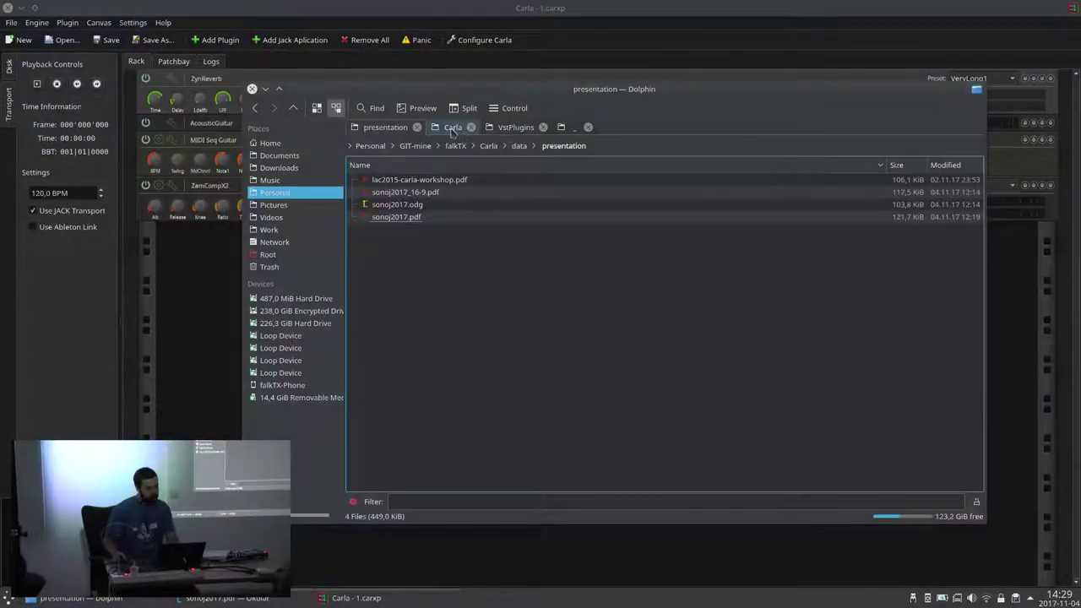
# Step: Add Sytrus VSTi.dll from the VstPlugins folder to the Carla rack and show its interface window in the middle of the screen
pyautogui.click(464, 128)
pyautogui.click(513, 128)
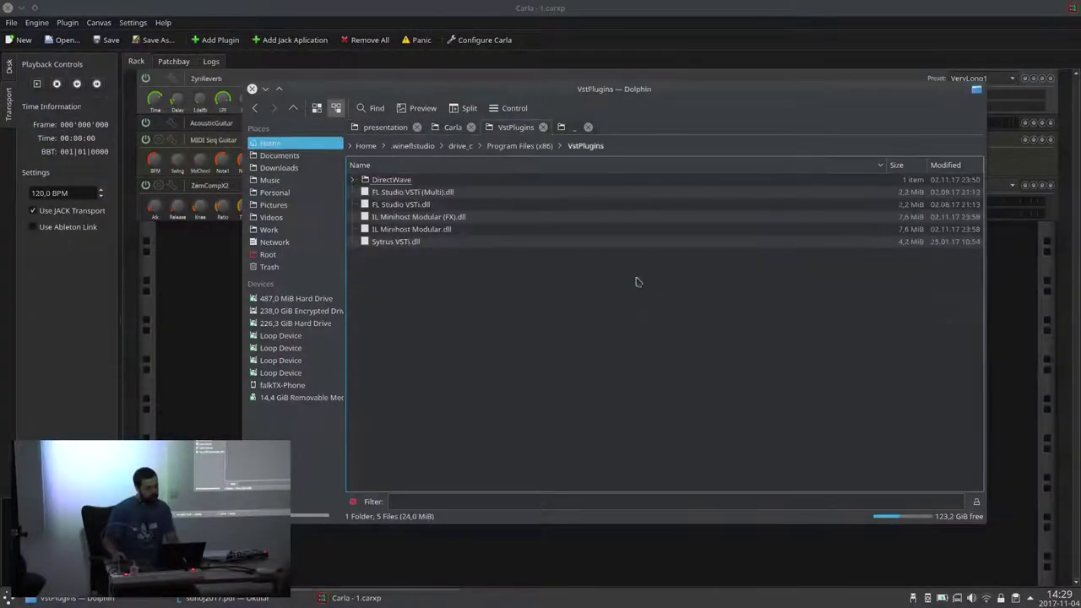
pyautogui.moveTo(437, 242); pyautogui.dragTo(193, 286)
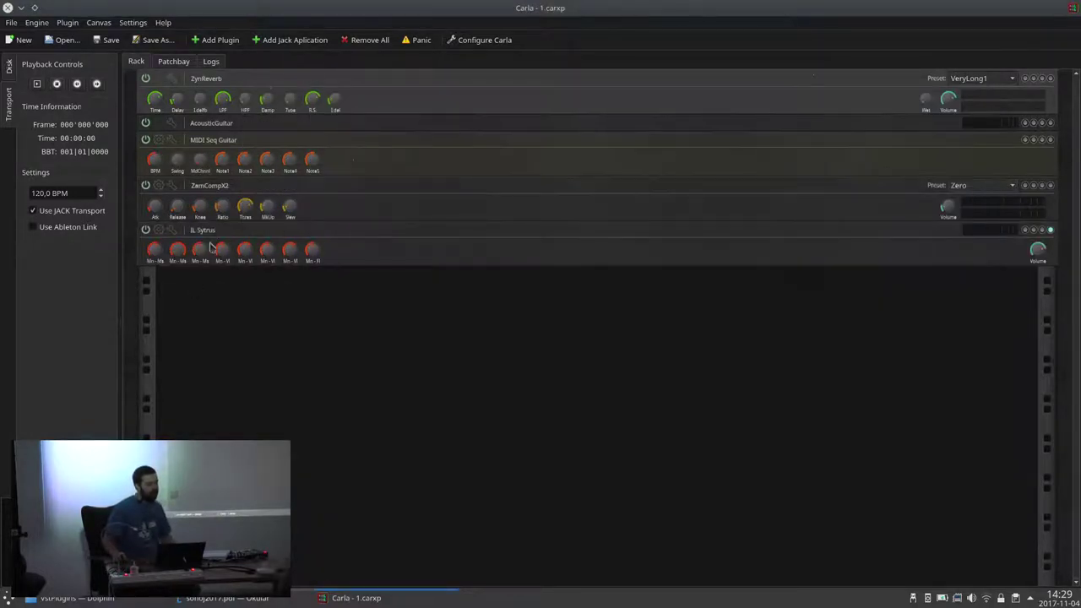
pyautogui.click(173, 235)
pyautogui.click(158, 230)
pyautogui.moveTo(269, 9); pyautogui.dragTo(626, 200)
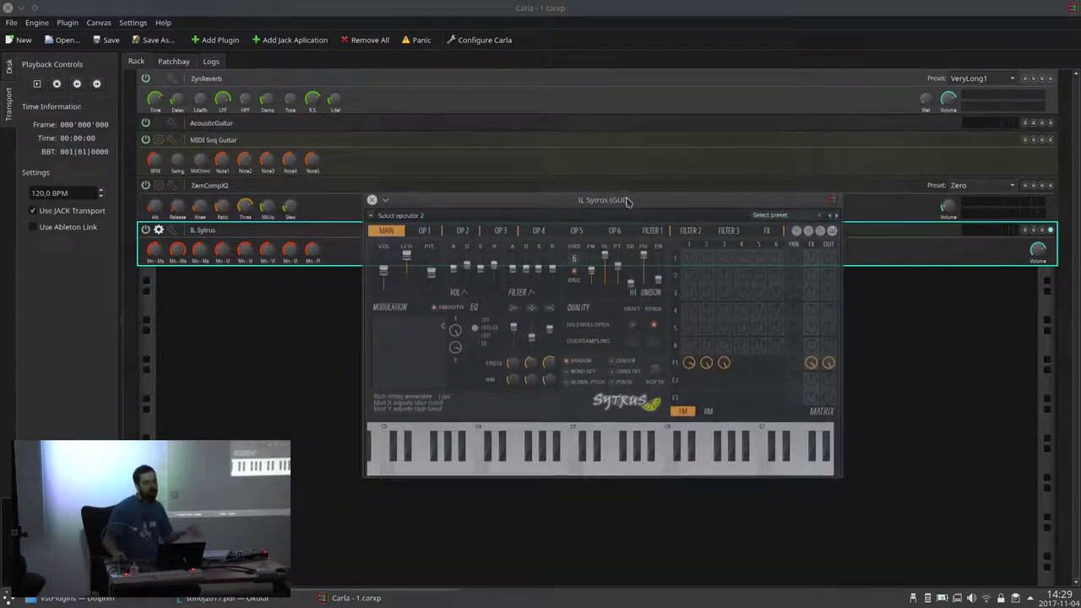
# Step: Remove all plugins from the rack and switch to the Okular presentation to show the slide "The Interface"
pyautogui.click(366, 40)
pyautogui.click(227, 598)
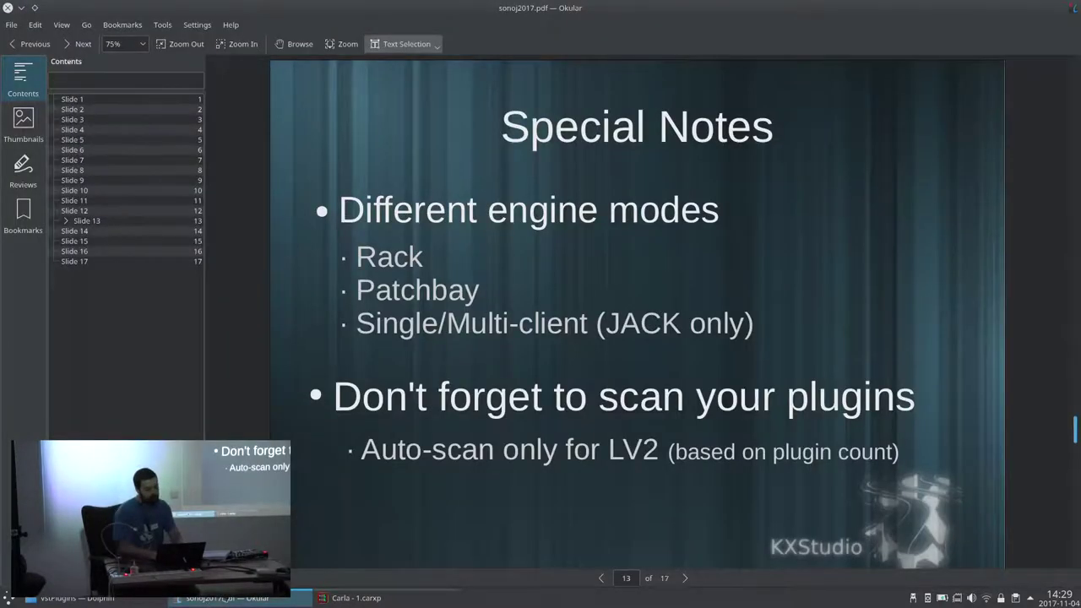
pyautogui.hotkey('ctrl', 'shift', 'p')
pyautogui.press('Right')
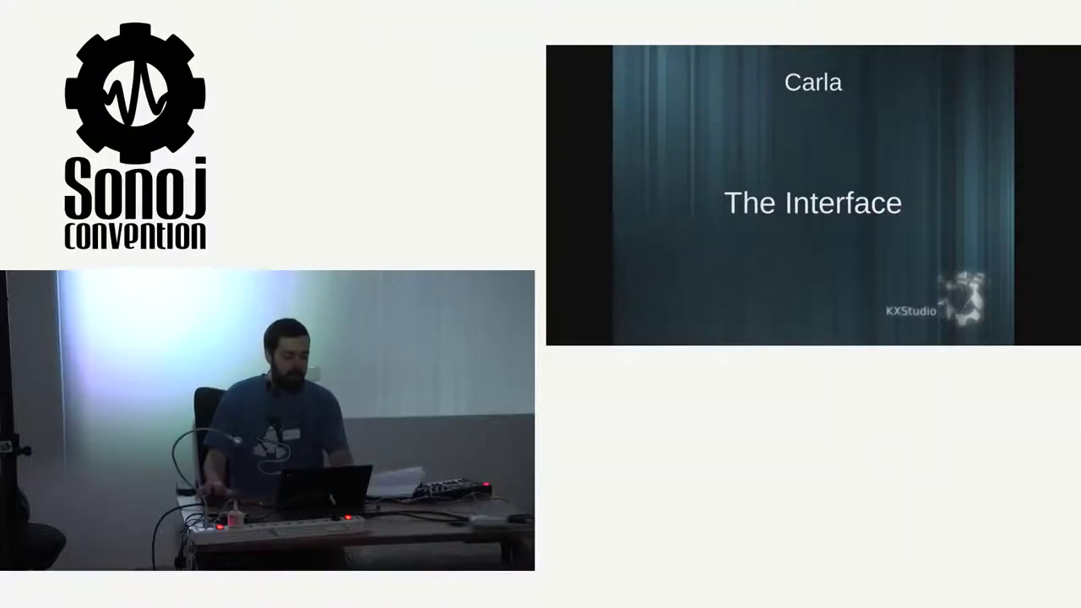
pyautogui.press('Escape')
# Step: Switch back to Carla and load the project 1.carxp from the home folder
pyautogui.moveTo(659, 340)
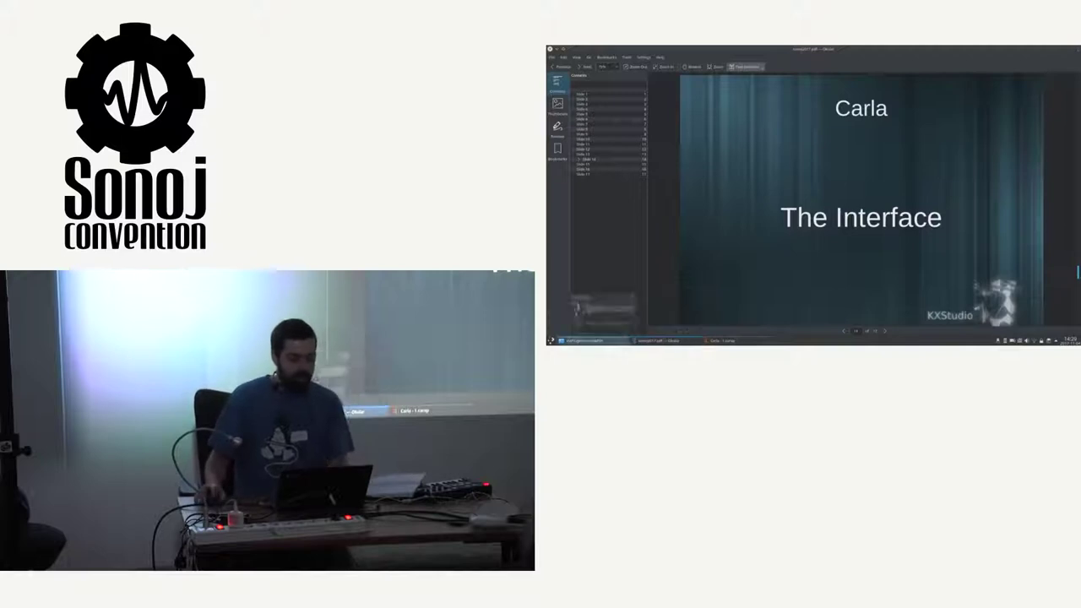
pyautogui.click(731, 341)
pyautogui.click(552, 82)
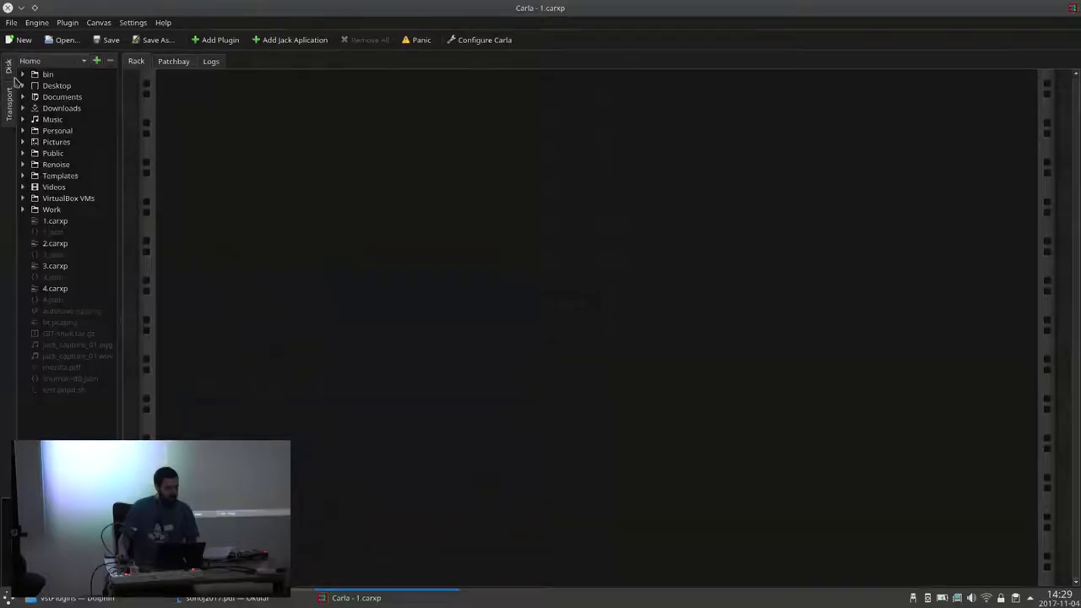
pyautogui.click(163, 62)
pyautogui.click(142, 64)
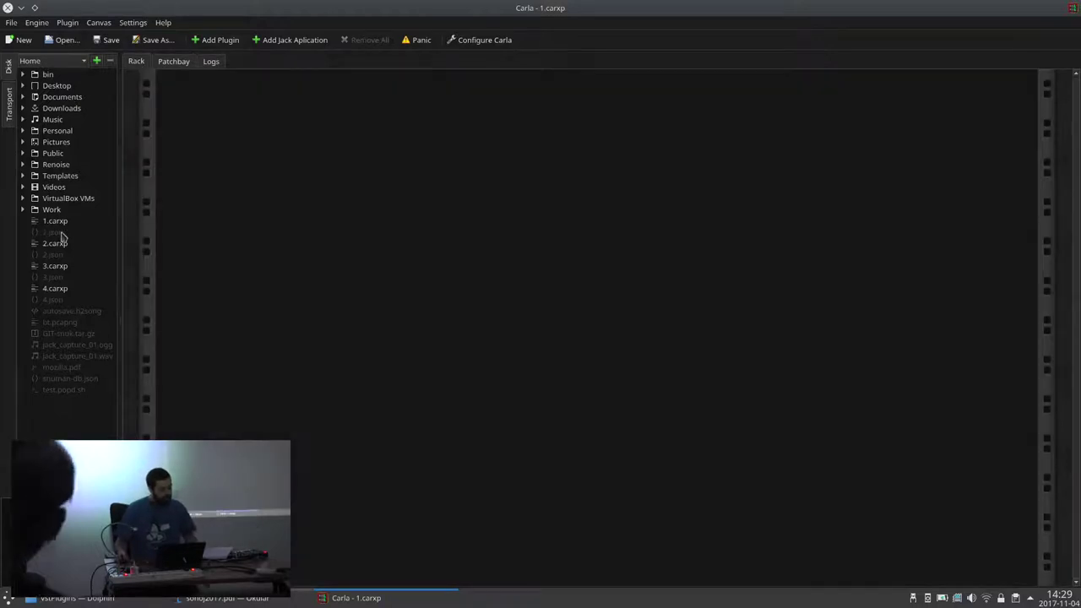
pyautogui.doubleClick(55, 221)
pyautogui.click(8, 95)
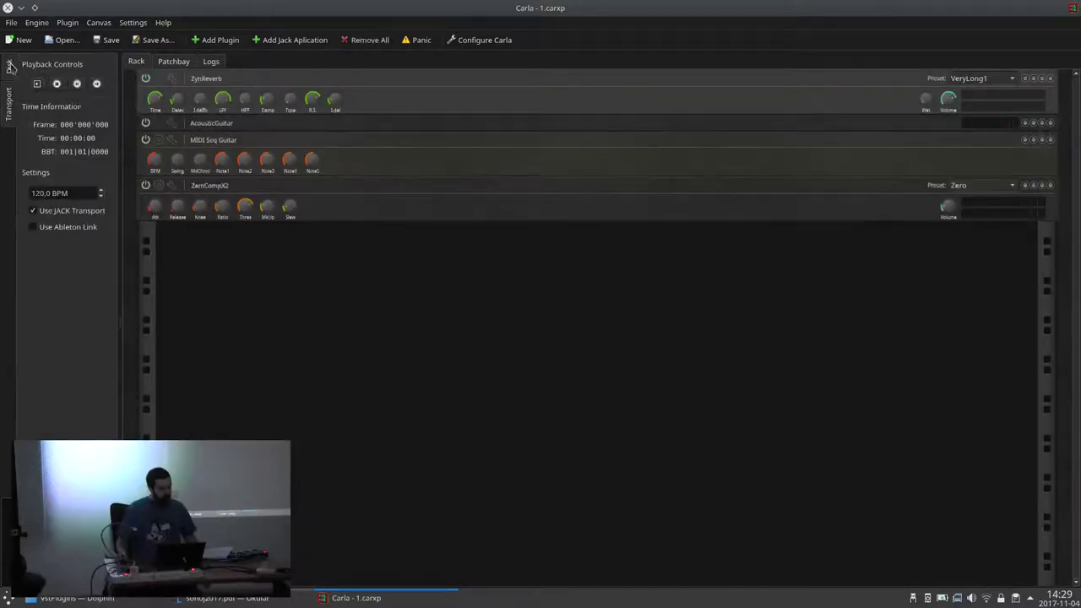
pyautogui.click(8, 67)
# Step: Expand the collapsed AcousticGuitar plugin slot in the rack
pyautogui.click(414, 87)
pyautogui.click(402, 165)
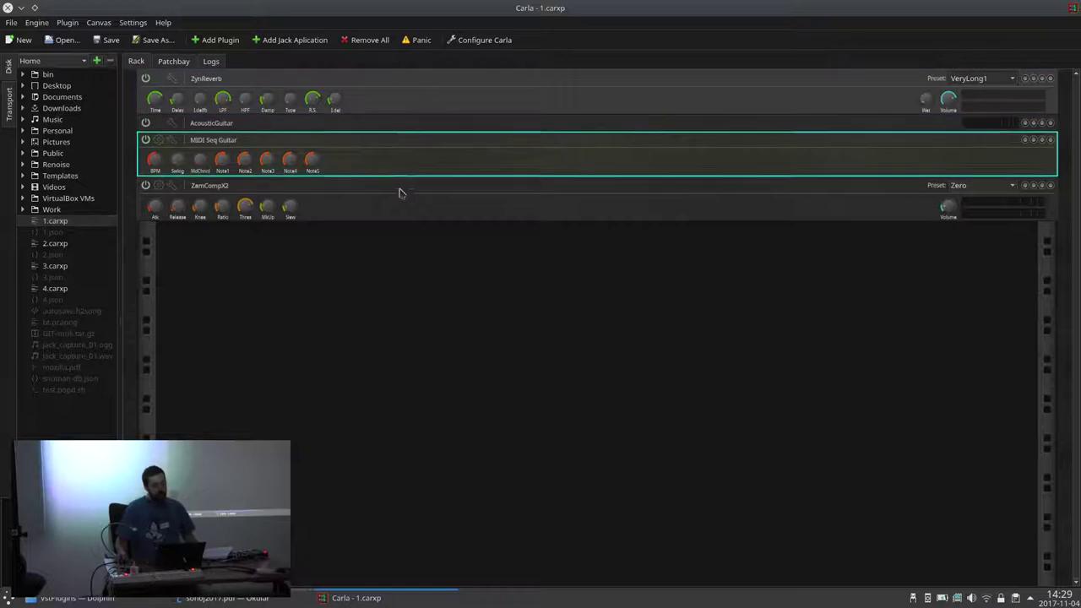
pyautogui.click(393, 108)
pyautogui.click(371, 122)
pyautogui.doubleClick(364, 128)
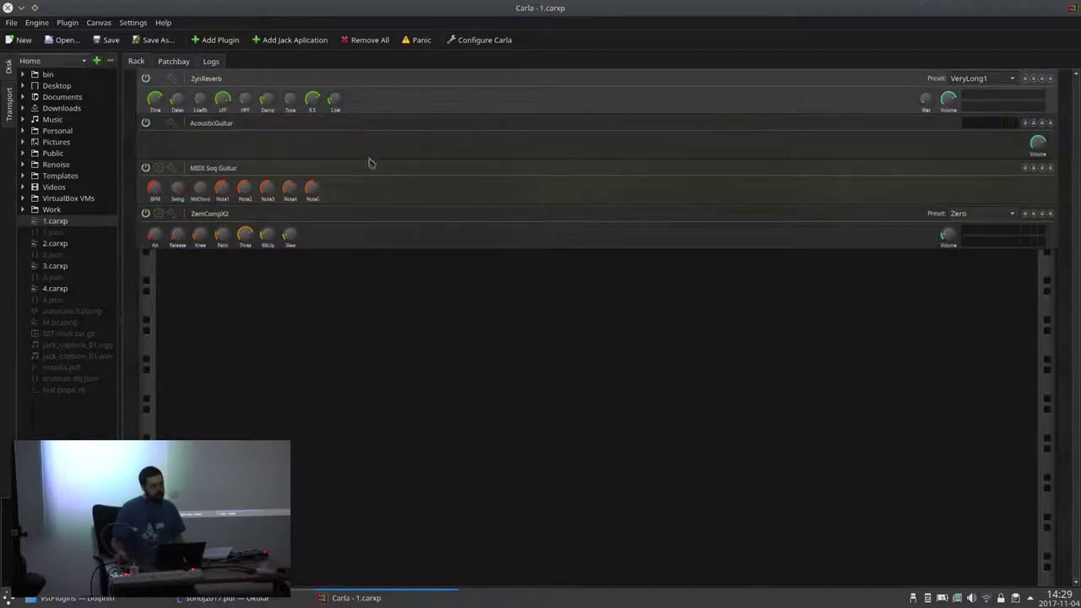
# Step: Examine the order of the four plugins in the rack, and view their connections in the patchbay
pyautogui.click(381, 175)
pyautogui.click(380, 213)
pyautogui.click(400, 139)
pyautogui.click(403, 115)
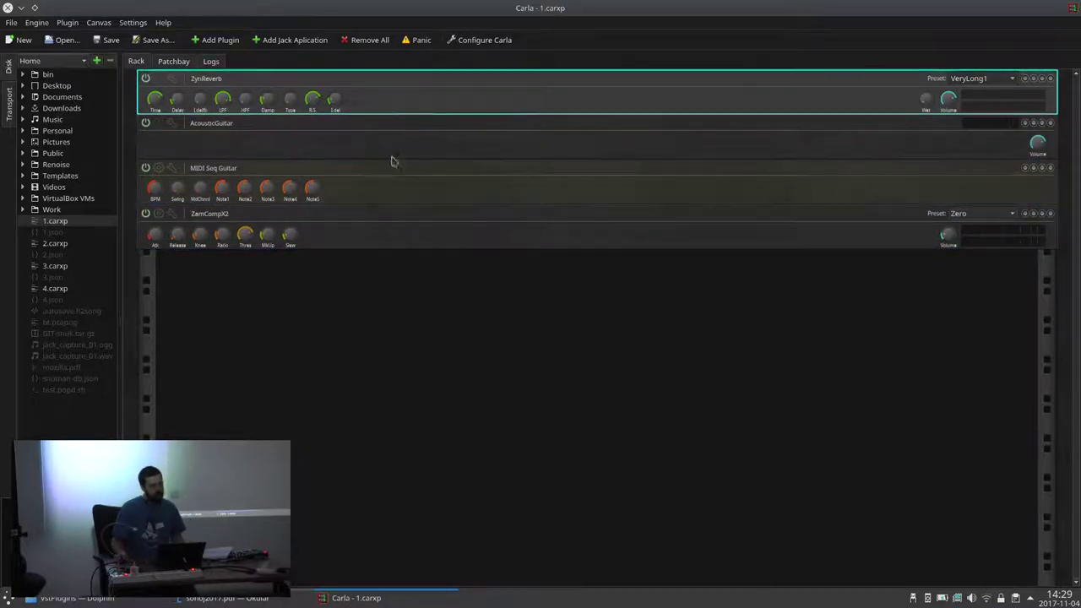
pyautogui.click(393, 158)
pyautogui.click(393, 199)
pyautogui.click(389, 218)
pyautogui.click(386, 175)
pyautogui.click(399, 132)
pyautogui.click(404, 113)
pyautogui.click(397, 181)
pyautogui.click(395, 221)
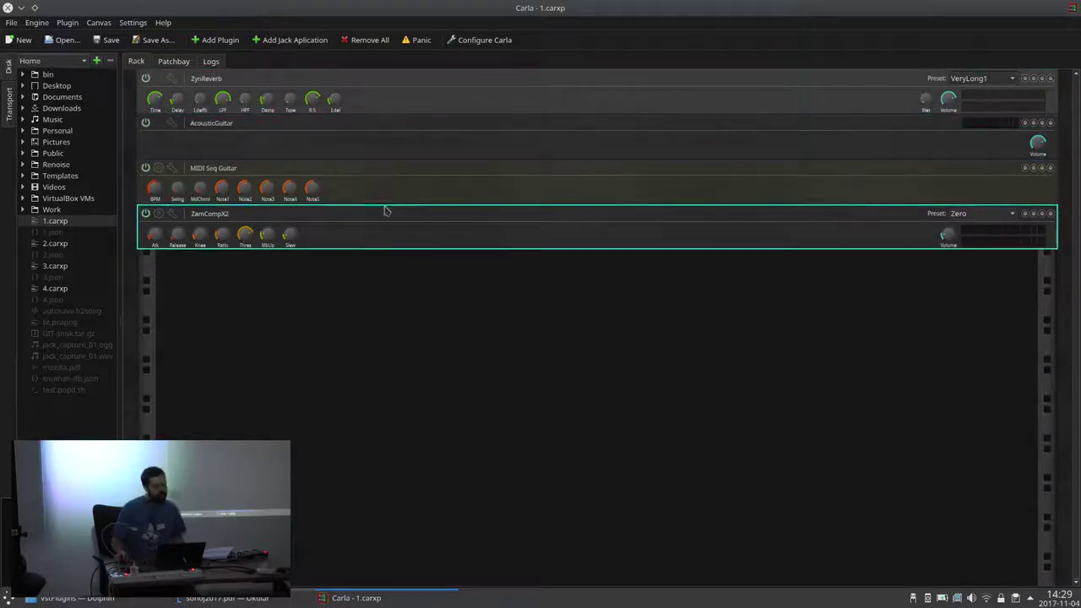
pyautogui.click(391, 108)
pyautogui.click(404, 127)
pyautogui.click(410, 104)
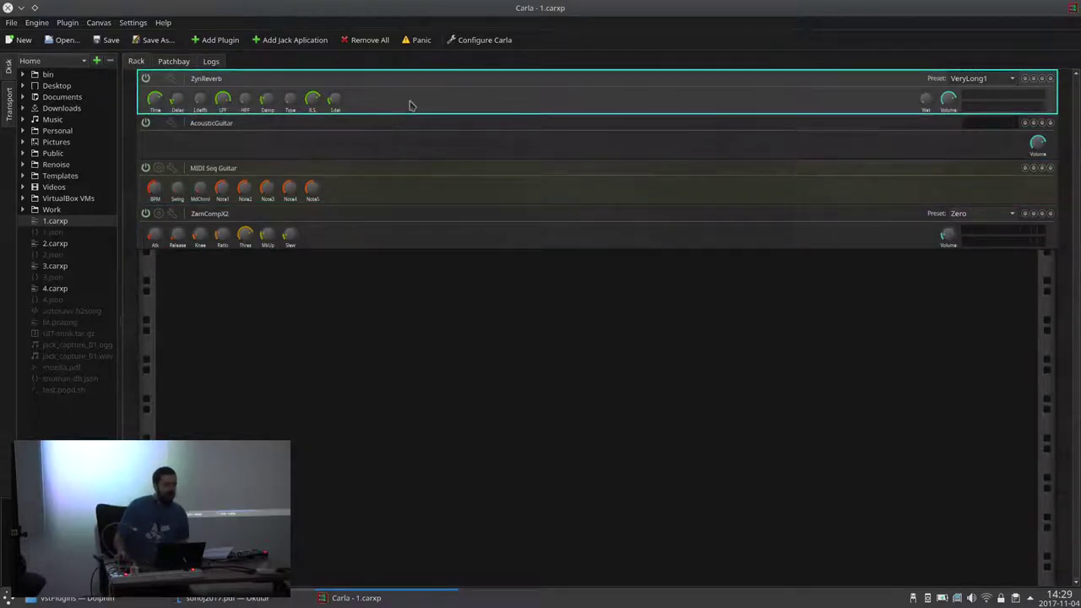
pyautogui.click(173, 61)
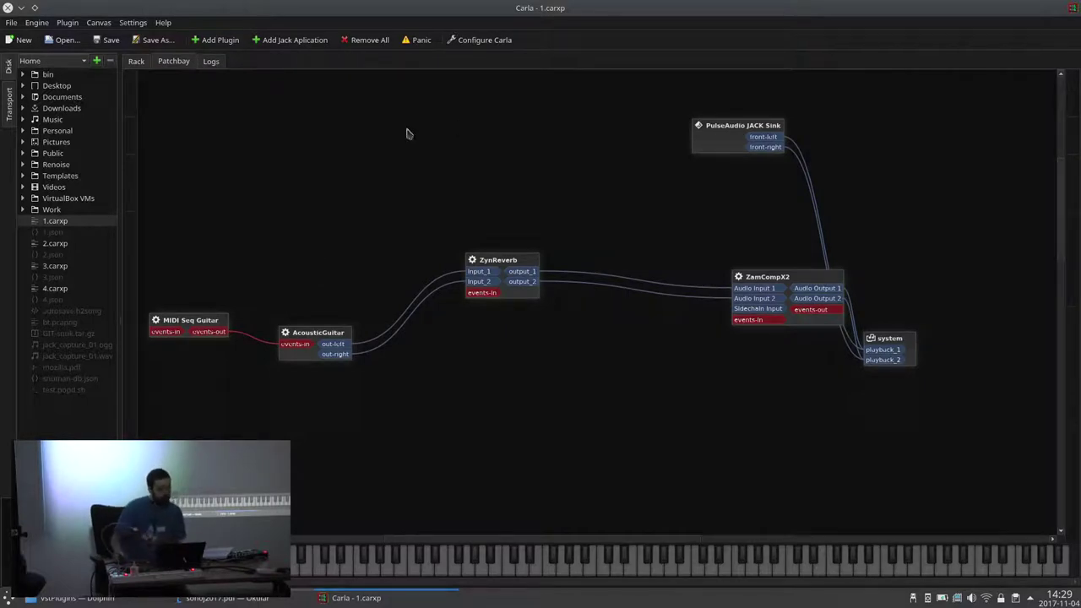
# Step: Remove all plugins and set the engine's process mode to Continuous Rack
pyautogui.click(355, 42)
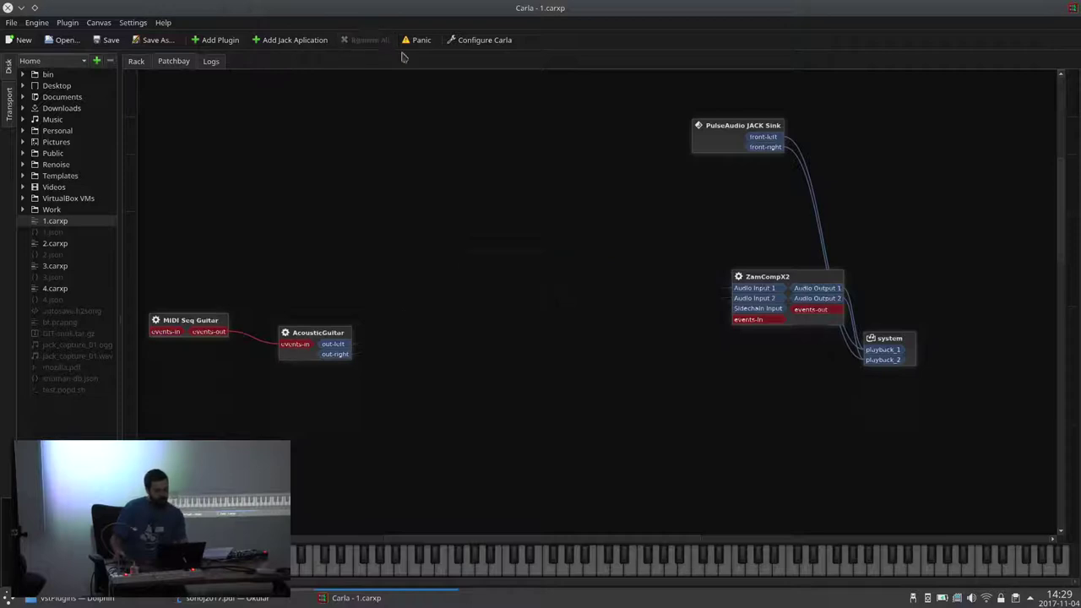
pyautogui.click(451, 42)
pyautogui.click(414, 191)
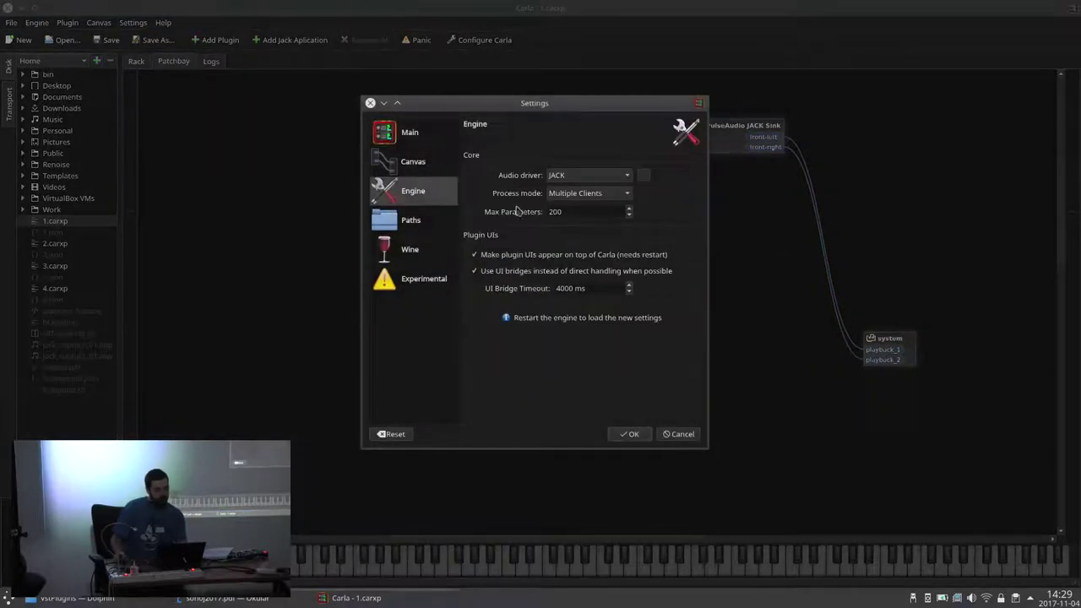
pyautogui.click(568, 194)
pyautogui.click(571, 239)
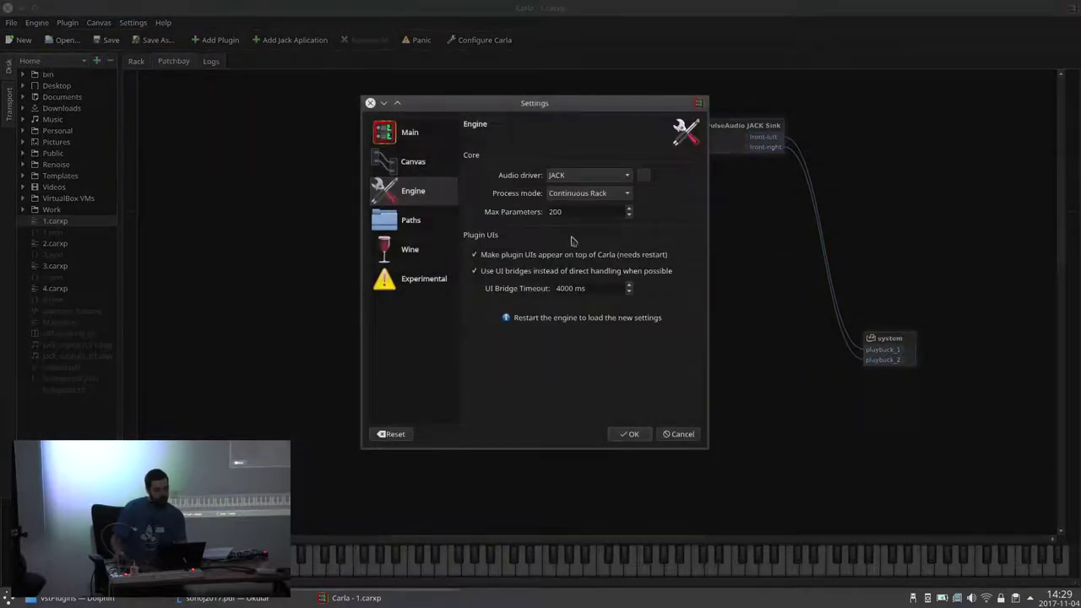
pyautogui.click(629, 434)
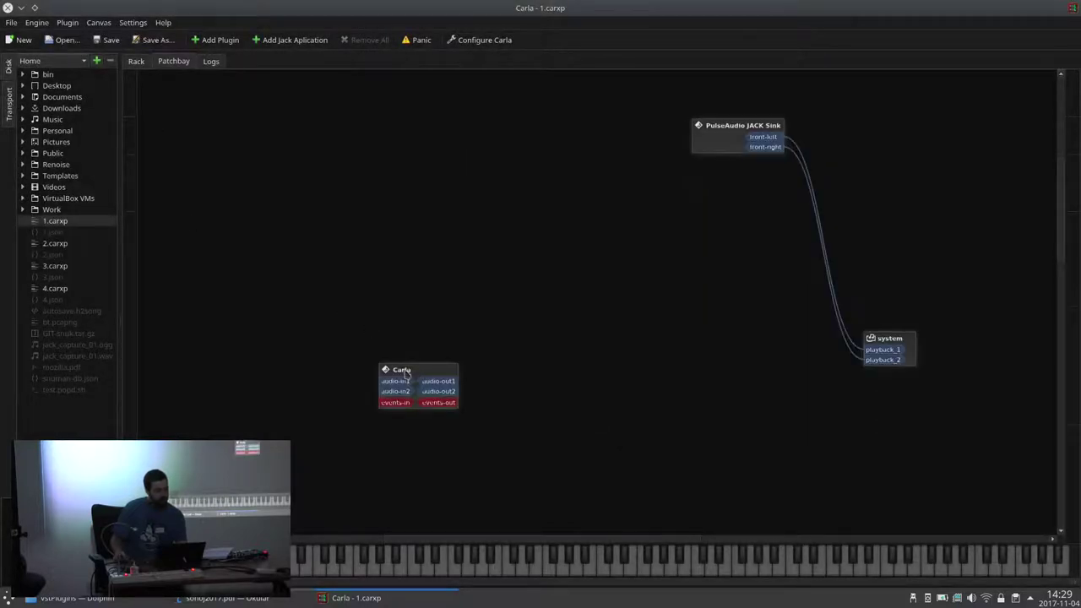
# Step: Move the Carla node higher on the patchbay canvas and load the project 1.carxp into the rack
pyautogui.moveTo(405, 372); pyautogui.dragTo(449, 152)
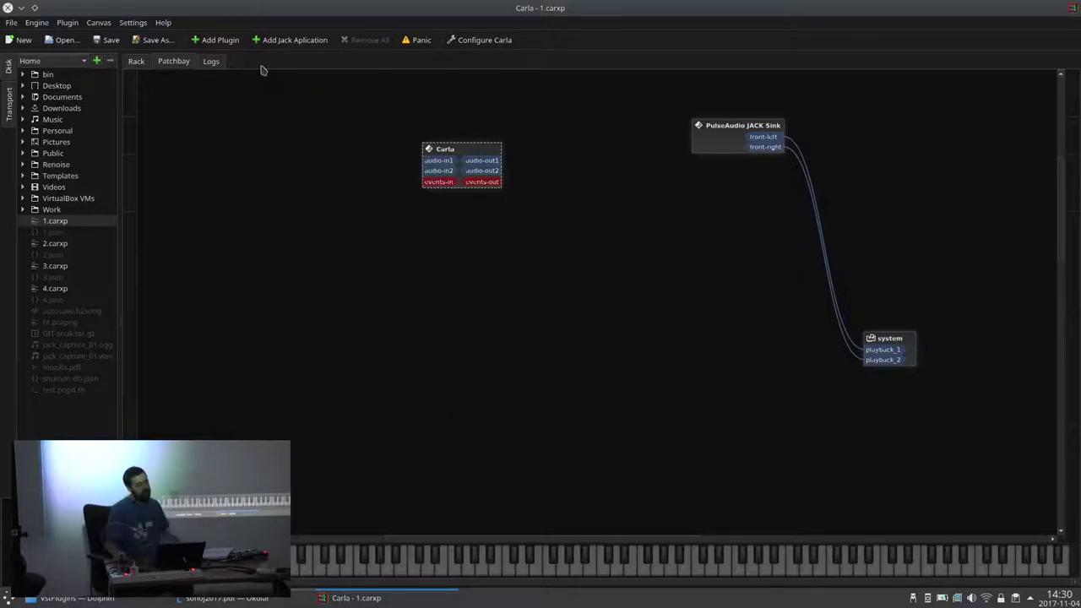
pyautogui.click(143, 65)
pyautogui.click(8, 100)
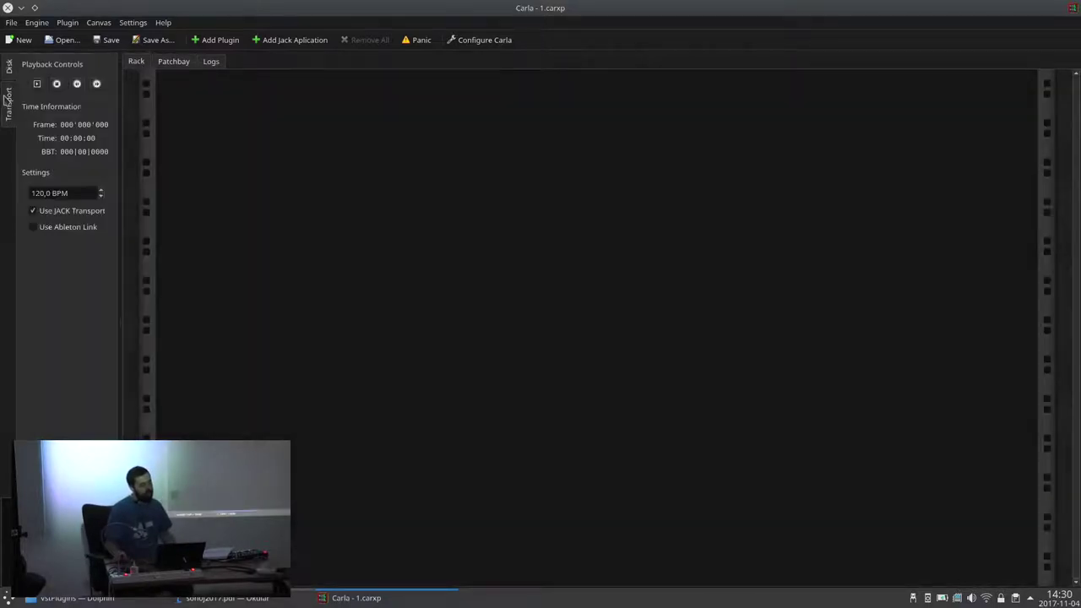
pyautogui.click(8, 68)
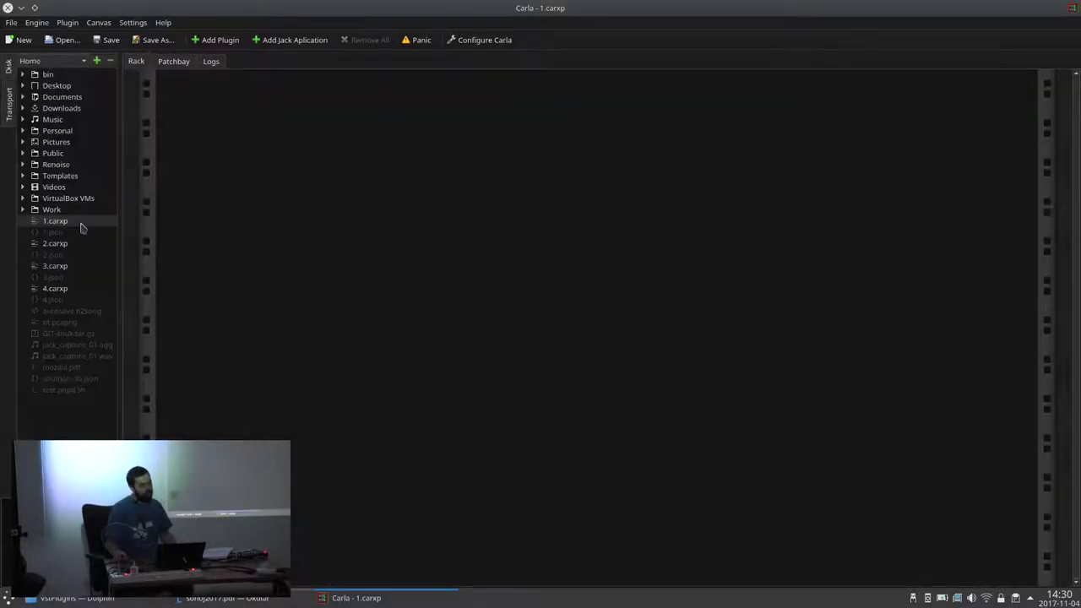
pyautogui.doubleClick(55, 223)
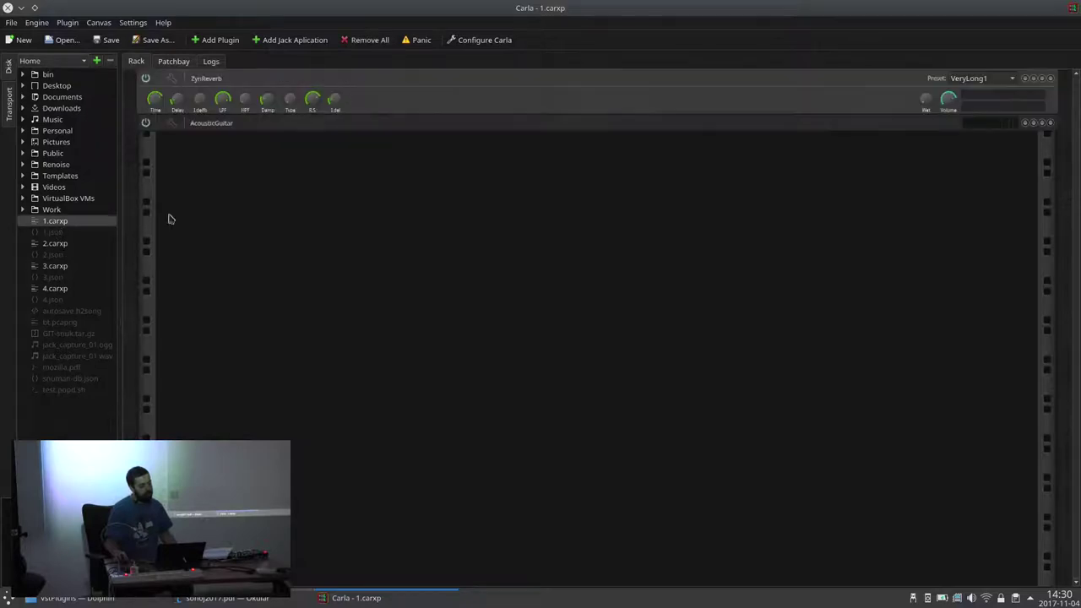
# Step: Check the loaded plugins in the rack and place the single Carla node near the top of the patchbay canvas
pyautogui.click(236, 79)
pyautogui.click(281, 131)
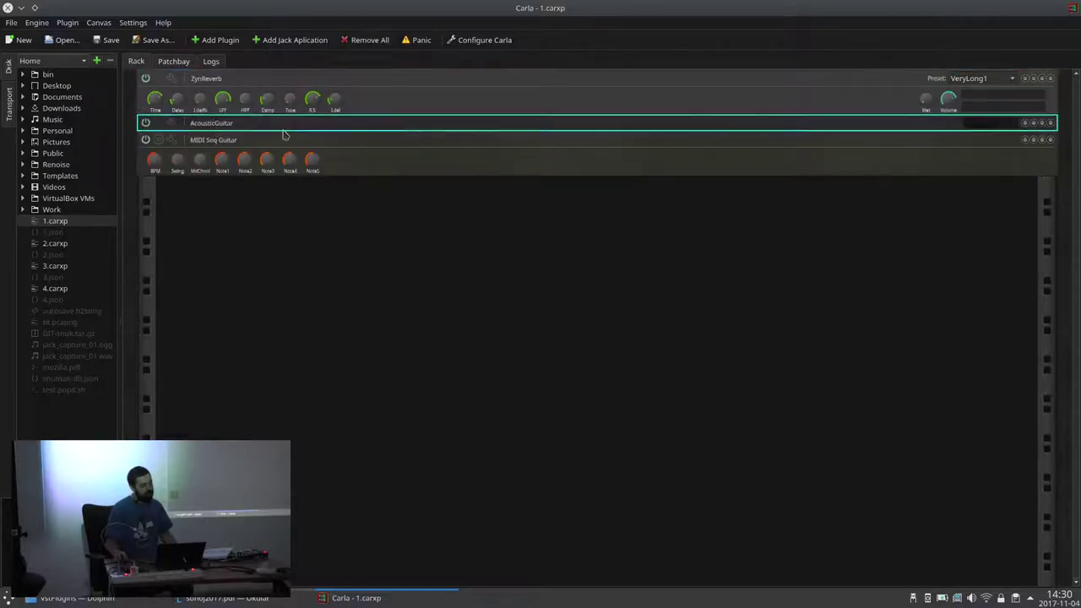
pyautogui.click(381, 173)
pyautogui.click(380, 184)
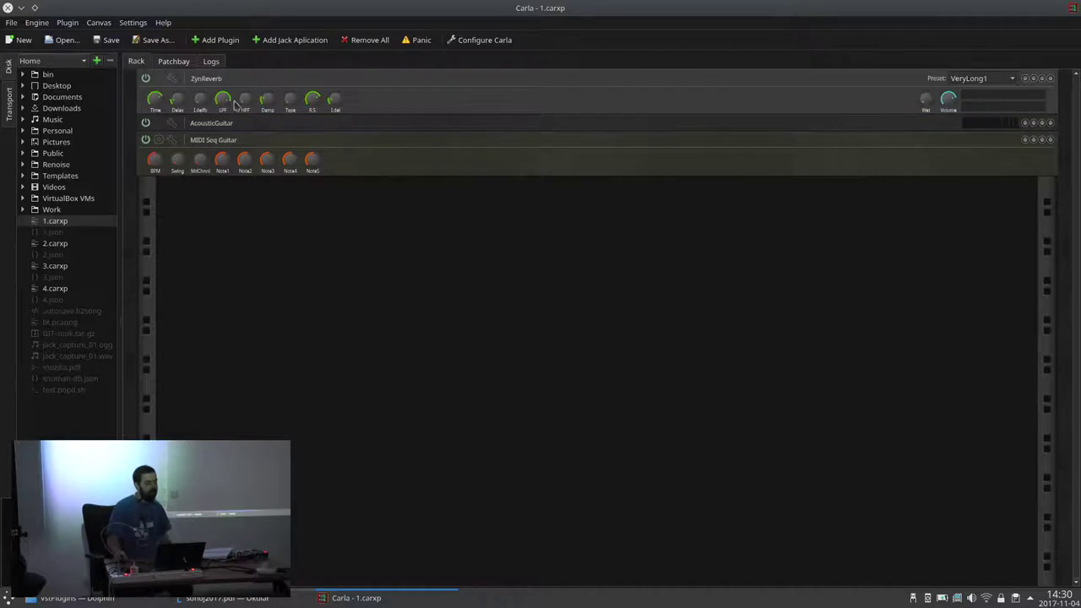
pyautogui.click(174, 61)
pyautogui.moveTo(426, 377); pyautogui.dragTo(386, 131)
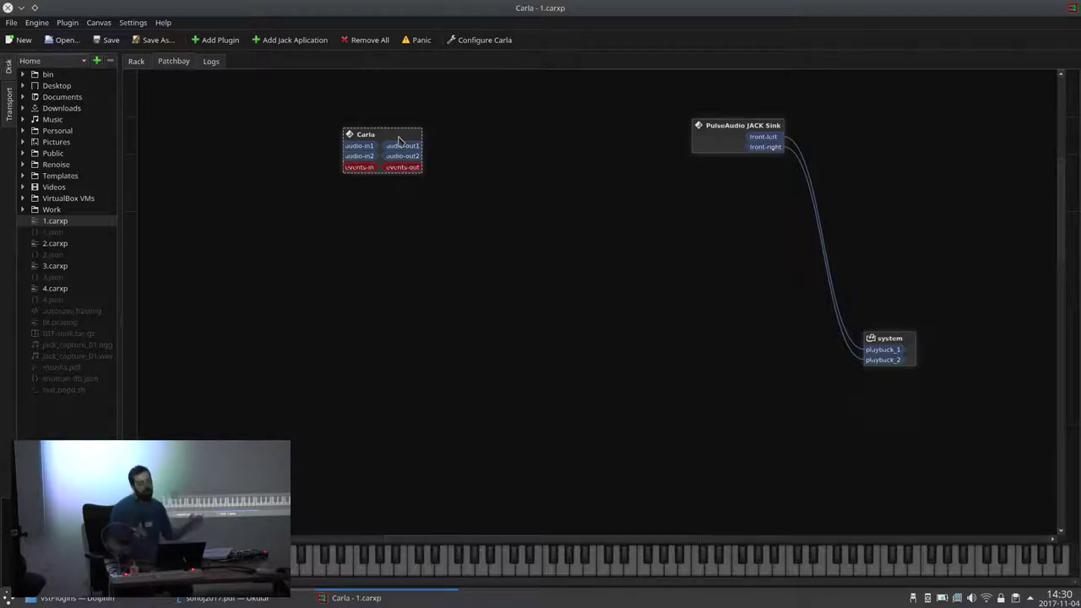
# Step: Stop the engine, agreeing to remove the loaded plugins, and set the process mode to Patchbay
pyautogui.click(292, 135)
pyautogui.press('F6')
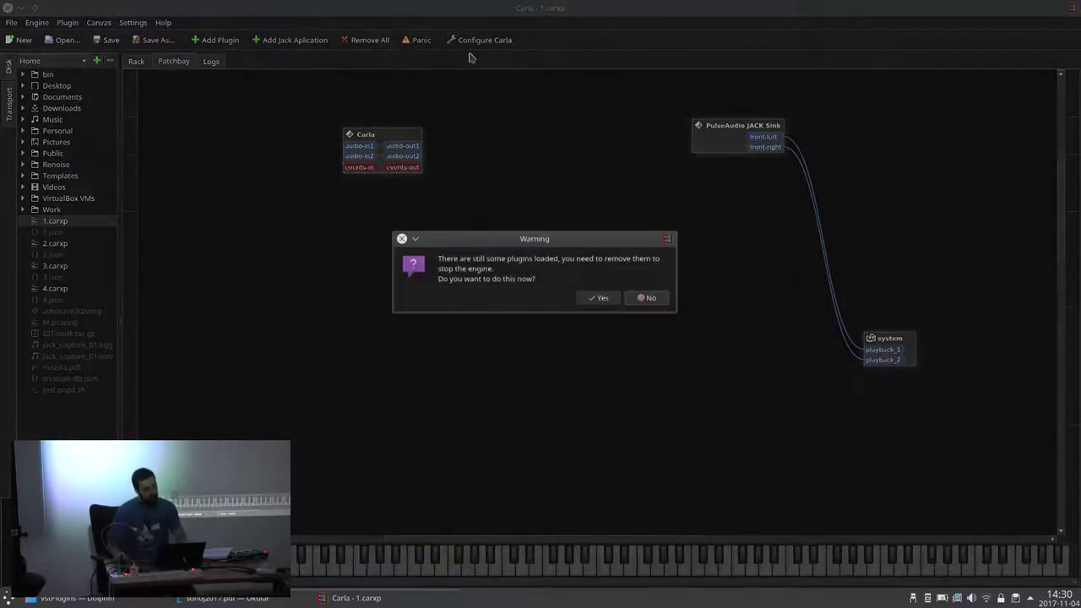
pyautogui.click(594, 301)
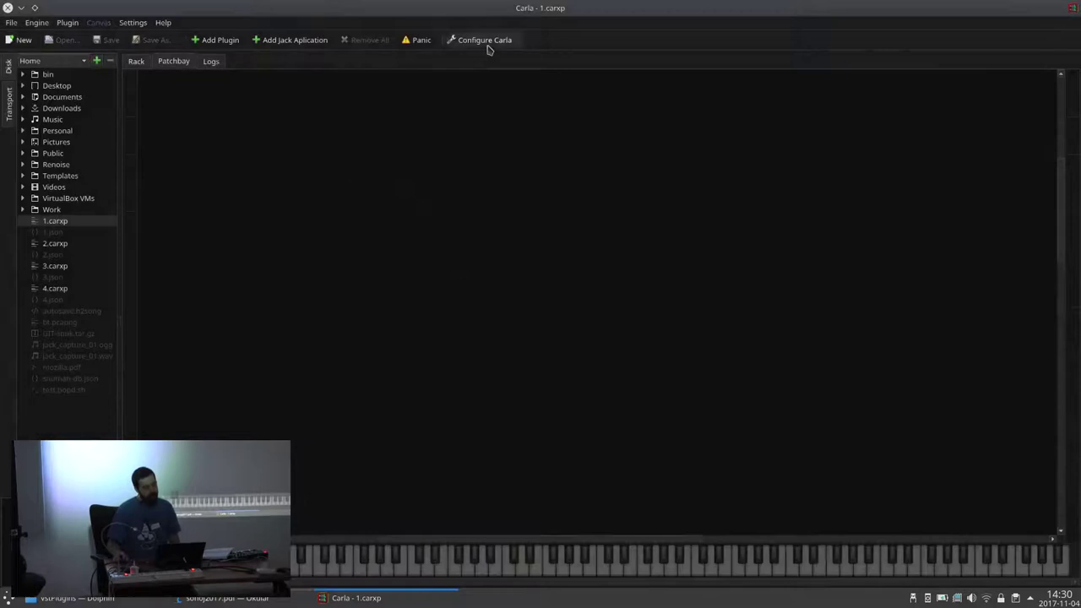
pyautogui.click(487, 48)
pyautogui.click(422, 196)
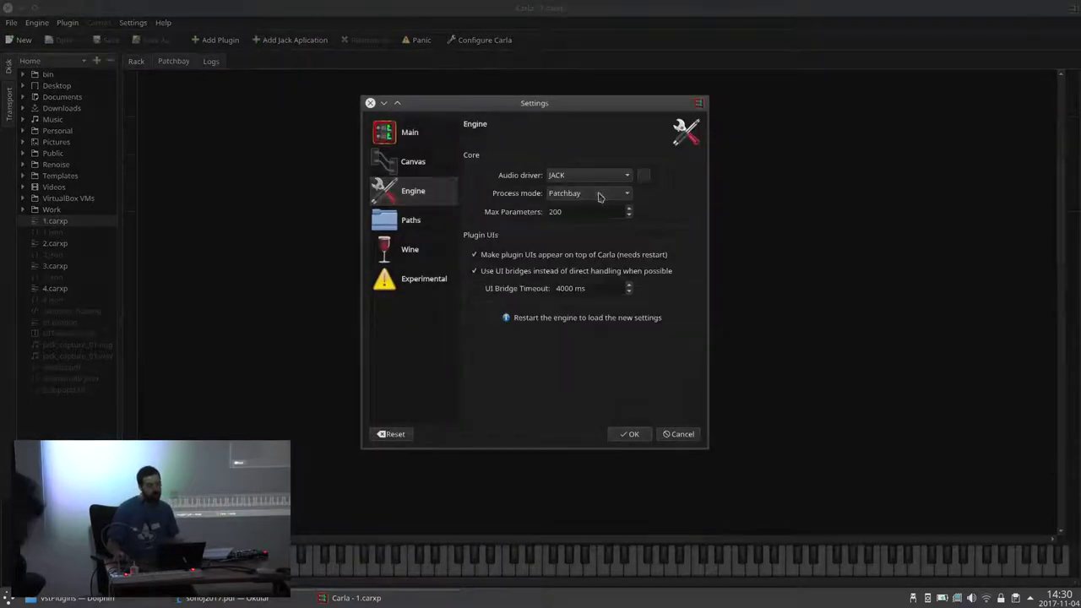
pyautogui.click(631, 436)
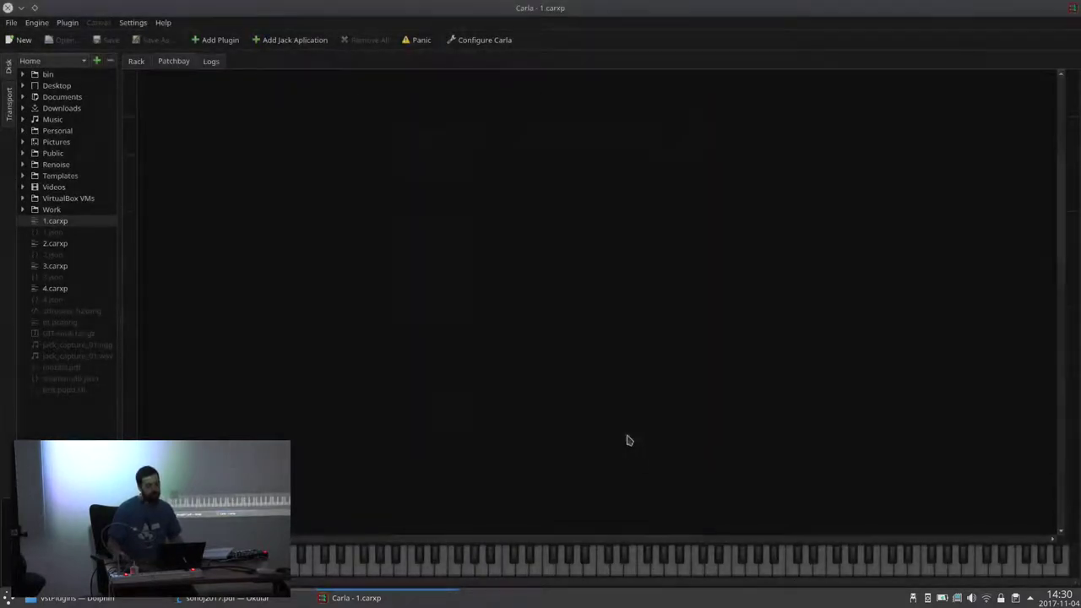
# Step: Restart the engine and load the project 1.carxp onto the patchbay canvas
pyautogui.click(10, 110)
pyautogui.click(10, 67)
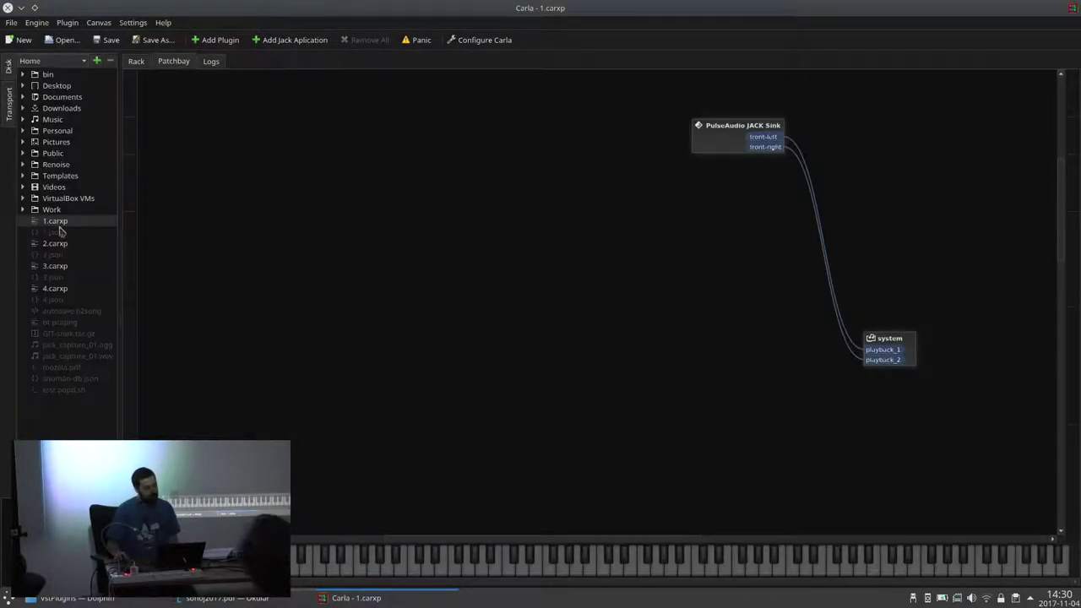
pyautogui.moveTo(55, 220); pyautogui.dragTo(359, 250)
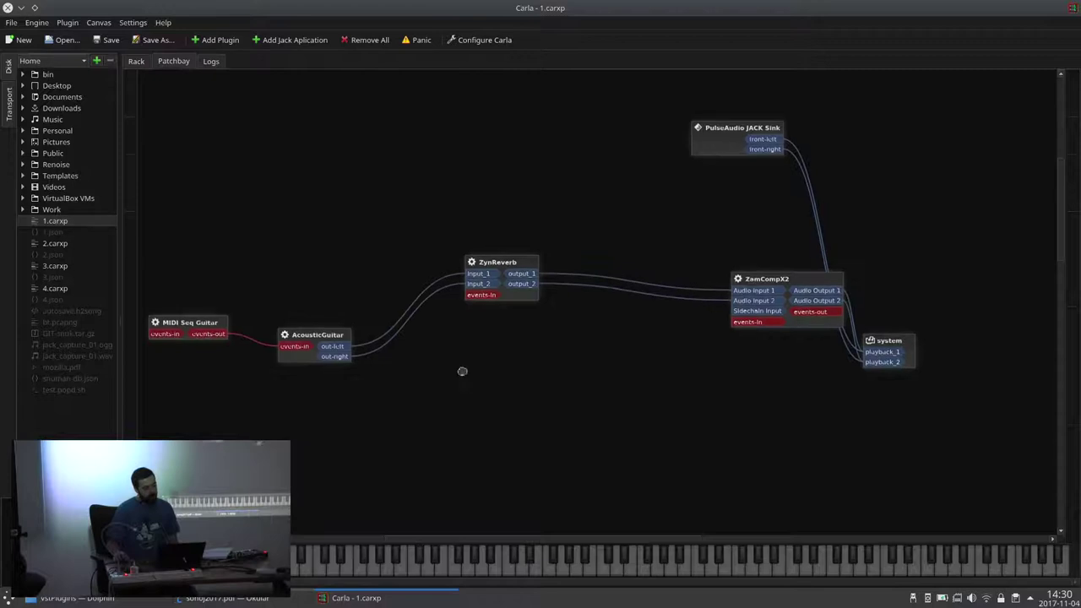
# Step: Move the ZamCompX2 node closer to ZynReverb on the patchbay canvas and return to the rack view
pyautogui.moveTo(714, 313); pyautogui.dragTo(646, 338)
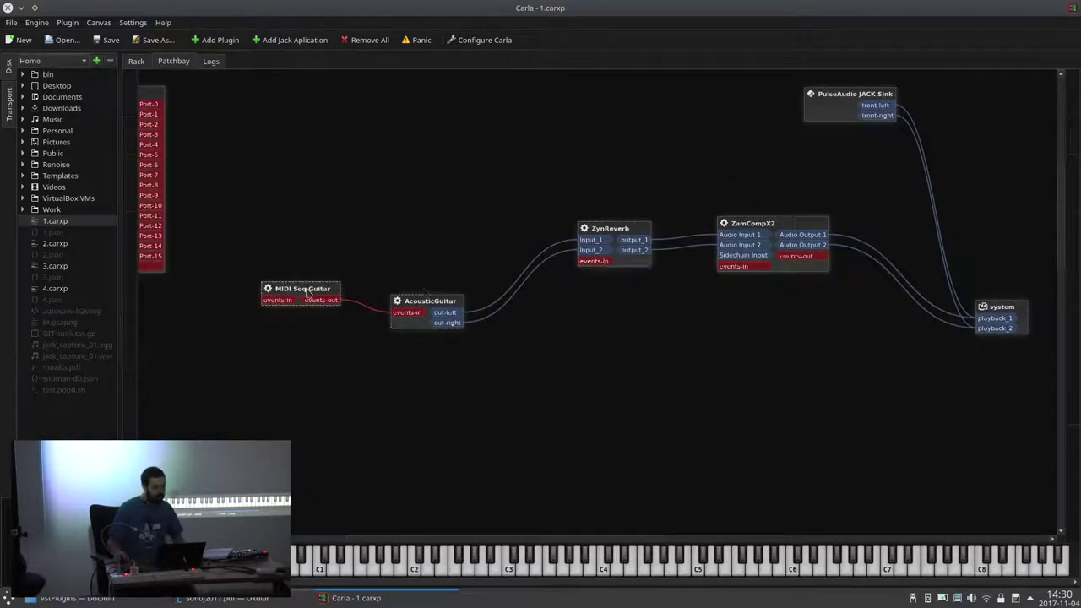
pyautogui.click(759, 226)
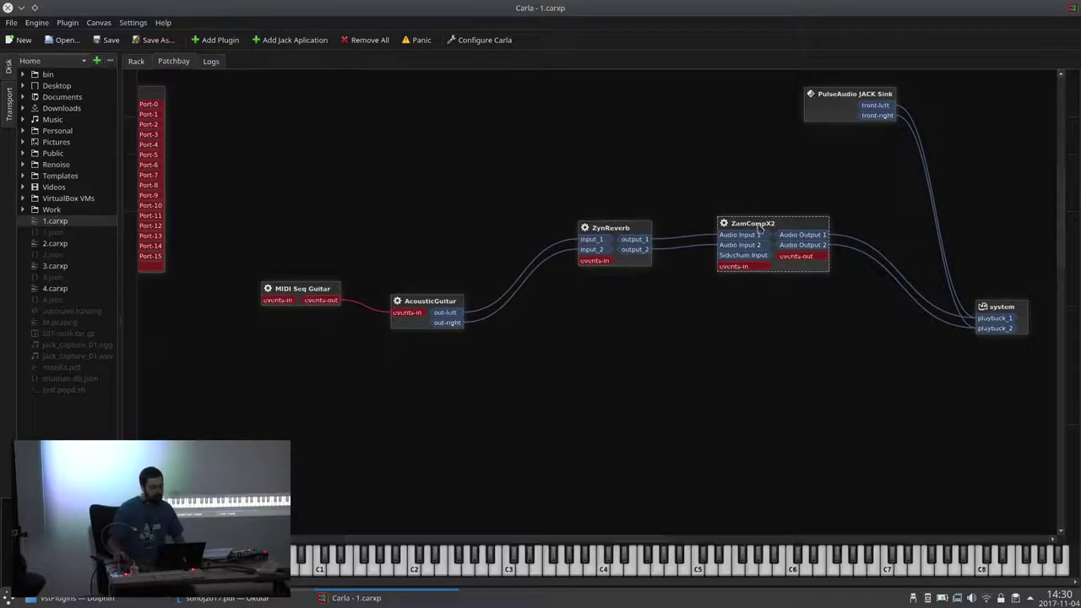
pyautogui.click(136, 61)
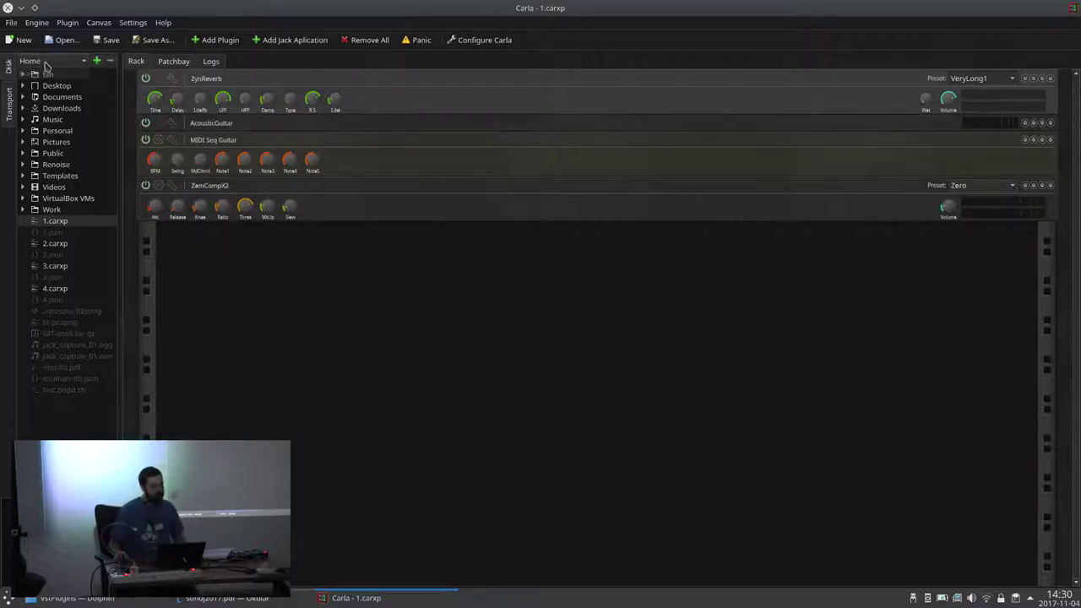
# Step: Examine the disk browser's home location, its folders and the saved project files 1.carxp, 2.carxp and 3.carxp
pyautogui.click(10, 105)
pyautogui.click(10, 73)
pyautogui.click(51, 86)
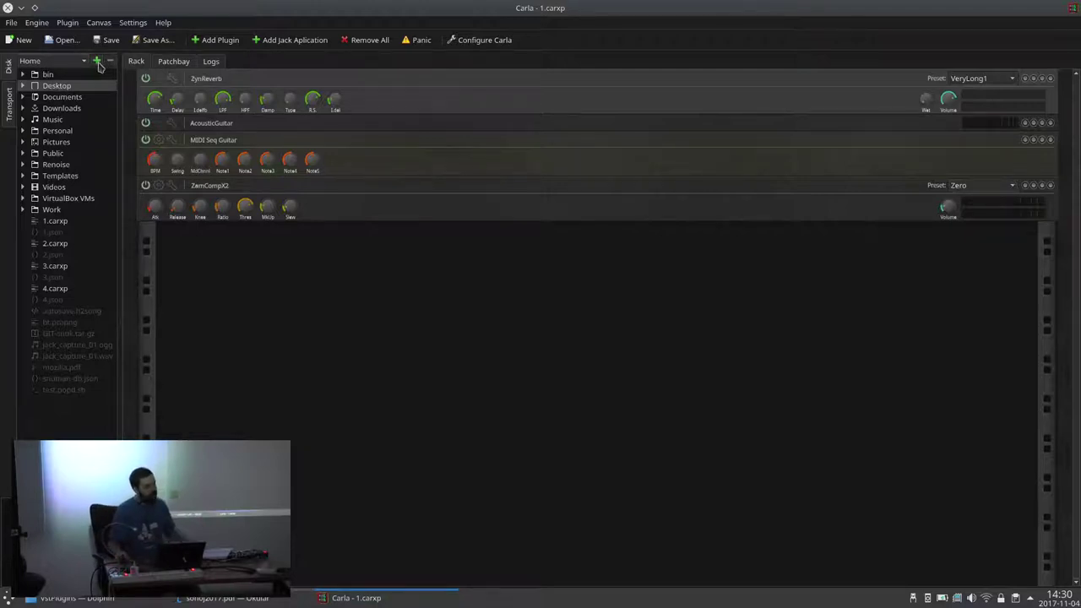
pyautogui.click(55, 62)
pyautogui.click(55, 73)
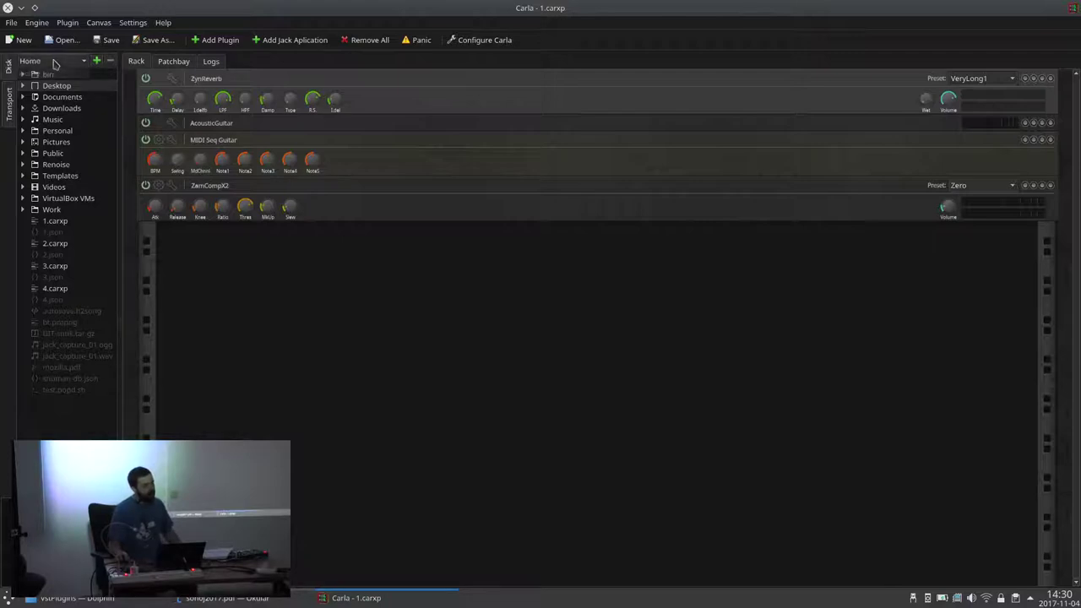
pyautogui.click(67, 121)
pyautogui.click(63, 268)
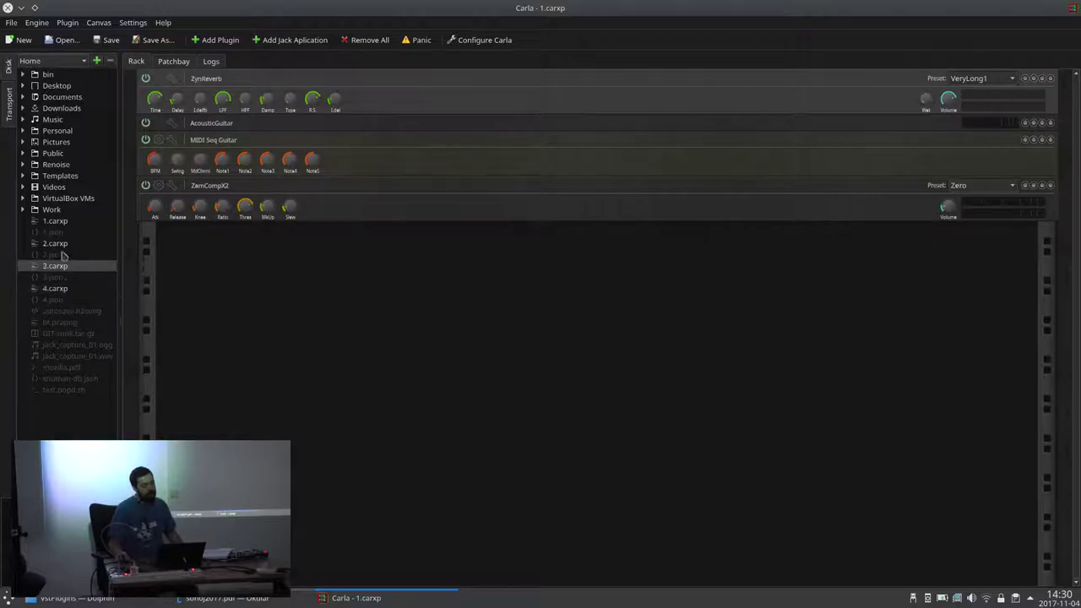
pyautogui.click(58, 244)
pyautogui.click(56, 221)
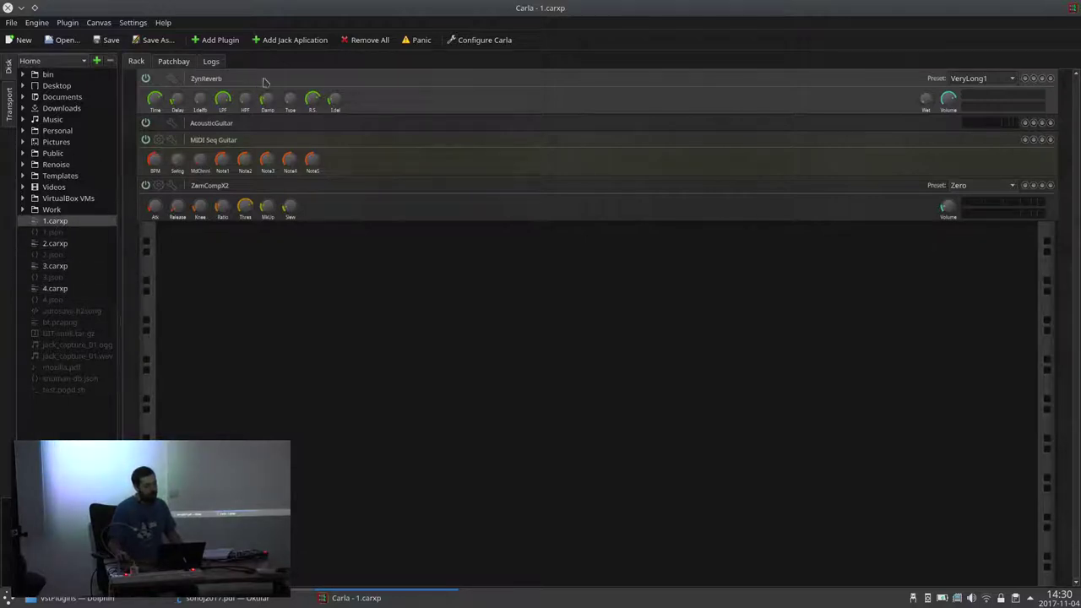
# Step: Replace all plugins in the rack with the project 2.carxp from the disk browser and clear the rack again
pyautogui.click(368, 40)
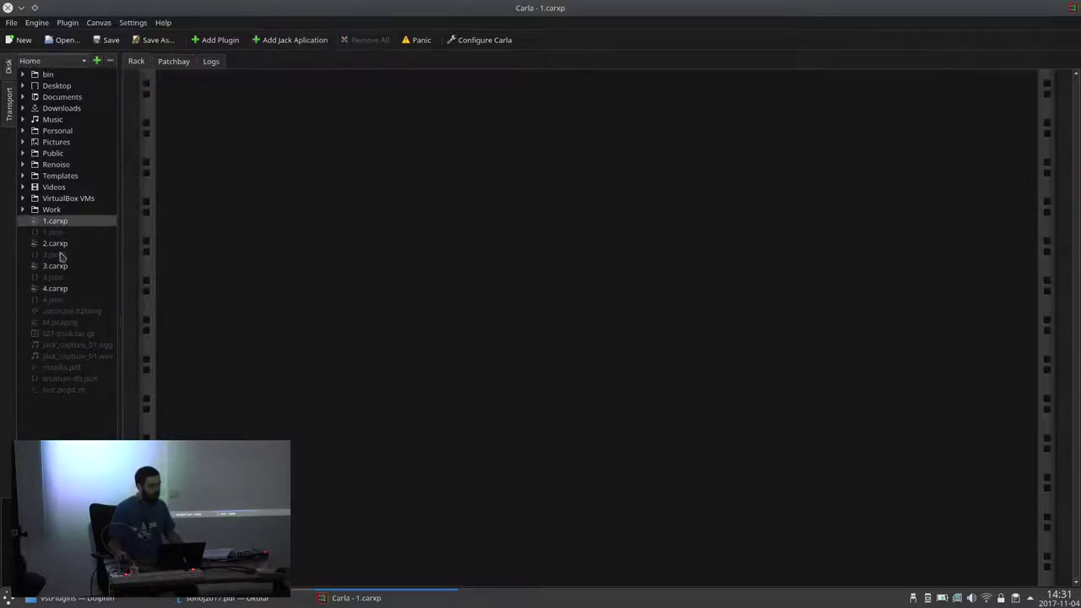
pyautogui.moveTo(58, 244); pyautogui.dragTo(338, 137)
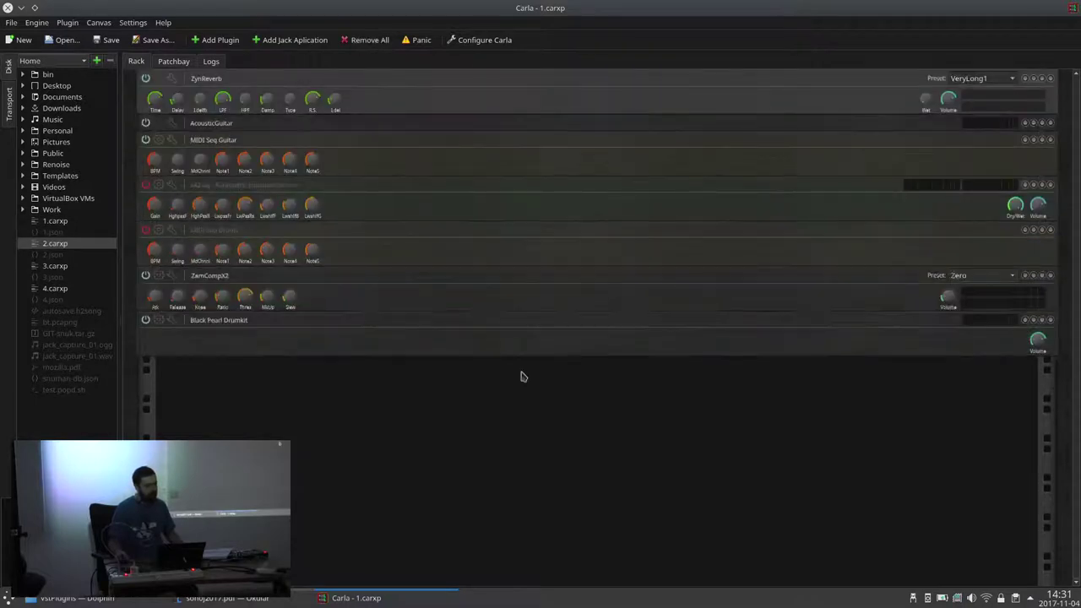
pyautogui.click(366, 40)
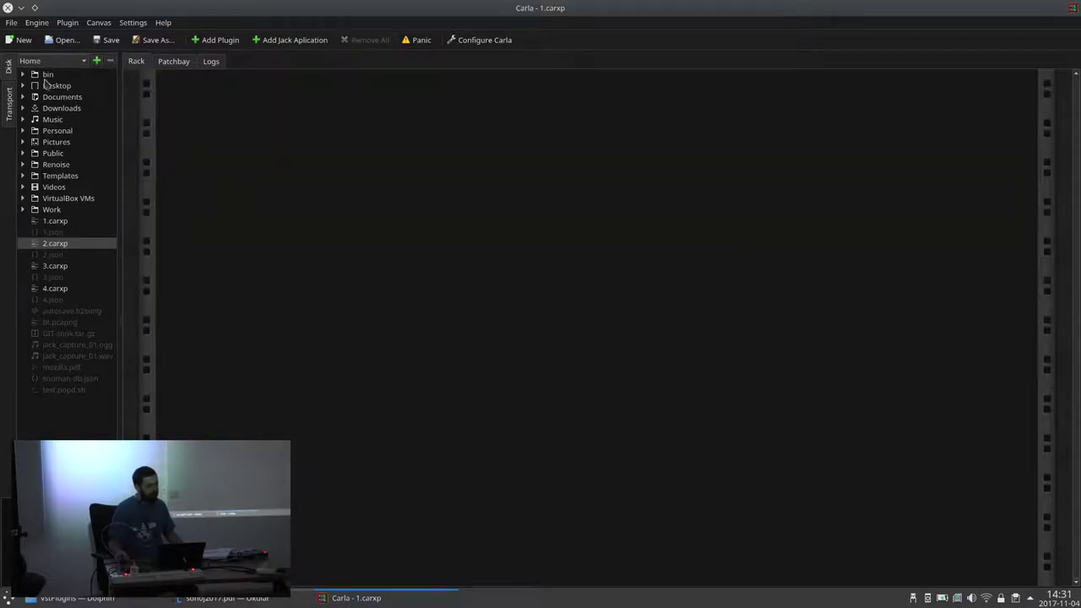
# Step: Try the forward control in the transport section and check the main settings page without changing anything
pyautogui.click(11, 108)
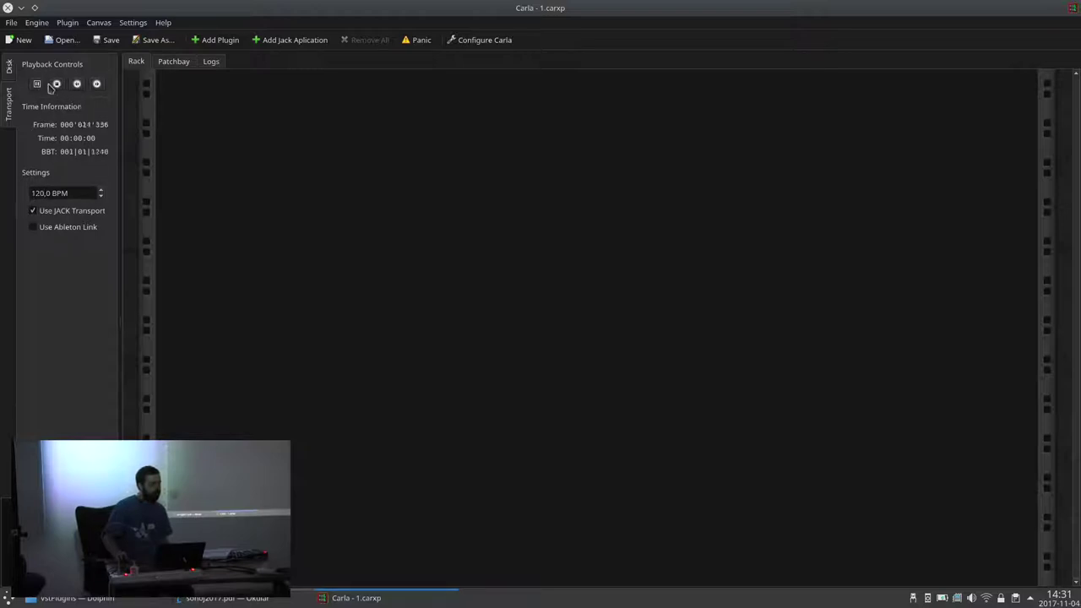
pyautogui.doubleClick(96, 84)
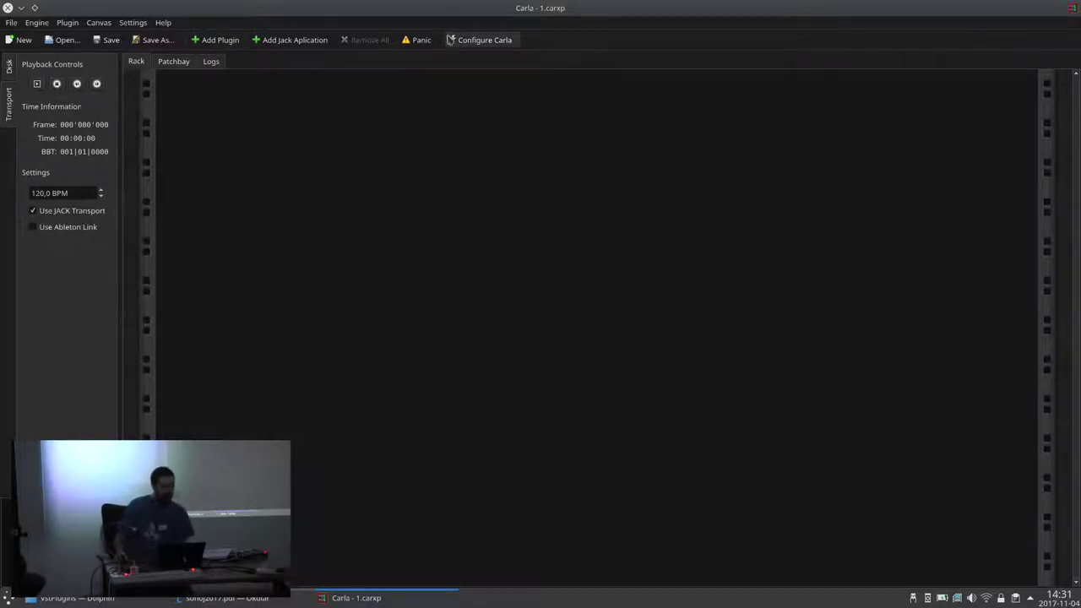
pyautogui.click(482, 40)
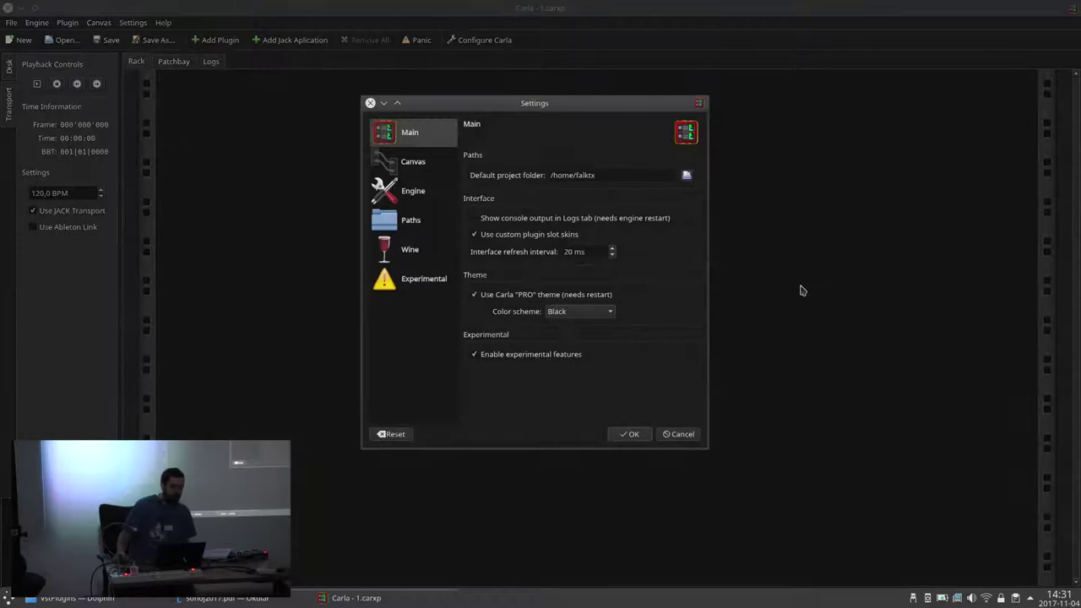
pyautogui.click(681, 434)
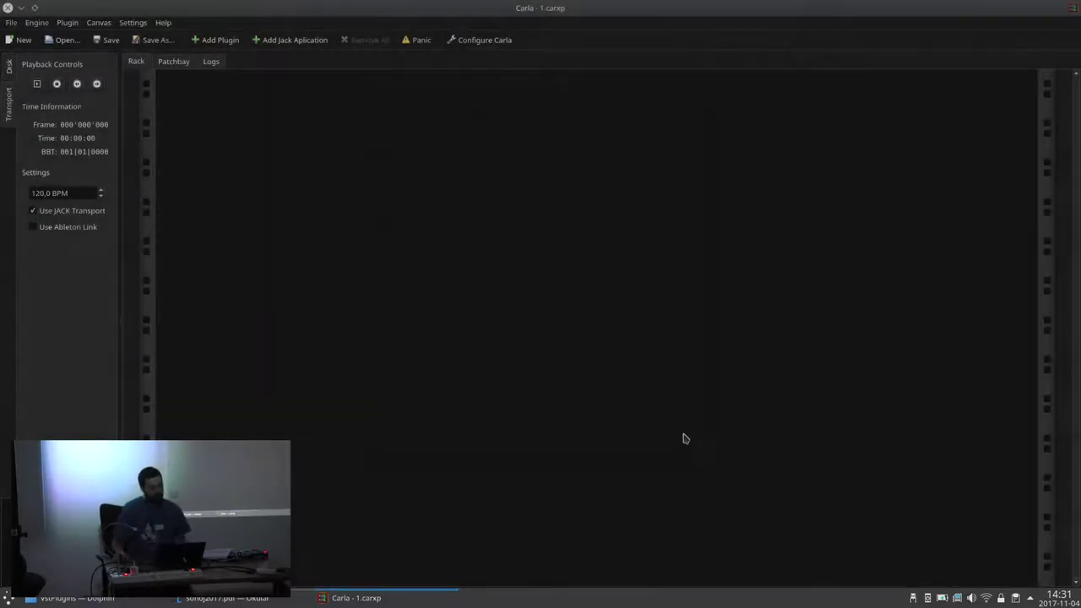
# Step: Load 1.carxp from the disk browser into the empty rack and select the MIDI Seq Guitar slot
pyautogui.click(9, 69)
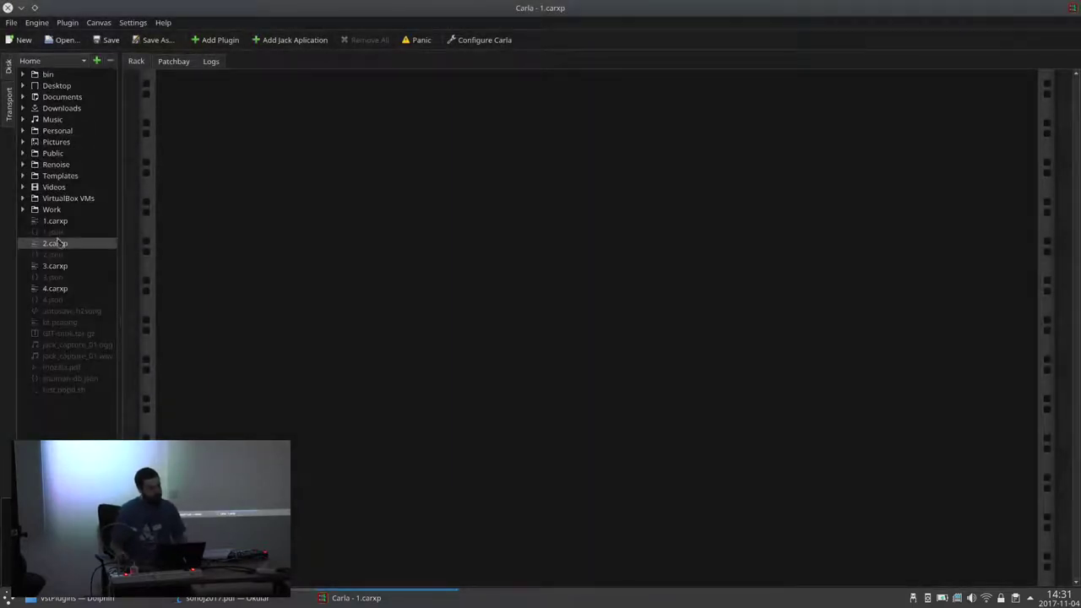
pyautogui.doubleClick(55, 220)
pyautogui.click(476, 175)
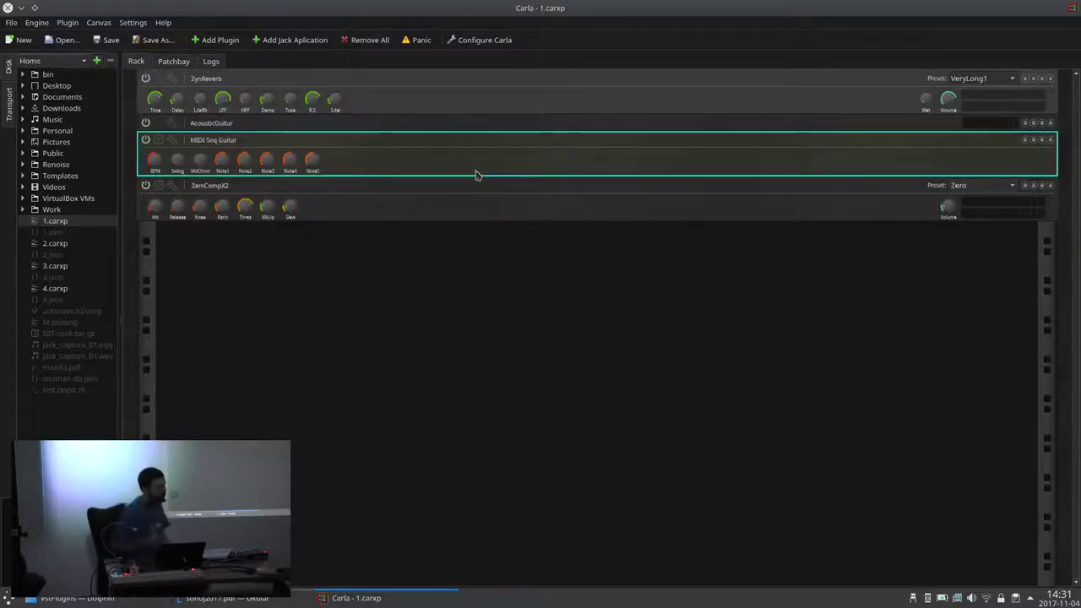
# Step: Turn off custom plugin slot skins in the main settings and select the plain ZamCompX2 slot
pyautogui.click(496, 41)
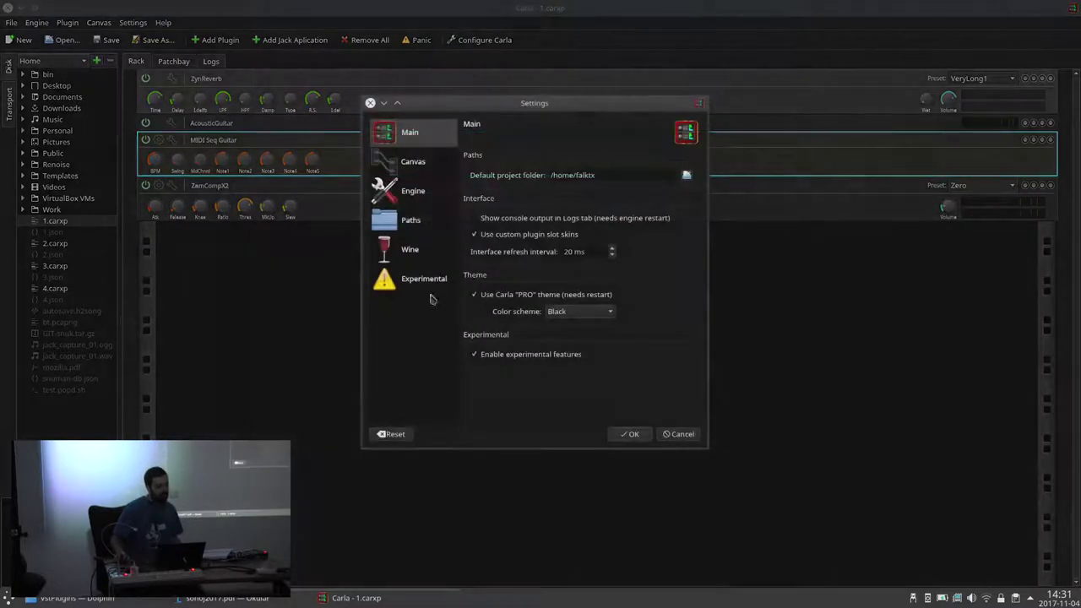
pyautogui.click(499, 237)
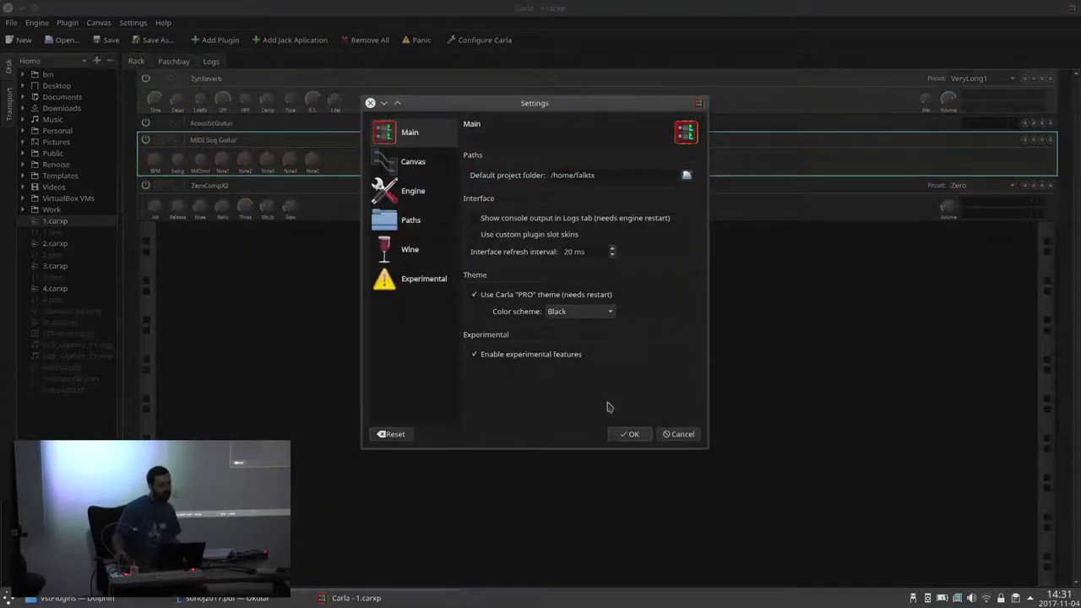
pyautogui.click(632, 435)
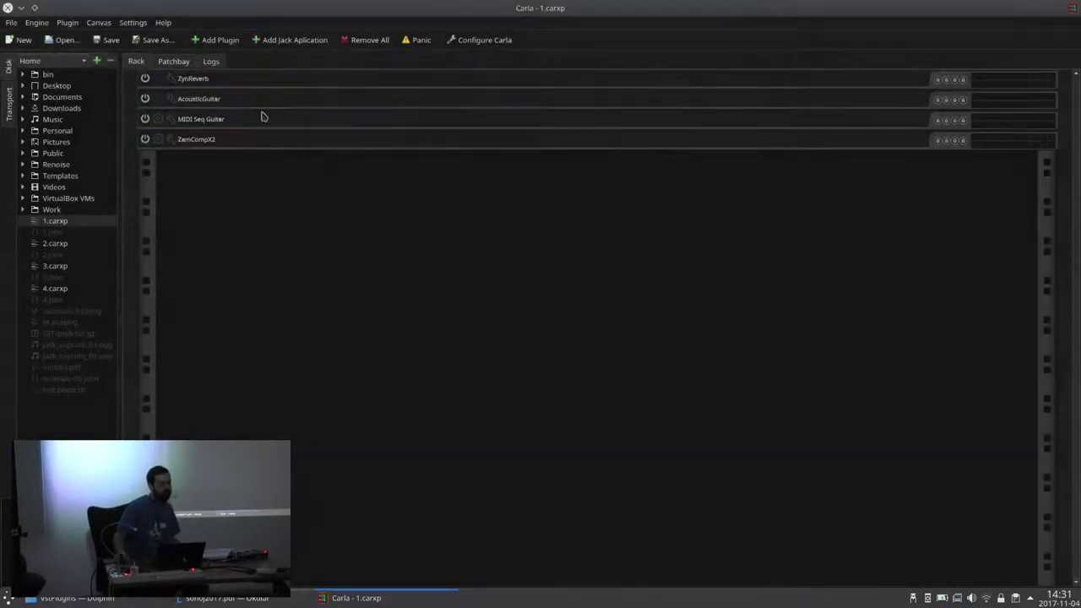
pyautogui.click(260, 143)
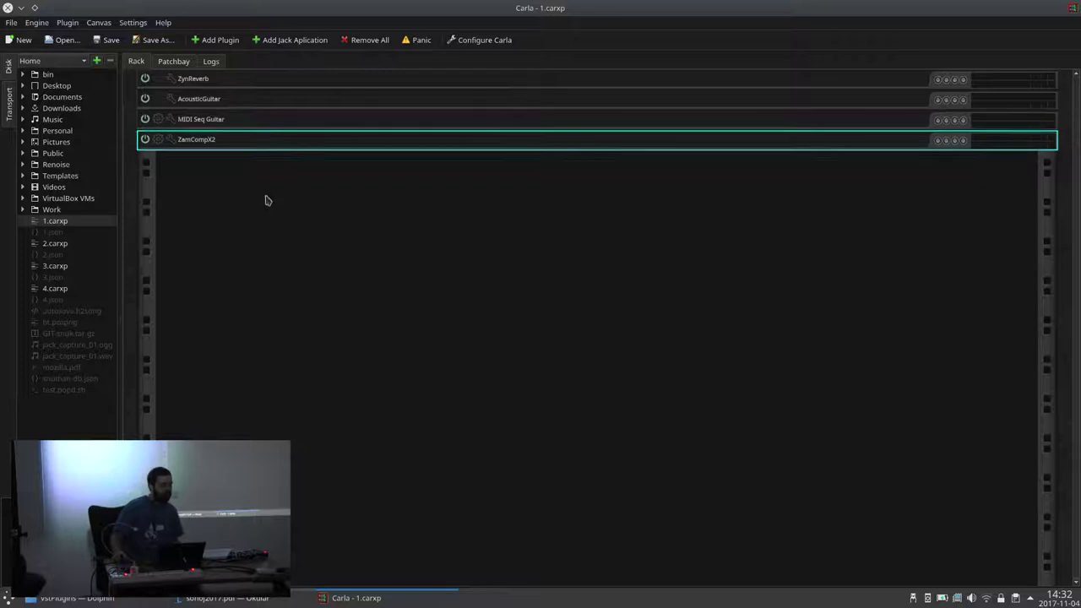
# Step: Turn custom plugin slot skins back on in the main settings
pyautogui.click(478, 42)
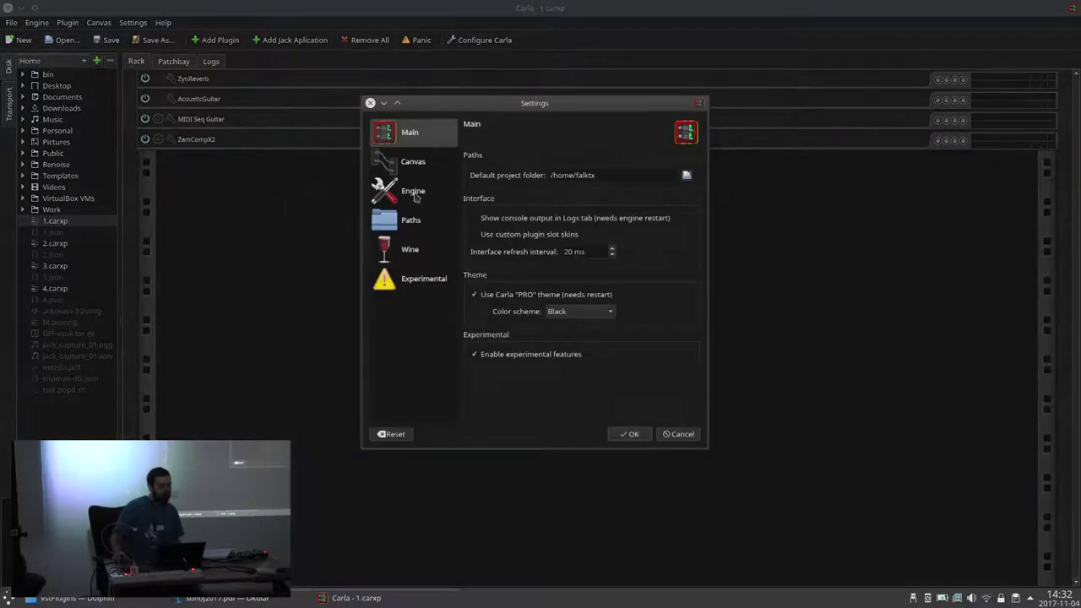
pyautogui.click(503, 236)
pyautogui.click(632, 434)
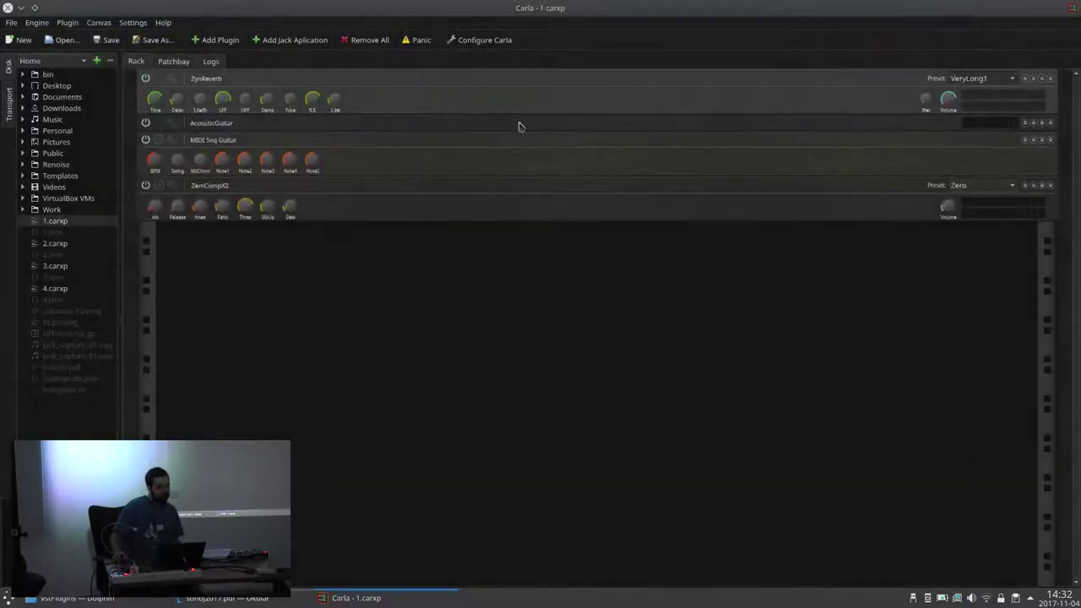
# Step: Compare the skinned ZynReverb, MIDI Seq Guitar and ZamCompX2 slots by selecting them in turn, ending with no slot selected
pyautogui.click(502, 154)
pyautogui.click(485, 212)
pyautogui.click(511, 104)
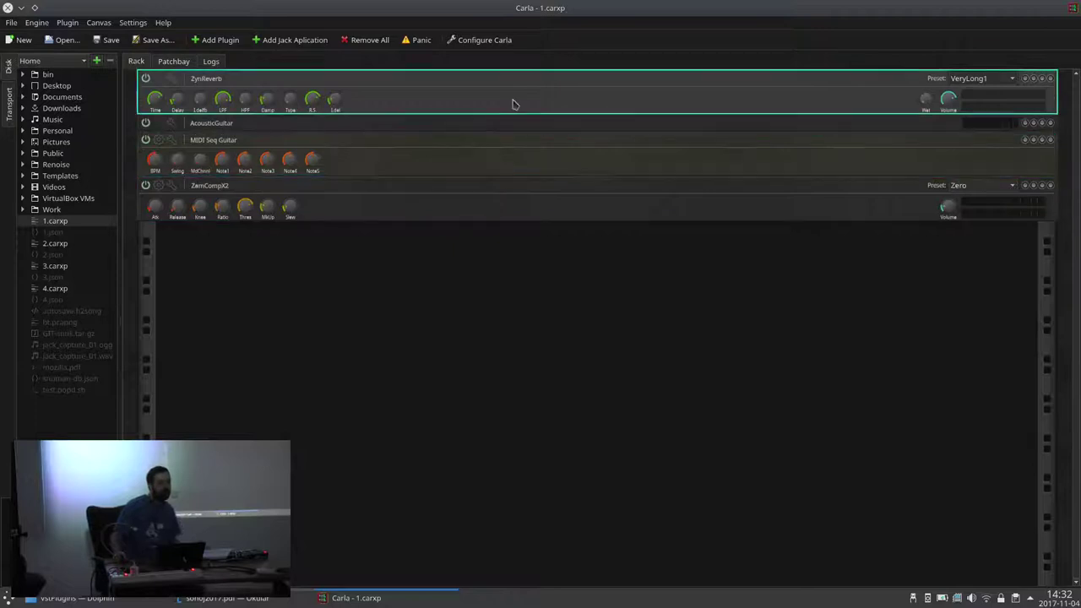
pyautogui.click(486, 160)
pyautogui.click(463, 211)
pyautogui.click(485, 146)
pyautogui.click(440, 195)
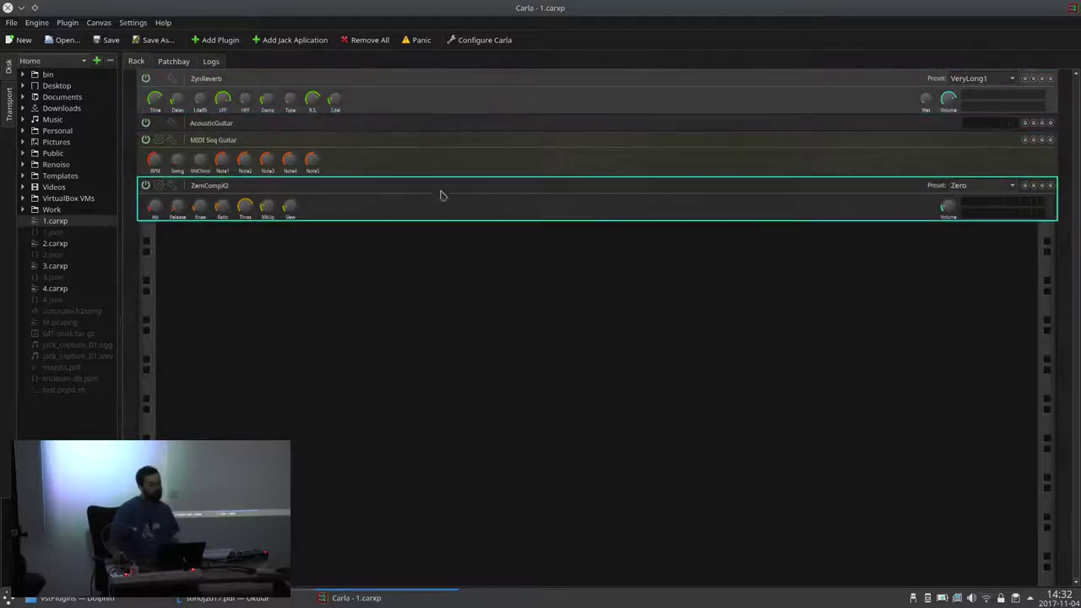
pyautogui.click(381, 235)
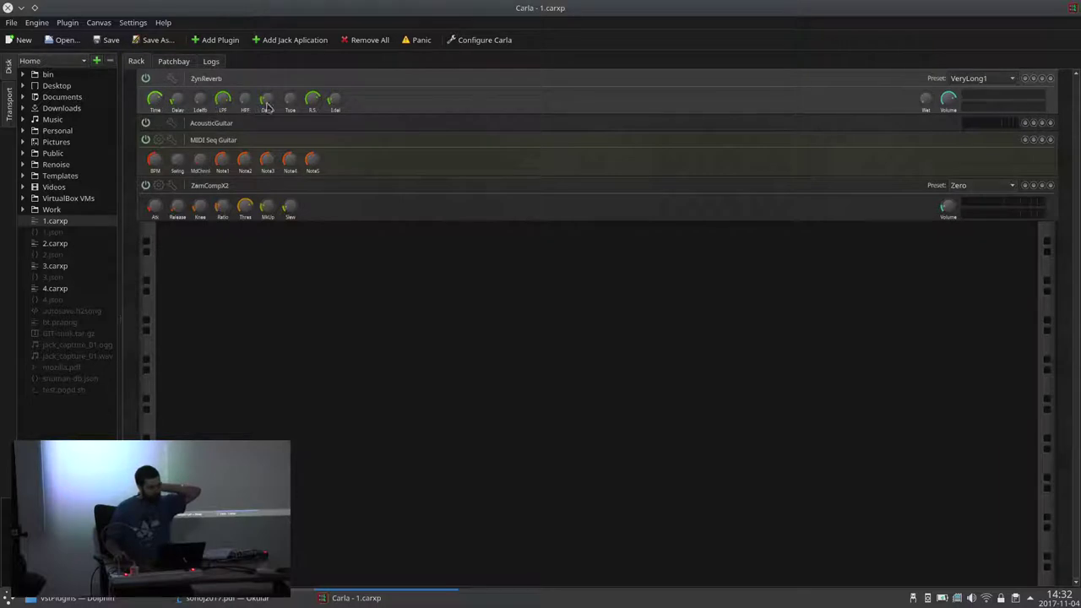
# Step: Show ZynReverb's parameter list in a window placed lower over the rack and turn its Time down to 0
pyautogui.click(172, 78)
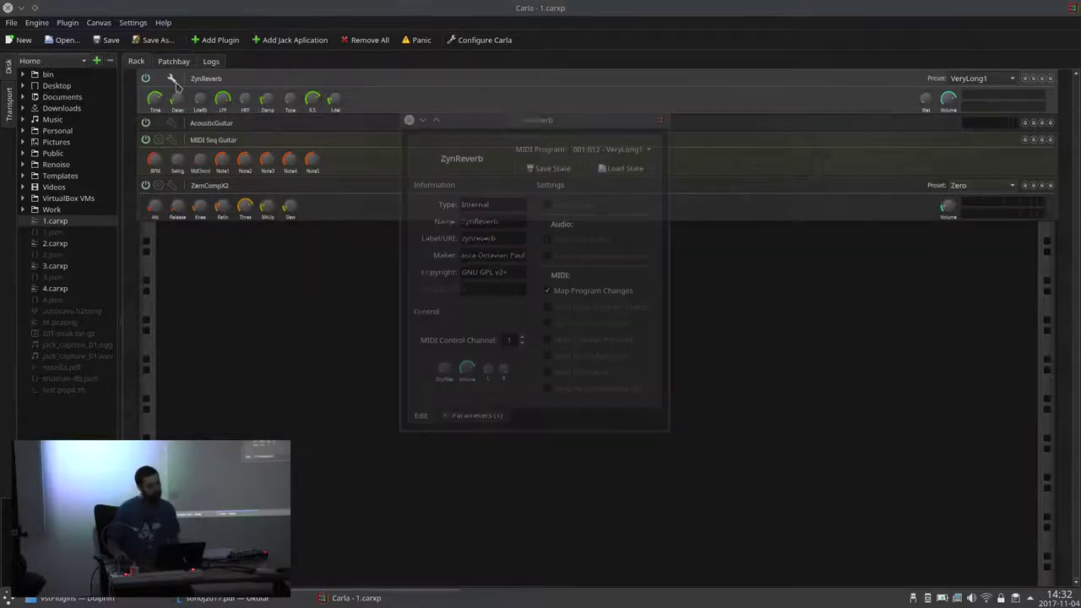
pyautogui.click(474, 415)
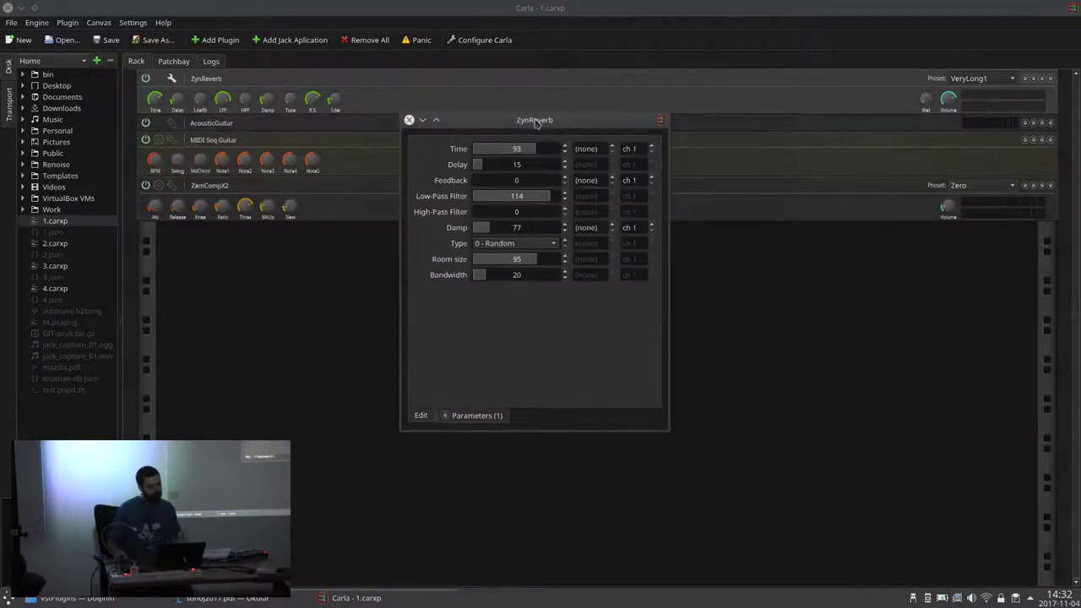
pyautogui.moveTo(536, 123); pyautogui.dragTo(576, 179)
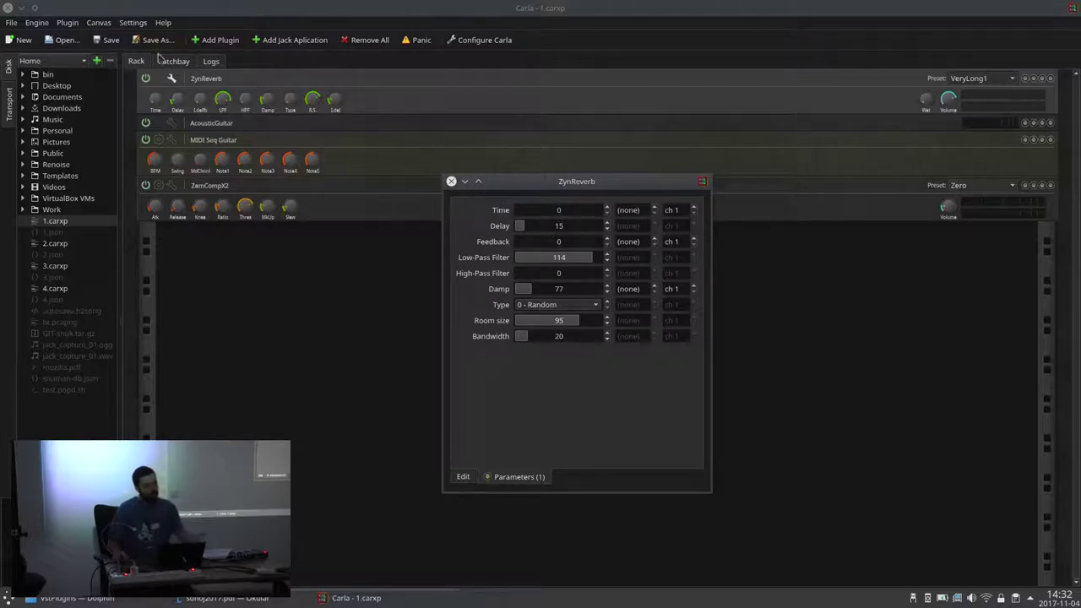
pyautogui.click(160, 85)
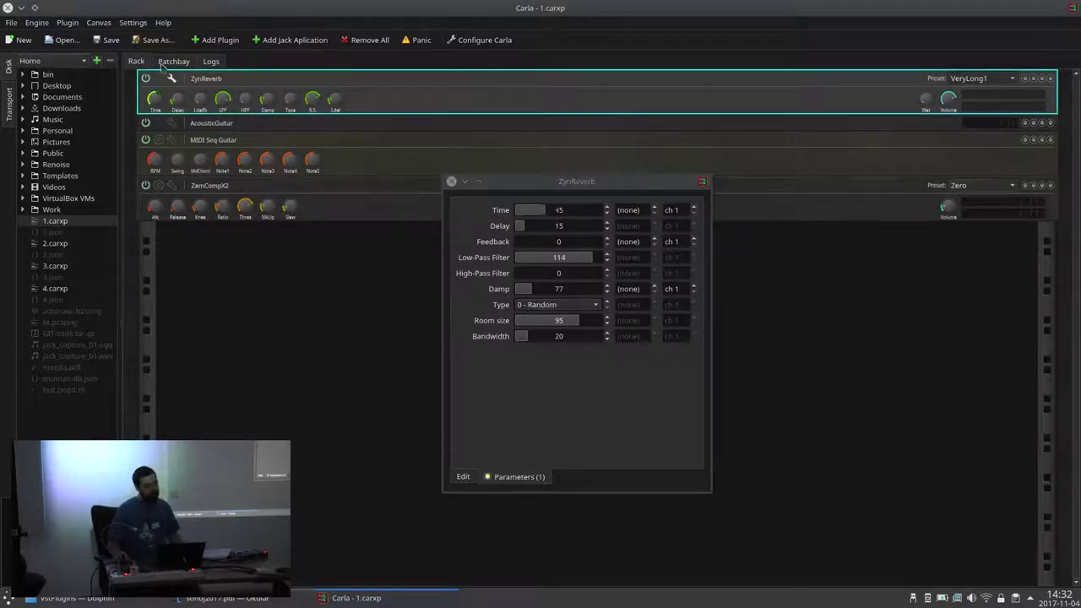
# Step: Open the graphical interfaces of the MIDI Seq Guitar and ZamCompX2 plugins
pyautogui.click(375, 152)
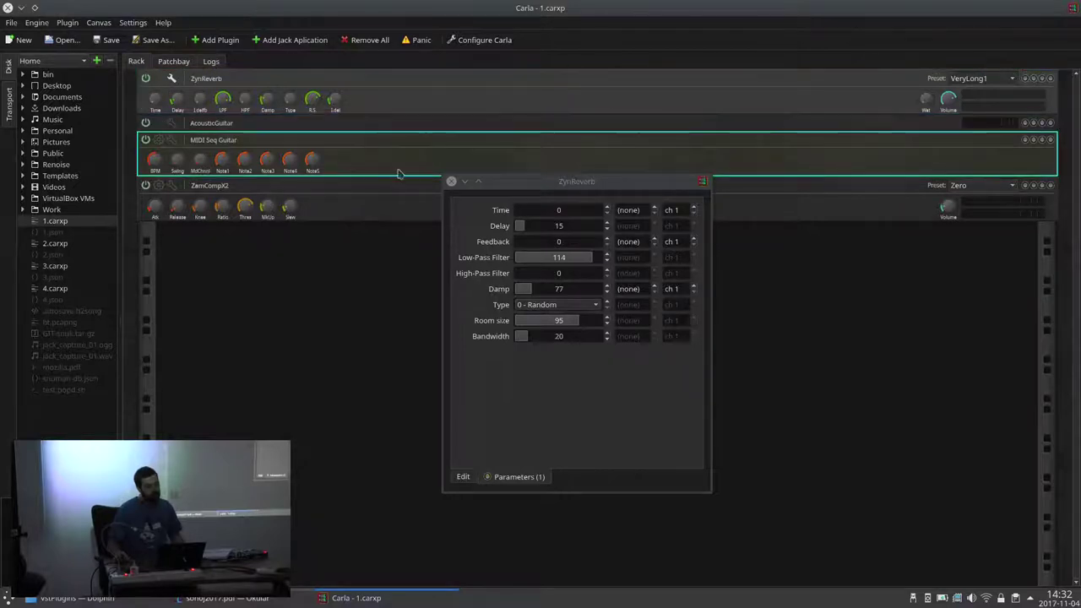
pyautogui.doubleClick(371, 157)
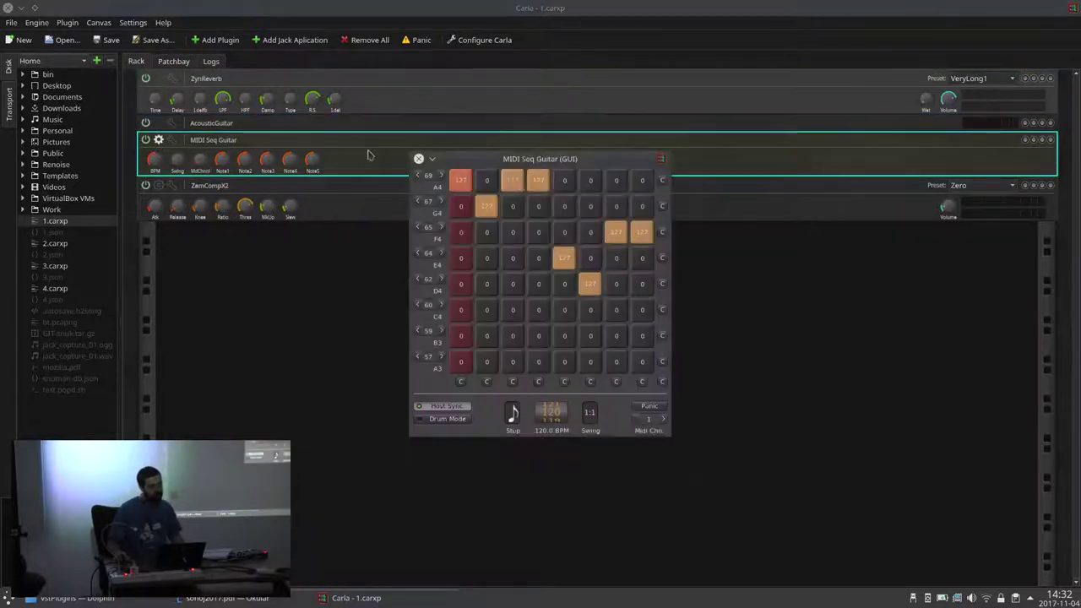
pyautogui.click(384, 201)
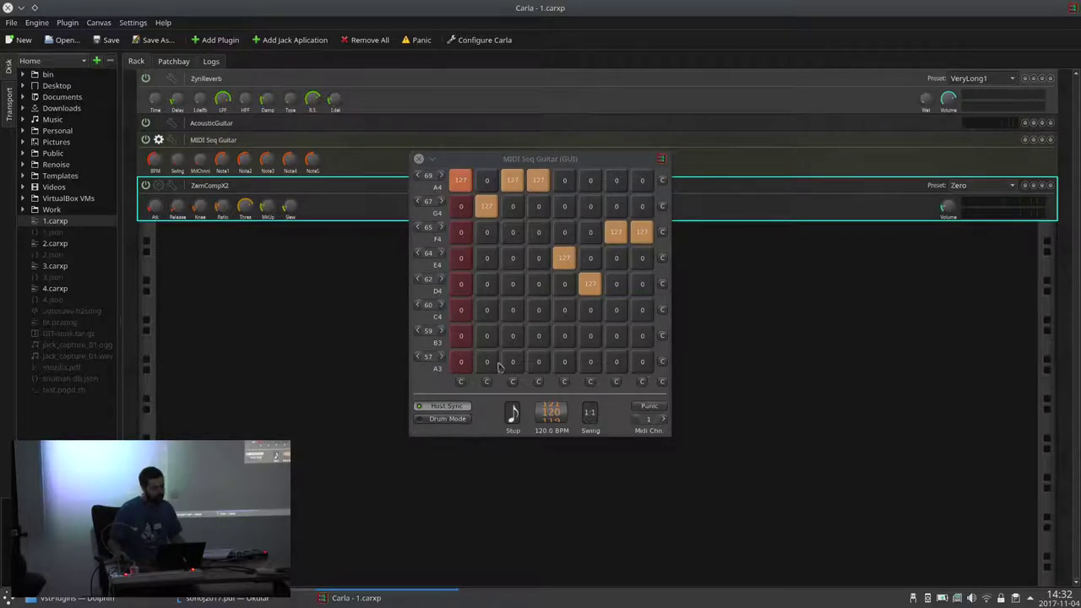
pyautogui.click(161, 185)
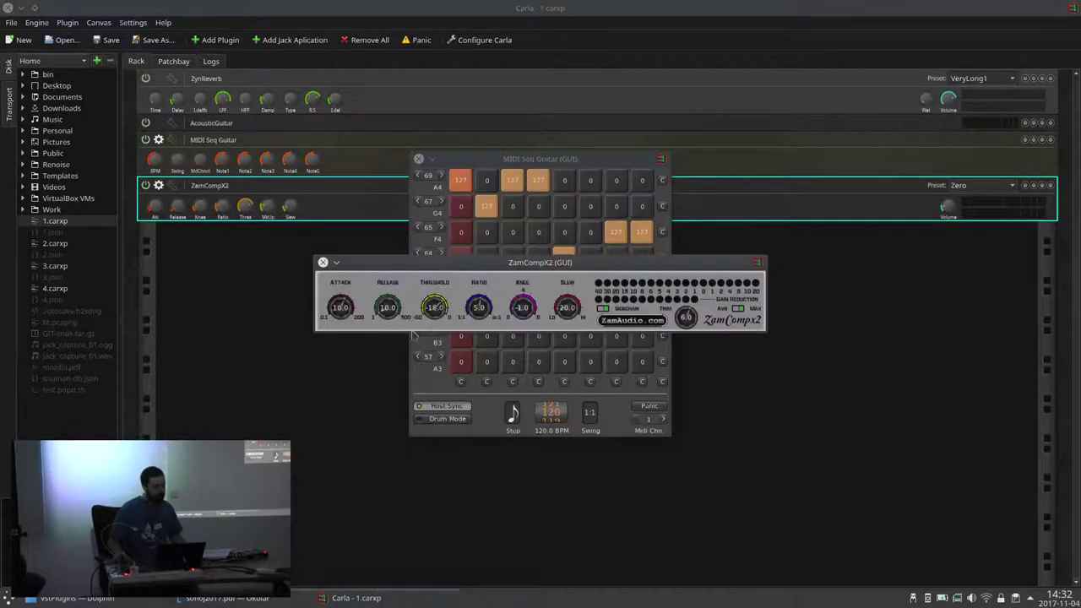
# Step: Vary ZamCompX2's Attack between 0.1 and 90, leave it at about 31.1, and move its window below the sequencer grid
pyautogui.moveTo(342, 309); pyautogui.dragTo(361, 256)
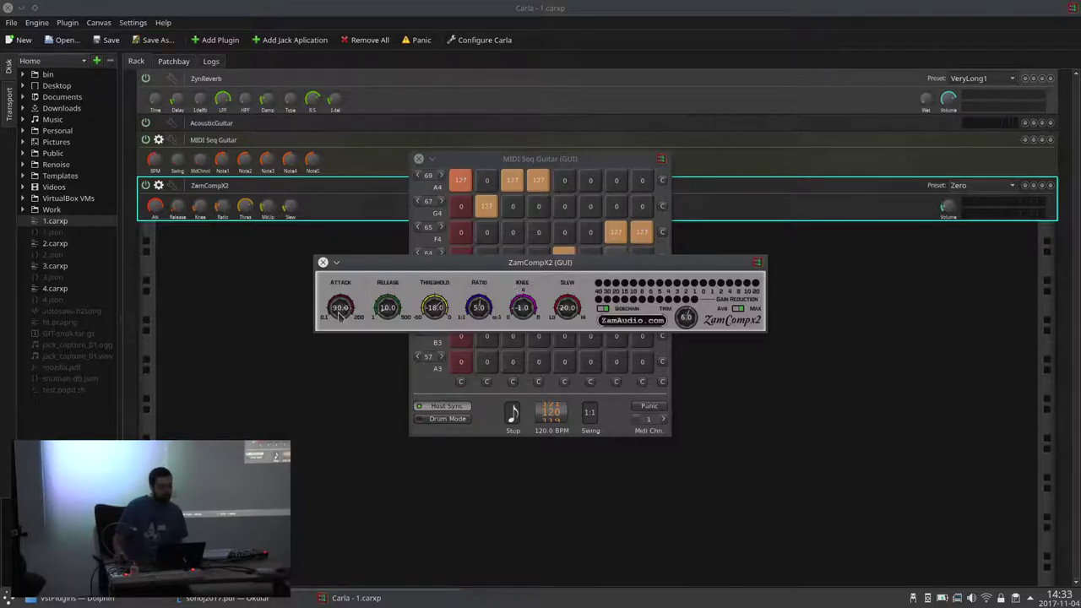
pyautogui.moveTo(340, 312); pyautogui.dragTo(364, 367)
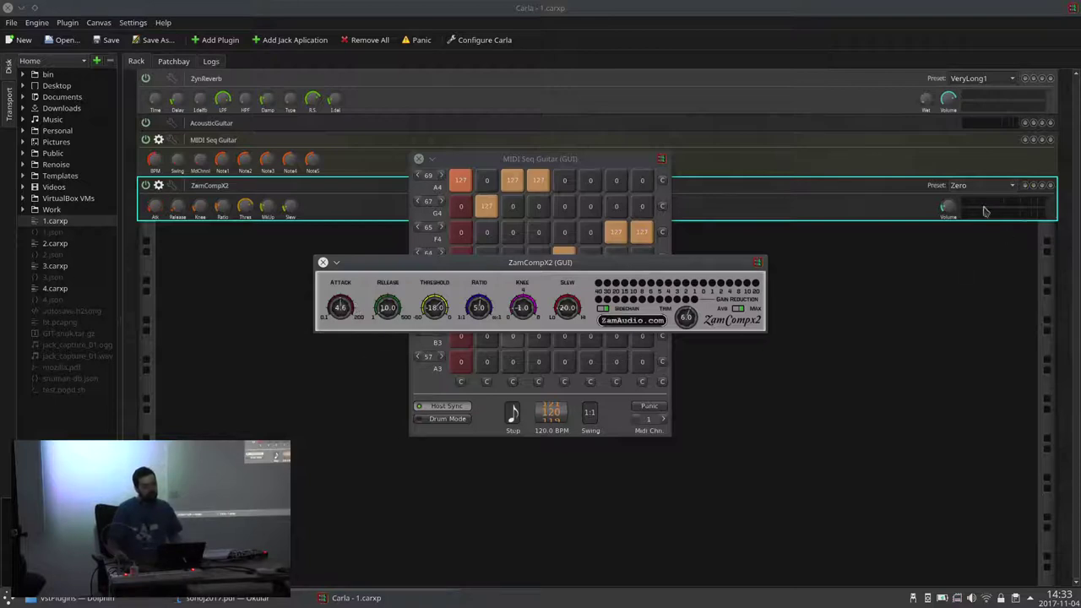
pyautogui.moveTo(340, 308); pyautogui.dragTo(348, 377)
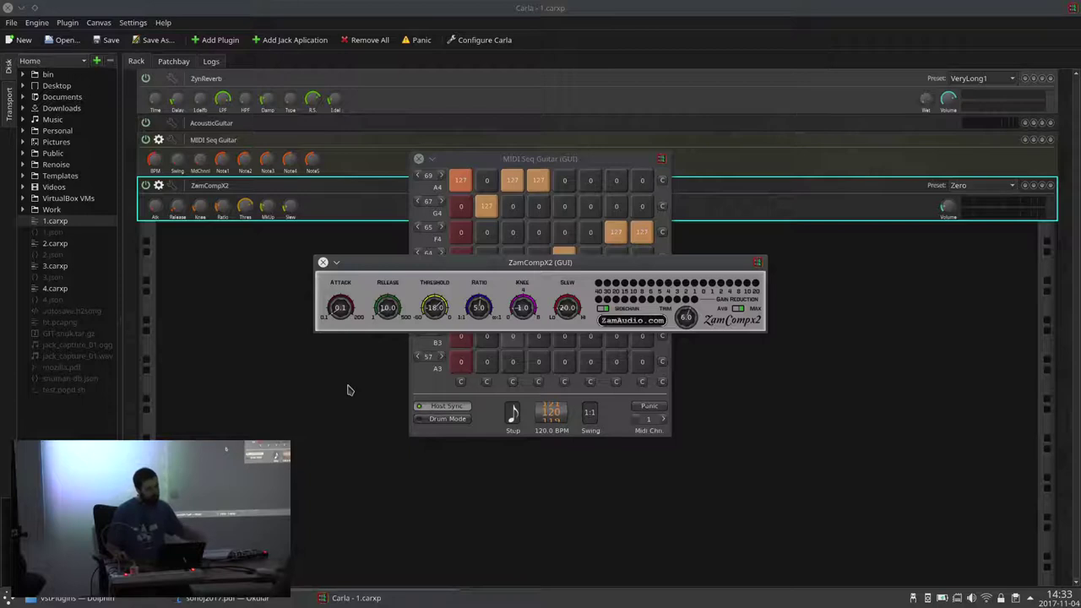
pyautogui.moveTo(347, 389); pyautogui.dragTo(364, 317)
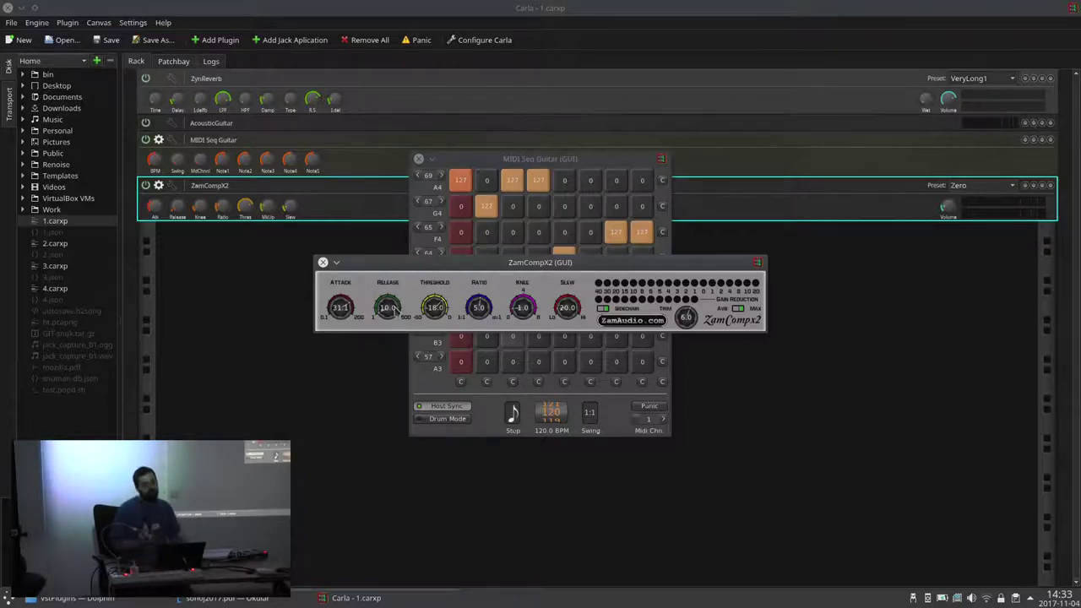
pyautogui.moveTo(497, 267); pyautogui.dragTo(533, 462)
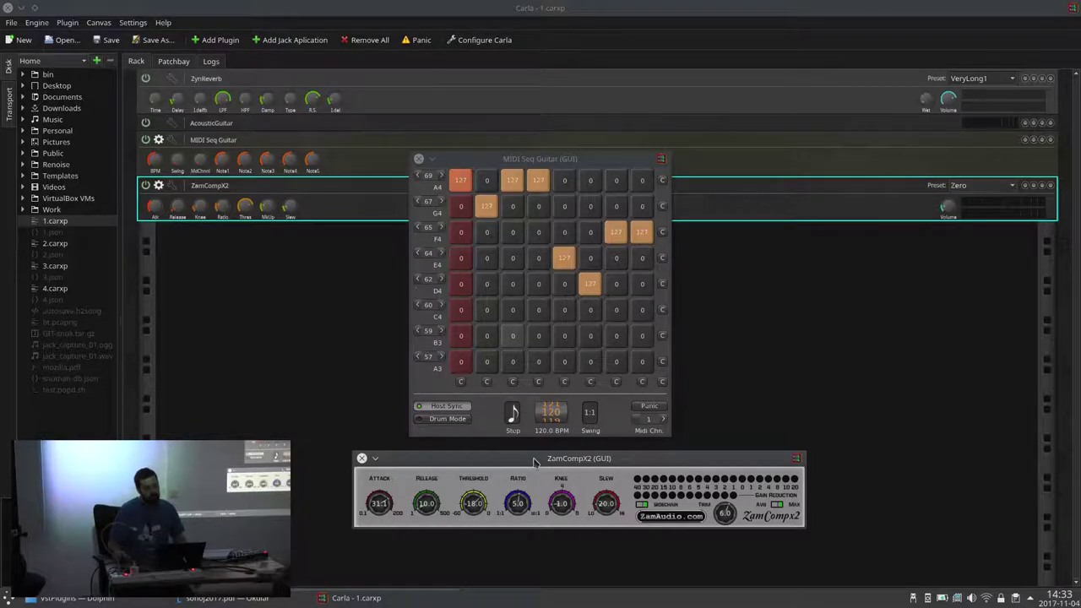
# Step: Show the patchbay, move the sequencer window off AcousticGuitar's connections, and connect AcousticGuitar's event input to the MPK mini MIDI port
pyautogui.click(173, 61)
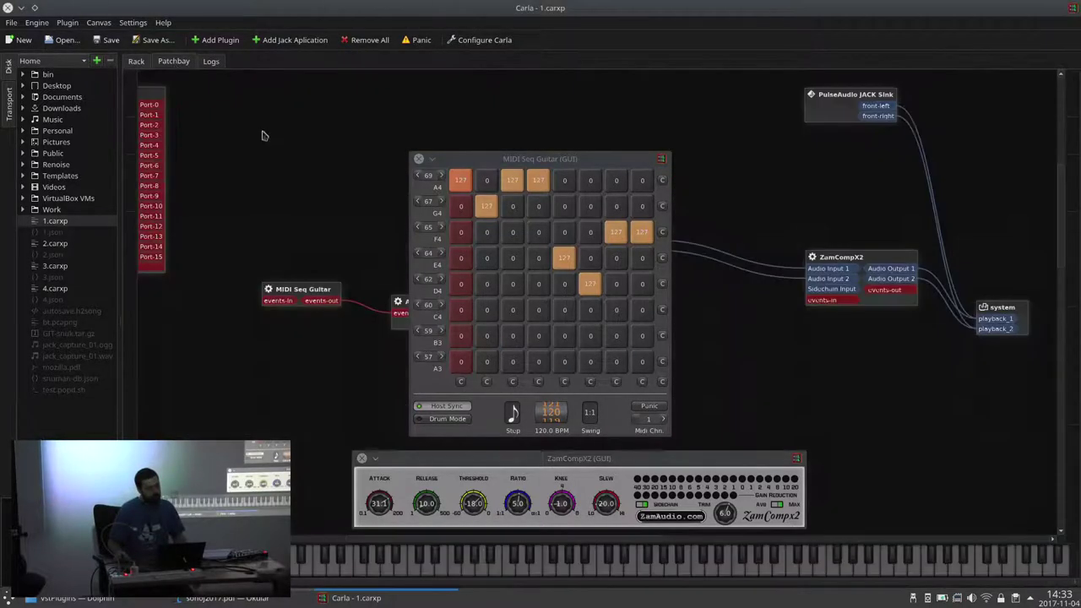
pyautogui.moveTo(453, 158); pyautogui.dragTo(567, 171)
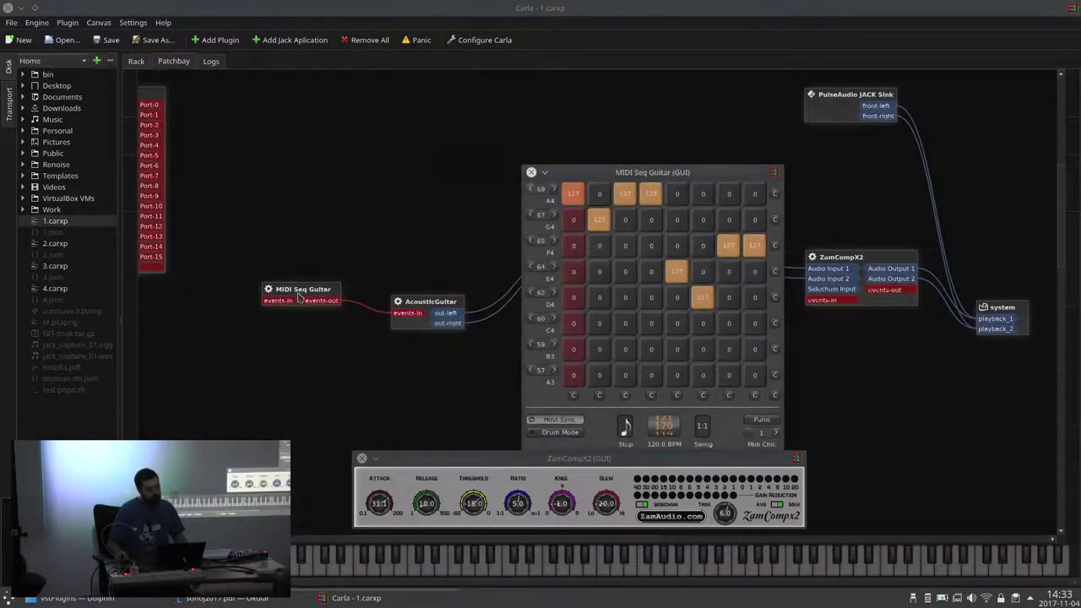
pyautogui.moveTo(373, 312); pyautogui.dragTo(399, 313)
pyautogui.moveTo(277, 301); pyautogui.dragTo(152, 257)
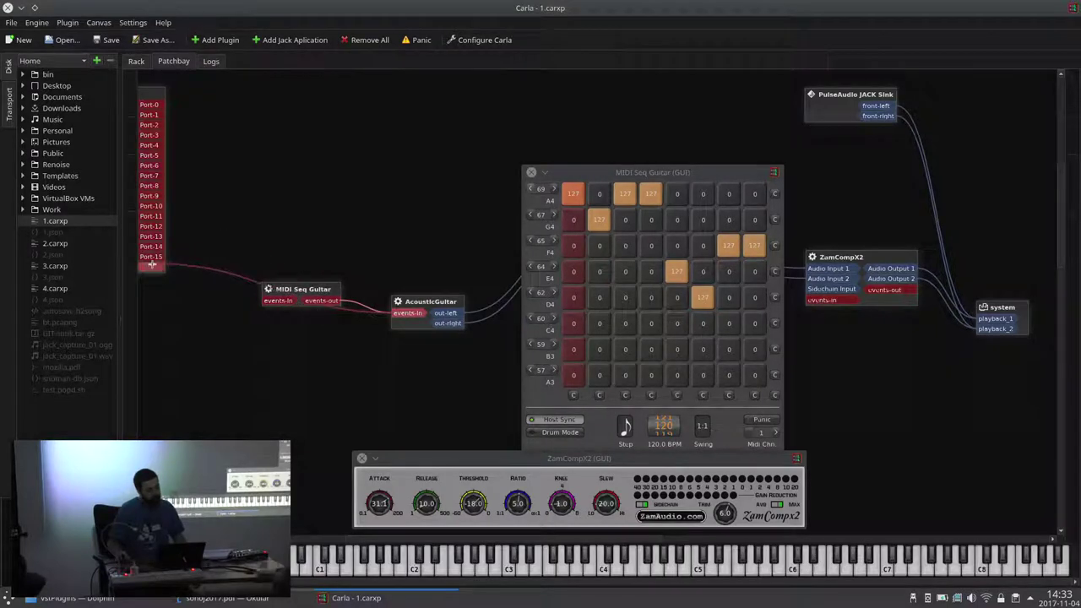
# Step: Return to the rack, select the MIDI Seq Guitar slot, and switch that plugin off and back on
pyautogui.click(137, 62)
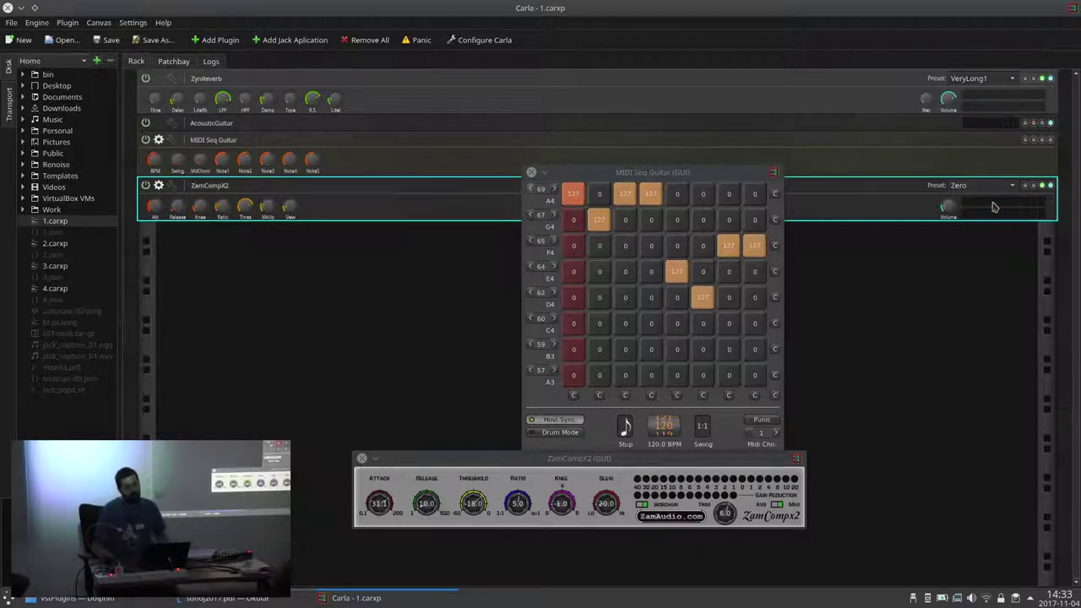
pyautogui.click(384, 314)
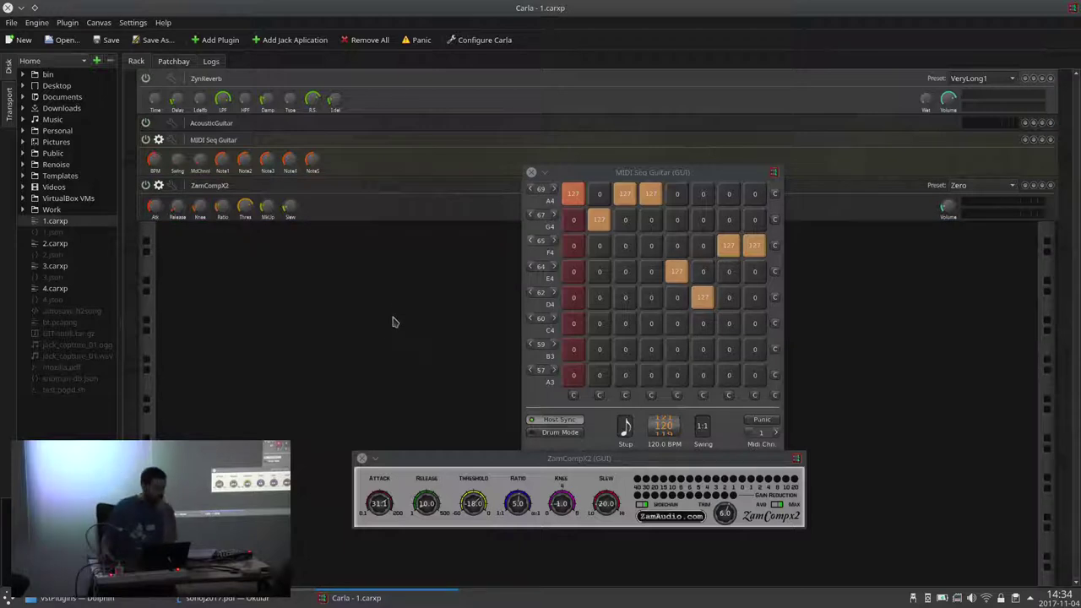
pyautogui.click(190, 85)
pyautogui.click(212, 138)
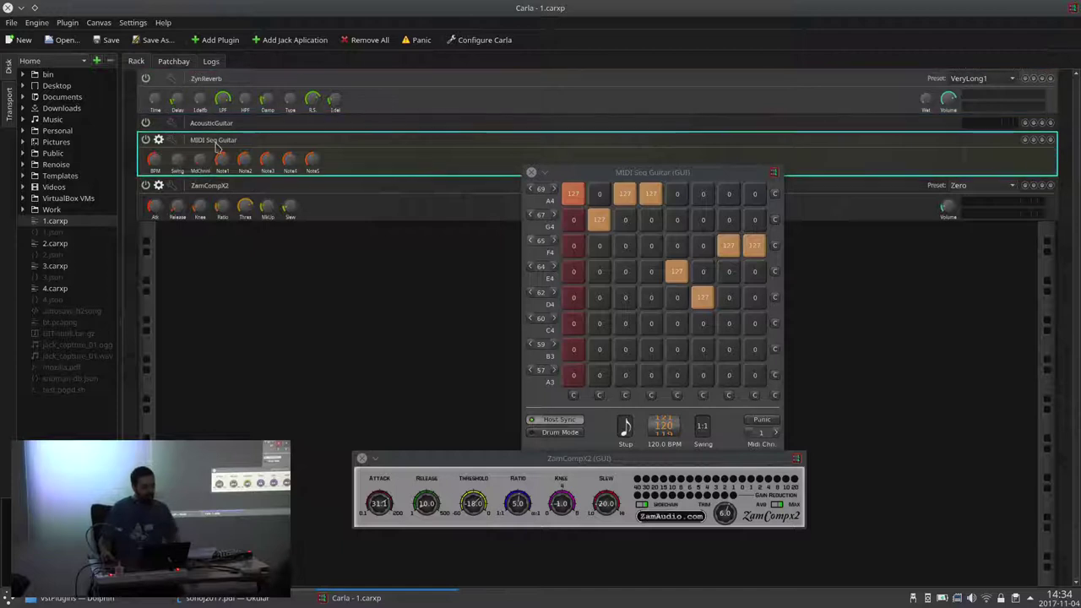
pyautogui.click(148, 141)
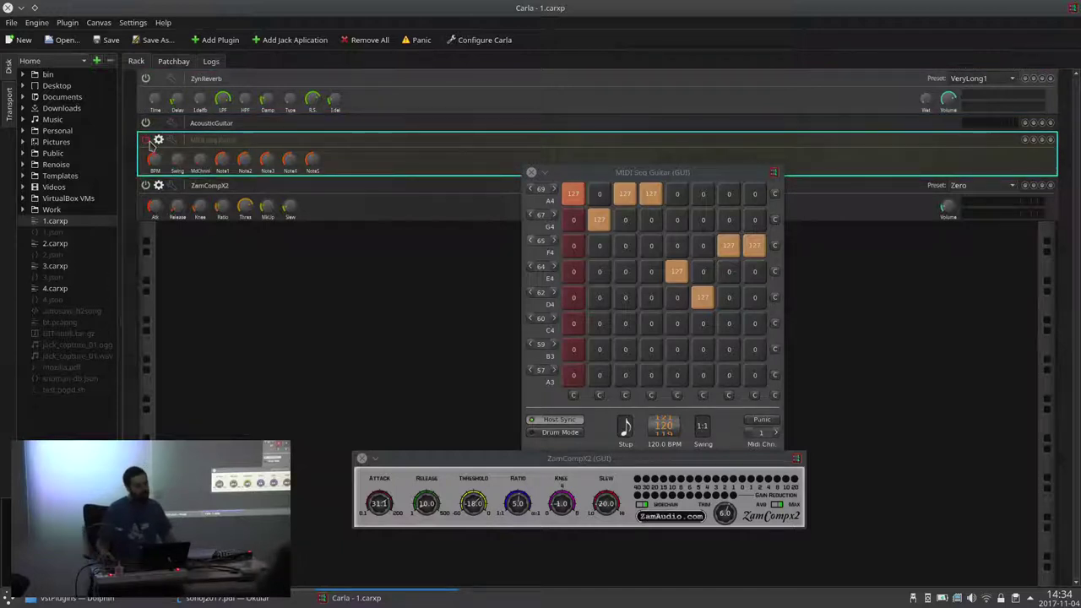
pyautogui.click(149, 141)
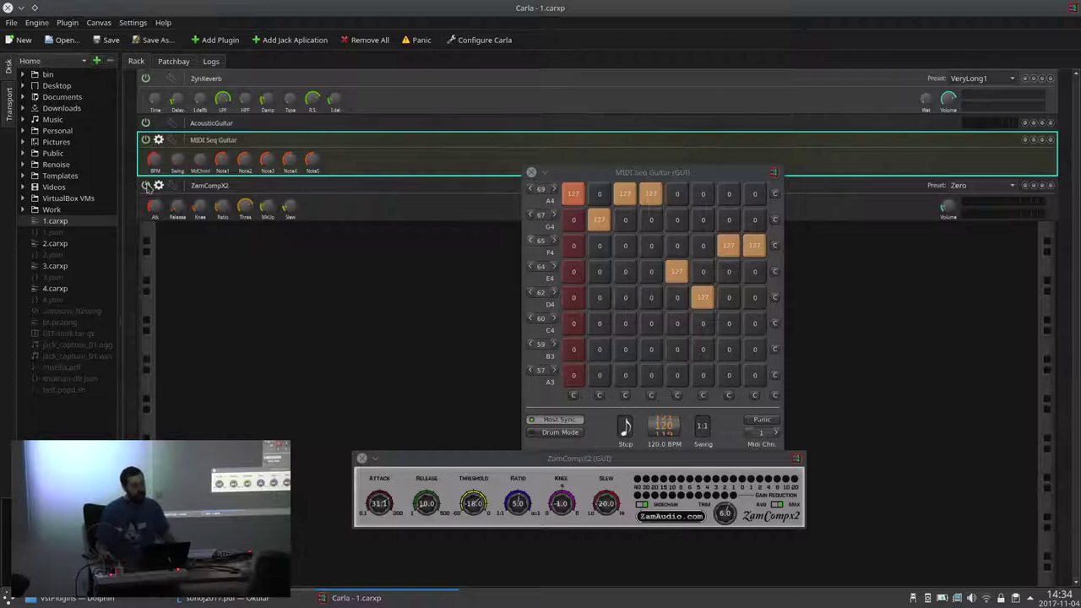
# Step: Switch off the ZamCompX2 plugin and toggle its graphical interface repeatedly, leaving it closed
pyautogui.click(146, 185)
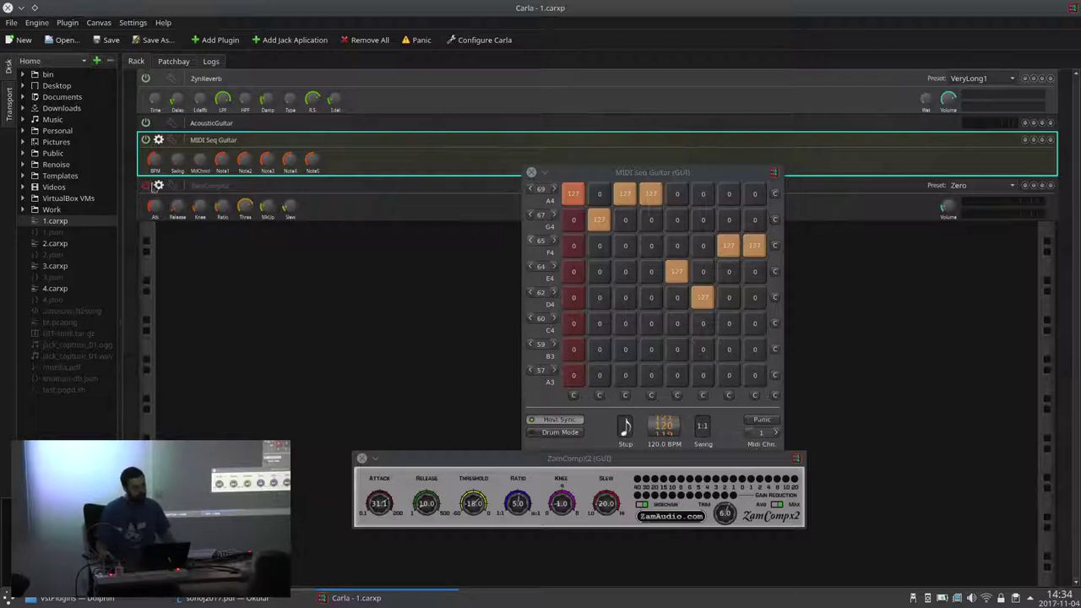
pyautogui.click(157, 186)
pyautogui.click(158, 186)
pyautogui.click(158, 186)
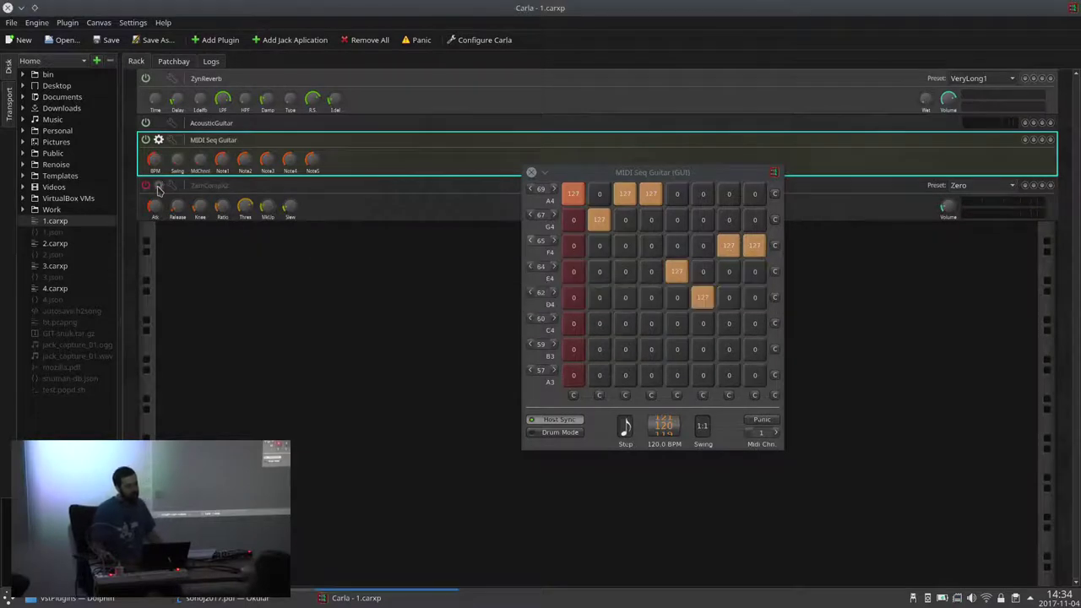
pyautogui.click(158, 186)
pyautogui.click(158, 186)
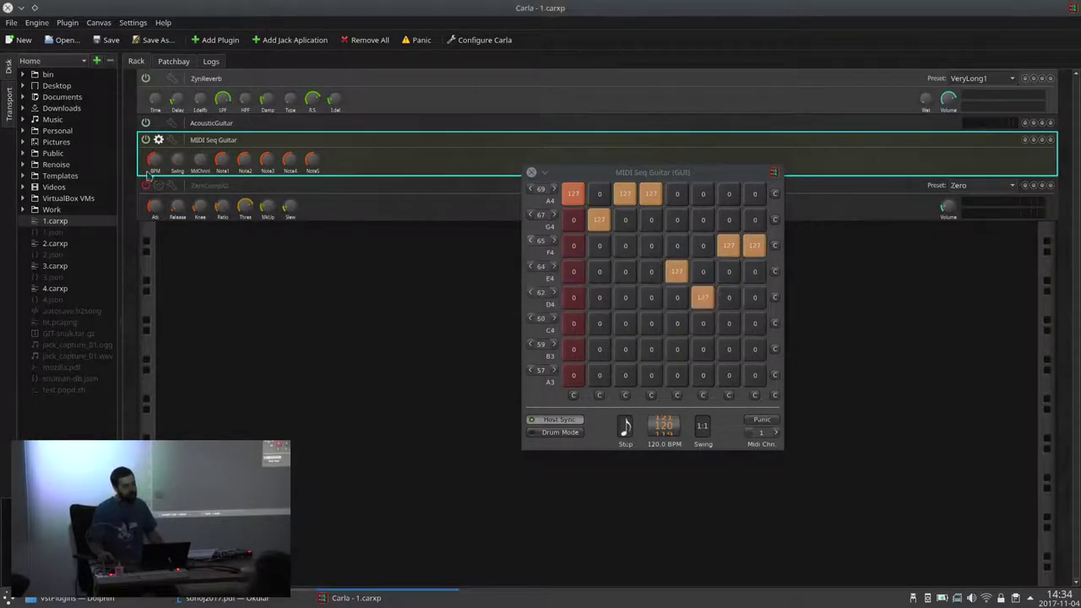
# Step: Open ZamCompX2's edit window over the rack and look through its Parameters and Outputs pages, ending on Parameters
pyautogui.click(172, 186)
pyautogui.moveTo(517, 127); pyautogui.dragTo(325, 203)
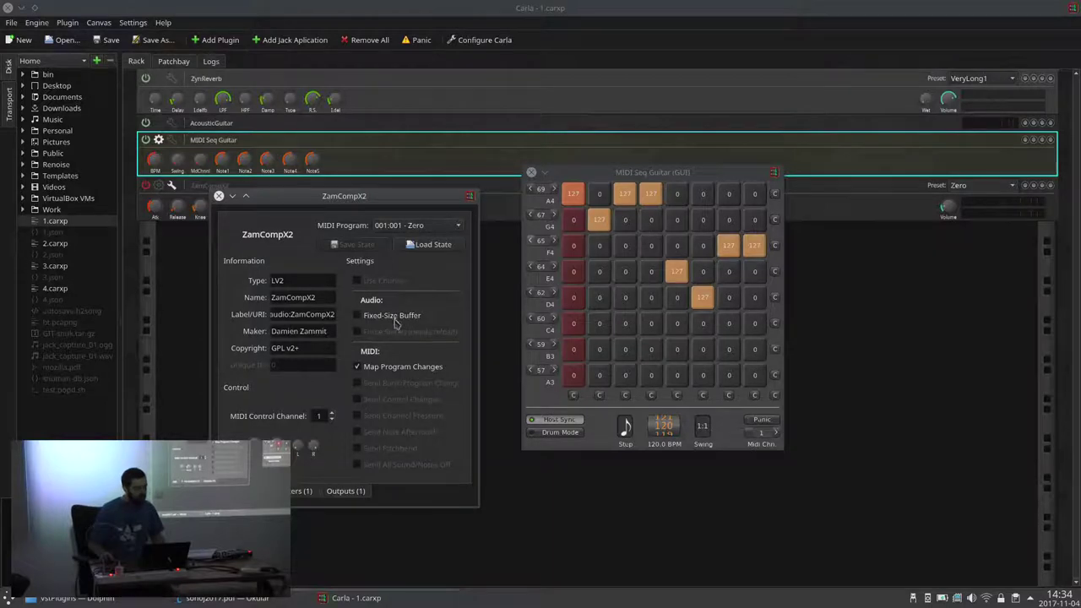
pyautogui.click(299, 490)
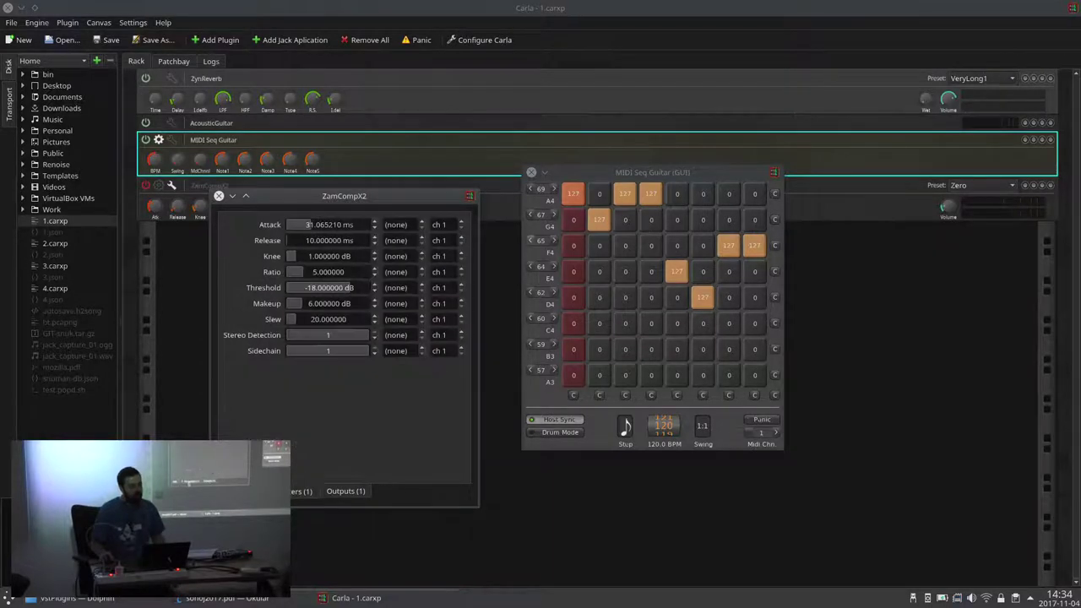
pyautogui.click(345, 491)
pyautogui.click(292, 492)
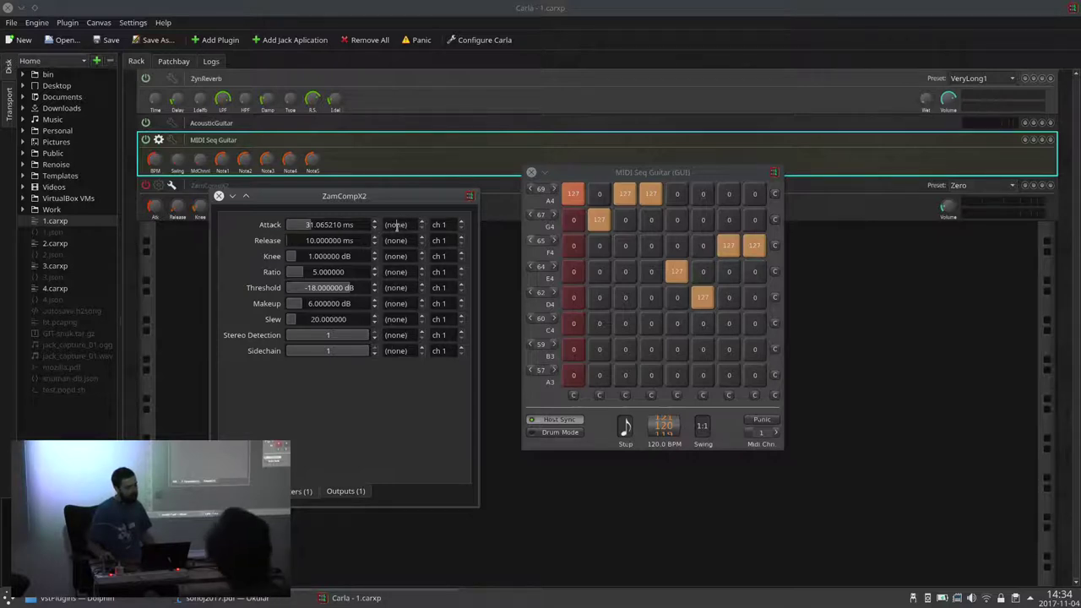
# Step: View the MIDI control choices for a ZamCompX2 parameter without picking one, and place the edit and sequencer windows side by side
pyautogui.click(398, 254)
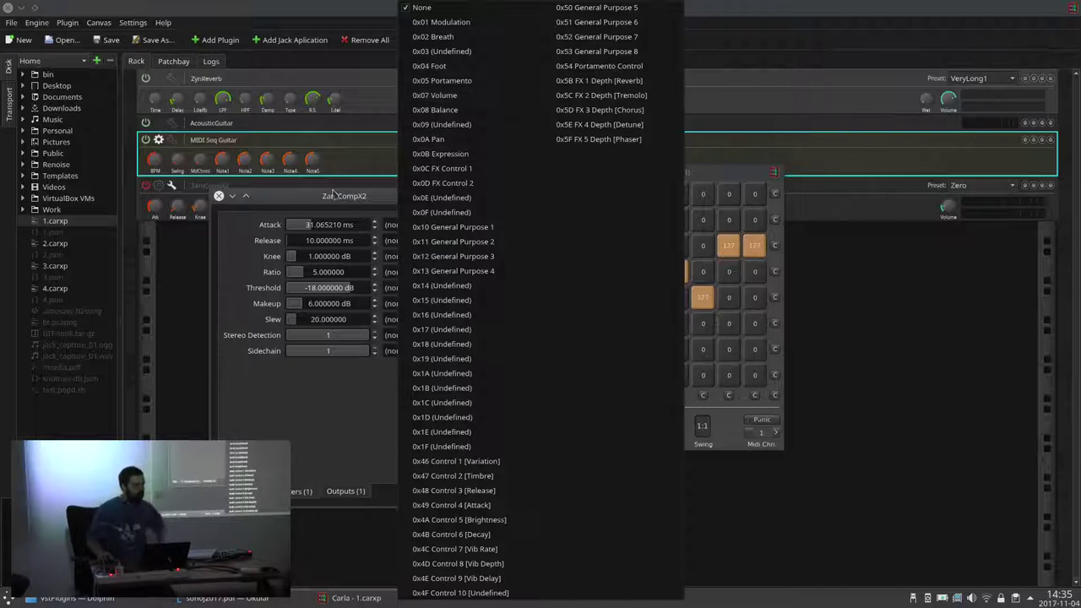
pyautogui.click(376, 201)
pyautogui.moveTo(375, 201); pyautogui.dragTo(417, 234)
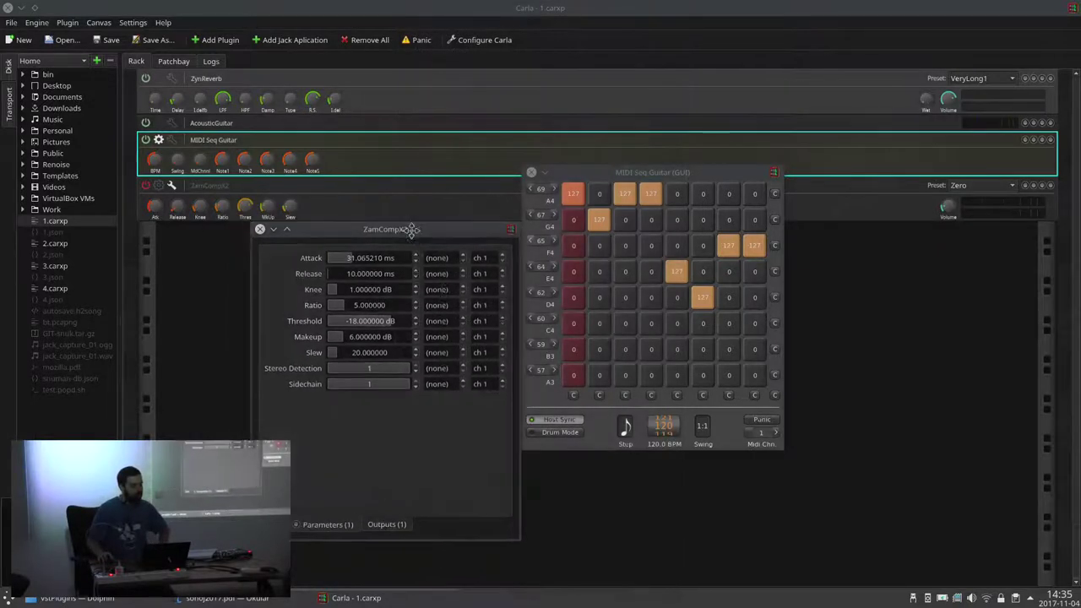
pyautogui.moveTo(582, 172); pyautogui.dragTo(658, 234)
pyautogui.moveTo(494, 232); pyautogui.dragTo(516, 241)
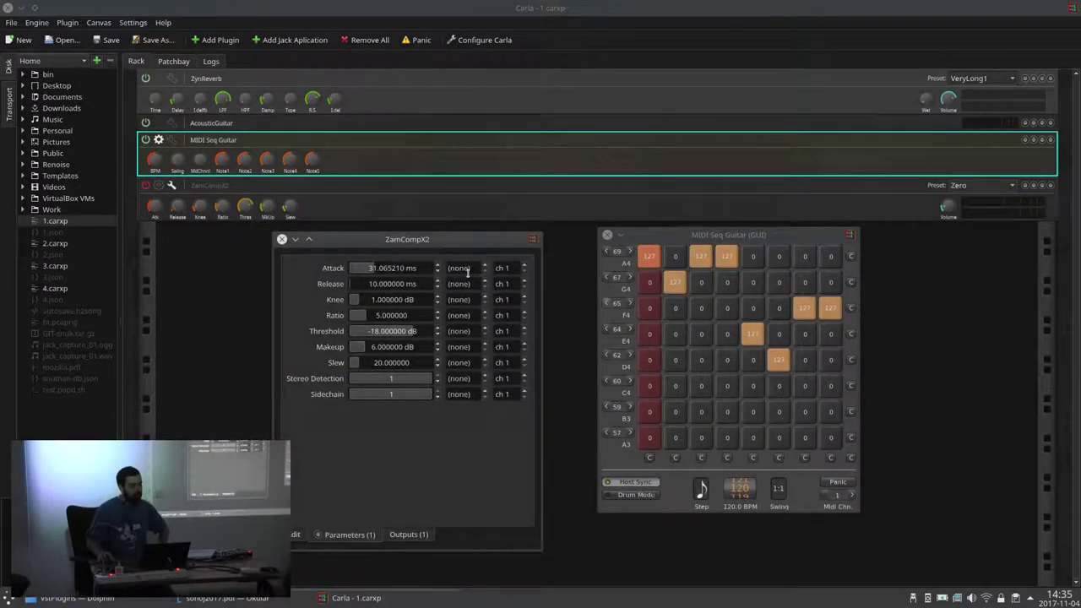
# Step: Show the patchbay, shift the plugin windows aside, and move the a2j box into view with its full port names
pyautogui.click(176, 66)
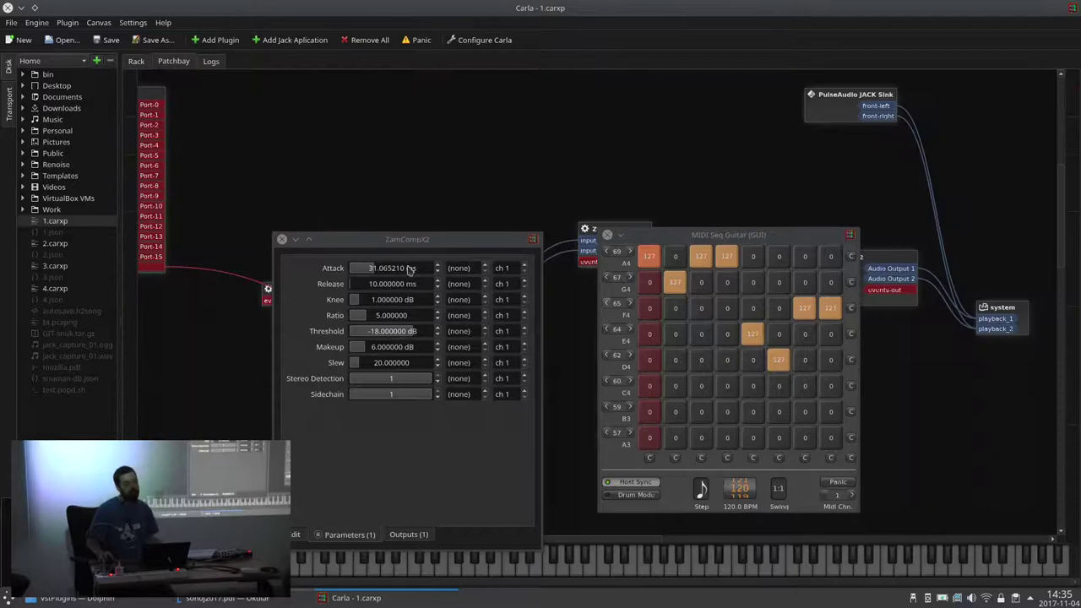
pyautogui.moveTo(407, 239); pyautogui.dragTo(181, 219)
pyautogui.moveTo(686, 240); pyautogui.dragTo(792, 258)
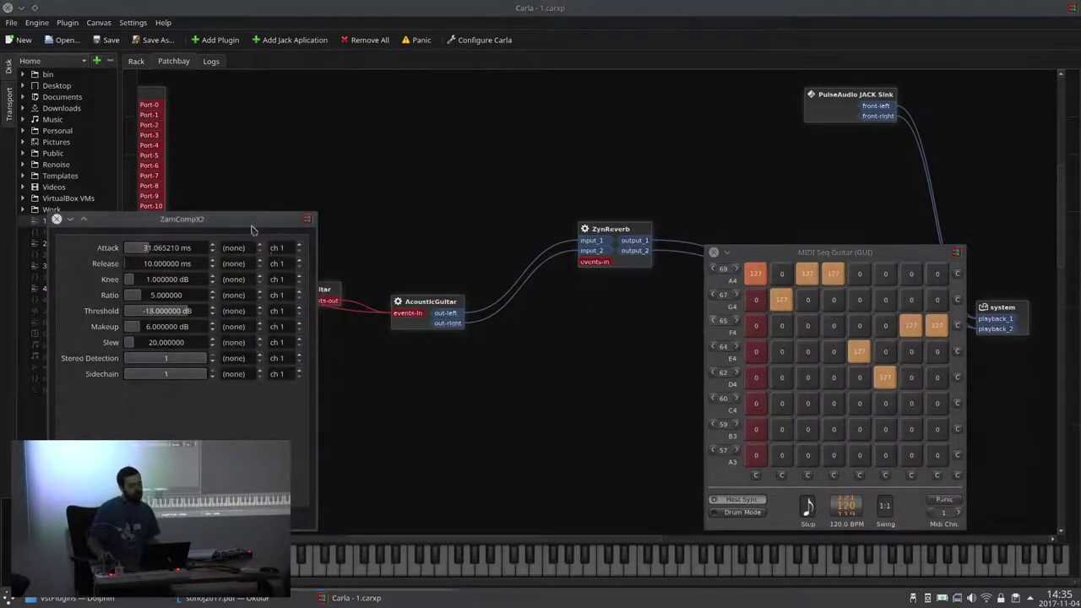
pyautogui.moveTo(251, 223); pyautogui.dragTo(822, 220)
pyautogui.moveTo(155, 98); pyautogui.dragTo(337, 78)
pyautogui.click(318, 251)
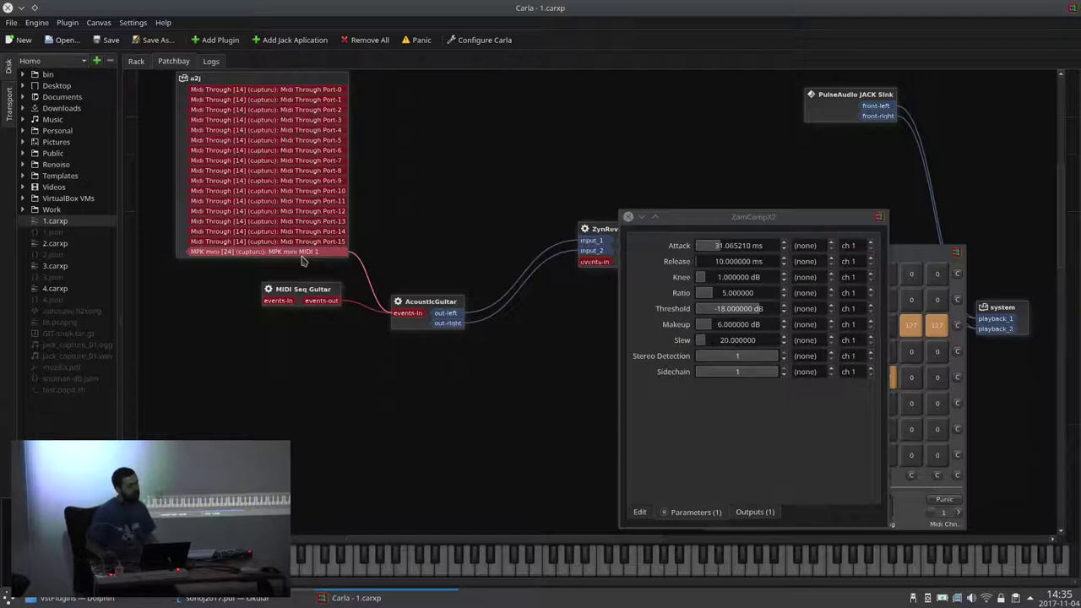
# Step: Place the plugin windows below the patchbay boxes, raise the AcousticGuitar box, and connect the MPK mini MIDI port to ZamCompX2's event input
pyautogui.moveTo(712, 222); pyautogui.dragTo(439, 377)
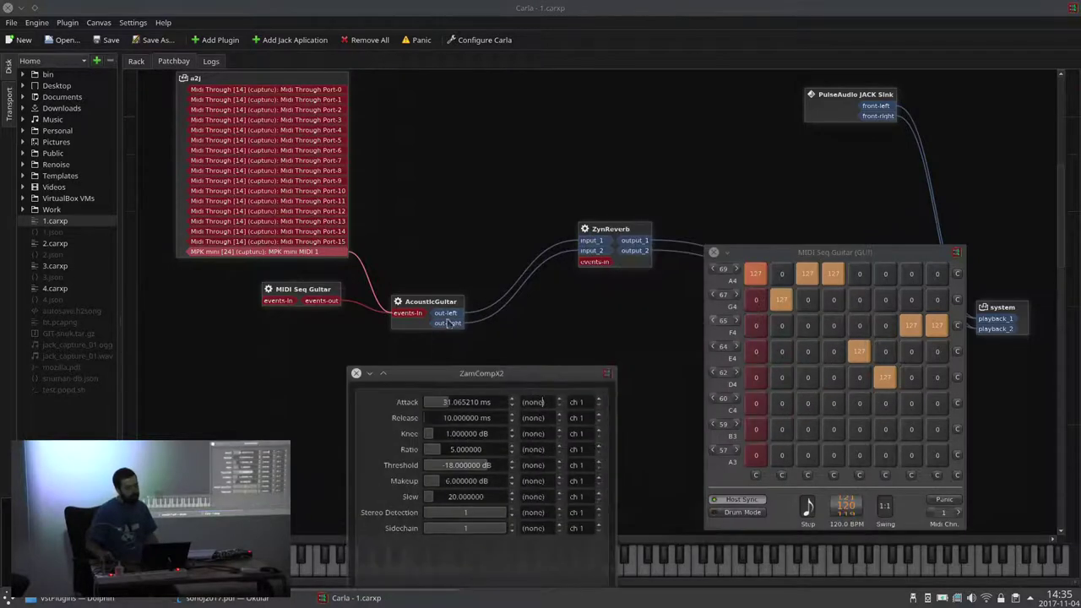
pyautogui.moveTo(440, 304); pyautogui.dragTo(463, 265)
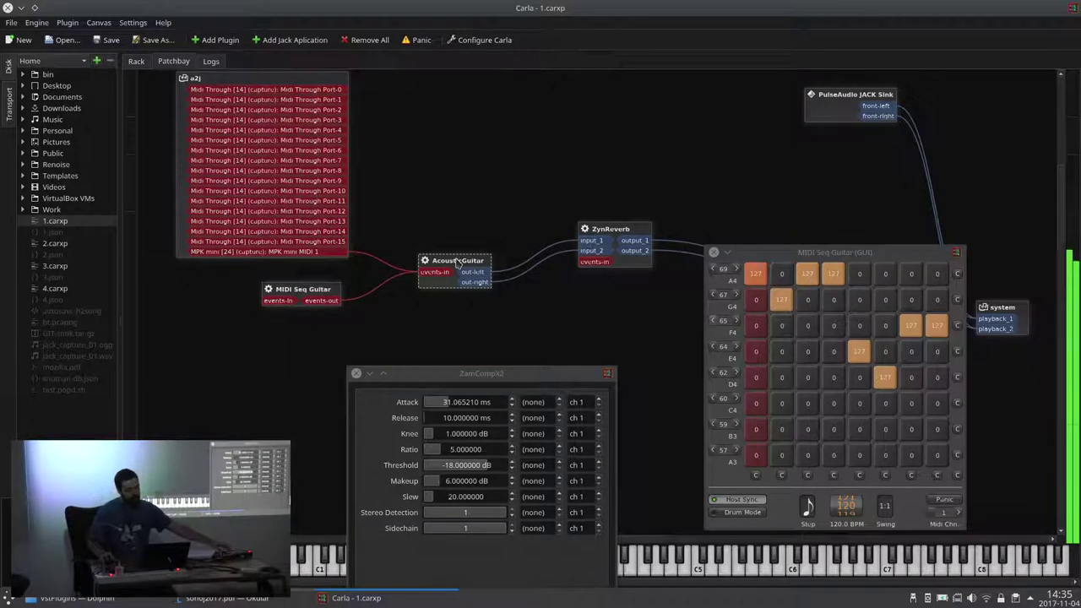
pyautogui.moveTo(726, 251); pyautogui.dragTo(674, 339)
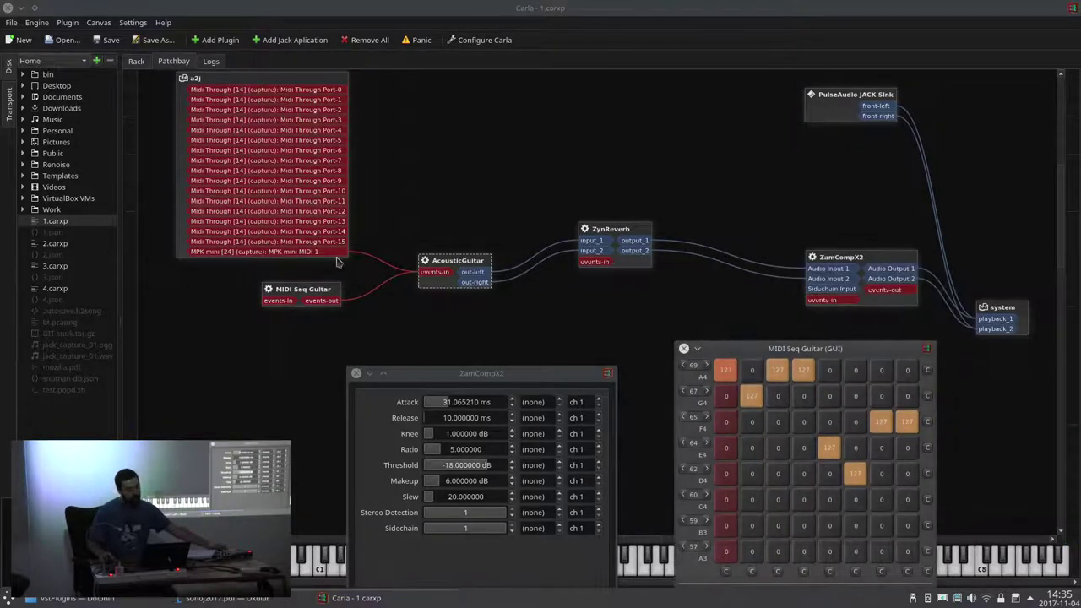
pyautogui.moveTo(342, 252); pyautogui.dragTo(824, 305)
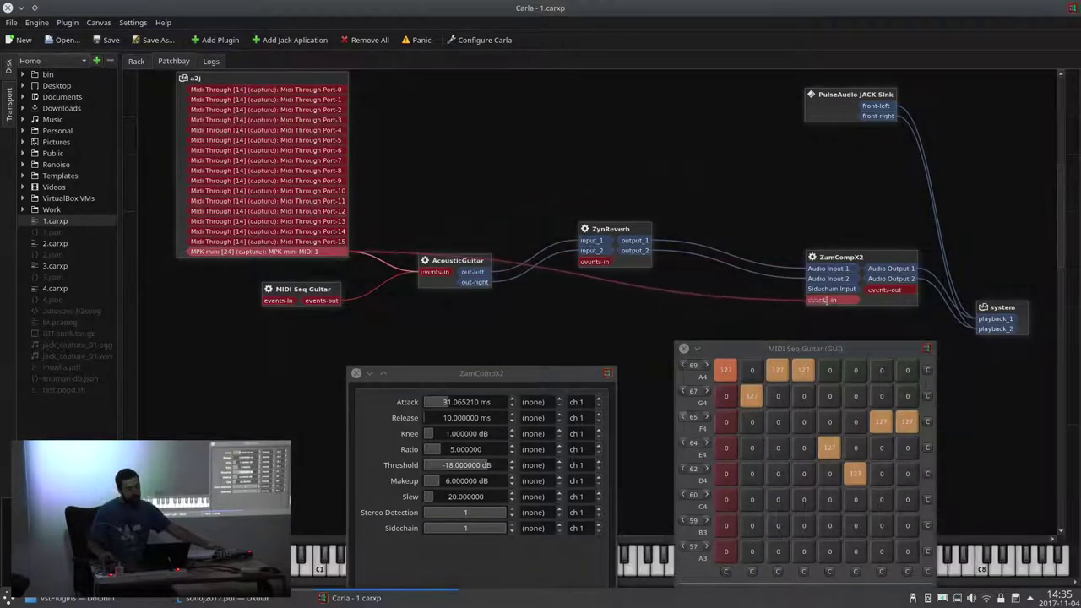
# Step: Assign MIDI control 0x13 General Purpose 4 to ZamCompX2's Attack, and close the plugin's edit window
pyautogui.moveTo(506, 373); pyautogui.dragTo(523, 251)
pyautogui.click(556, 278)
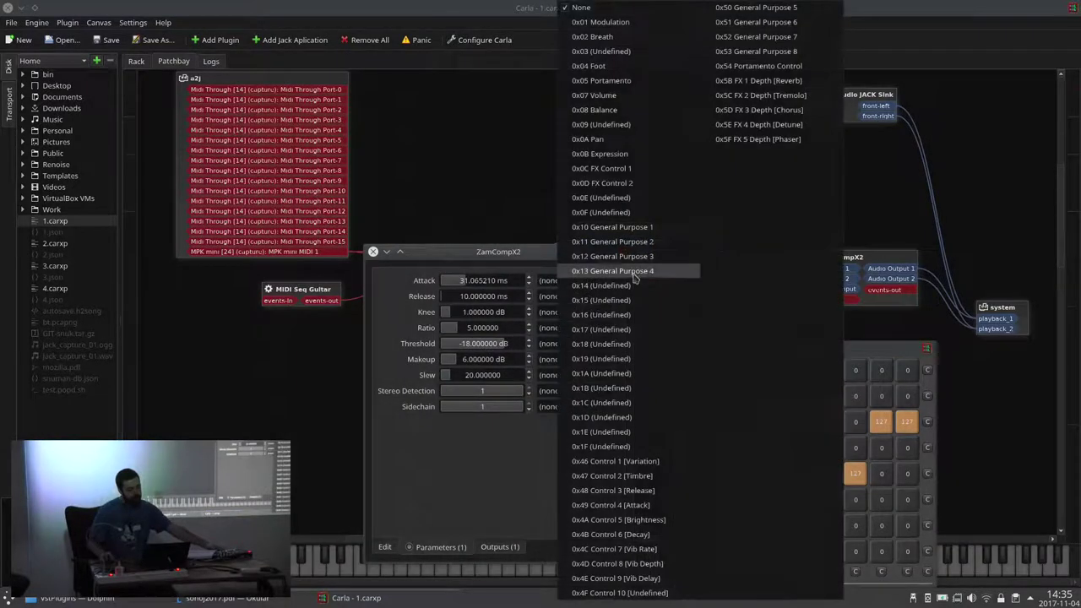
pyautogui.click(646, 272)
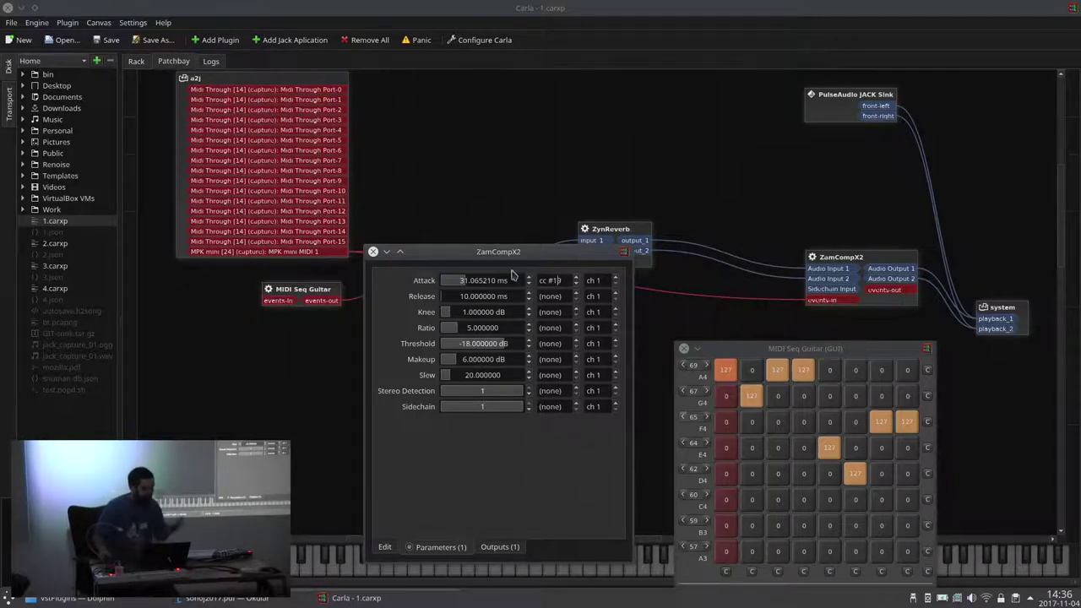
pyautogui.moveTo(505, 253); pyautogui.dragTo(450, 265)
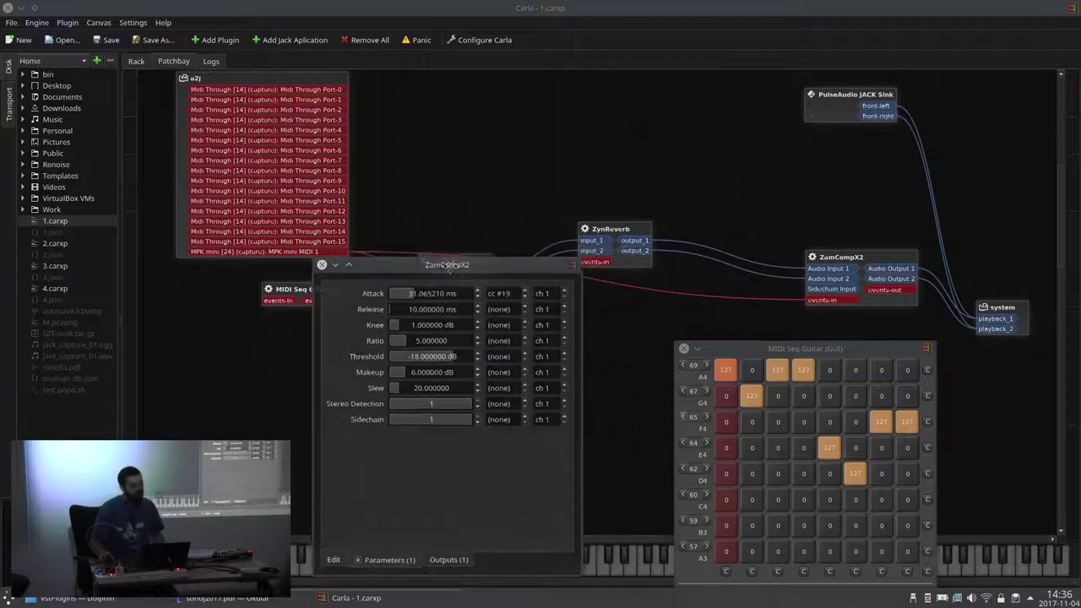
pyautogui.click(320, 264)
# Step: Glance at the rack, return to the patchbay, align AcousticGuitar with MIDI Seq Guitar, and move the sequencer window below ZamCompX2
pyautogui.click(137, 61)
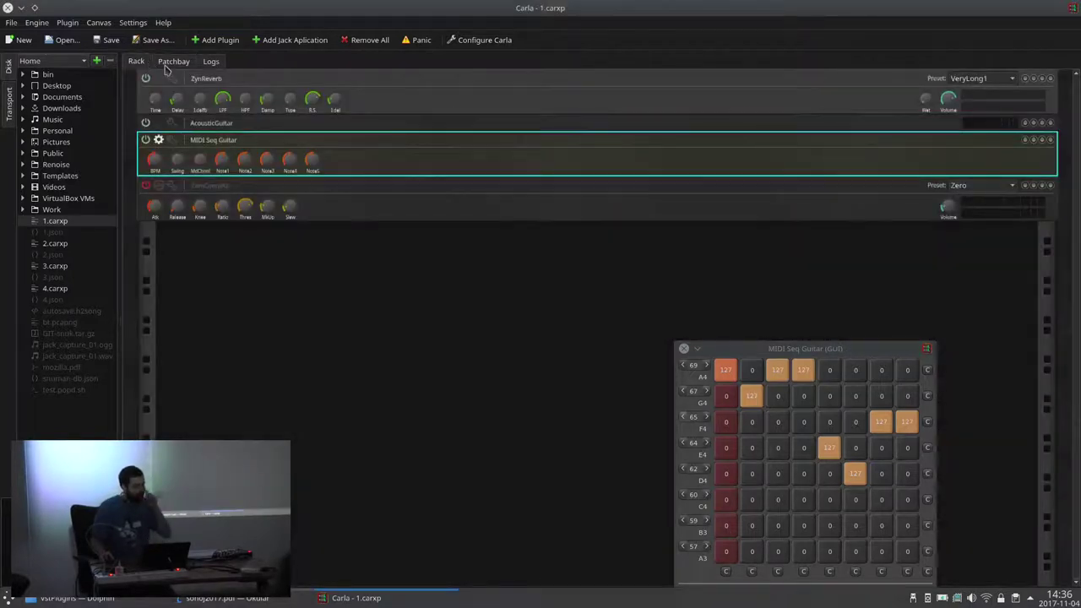
pyautogui.click(173, 61)
pyautogui.scroll(3, 535, 186)
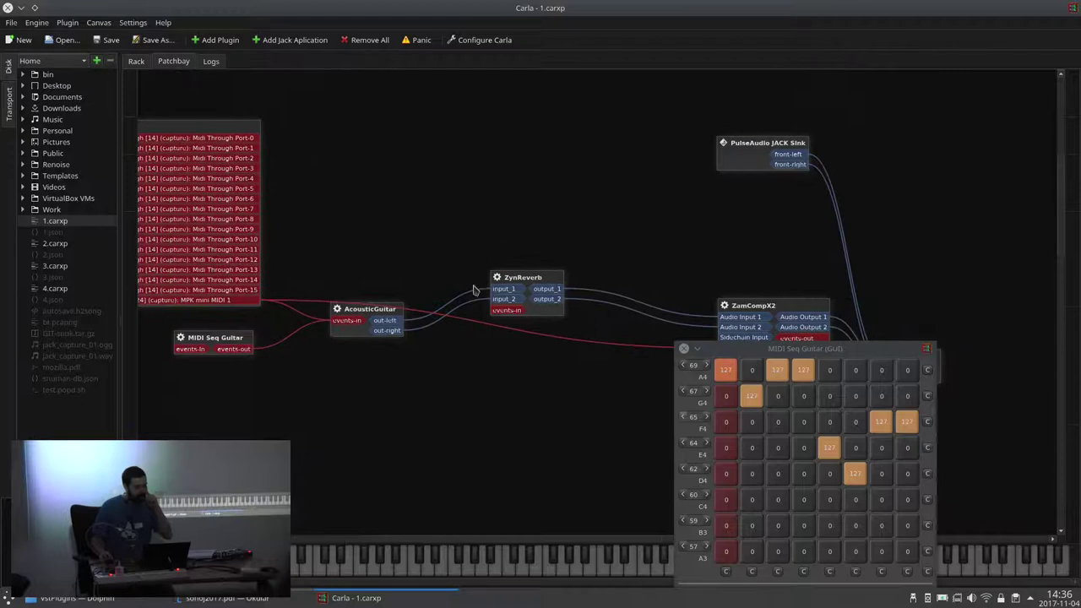
pyautogui.moveTo(363, 311); pyautogui.dragTo(368, 330)
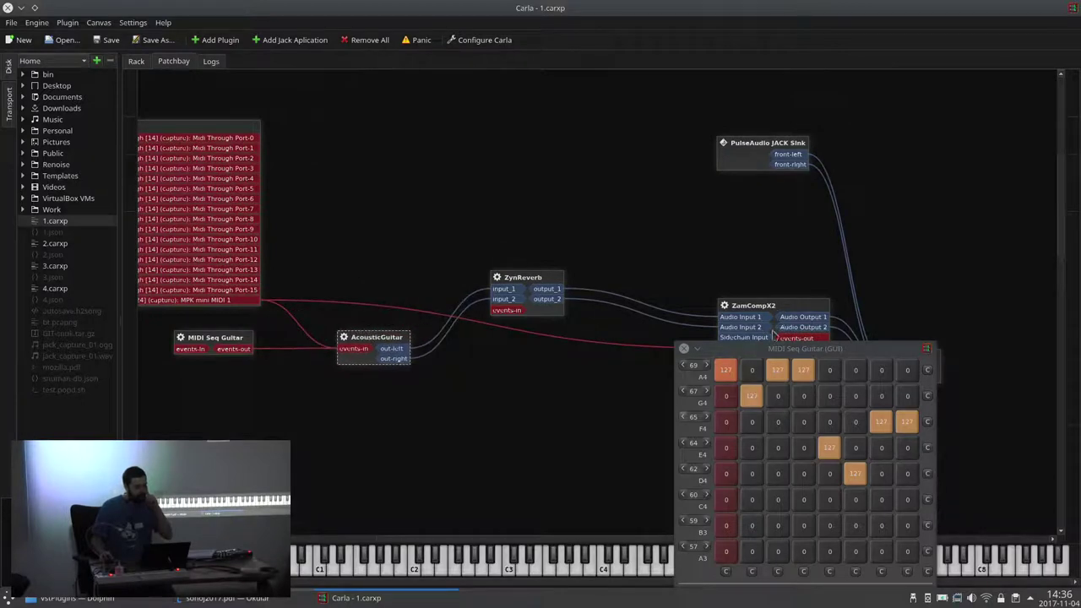
pyautogui.moveTo(769, 348); pyautogui.dragTo(705, 401)
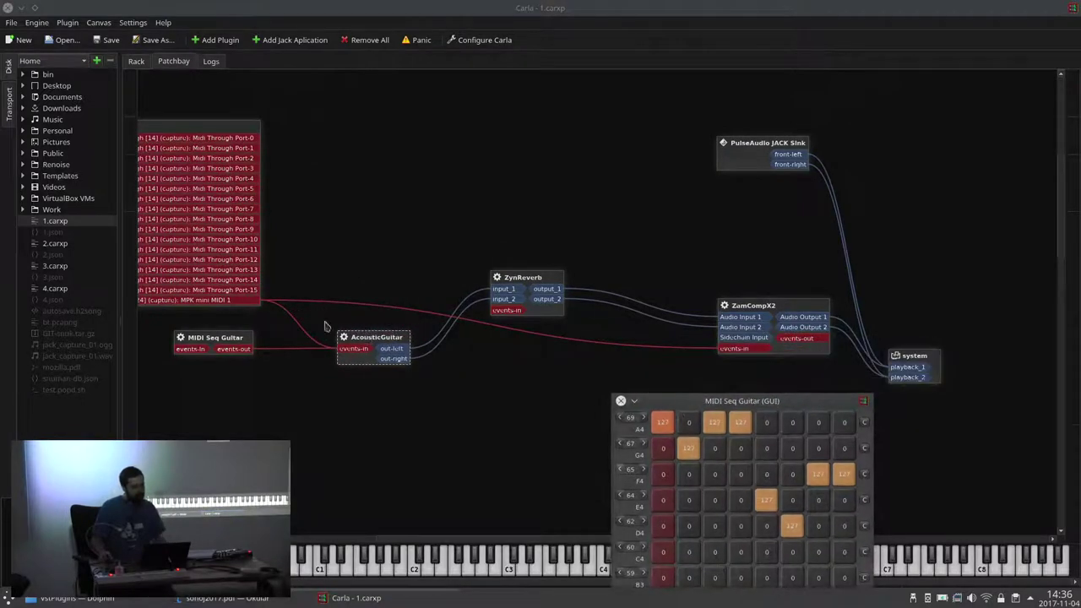
# Step: Disconnect all connections from the MPK mini MIDI port
pyautogui.rightClick(250, 301)
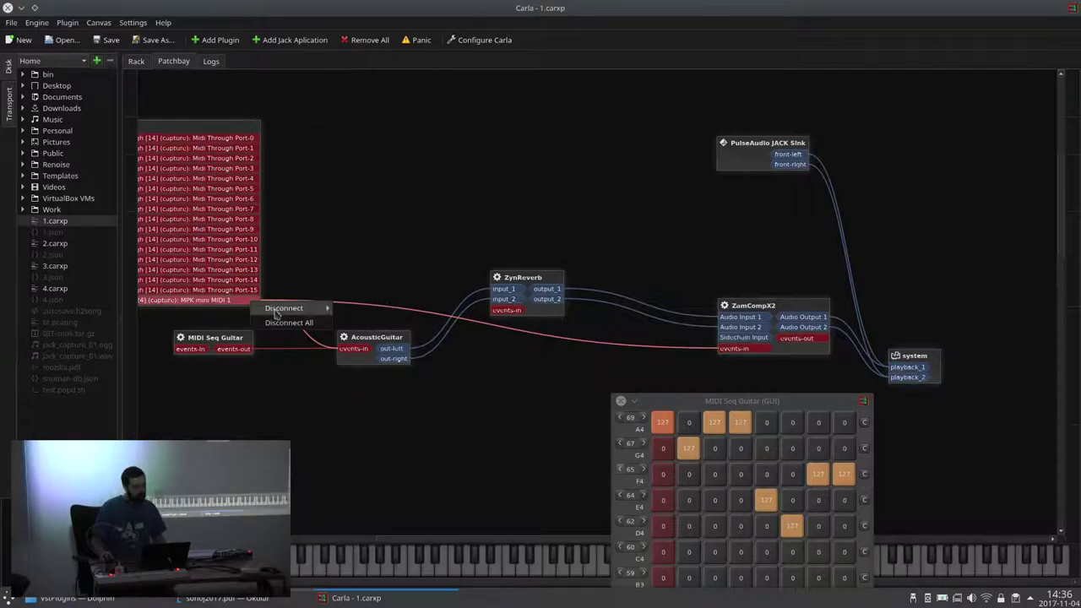
pyautogui.click(288, 323)
pyautogui.rightClick(250, 300)
pyautogui.press('Escape')
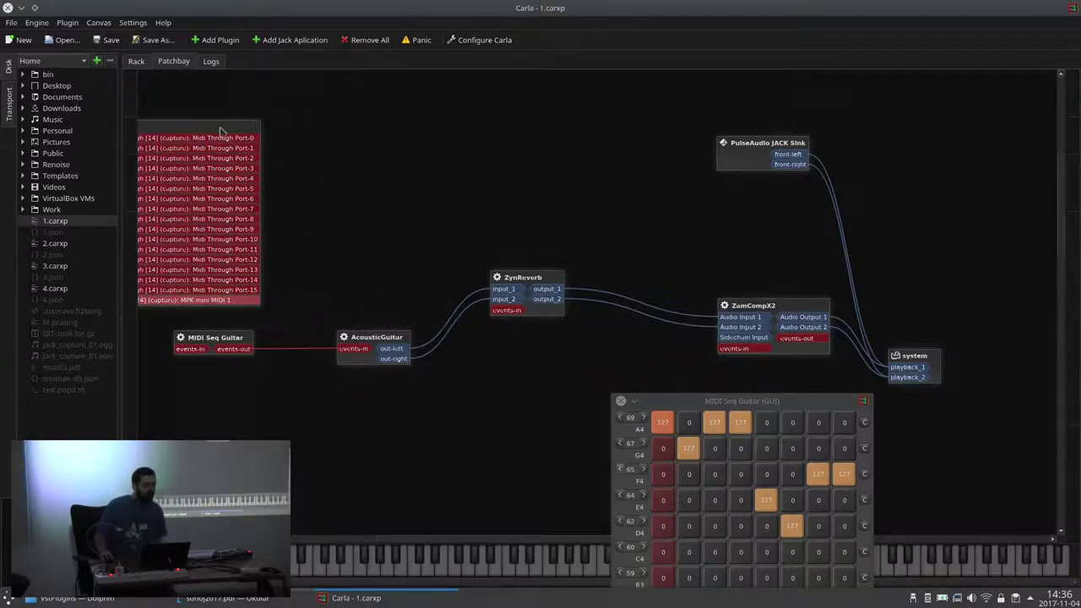
# Step: Connect Midi Through Port-0 to ZamCompX2's event input
pyautogui.moveTo(216, 137); pyautogui.dragTo(297, 250)
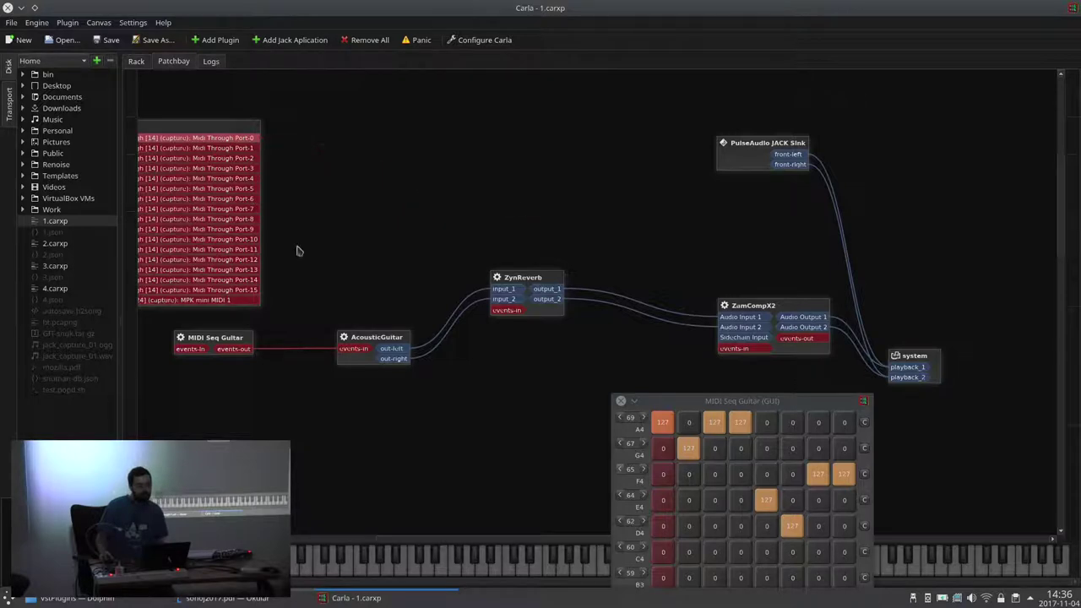
pyautogui.moveTo(237, 137); pyautogui.dragTo(735, 351)
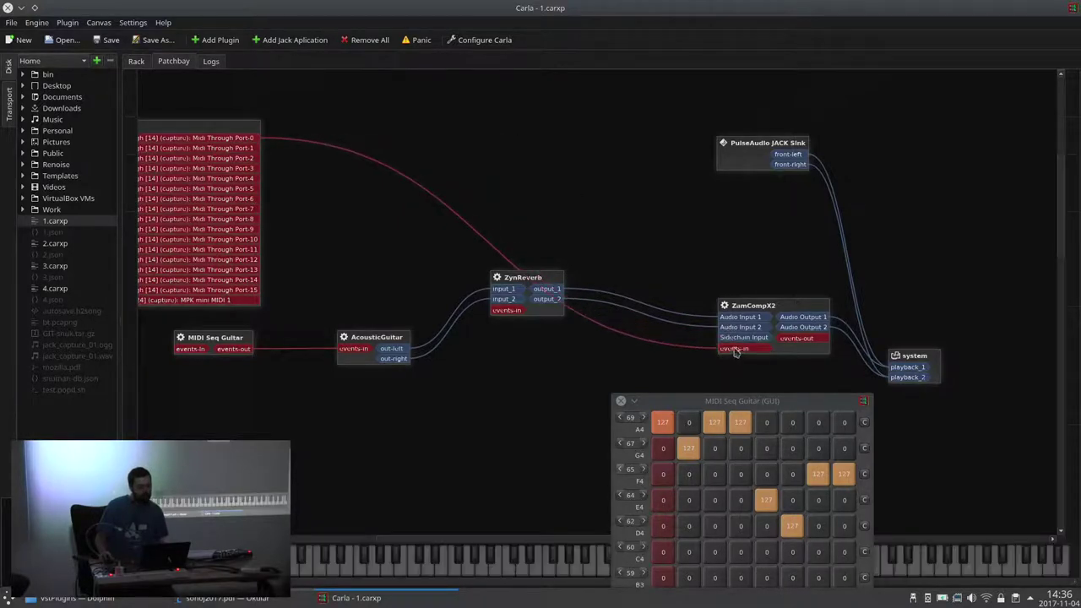
# Step: Disconnect Midi Through Port-0 from ZamCompX2 and split AcousticGuitar into separate input and output boxes
pyautogui.keyDown('ctrl'); pyautogui.click(252, 137); pyautogui.keyUp('ctrl')
pyautogui.click(392, 346)
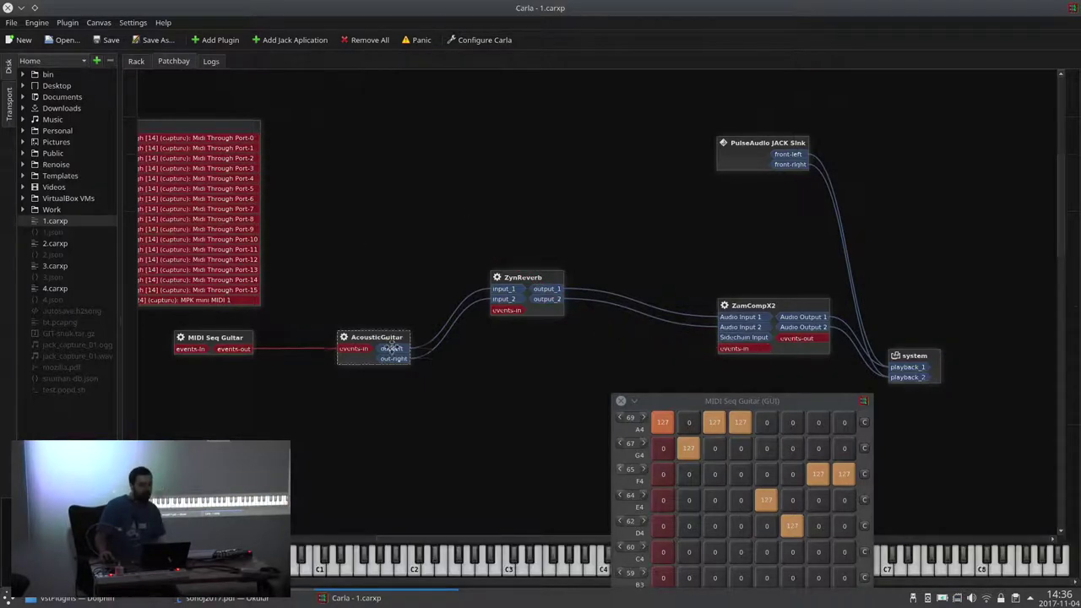
pyautogui.moveTo(392, 346); pyautogui.dragTo(387, 279)
pyautogui.rightClick(386, 266)
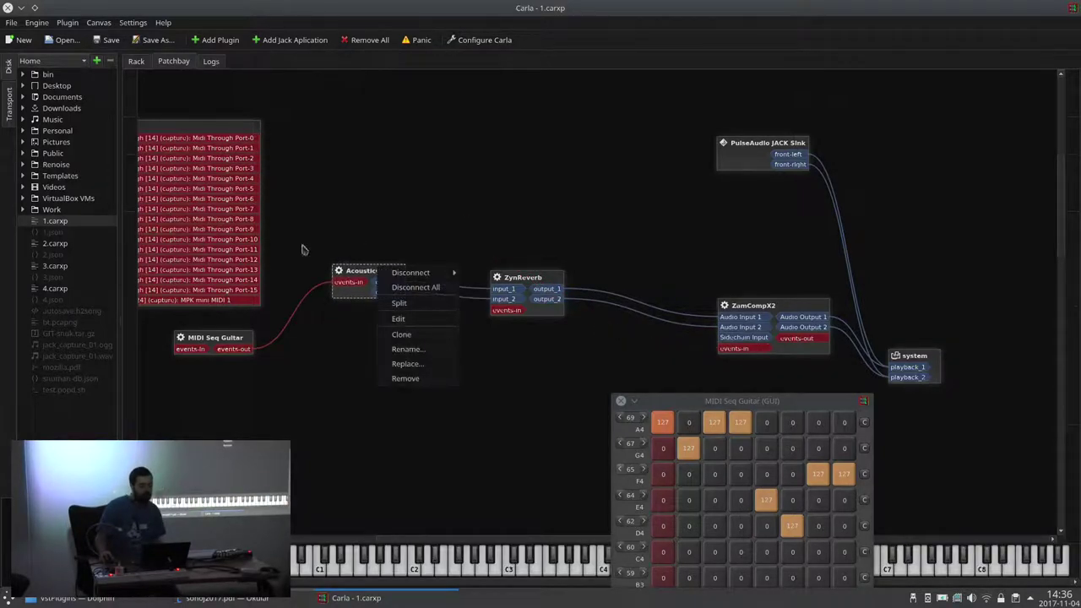
pyautogui.click(427, 303)
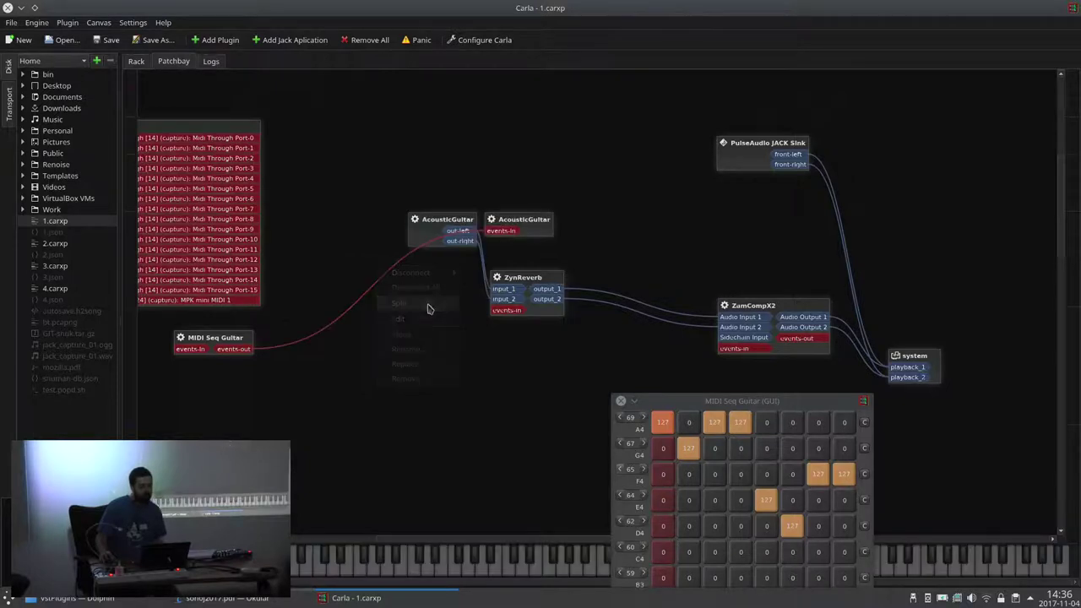
# Step: Place the AcousticGuitar input box beside MIDI Seq Guitar and its output box above it, and check the output box's available operations
pyautogui.moveTo(519, 223); pyautogui.dragTo(380, 331)
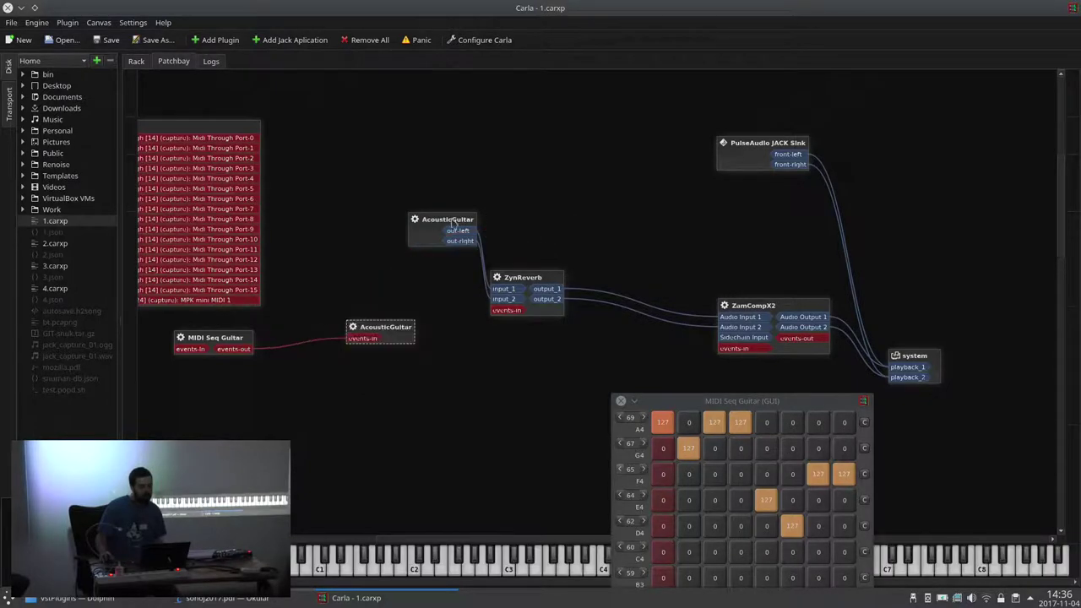
pyautogui.moveTo(443, 215); pyautogui.dragTo(364, 199)
pyautogui.click(598, 217)
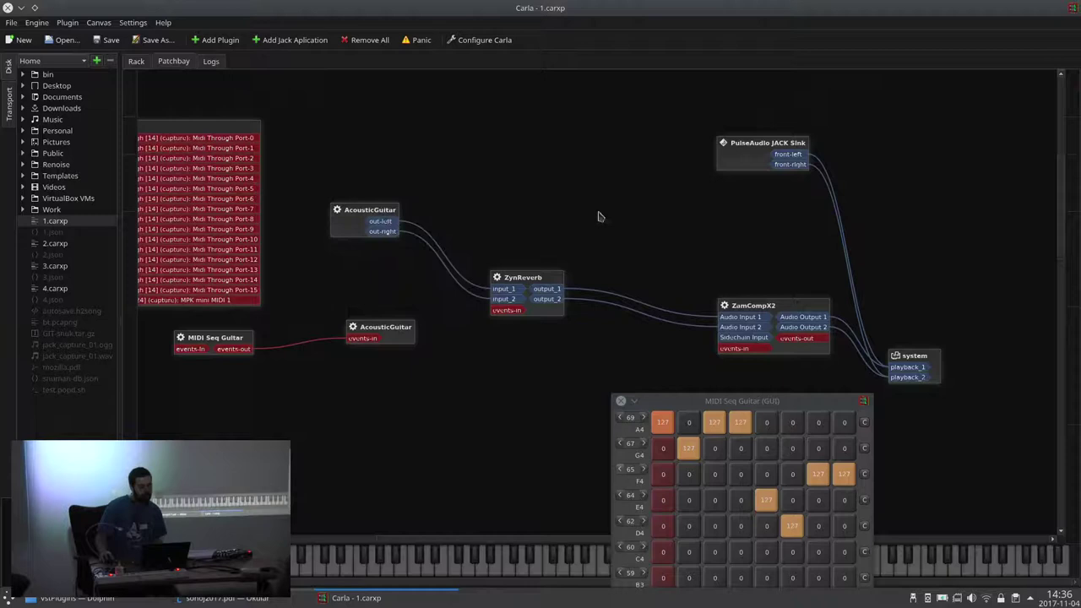
pyautogui.rightClick(329, 213)
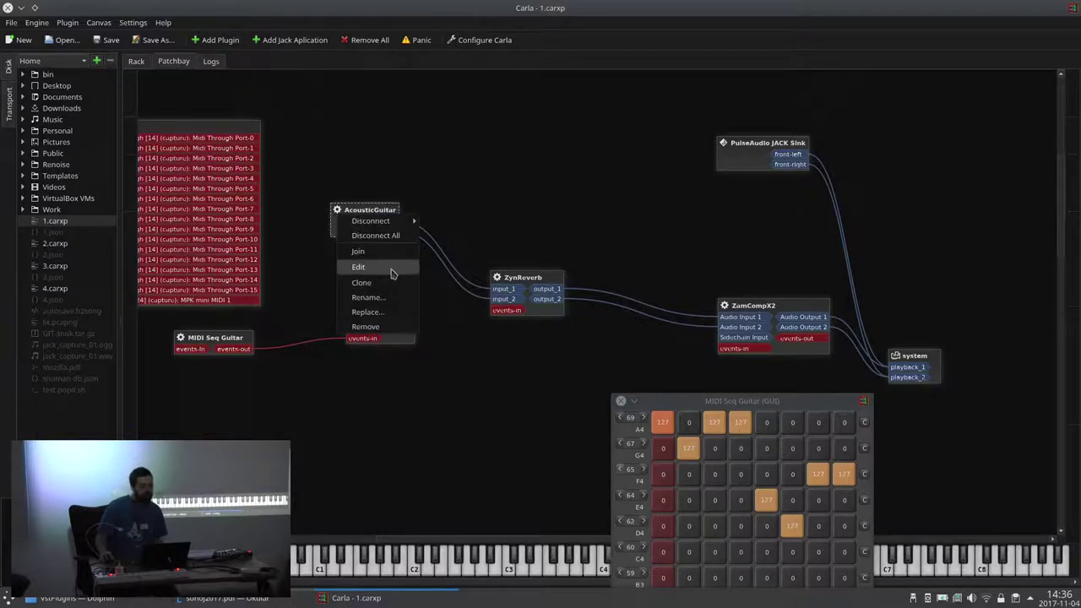
pyautogui.click(690, 293)
# Step: Move ZamCompX2 up and closer to ZynReverb, and open its custom interface with the window placed below the AcousticGuitar input box
pyautogui.moveTo(773, 319); pyautogui.dragTo(687, 237)
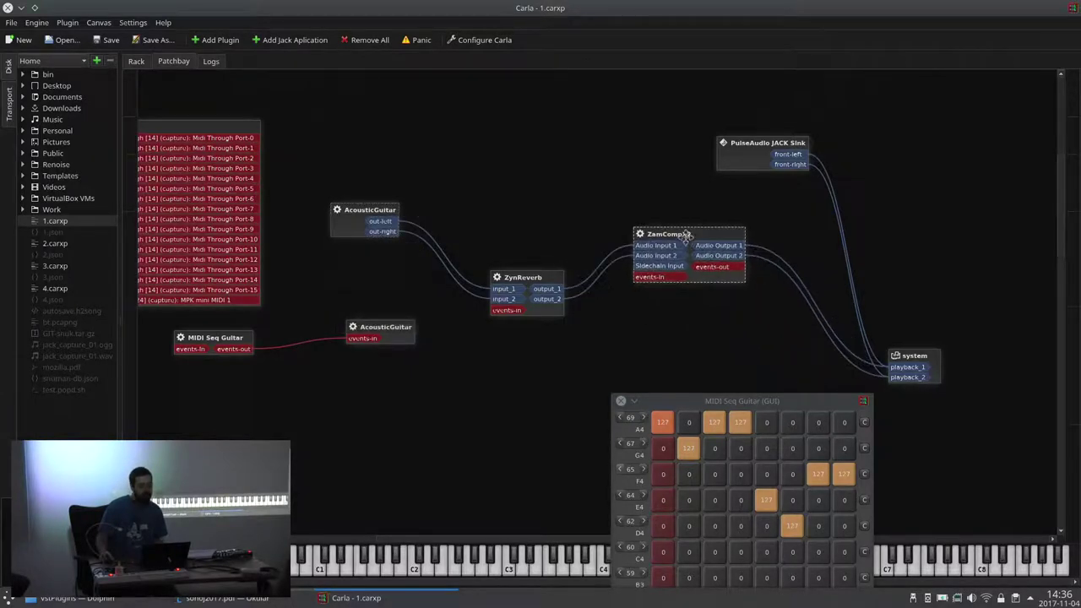
pyautogui.doubleClick(686, 241)
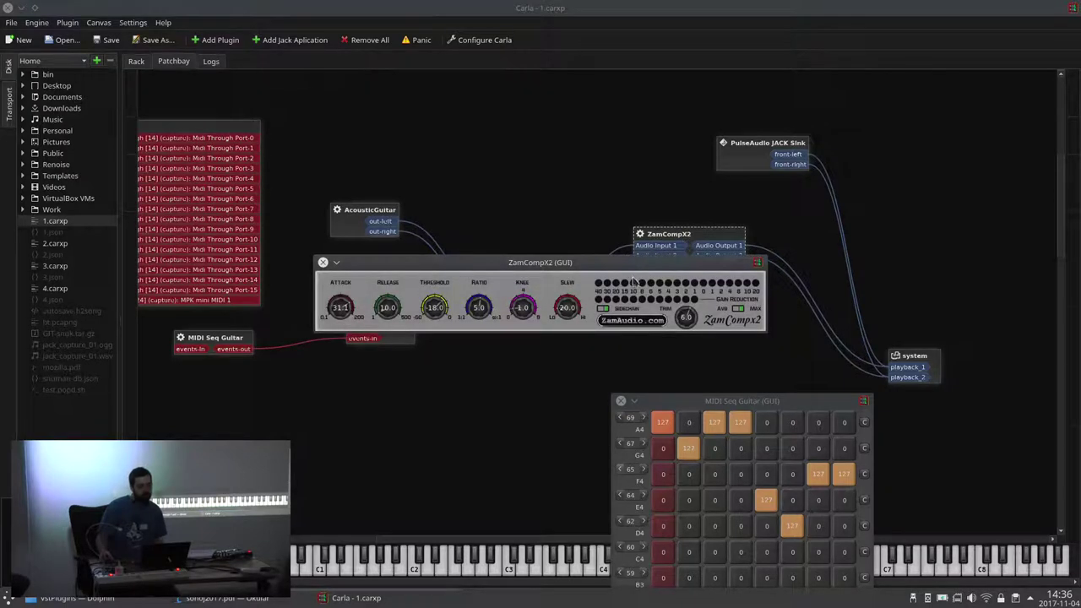
pyautogui.moveTo(560, 260); pyautogui.dragTo(412, 351)
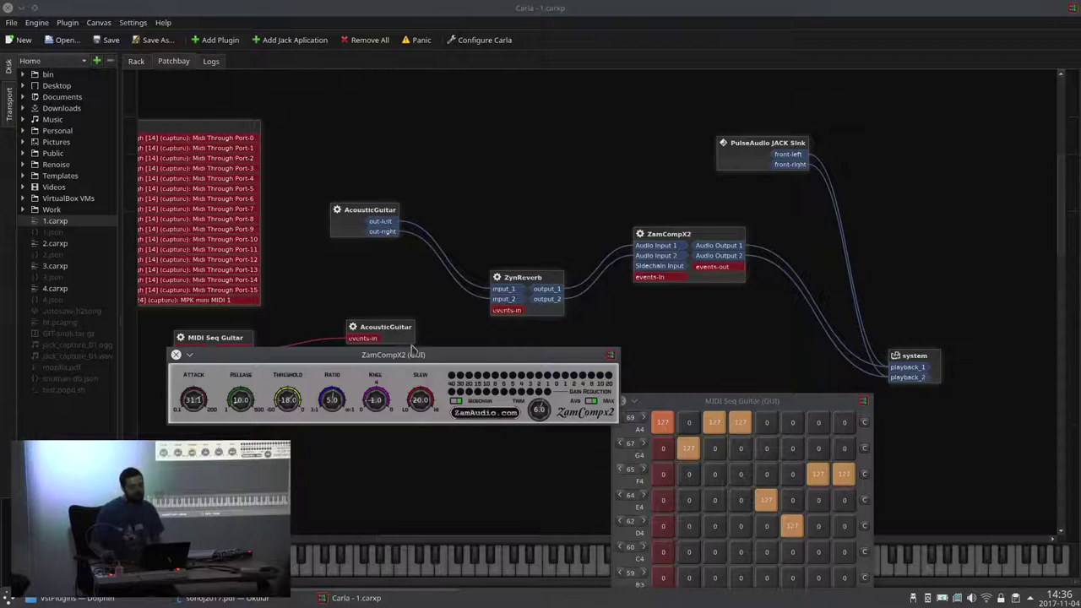
# Step: Remove all plugins and reposition the a2j and PulseAudio JACK Sink boxes on the canvas
pyautogui.rightClick(542, 180)
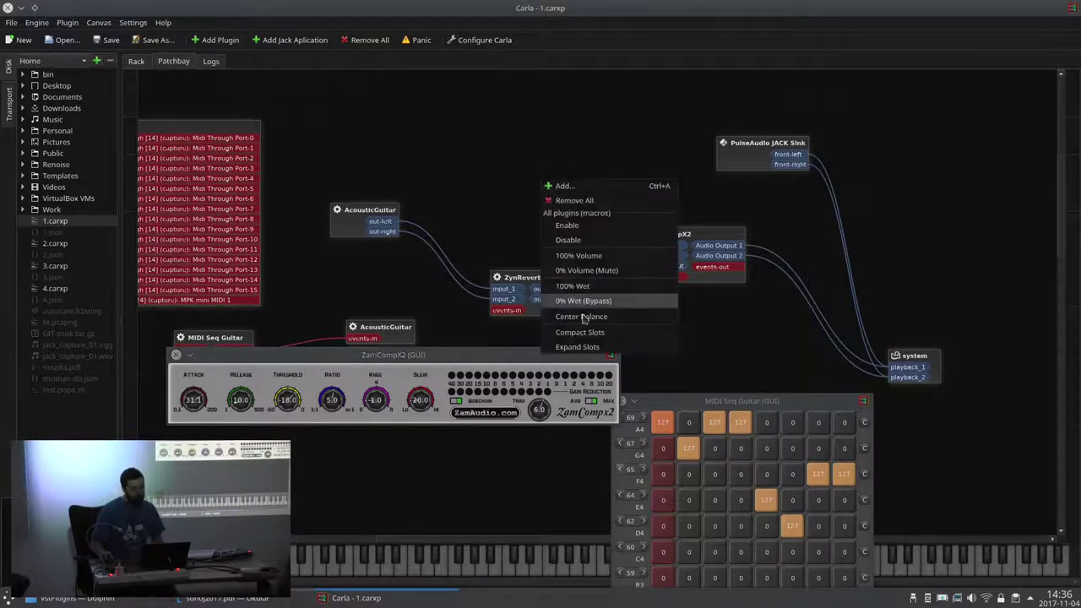
pyautogui.click(574, 200)
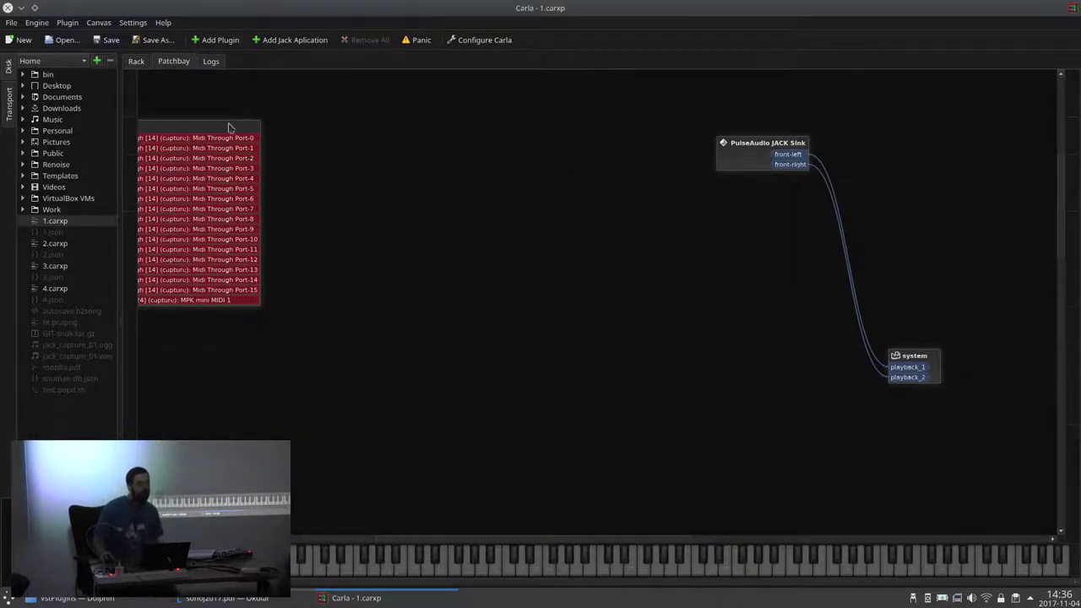
pyautogui.moveTo(218, 133); pyautogui.dragTo(355, 164)
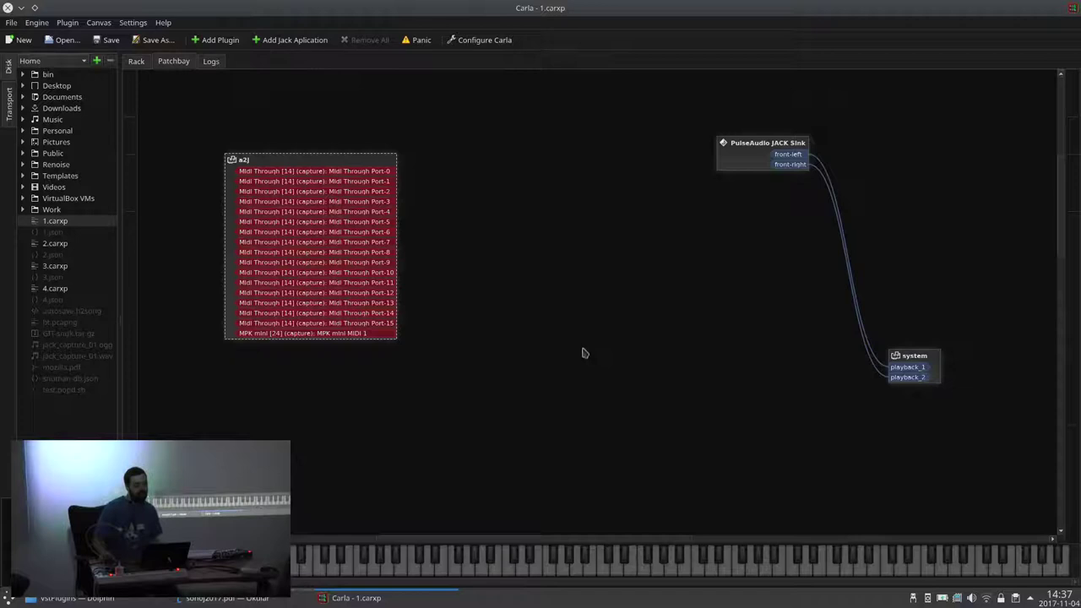
pyautogui.moveTo(334, 171); pyautogui.dragTo(316, 166)
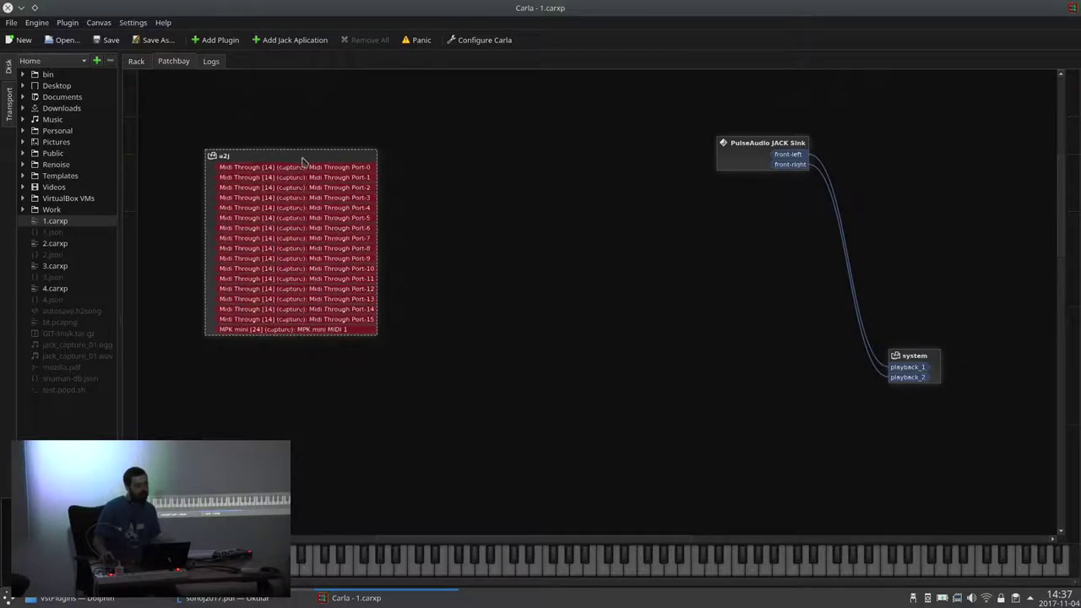
pyautogui.moveTo(756, 157); pyautogui.dragTo(612, 133)
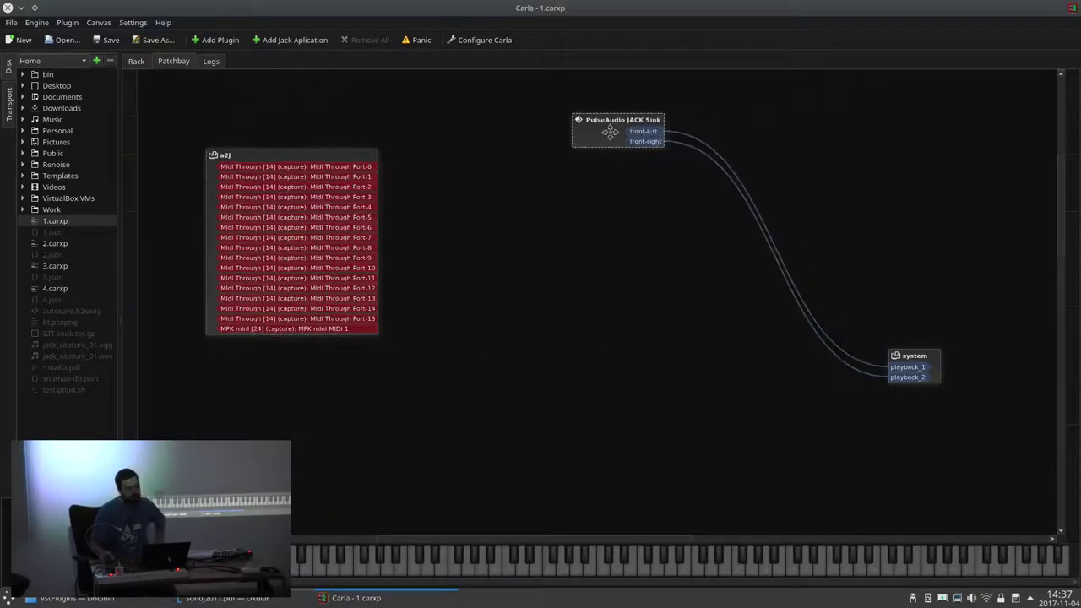
pyautogui.scroll(5, 831, 242)
pyautogui.scroll(-3, 717, 316)
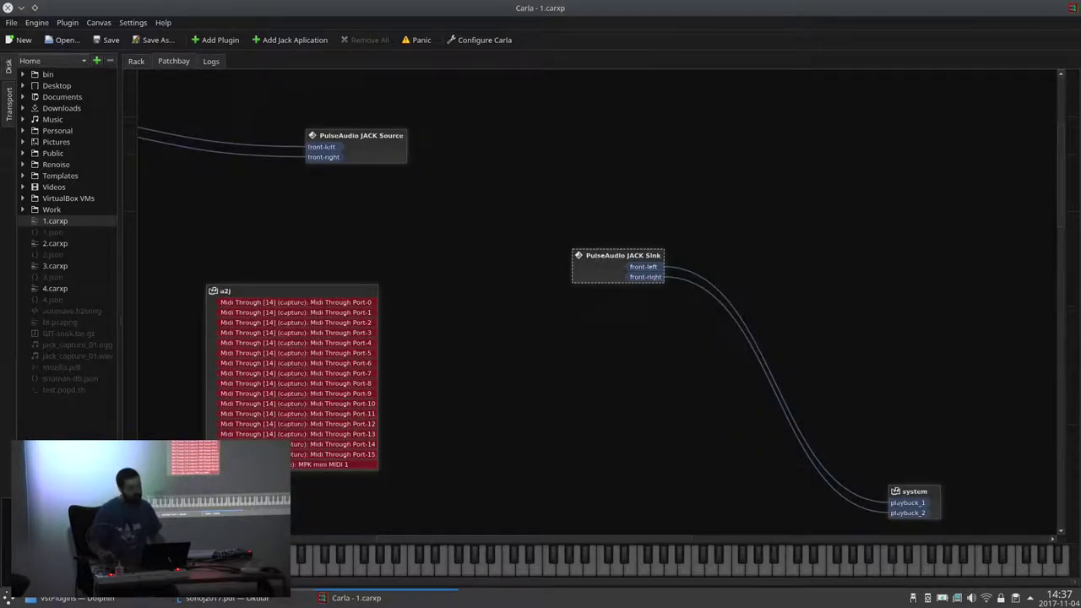
# Step: Search the application launcher for qtrac, replace the search with ardour, and try to launch Ardour
pyautogui.click(7, 598)
pyautogui.write('qtr')
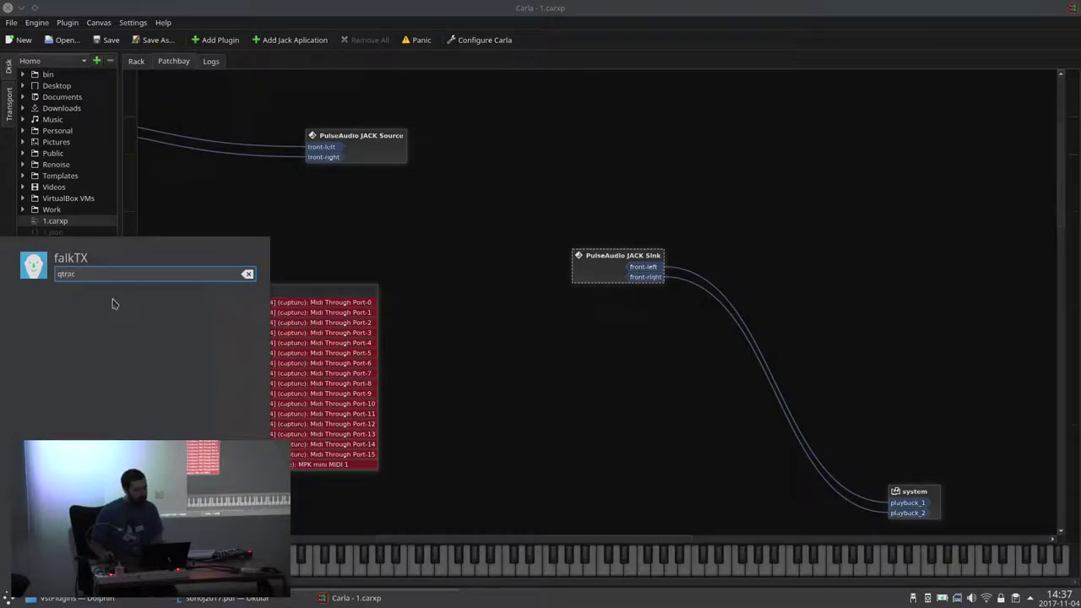
pyautogui.write('ac')
pyautogui.hotkey('ctrl', 'a')
pyautogui.write('ardour')
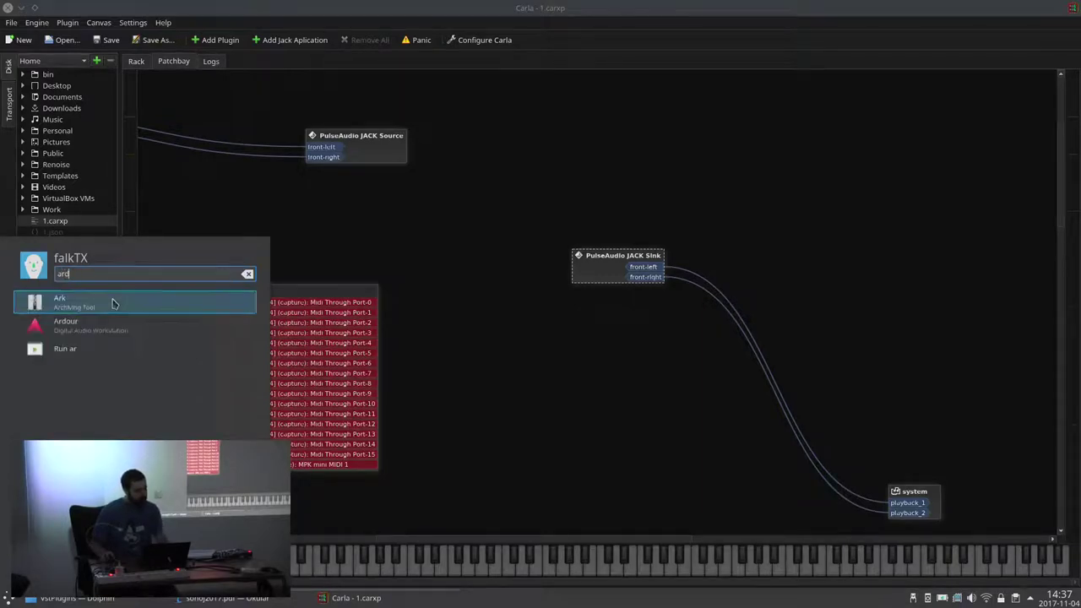
pyautogui.press('Return')
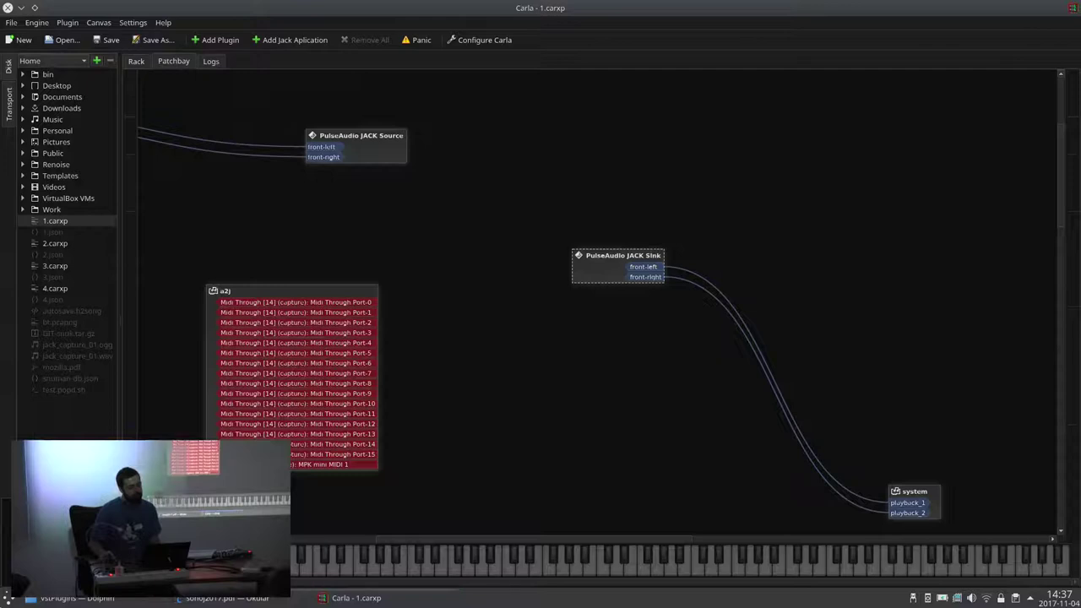
# Step: Launch QMidiArp by searching the application launcher for qmidi, and move its window over the patchbay canvas
pyautogui.click(9, 598)
pyautogui.click(6, 596)
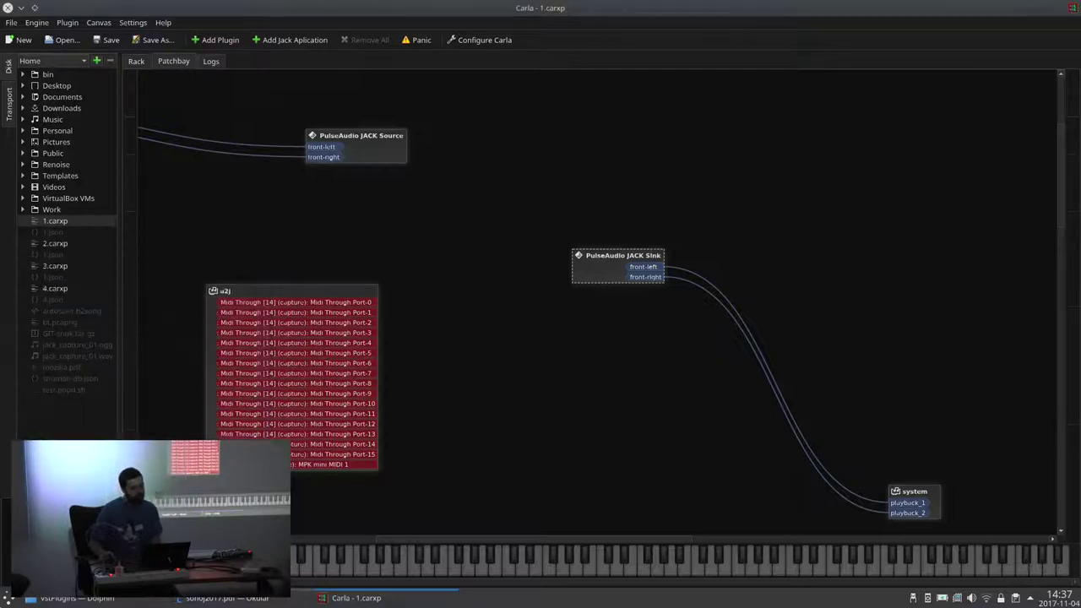
pyautogui.click(6, 595)
pyautogui.write('qtr')
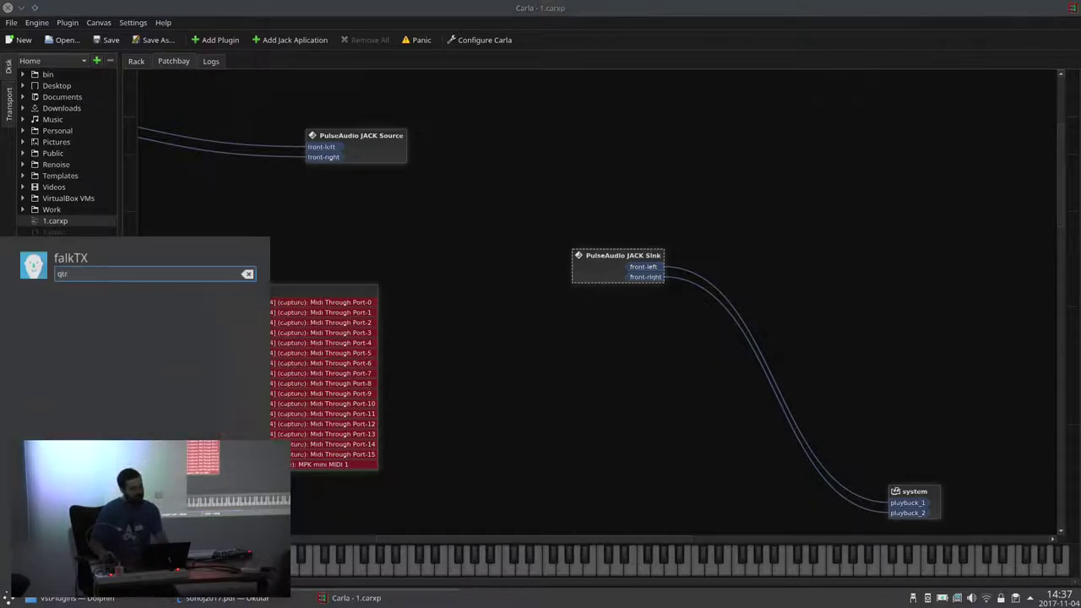
pyautogui.write('ac')
pyautogui.press('BackSpace')
pyautogui.press('BackSpace')
pyautogui.press('BackSpace')
pyautogui.press('BackSpace')
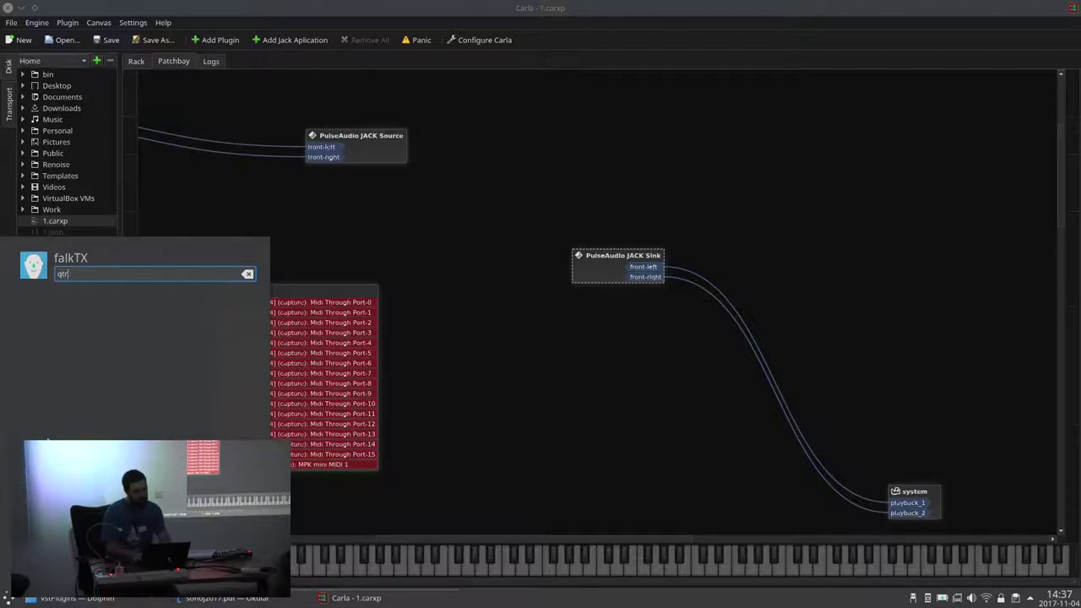
pyautogui.write('midi')
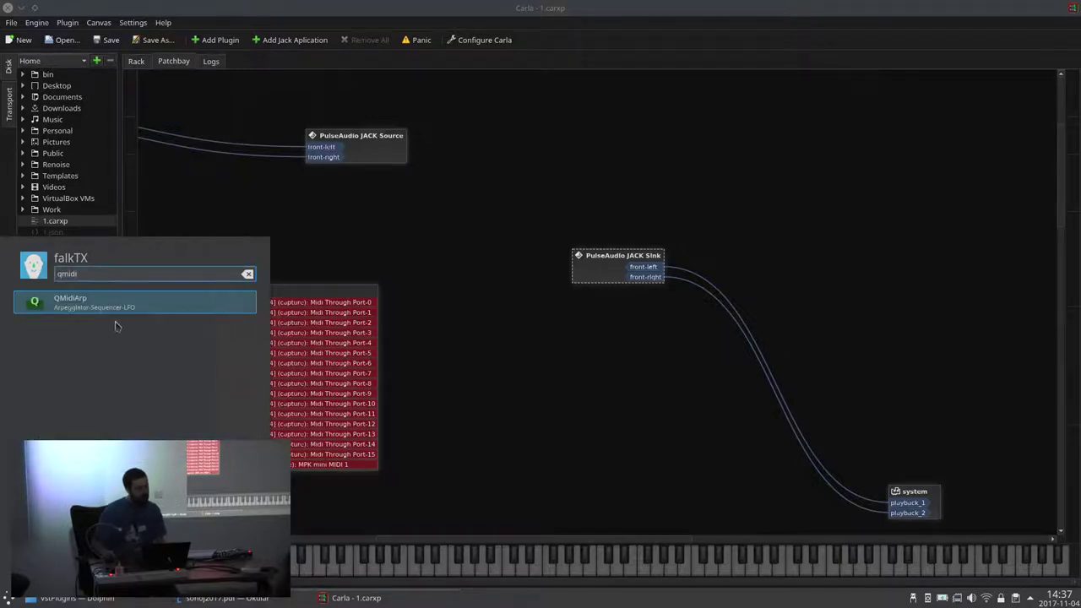
pyautogui.click(89, 302)
pyautogui.moveTo(242, 8); pyautogui.dragTo(620, 140)
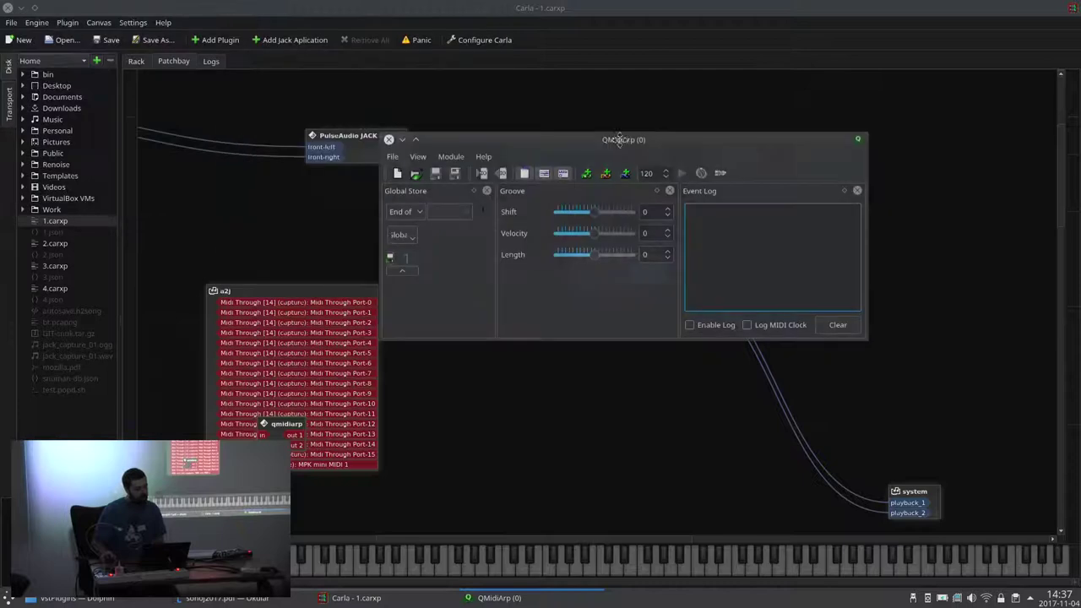
# Step: Move the qmidiarp box above a2j and check which operations are offered for it
pyautogui.moveTo(282, 424); pyautogui.dragTo(232, 216)
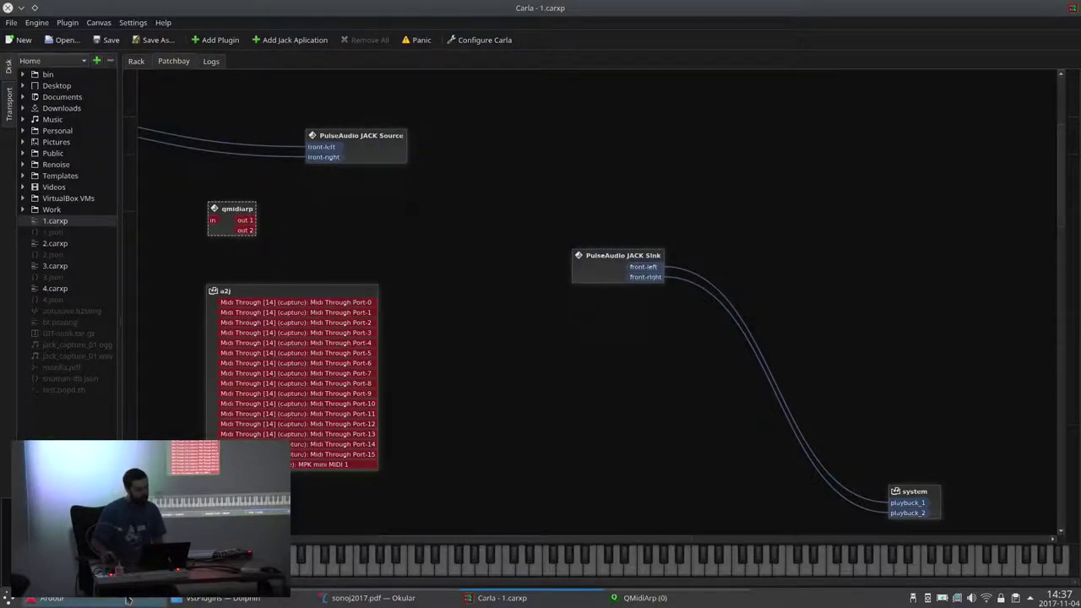
pyautogui.click(661, 415)
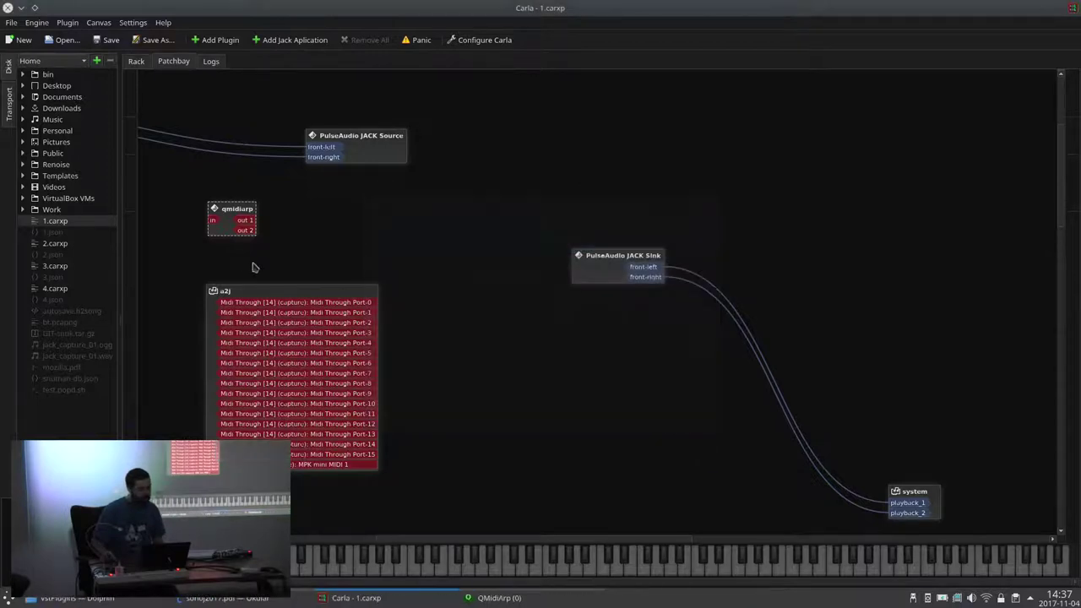
pyautogui.rightClick(227, 213)
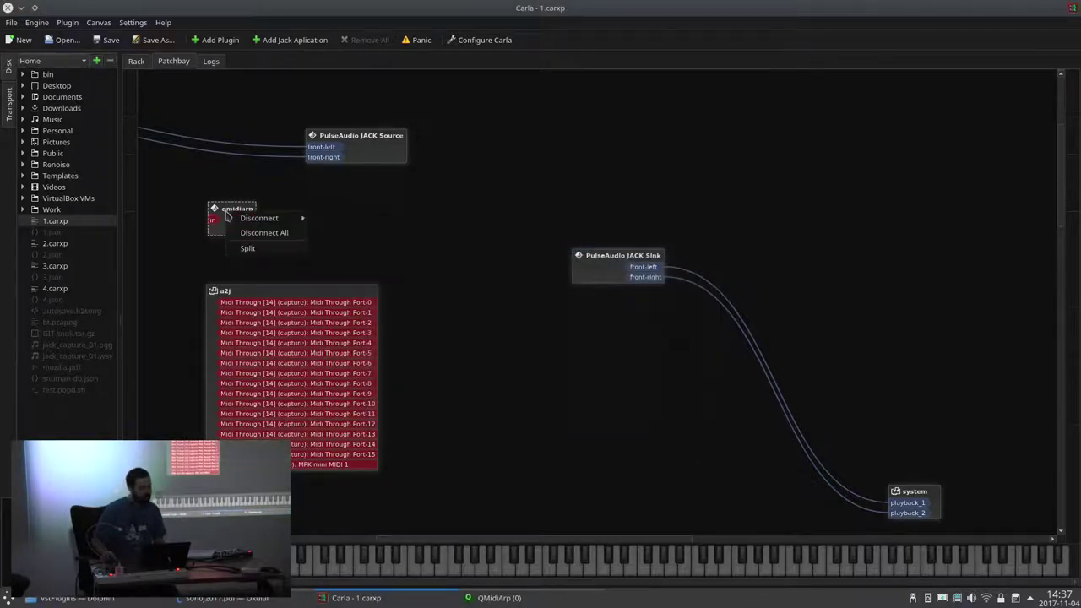
pyautogui.click(159, 260)
pyautogui.rightClick(244, 212)
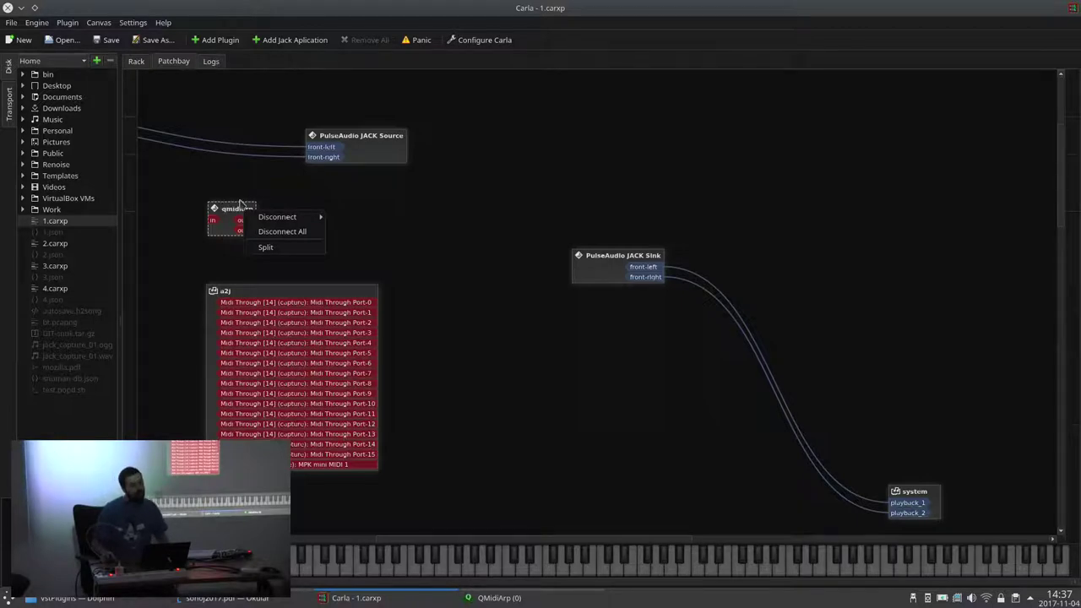
pyautogui.click(366, 188)
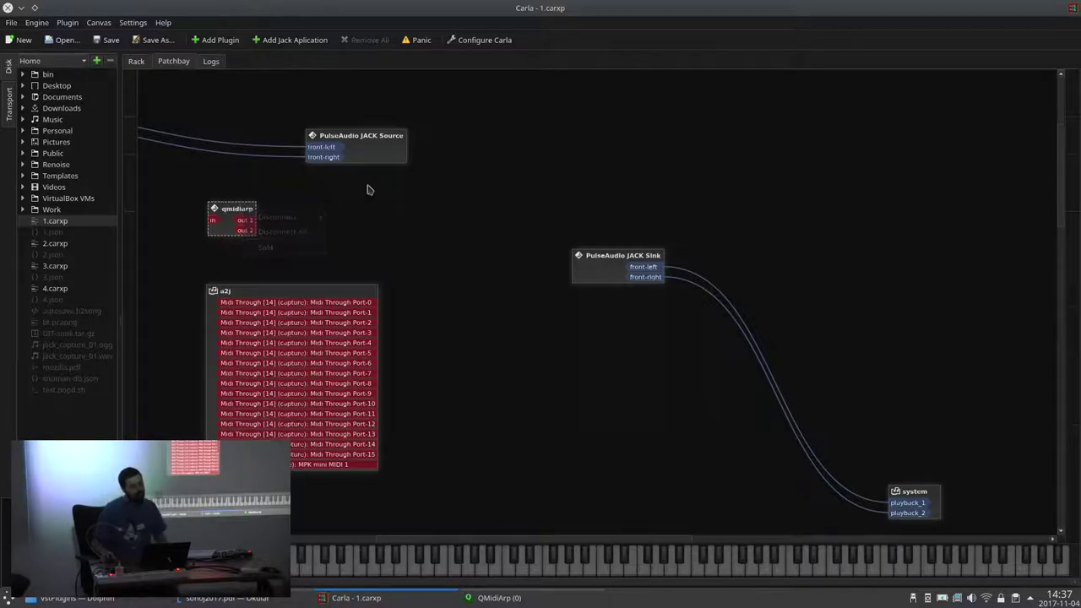
# Step: Bring up the QMidiArp window from its patchbay box and close the application
pyautogui.doubleClick(226, 220)
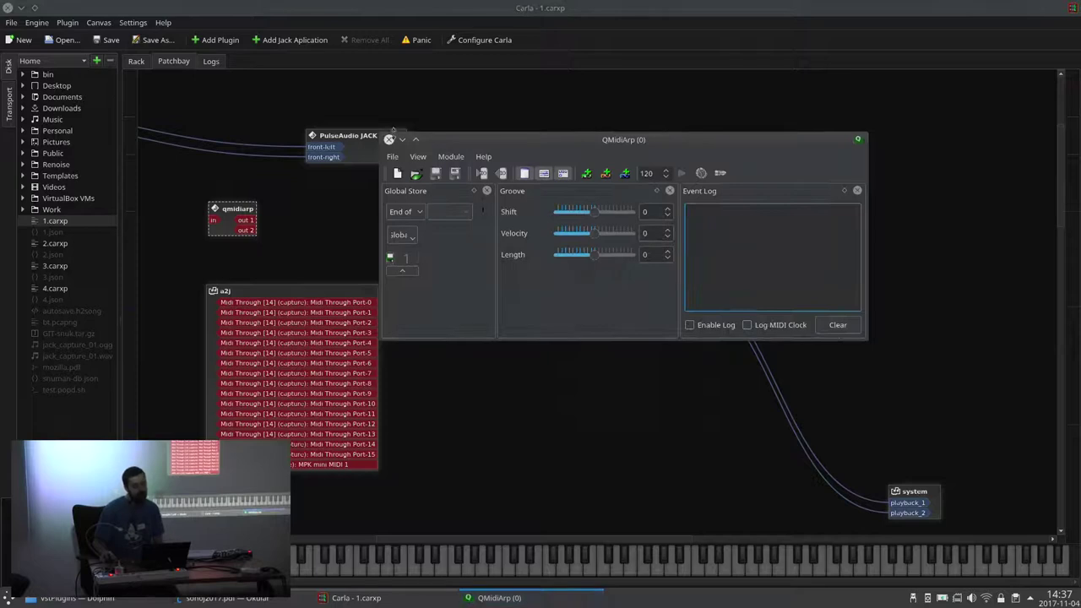
pyautogui.click(388, 138)
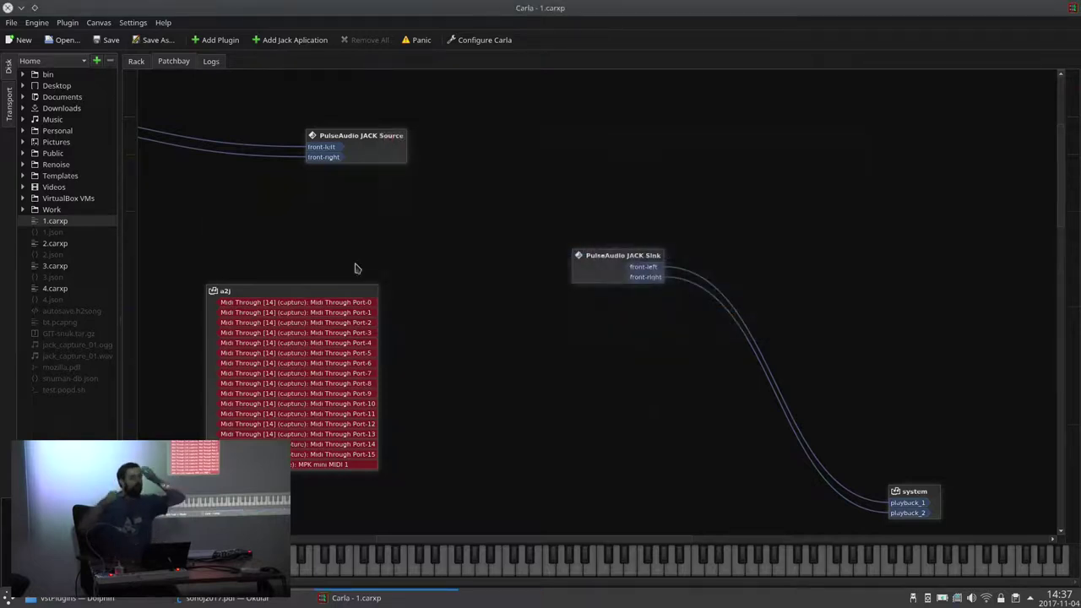
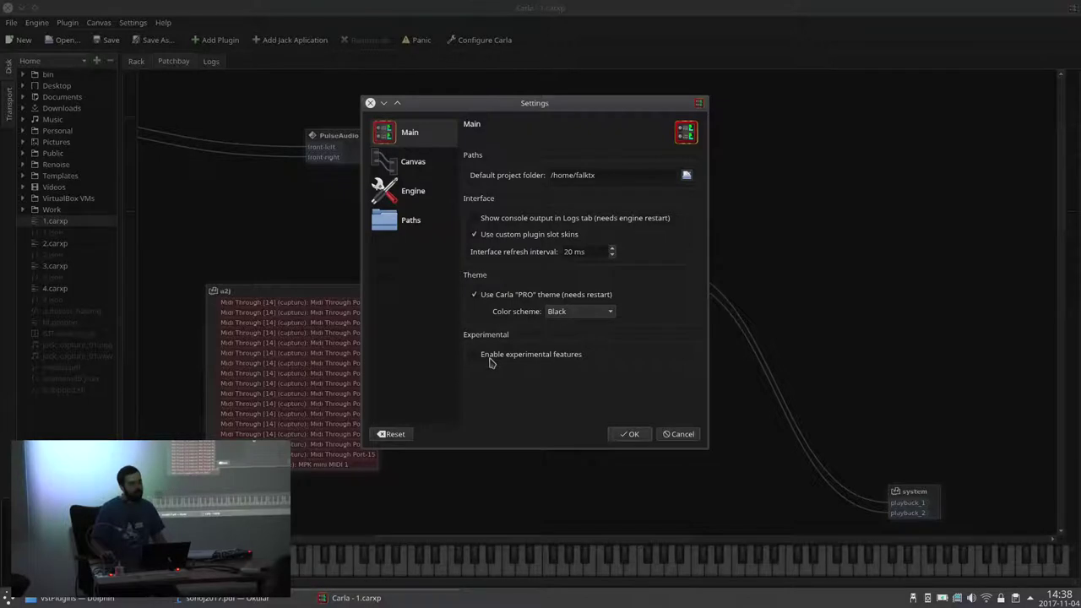
# Step: Toggle the experimental features option on and off, and discard the settings changes
pyautogui.click(490, 360)
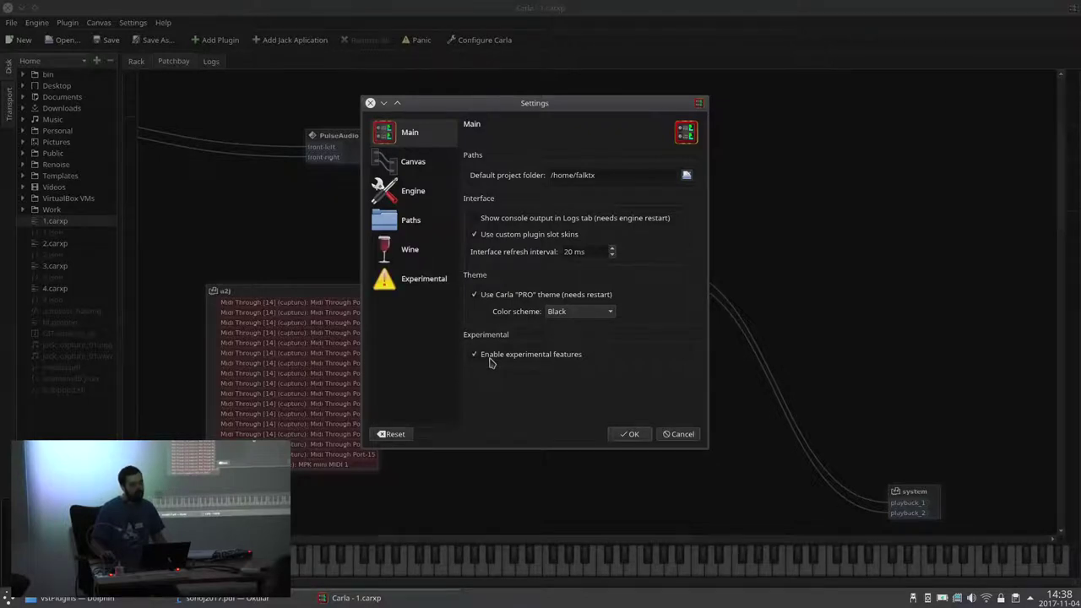
pyautogui.click(489, 361)
pyautogui.click(663, 434)
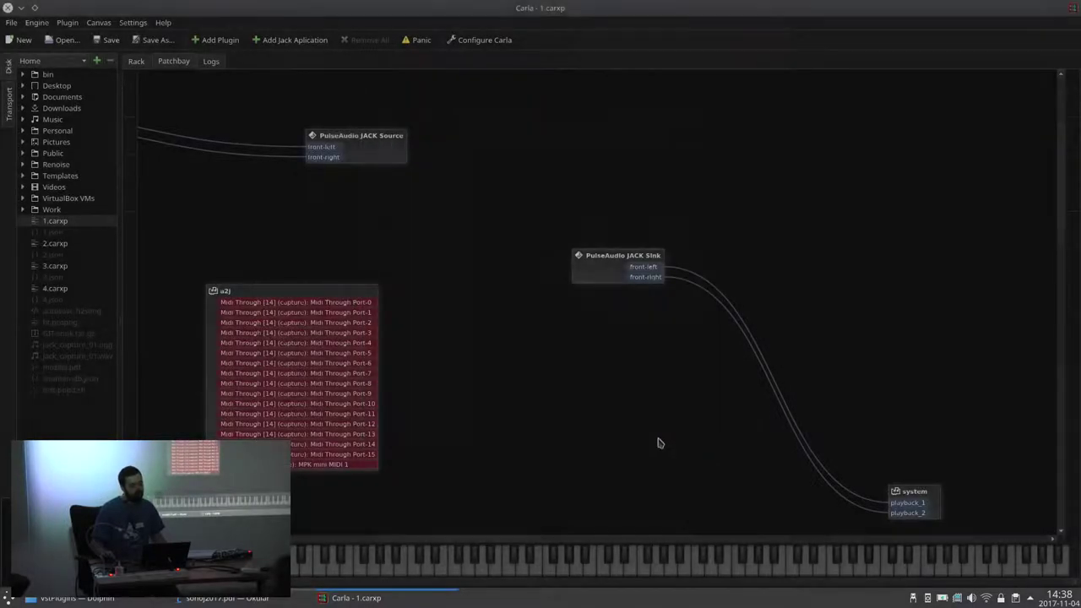
# Step: Disable experimental features in the Carla settings and apply the change
pyautogui.click(211, 40)
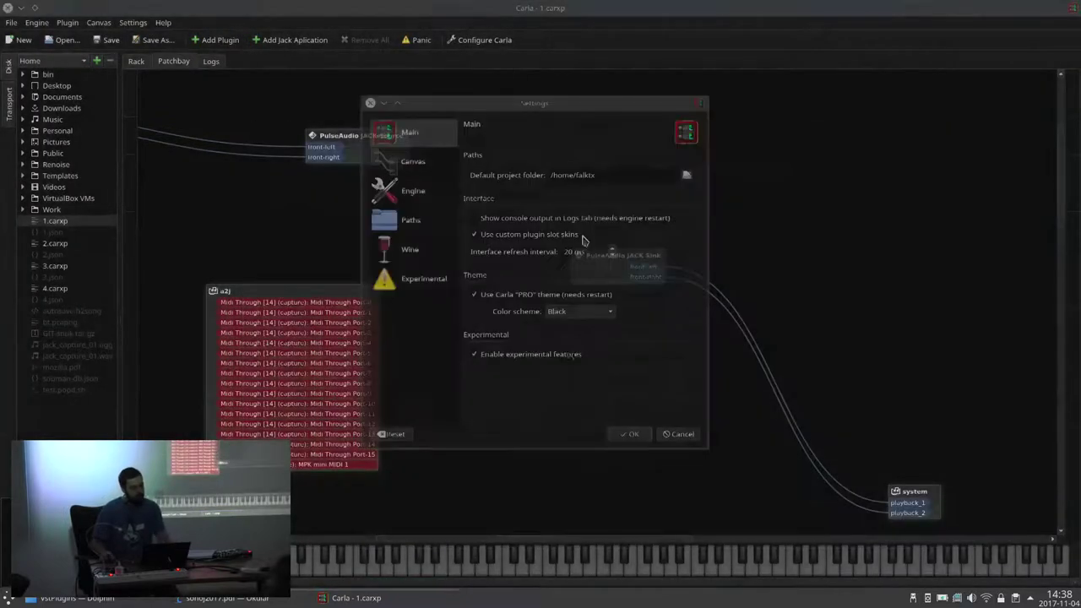
pyautogui.click(550, 354)
pyautogui.click(630, 434)
# Step: Compare the filters offered when adding a plugin with the main Carla settings, discarding the plugin dialog each time
pyautogui.click(230, 42)
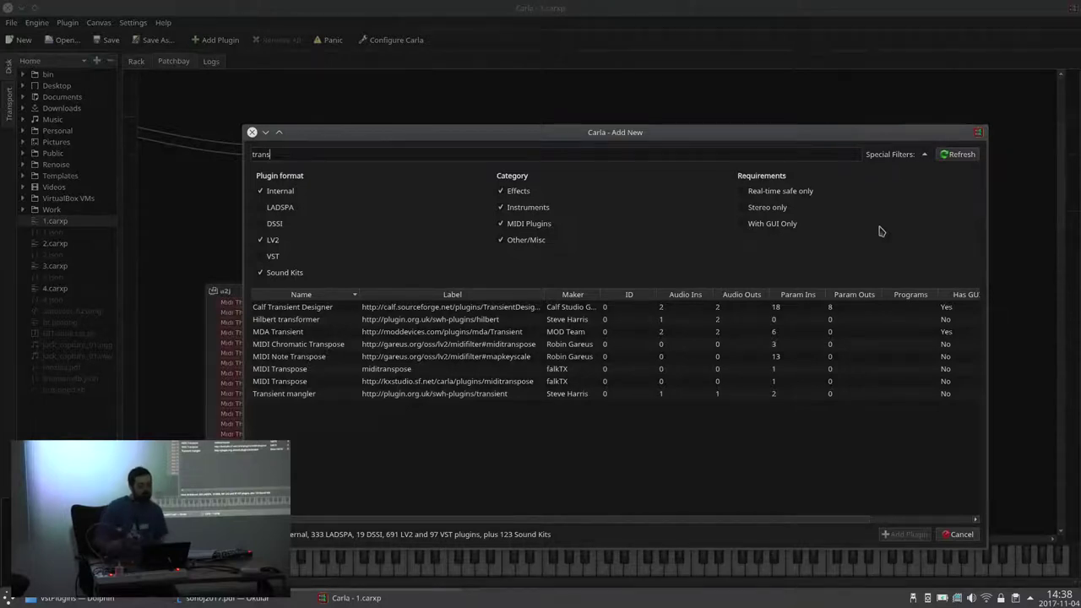
pyautogui.press('Escape')
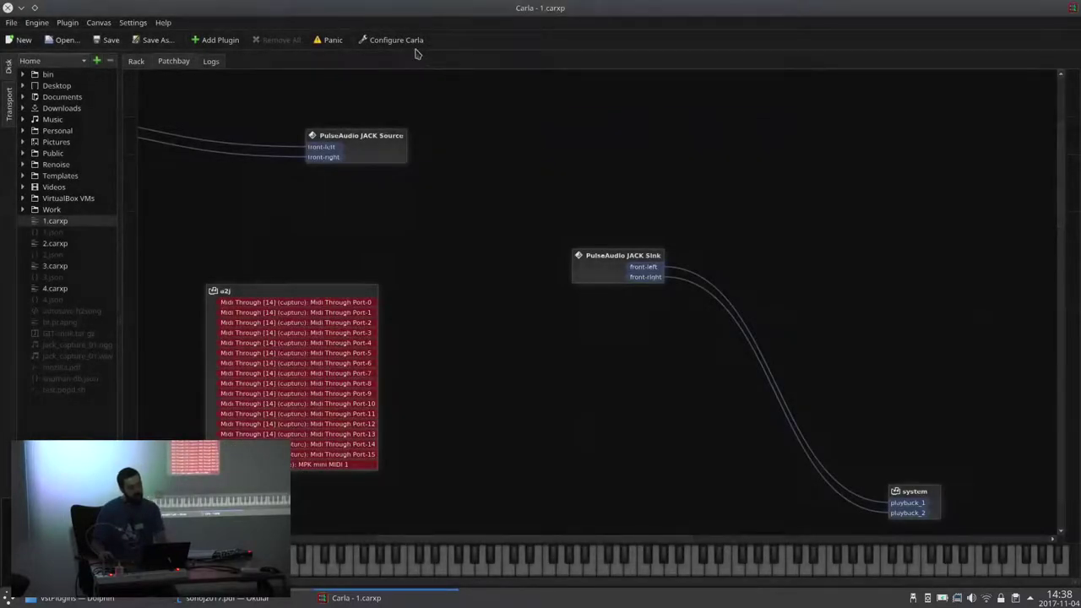
pyautogui.click(408, 42)
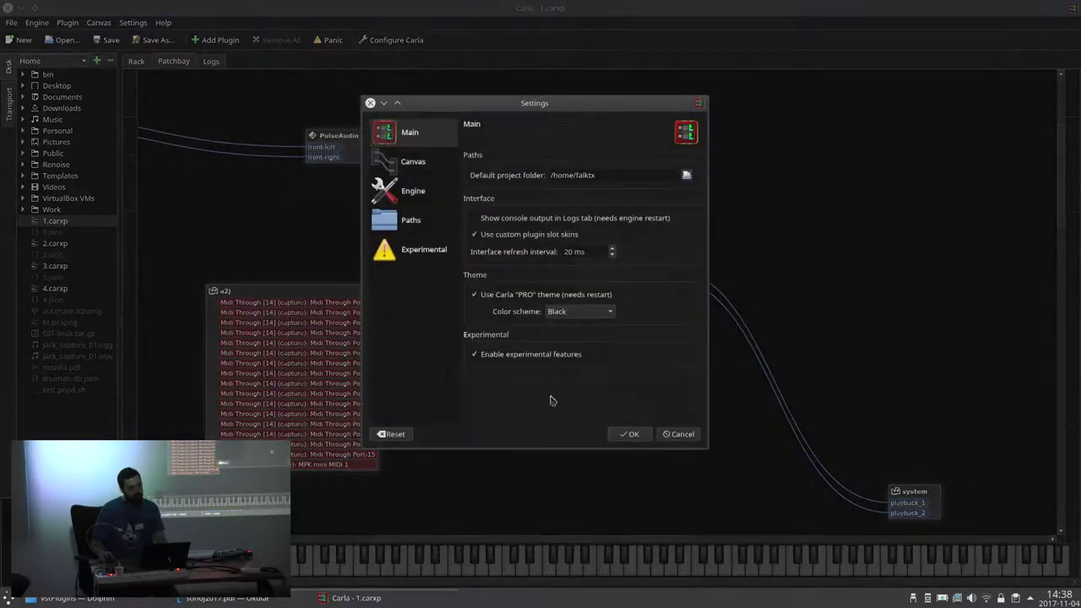
pyautogui.click(631, 434)
pyautogui.click(218, 39)
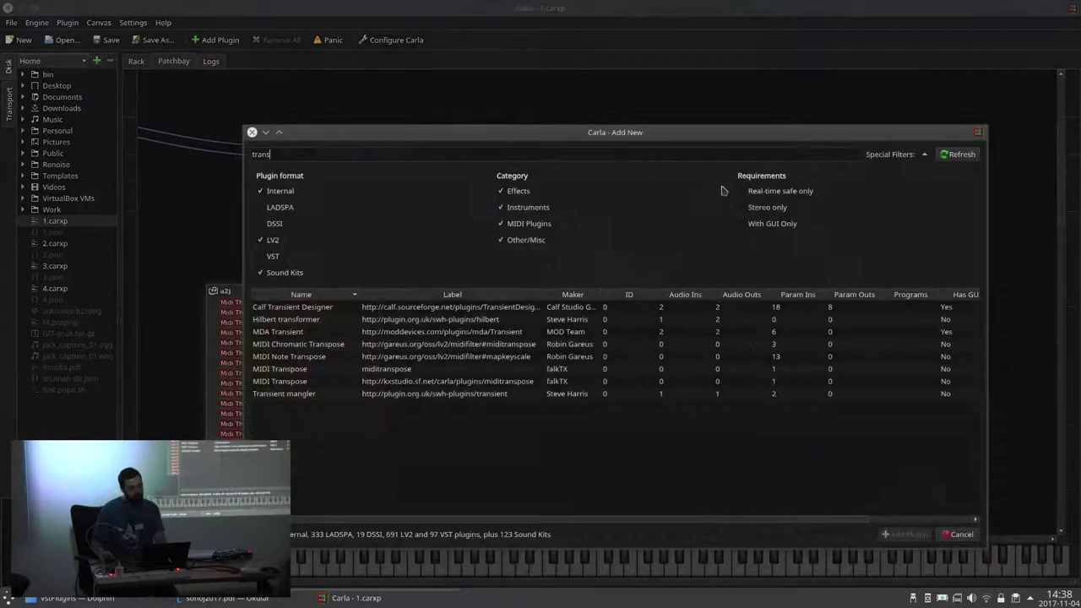
pyautogui.press('Escape')
# Step: Turn on plugin bridges in the experimental settings and apply the change
pyautogui.click(408, 39)
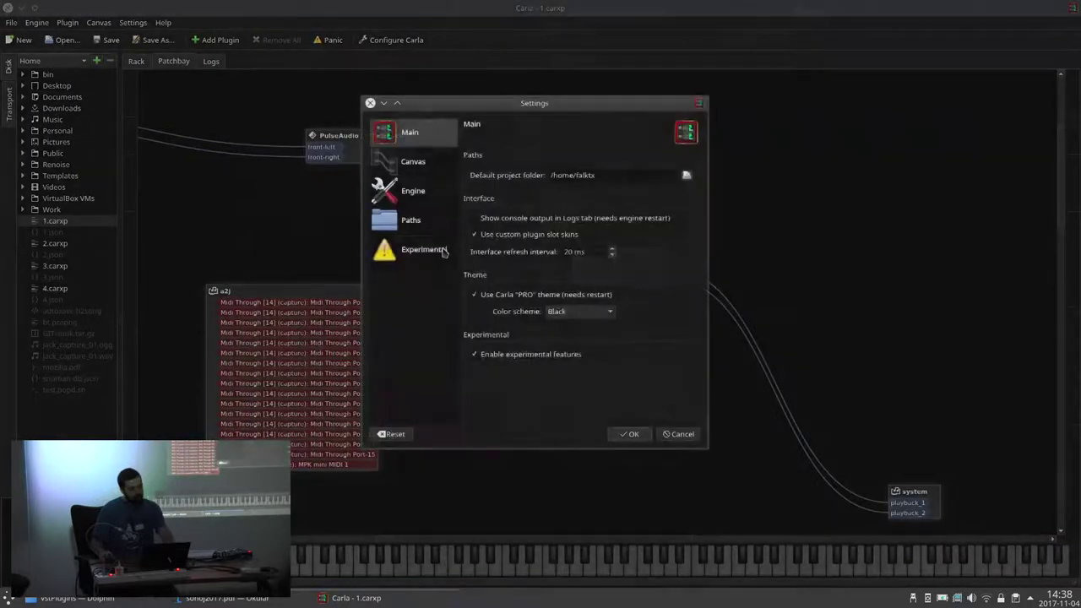
pyautogui.click(418, 249)
pyautogui.click(511, 193)
pyautogui.click(626, 434)
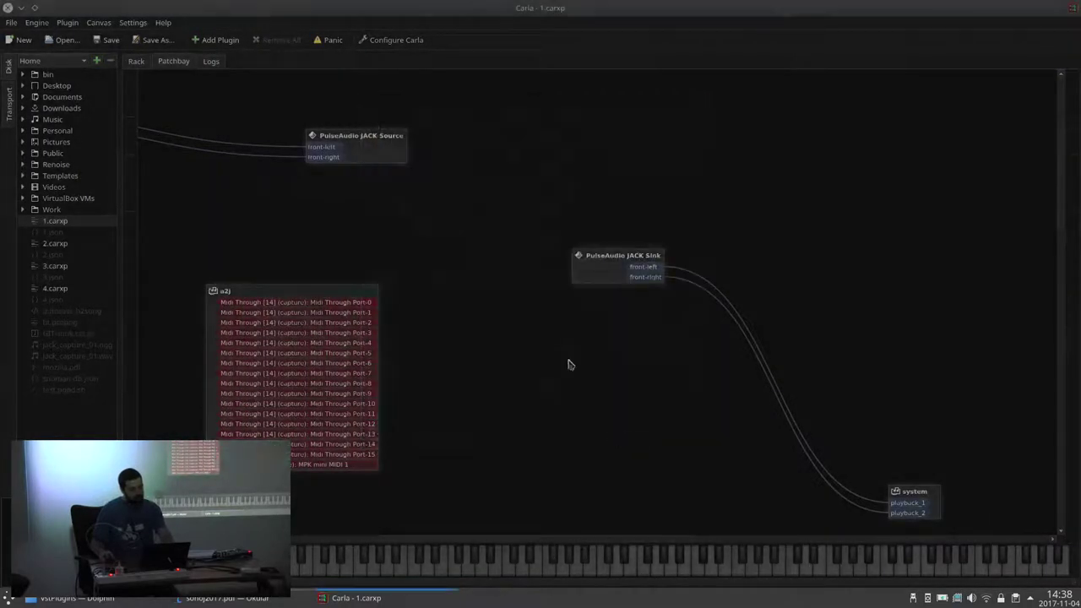
# Step: Filter the plugin list to Bridged (32bit) only, restore the Native filter, and close the plugin dialog without adding anything
pyautogui.click(371, 41)
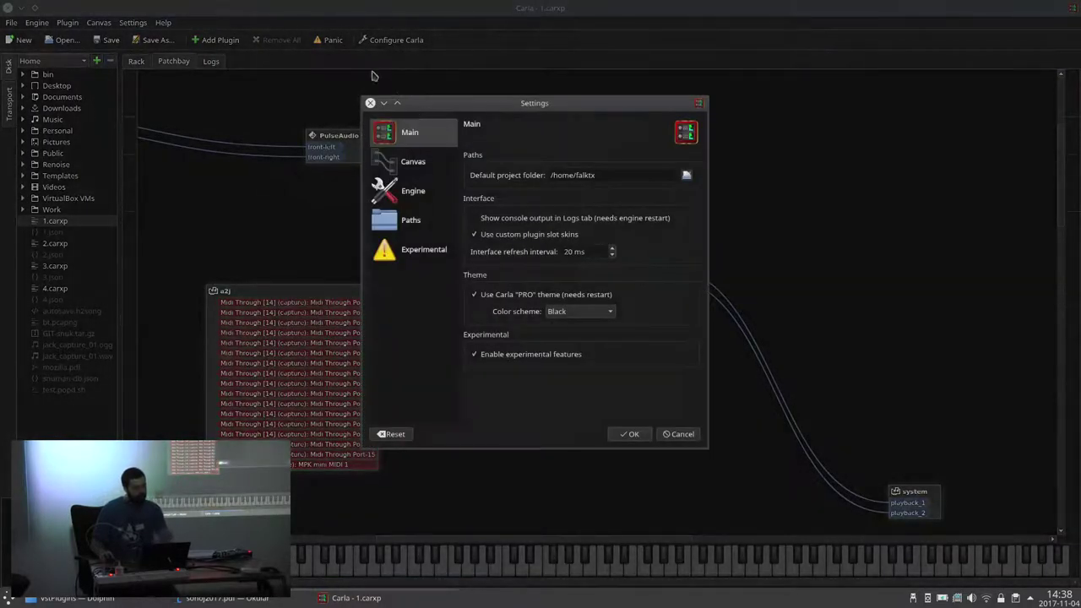
pyautogui.press('Escape')
pyautogui.click(225, 39)
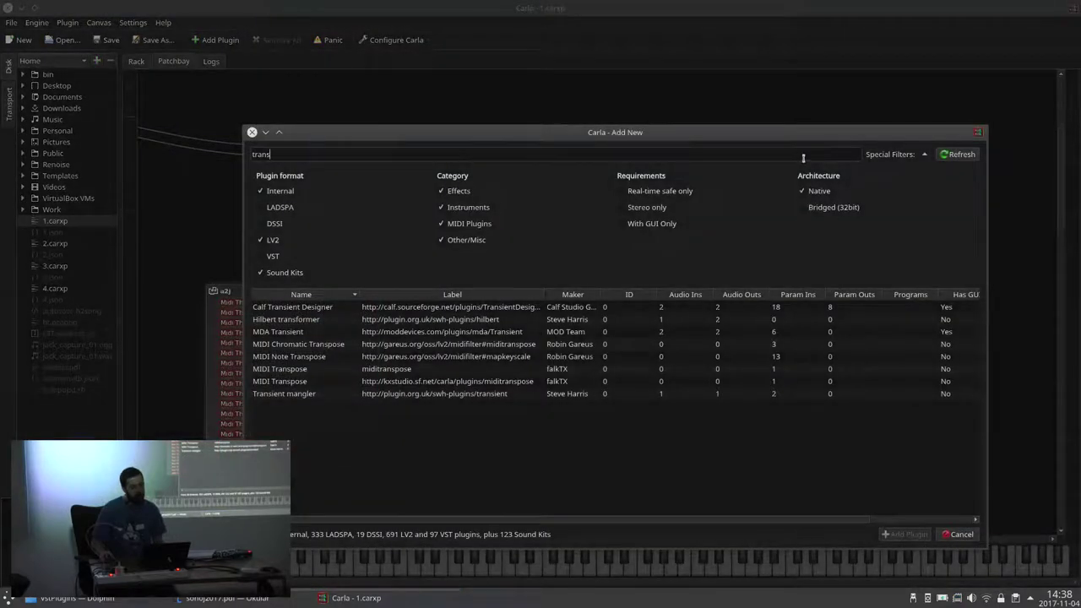
pyautogui.click(826, 211)
pyautogui.click(814, 197)
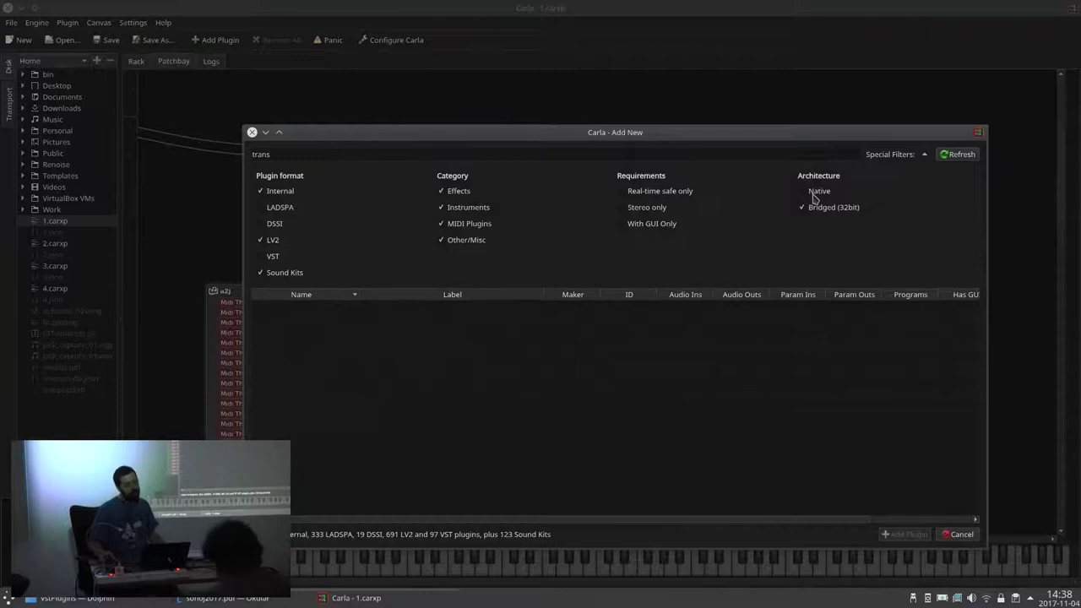
pyautogui.click(817, 194)
pyautogui.click(821, 207)
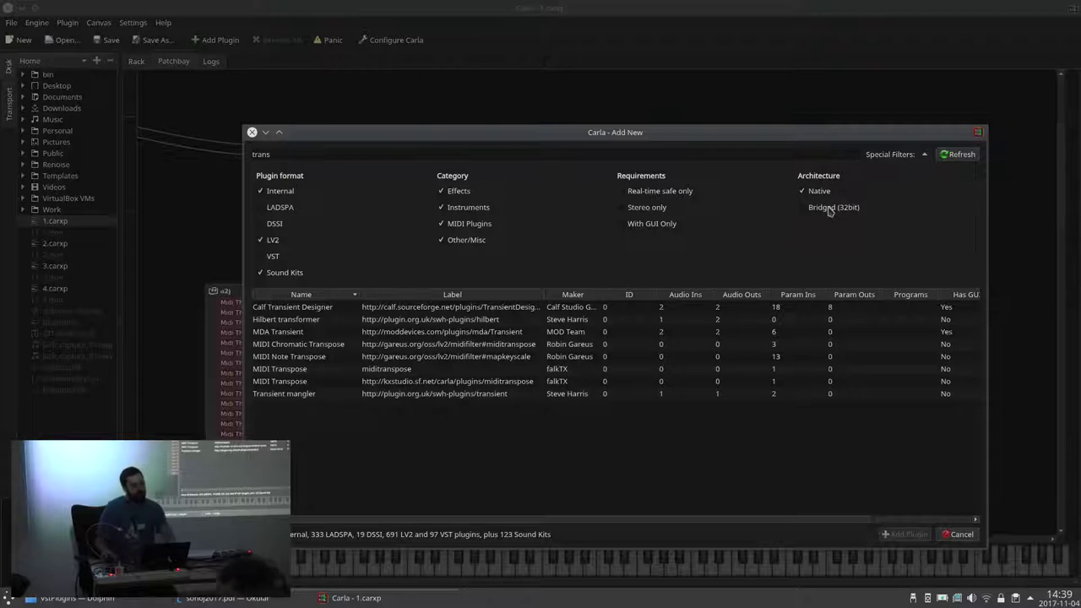
pyautogui.press('Escape')
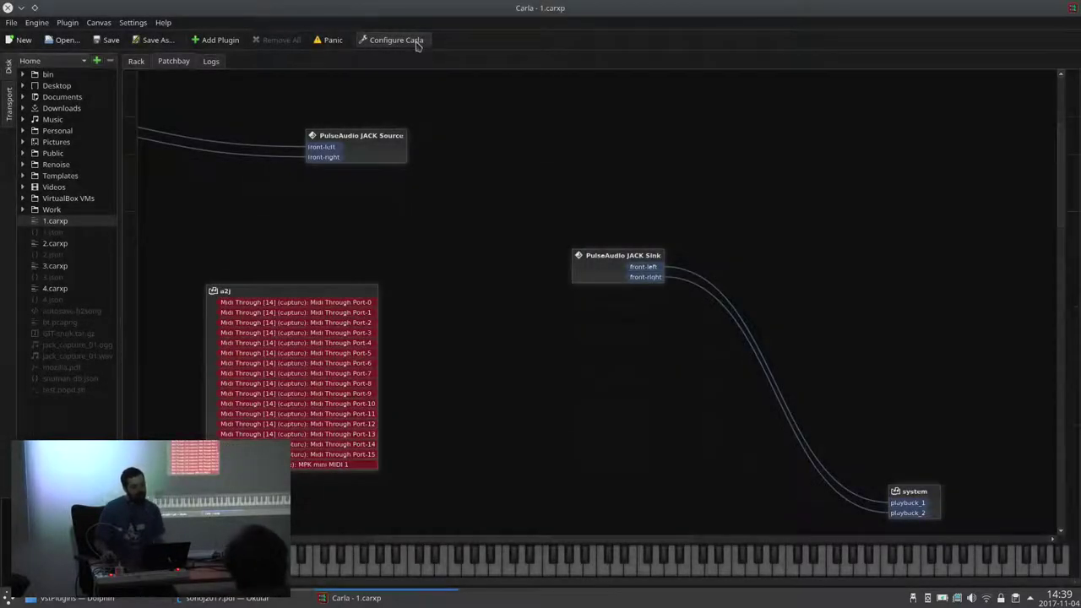
# Step: Set the canvas theme to OpenOctave Studio and shift the PulseAudio JACK Sink box slightly toward a2j
pyautogui.click(398, 40)
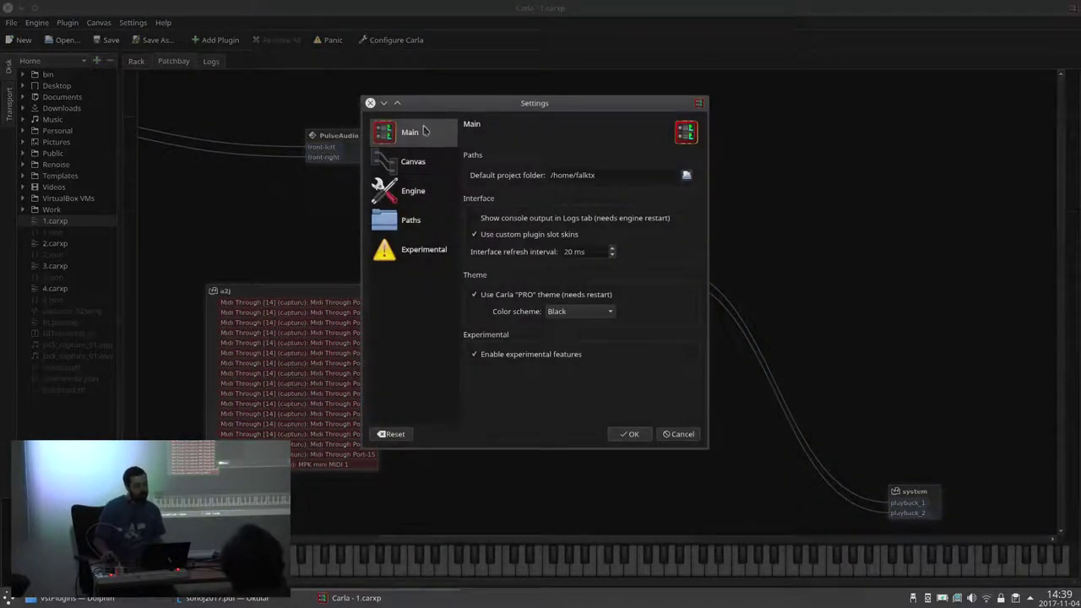
pyautogui.click(413, 161)
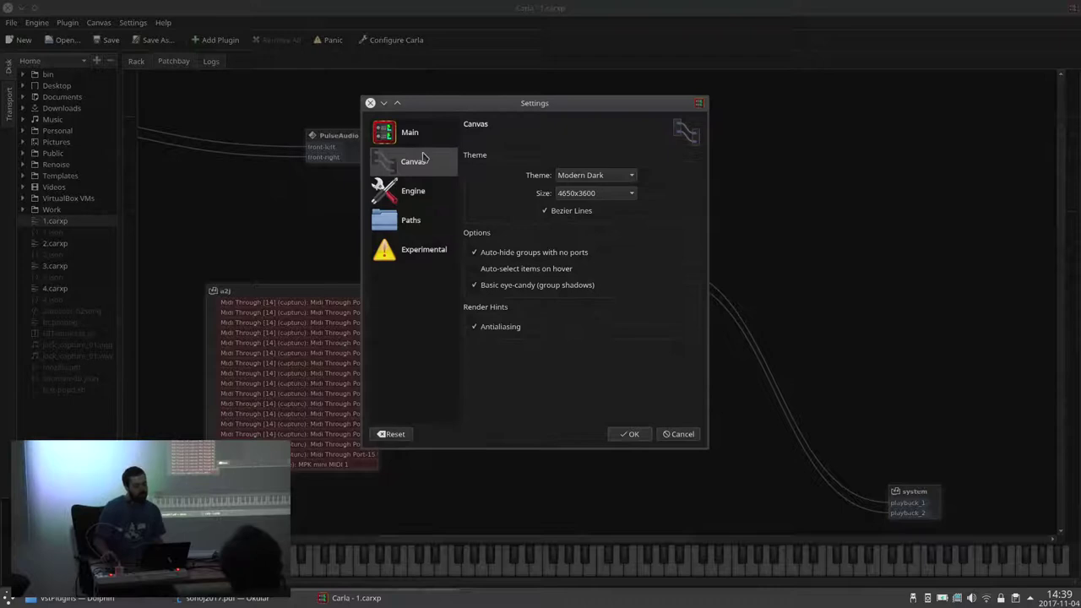
pyautogui.click(621, 183)
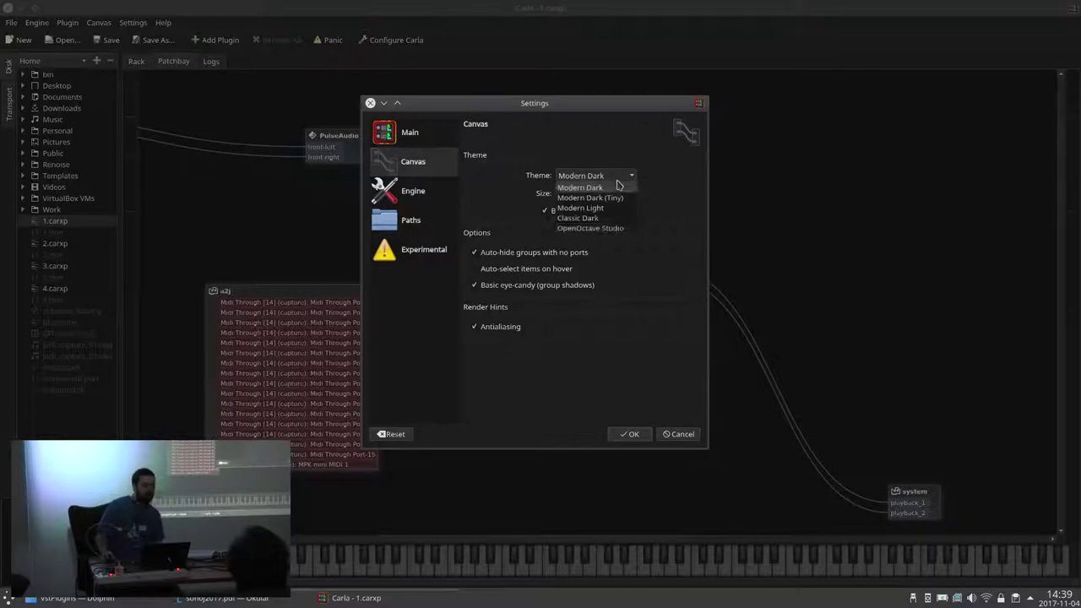
pyautogui.click(613, 239)
pyautogui.click(633, 434)
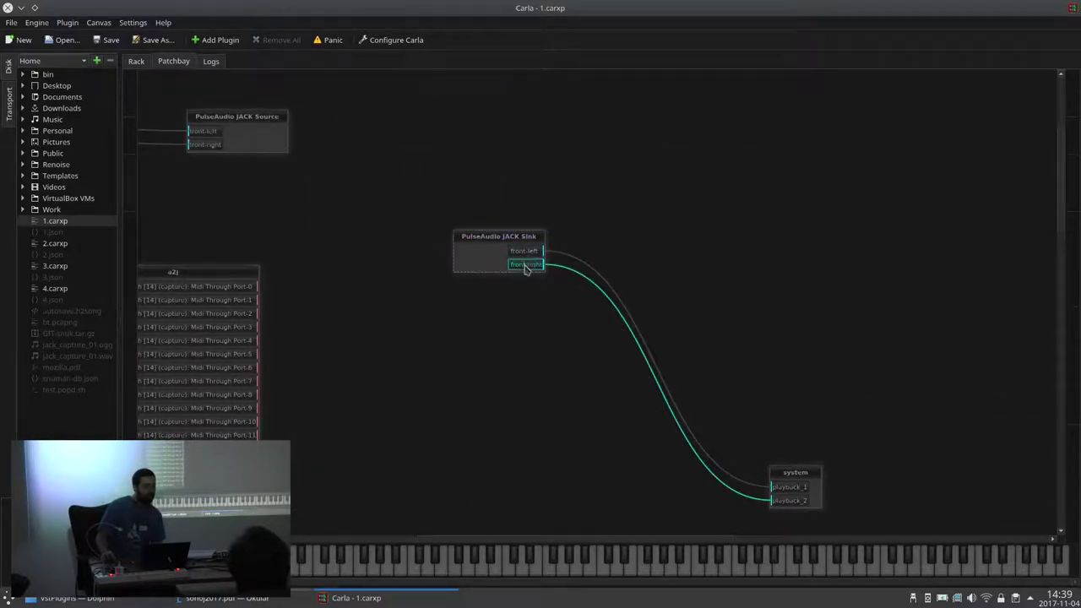
pyautogui.moveTo(478, 253); pyautogui.dragTo(437, 259)
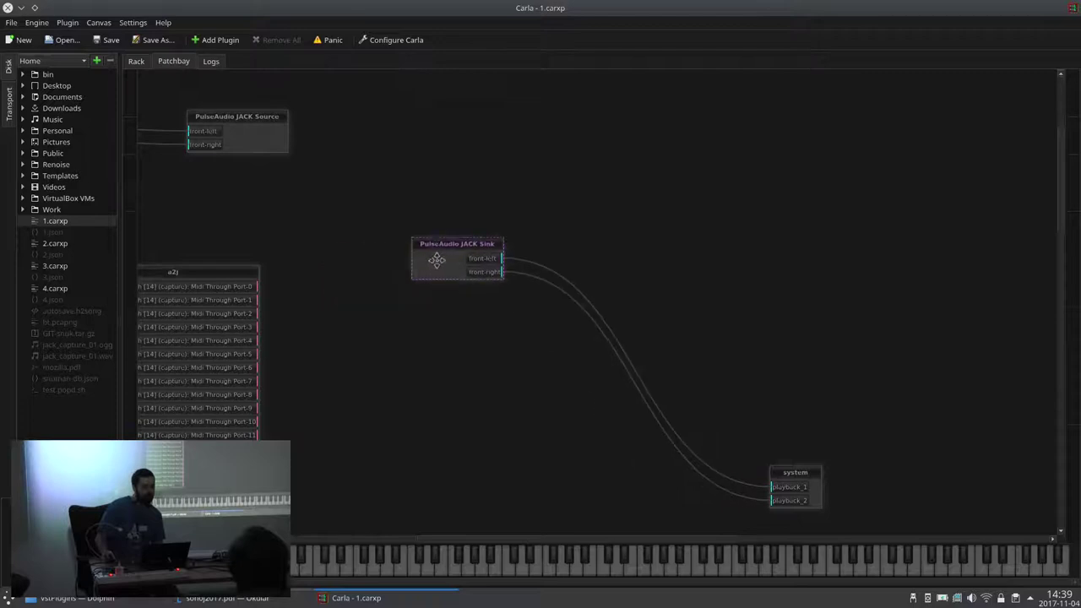
# Step: Set the canvas theme back to Modern Dark in the settings
pyautogui.click(404, 40)
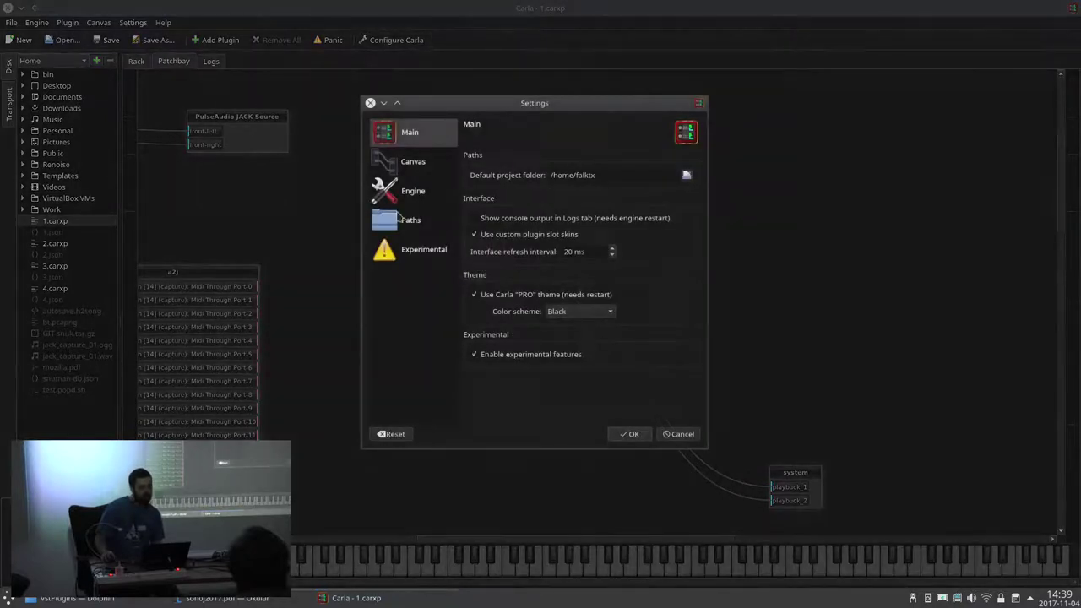
pyautogui.click(419, 162)
pyautogui.click(596, 175)
pyautogui.click(591, 188)
# Step: Turn off Bezier Lines for the canvas, apply the settings, and nudge the PulseAudio JACK Sink box away from system
pyautogui.click(623, 193)
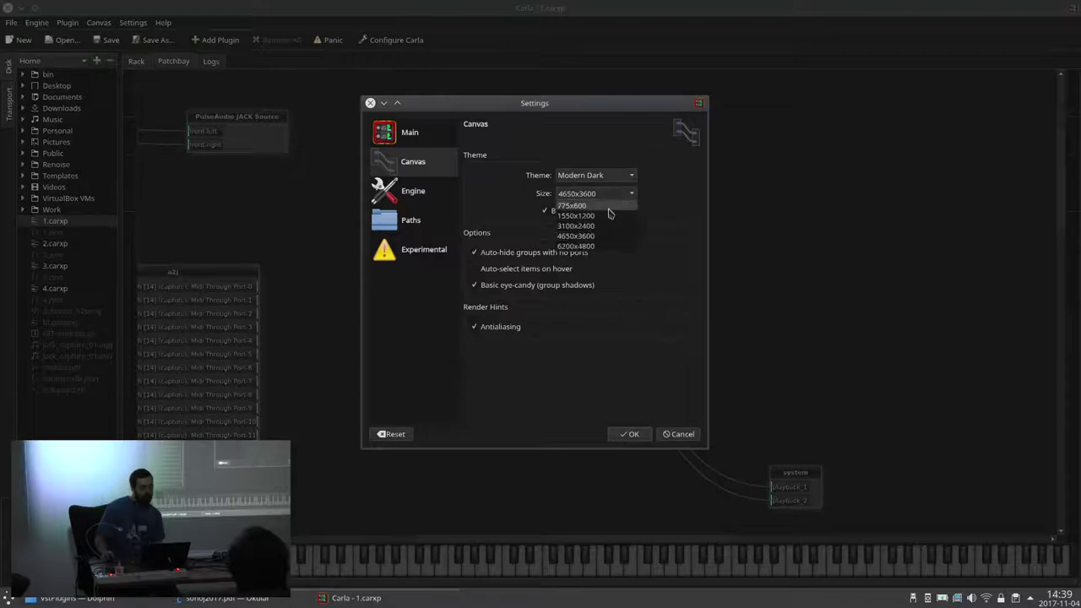
pyautogui.click(569, 217)
pyautogui.click(633, 434)
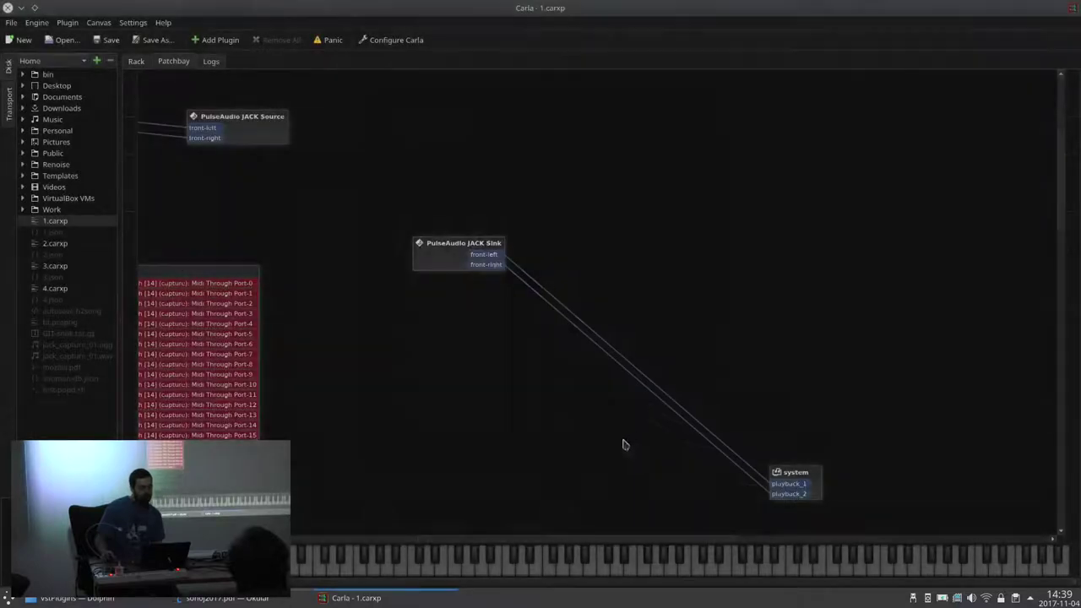
pyautogui.moveTo(459, 265); pyautogui.dragTo(420, 255)
# Step: Turn Bezier Lines back on, look over the canvas size options, and apply the canvas settings
pyautogui.click(386, 42)
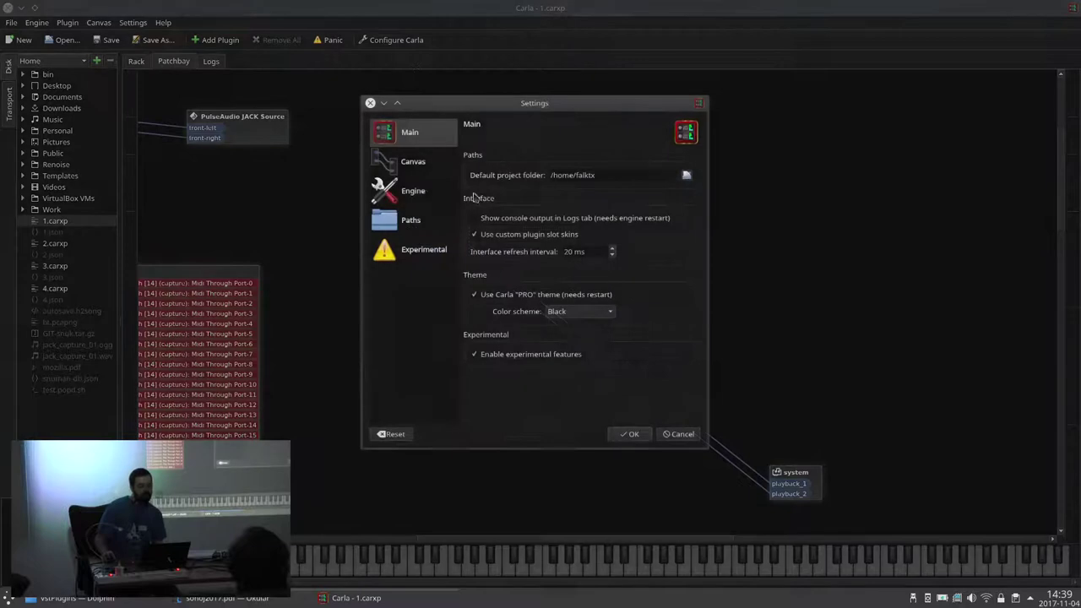
pyautogui.click(426, 172)
pyautogui.click(556, 212)
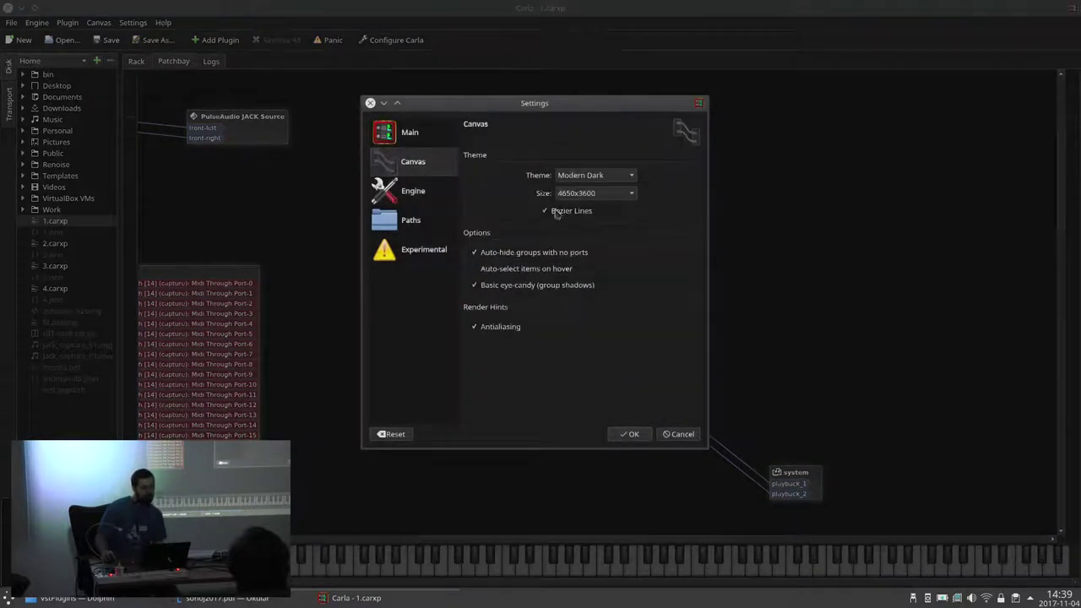
pyautogui.click(579, 195)
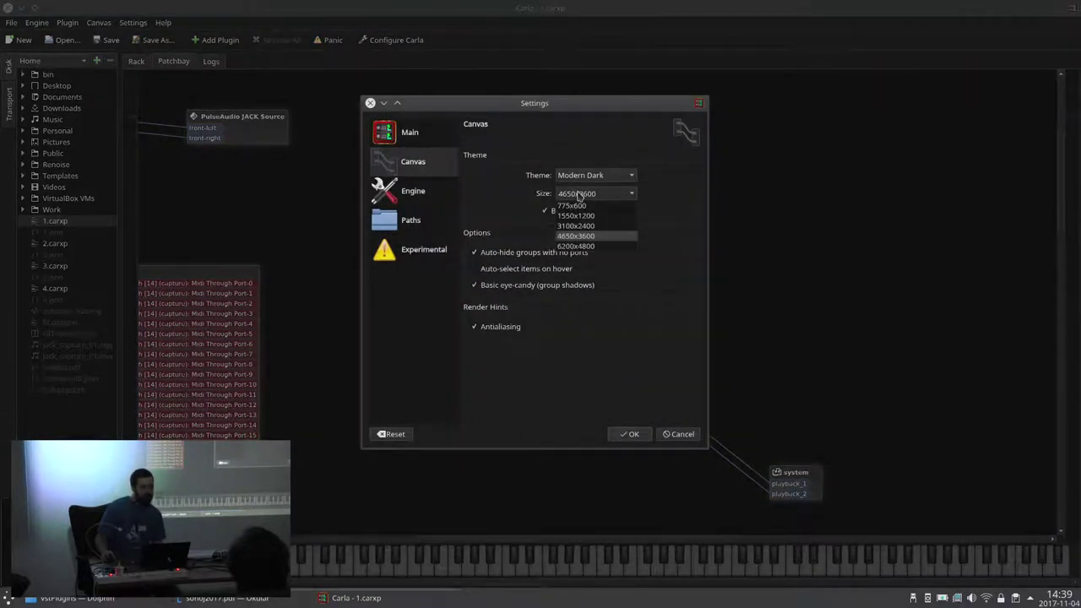
pyautogui.click(579, 196)
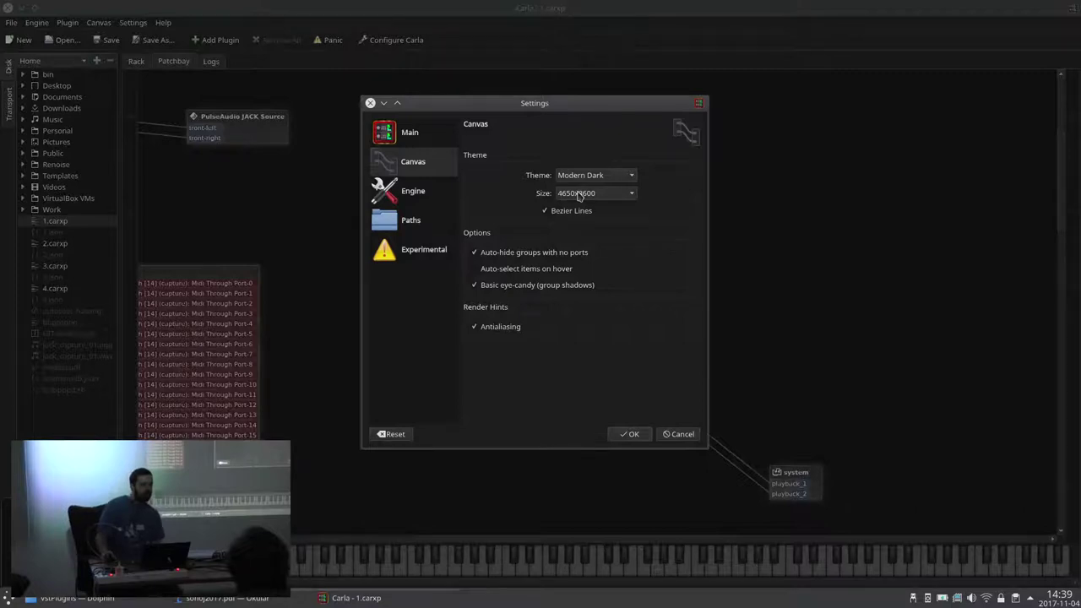
pyautogui.click(630, 434)
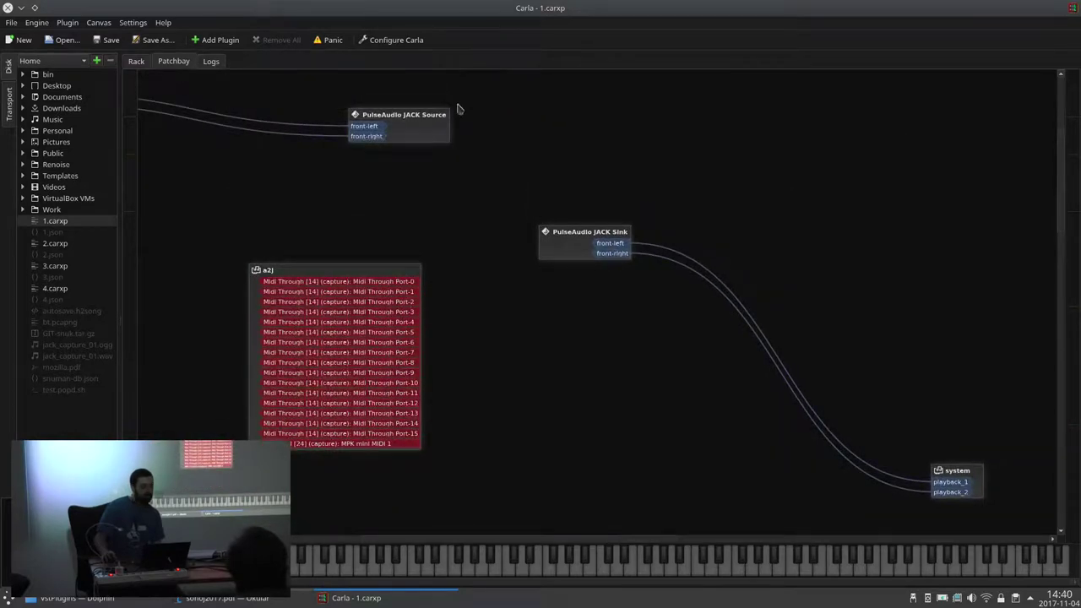
# Step: Examine the audio drivers offered in the engine settings, keeping JACK selected
pyautogui.click(414, 41)
pyautogui.click(431, 187)
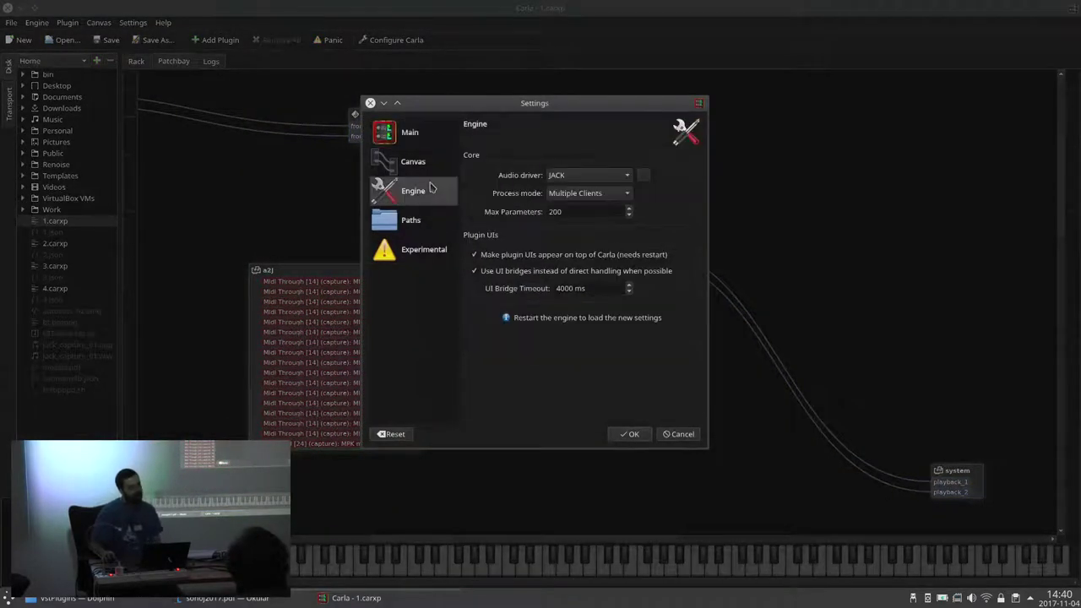
pyautogui.click(589, 176)
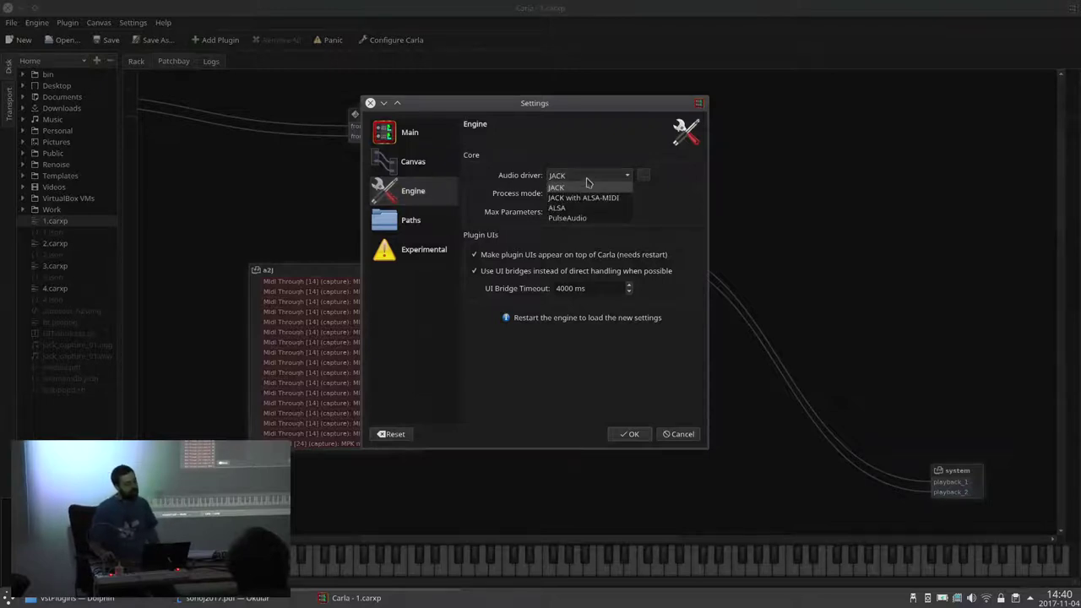
pyautogui.click(589, 181)
pyautogui.click(588, 177)
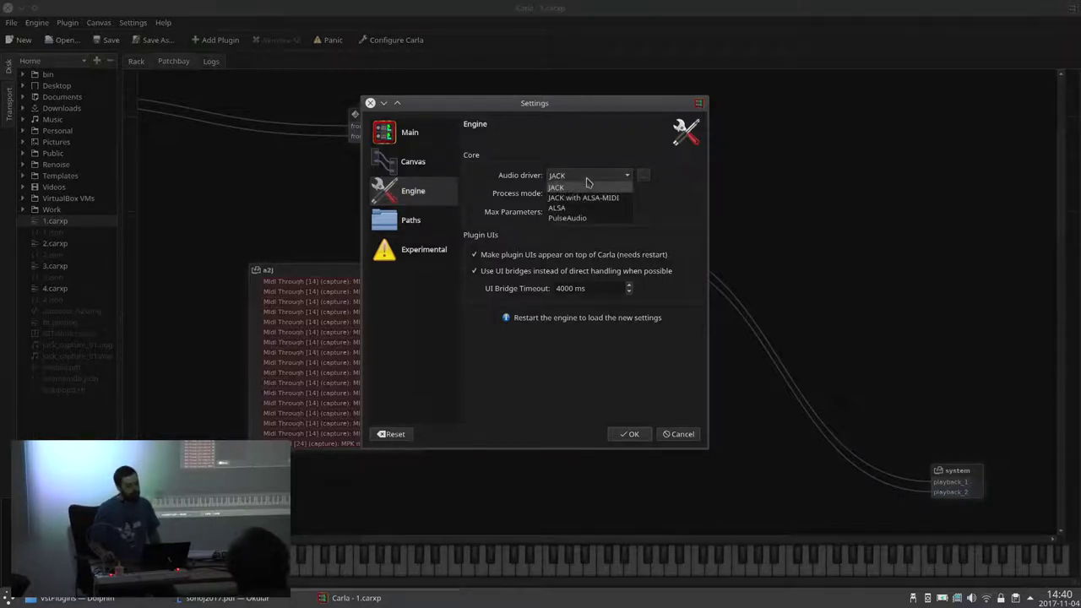
pyautogui.click(586, 186)
pyautogui.click(580, 194)
pyautogui.click(577, 194)
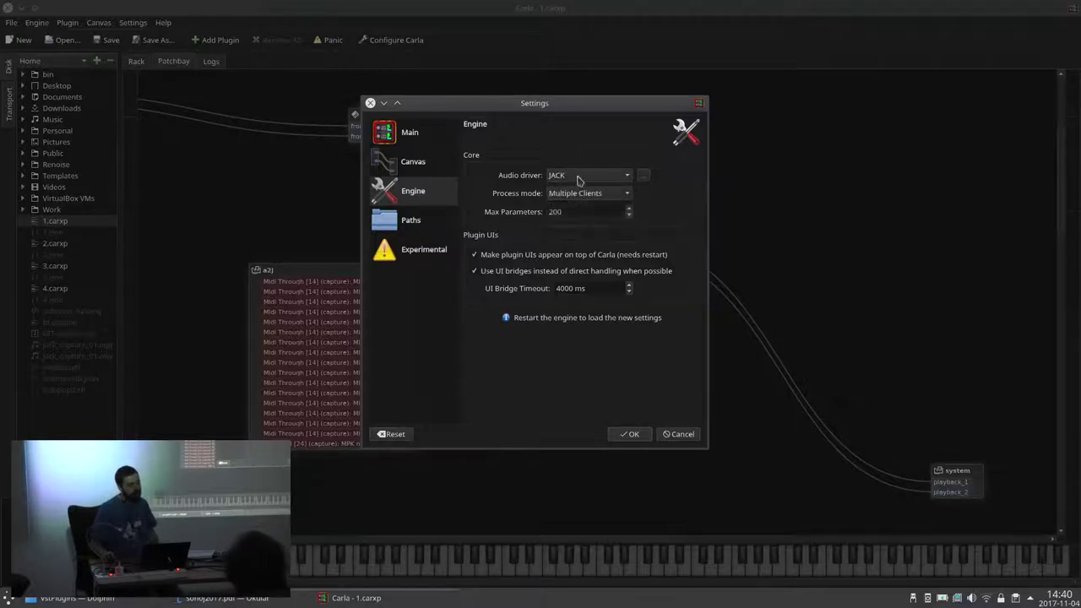
pyautogui.scroll(-2, 580, 177)
pyautogui.scroll(2, 579, 177)
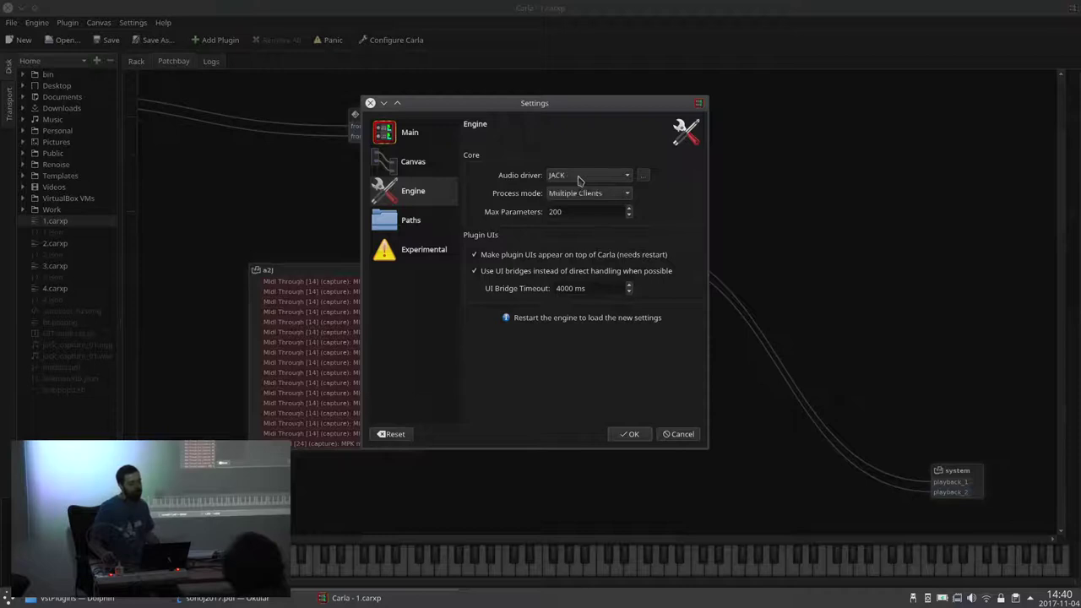
# Step: Compare the process modes offered for JACK with those for PulseAudio, and return the audio driver to JACK
pyautogui.click(579, 193)
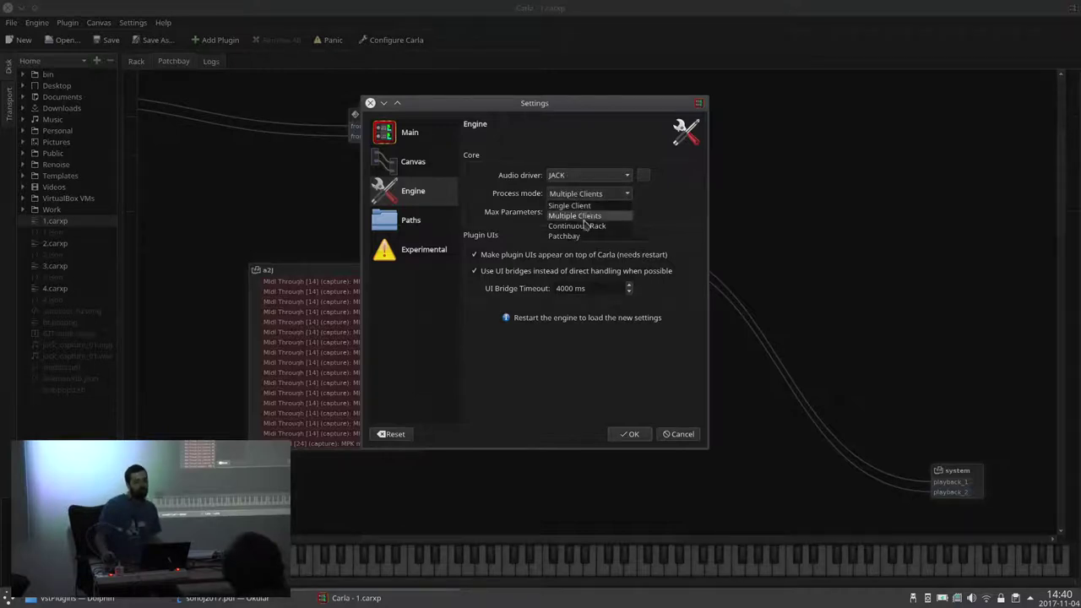
pyautogui.click(591, 175)
pyautogui.scroll(-2, 581, 179)
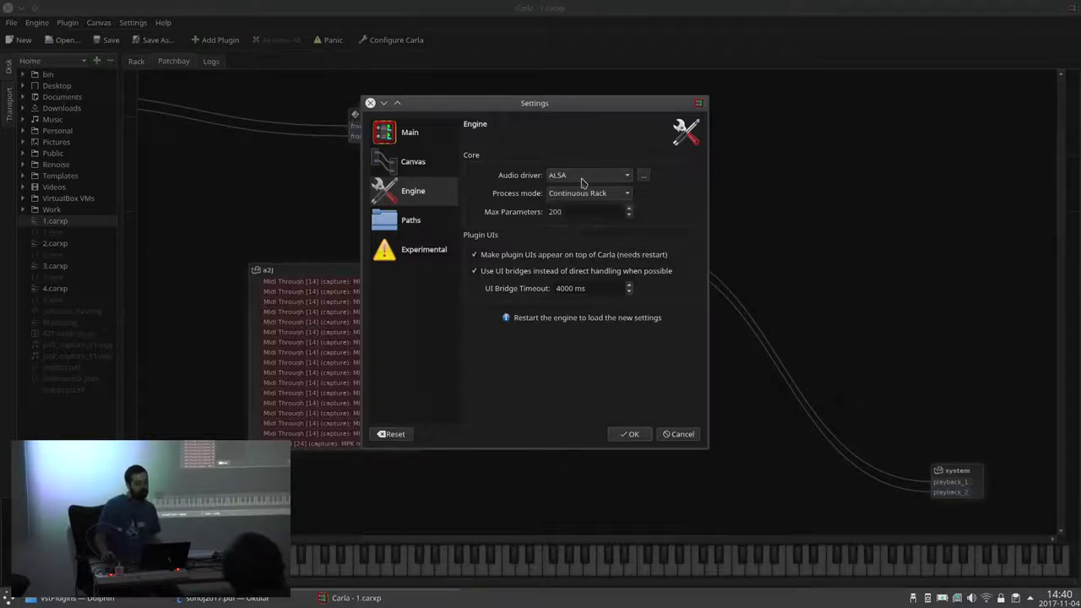
pyautogui.scroll(-1, 583, 177)
pyautogui.click(583, 193)
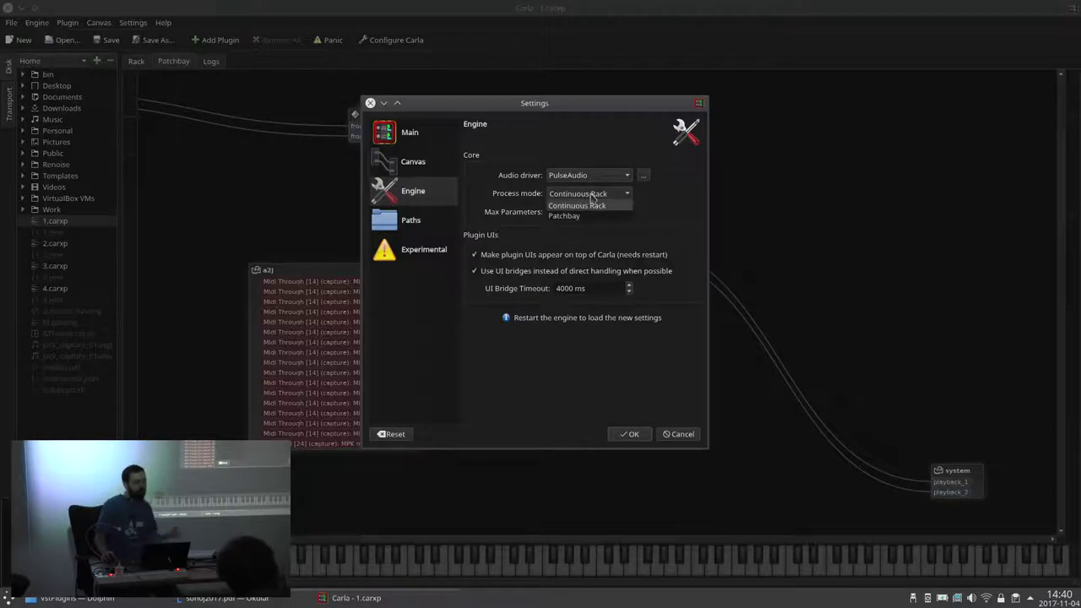
pyautogui.click(591, 175)
pyautogui.scroll(2, 591, 174)
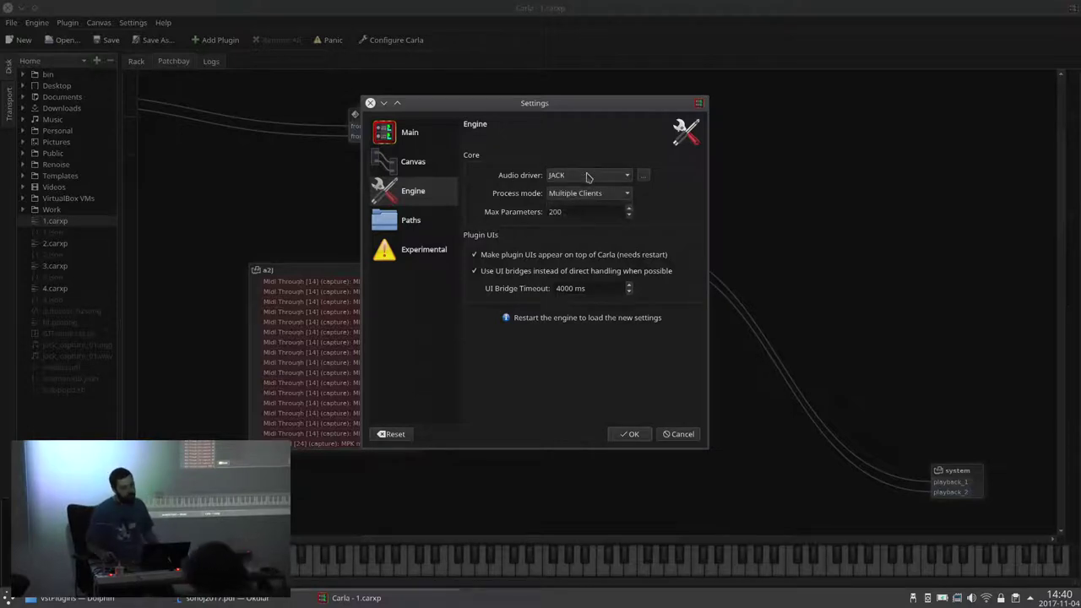
# Step: Examine the search paths for LADSPA, GIG and SF2, and cancel the settings
pyautogui.click(404, 221)
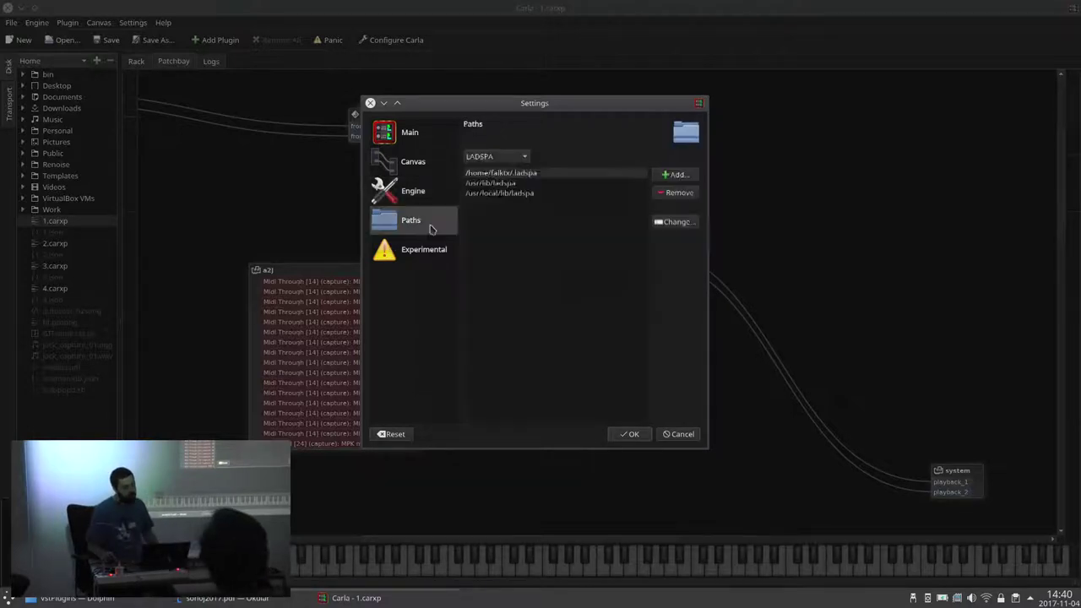
pyautogui.click(493, 159)
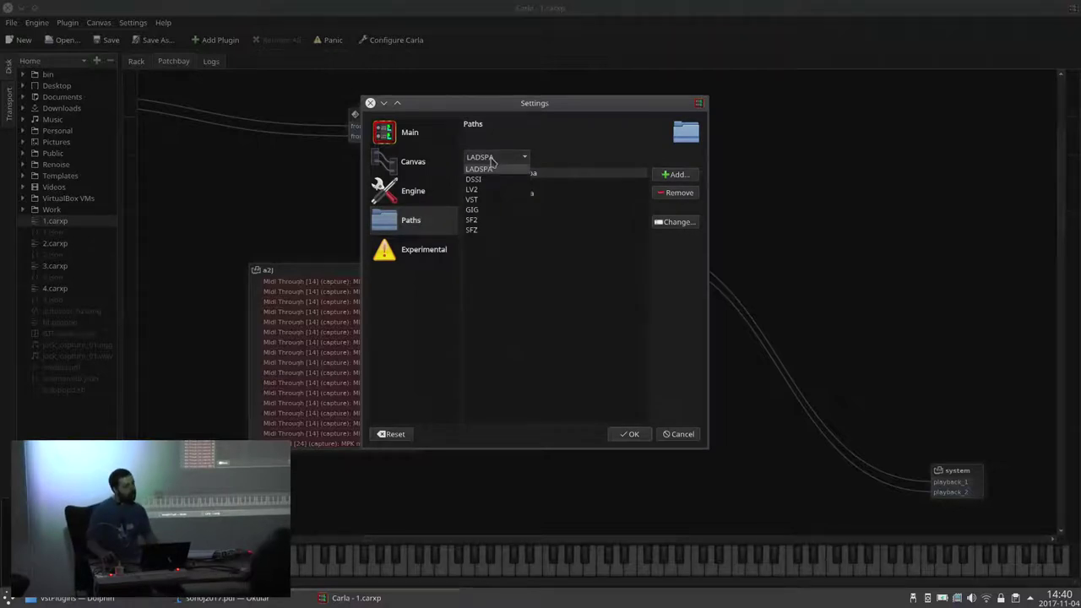
pyautogui.click(485, 213)
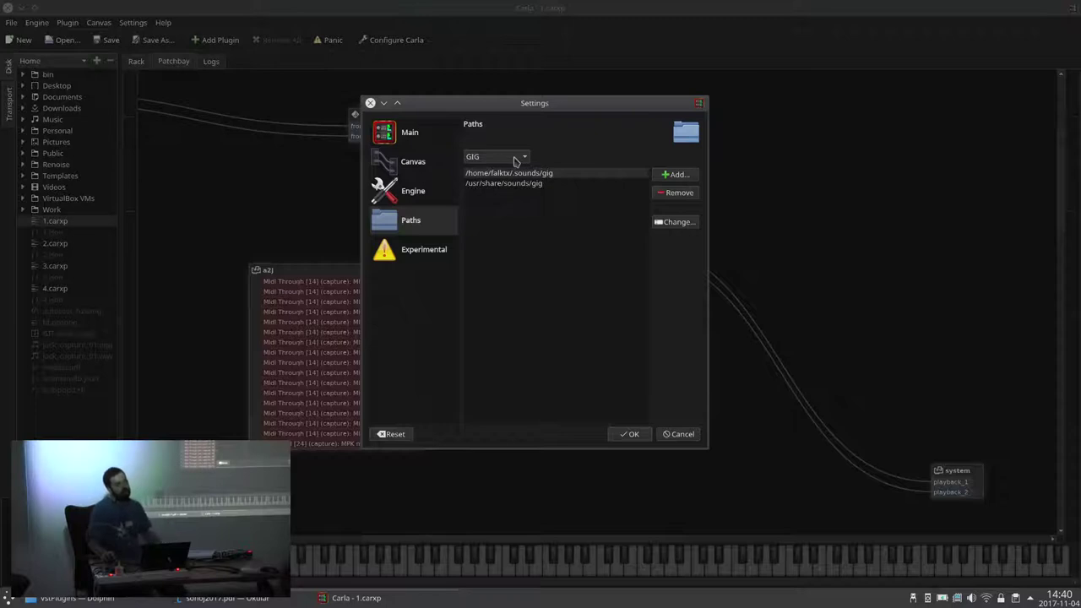
pyautogui.click(515, 154)
pyautogui.click(494, 223)
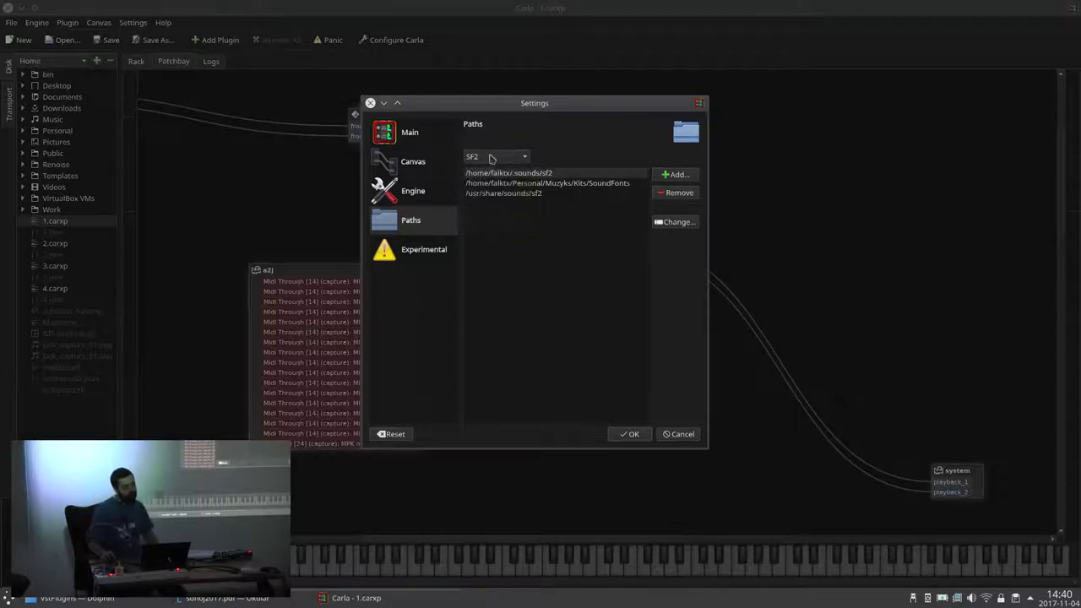
pyautogui.click(557, 194)
pyautogui.click(525, 156)
pyautogui.click(523, 158)
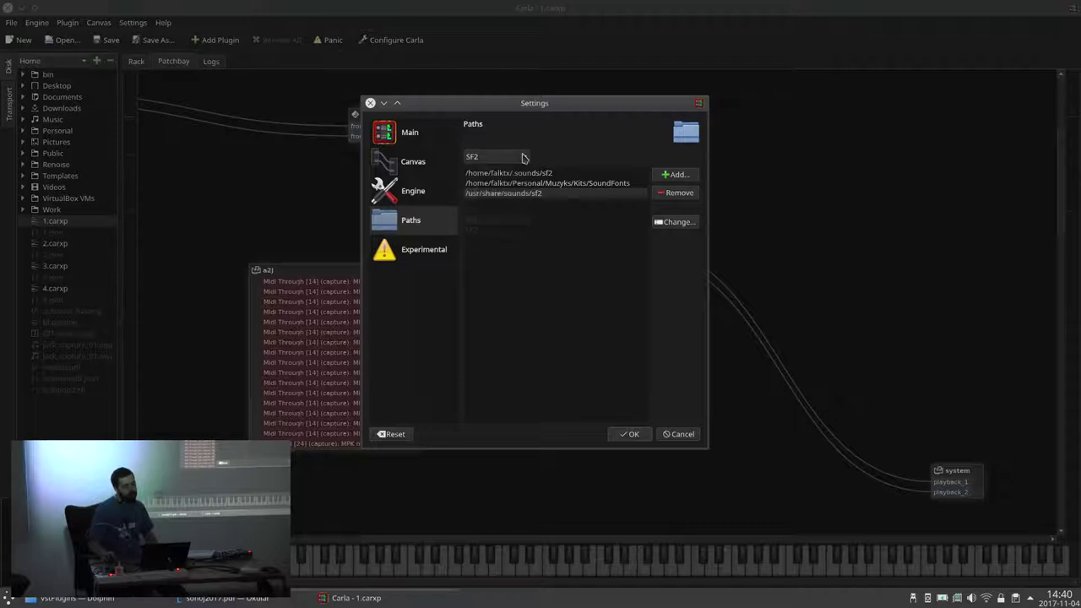
pyautogui.click(681, 434)
# Step: Filter the list of plugins to add to Sound Kits only and clear the search text
pyautogui.click(229, 41)
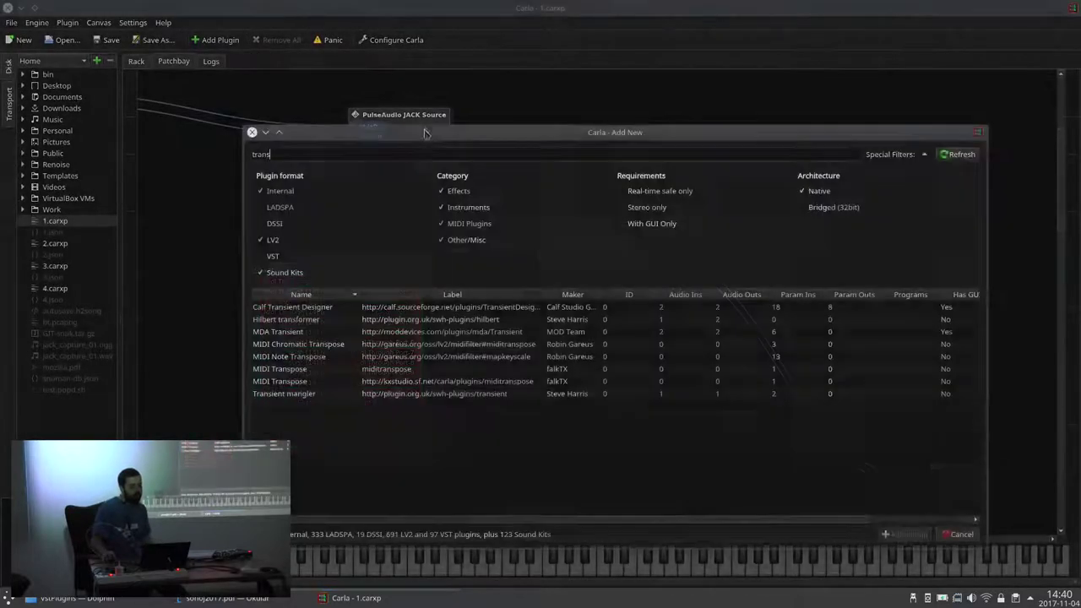
pyautogui.click(282, 191)
pyautogui.click(273, 241)
pyautogui.press('BackSpace')
pyautogui.press('BackSpace')
pyautogui.press('BackSpace')
pyautogui.press('BackSpace')
pyautogui.press('BackSpace')
pyautogui.click(312, 309)
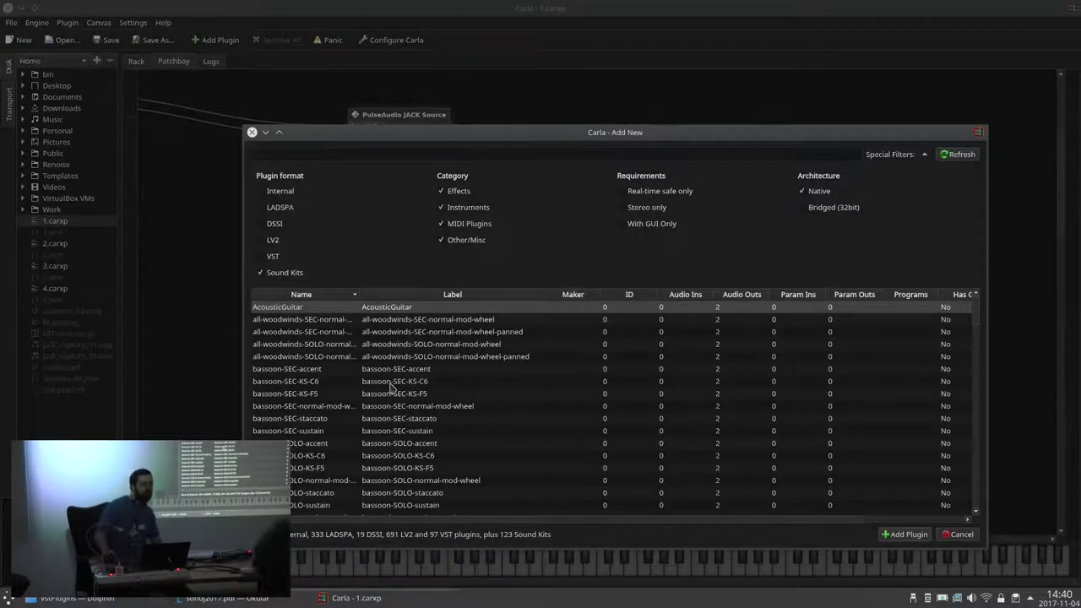
# Step: Add the strings_-_1st_violins_sustain sound kit, place its box above a2j, and remove all plugins again
pyautogui.scroll(-8, 342, 407)
pyautogui.scroll(-15, 342, 407)
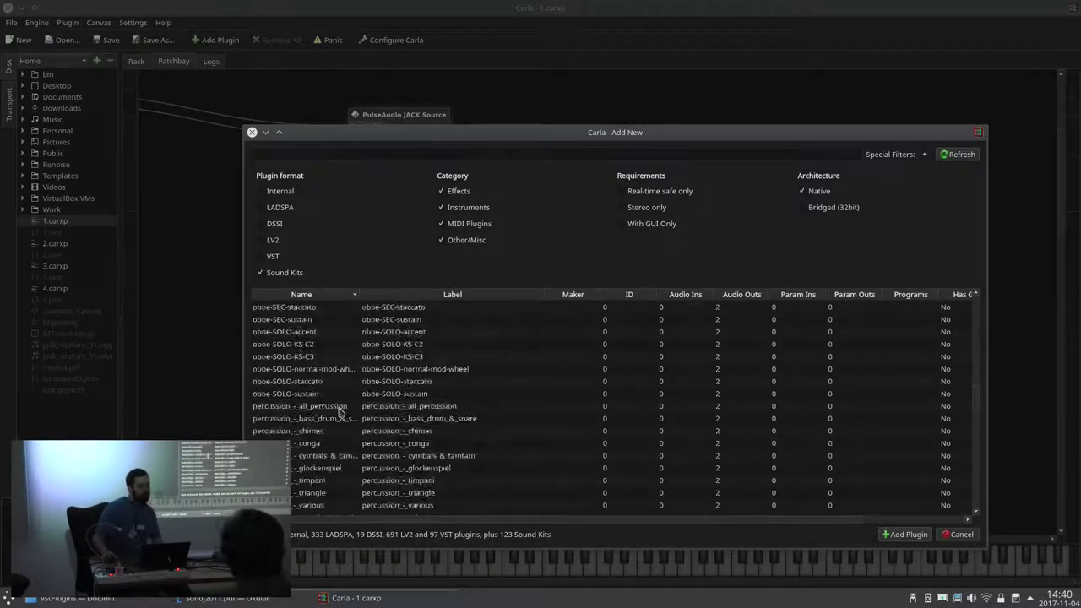
pyautogui.doubleClick(336, 406)
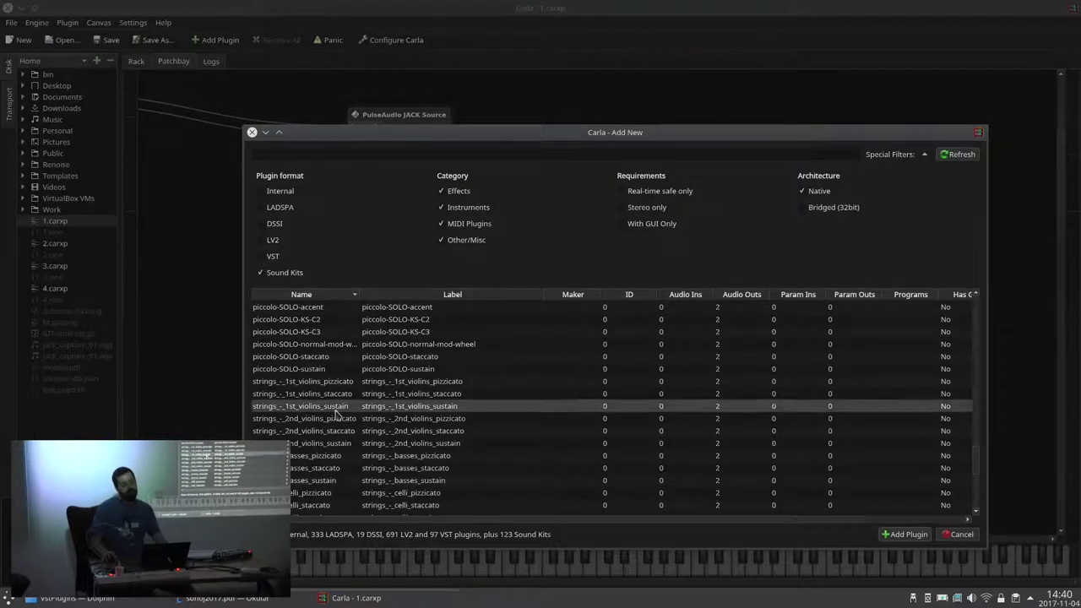
pyautogui.moveTo(456, 228); pyautogui.dragTo(298, 190)
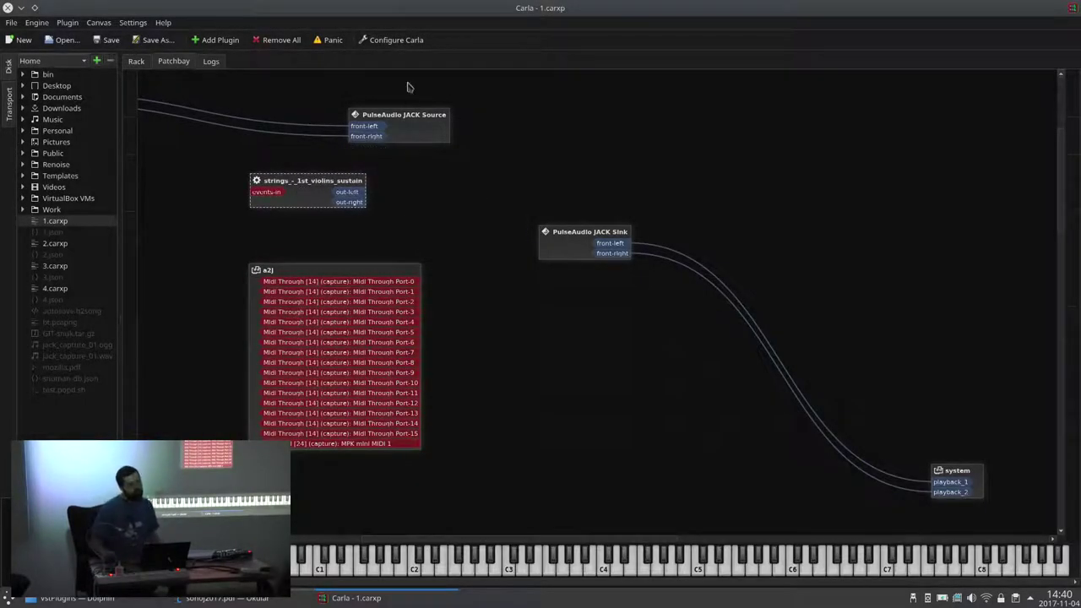
pyautogui.click(278, 39)
# Step: Enable Wine bridges in the experimental settings
pyautogui.click(372, 39)
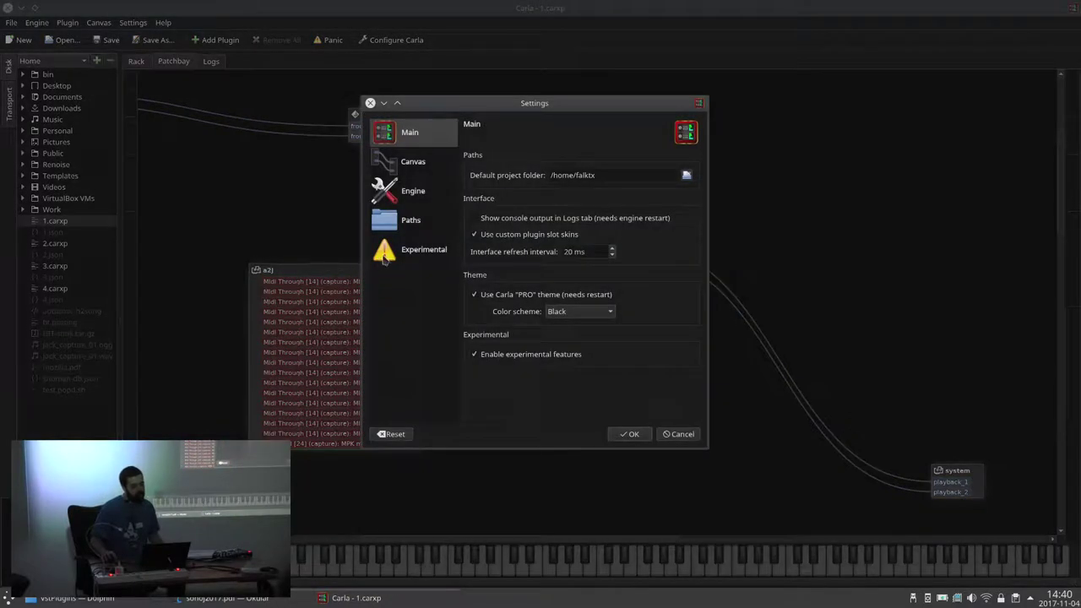
pyautogui.click(387, 252)
pyautogui.click(517, 205)
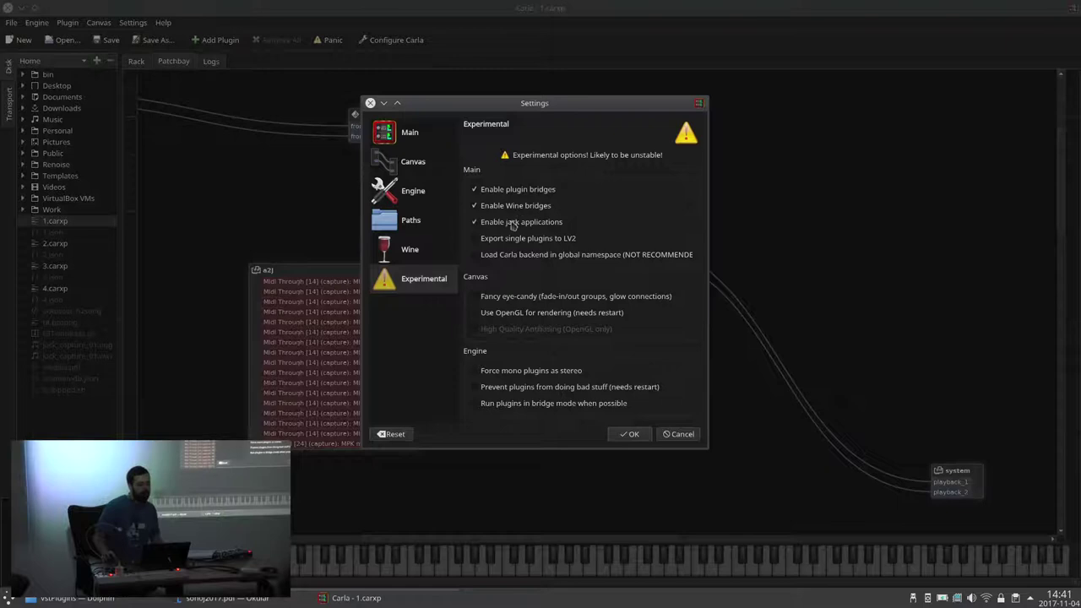
# Step: Look over the Wine settings, return to the experimental options, and apply the settings
pyautogui.click(382, 253)
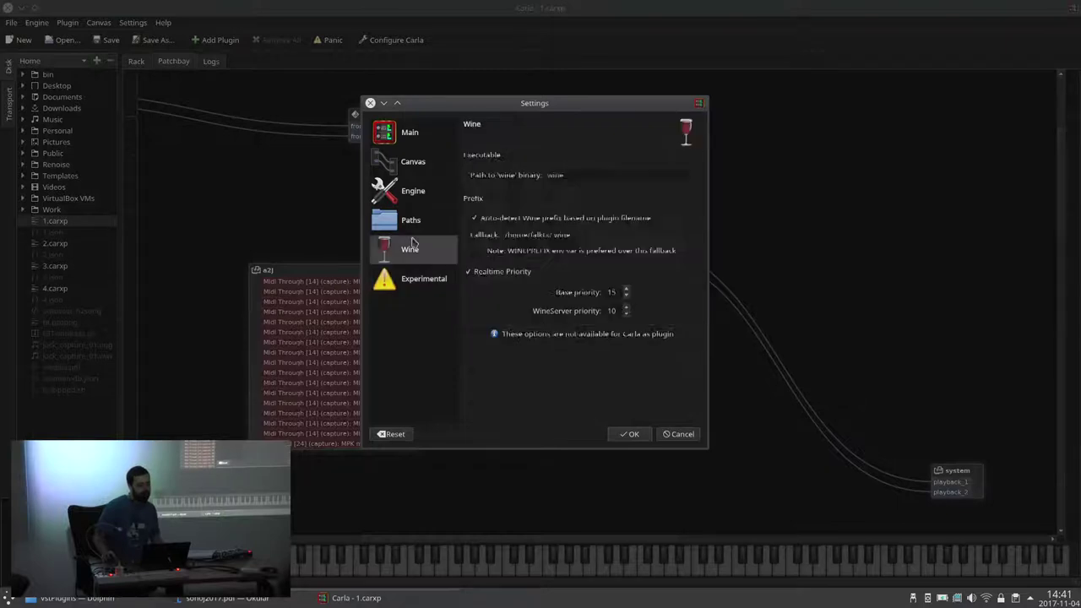
pyautogui.click(608, 175)
pyautogui.click(413, 282)
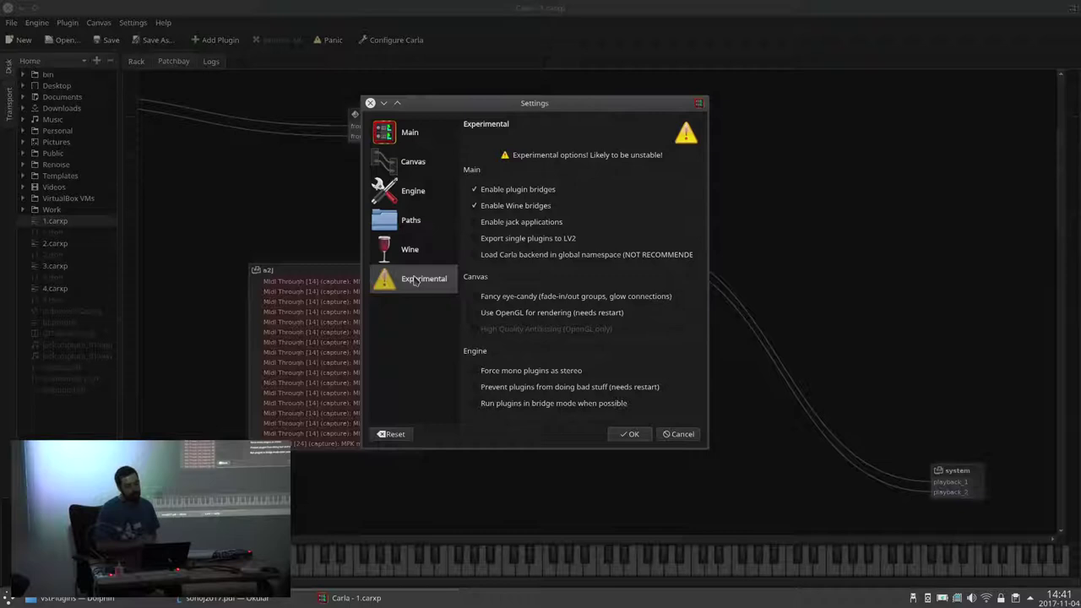
pyautogui.press('Up')
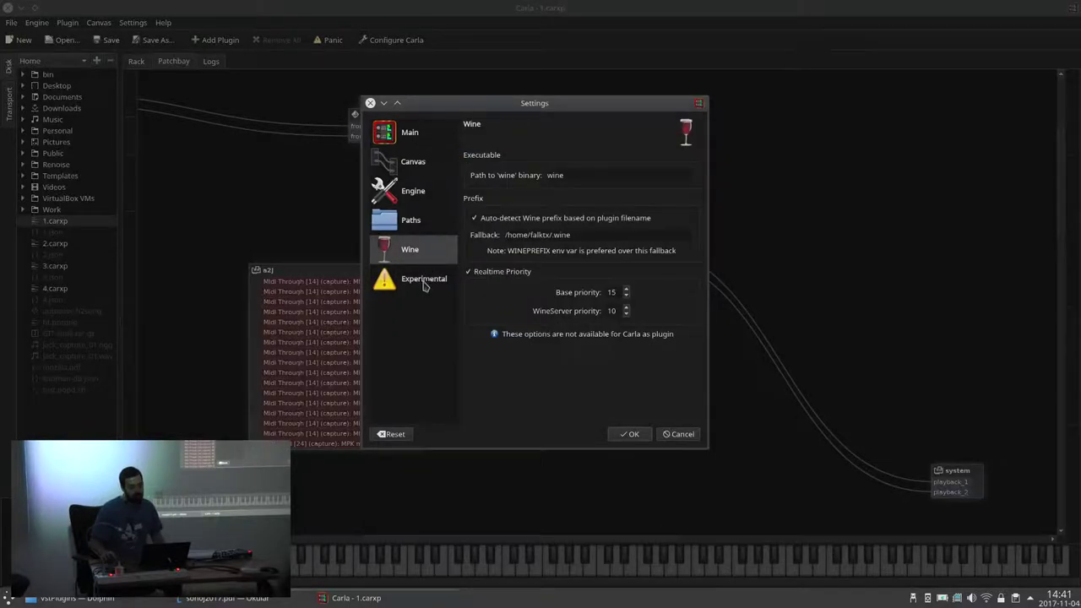
pyautogui.click(423, 282)
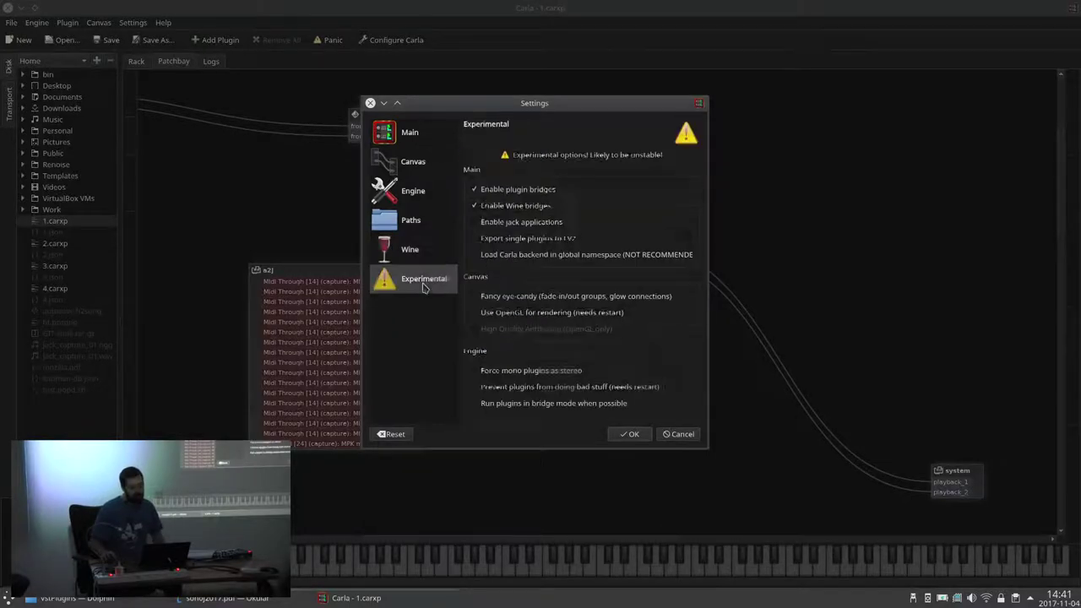
pyautogui.click(630, 434)
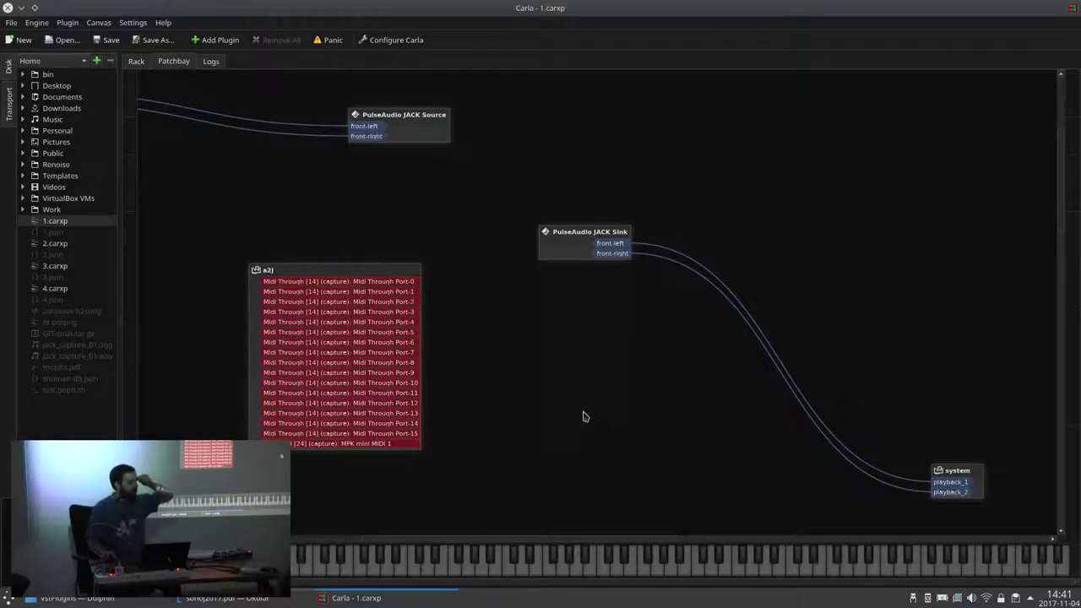
# Step: Examine the plugin refresh options for formats, architectures and discovery tools, and close the plugin list without scanning
pyautogui.click(216, 39)
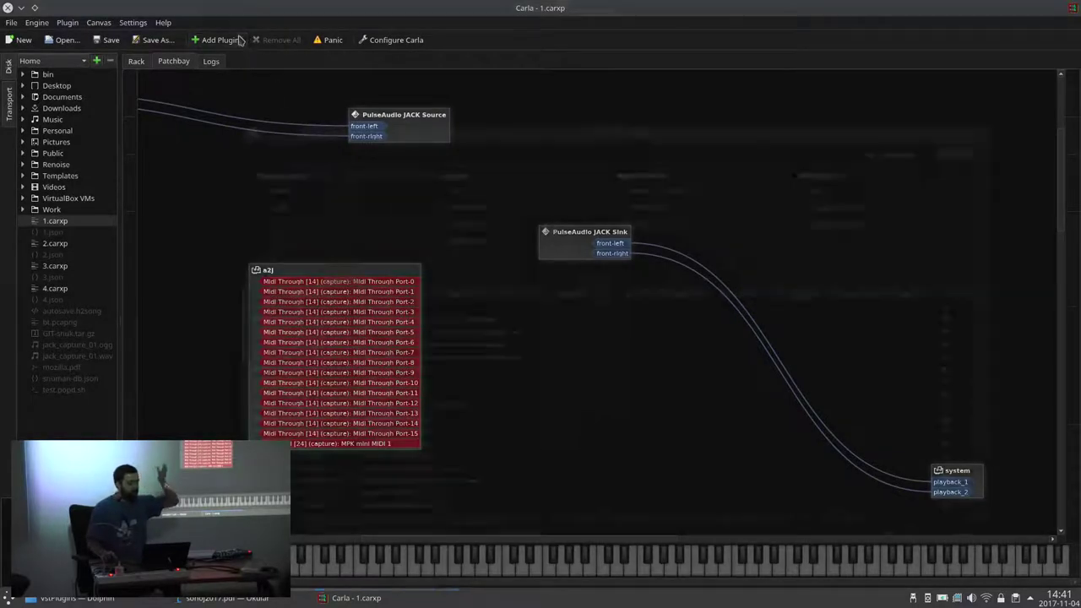
pyautogui.moveTo(388, 128); pyautogui.dragTo(319, 86)
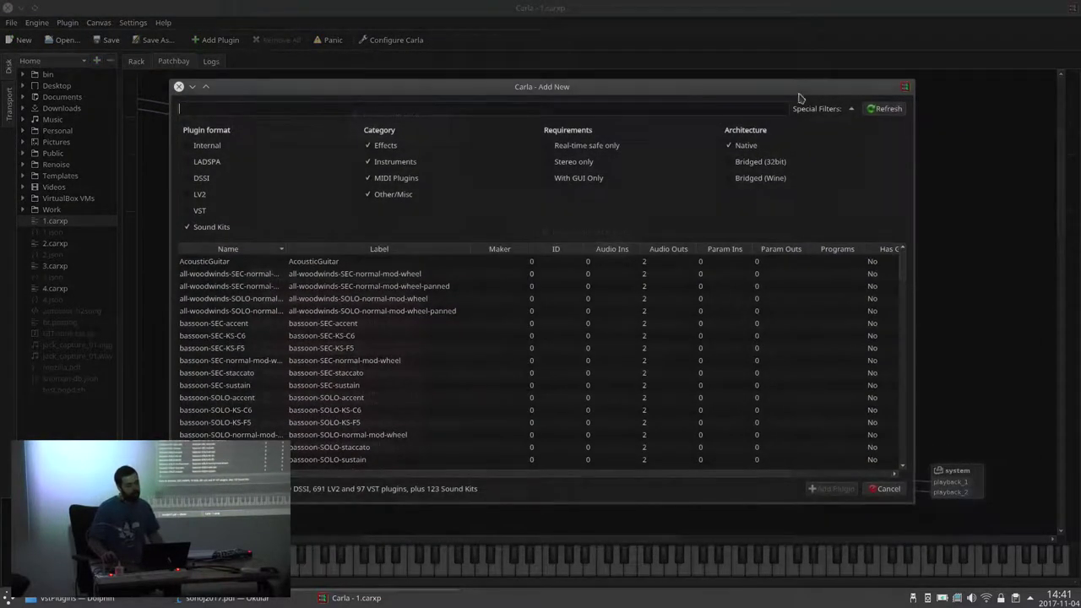
pyautogui.click(883, 109)
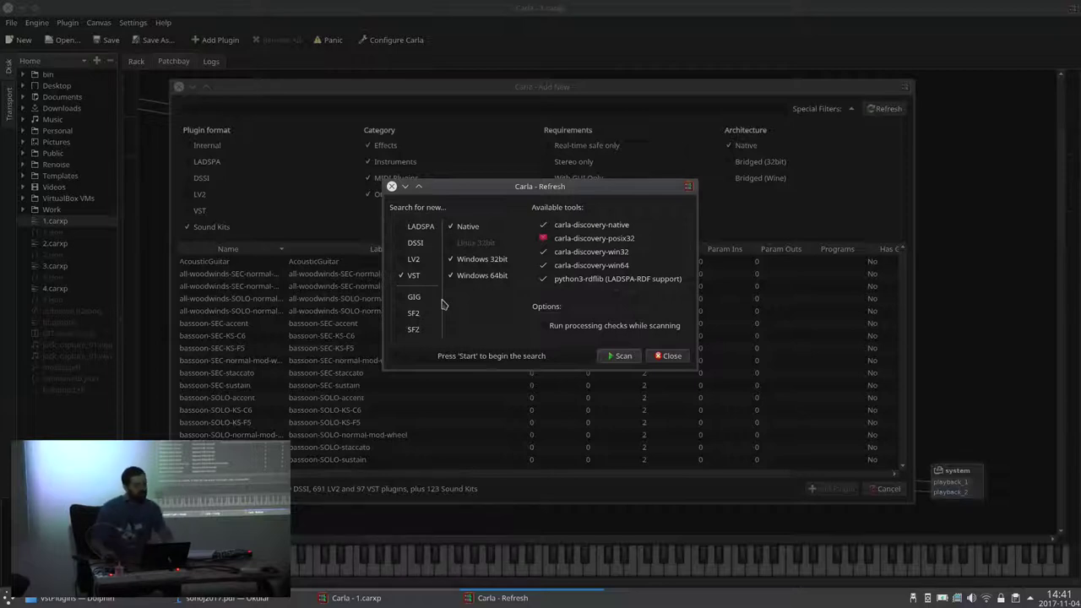
pyautogui.press('Escape')
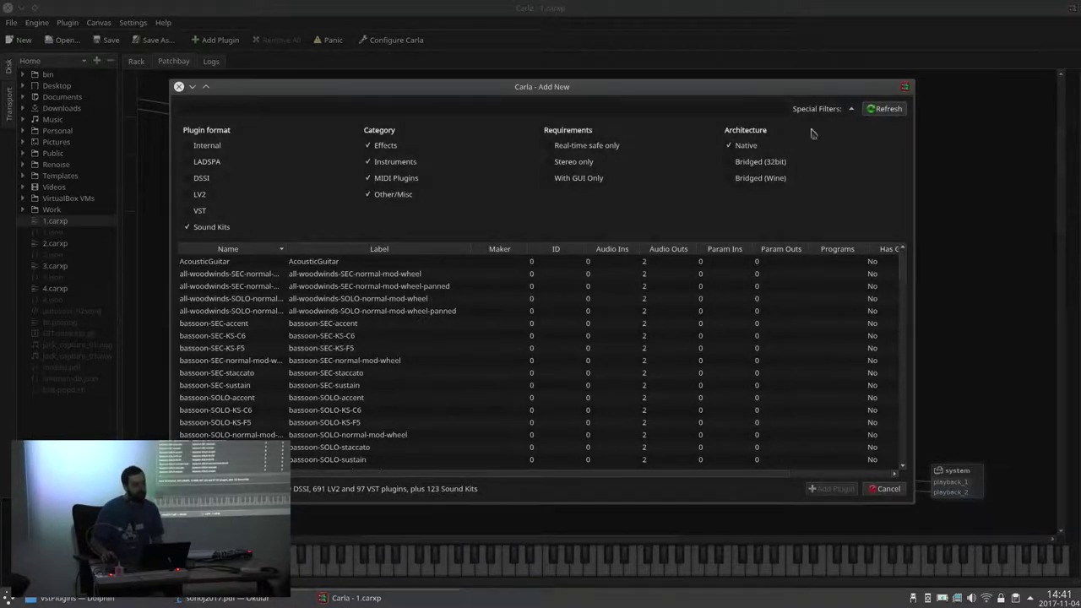
pyautogui.click(886, 108)
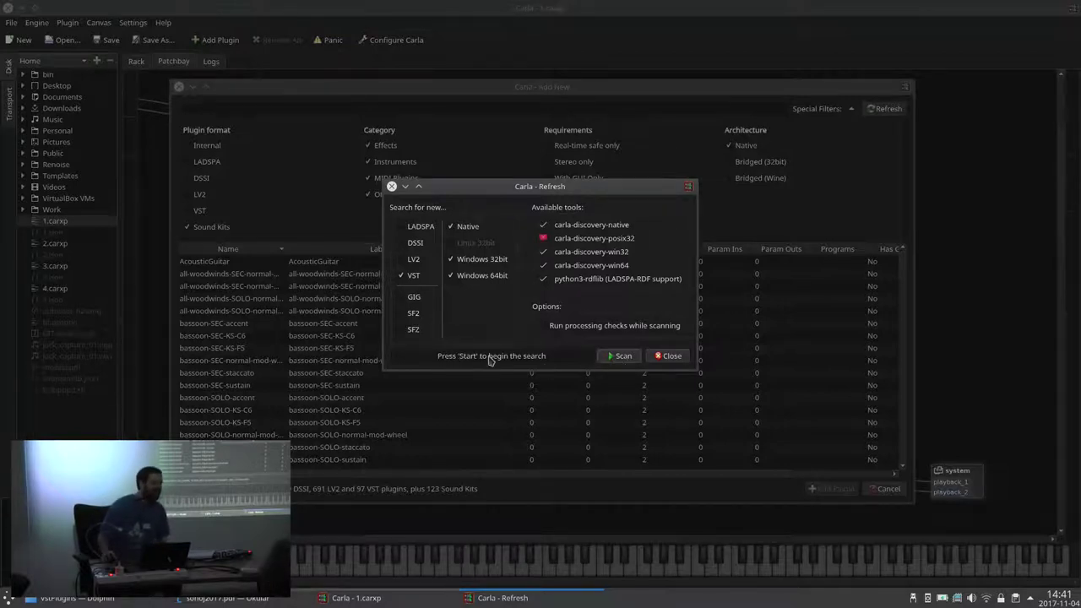
pyautogui.click(669, 361)
pyautogui.click(177, 86)
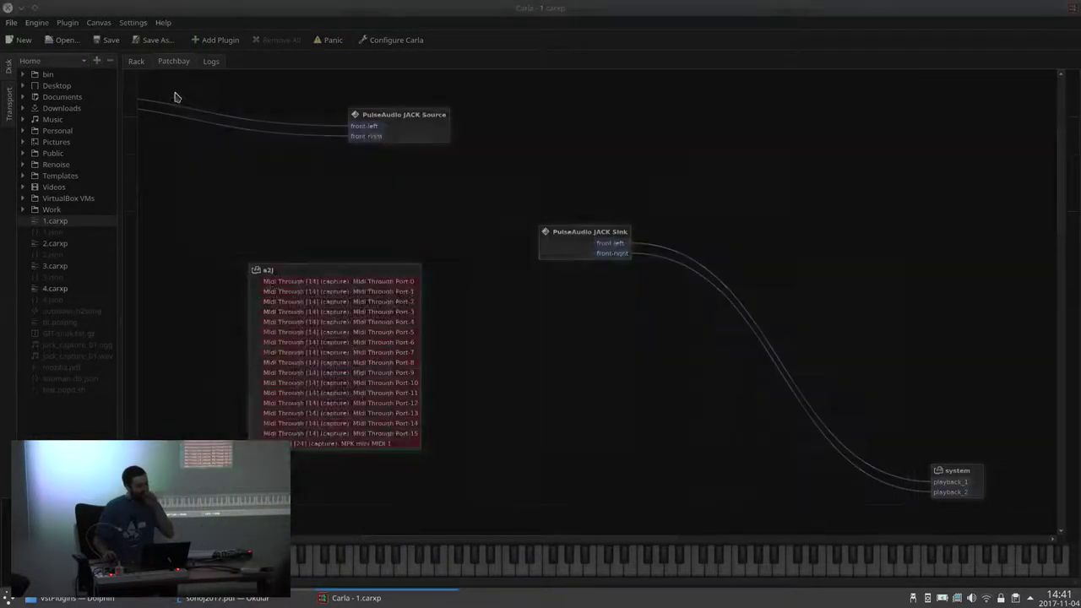
# Step: Look over the external clients in the patchbay, the rack and the transport controls
pyautogui.moveTo(259, 225); pyautogui.dragTo(471, 222)
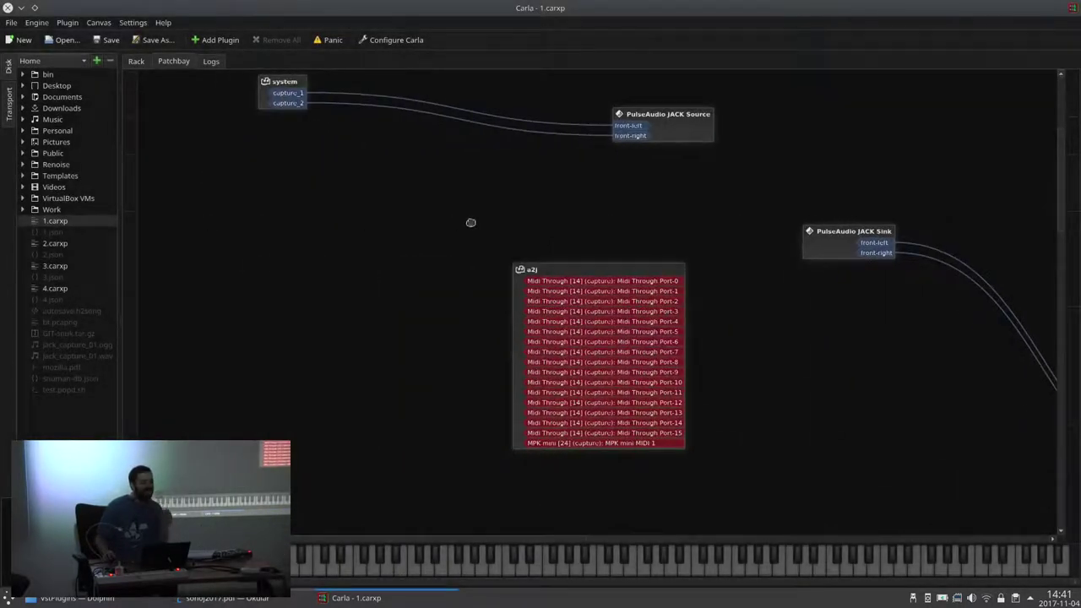
pyautogui.click(136, 62)
pyautogui.click(10, 103)
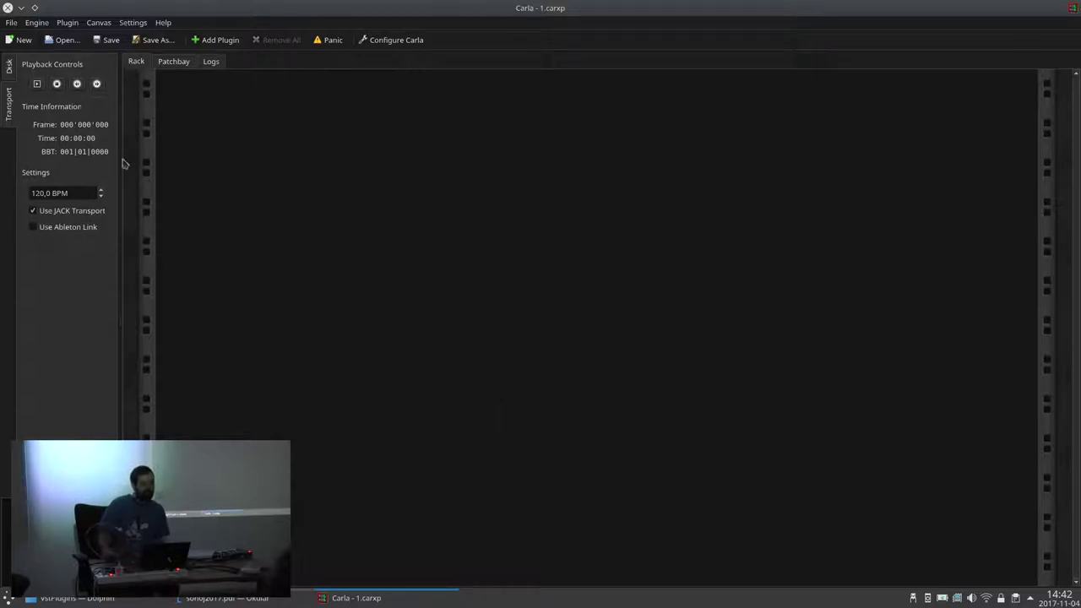
# Step: Load the 1.carxp project from the file browser and view it in the patchbay
pyautogui.click(8, 65)
pyautogui.doubleClick(55, 221)
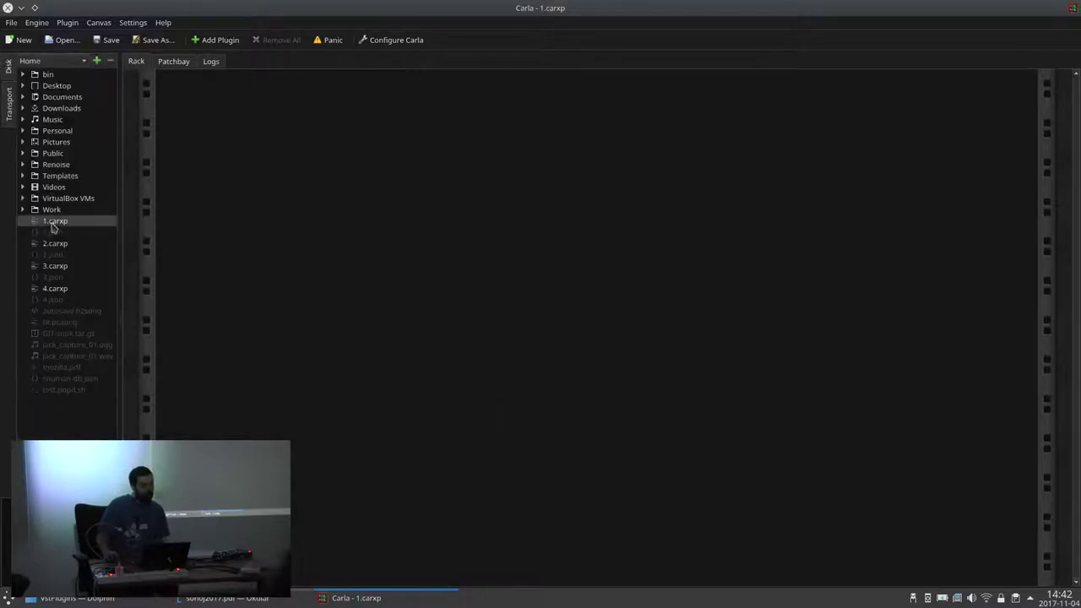
pyautogui.click(172, 62)
pyautogui.moveTo(599, 302); pyautogui.dragTo(490, 272)
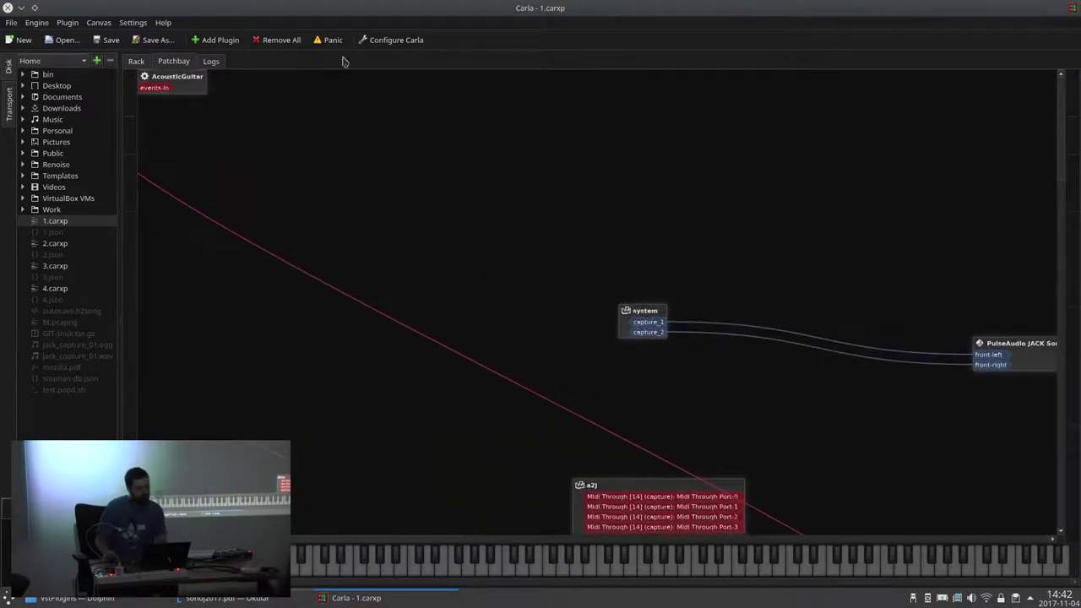
# Step: Check the process mode in the engine settings and agree to remove the loaded plugins so the engine can stop
pyautogui.click(376, 40)
pyautogui.click(427, 203)
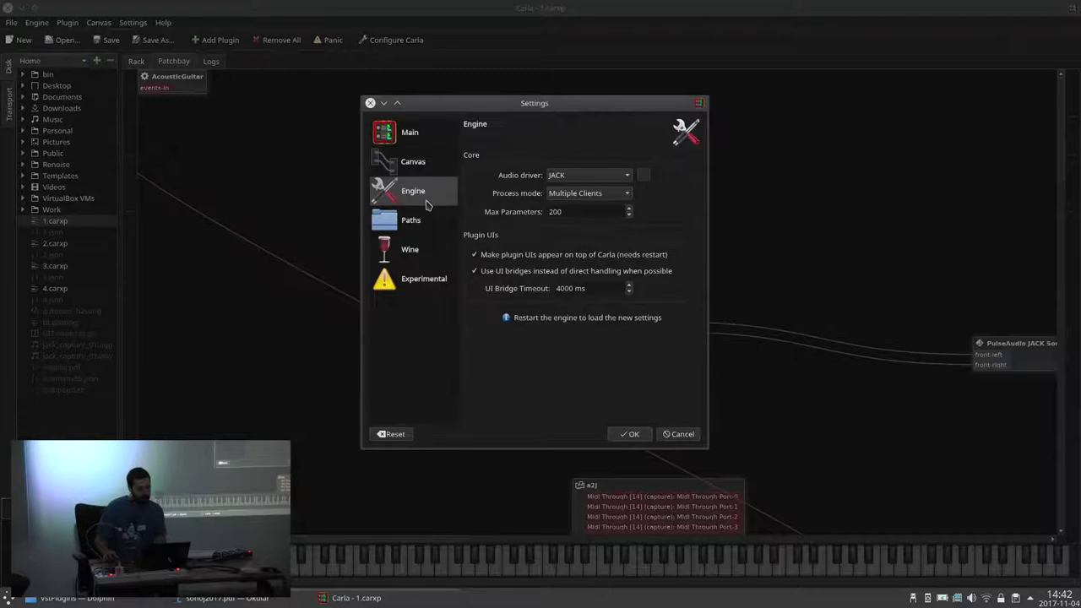
pyautogui.click(571, 196)
pyautogui.click(574, 194)
pyautogui.click(675, 433)
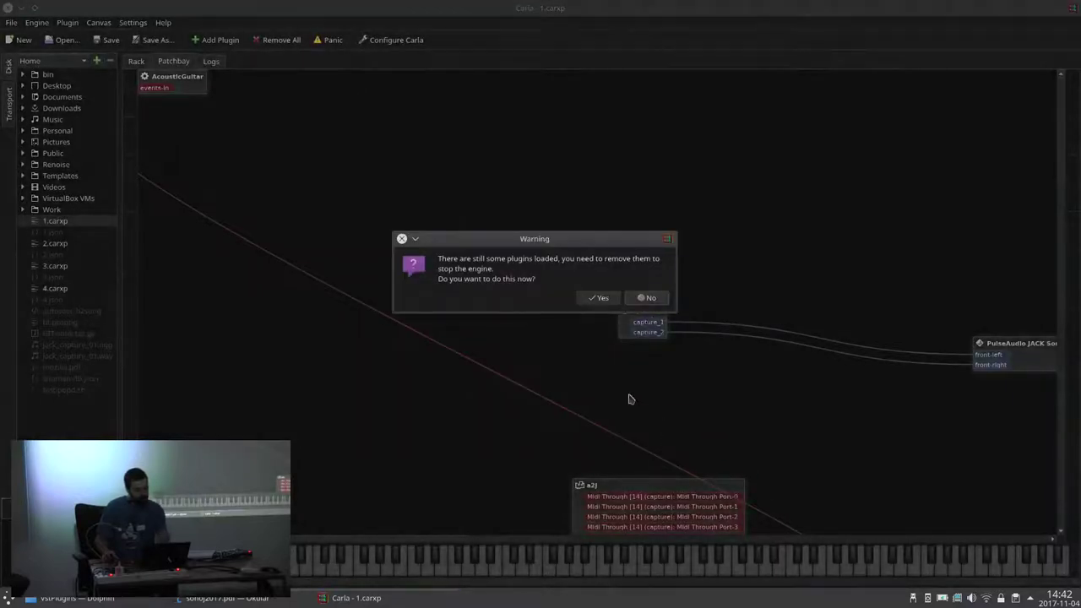
pyautogui.click(600, 299)
# Step: Load the 1.carxp project again and look over its plugin chain in the patchbay
pyautogui.click(7, 114)
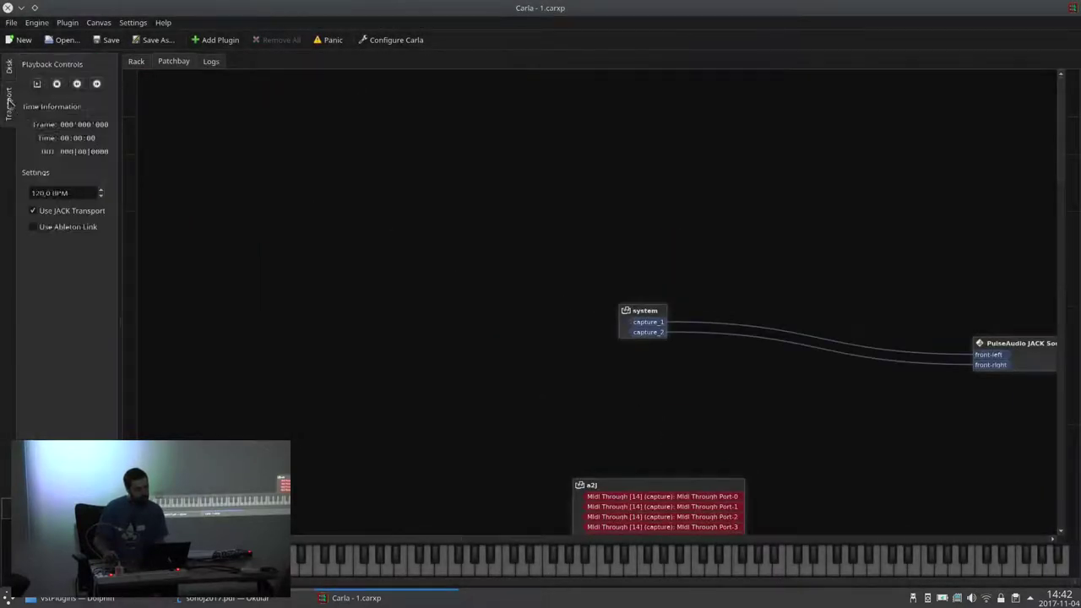
pyautogui.click(9, 69)
pyautogui.doubleClick(70, 220)
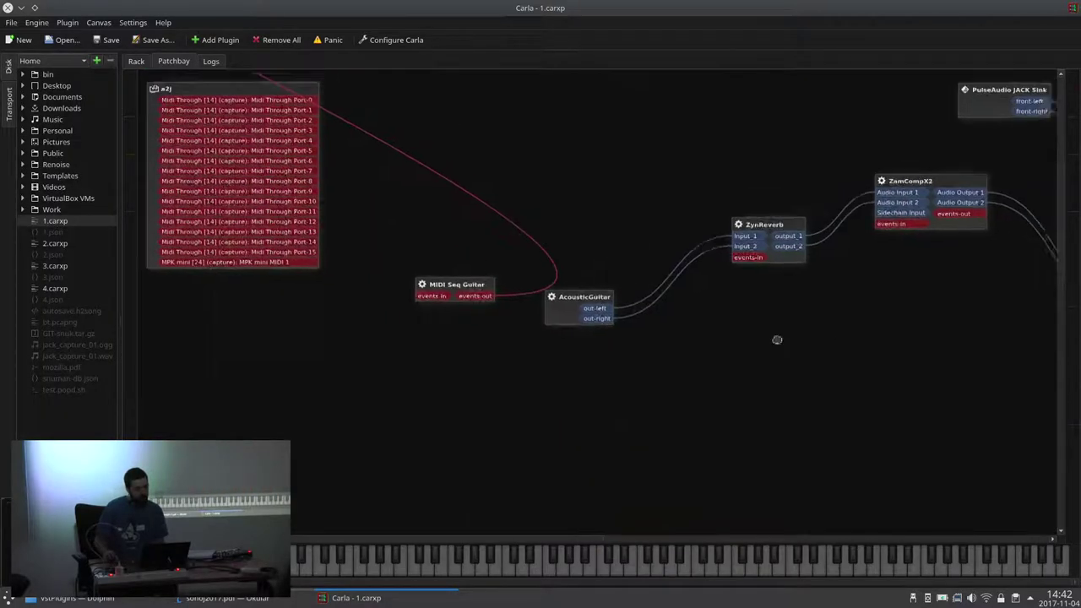
pyautogui.moveTo(554, 229); pyautogui.dragTo(443, 211)
# Step: Move the AcousticGuitar events-in box across the patchbay canvas to beside the a2j box
pyautogui.rightClick(208, 84)
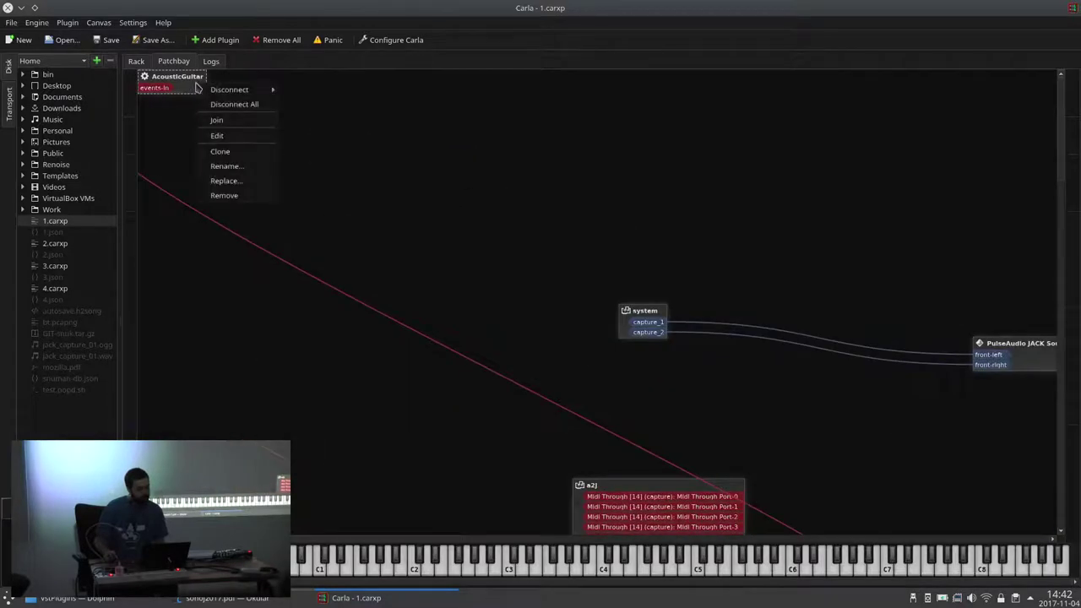
pyautogui.press('Escape')
pyautogui.moveTo(1047, 531); pyautogui.dragTo(485, 295)
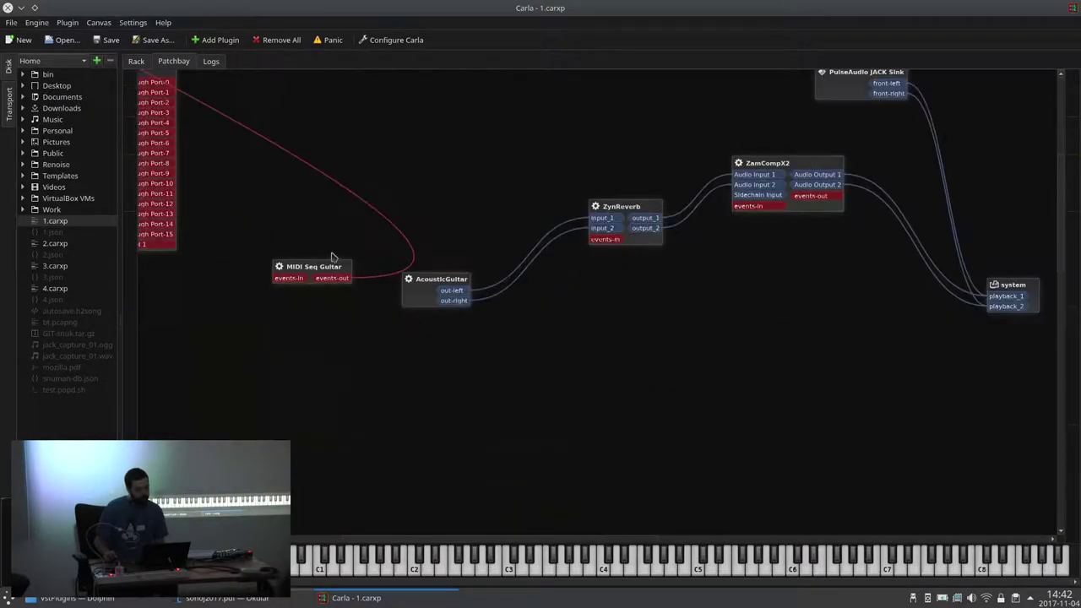
pyautogui.moveTo(289, 211); pyautogui.dragTo(861, 447)
pyautogui.scroll(5, 350, 259)
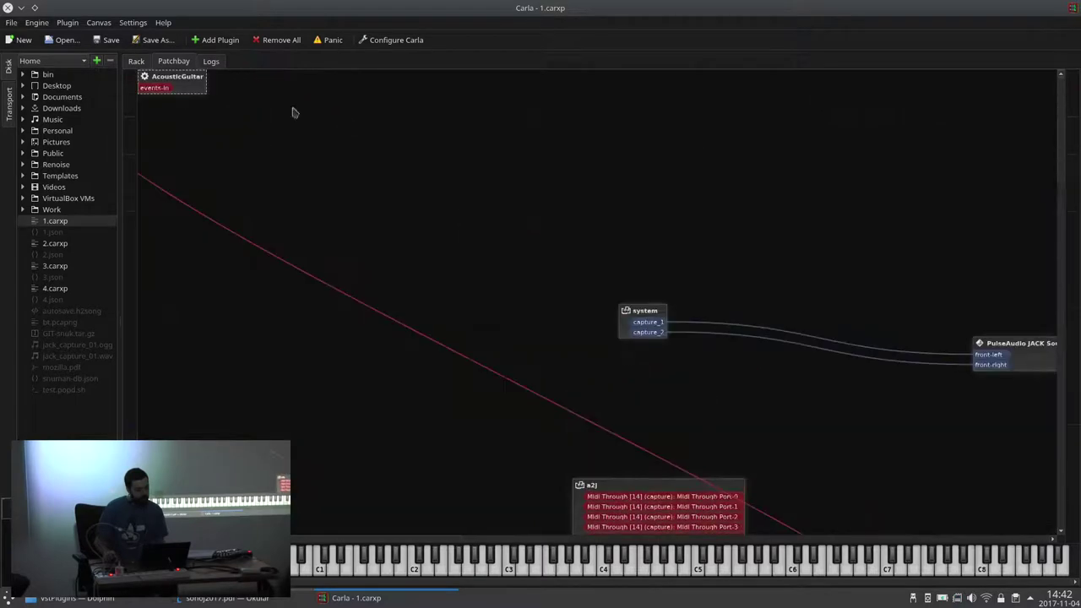
pyautogui.moveTo(203, 85); pyautogui.dragTo(947, 477)
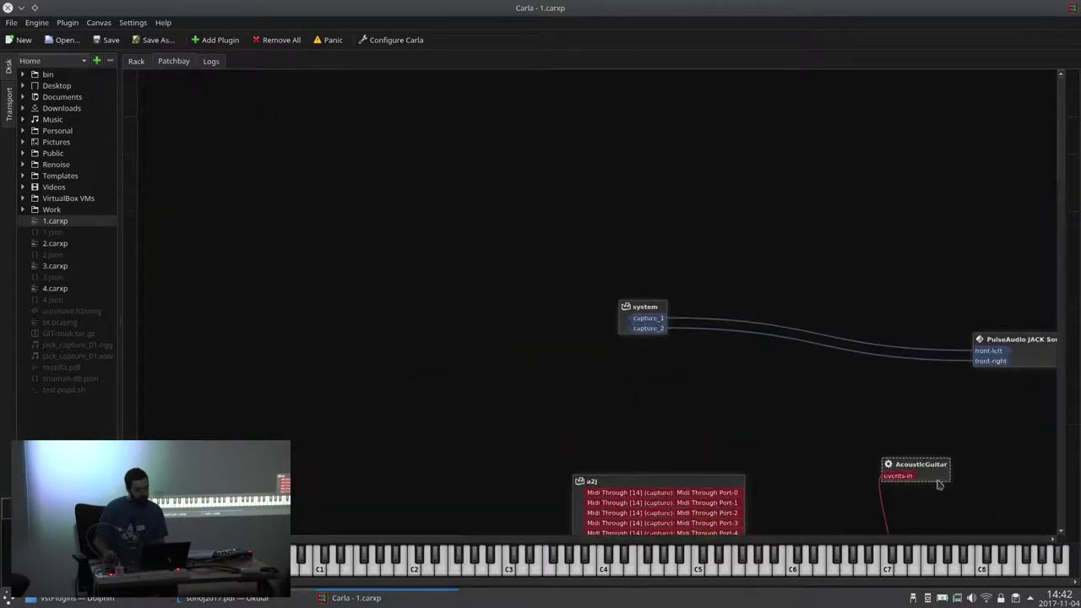
# Step: Join the split AcousticGuitar box in the patchbay back into a single box
pyautogui.rightClick(933, 478)
pyautogui.click(951, 513)
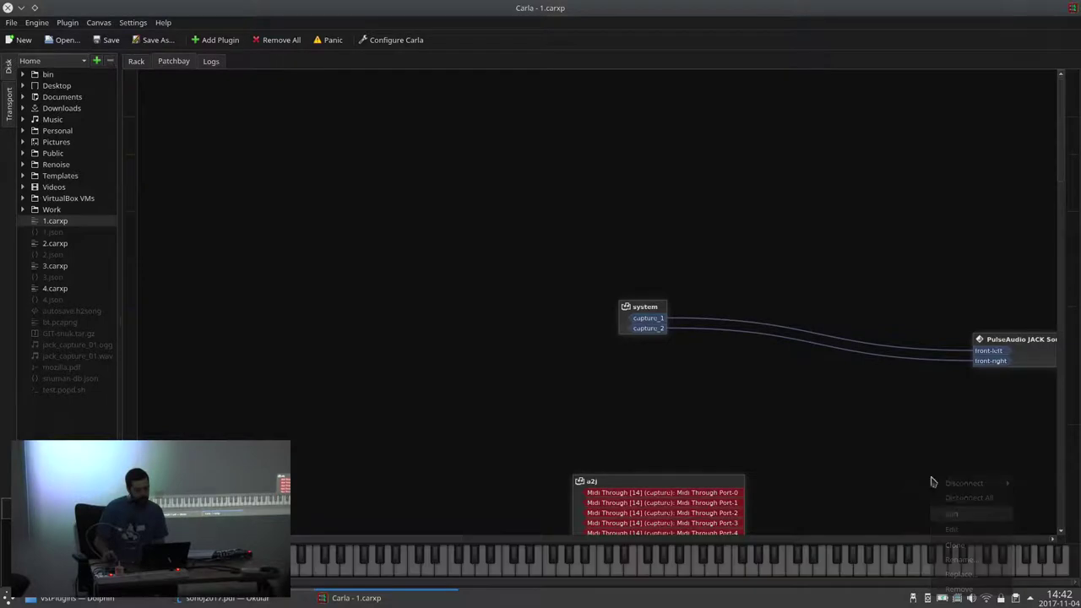
pyautogui.click(506, 254)
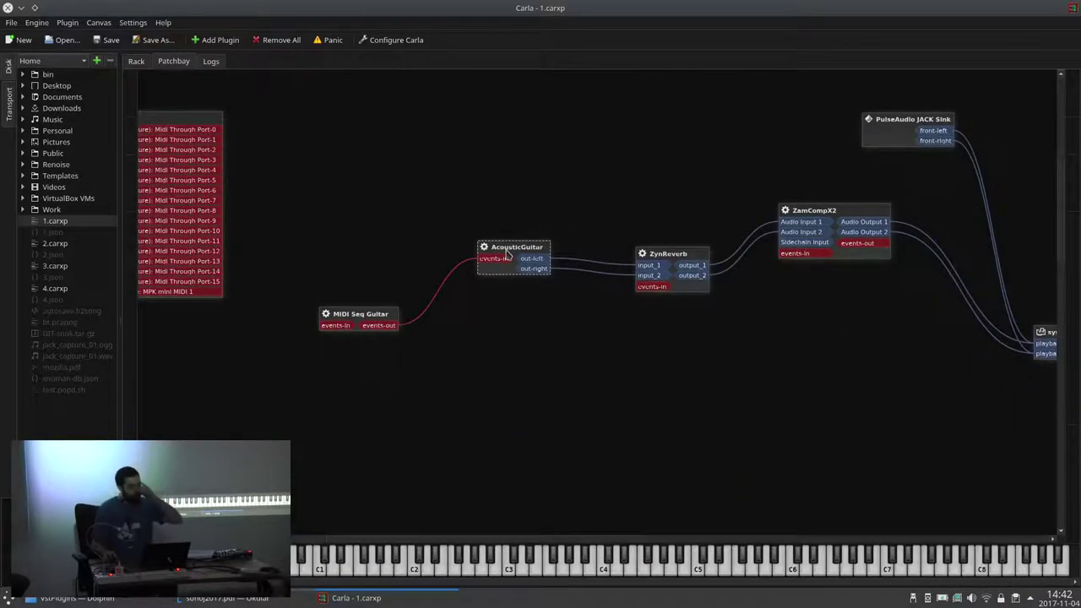
# Step: Remove all loaded plugins and look at the sound kits offered for adding
pyautogui.click(267, 40)
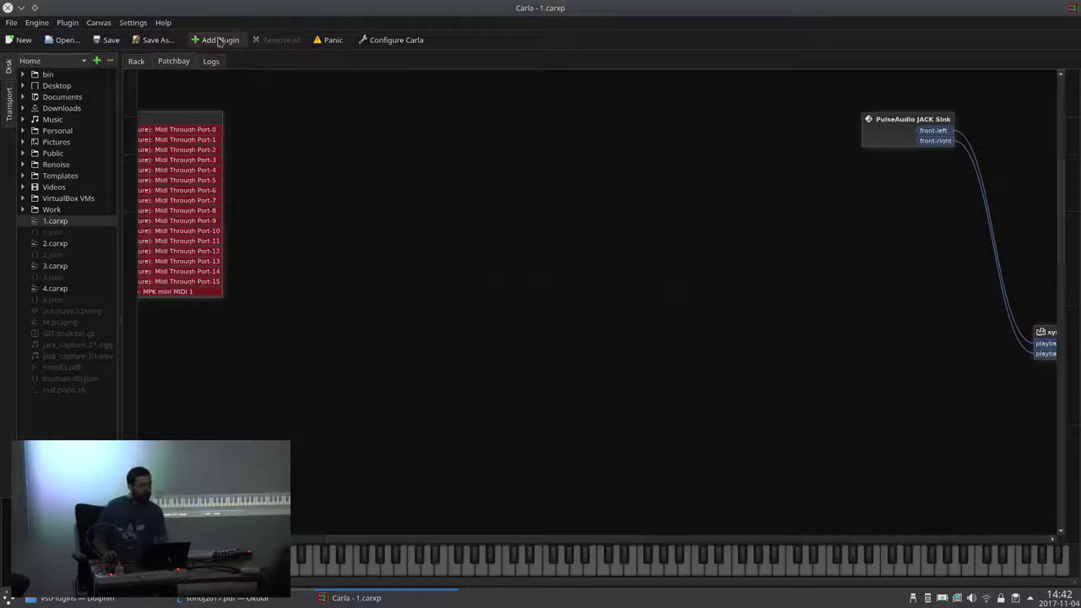
pyautogui.click(218, 40)
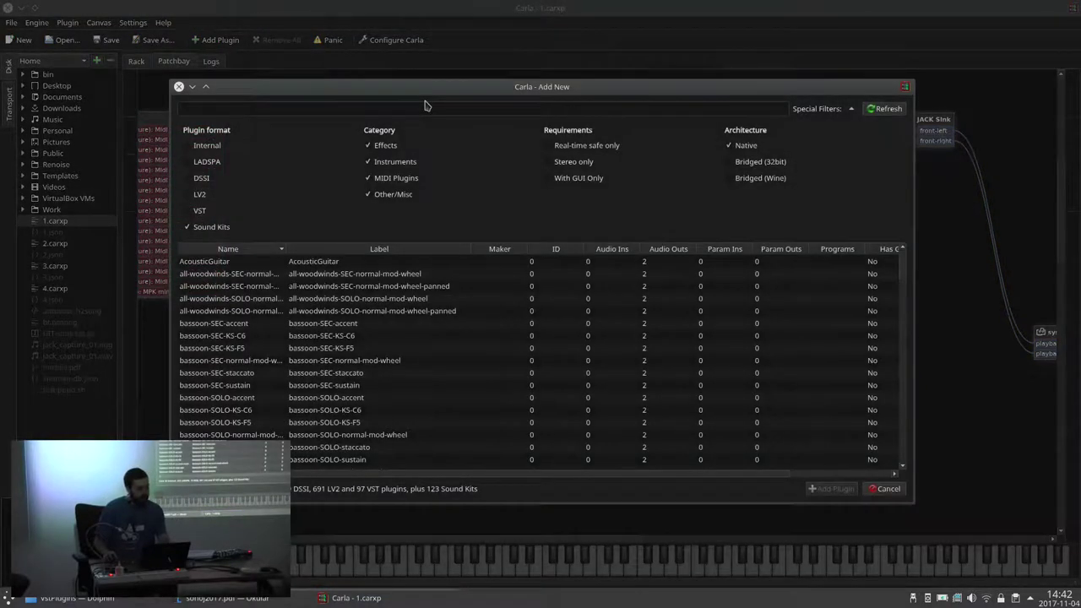
pyautogui.press('Escape')
# Step: Switch to Dolphin, open Personal/Muzyks/Kits/SFZ/AcousticGuitarFREE Samples, and filter the files by "sfz"
pyautogui.hotkey('alt', 'Tab')
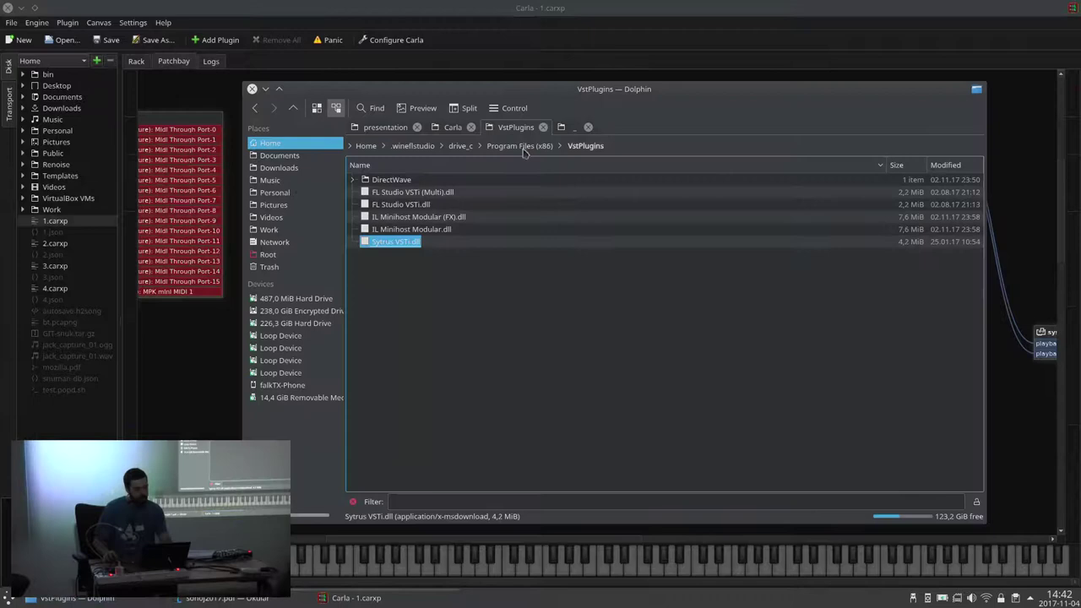
pyautogui.click(452, 126)
pyautogui.click(385, 127)
pyautogui.click(282, 205)
pyautogui.click(275, 193)
pyautogui.click(384, 193)
pyautogui.click(379, 189)
pyautogui.click(378, 181)
pyautogui.click(429, 179)
pyautogui.scroll(-6, 439, 481)
pyautogui.click(441, 501)
pyautogui.write('sfz')
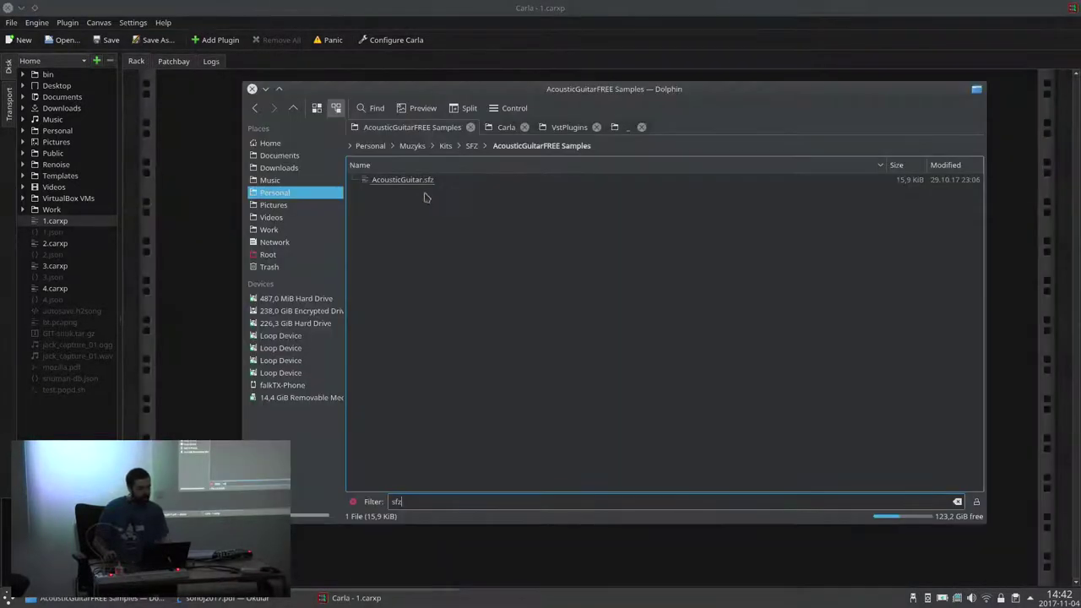
# Step: Load AcousticGuitar.sfz from Dolphin into Carla's rack and reposition its box in the patchbay closer to the system box
pyautogui.moveTo(402, 180); pyautogui.dragTo(169, 195)
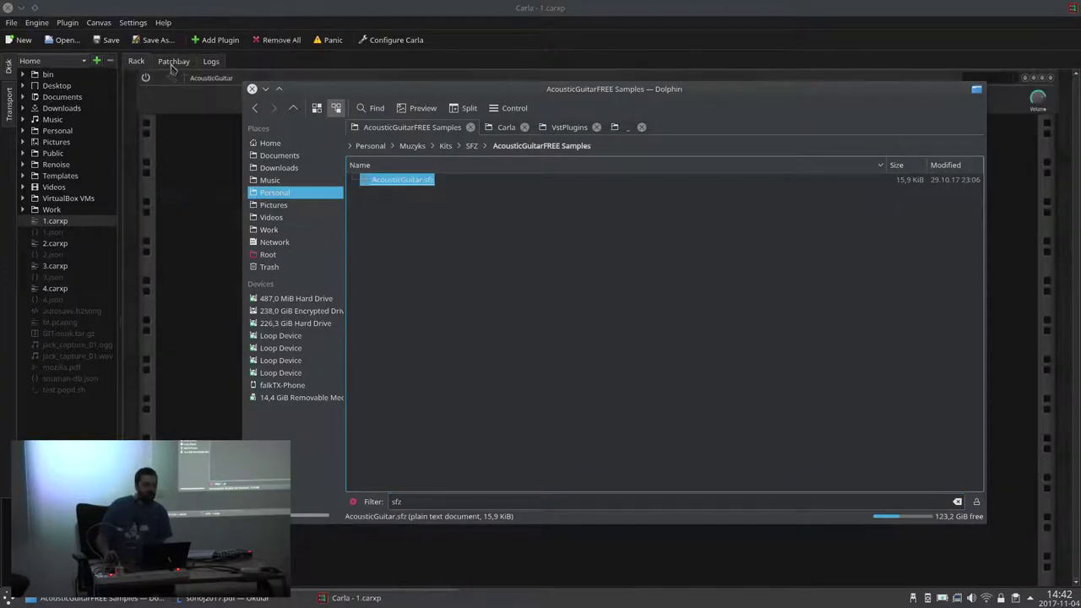
pyautogui.click(172, 66)
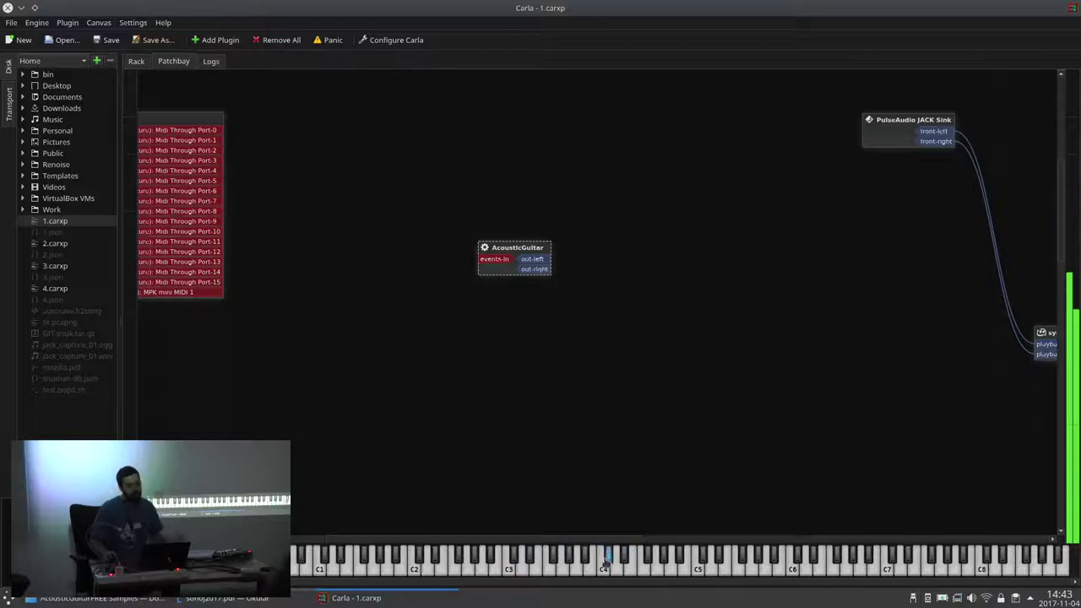
pyautogui.moveTo(548, 253); pyautogui.dragTo(700, 272)
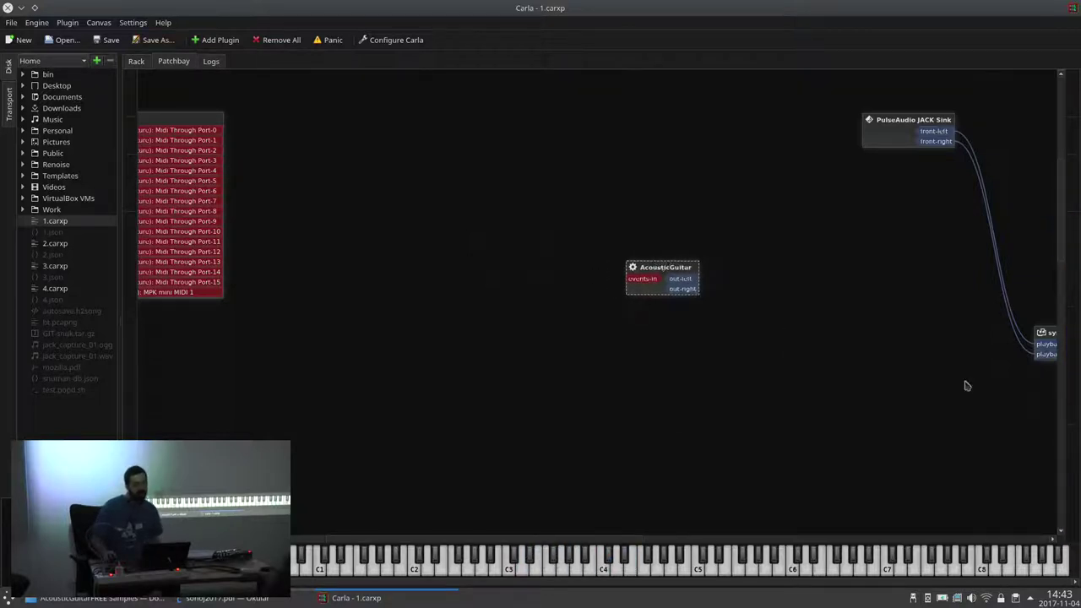
# Step: Connect AcousticGuitar's out-left and out-right to the system's playback_1 and playback_2, and play test notes on the virtual keyboard
pyautogui.moveTo(965, 379); pyautogui.dragTo(802, 369)
pyautogui.moveTo(522, 273)
pyautogui.mouseDown()
pyautogui.moveTo(887, 331)
pyautogui.moveTo(535, 279)
pyautogui.mouseUp()
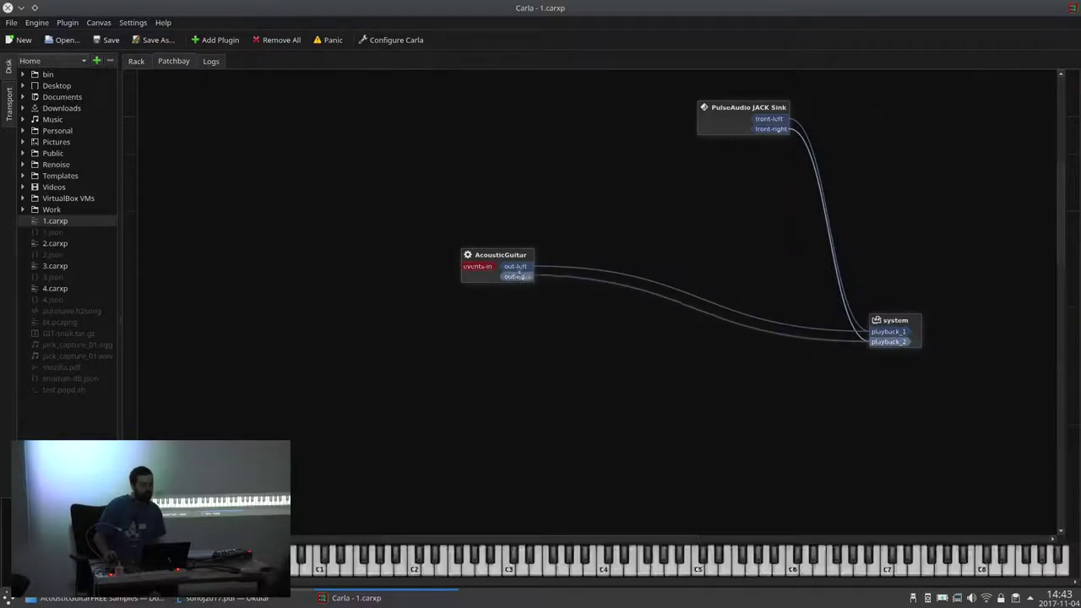
pyautogui.click(544, 570)
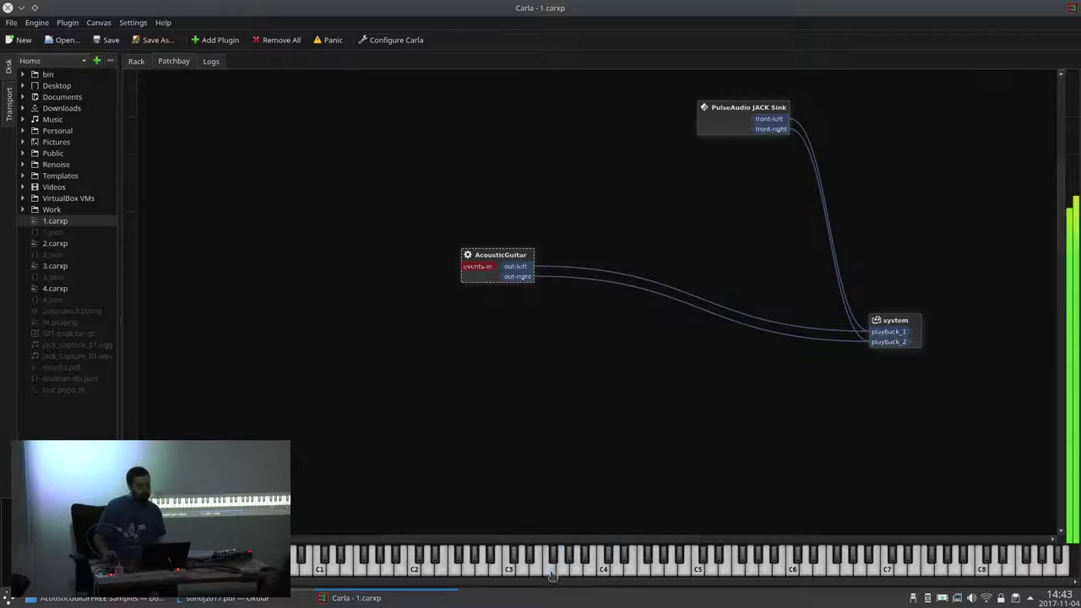
# Step: Move the a2j box nearer to AcousticGuitar and connect its MPK mini MIDI 1 port to AcousticGuitar's events-in
pyautogui.moveTo(337, 370); pyautogui.dragTo(559, 370)
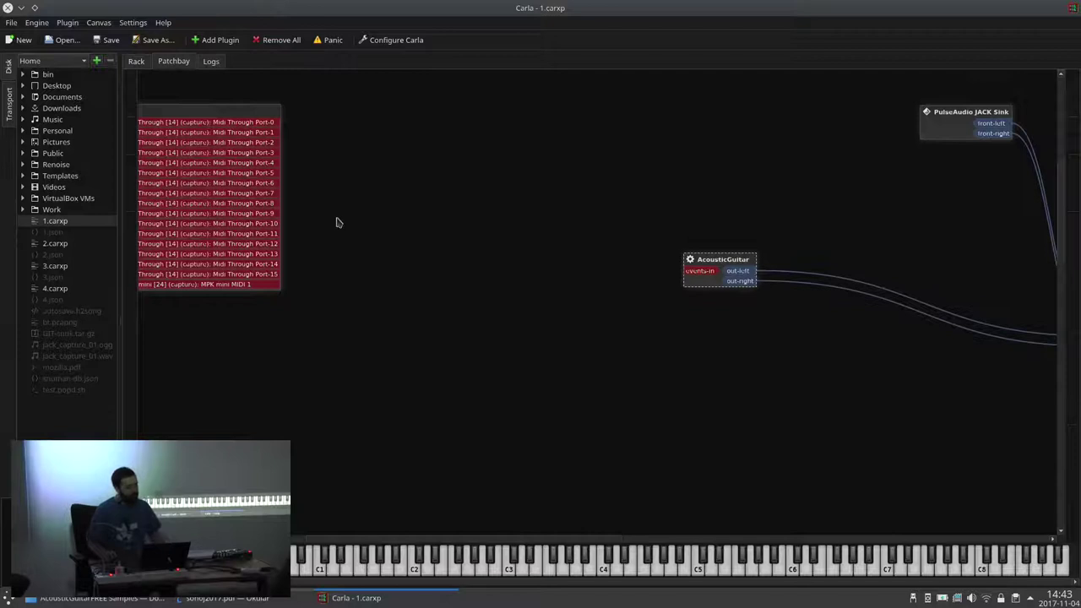
pyautogui.moveTo(312, 100); pyautogui.dragTo(454, 107)
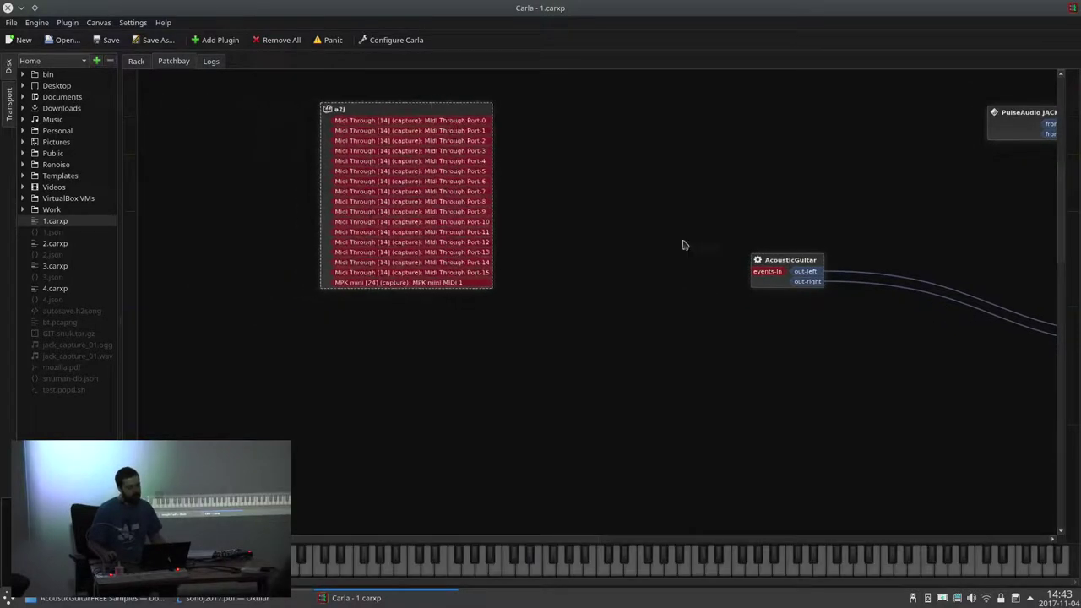
pyautogui.moveTo(394, 293); pyautogui.dragTo(671, 282)
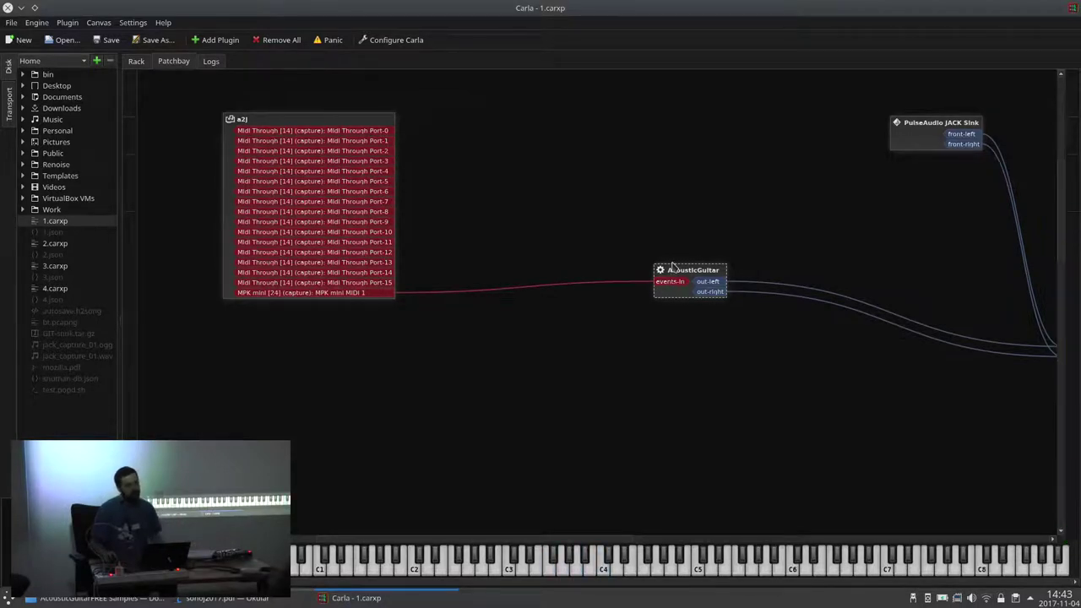
# Step: Add the internal ZynReverb plugin by searching for "rev", and place its box between AcousticGuitar and the system box
pyautogui.moveTo(730, 392); pyautogui.dragTo(439, 398)
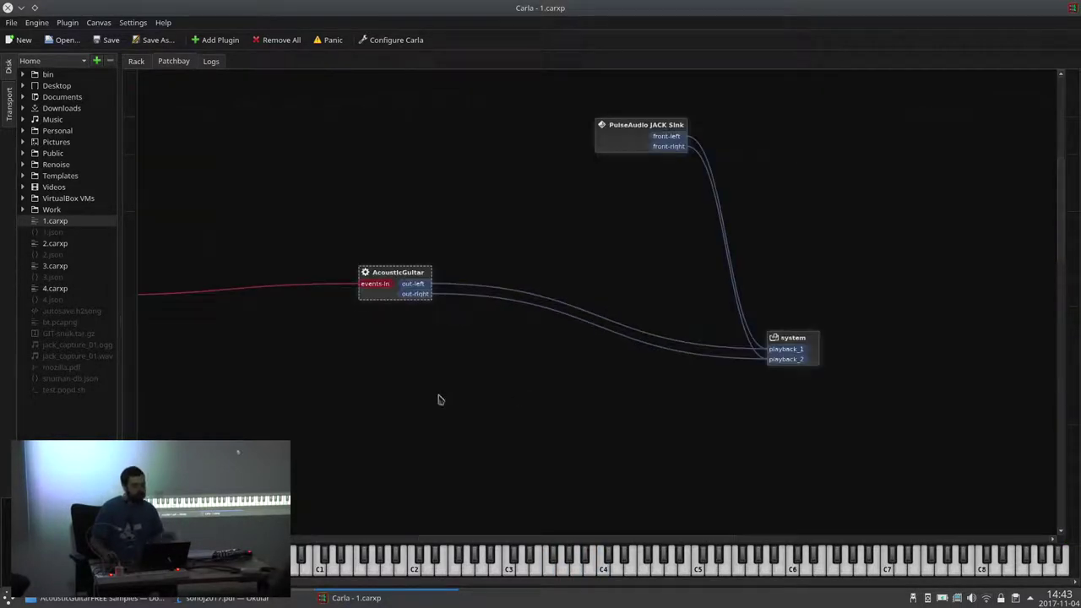
pyautogui.click(221, 40)
pyautogui.write('rev')
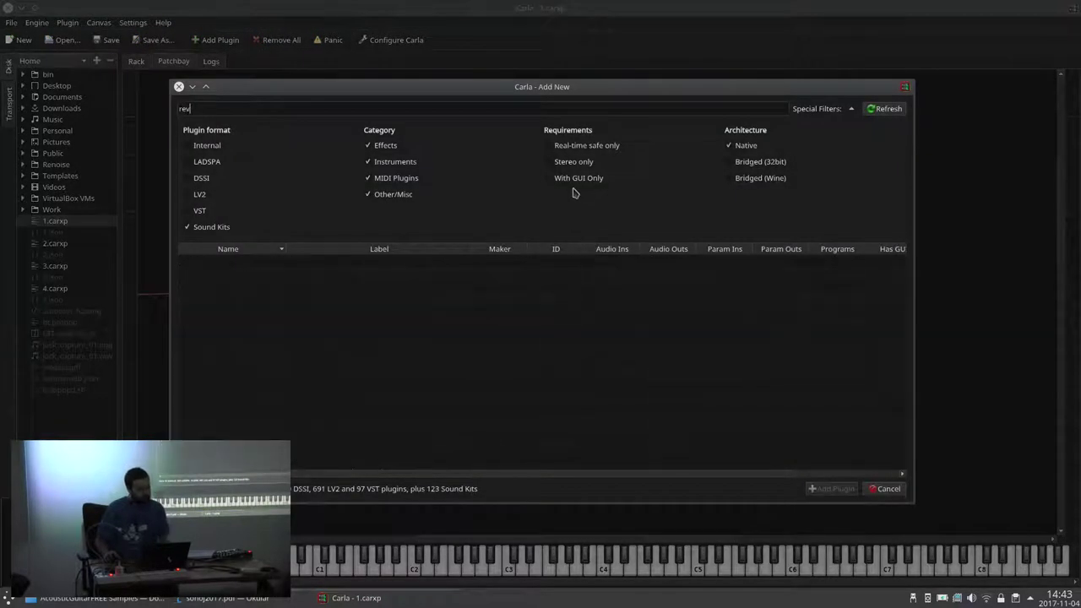
pyautogui.click(205, 147)
pyautogui.click(211, 258)
pyautogui.doubleClick(211, 258)
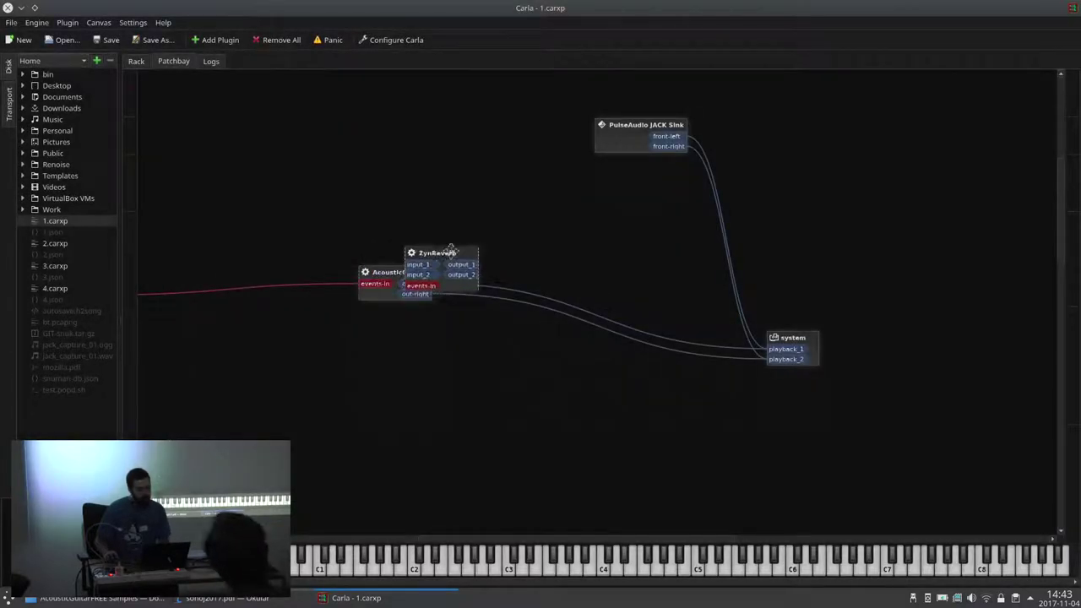
pyautogui.moveTo(450, 247); pyautogui.dragTo(559, 243)
# Step: Disconnect AcousticGuitar's outputs from the system box and route both through ZynReverb to playback_1 and playback_2
pyautogui.rightClick(432, 284)
pyautogui.click(463, 304)
pyautogui.moveTo(413, 283); pyautogui.dragTo(785, 361)
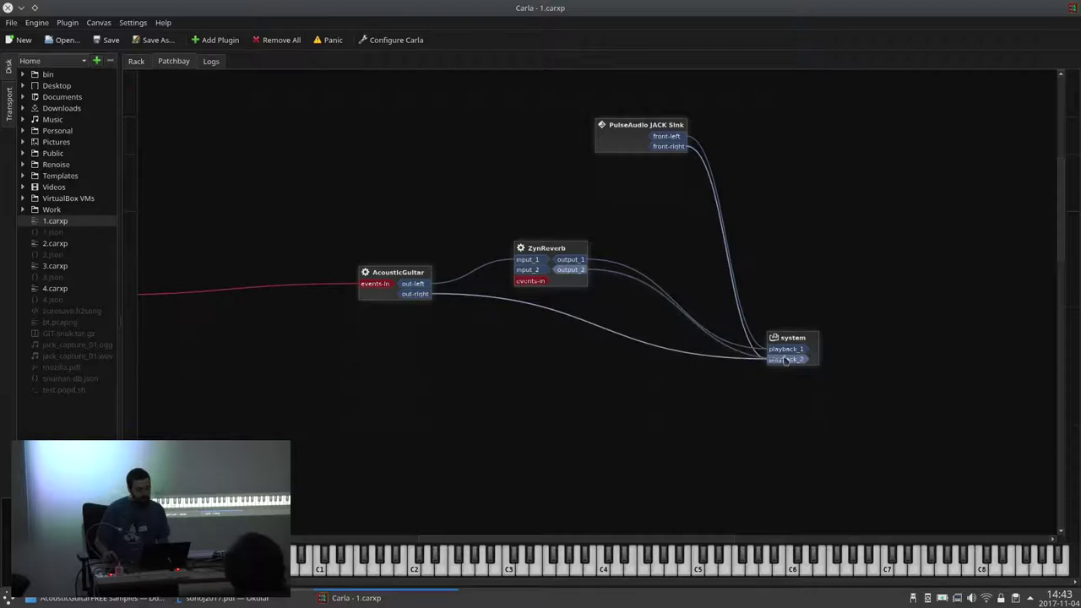
pyautogui.rightClick(422, 288)
pyautogui.click(415, 295)
pyautogui.rightClick(412, 294)
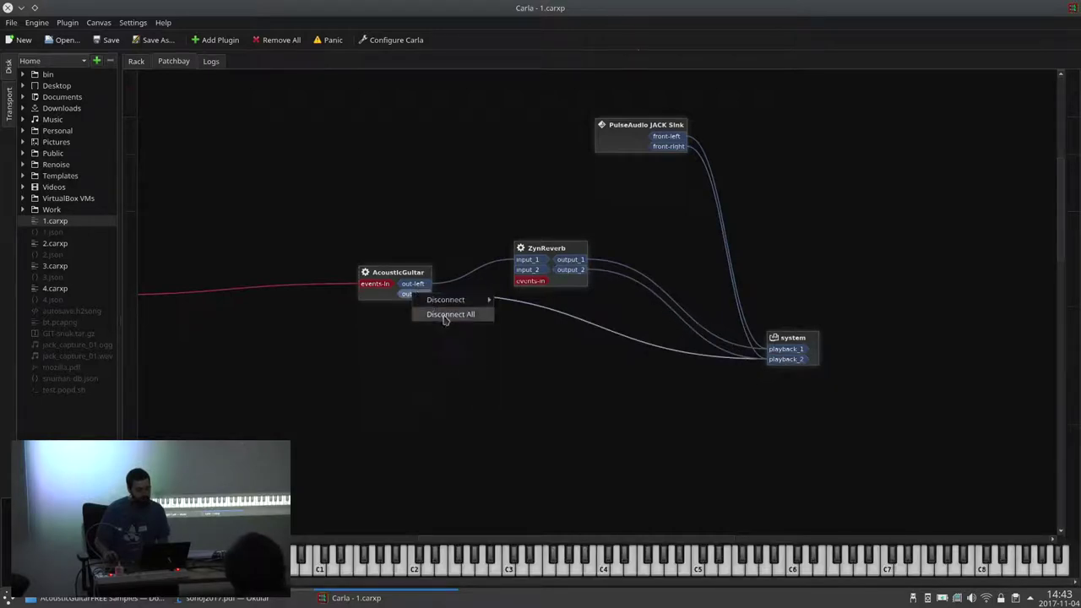
pyautogui.doubleClick(417, 293)
pyautogui.press('Escape')
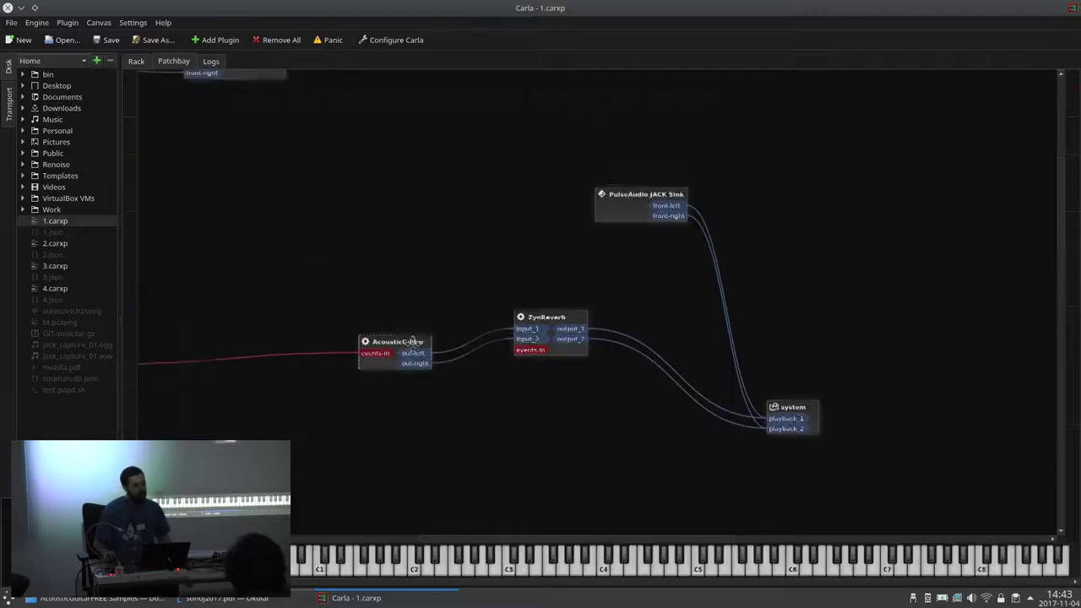
# Step: Rearrange the AcousticGuitar, ZynReverb, system and PulseAudio JACK Sink boxes to tidy the signal chain in the patchbay
pyautogui.moveTo(369, 405); pyautogui.dragTo(608, 439)
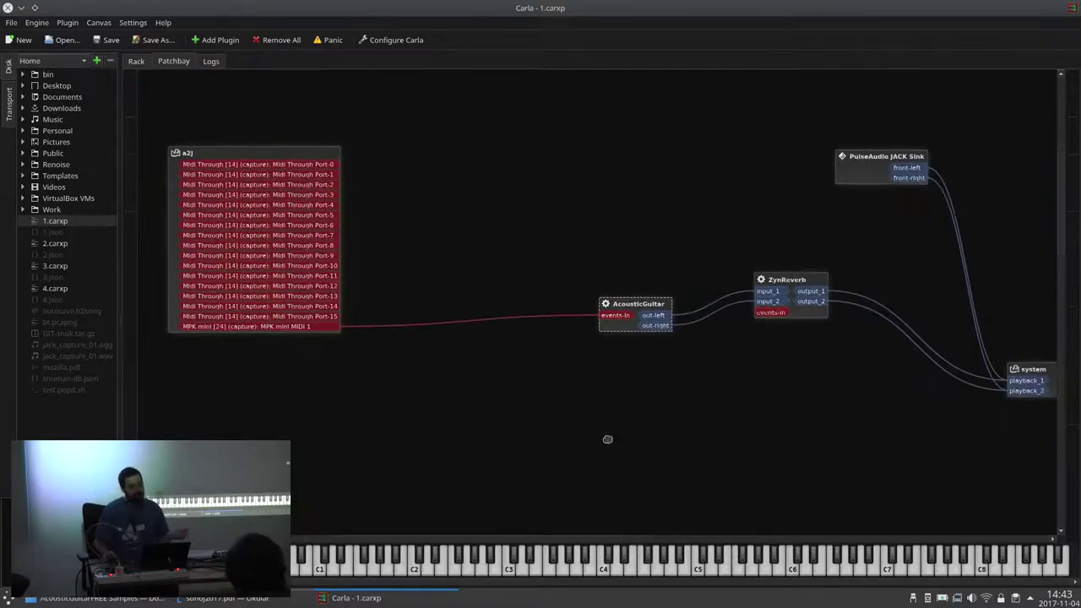
pyautogui.click(290, 329)
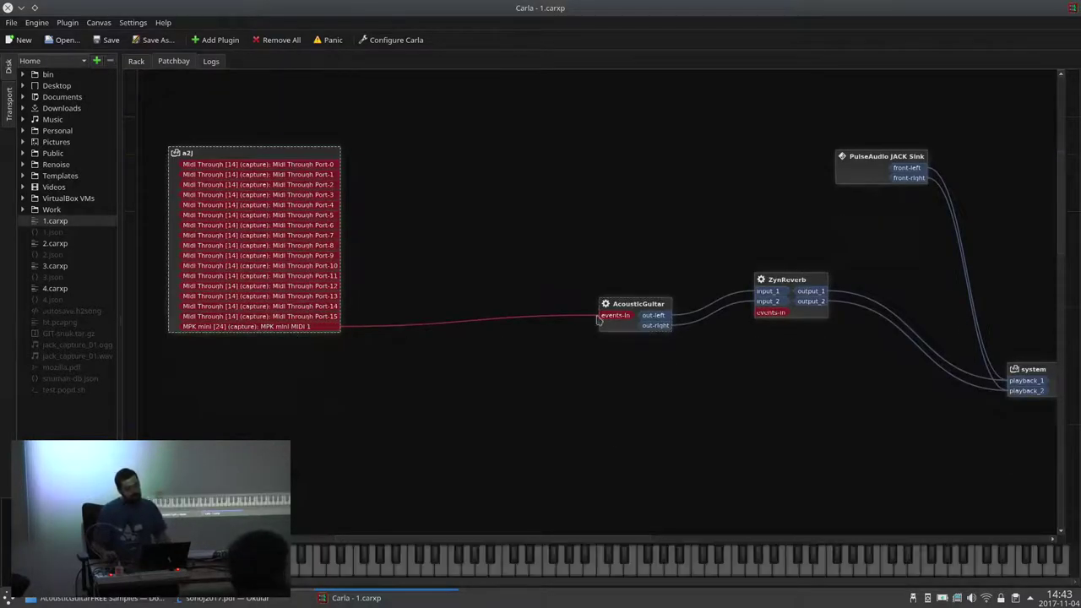
pyautogui.moveTo(629, 308); pyautogui.dragTo(477, 284)
pyautogui.moveTo(781, 289); pyautogui.dragTo(621, 254)
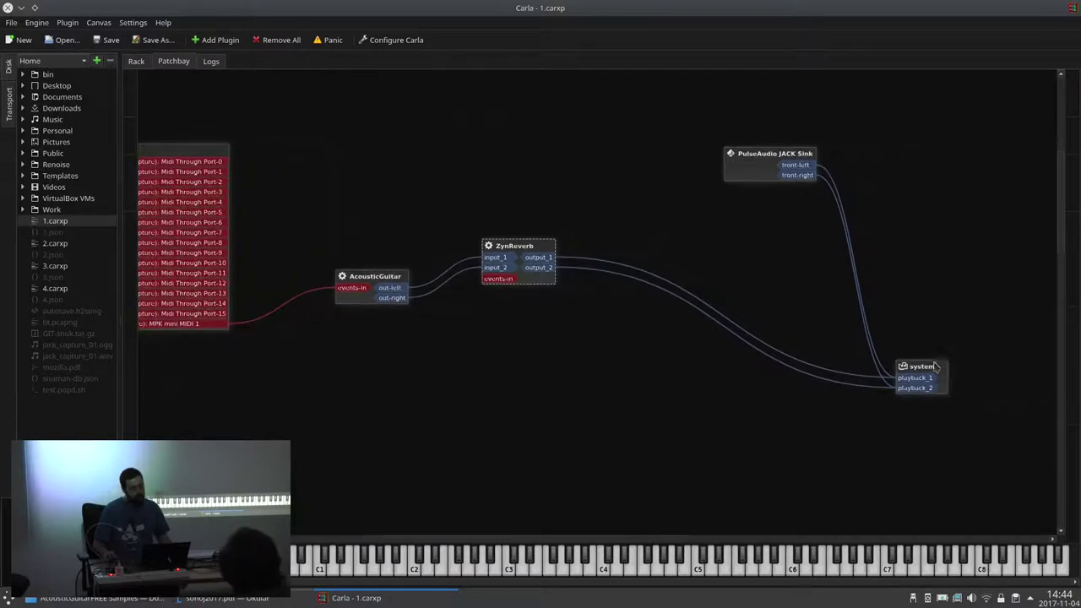
pyautogui.moveTo(935, 366); pyautogui.dragTo(963, 261)
pyautogui.moveTo(762, 165); pyautogui.dragTo(749, 165)
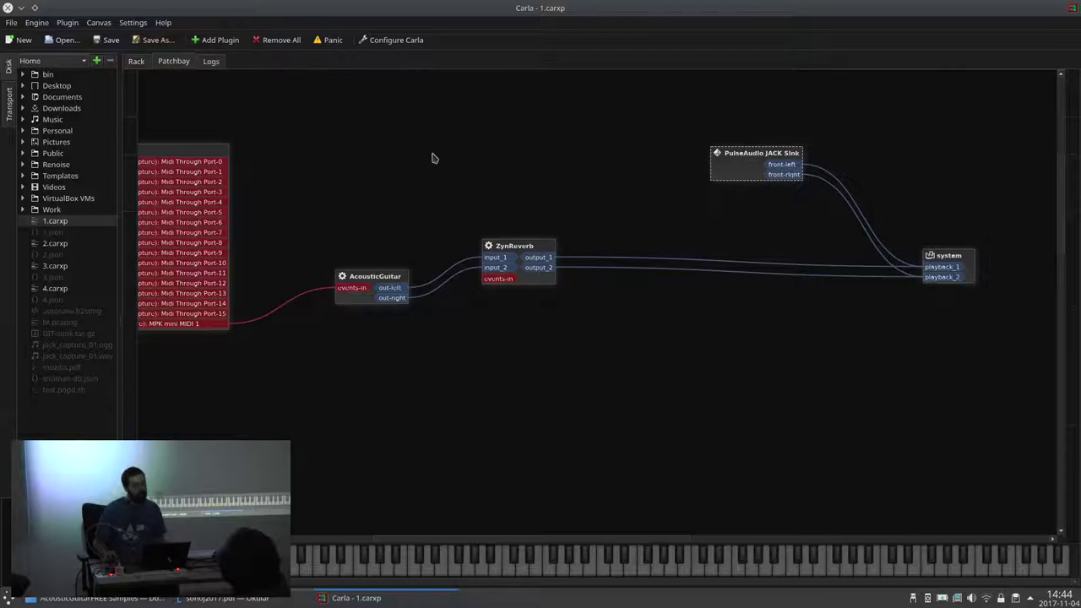
# Step: Remove all plugins and reload the 1.carxp project from the file browser
pyautogui.click(276, 39)
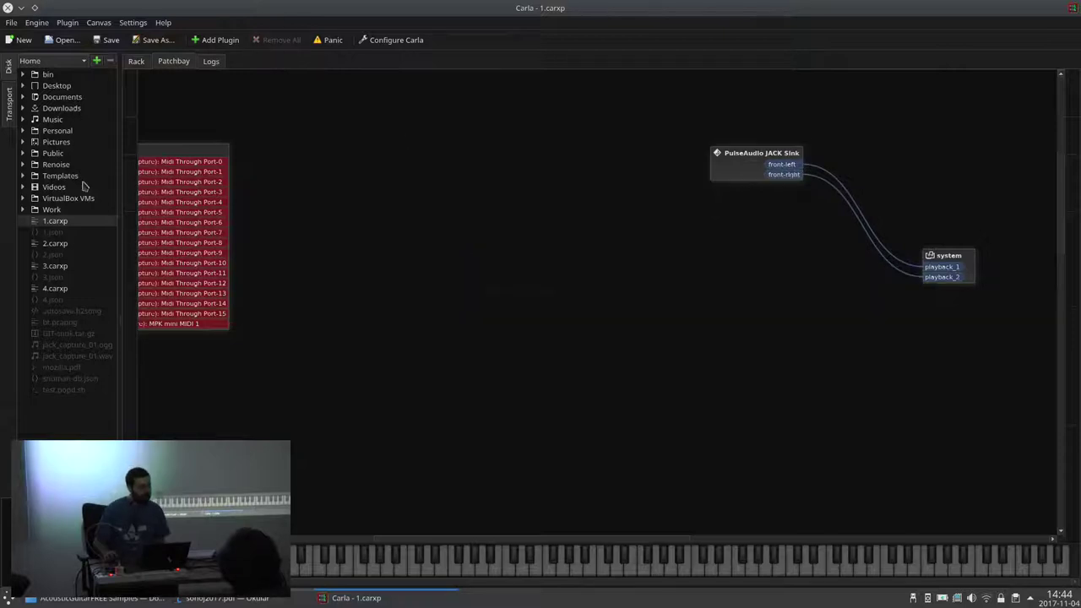
pyautogui.doubleClick(55, 222)
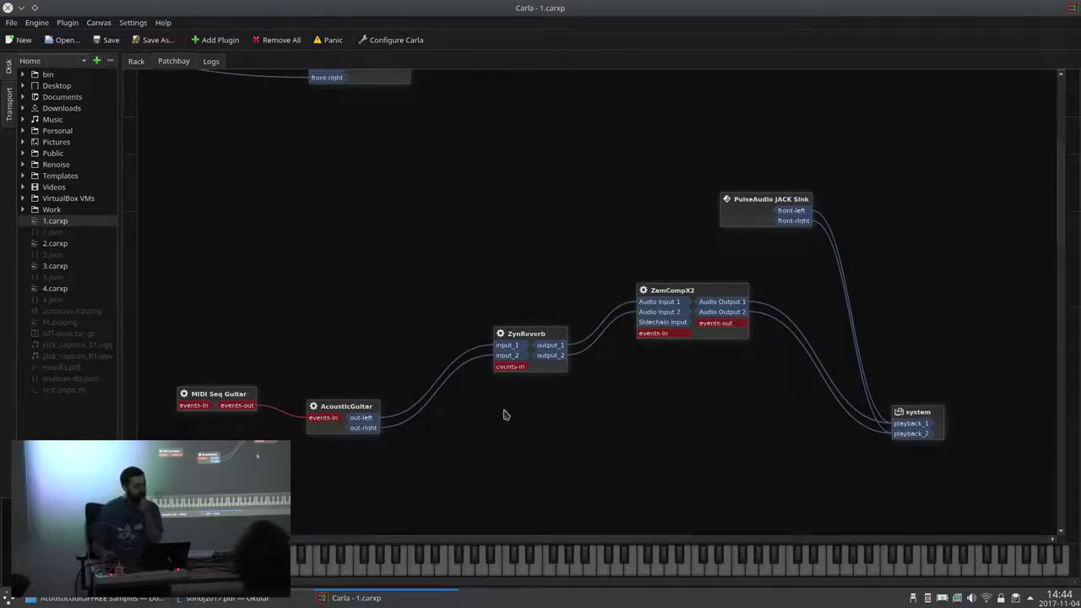
# Step: Open the MIDI Seq Guitar interface and play its pattern briefly with the transport while viewing the rack
pyautogui.doubleClick(252, 397)
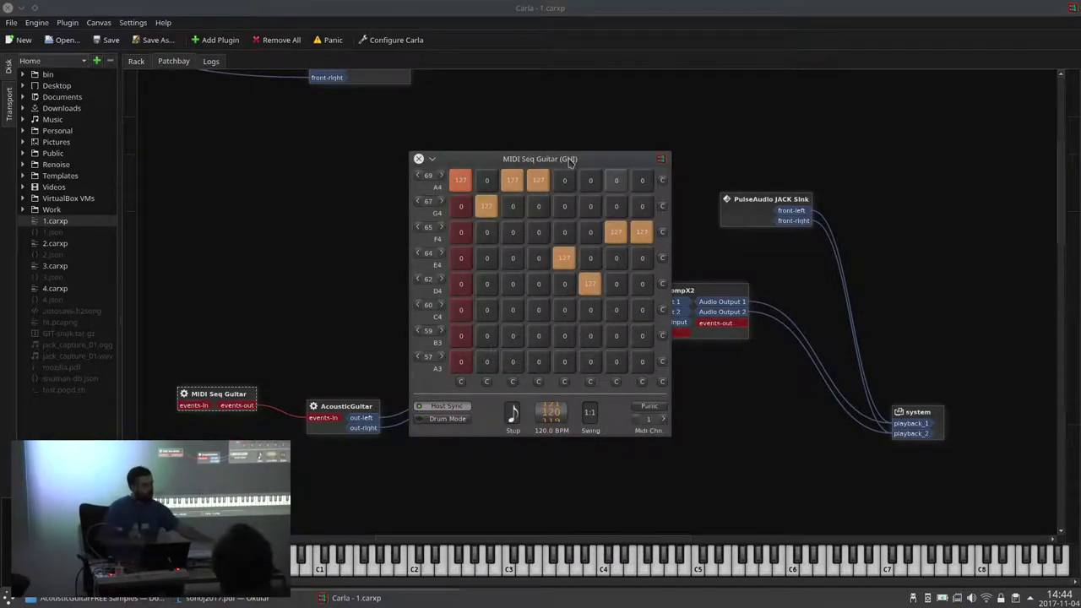
pyautogui.moveTo(549, 168); pyautogui.dragTo(826, 175)
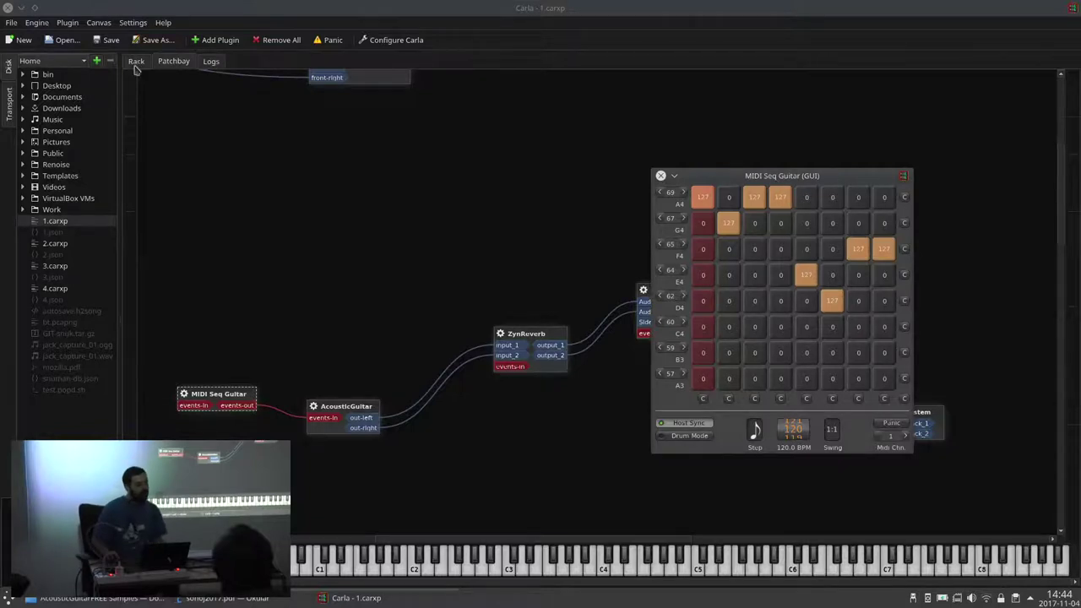
pyautogui.click(135, 63)
pyautogui.click(10, 101)
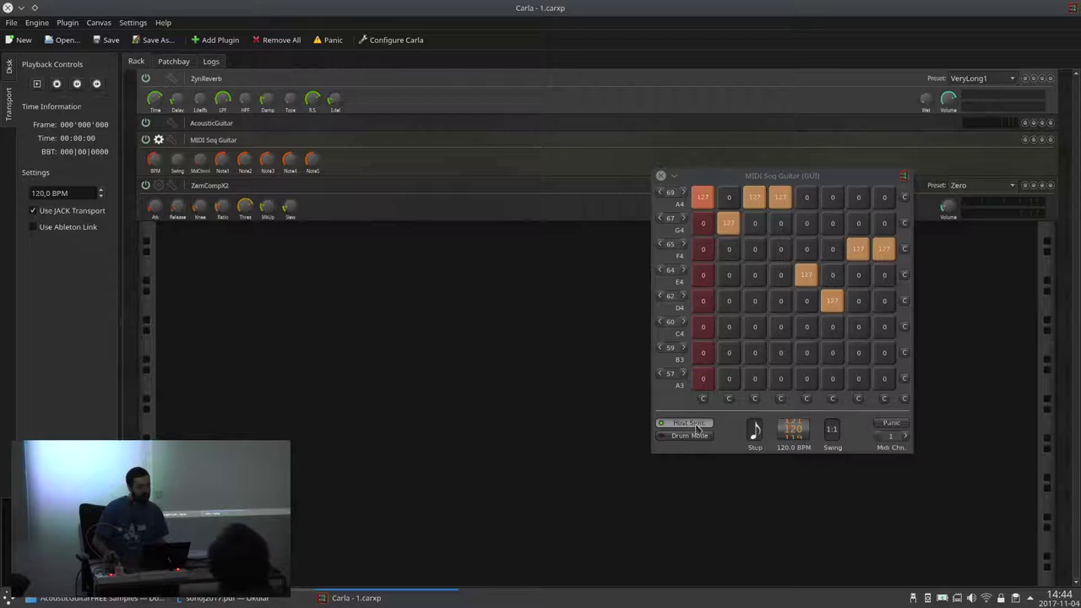
pyautogui.click(37, 85)
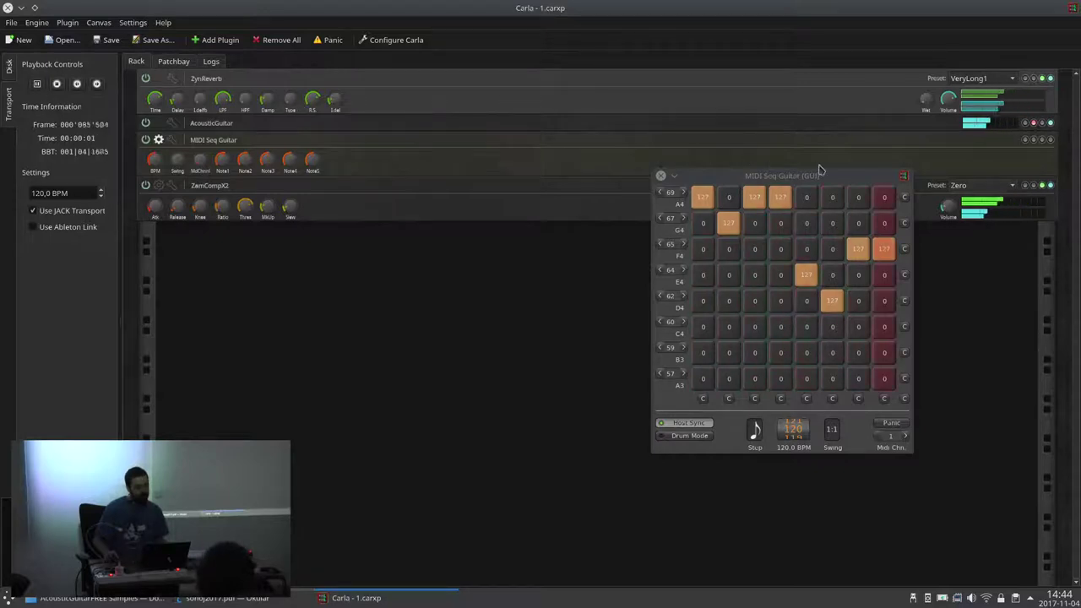
pyautogui.click(37, 85)
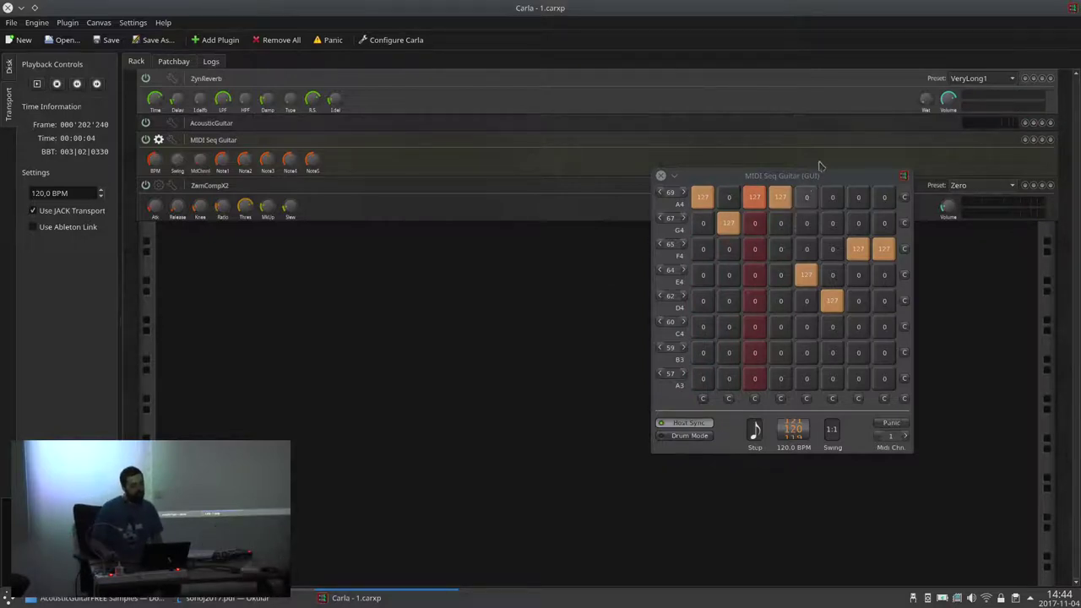
# Step: Return to the patchbay, remove all plugins, and load the 2.carxp project from the file browser
pyautogui.moveTo(807, 184); pyautogui.dragTo(586, 284)
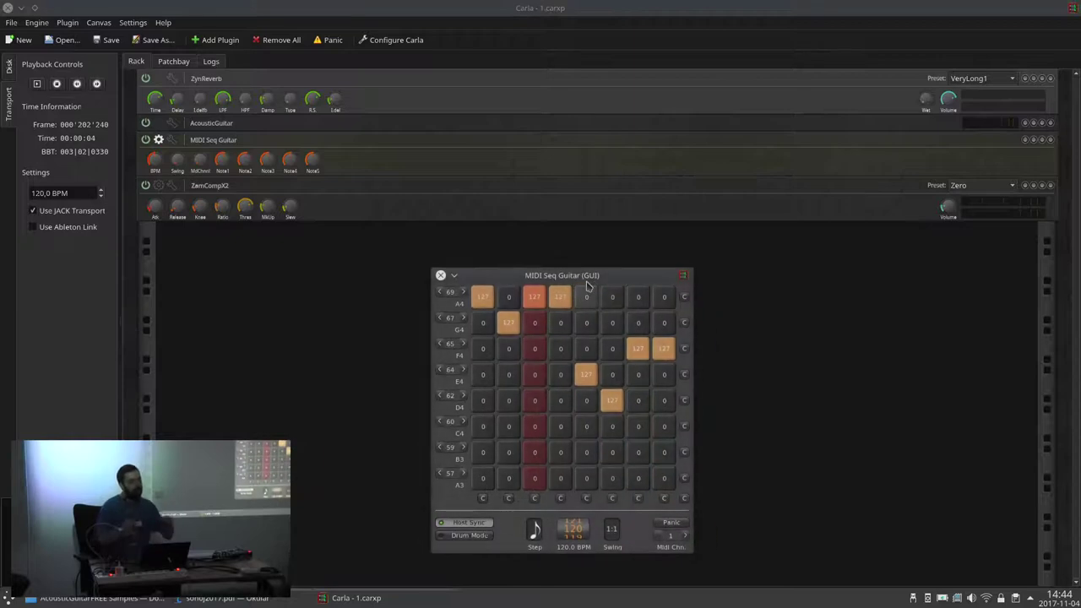
pyautogui.click(175, 62)
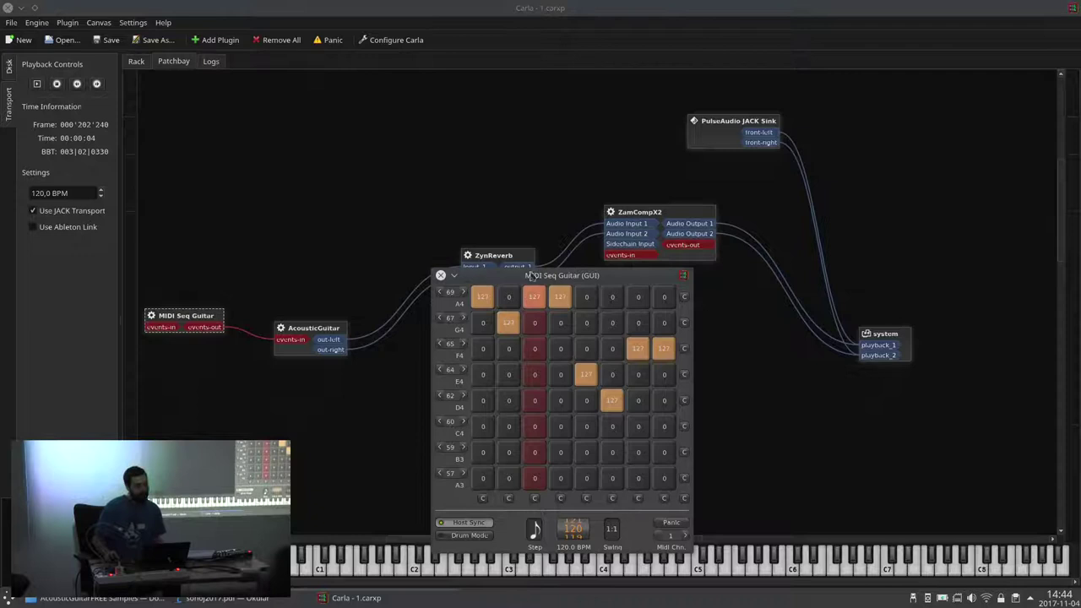
pyautogui.click(280, 39)
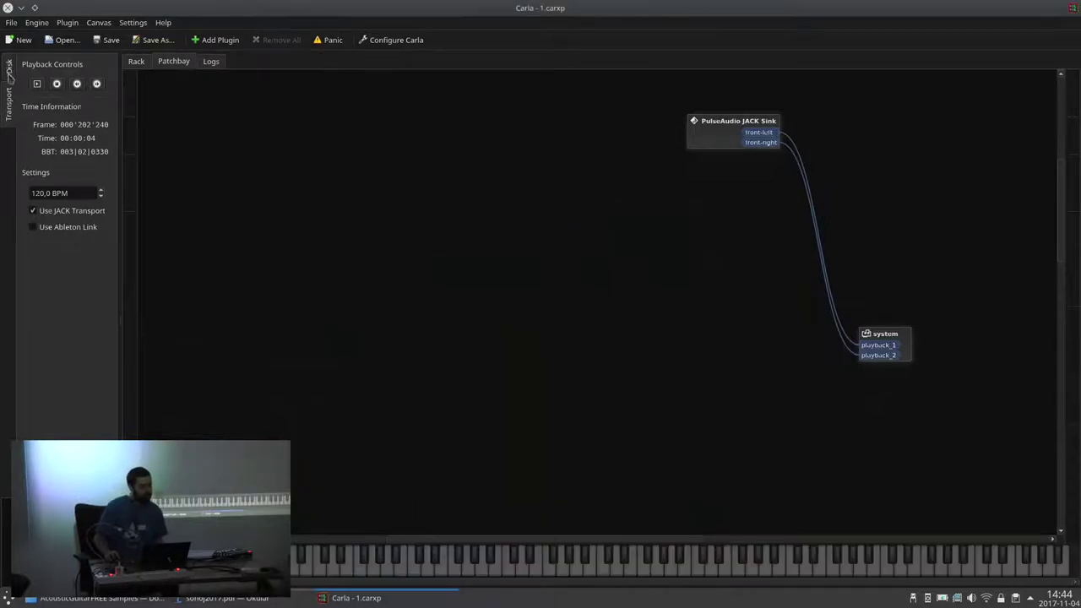
pyautogui.click(10, 73)
pyautogui.doubleClick(54, 245)
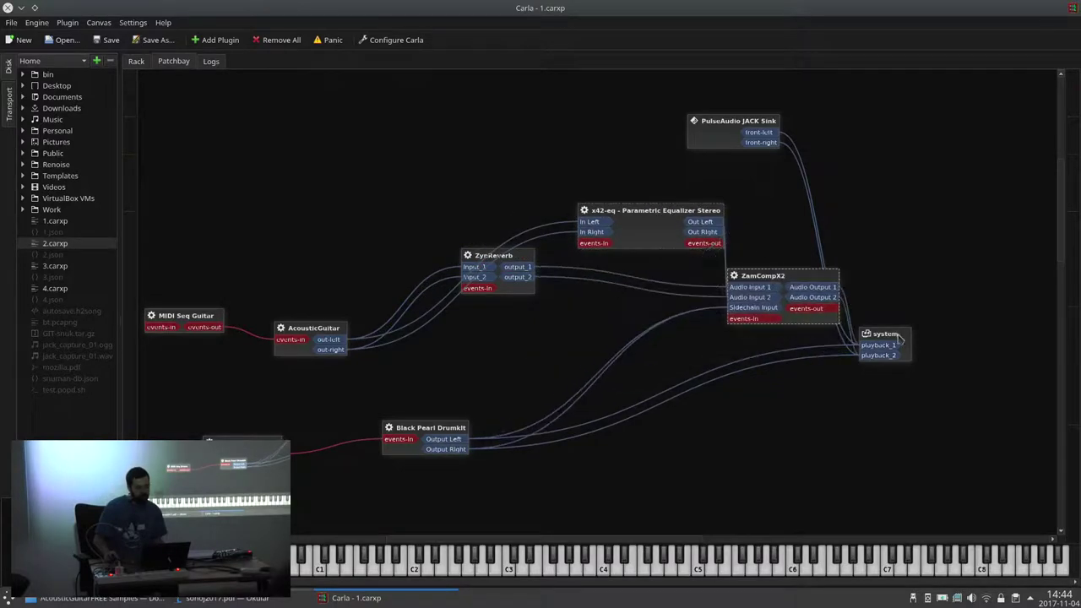
# Step: Spread out the ZynReverb and x42-eq boxes as parallel branches between AcousticGuitar and ZamCompX2 in the patchbay
pyautogui.moveTo(485, 248); pyautogui.dragTo(536, 309)
pyautogui.moveTo(647, 212); pyautogui.dragTo(509, 226)
pyautogui.moveTo(335, 244); pyautogui.dragTo(457, 213)
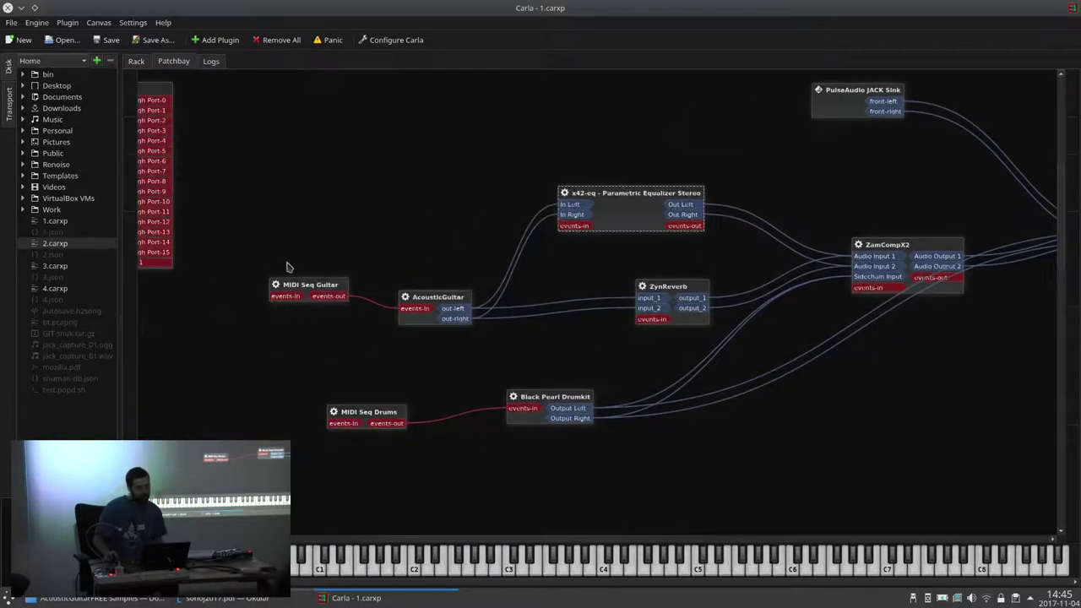
# Step: Play the chain briefly with the transport while viewing the rack, and move the ZynReverb box closer to AcousticGuitar in the patchbay
pyautogui.click(137, 61)
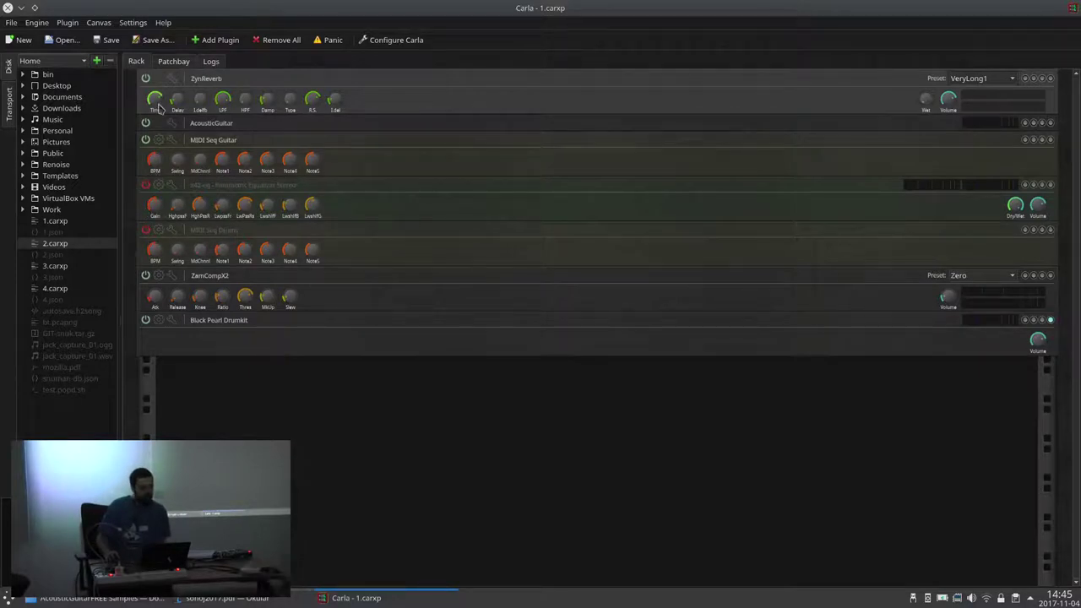
pyautogui.click(9, 99)
pyautogui.click(37, 84)
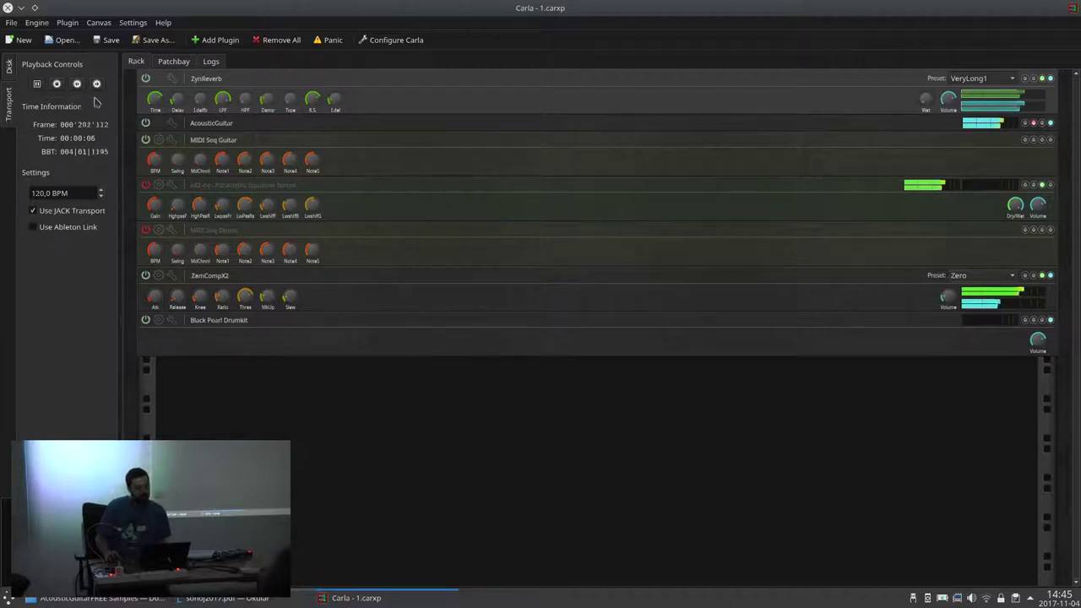
pyautogui.click(57, 84)
pyautogui.click(174, 62)
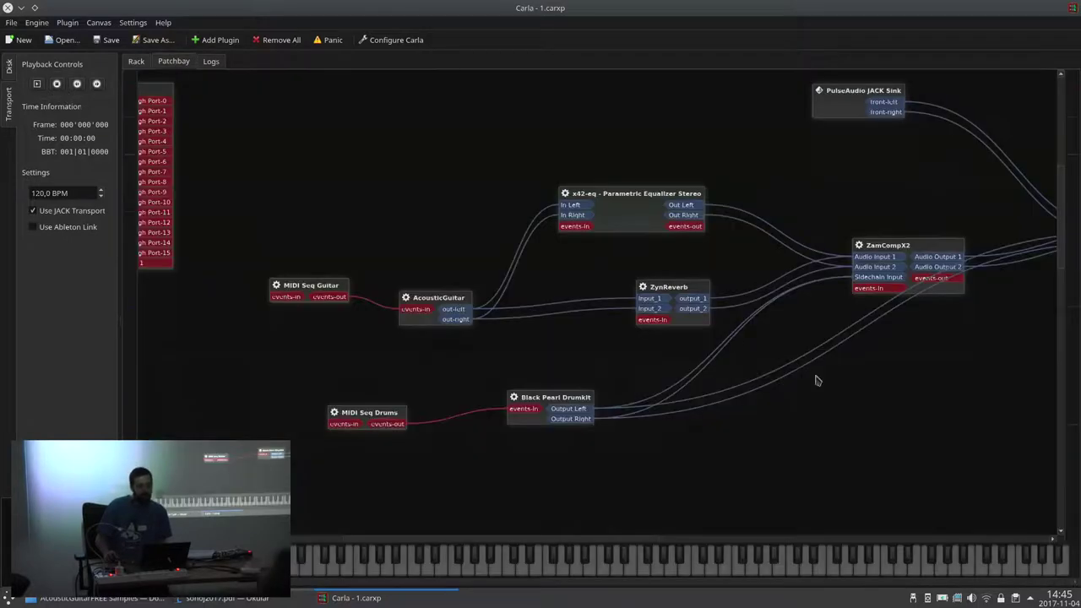
pyautogui.moveTo(587, 295); pyautogui.dragTo(525, 283)
# Step: Raise ZynReverb's Wet level to maximum in the rack and play the chain briefly
pyautogui.click(136, 61)
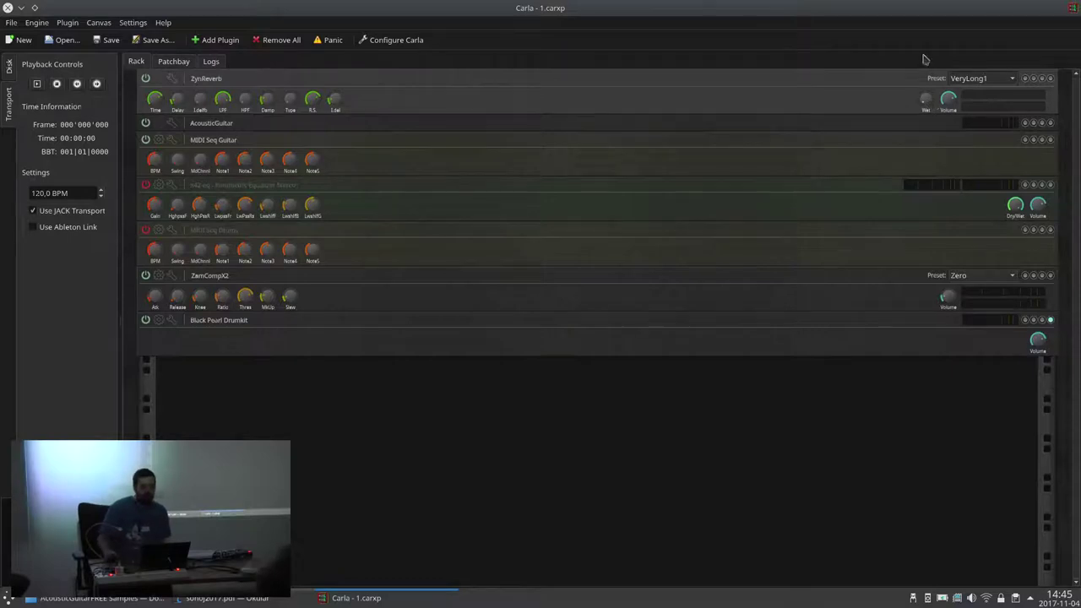
pyautogui.click(926, 98)
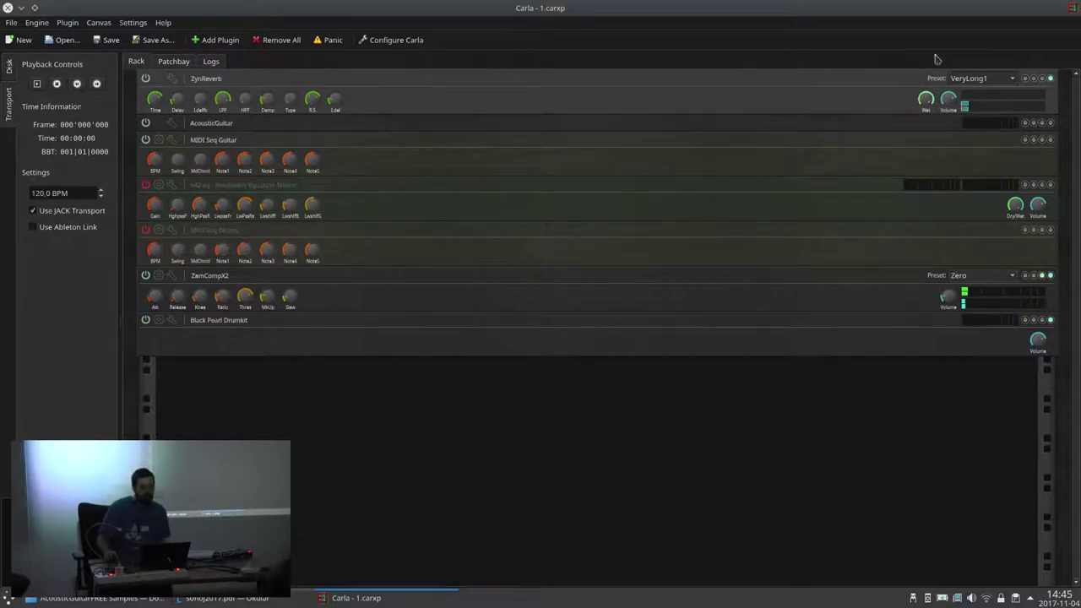
pyautogui.click(37, 85)
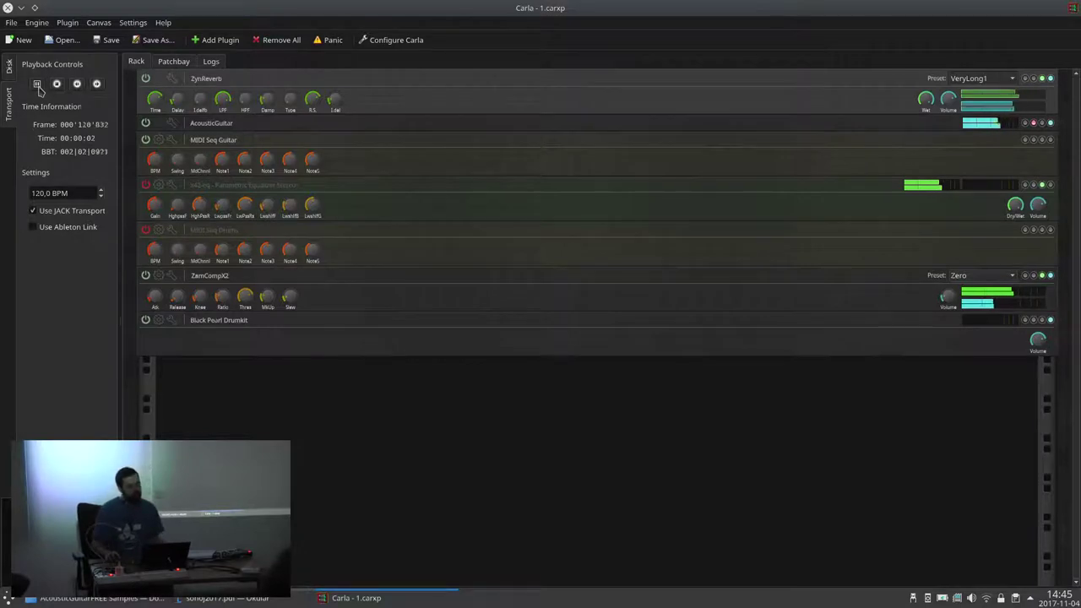
pyautogui.click(37, 85)
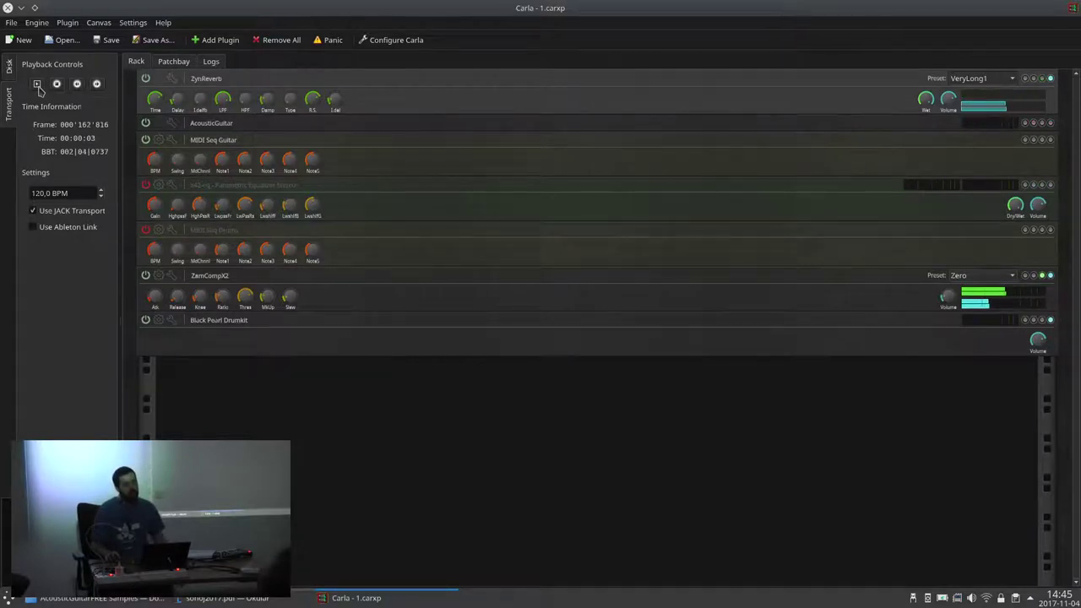
# Step: Rearrange the ZynReverb, x42-eq and AcousticGuitar boxes in the patchbay so the two effect branches sit closer to the guitar
pyautogui.click(173, 61)
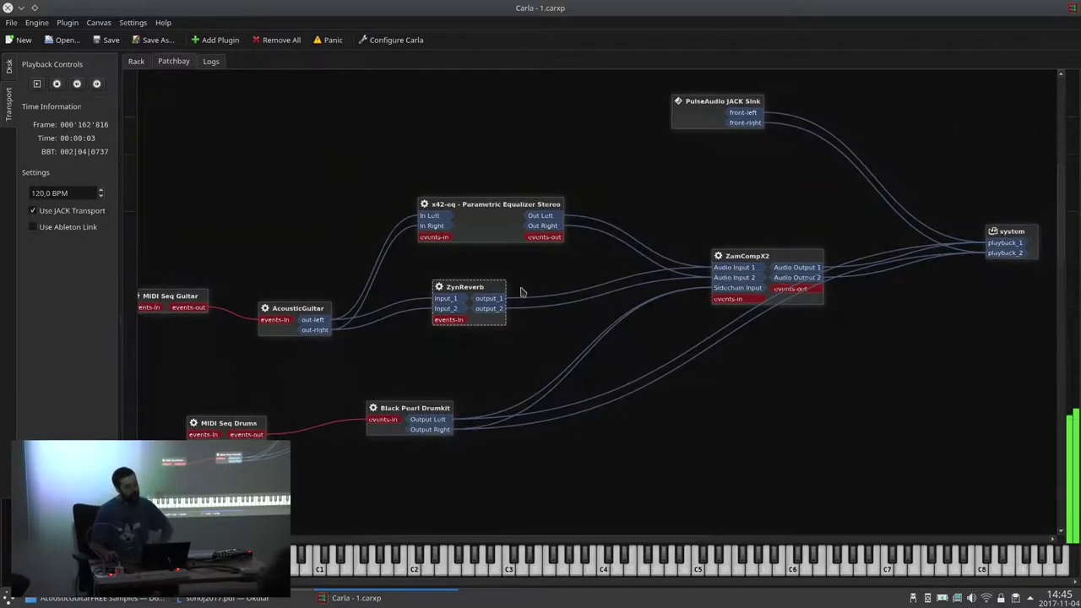
pyautogui.moveTo(505, 294); pyautogui.dragTo(499, 320)
pyautogui.moveTo(496, 229); pyautogui.dragTo(478, 259)
pyautogui.moveTo(324, 310); pyautogui.dragTo(322, 262)
pyautogui.moveTo(462, 319); pyautogui.dragTo(439, 317)
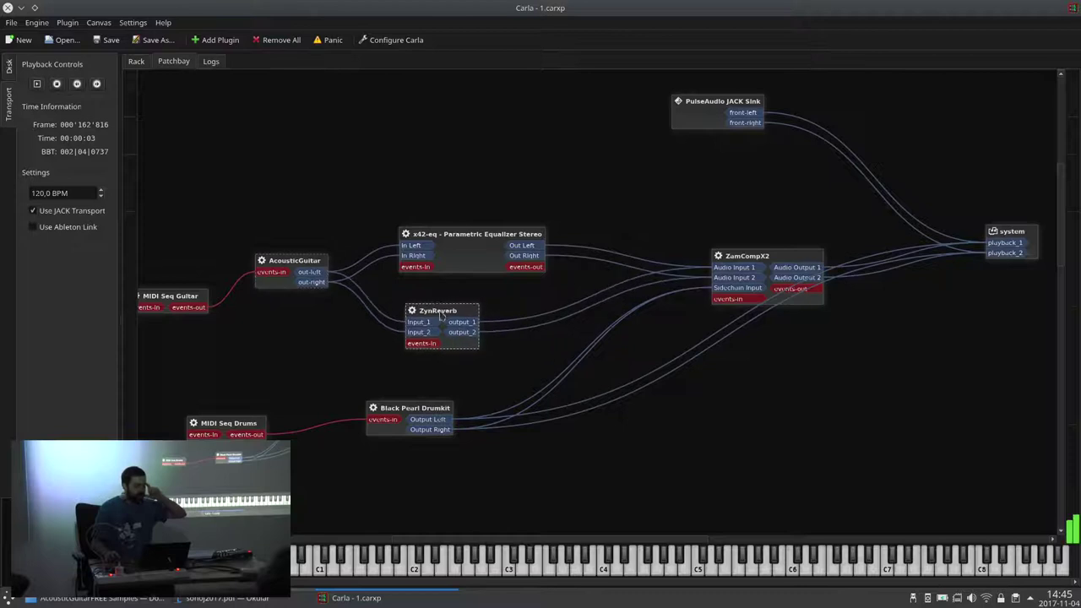
pyautogui.moveTo(462, 258); pyautogui.dragTo(445, 253)
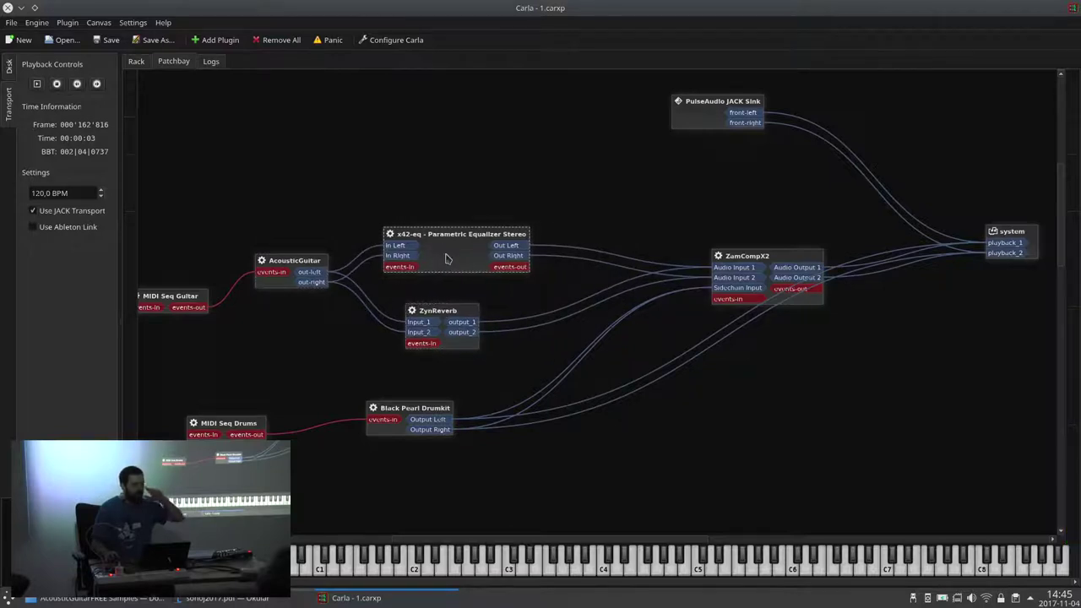
# Step: Open the x42-eq Parametric Equalizer Stereo interface to view its curve, and close it
pyautogui.doubleClick(447, 258)
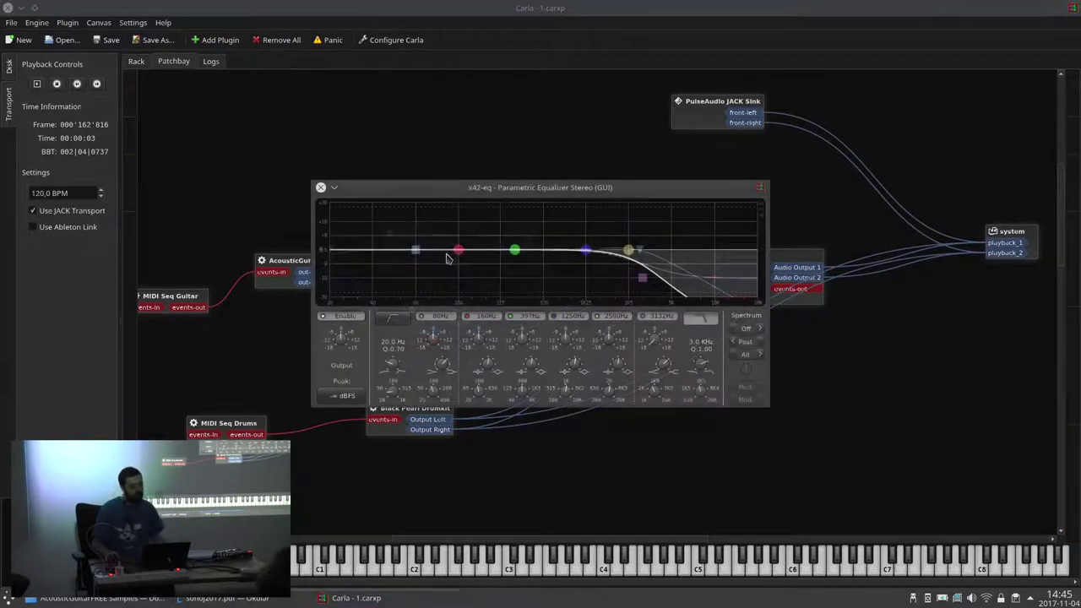
pyautogui.moveTo(508, 188); pyautogui.dragTo(525, 268)
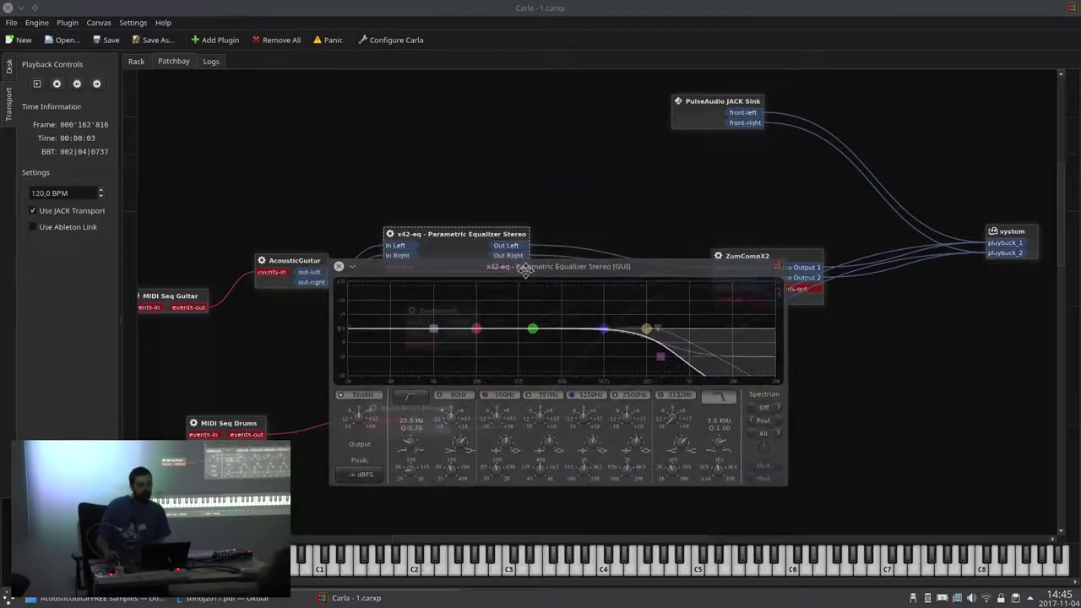
pyautogui.click(339, 267)
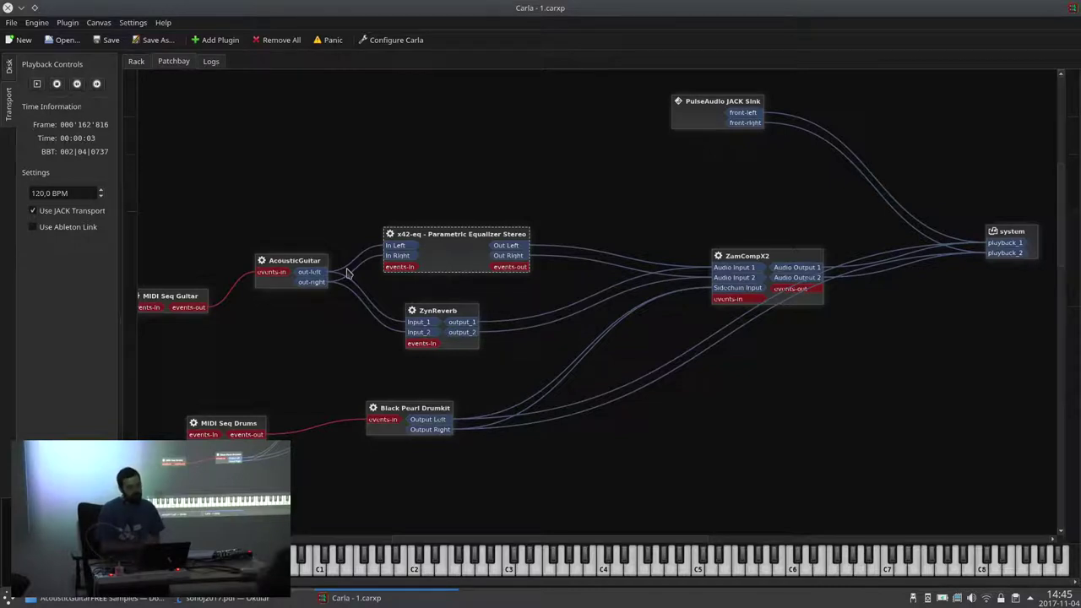
# Step: Reposition the ZamCompX2, x42-eq and Black Pearl Drumkit boxes to clear up the cable routing in the patchbay
pyautogui.moveTo(811, 261); pyautogui.dragTo(763, 229)
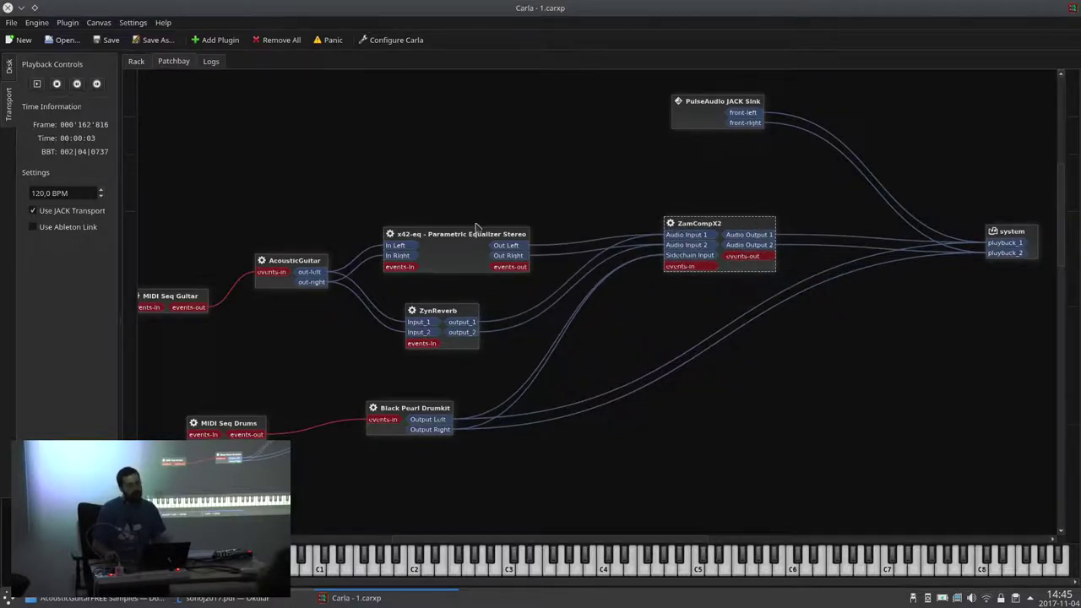
pyautogui.moveTo(466, 237); pyautogui.dragTo(449, 217)
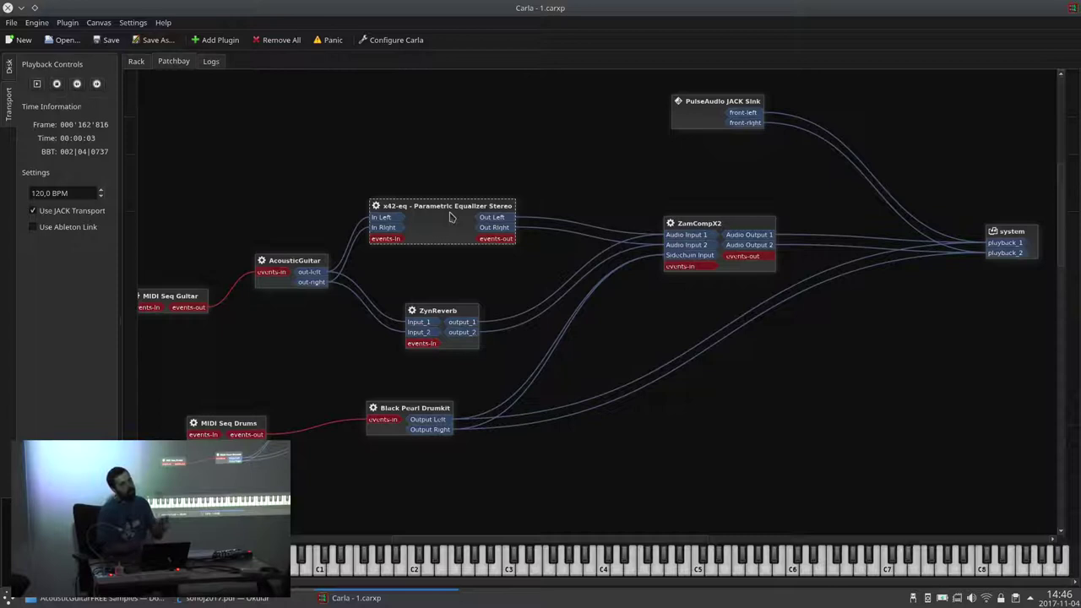
pyautogui.moveTo(733, 223); pyautogui.dragTo(713, 238)
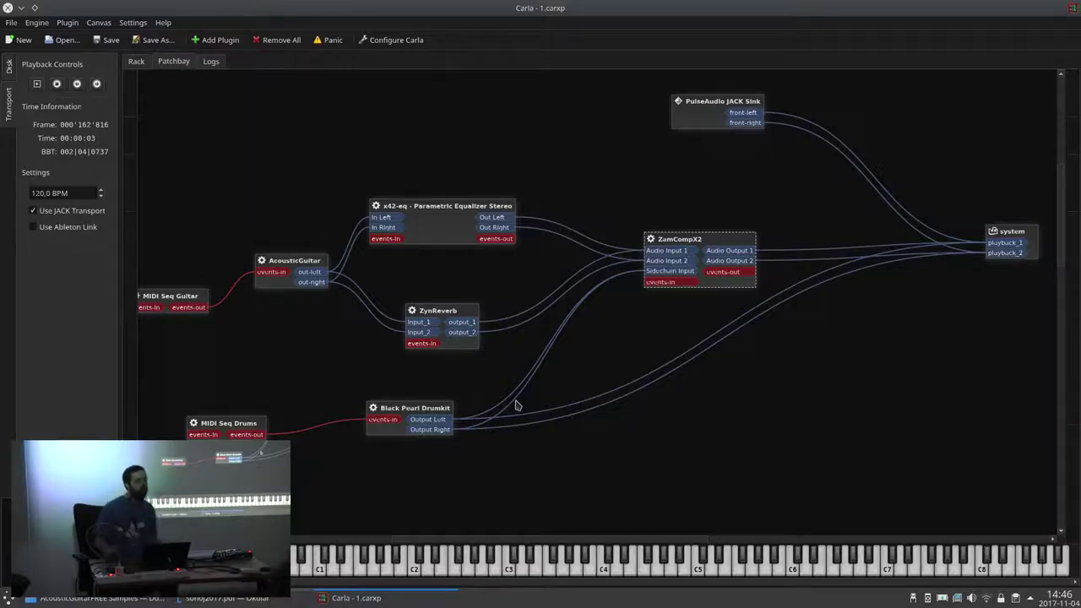
pyautogui.moveTo(432, 409); pyautogui.dragTo(437, 402)
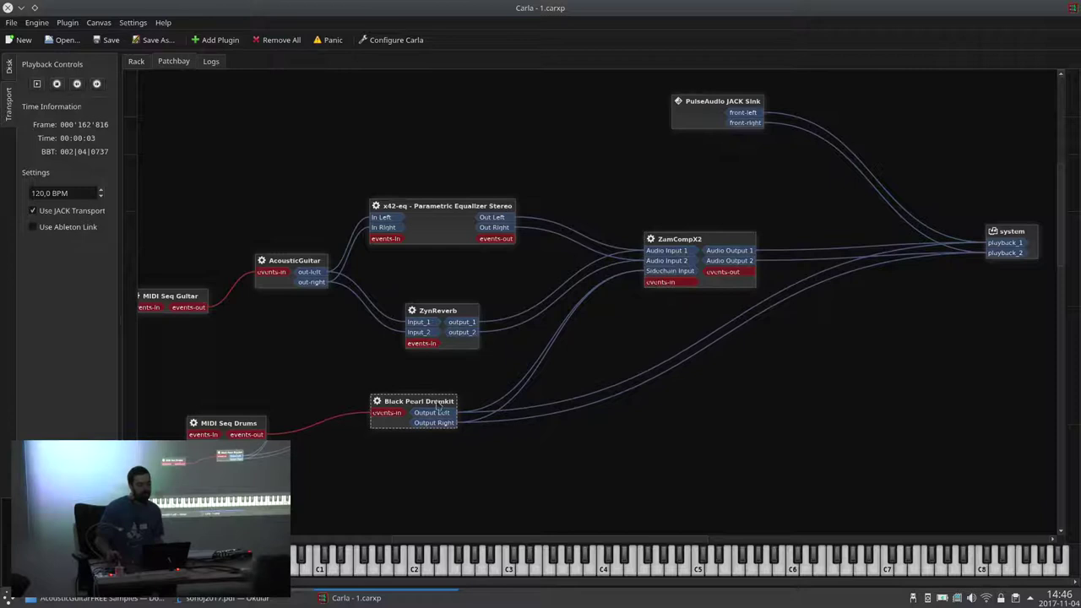
# Step: Enable the x42-eq equalizer in the rack and compare short playbacks of the chain before and after the change
pyautogui.click(136, 62)
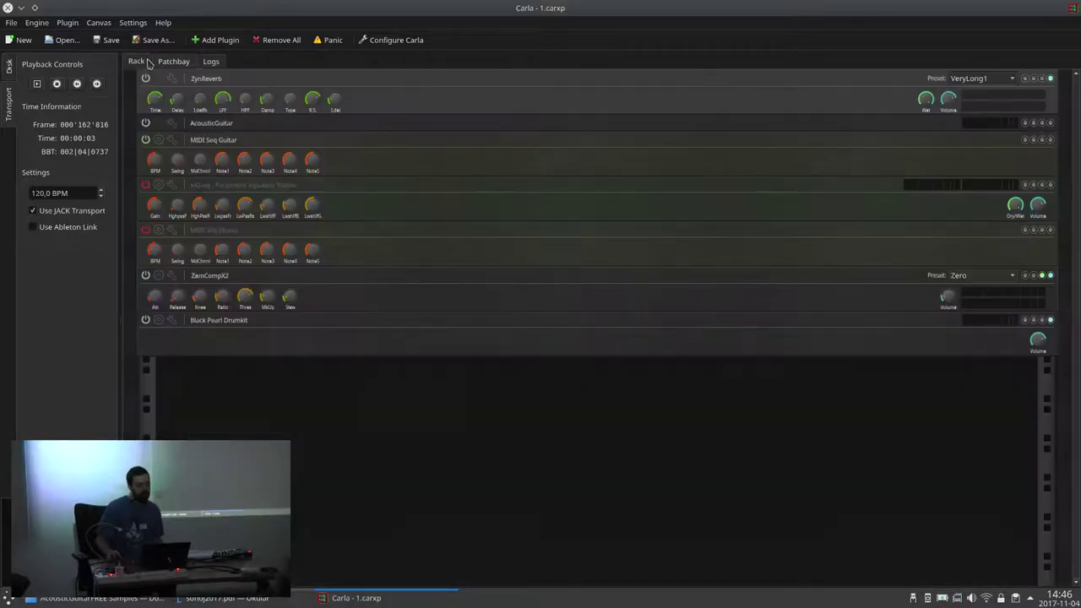
pyautogui.click(195, 61)
pyautogui.click(702, 240)
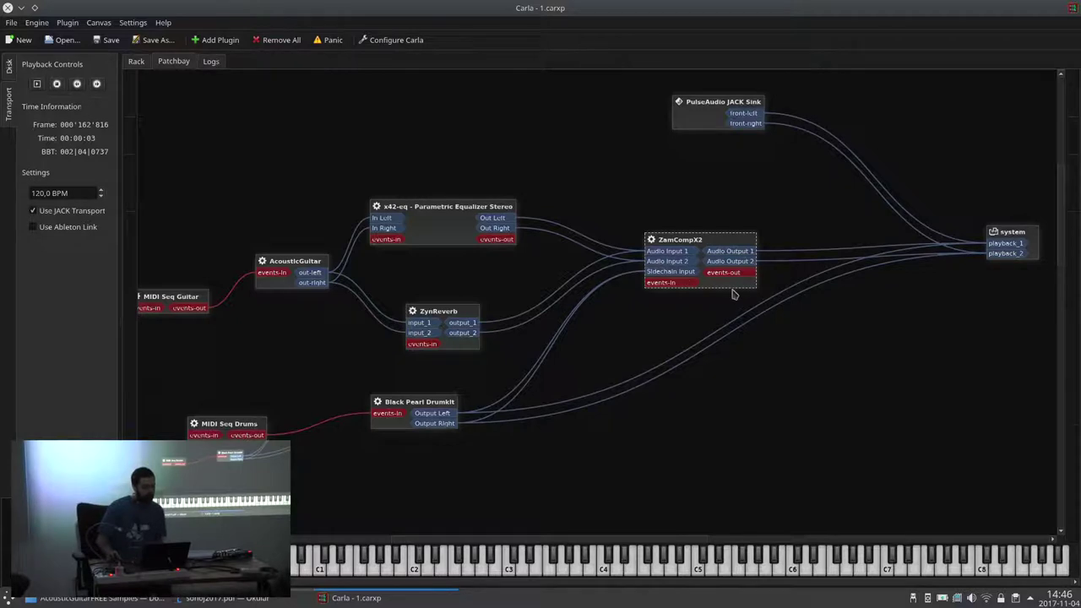
pyautogui.click(148, 64)
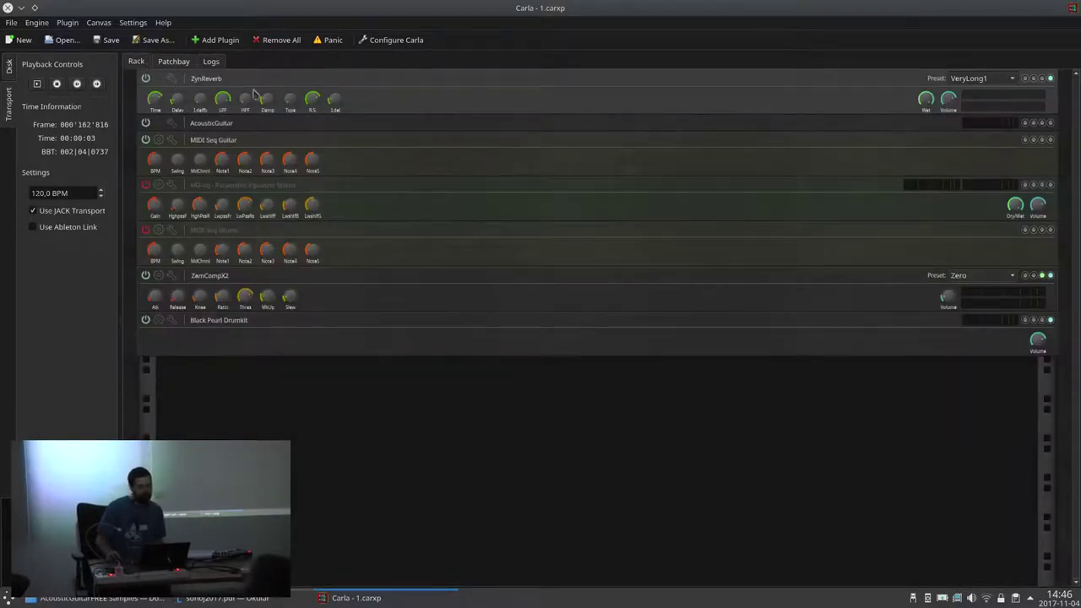
pyautogui.click(37, 84)
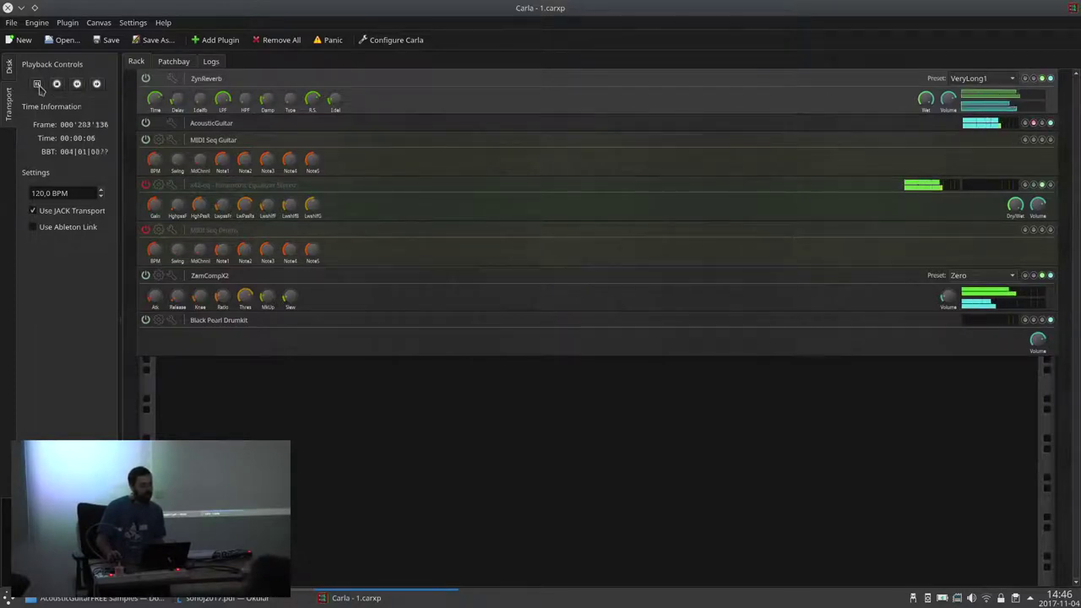
pyautogui.click(37, 84)
pyautogui.click(147, 185)
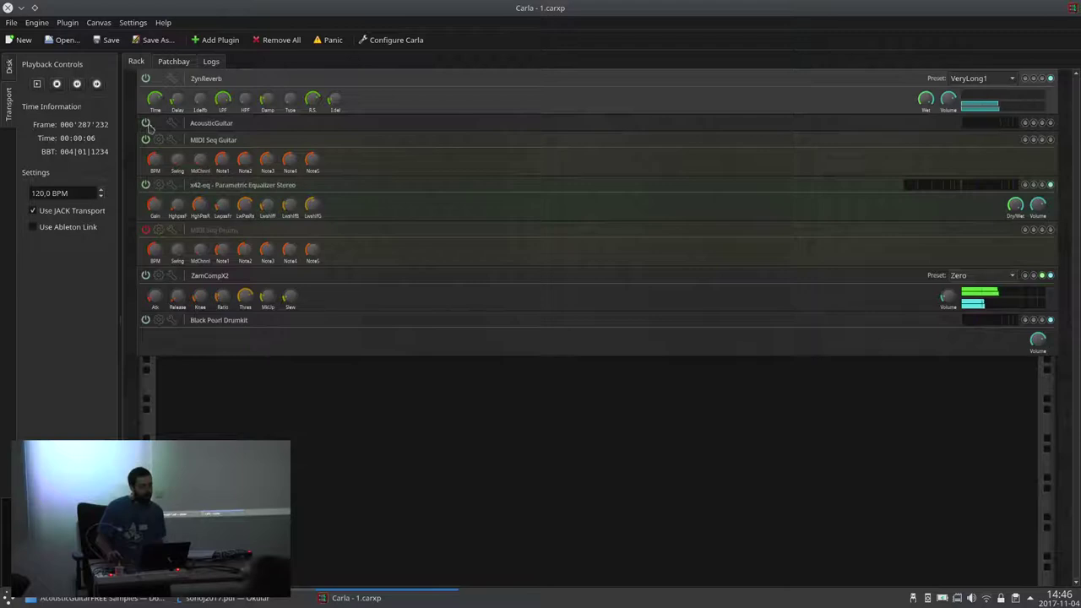
pyautogui.click(37, 85)
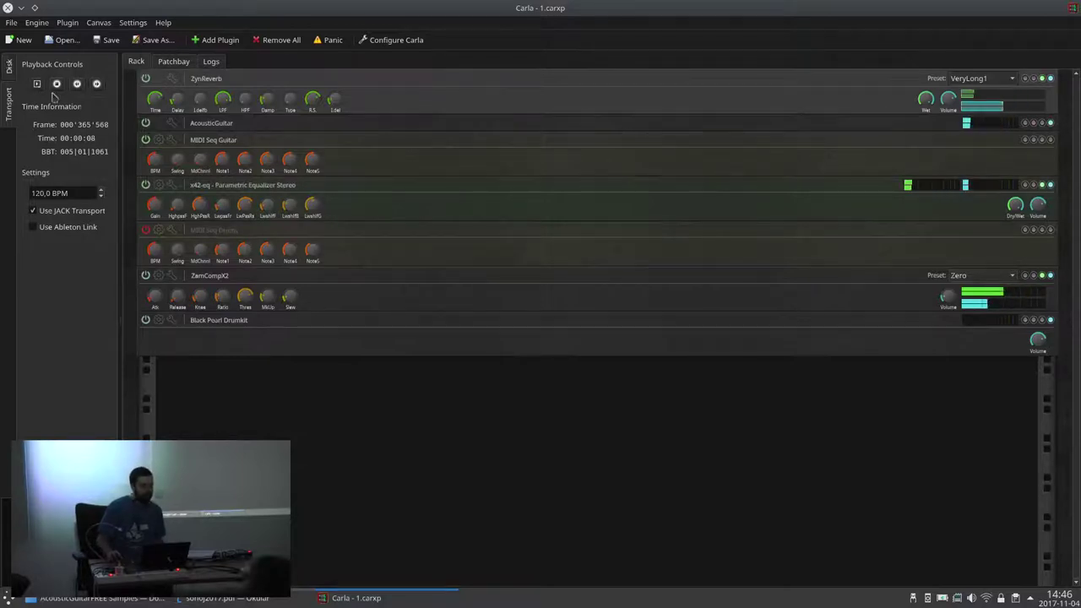
# Step: Enable MIDI Seq Drums in the rack, open its interface from the patchbay, and move the window clear of the signal chain
pyautogui.click(150, 244)
pyautogui.click(145, 231)
pyautogui.click(166, 64)
pyautogui.click(416, 407)
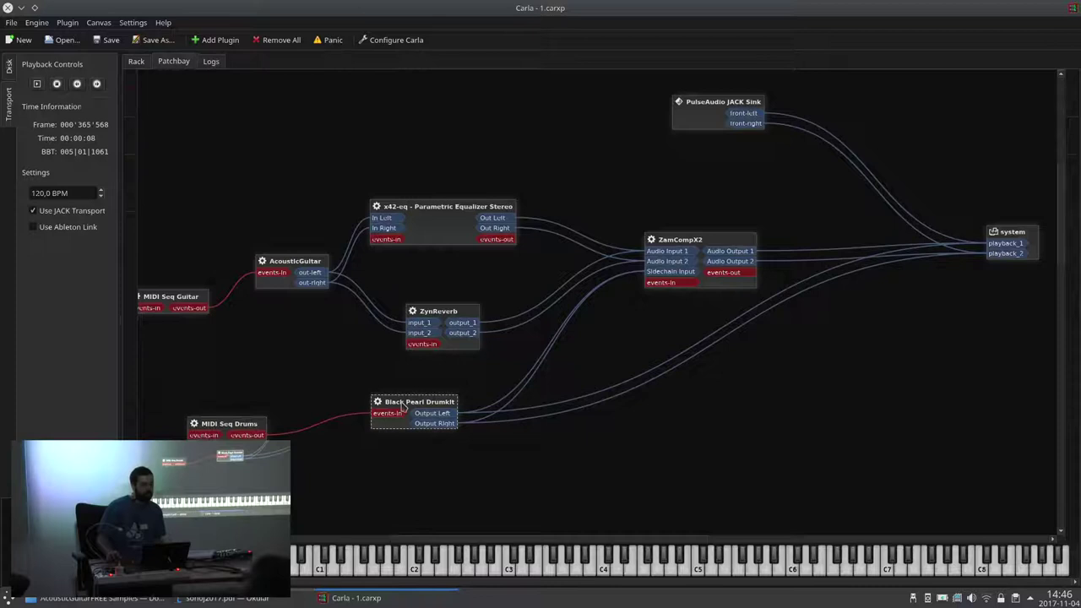
pyautogui.doubleClick(243, 429)
pyautogui.moveTo(541, 160); pyautogui.dragTo(849, 254)
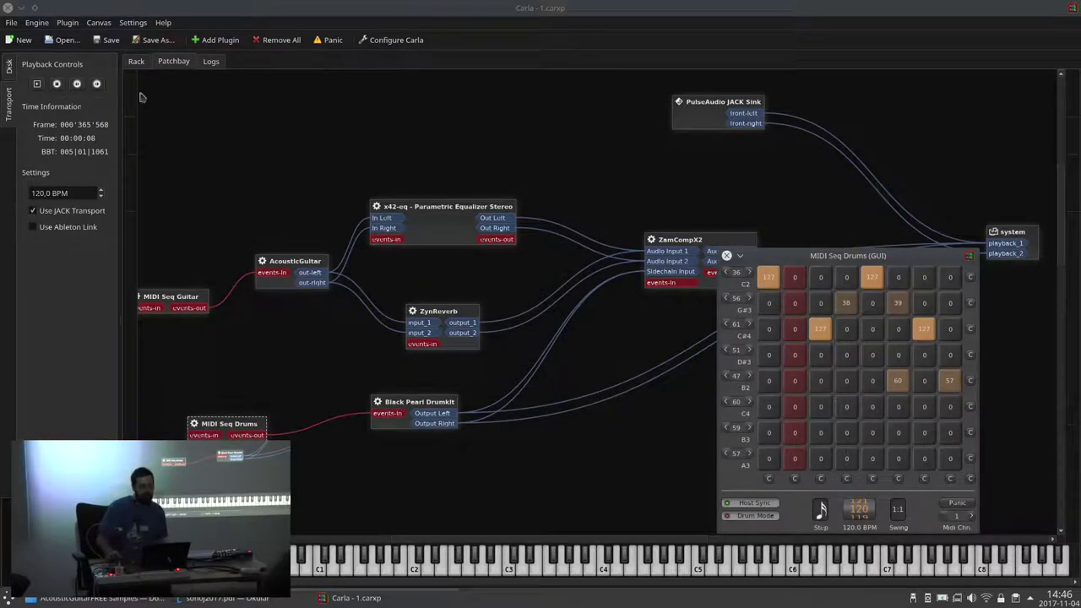
# Step: Start playback and compare the mix in the rack by switching MIDI Seq Drums off and on, and disable AcousticGuitar and MIDI Seq Drums
pyautogui.click(37, 85)
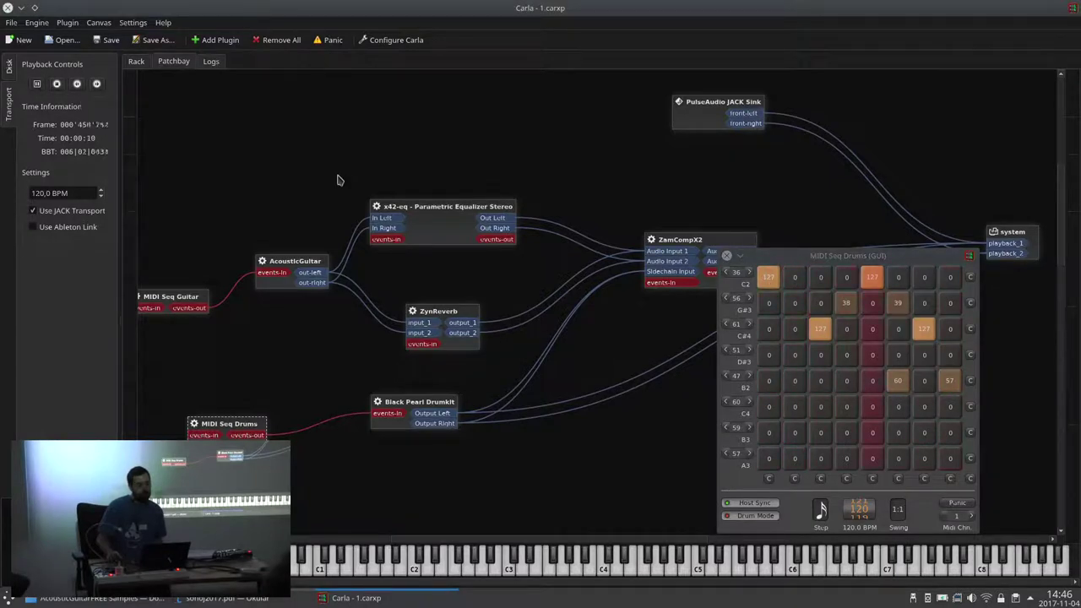
pyautogui.click(142, 64)
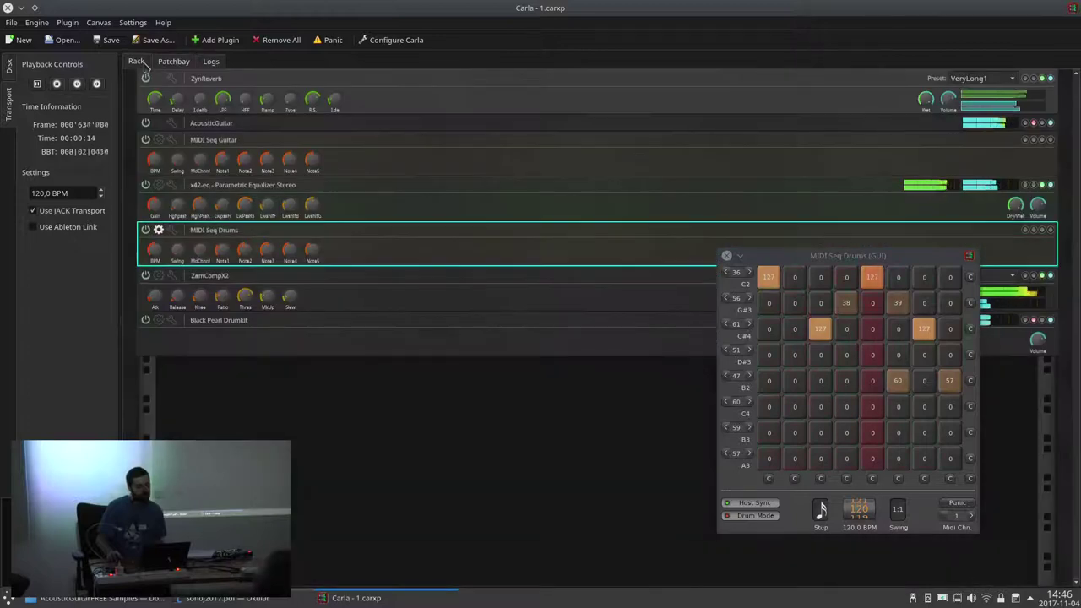
pyautogui.click(145, 230)
pyautogui.click(146, 230)
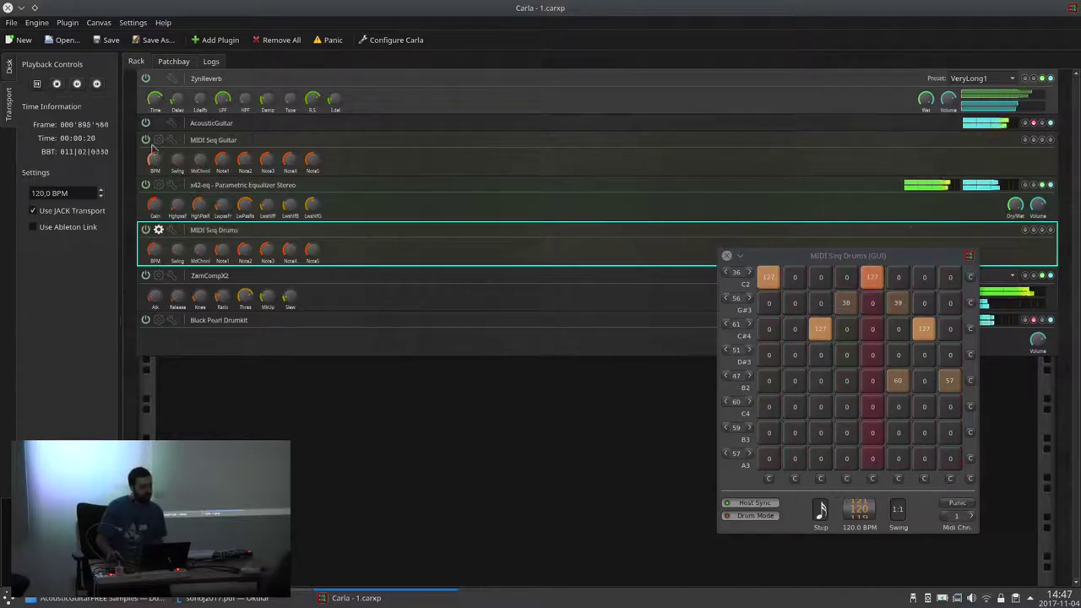
pyautogui.click(146, 123)
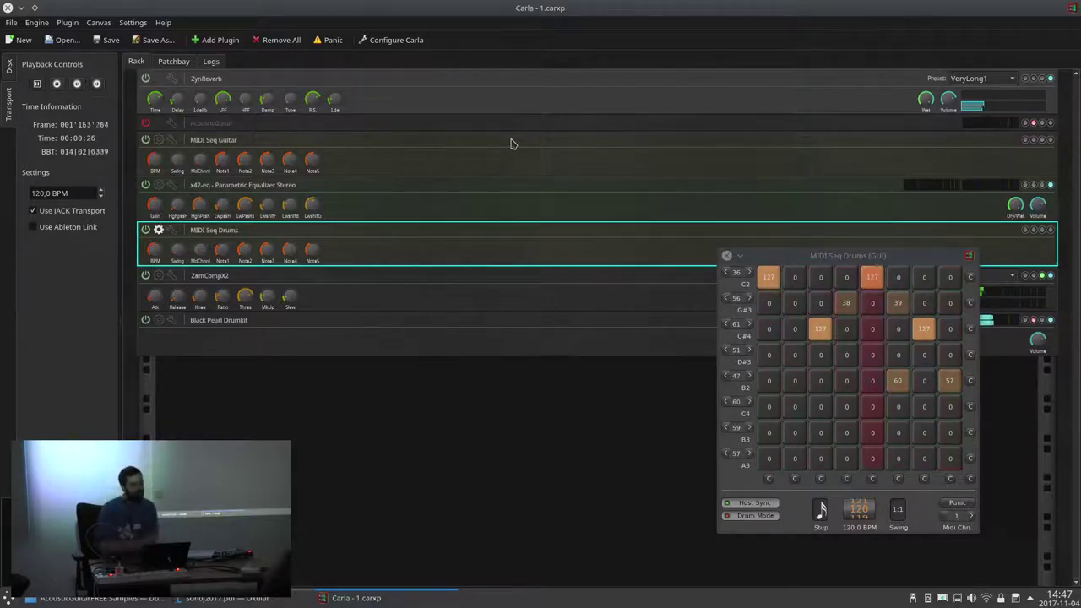
pyautogui.click(145, 231)
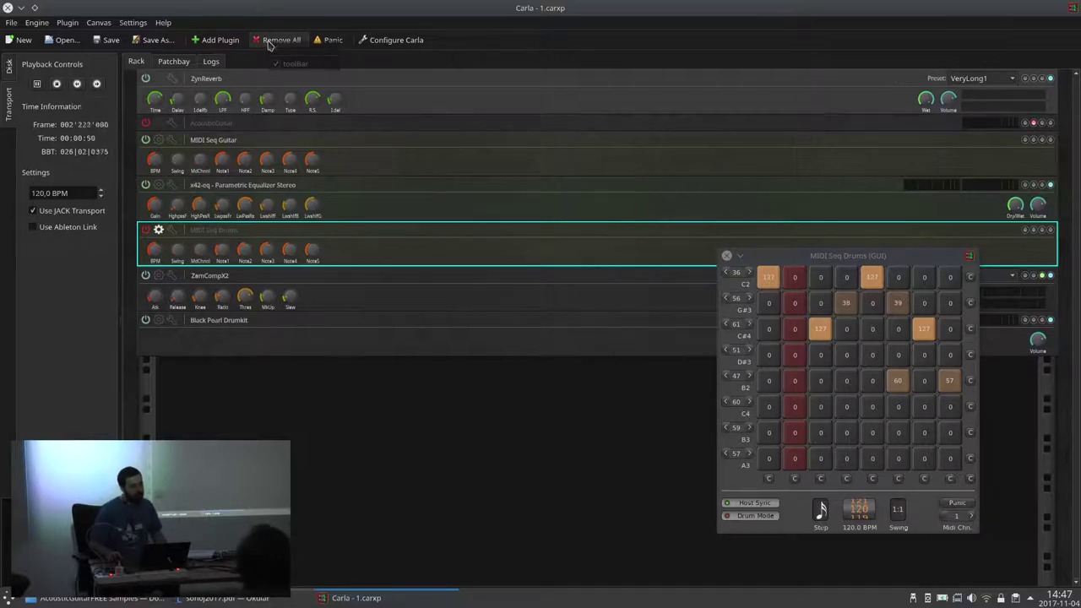
# Step: Remove all plugins, stop the transport, and return to the patchbay showing the system capture and a2j boxes
pyautogui.click(260, 41)
pyautogui.click(58, 85)
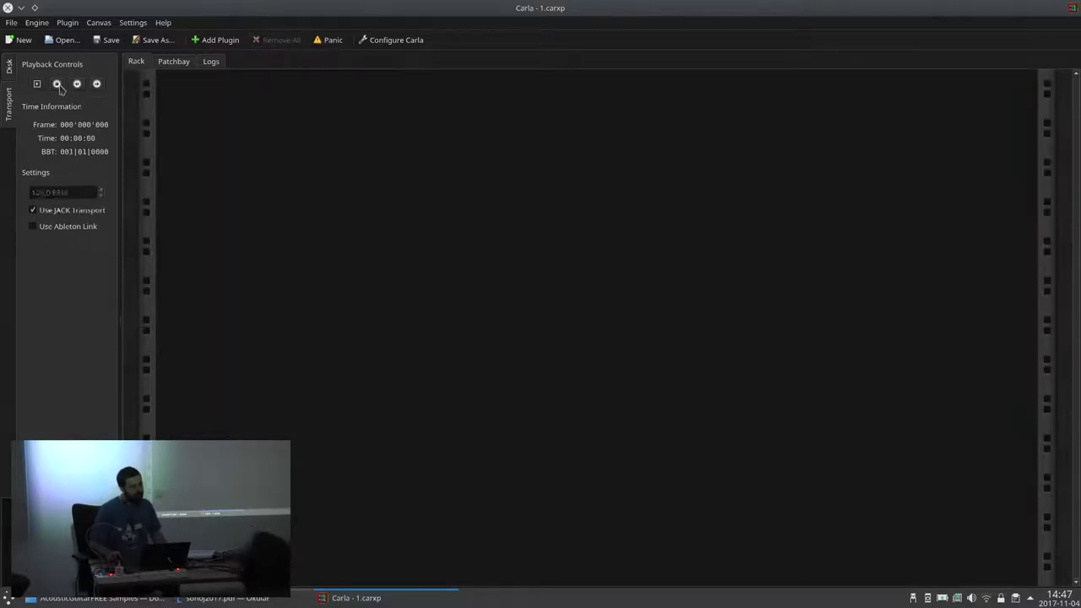
pyautogui.click(173, 62)
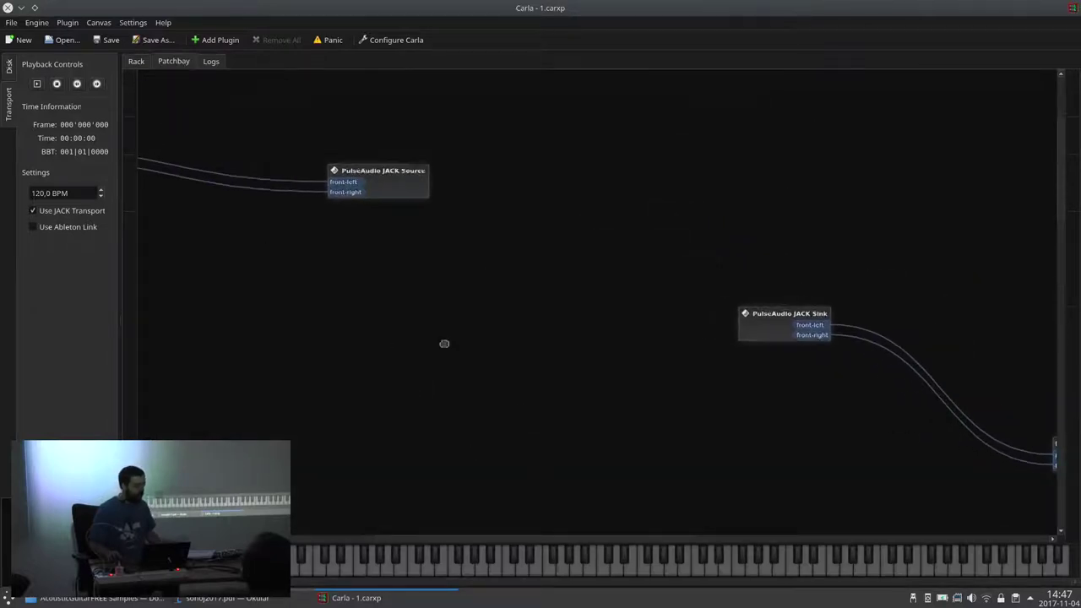
pyautogui.moveTo(410, 293); pyautogui.dragTo(618, 278)
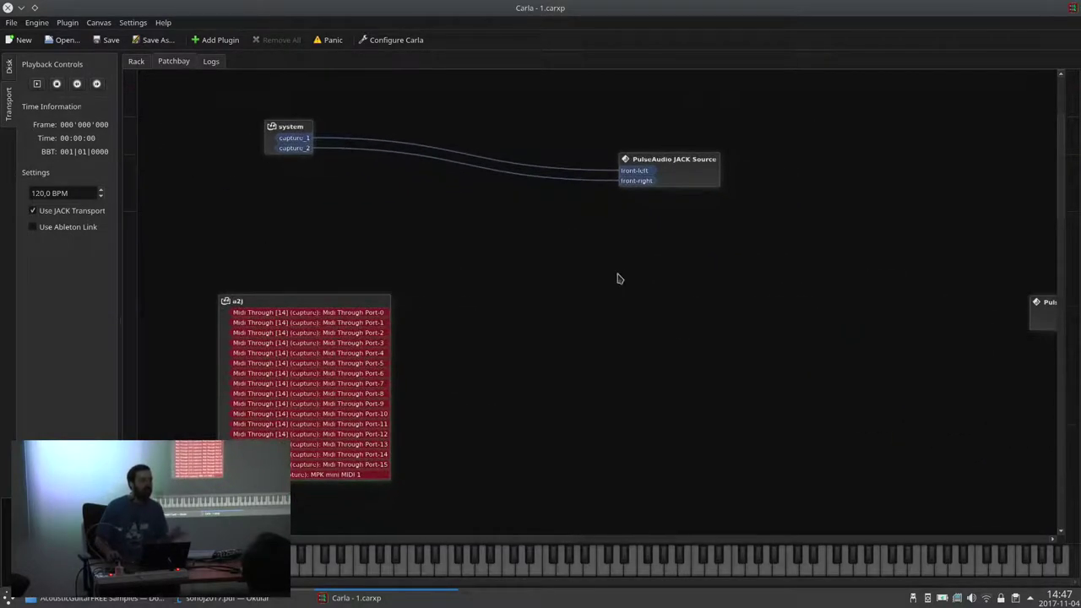
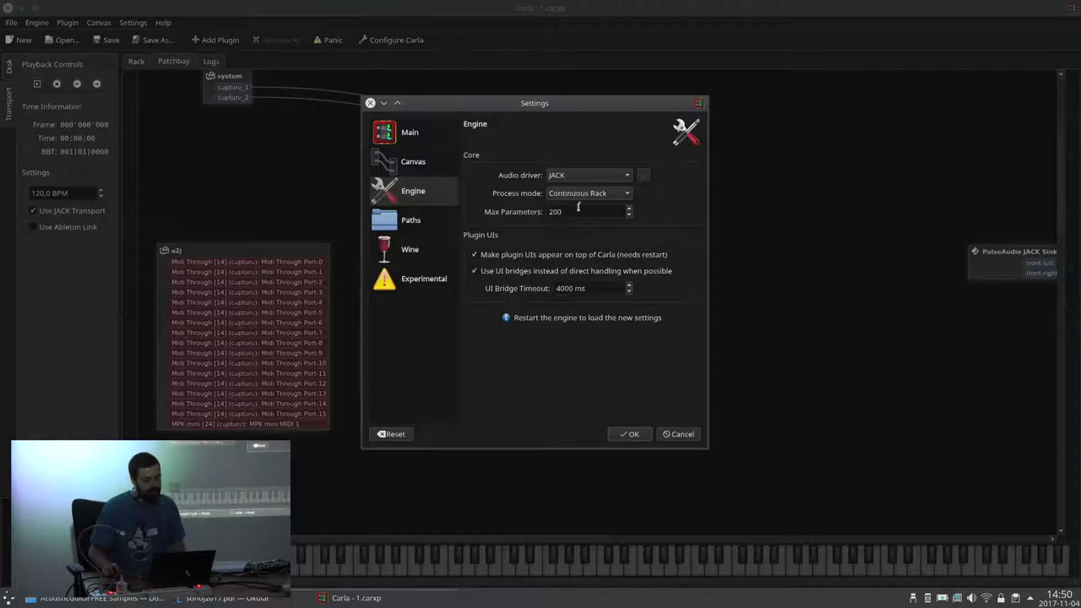
# Step: Apply the Continuous Rack process mode, and move the Carla box in the patchbay to below PulseAudio JACK Sink
pyautogui.click(632, 435)
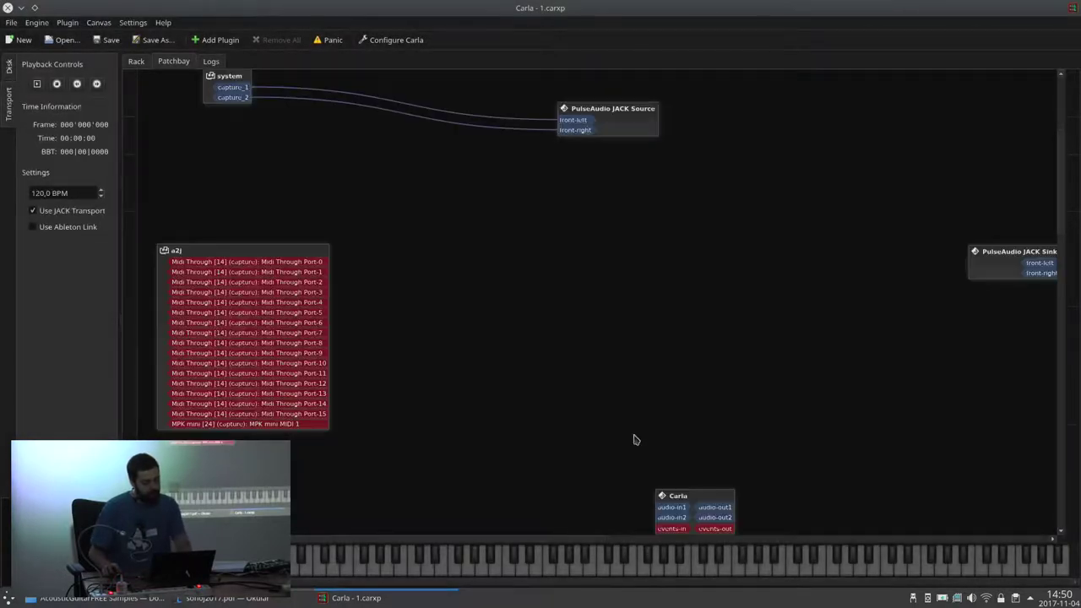
pyautogui.moveTo(659, 488); pyautogui.dragTo(938, 253)
pyautogui.moveTo(321, 241)
pyautogui.mouseDown()
pyautogui.moveTo(676, 310)
pyautogui.moveTo(878, 334)
pyautogui.moveTo(937, 365)
pyautogui.moveTo(658, 321)
pyautogui.moveTo(628, 345)
pyautogui.mouseUp()
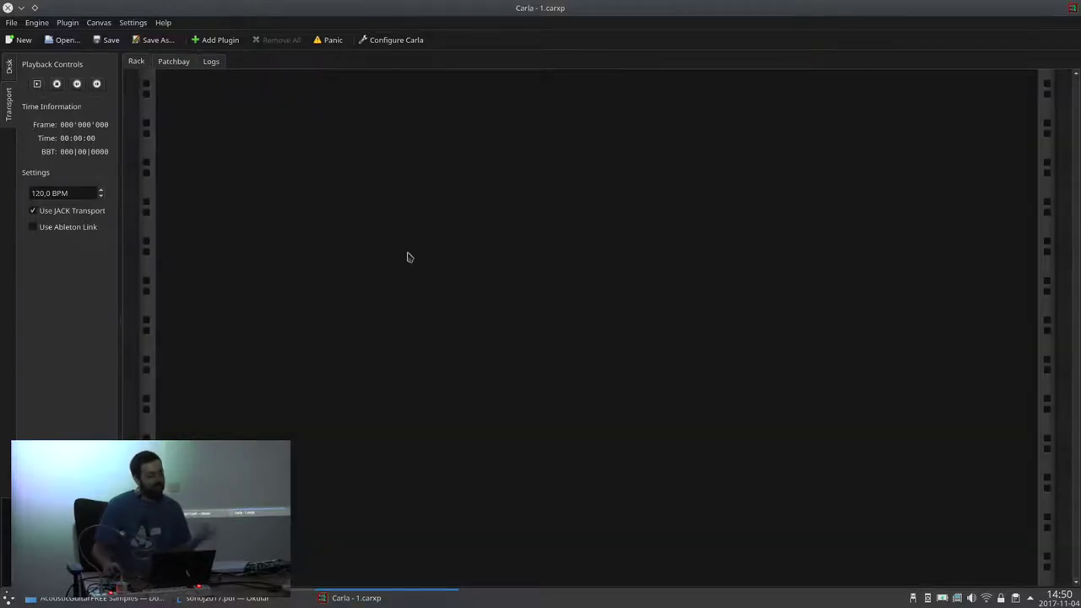
pyautogui.moveTo(589, 346); pyautogui.dragTo(541, 374)
pyautogui.click(206, 59)
pyautogui.click(169, 63)
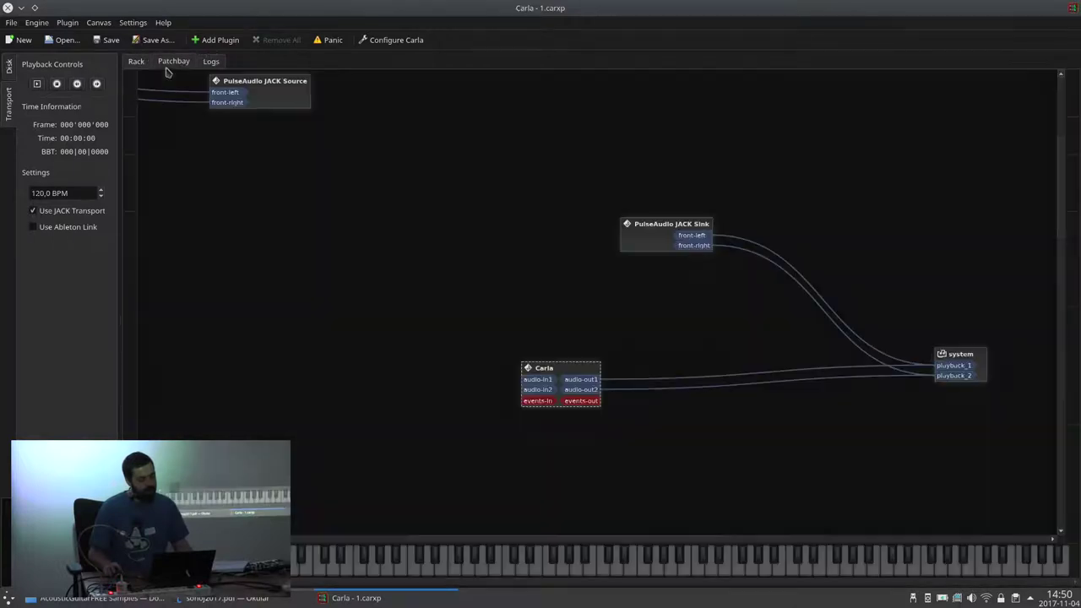
# Step: Find the AcousticGuitar sound kit by searching for "gui" and add it to the empty rack
pyautogui.click(213, 40)
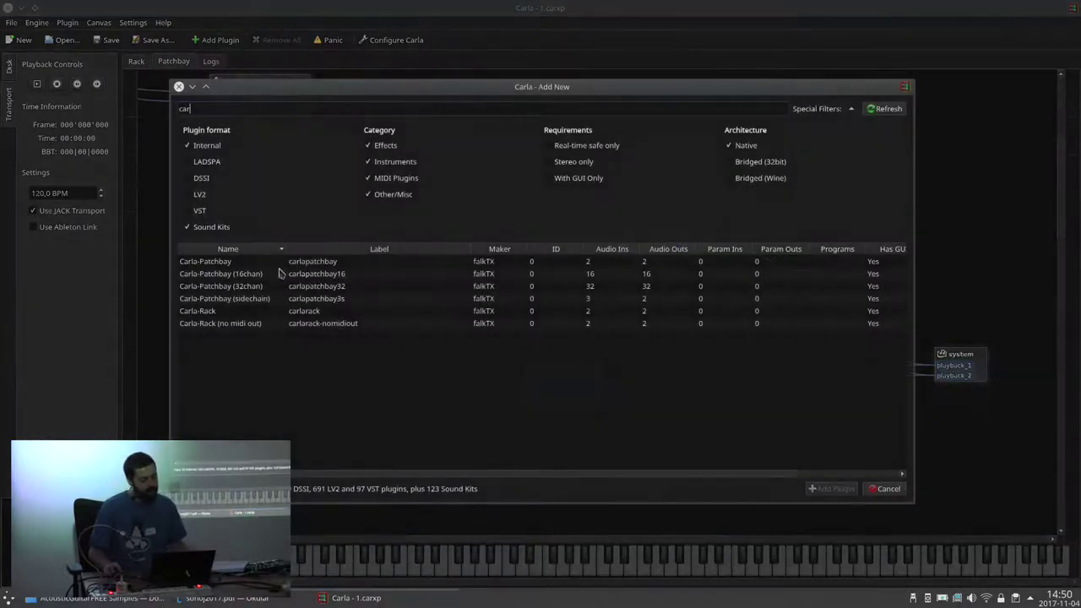
pyautogui.press('BackSpace')
pyautogui.press('BackSpace')
pyautogui.press('BackSpace')
pyautogui.write('gui')
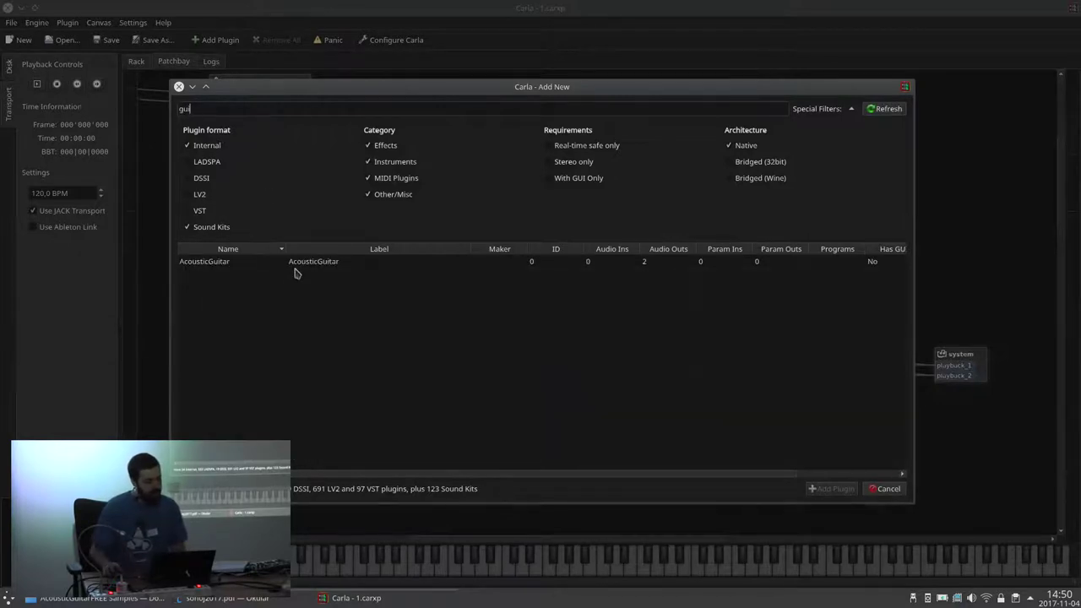
pyautogui.doubleClick(295, 273)
# Step: Connect the MPK mini MIDI 1 capture port to Carla's events-in in the patchbay, and return to the rack
pyautogui.moveTo(321, 299); pyautogui.dragTo(607, 289)
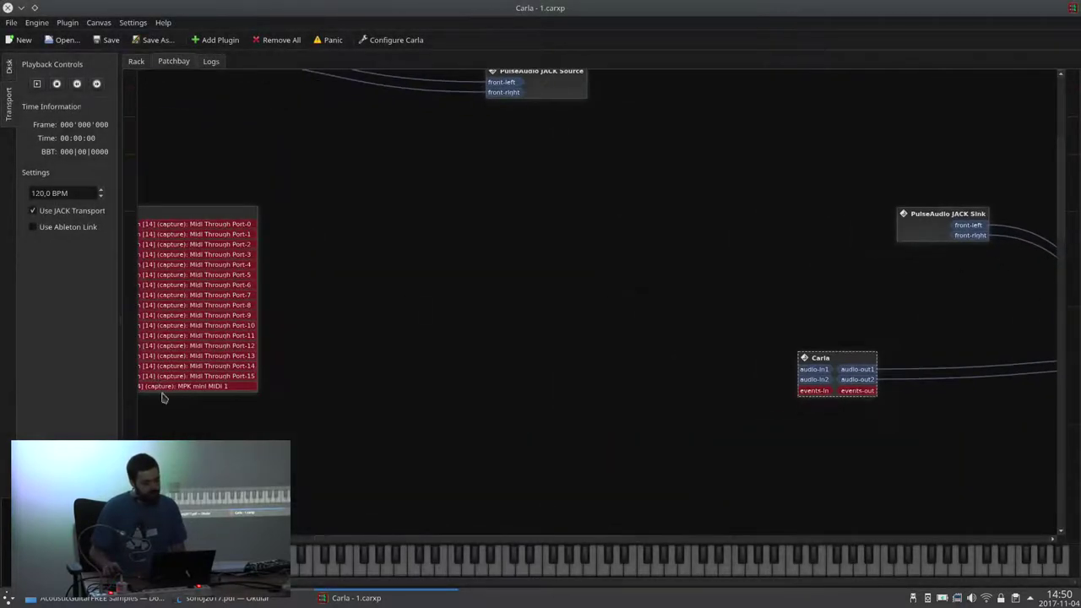
pyautogui.moveTo(247, 386); pyautogui.dragTo(808, 393)
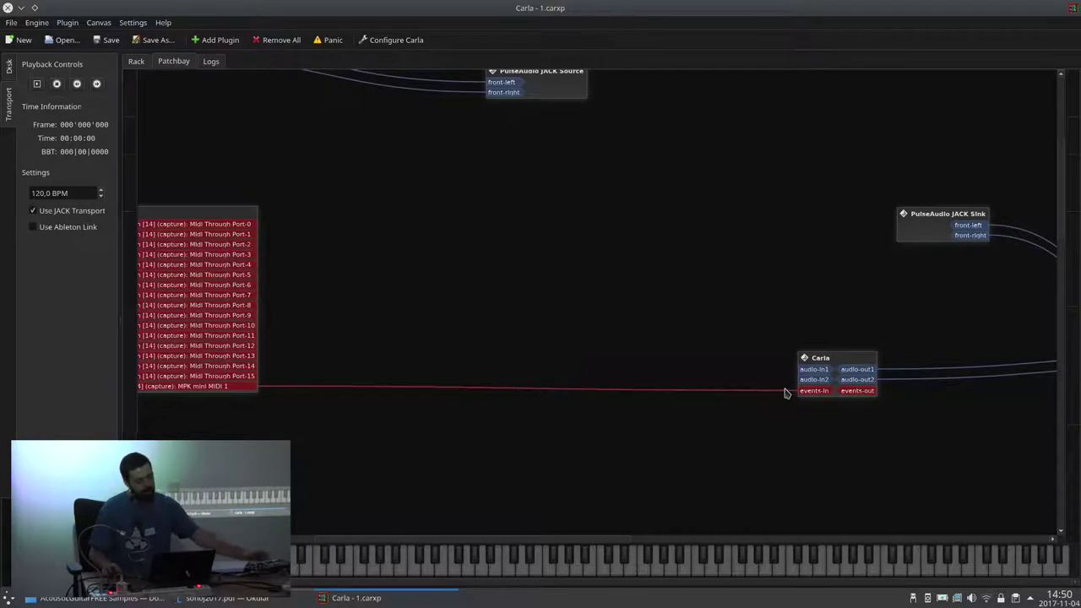
pyautogui.click(136, 63)
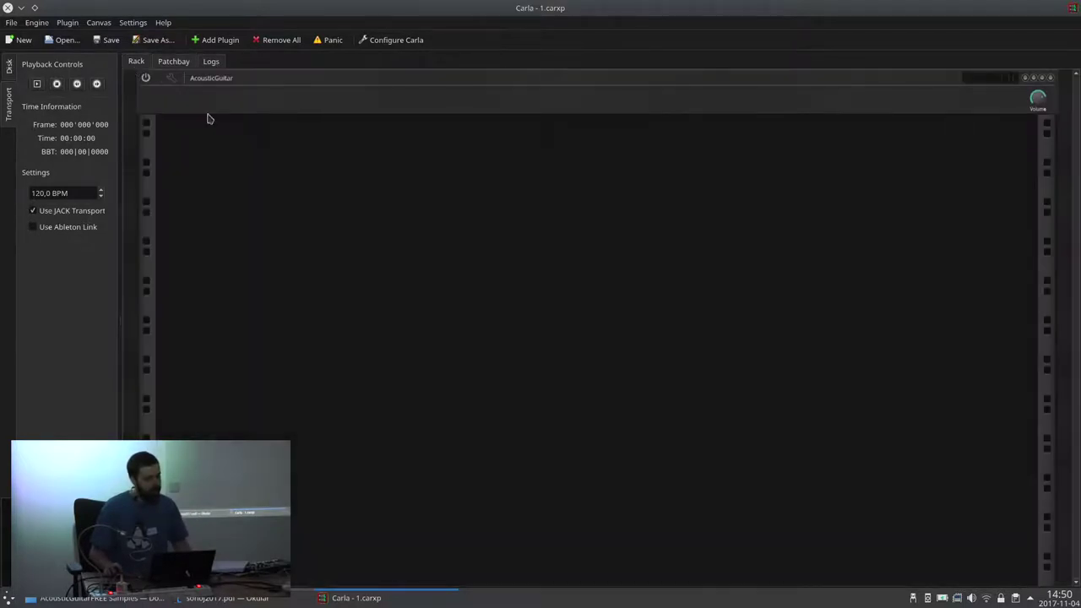
# Step: Remove all plugins from the rack and add MIDI Chord, searching for "chord" with LV2 plugins included
pyautogui.click(280, 42)
pyautogui.click(217, 40)
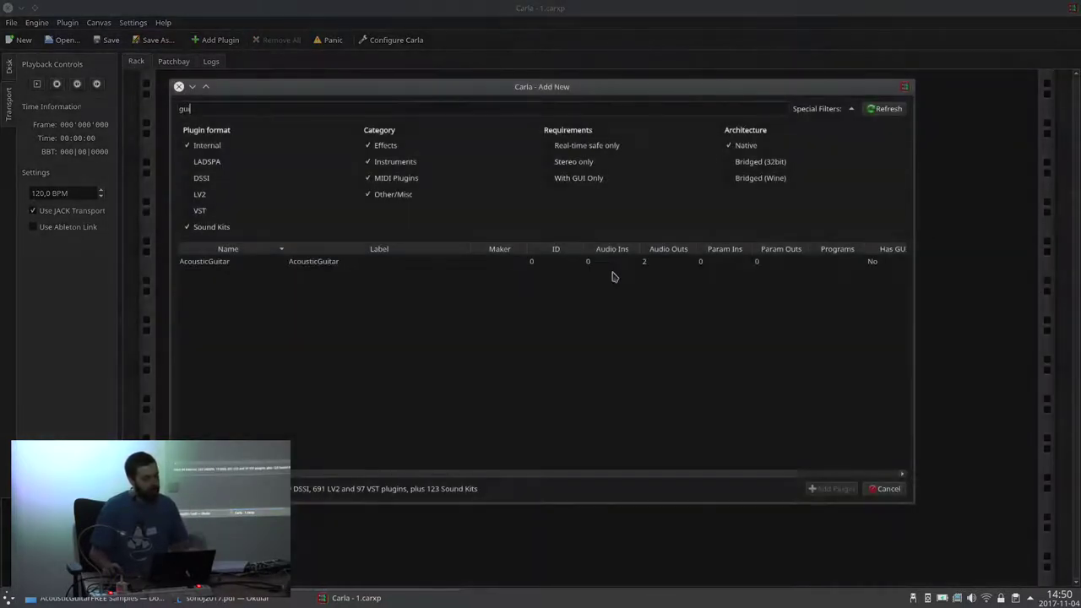
pyautogui.write('gu')
pyautogui.press('BackSpace')
pyautogui.press('BackSpace')
pyautogui.write('cho')
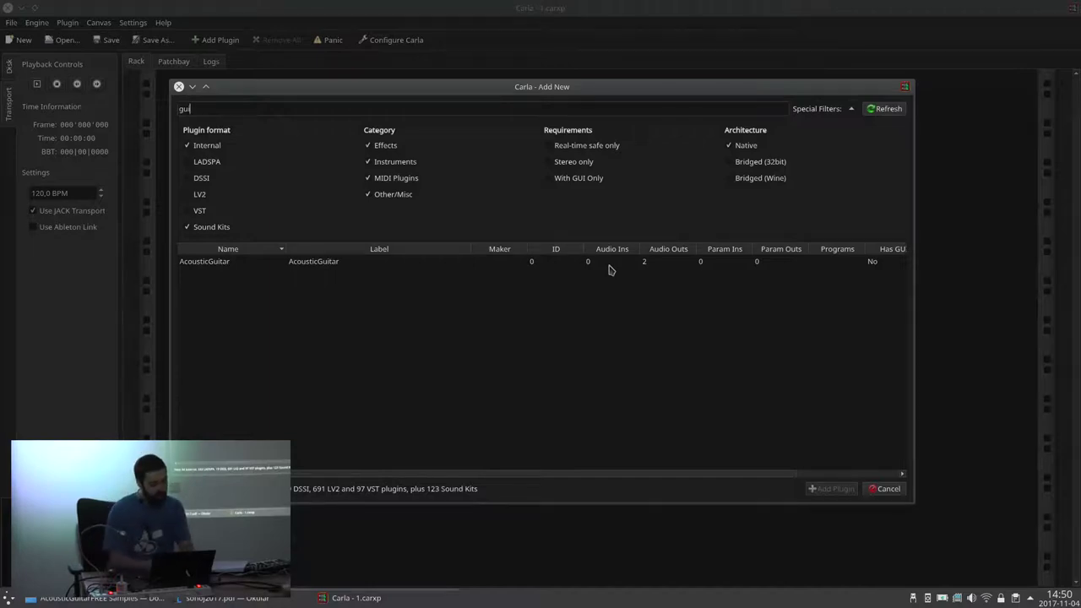
pyautogui.write('rd')
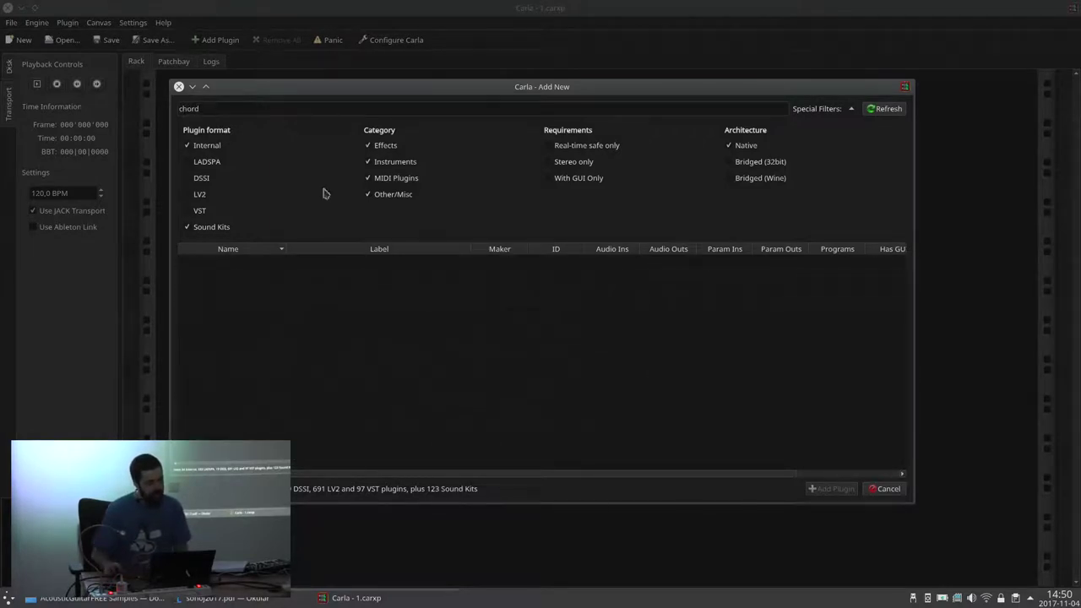
pyautogui.click(202, 195)
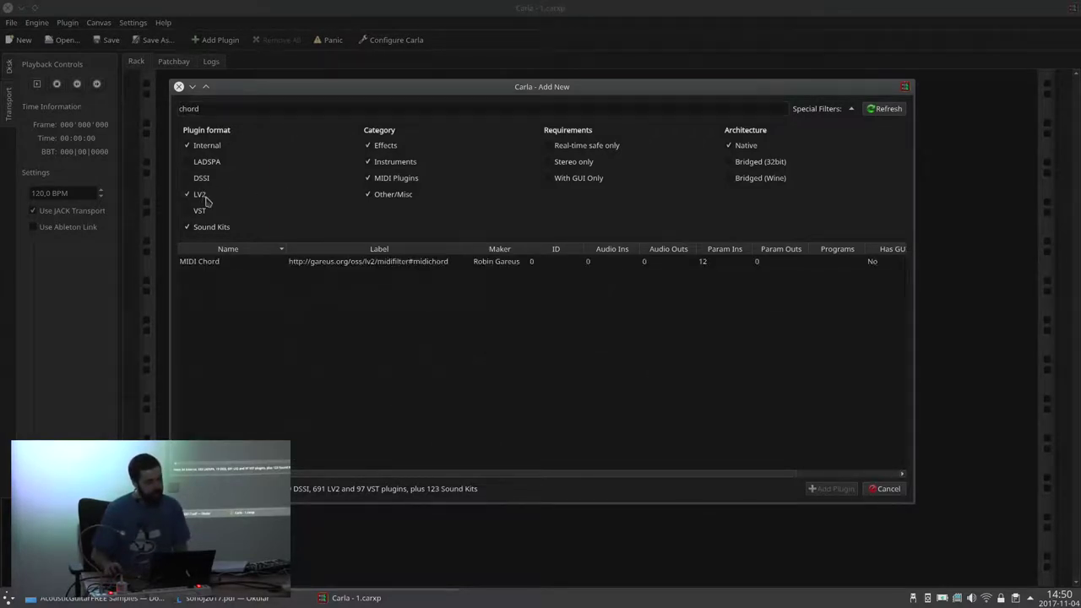
pyautogui.doubleClick(223, 263)
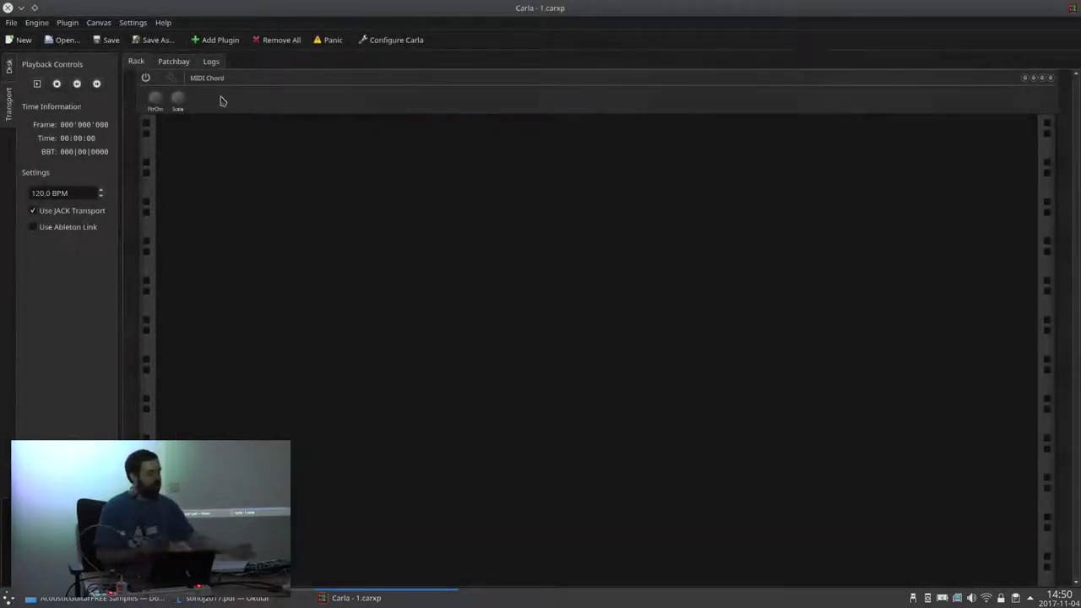
# Step: Search for "gui" and add the AcousticGuitar sound kit after MIDI Chord in the rack
pyautogui.click(217, 40)
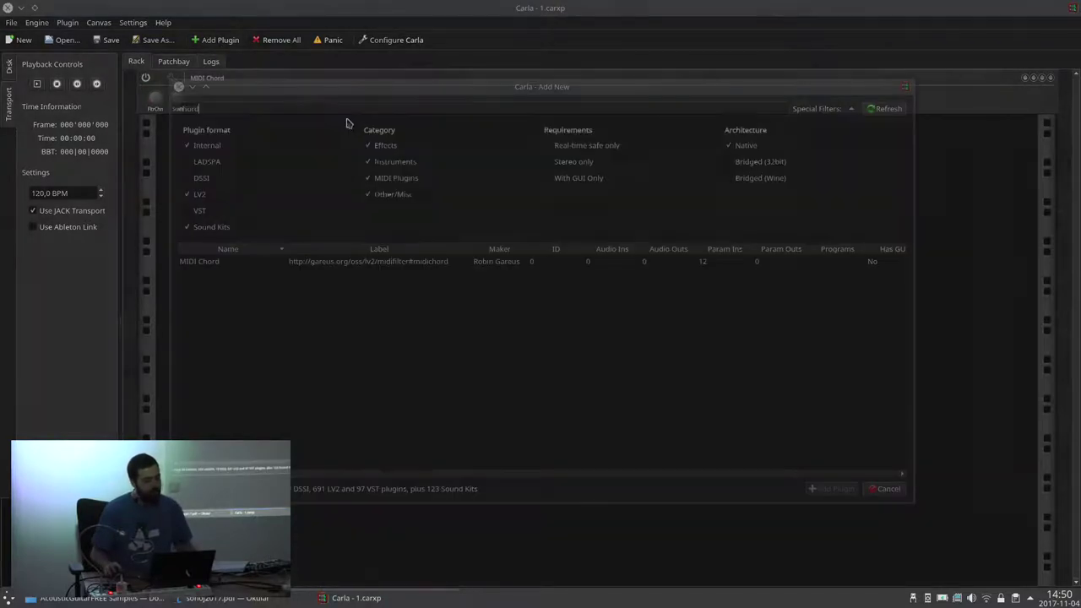
pyautogui.hotkey('ctrl', 'a')
pyautogui.write('gui')
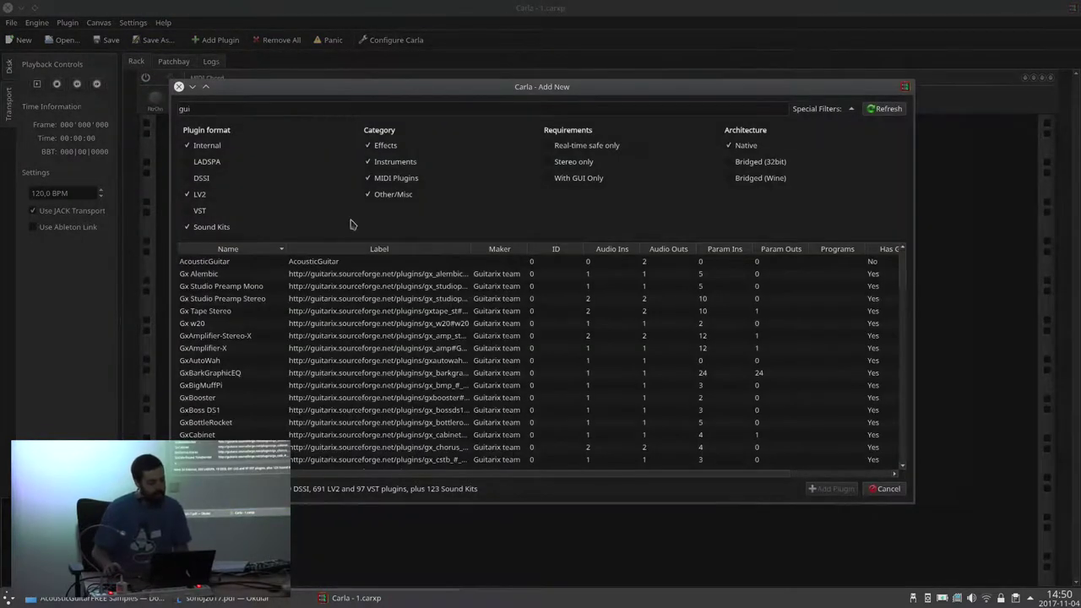
pyautogui.doubleClick(319, 264)
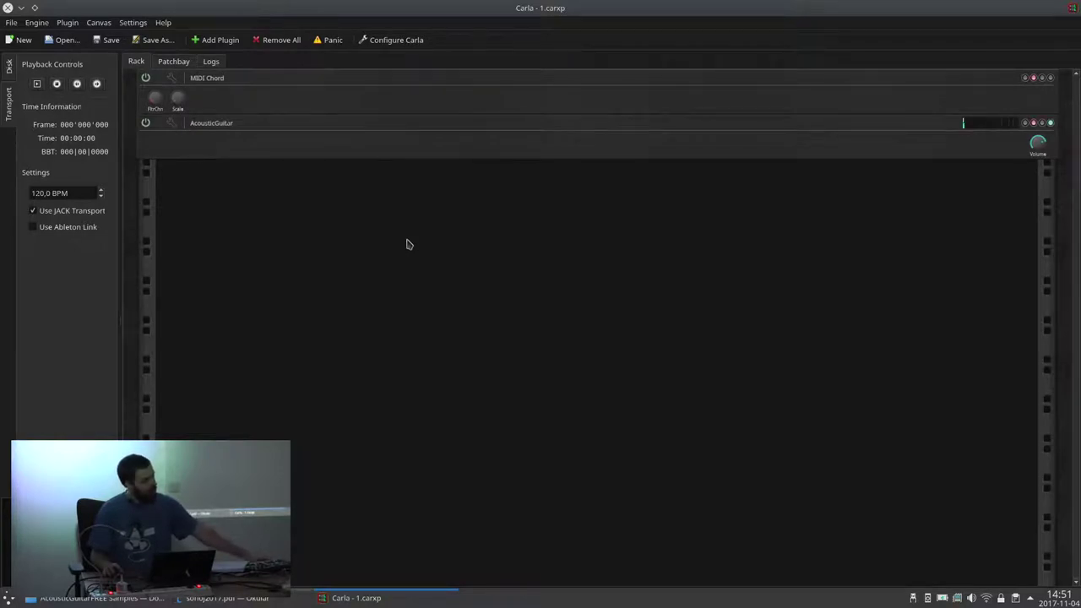
# Step: Remove AcousticGuitar from the rack while keeping MIDI Chord
pyautogui.click(260, 145)
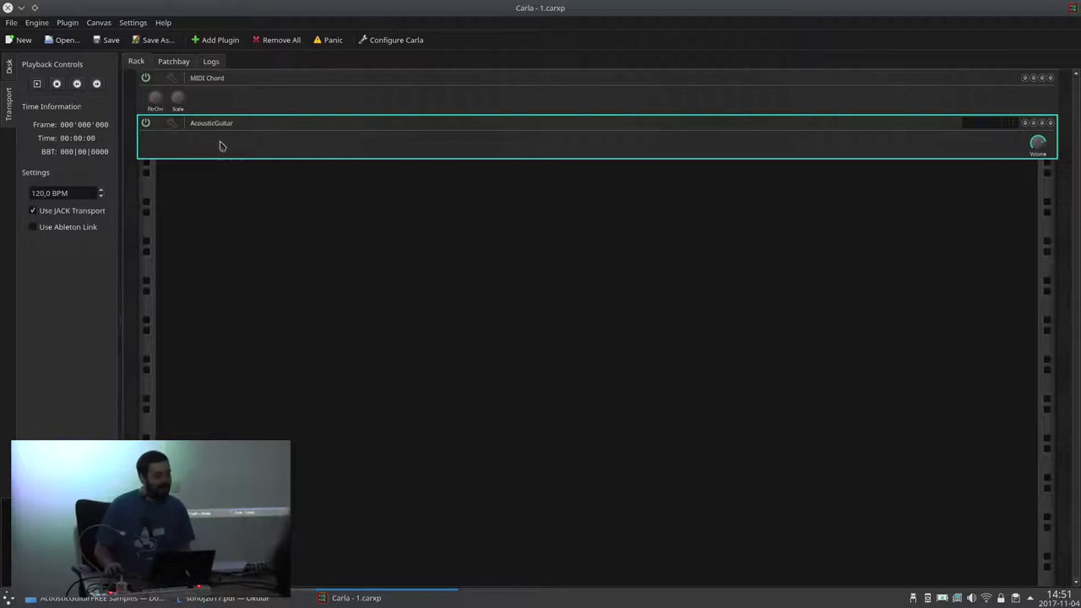
pyautogui.rightClick(236, 141)
pyautogui.click(282, 282)
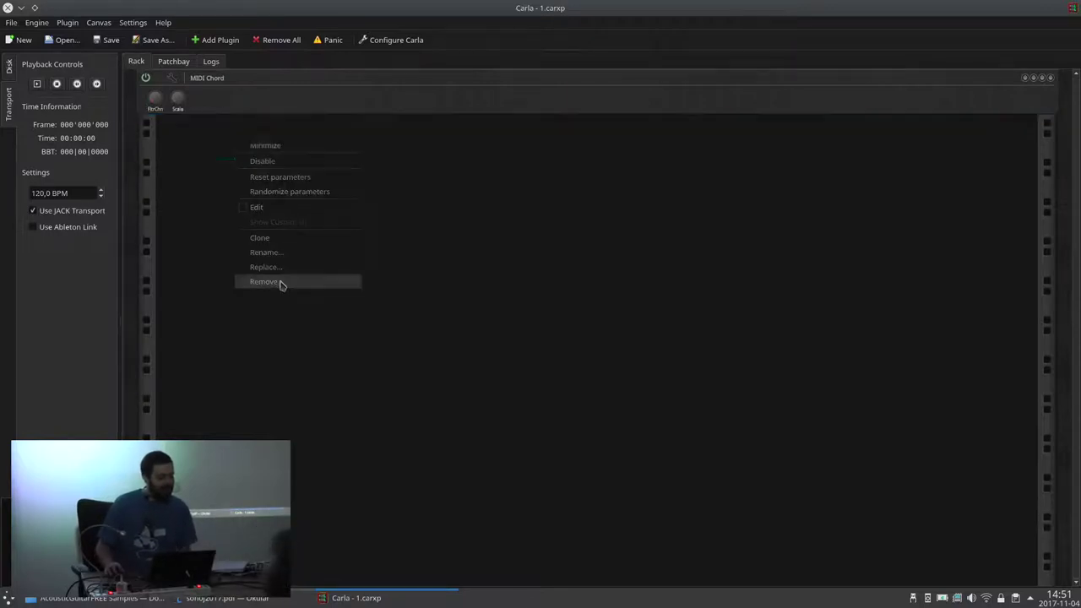
# Step: Search for "strum" and add the MIDI Strum plugin after MIDI Chord in the rack
pyautogui.click(213, 40)
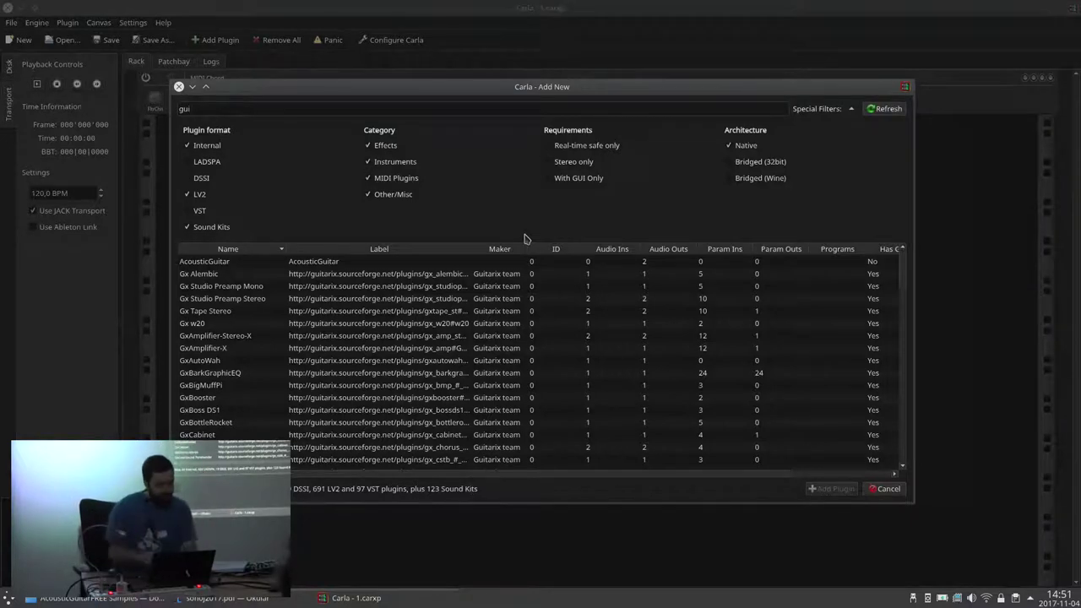
pyautogui.write('strum')
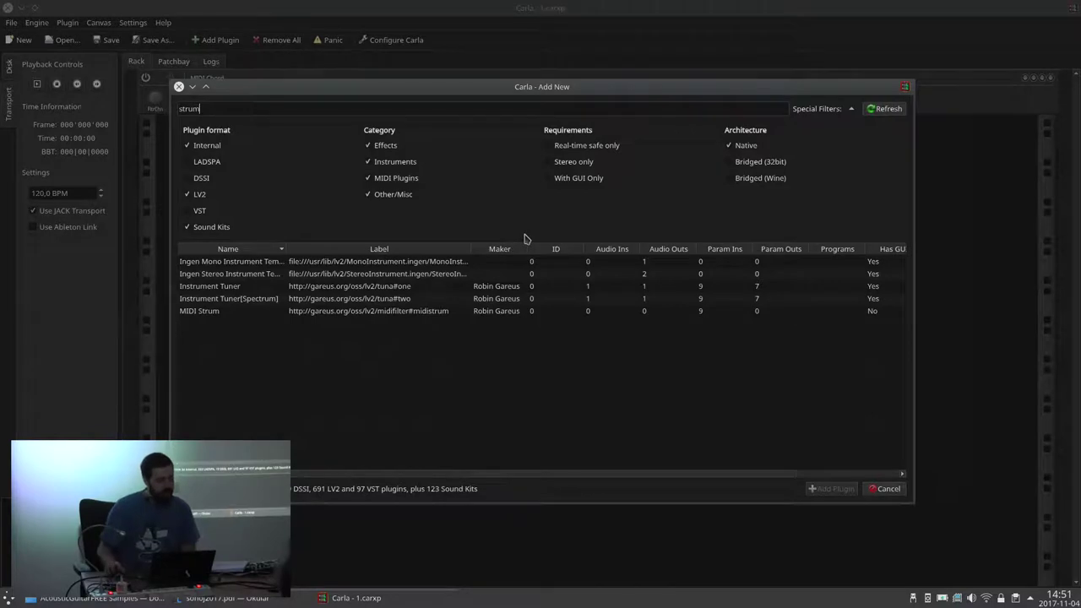
pyautogui.doubleClick(425, 312)
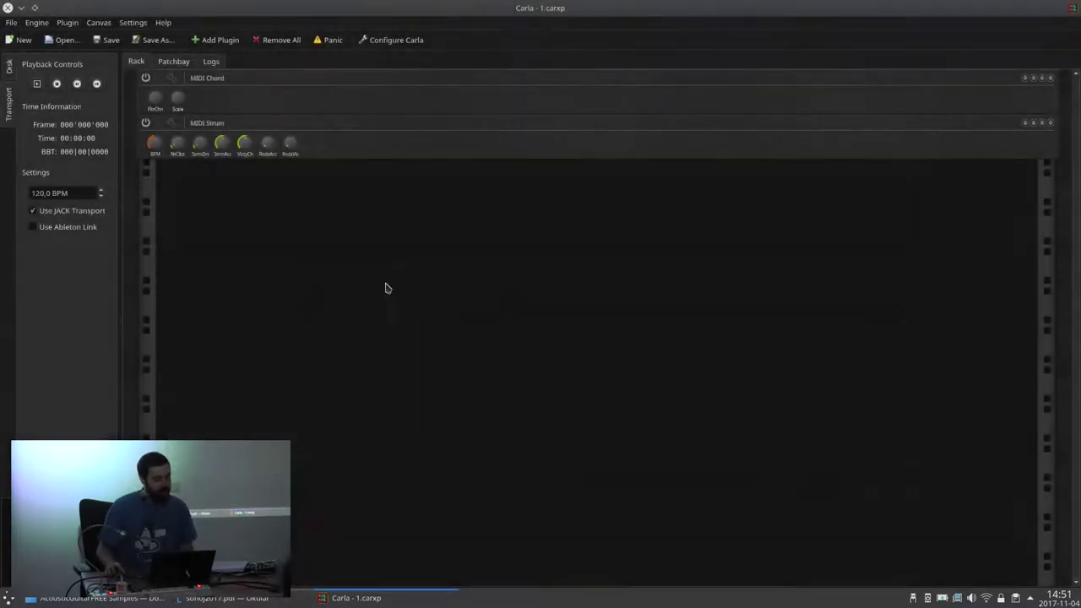
# Step: Add the AcousticGuitar sound kit again as the last plugin in the rack, following MIDI Strum
pyautogui.click(214, 41)
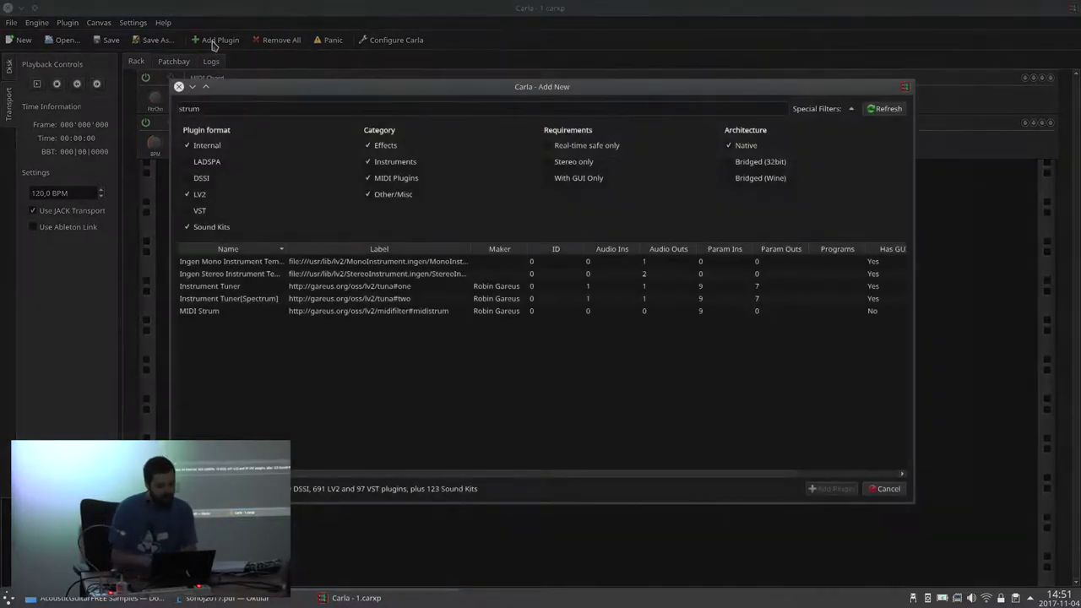
pyautogui.hotkey('ctrl', 'a')
pyautogui.write('guit')
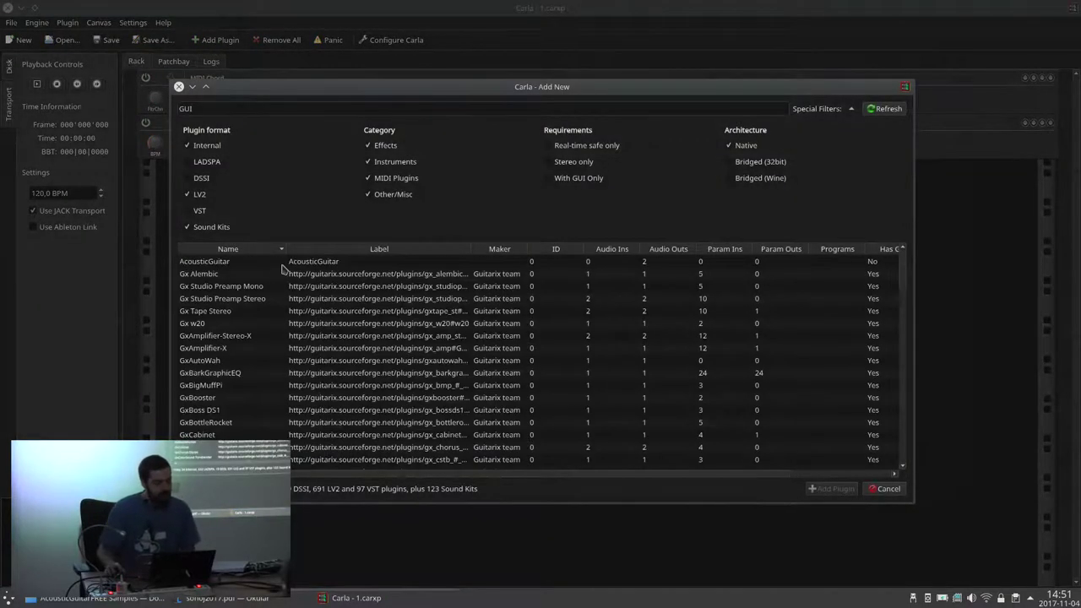
pyautogui.press('Escape')
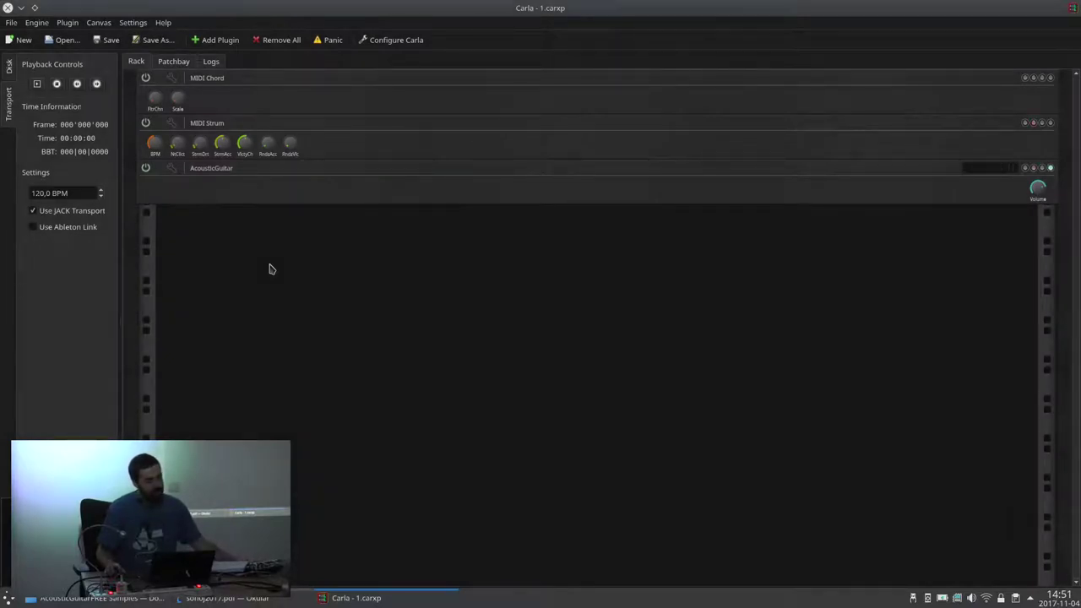
# Step: Set MIDI Strum's Strum Duration in Beats to 1.0 in its parameters, and move its window clear of the rack controls
pyautogui.click(171, 124)
pyautogui.click(418, 392)
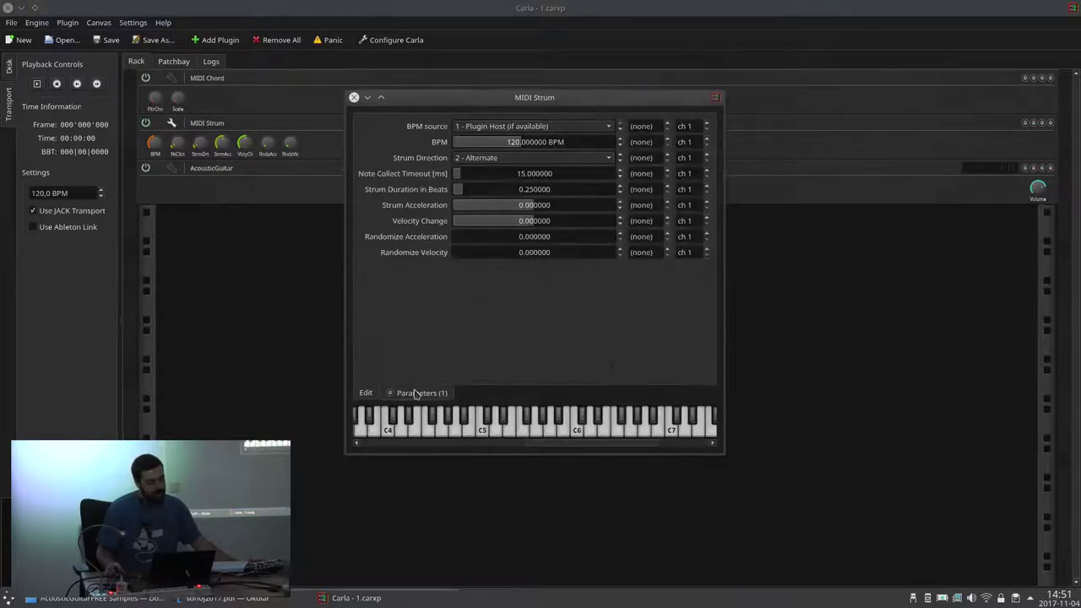
pyautogui.moveTo(461, 193); pyautogui.dragTo(496, 197)
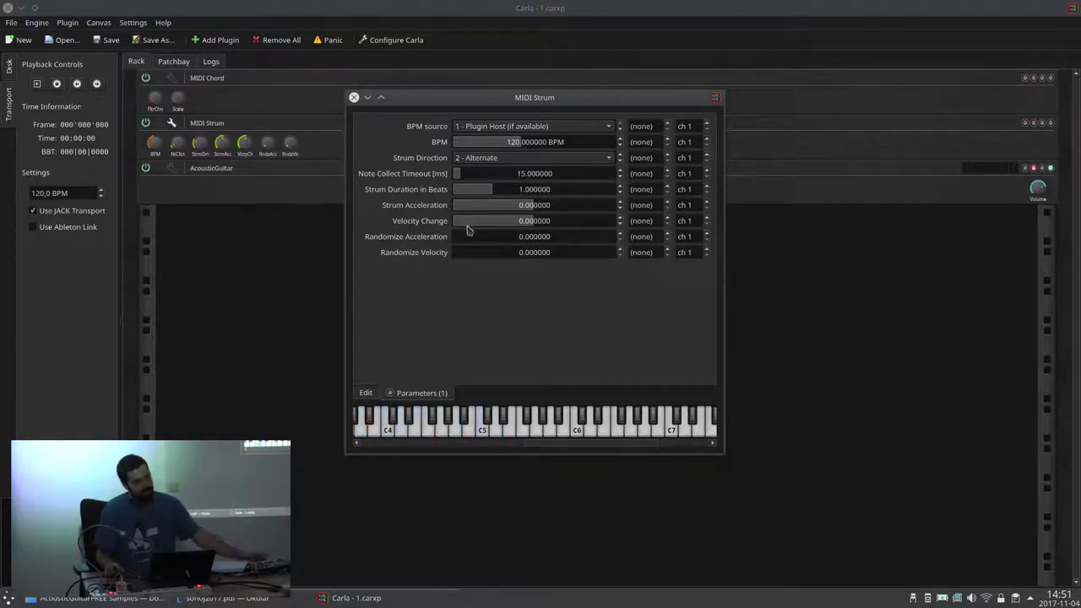
pyautogui.moveTo(431, 106); pyautogui.dragTo(509, 200)
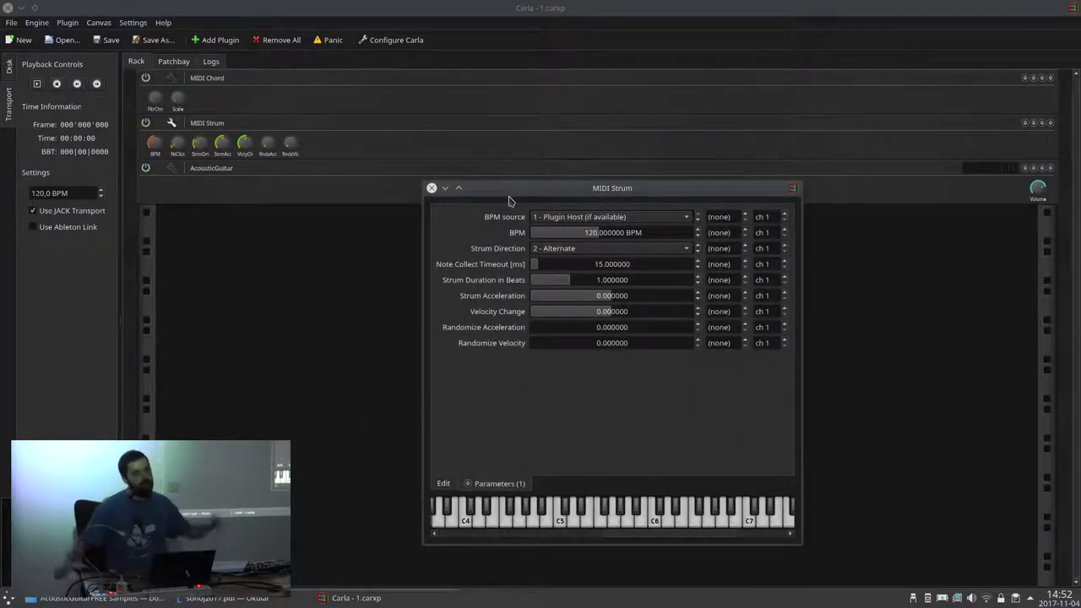
# Step: Add the concert_harp sound kit to the rack and turn down the AcousticGuitar's volume
pyautogui.click(352, 153)
pyautogui.click(337, 191)
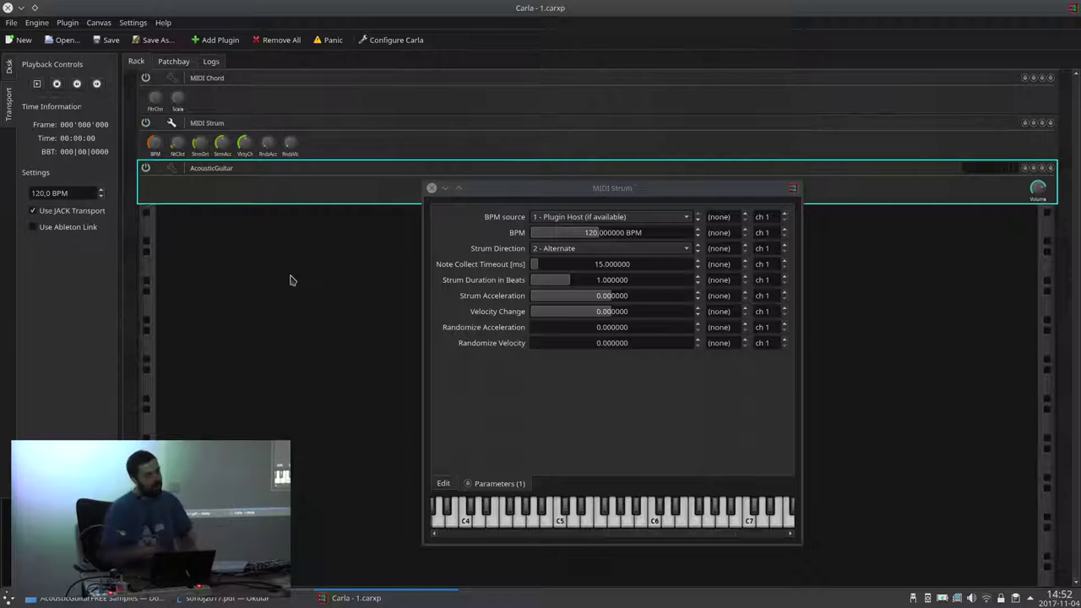
pyautogui.click(212, 42)
pyautogui.write('ha')
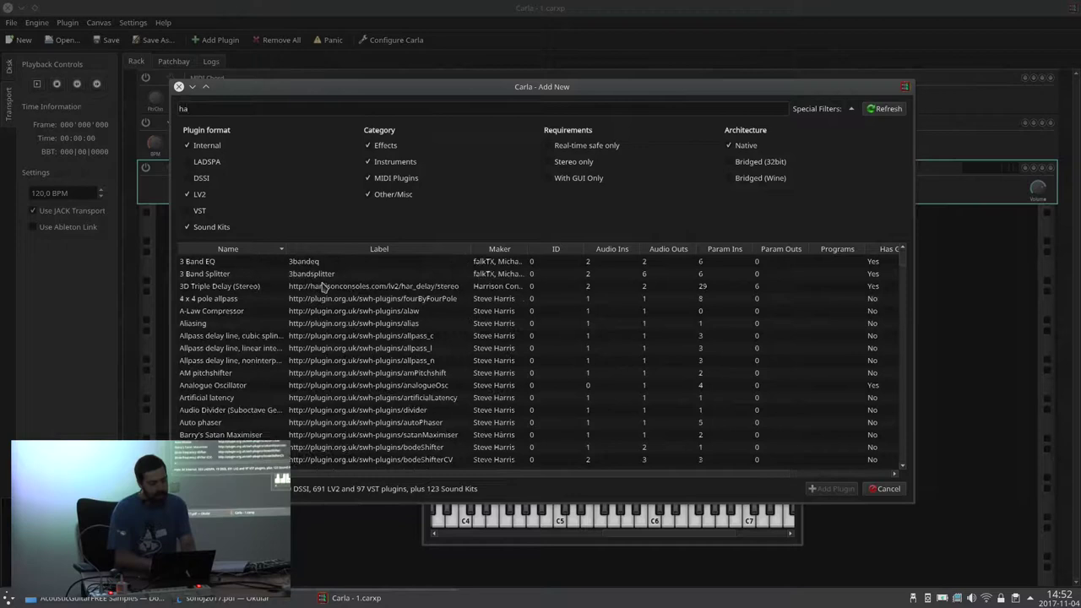
pyautogui.write('rm')
pyautogui.press('Escape')
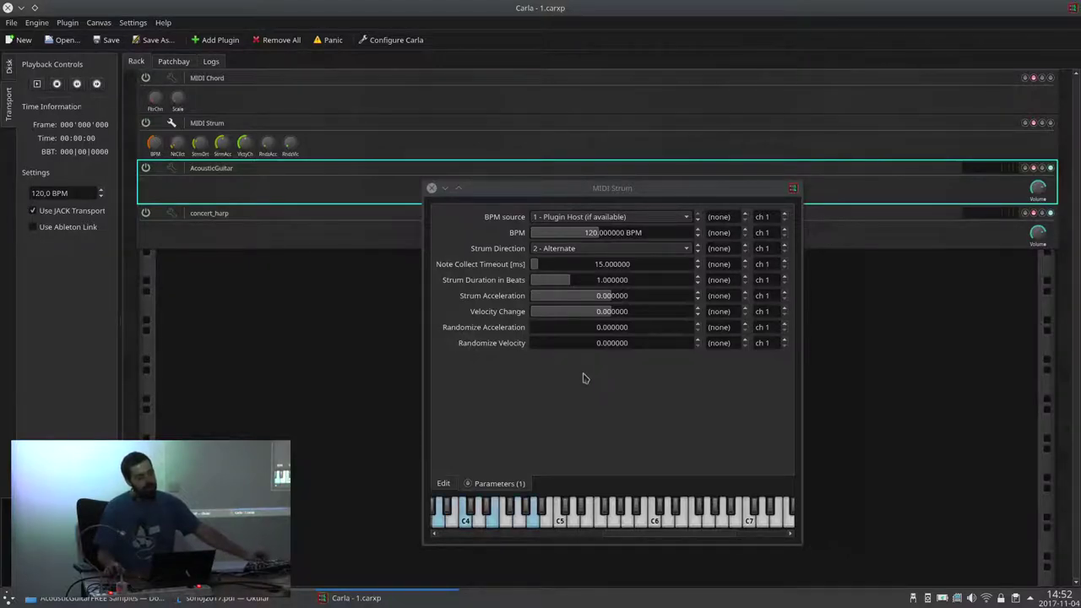
pyautogui.moveTo(1039, 189); pyautogui.dragTo(1030, 247)
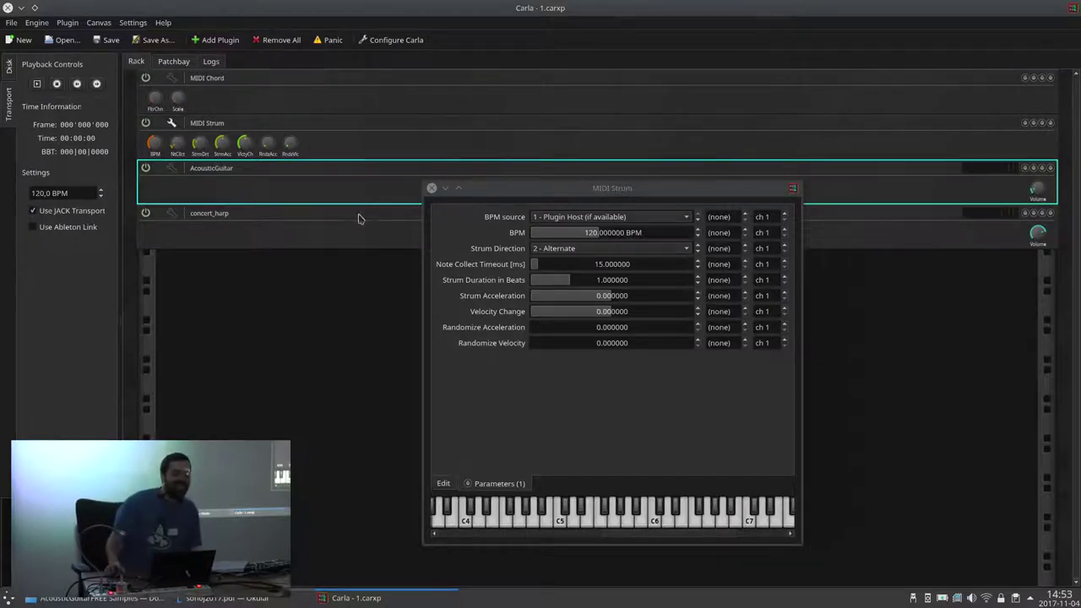
# Step: Clone the AcousticGuitar plugin and remove the original so the guitar sits below concert_harp
pyautogui.rightClick(312, 185)
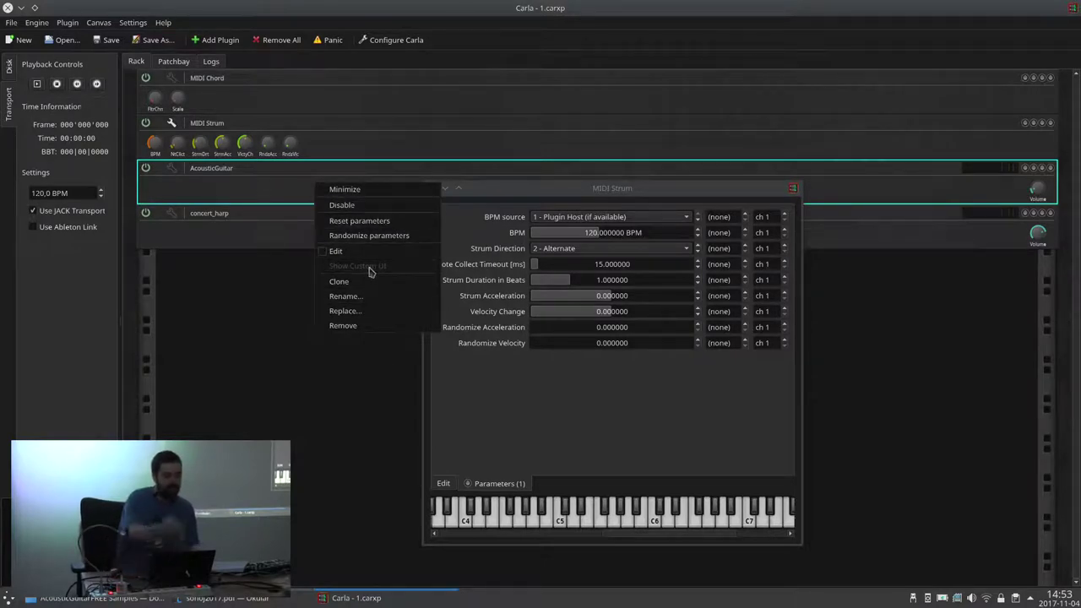
pyautogui.click(912, 200)
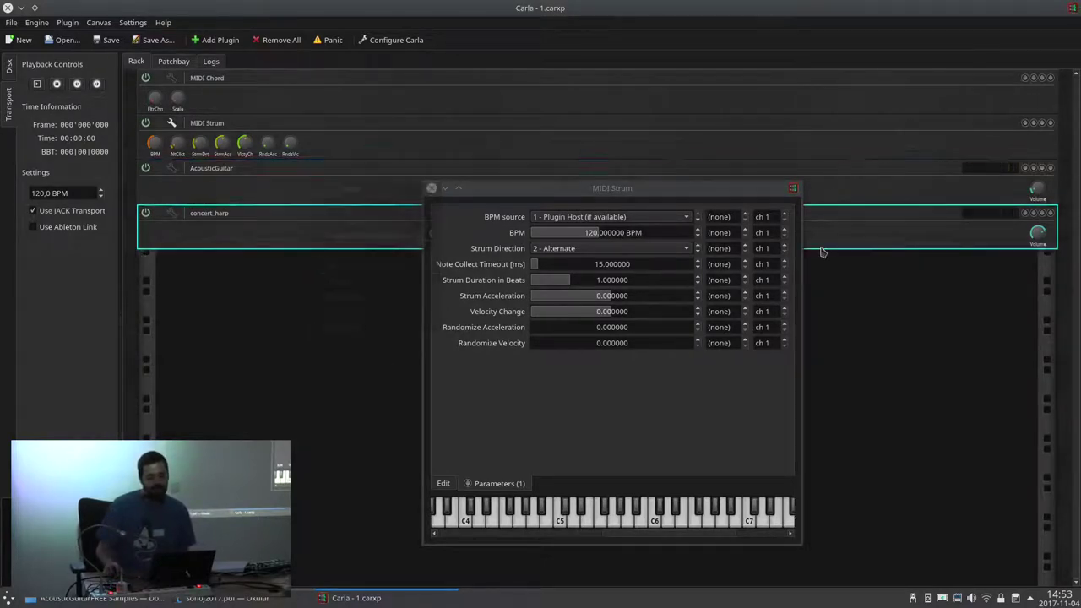
pyautogui.rightClick(269, 189)
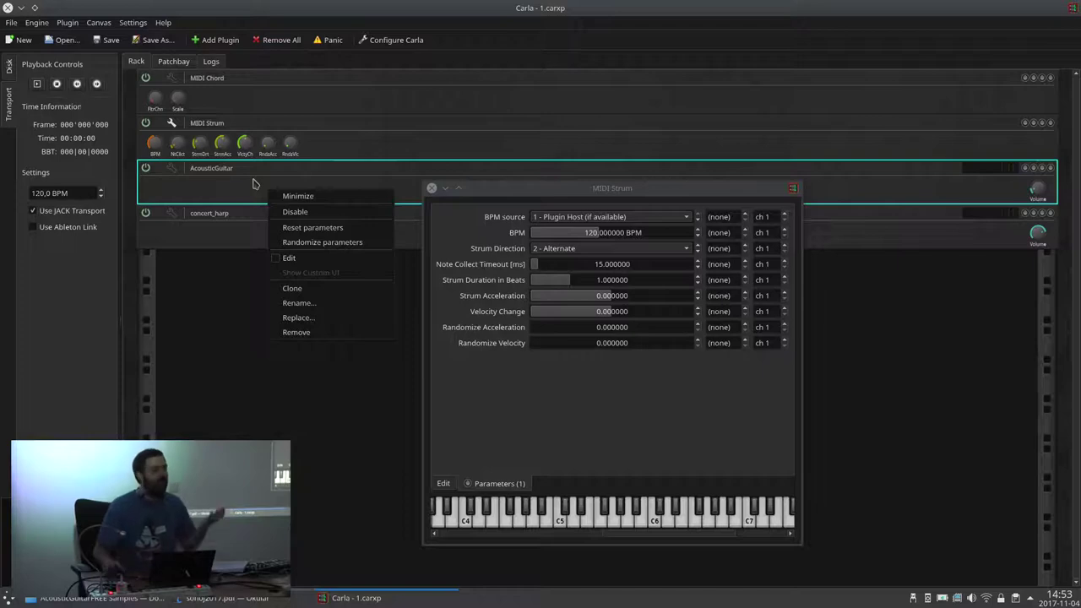
pyautogui.click(239, 191)
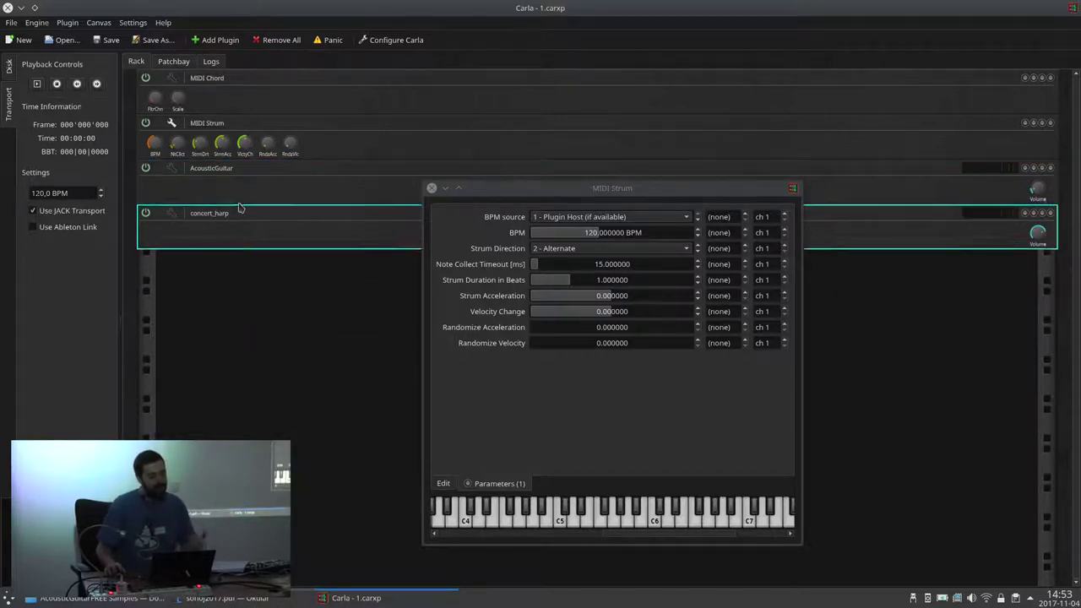
pyautogui.rightClick(223, 192)
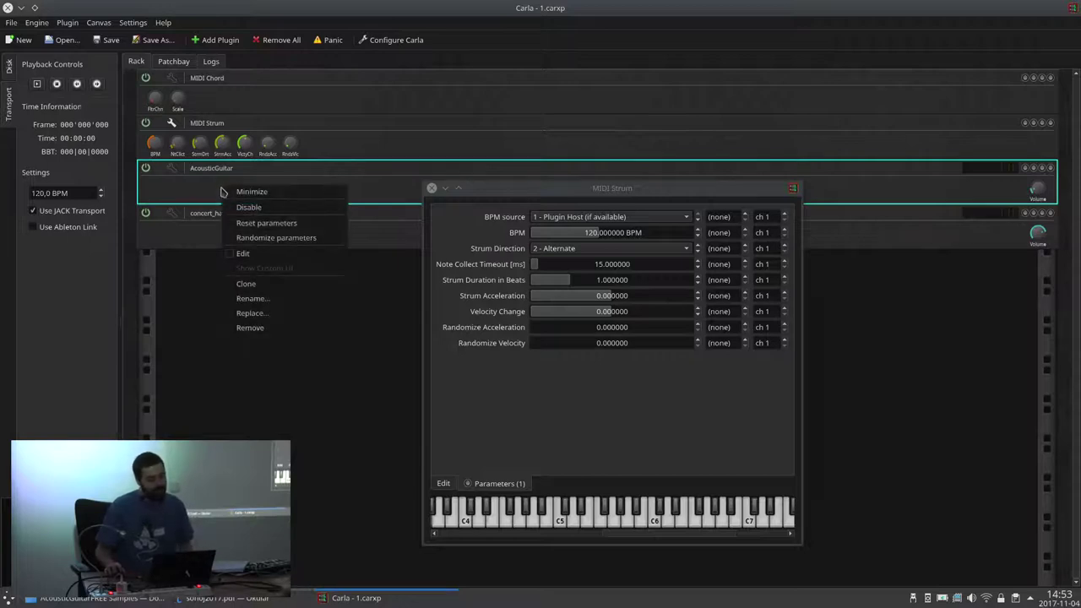
pyautogui.click(278, 285)
pyautogui.rightClick(264, 193)
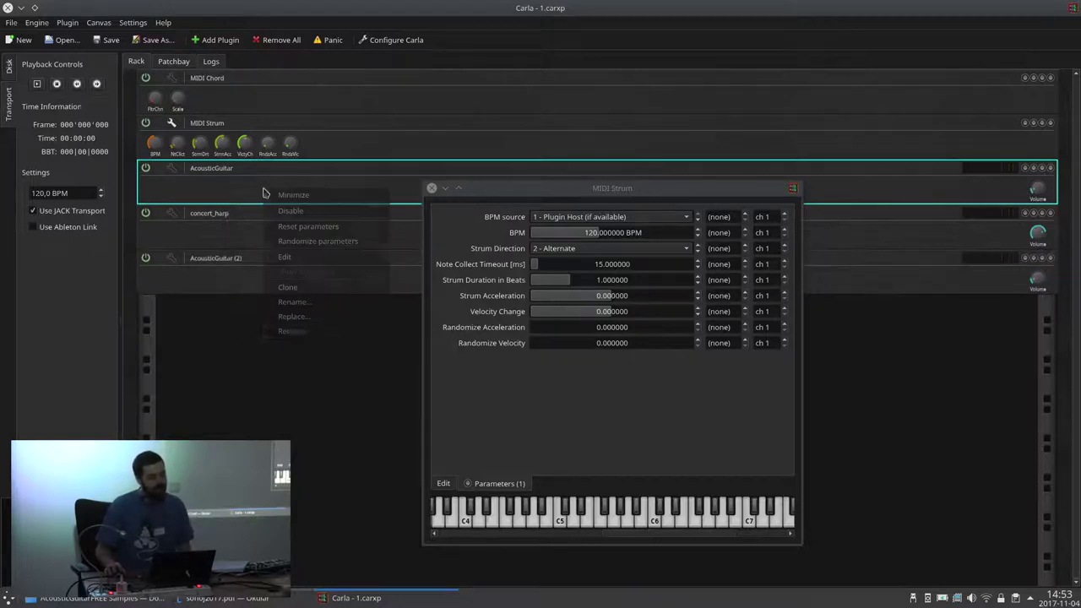
pyautogui.click(308, 332)
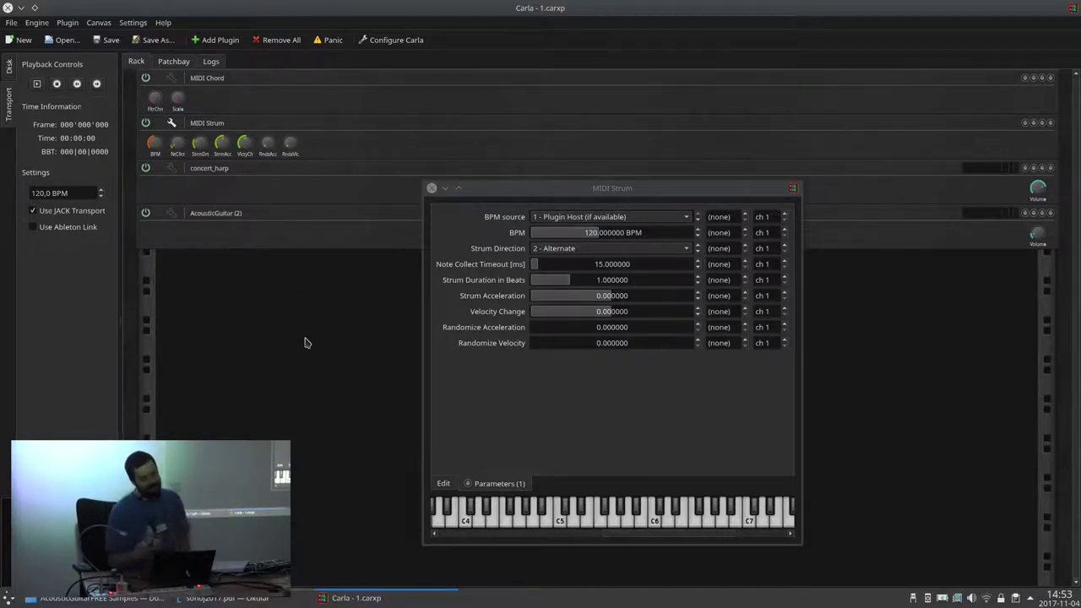
pyautogui.click(446, 375)
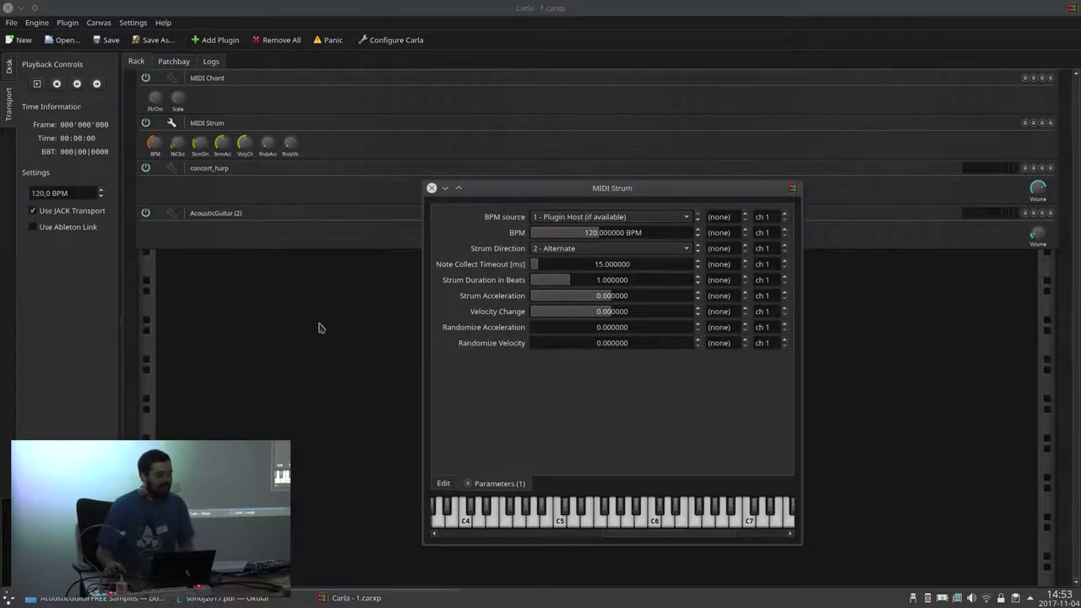
pyautogui.click(257, 231)
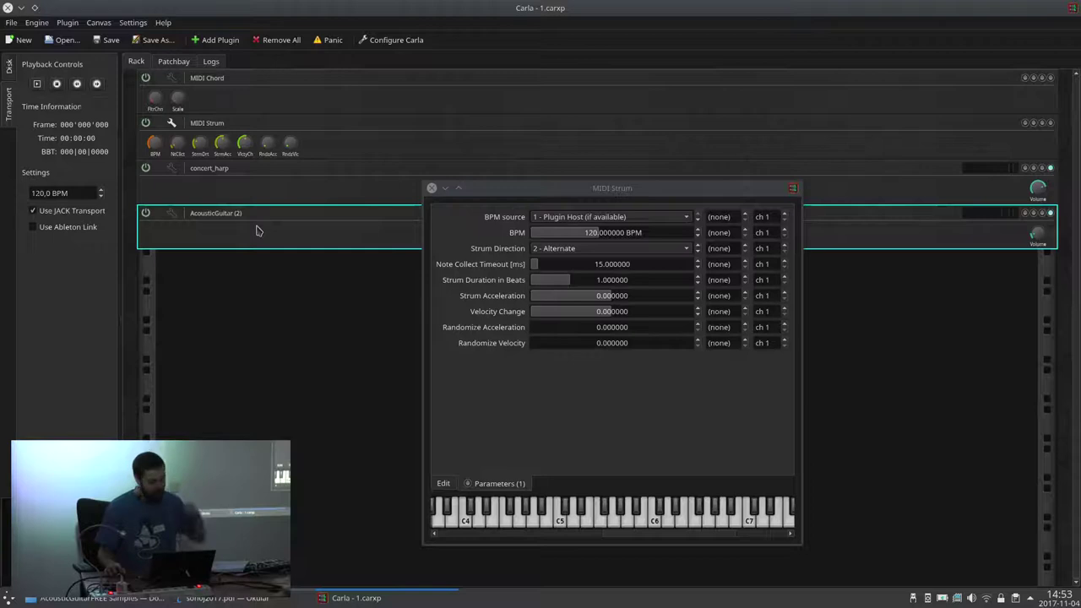
pyautogui.click(260, 189)
pyautogui.click(302, 104)
pyautogui.click(331, 166)
pyautogui.click(317, 135)
pyautogui.click(320, 96)
pyautogui.click(308, 159)
# Step: Remove MIDI Strum, concert_harp and AcousticGuitar (2) from the rack, keeping only MIDI Chord
pyautogui.rightClick(336, 150)
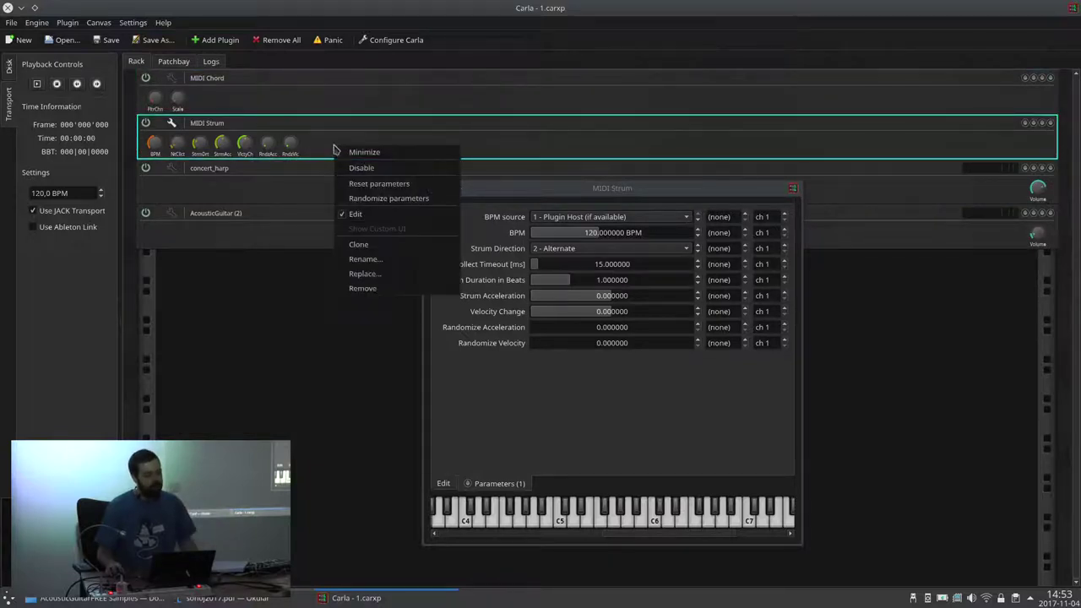
pyautogui.click(363, 287)
pyautogui.rightClick(336, 150)
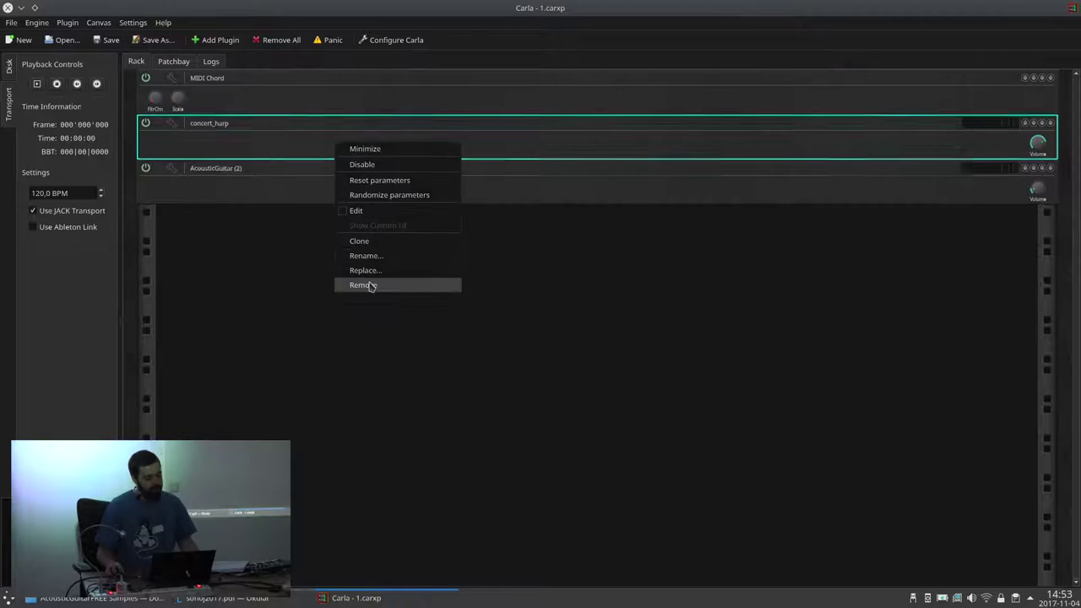
pyautogui.click(362, 285)
pyautogui.rightClick(273, 151)
pyautogui.click(337, 293)
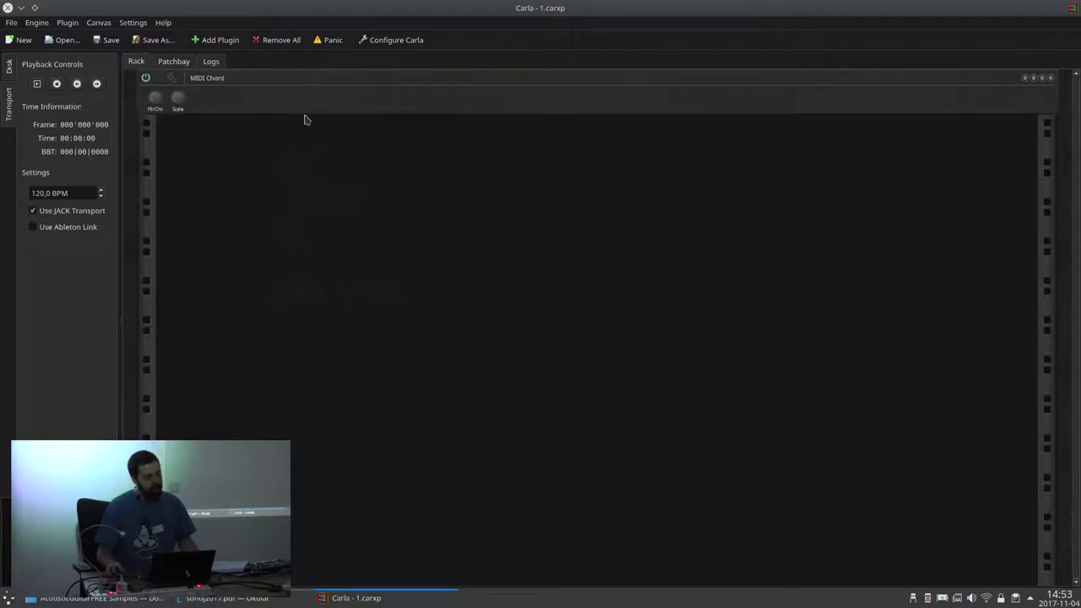
# Step: Search the plugins for "car" and add Carla-Rack (no midi out) below MIDI Chord
pyautogui.click(211, 40)
pyautogui.press('BackSpace')
pyautogui.press('BackSpace')
pyautogui.press('BackSpace')
pyautogui.press('BackSpace')
pyautogui.write('car')
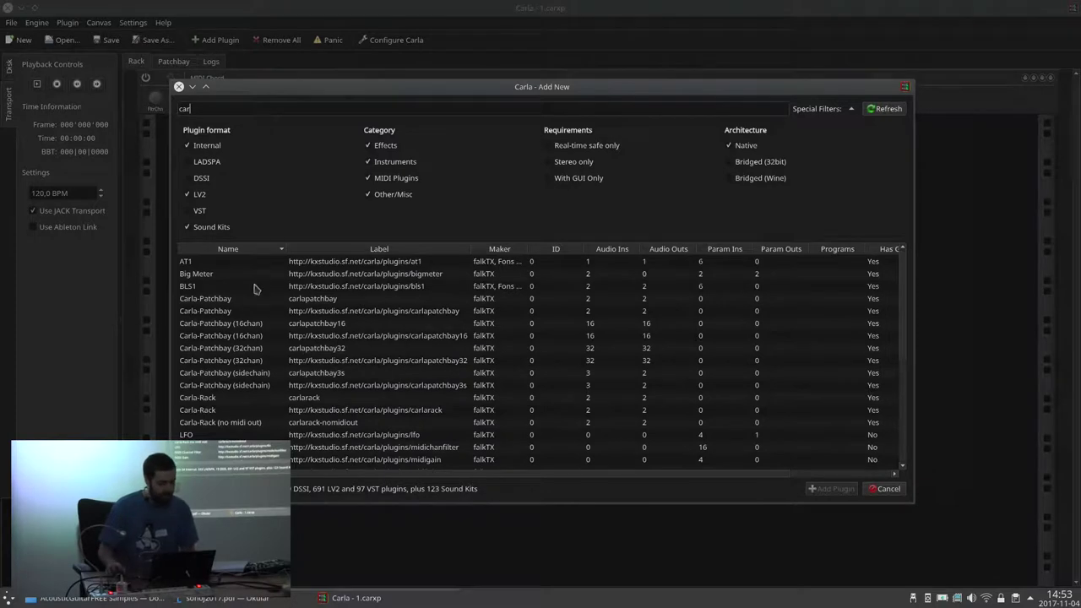
pyautogui.click(243, 424)
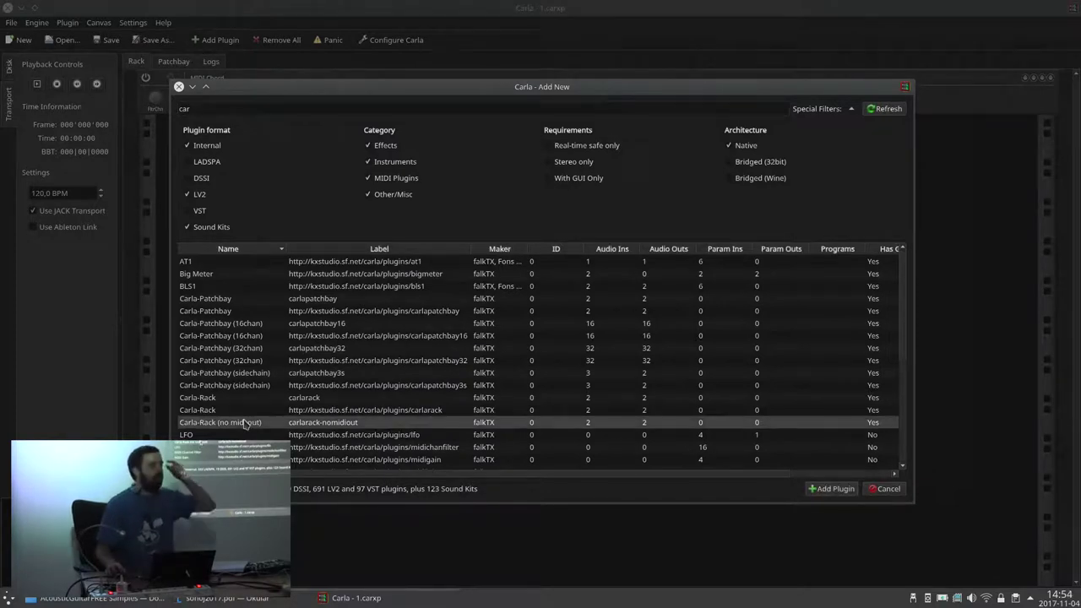
pyautogui.doubleClick(243, 424)
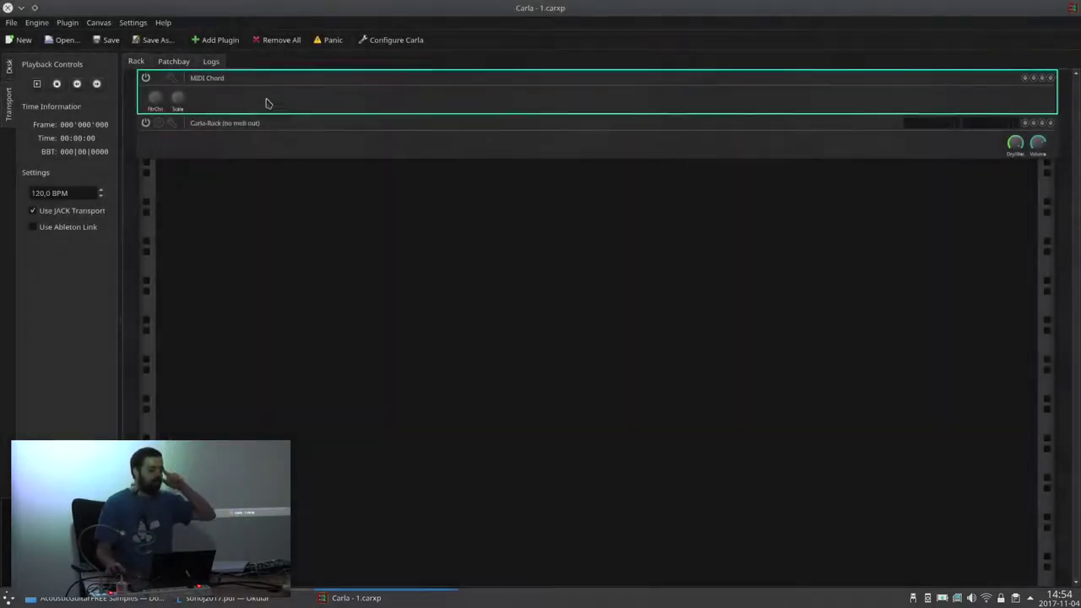
# Step: Remove the Carla-Rack (no midi out) plugin from the rack
pyautogui.click(271, 91)
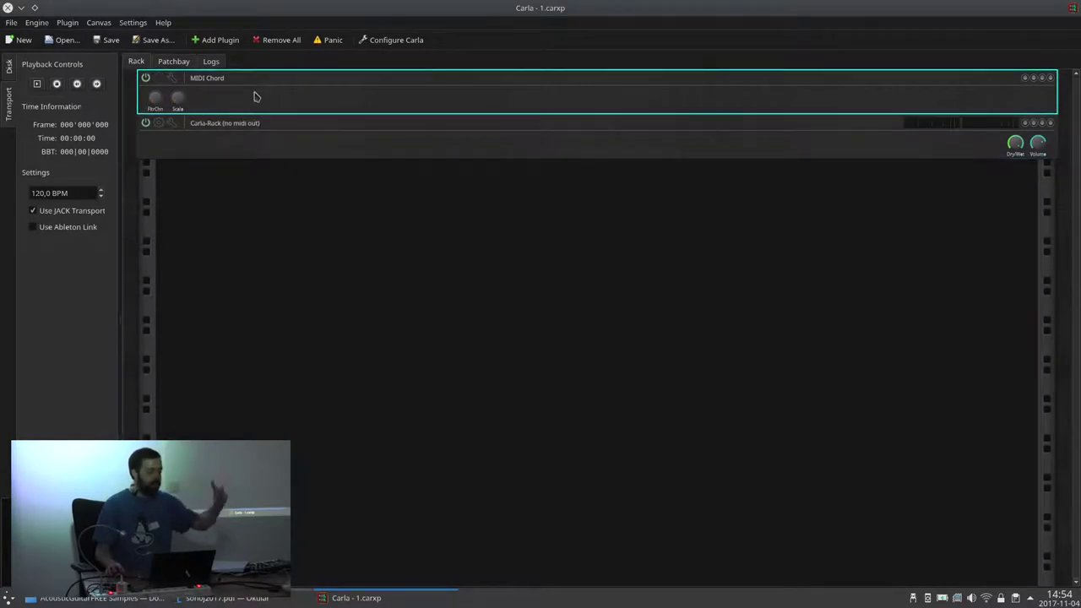
pyautogui.rightClick(242, 130)
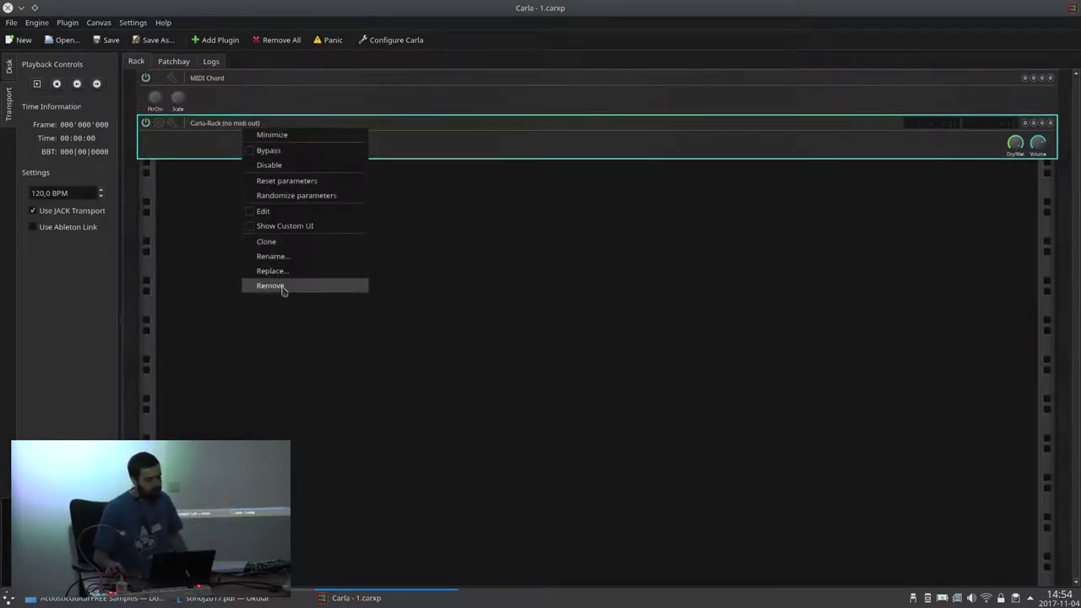
pyautogui.click(282, 287)
# Step: Search the plugins for "pian" and add the two-output Pianoteq 5 instrument below MIDI Chord
pyautogui.click(213, 40)
pyautogui.write('p')
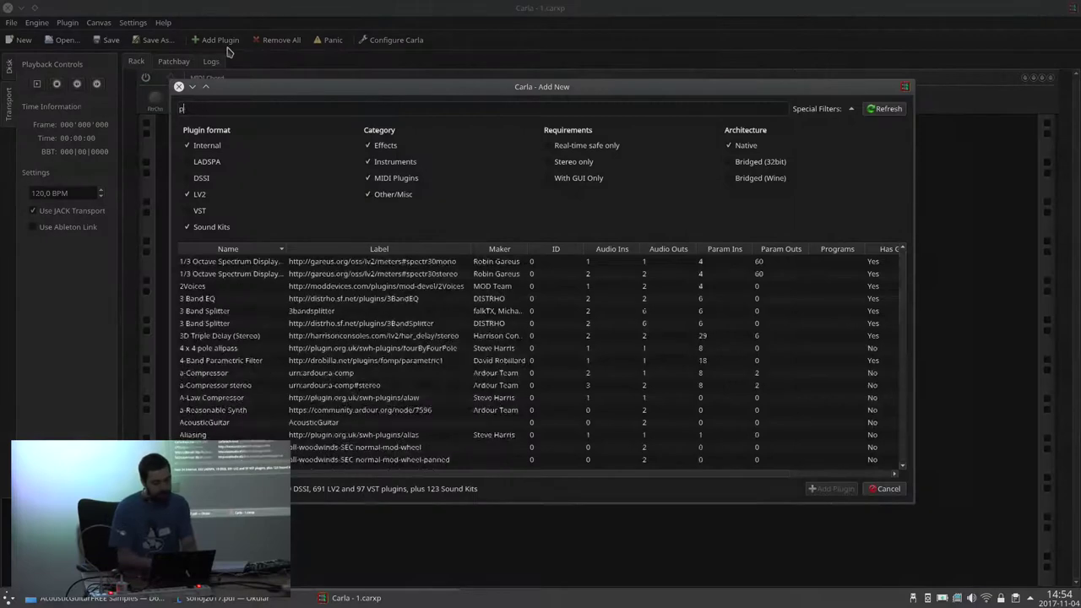
pyautogui.write('in')
pyautogui.press('BackSpace')
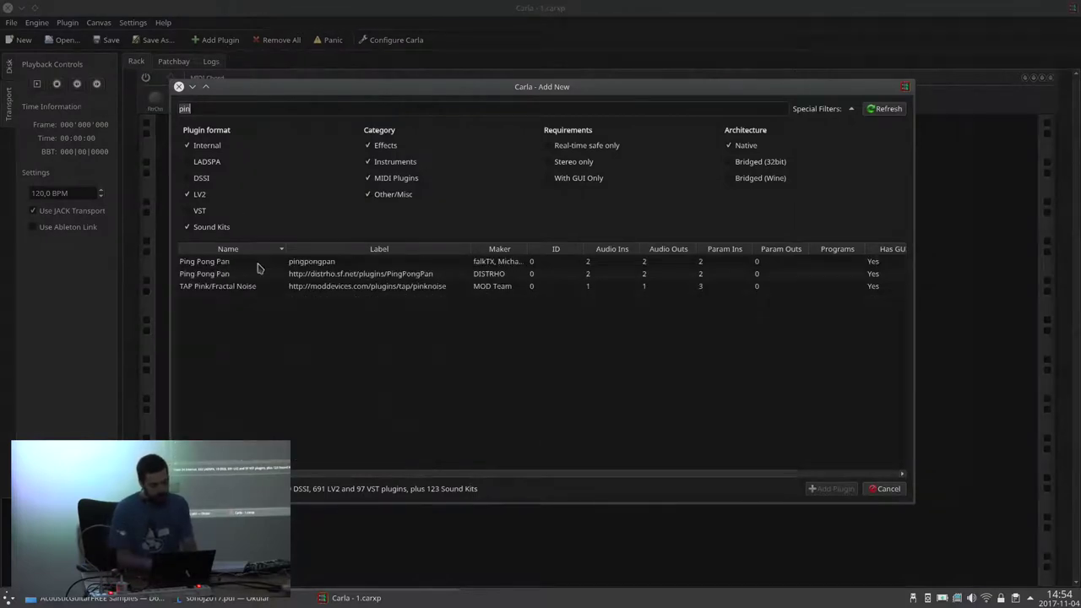
pyautogui.write('an')
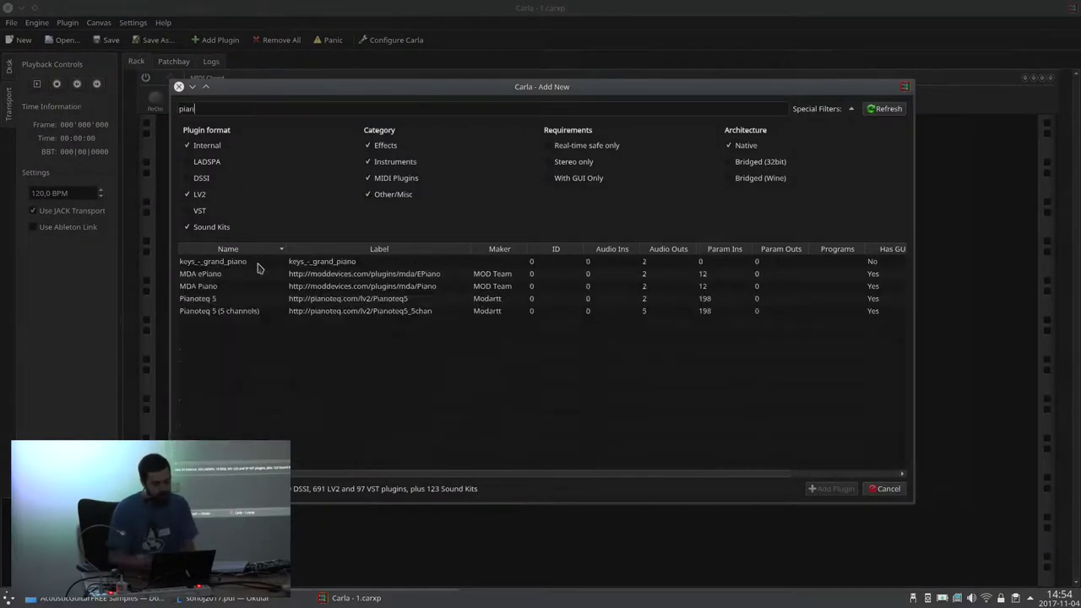
pyautogui.doubleClick(221, 299)
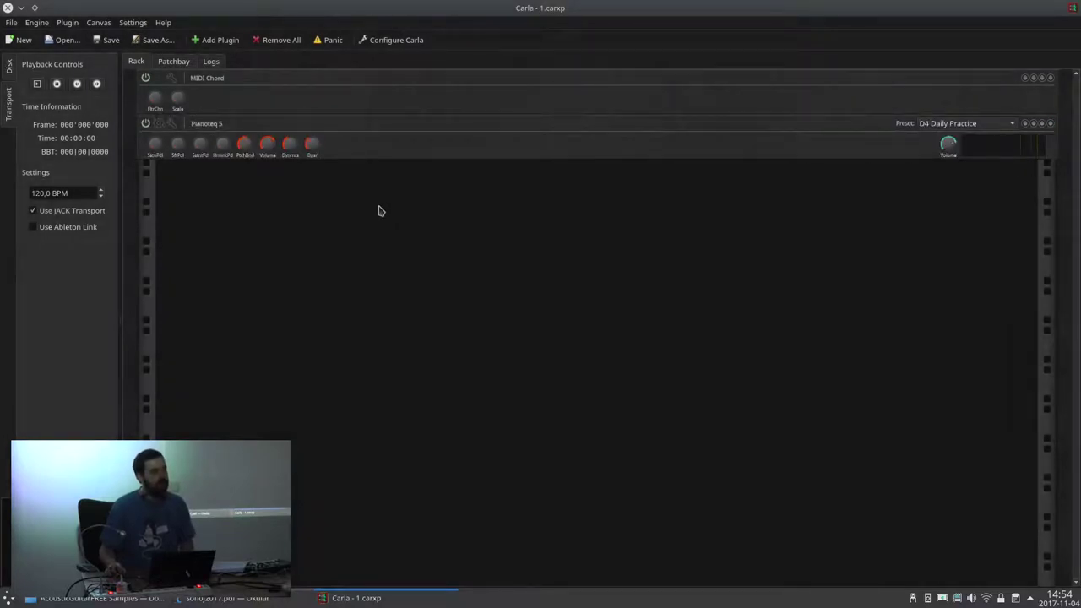
pyautogui.click(413, 146)
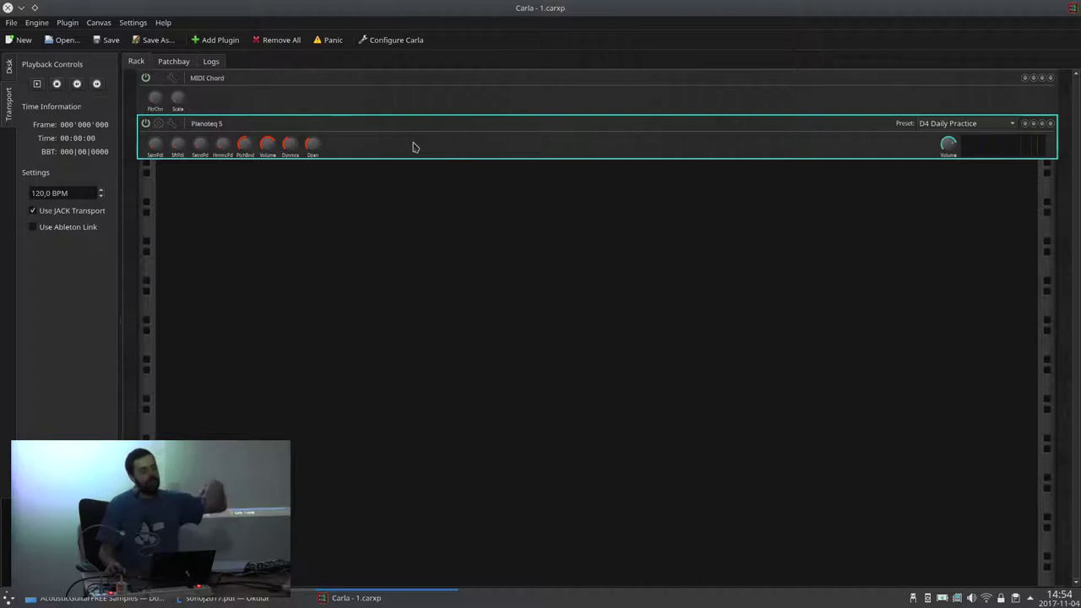
pyautogui.click(352, 195)
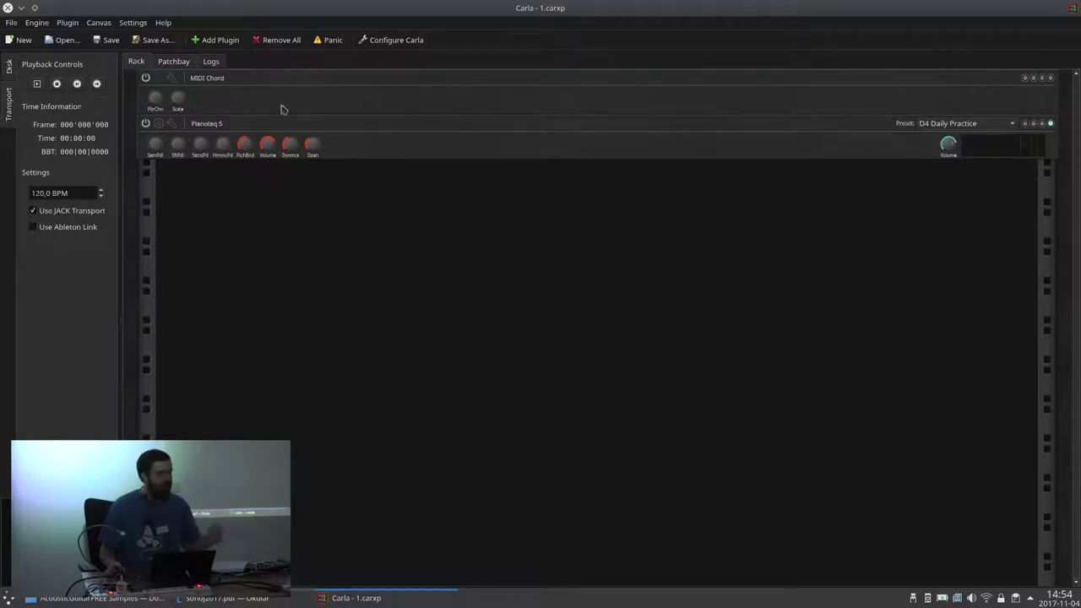
# Step: Search the plugins for "carla" and add two instances of Carla-Rack (no midi out) below Pianoteq 5
pyautogui.click(214, 41)
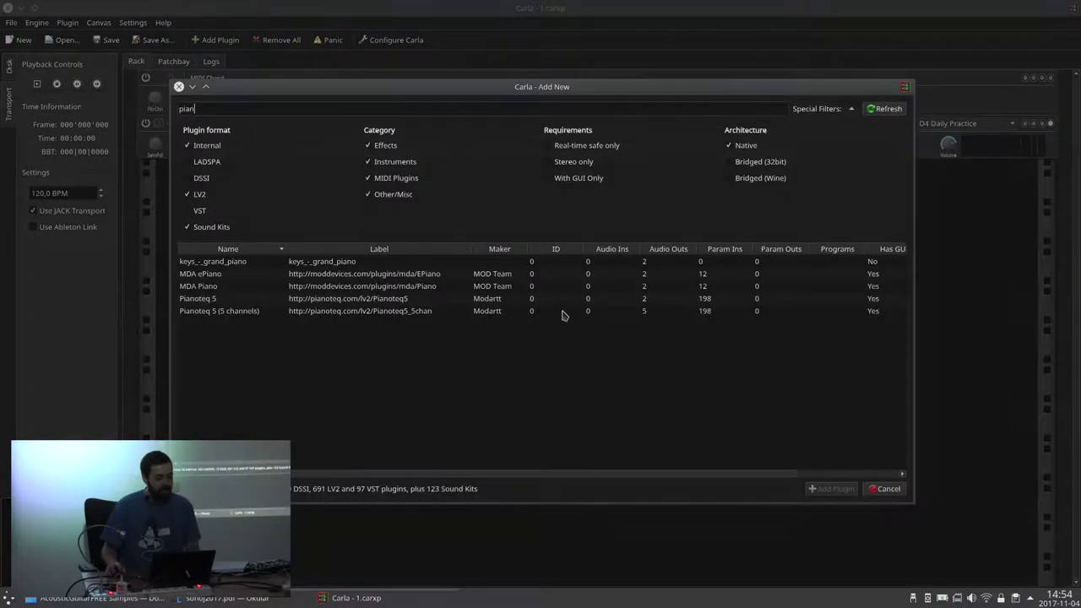
pyautogui.press('BackSpace')
pyautogui.write('carla')
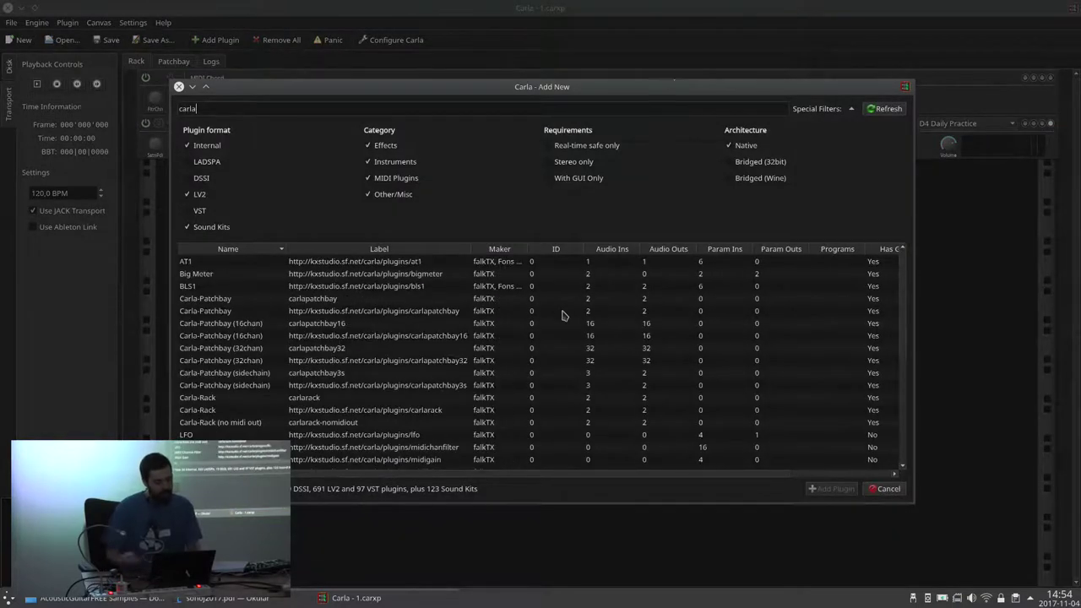
pyautogui.doubleClick(235, 430)
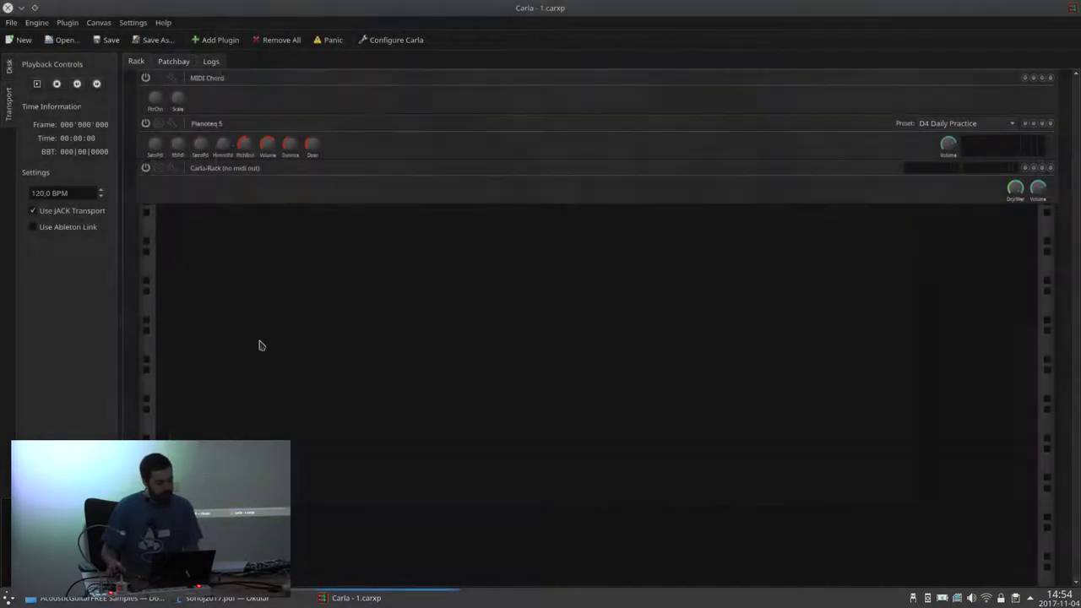
pyautogui.click(210, 42)
pyautogui.doubleClick(232, 425)
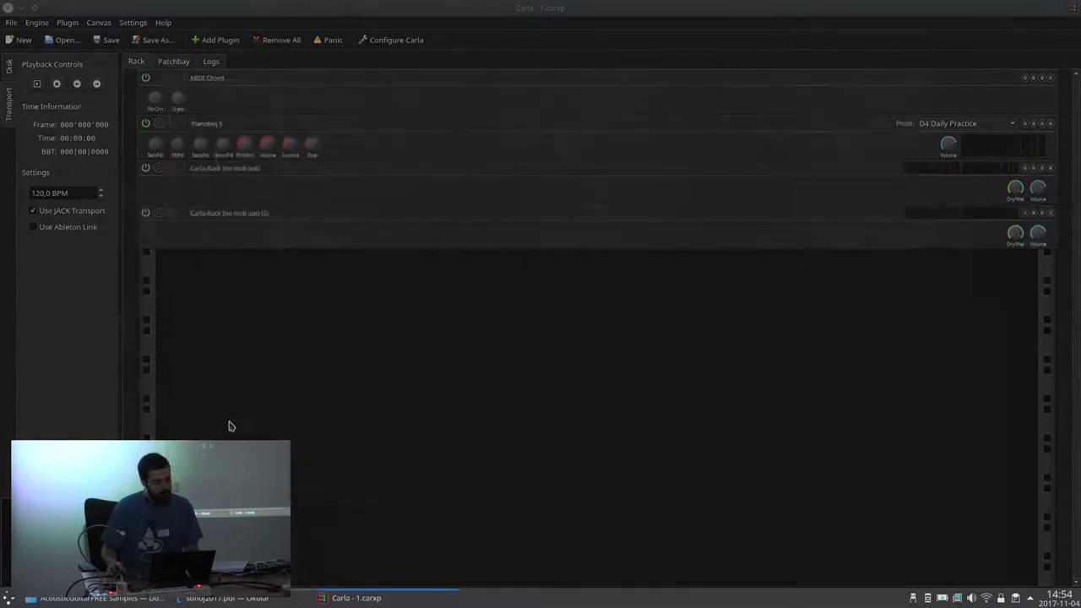
pyautogui.click(338, 221)
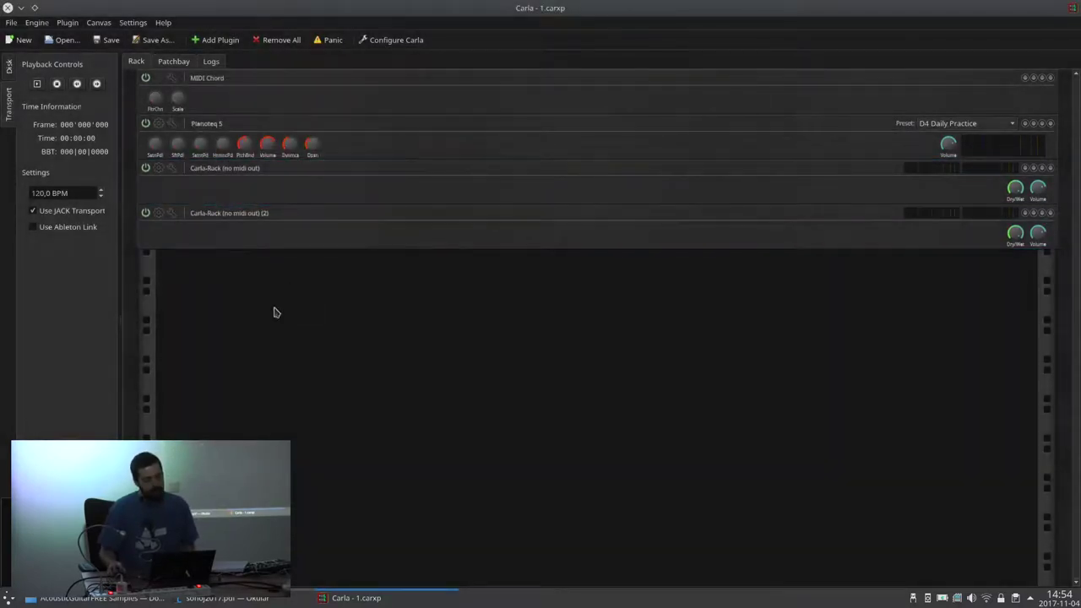
# Step: Add the MIDI Strum plugin at the end of the rack and open its parameters for editing
pyautogui.click(219, 44)
pyautogui.write('stru')
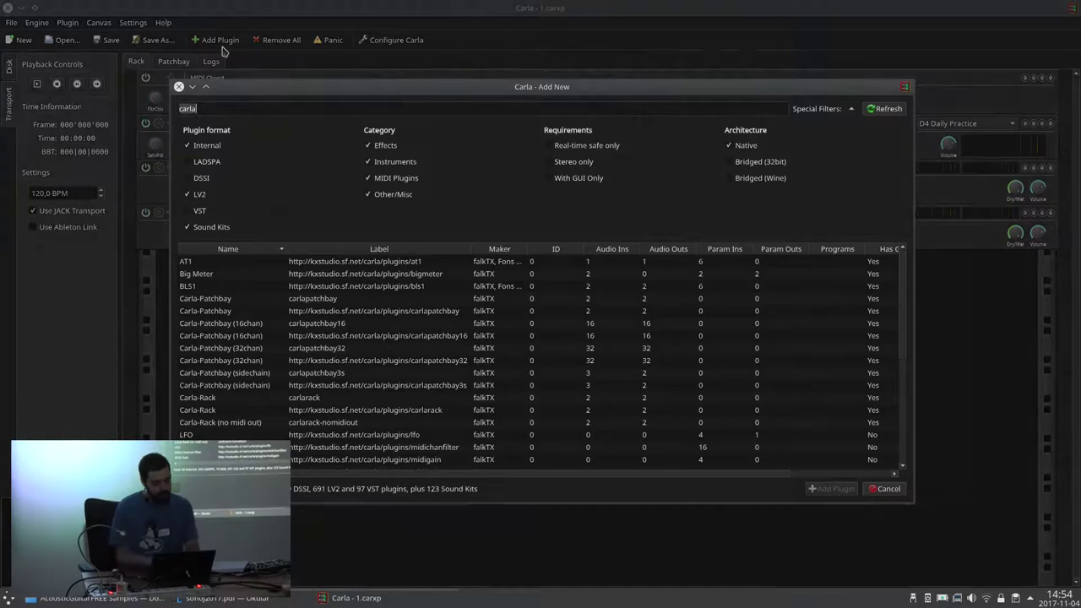
pyautogui.doubleClick(202, 310)
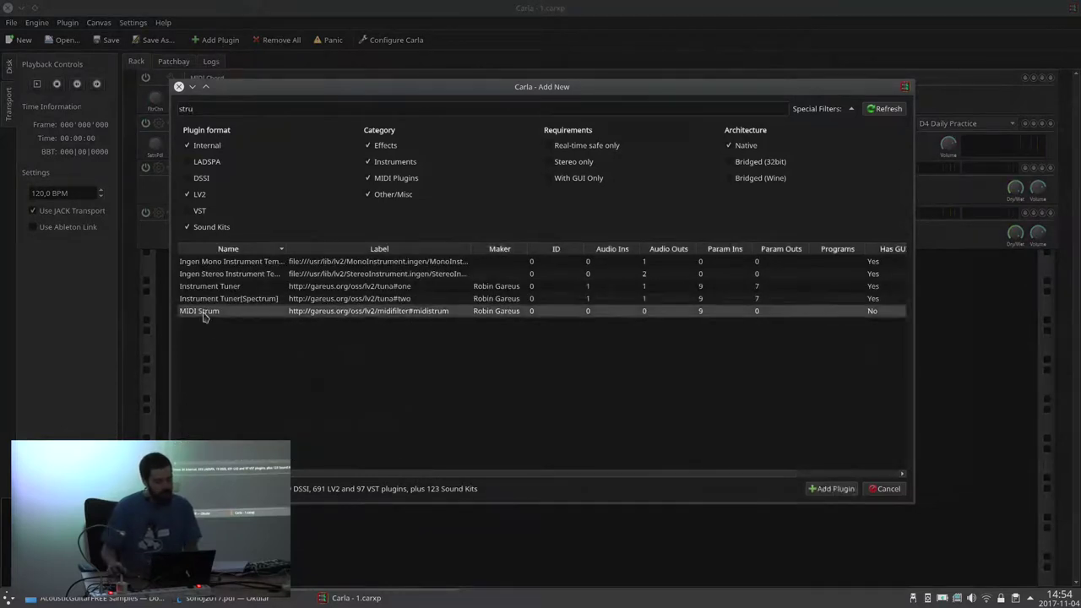
pyautogui.click(172, 259)
pyautogui.click(422, 393)
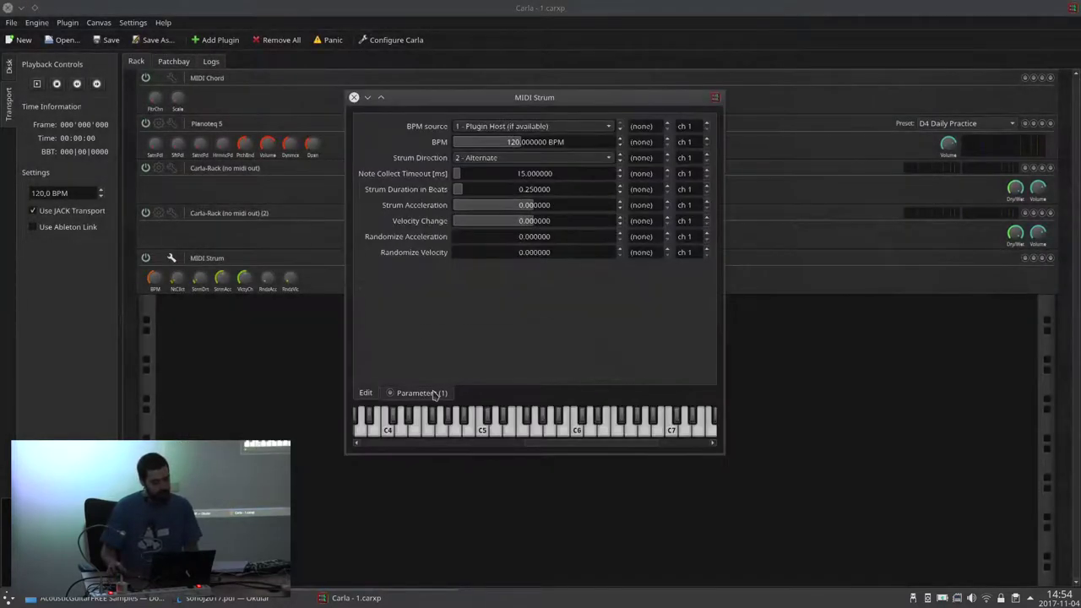
# Step: Set MIDI Strum's Strum Duration in Beats to the 1.000000 Quarter scale point and close its parameters
pyautogui.rightClick(463, 192)
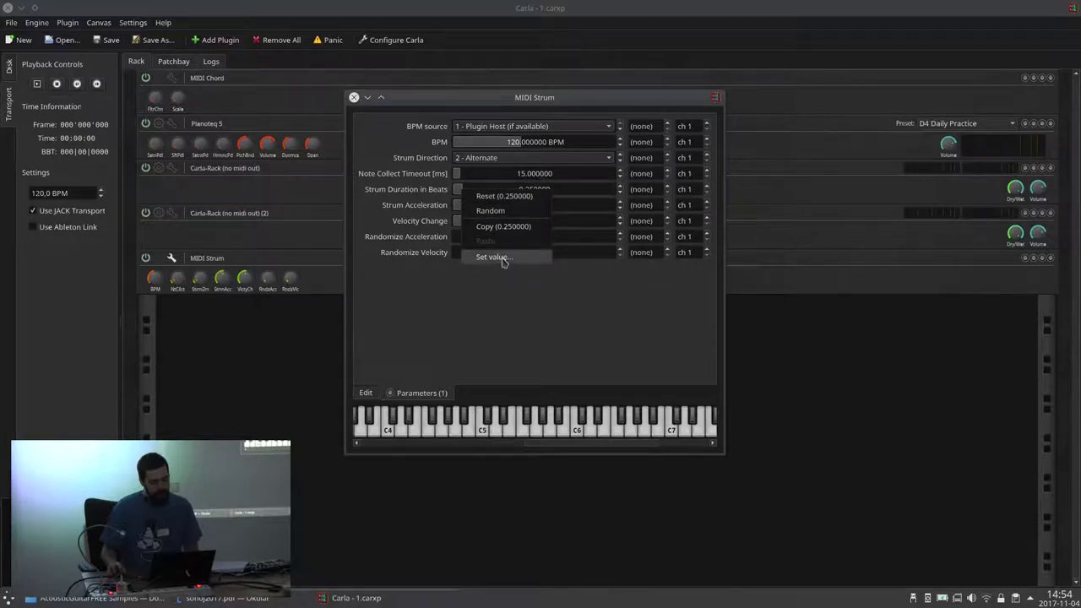
pyautogui.click(500, 258)
pyautogui.click(526, 293)
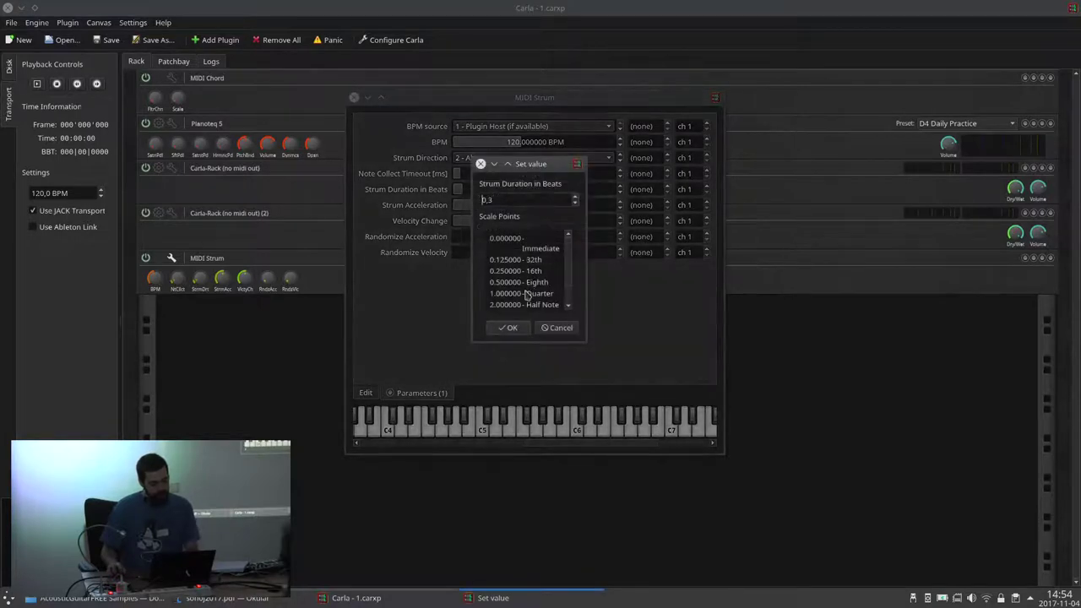
pyautogui.click(509, 328)
pyautogui.click(353, 97)
# Step: Search the plugins for "gui" and add the AcousticGuitar sound kit below MIDI Strum
pyautogui.click(218, 40)
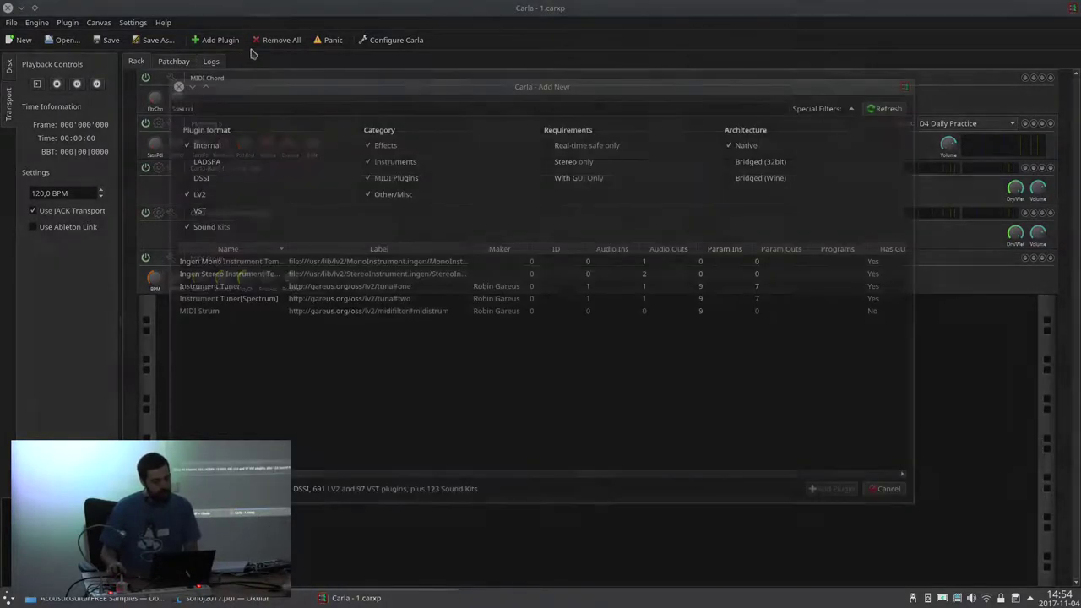
pyautogui.press('BackSpace')
pyautogui.press('BackSpace')
pyautogui.press('BackSpace')
pyautogui.press('BackSpace')
pyautogui.write('gui')
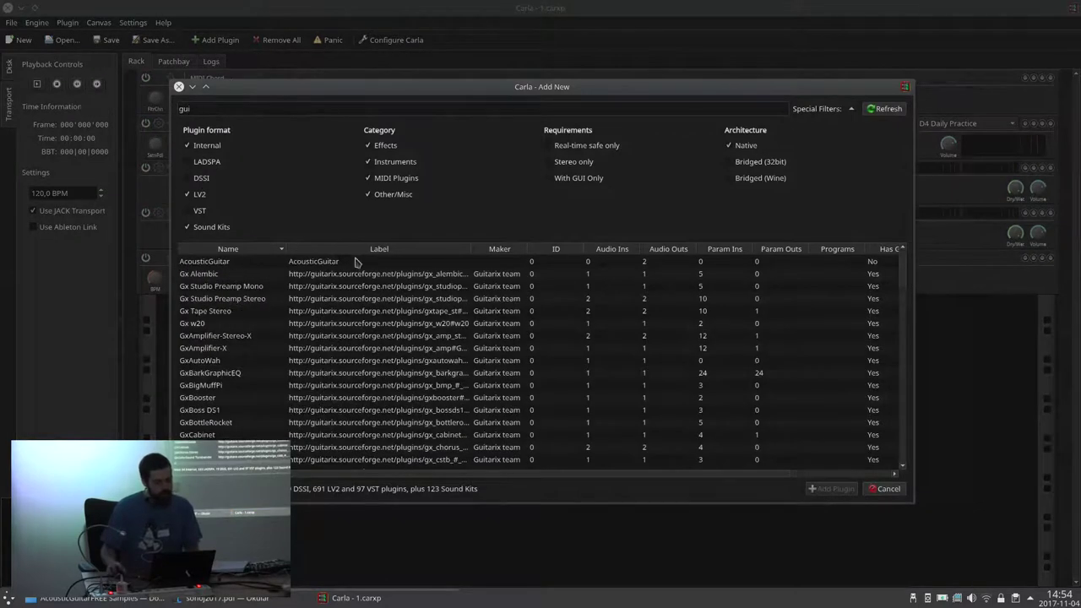
pyautogui.doubleClick(355, 263)
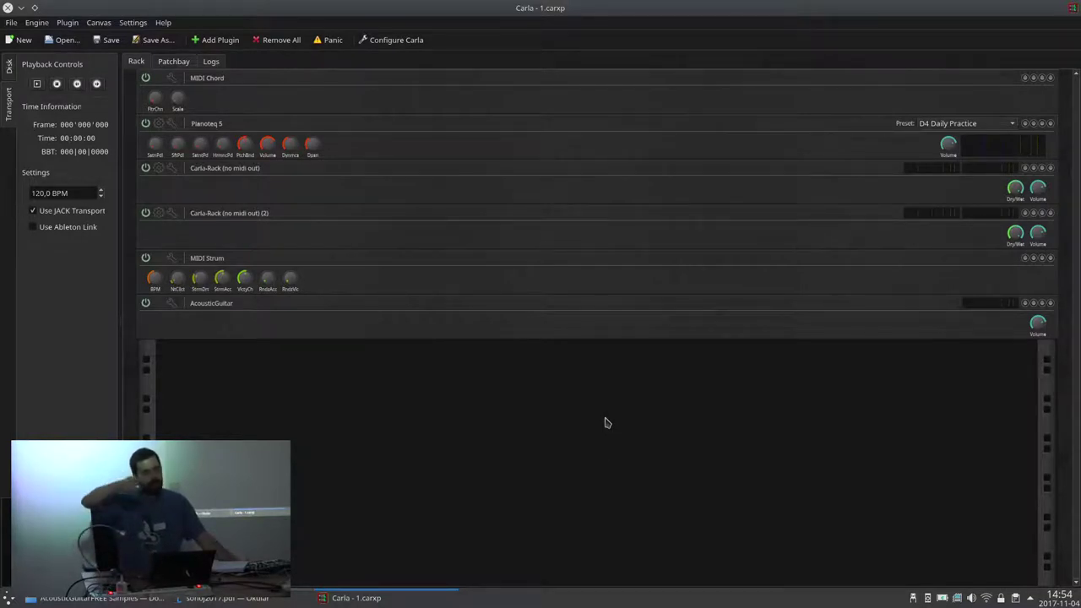
# Step: Review the rack's signal chain from MIDI Chord and Pianoteq 5 through both nested Carla-Racks to MIDI Strum and AcousticGuitar
pyautogui.click(321, 292)
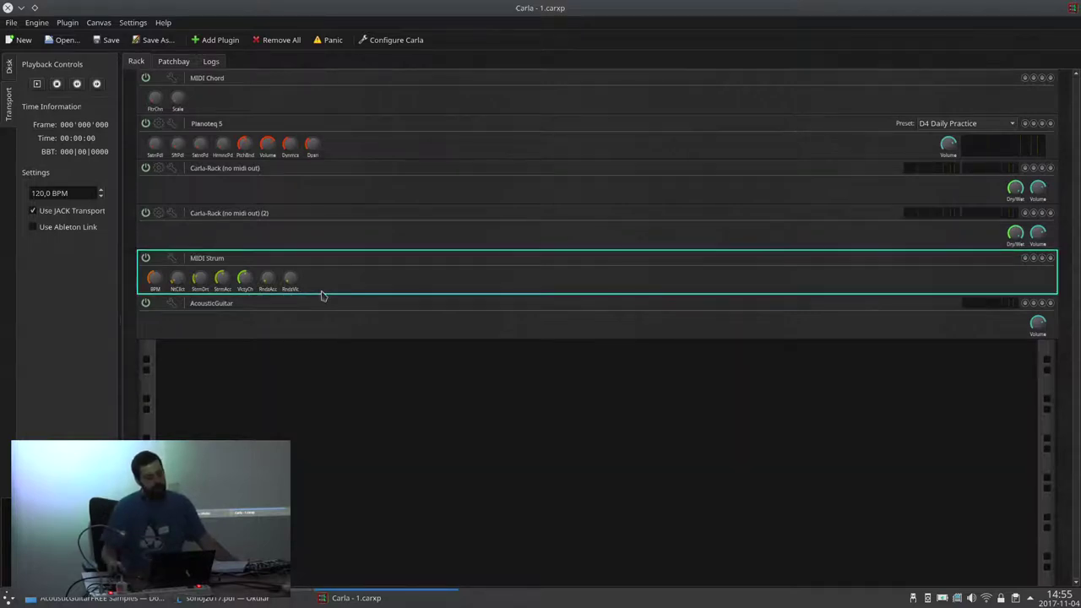
pyautogui.moveTo(344, 194); pyautogui.dragTo(344, 267)
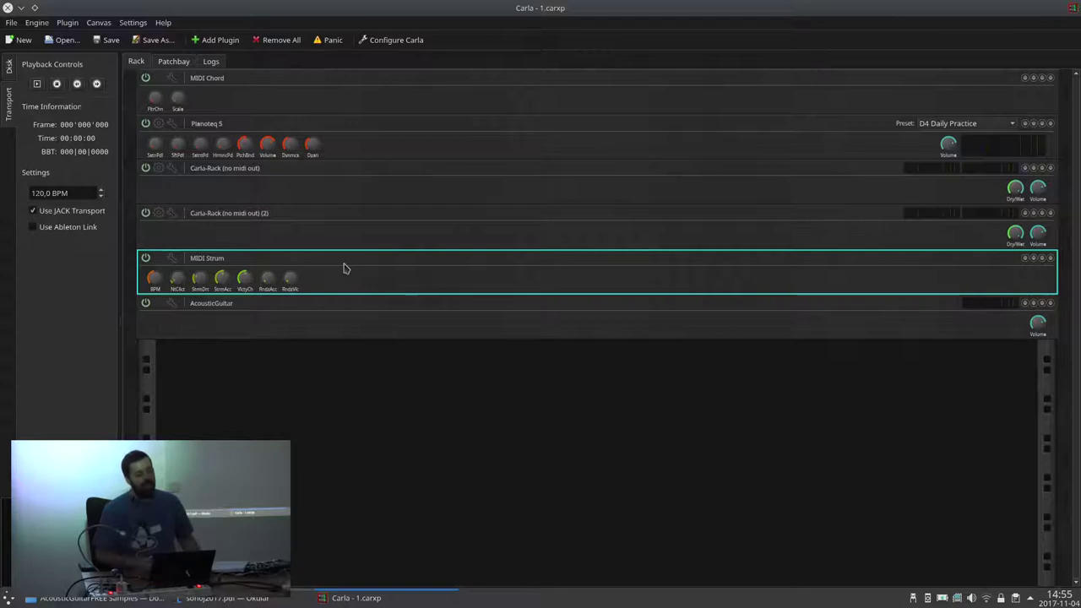
pyautogui.click(282, 206)
pyautogui.click(257, 228)
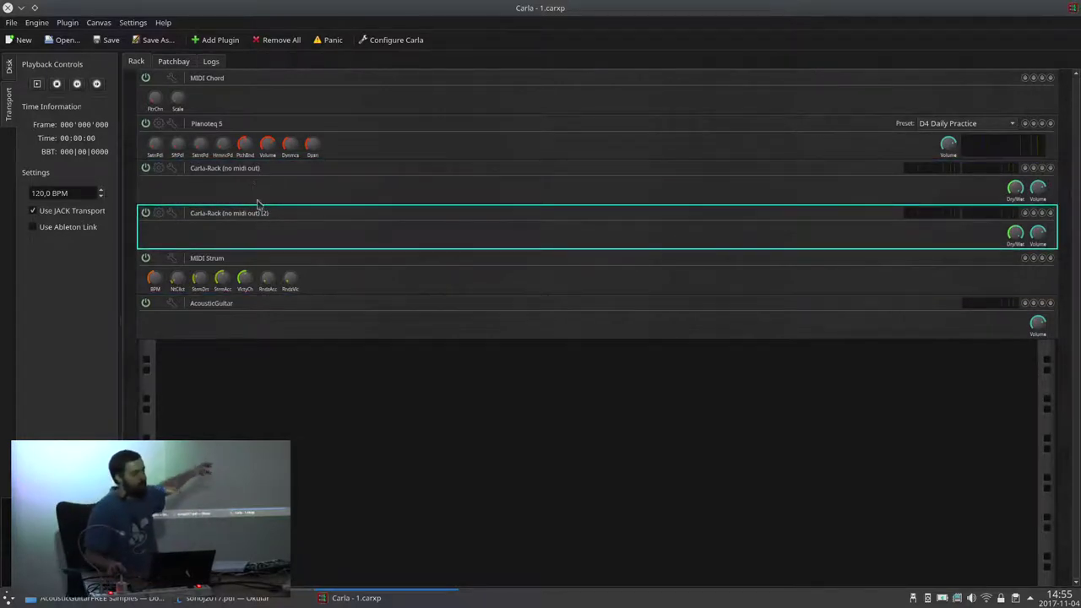
pyautogui.click(226, 199)
pyautogui.click(232, 238)
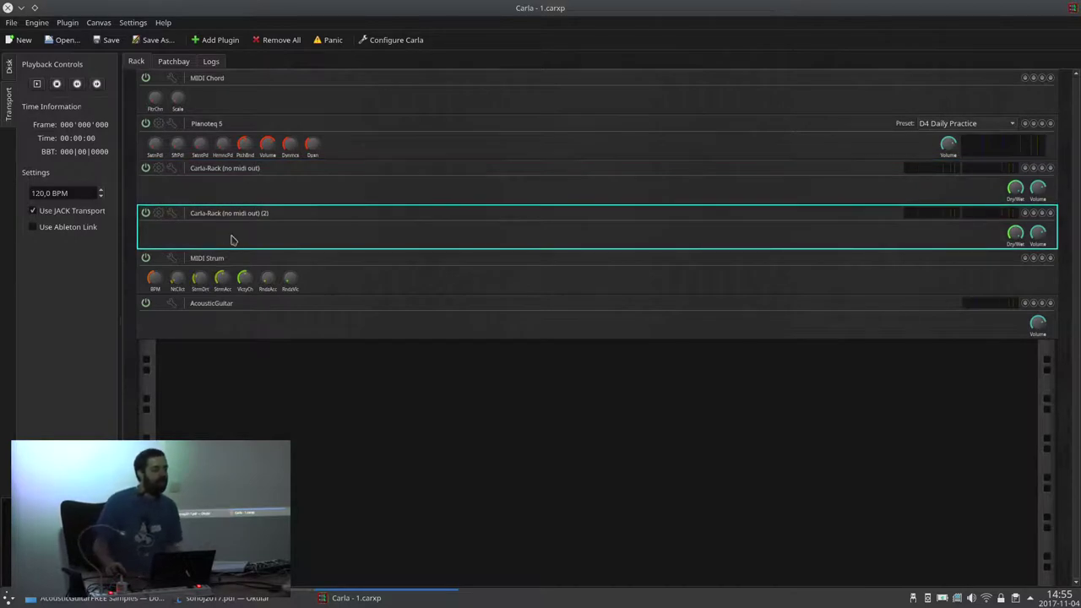
pyautogui.click(252, 203)
pyautogui.click(245, 238)
pyautogui.click(319, 280)
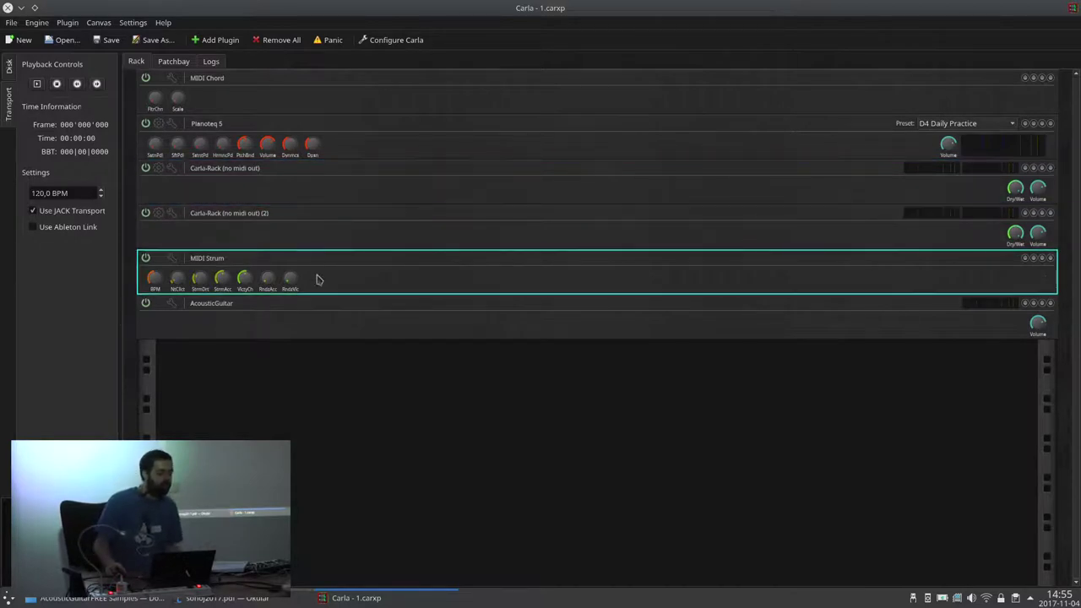
pyautogui.click(399, 147)
pyautogui.click(399, 96)
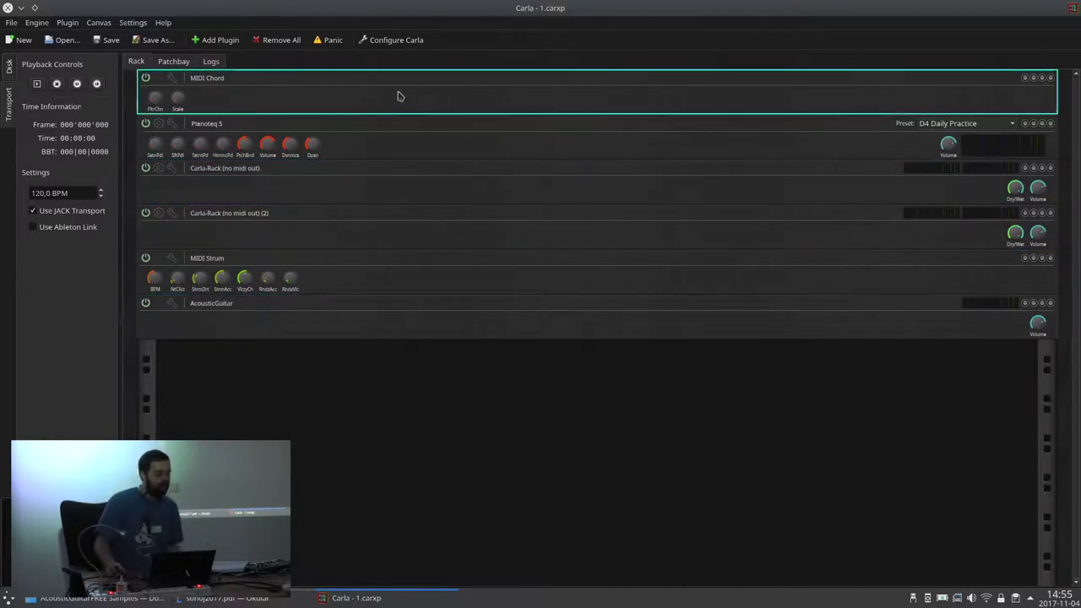
pyautogui.click(338, 212)
pyautogui.click(268, 186)
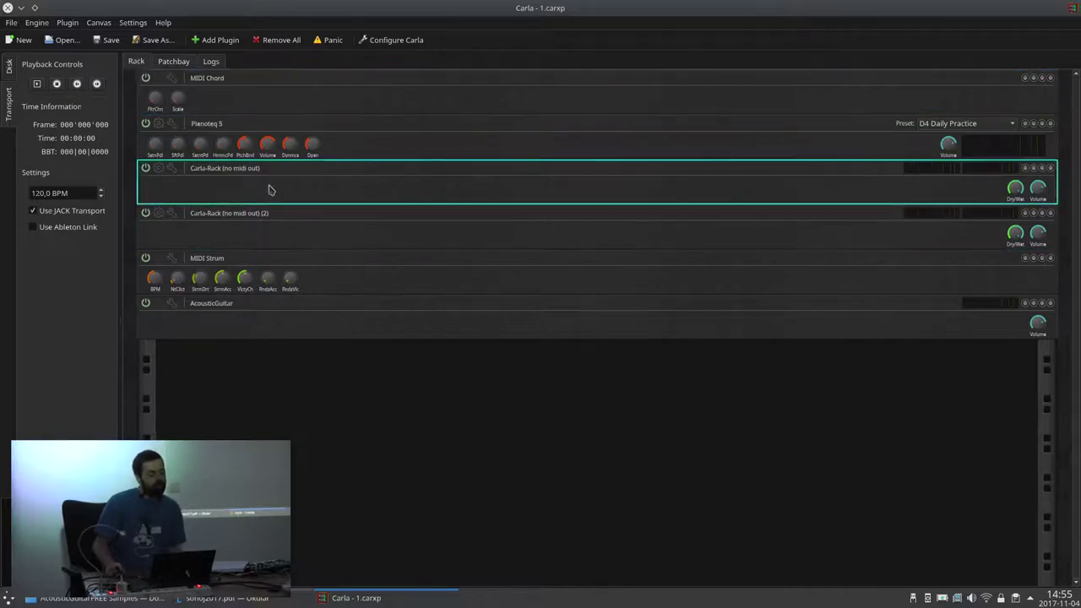
# Step: Open the first nested Carla-Rack, search the plugins for "arp" and add QMidiArp Arp to it
pyautogui.click(160, 172)
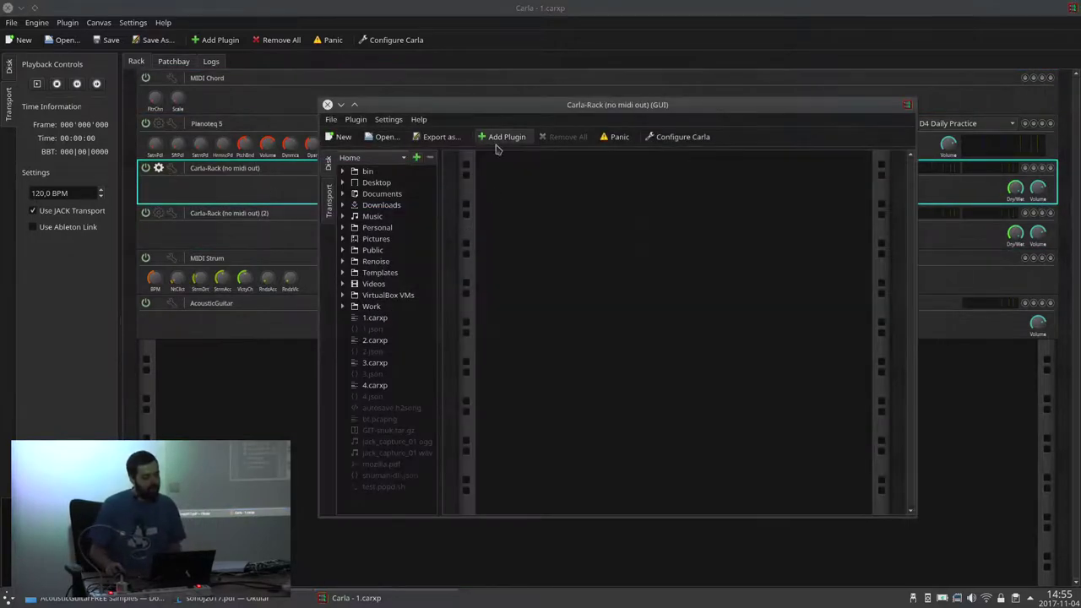
pyautogui.hotkey('ctrl', 'a')
pyautogui.write('arp')
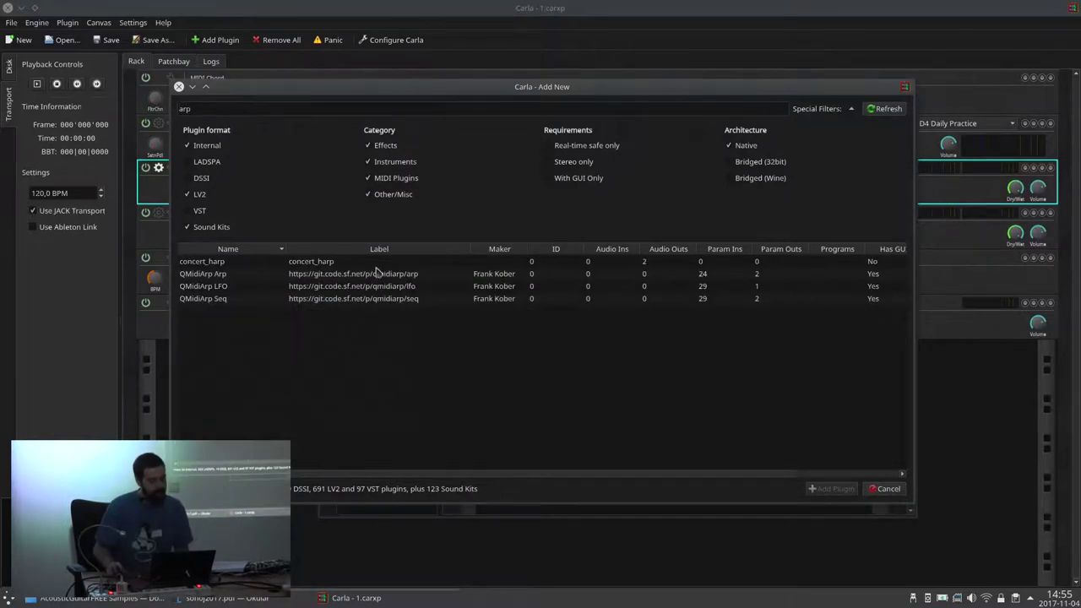
pyautogui.doubleClick(376, 272)
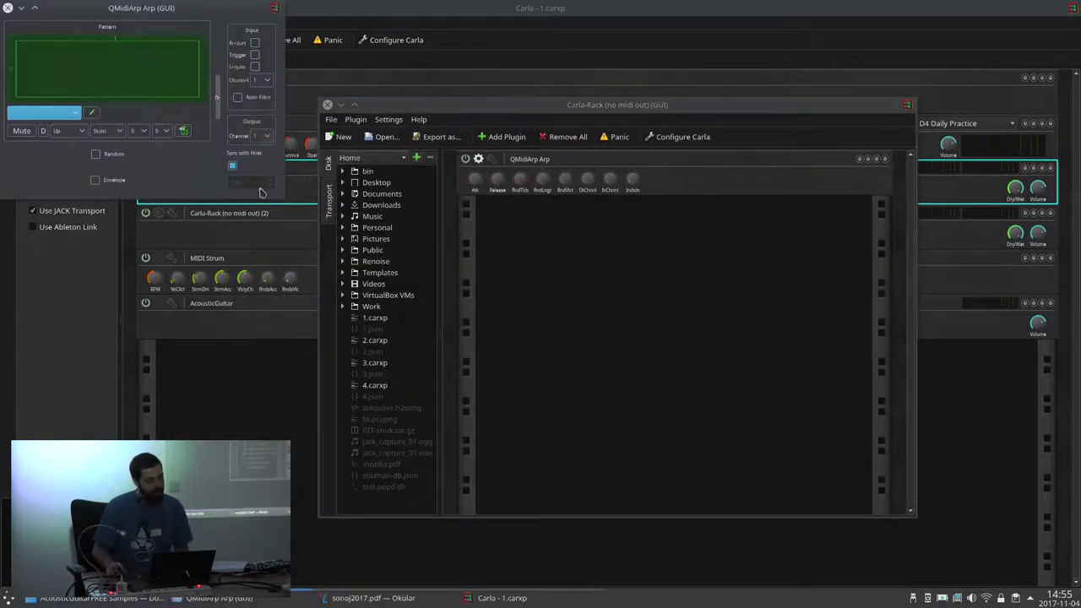
# Step: Choose the Simple 8 pattern for QMidiArp Arp and add the concert_harp sound kit below it
pyautogui.click(43, 113)
pyautogui.click(56, 148)
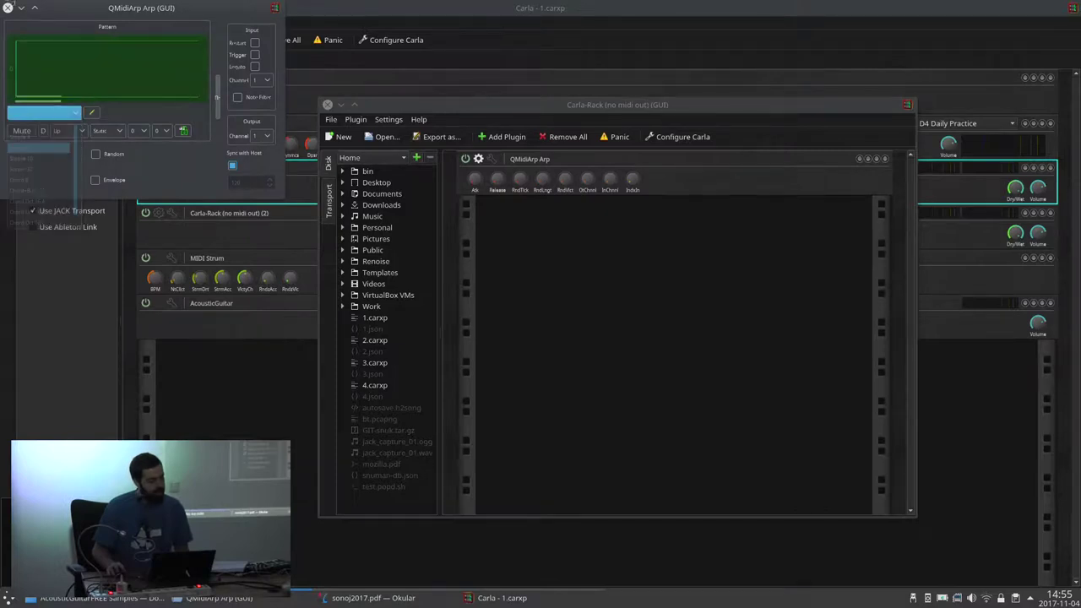
pyautogui.click(8, 7)
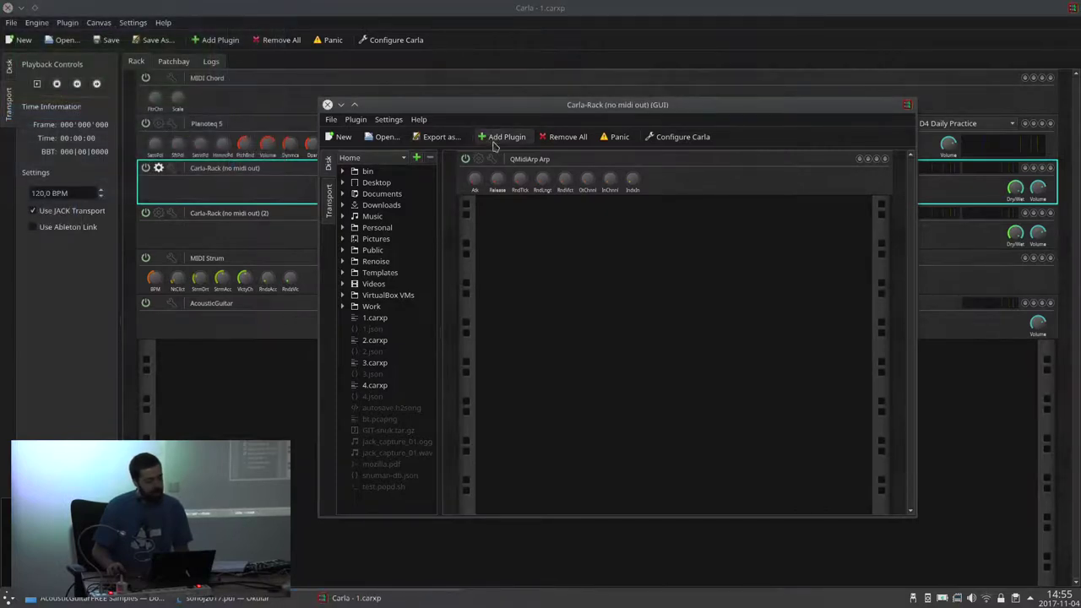
pyautogui.click(501, 136)
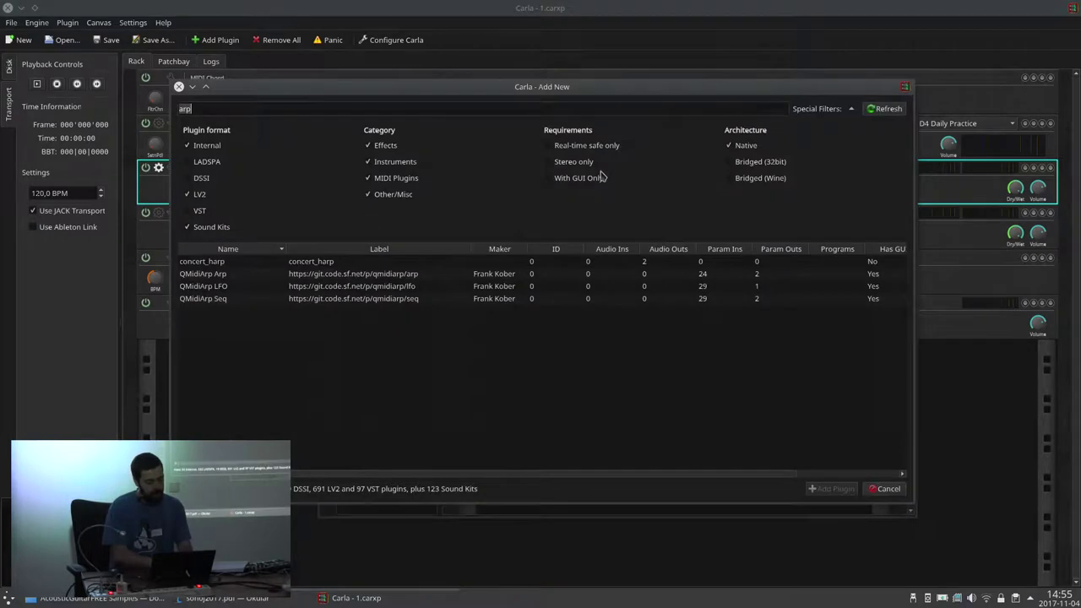
pyautogui.doubleClick(345, 262)
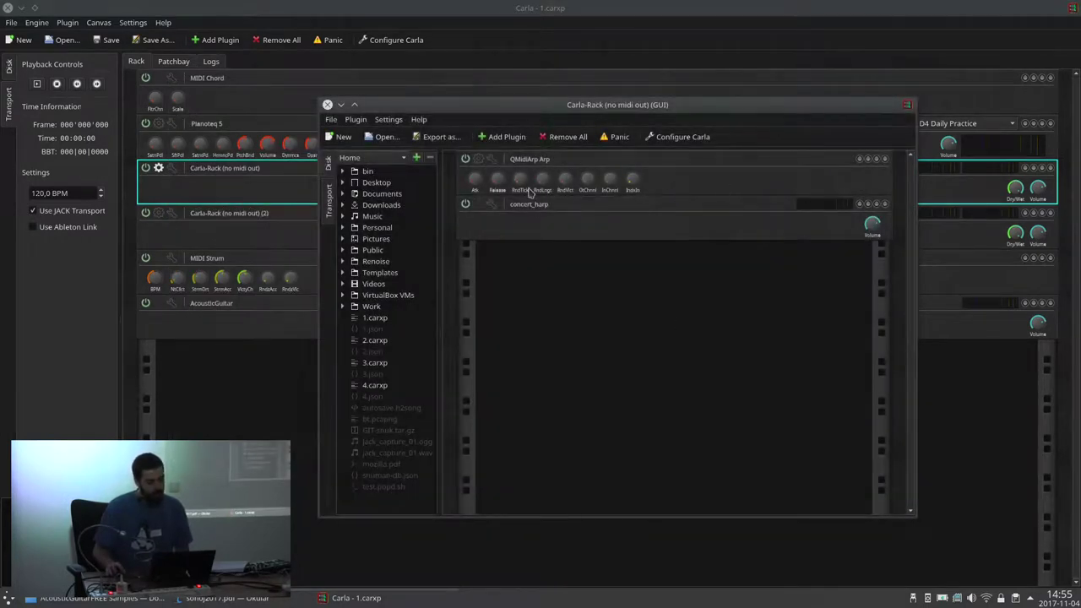
# Step: Start transport playback and audition the arpeggiated harp from QMidiArp Arp's on-screen keyboard, closing the plugin and nested rack windows when done
pyautogui.doubleClick(500, 164)
pyautogui.click(525, 454)
pyautogui.click(39, 85)
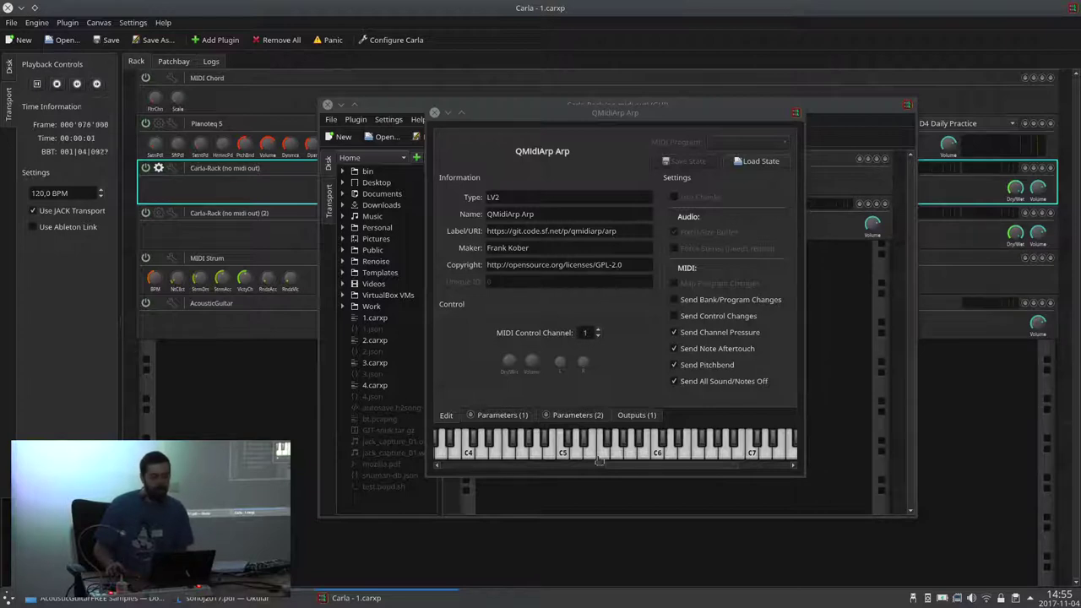
pyautogui.click(561, 454)
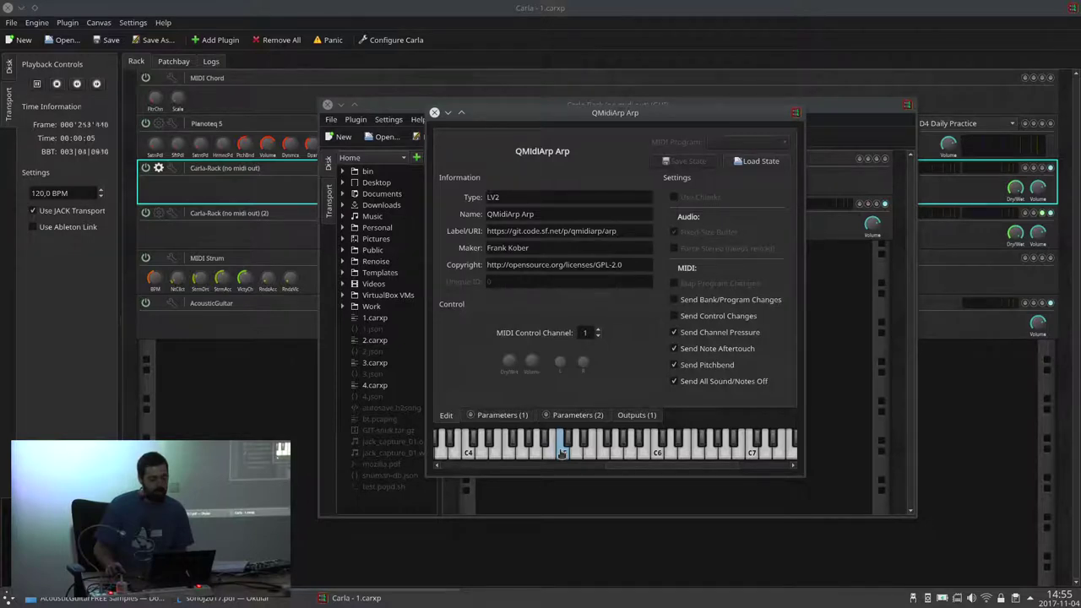
pyautogui.moveTo(573, 117); pyautogui.dragTo(732, 167)
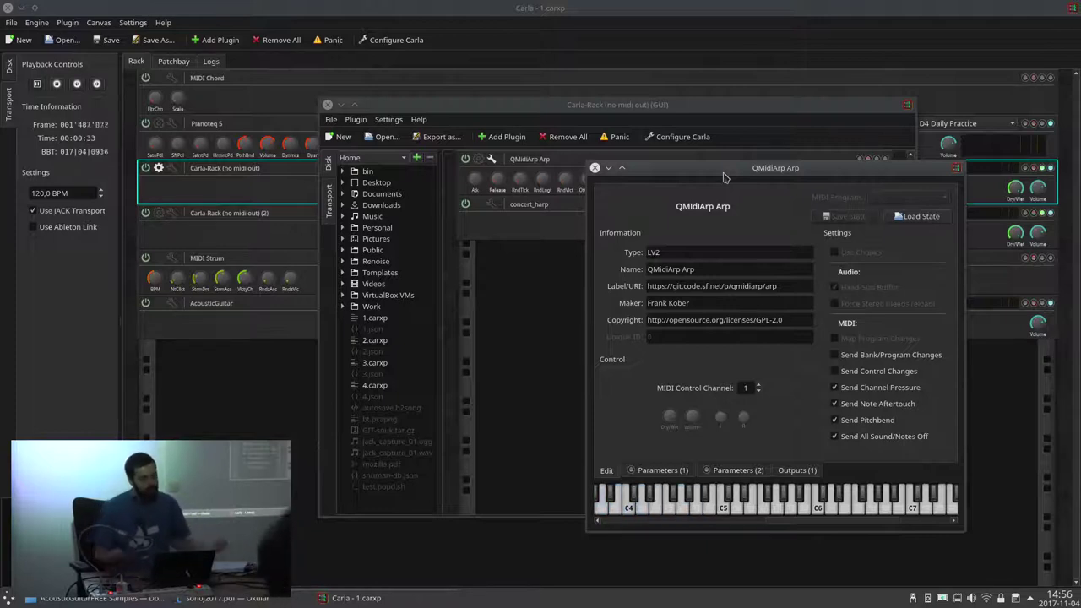
pyautogui.click(595, 169)
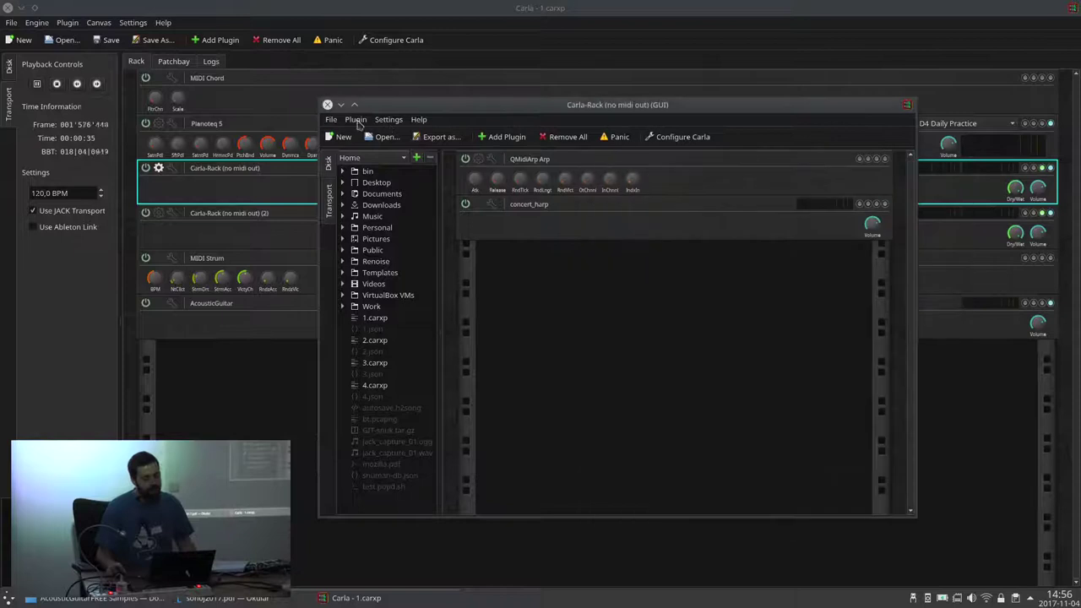
pyautogui.click(328, 105)
# Step: Open the second nested Carla-Rack and add QMidiArp Arp to it
pyautogui.click(159, 213)
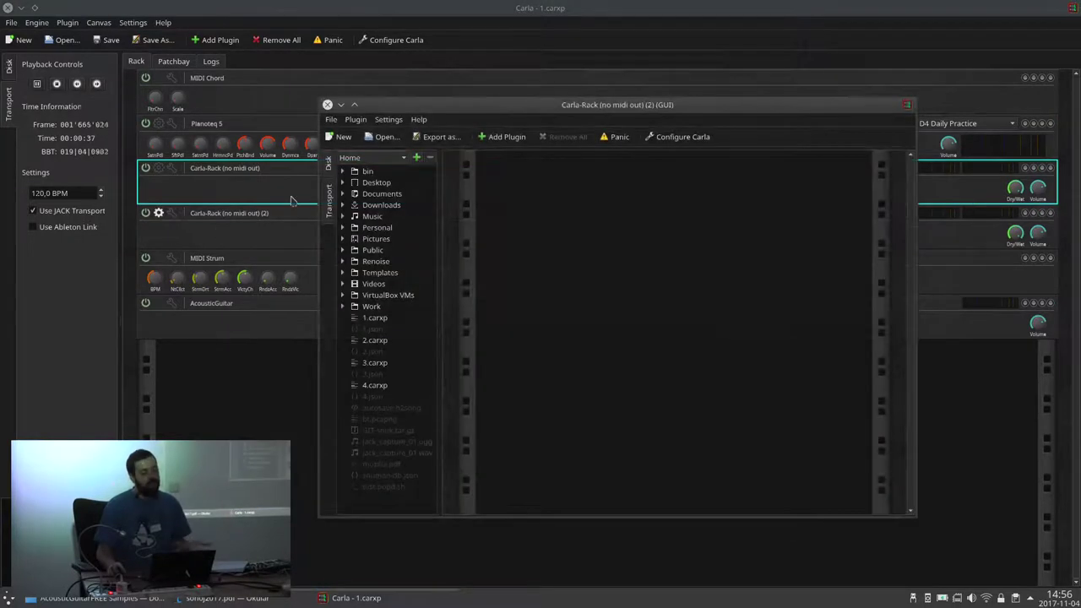
pyautogui.click(498, 139)
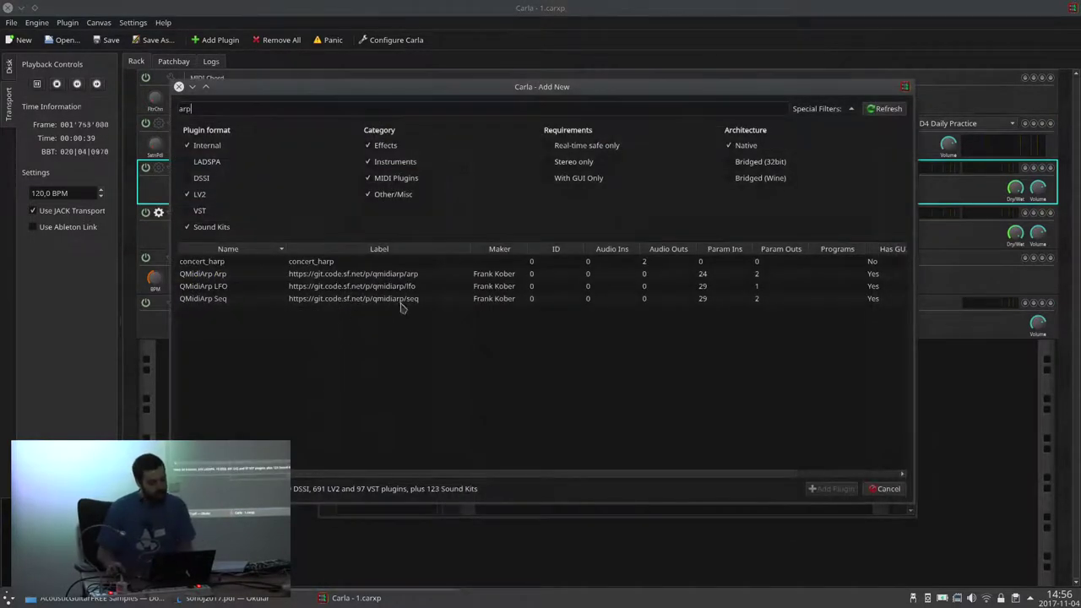
pyautogui.doubleClick(404, 273)
# Step: Choose the Simple 4 pattern for the QMidiArp Arp in the second nested rack and close its interface
pyautogui.click(478, 158)
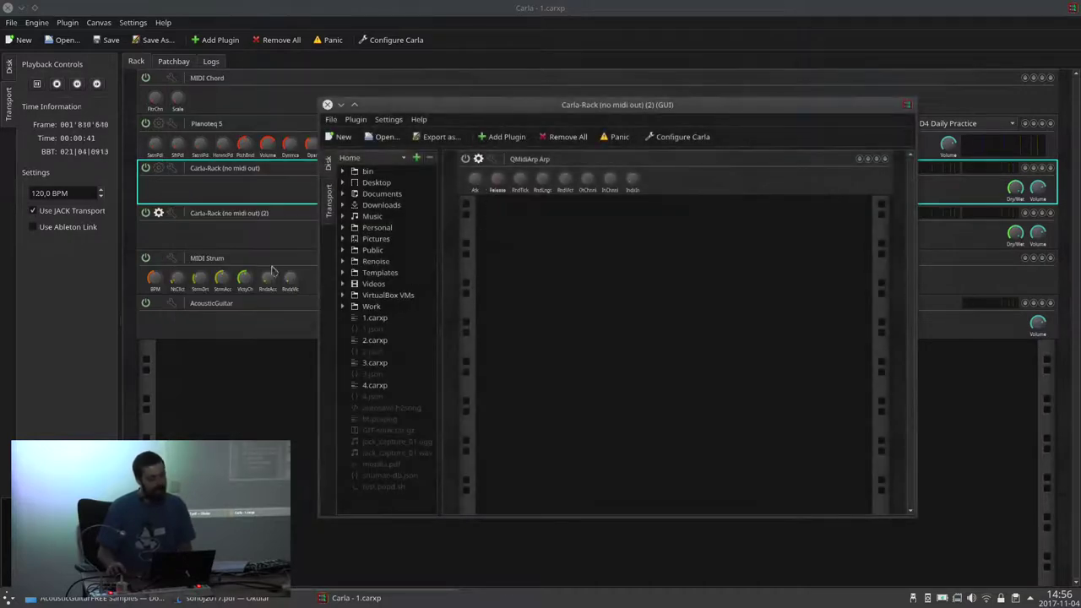
pyautogui.click(65, 120)
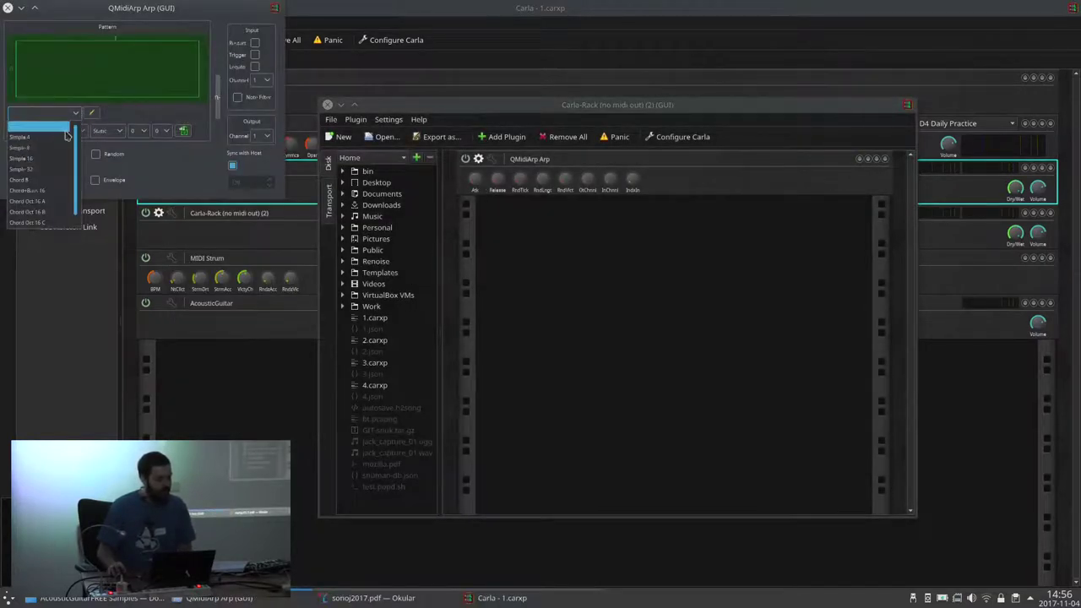
pyautogui.click(38, 139)
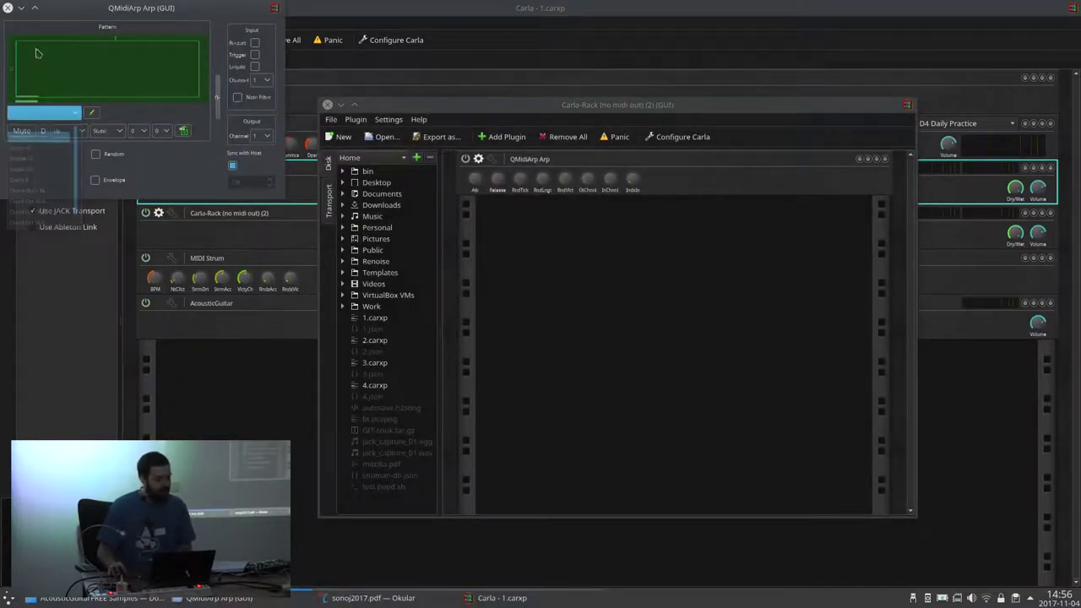
pyautogui.click(6, 10)
pyautogui.click(172, 169)
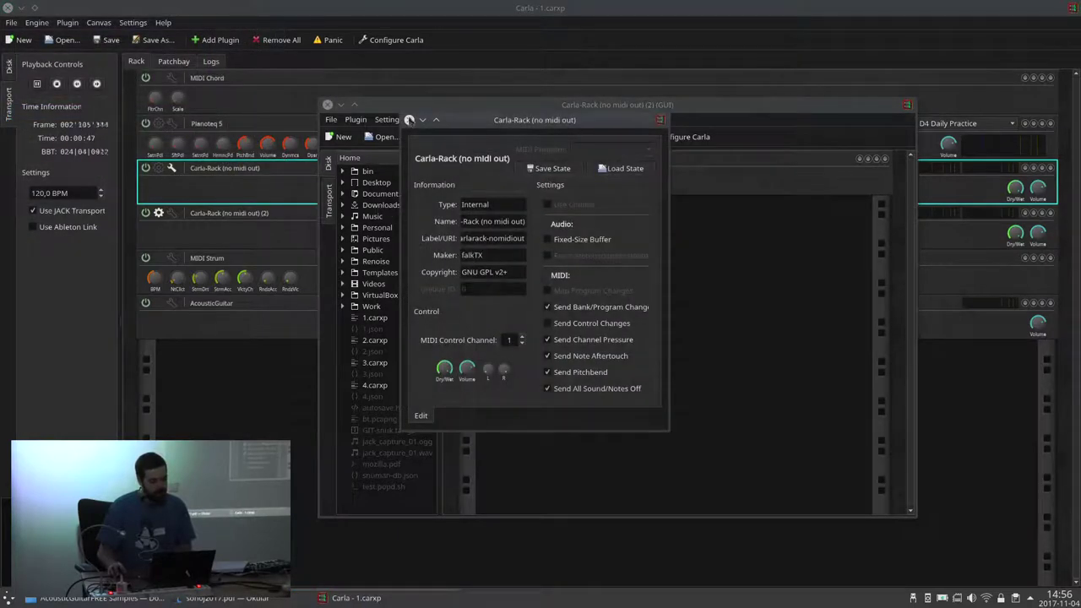
pyautogui.click(409, 122)
pyautogui.click(499, 173)
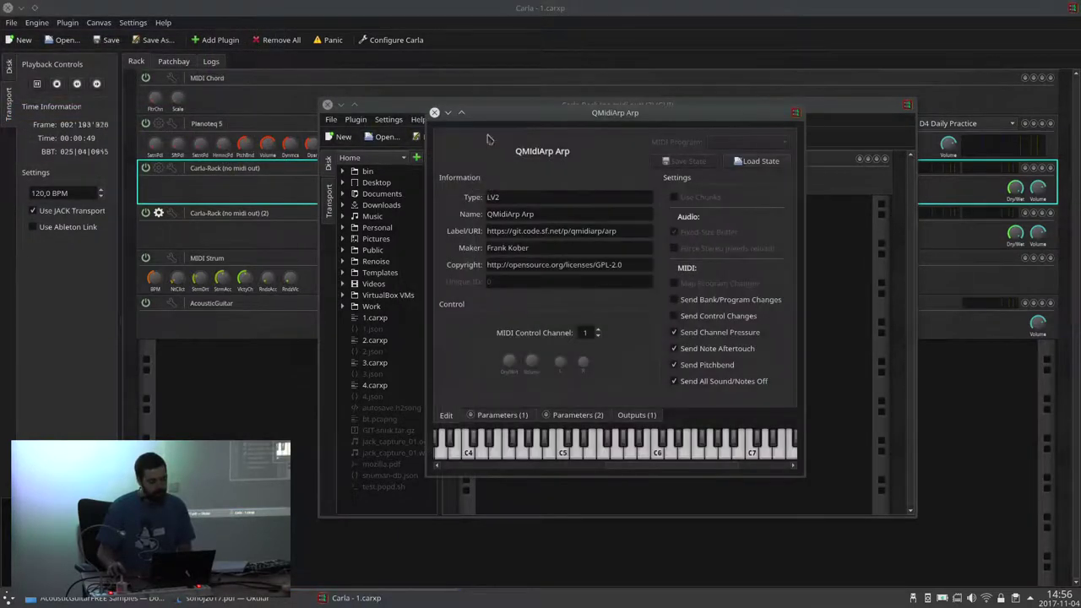
pyautogui.click(434, 113)
# Step: Disable QMidiArp Arp in the second nested rack, reopen that rack's window and enable the plugin again
pyautogui.moveTo(463, 160); pyautogui.dragTo(767, 173)
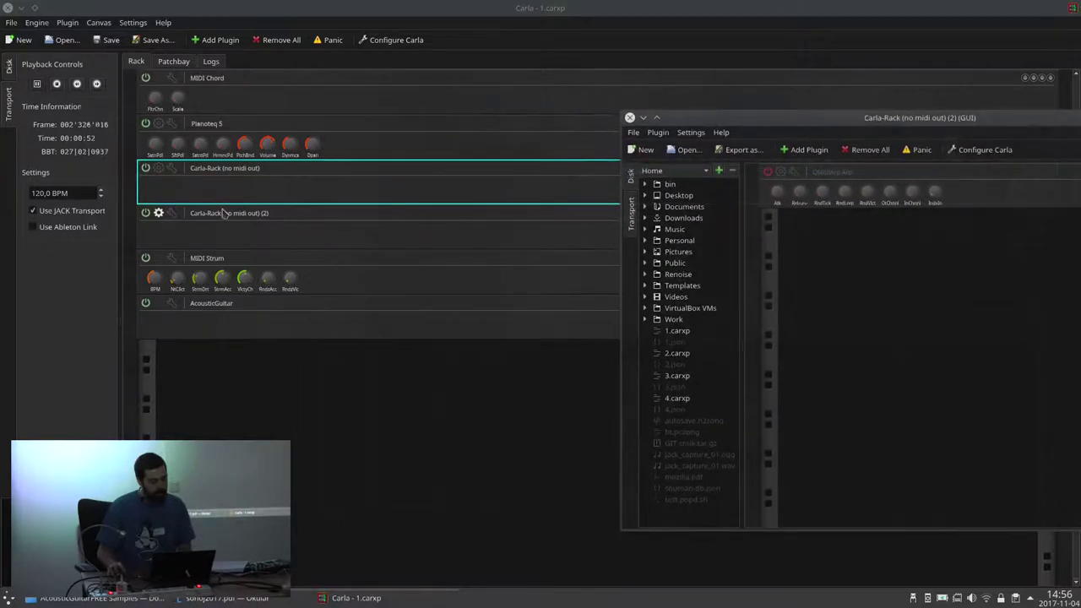
pyautogui.click(159, 214)
pyautogui.click(158, 214)
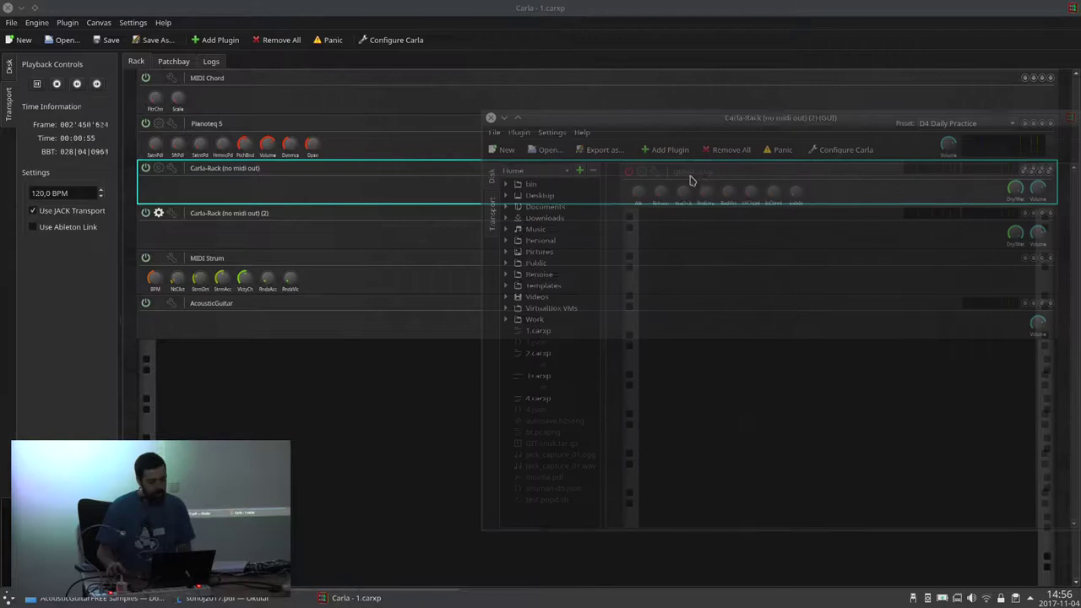
pyautogui.click(159, 168)
pyautogui.click(628, 218)
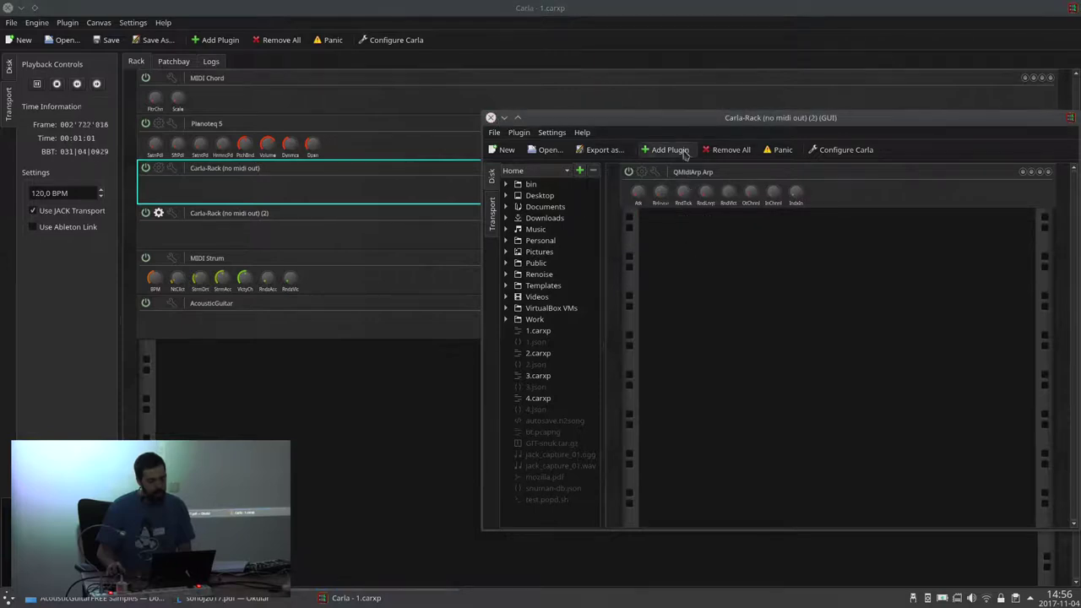
# Step: Search the plugins for "xyl" and add percussion_-_xylophone below QMidiArp Arp in the second nested rack
pyautogui.click(679, 151)
pyautogui.hotkey('ctrl', 'a')
pyautogui.write('xyl')
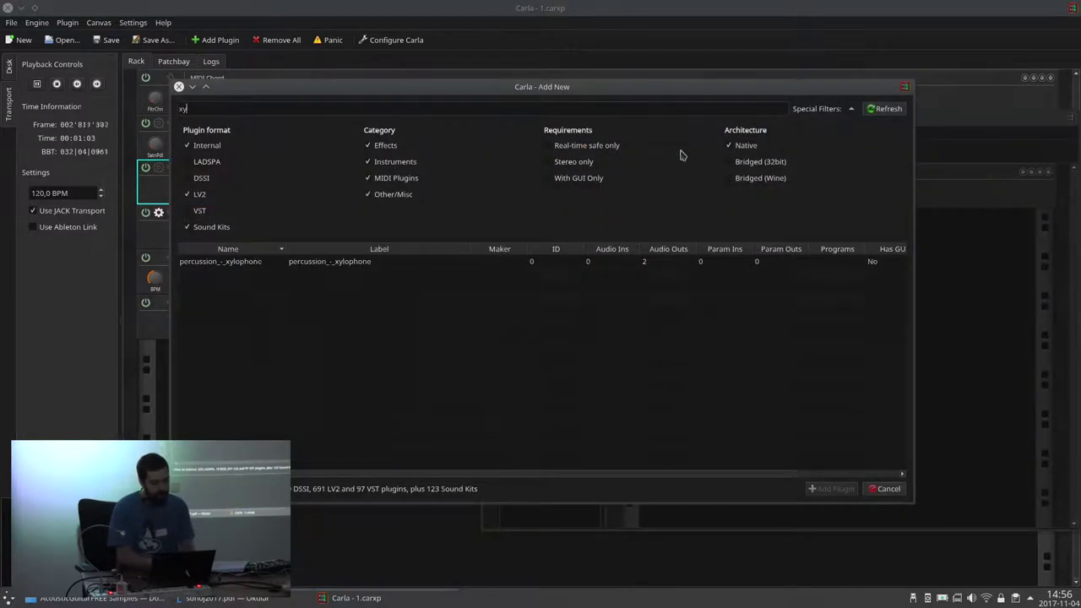
pyautogui.doubleClick(400, 263)
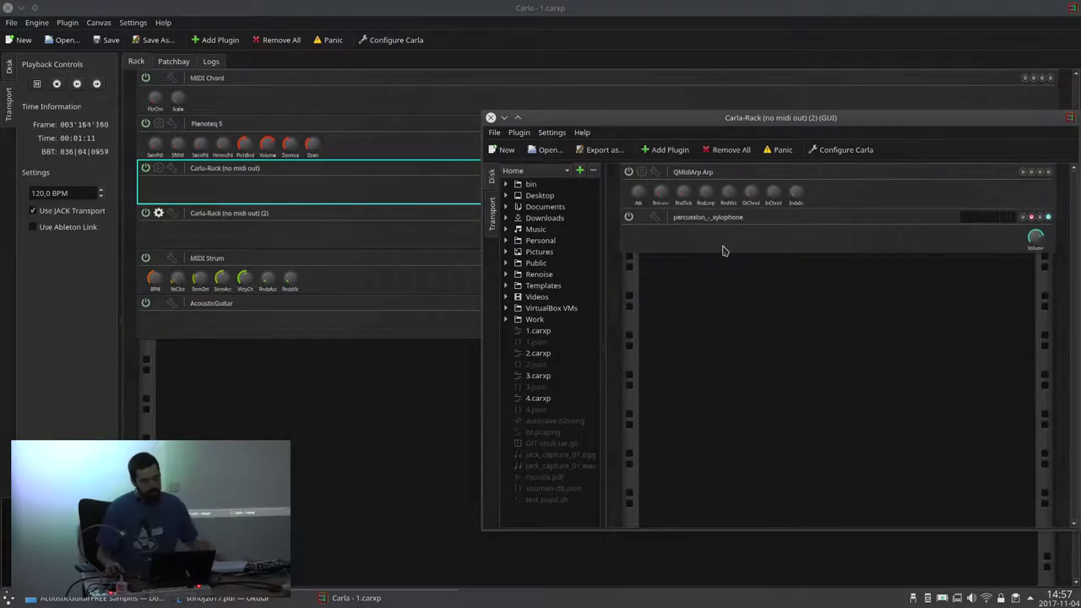
# Step: Search the plugins for "3d" and add 3D Triple Delay (Stereo) below percussion_-_xylophone in the second nested rack
pyautogui.click(667, 149)
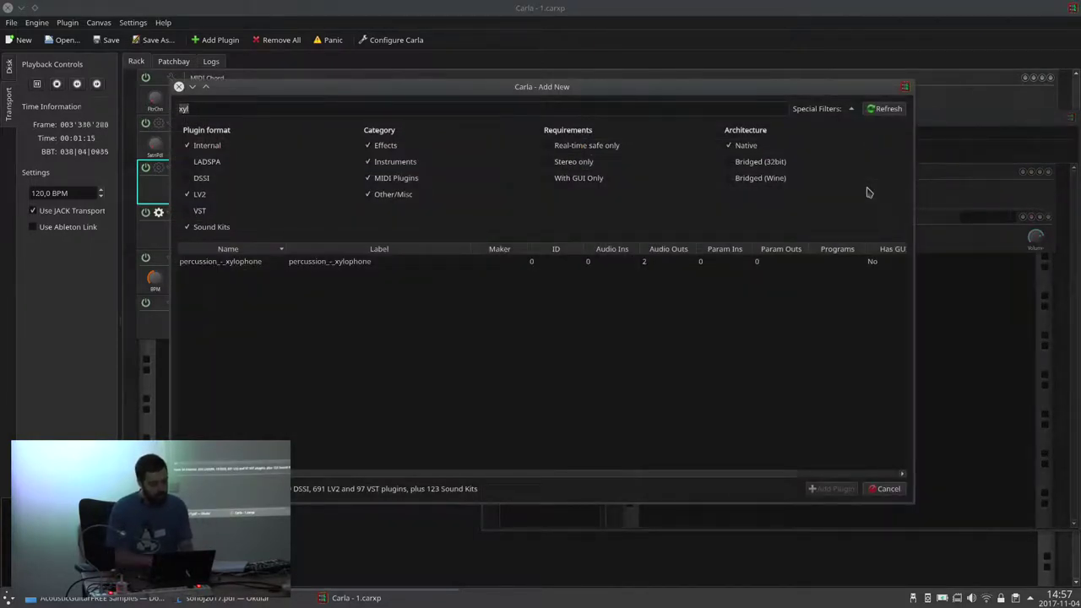
pyautogui.write('3d')
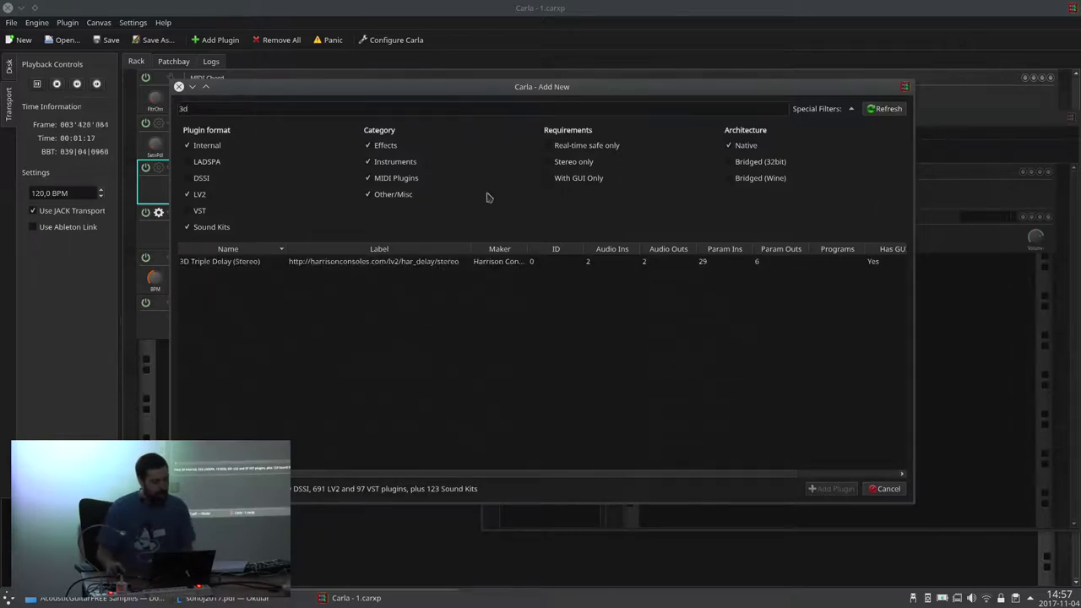
pyautogui.doubleClick(304, 262)
pyautogui.click(854, 272)
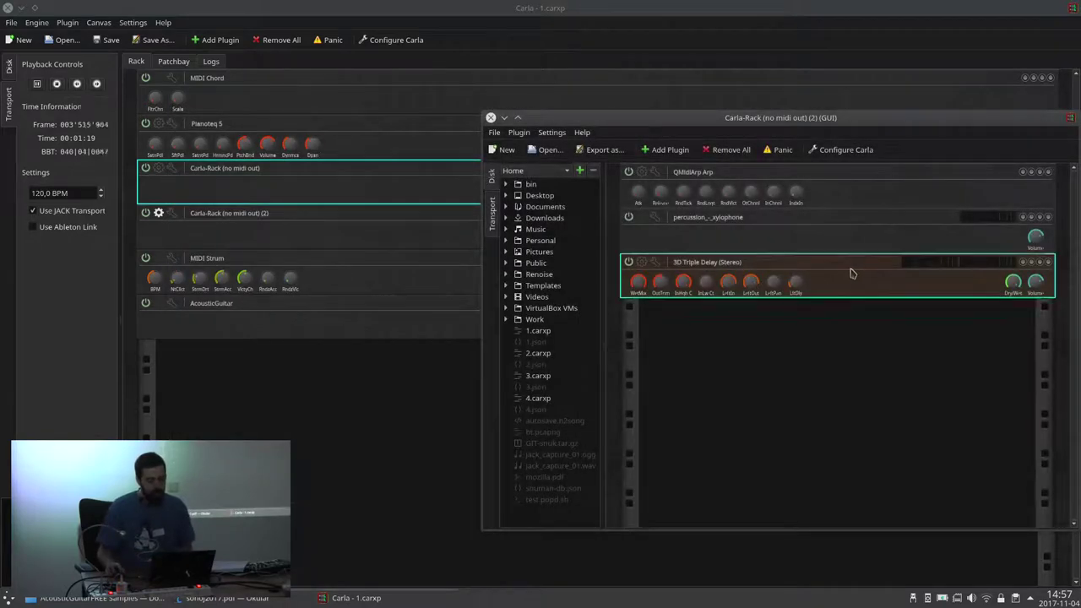
# Step: Choose the Ping Pong preset in 3D Triple Delay, toggle its BPM sync and close its interface
pyautogui.click(642, 261)
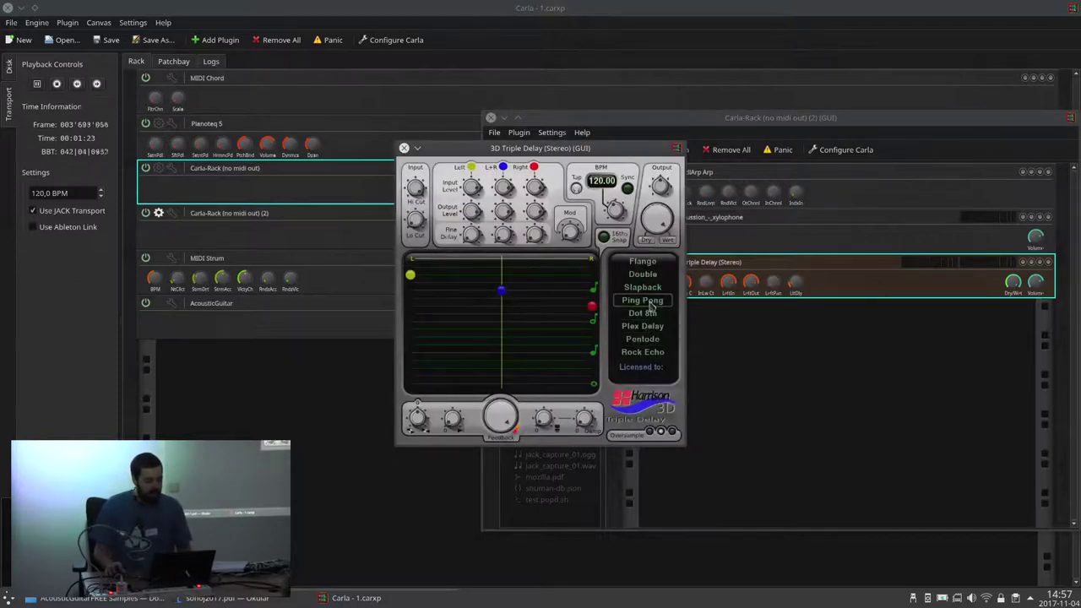
pyautogui.click(627, 188)
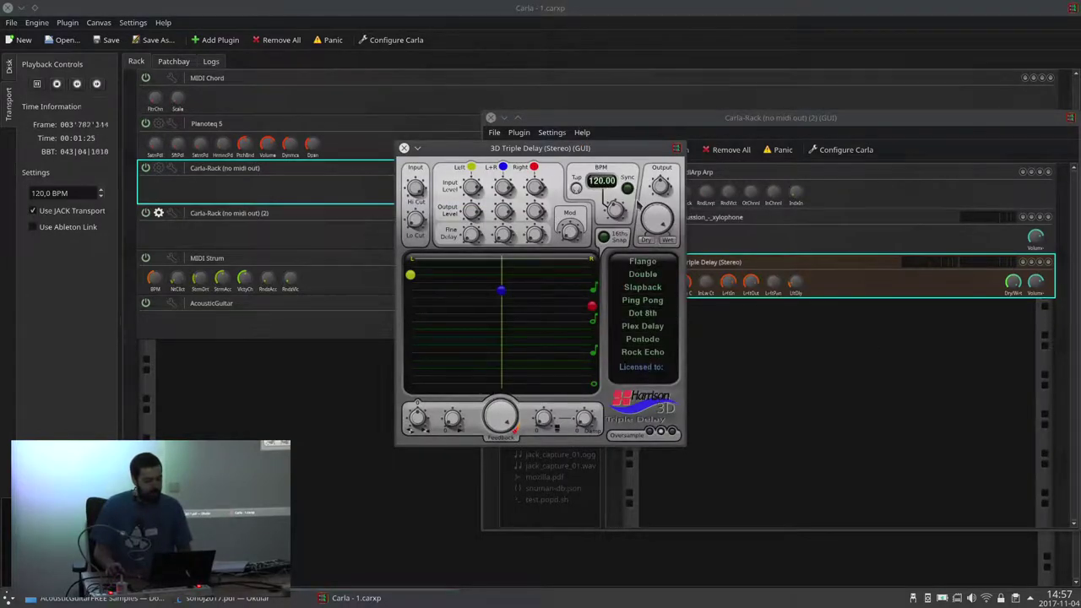
pyautogui.click(405, 148)
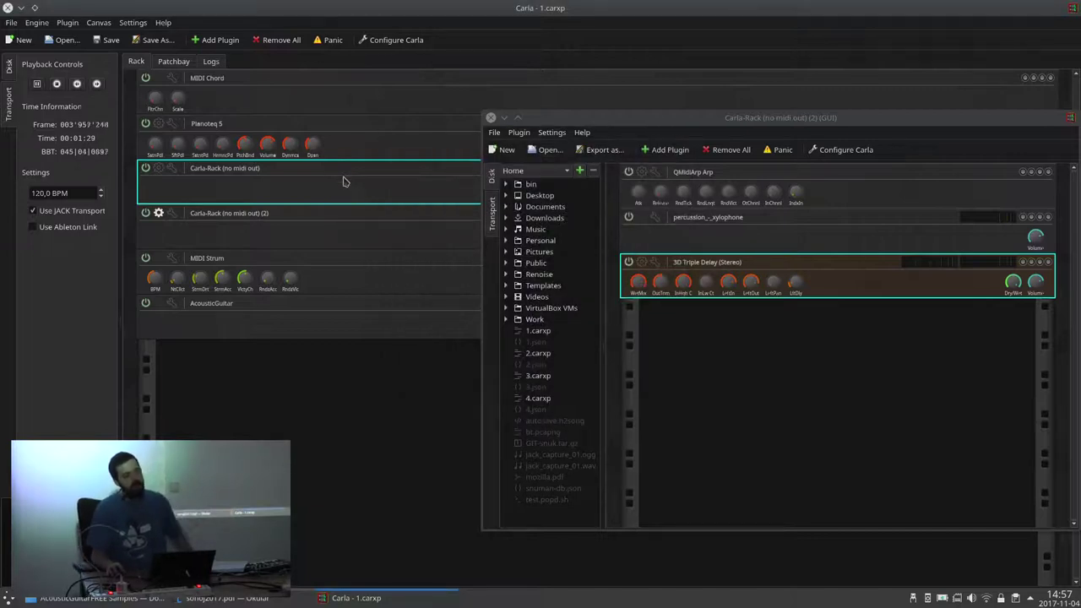
# Step: Point out the second nested rack, MIDI Strum and AcousticGuitar in the main rack, and close the nested rack's window
pyautogui.click(310, 229)
pyautogui.click(302, 271)
pyautogui.click(315, 325)
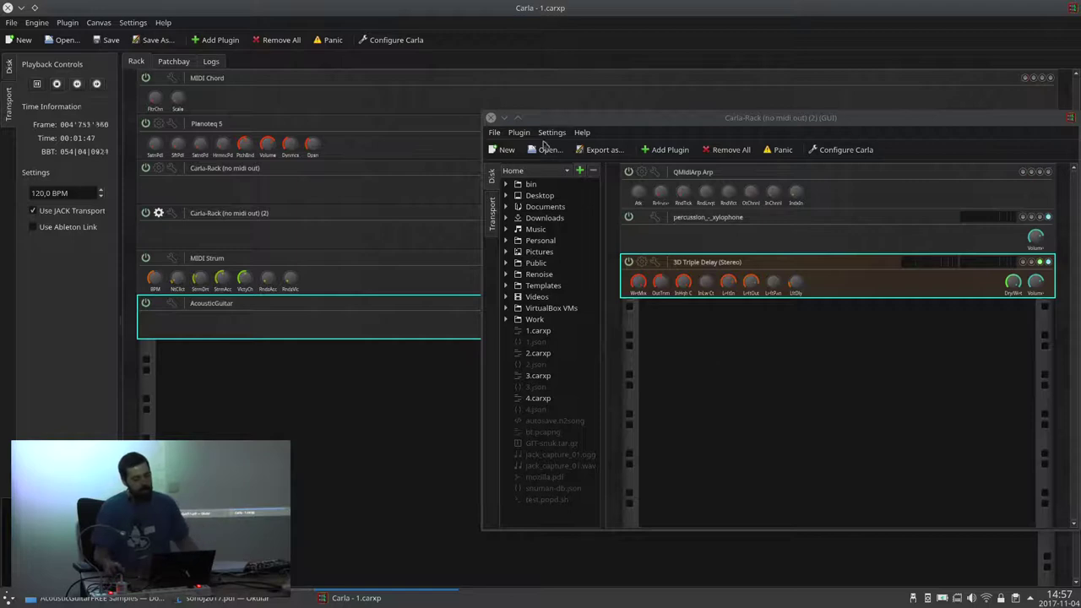
pyautogui.click(491, 118)
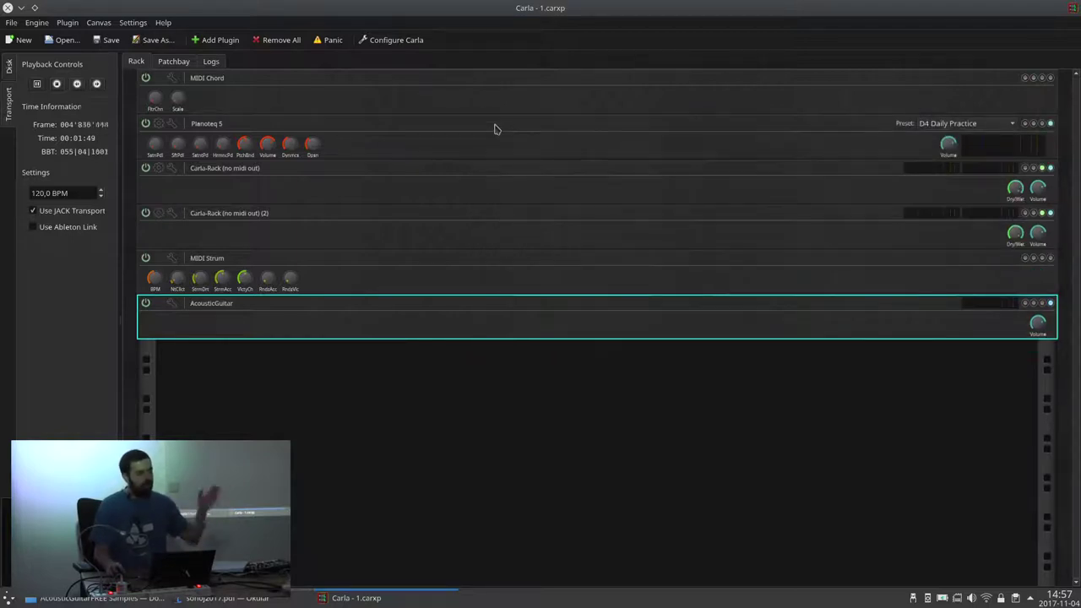
# Step: Inspect the plugins inside the first nested Carla-Rack and close its window
pyautogui.click(319, 272)
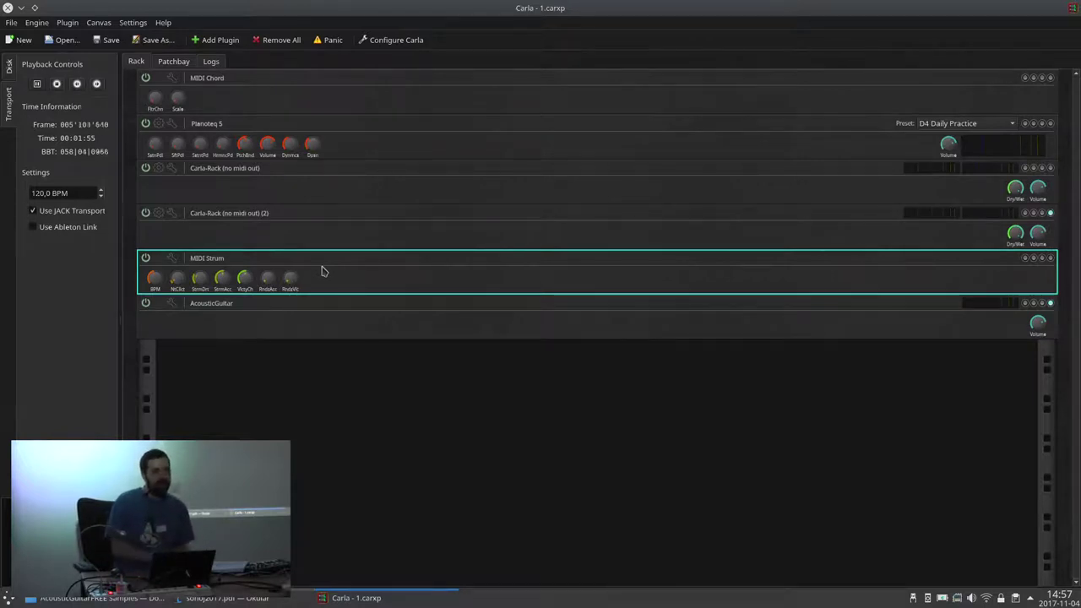
pyautogui.click(295, 234)
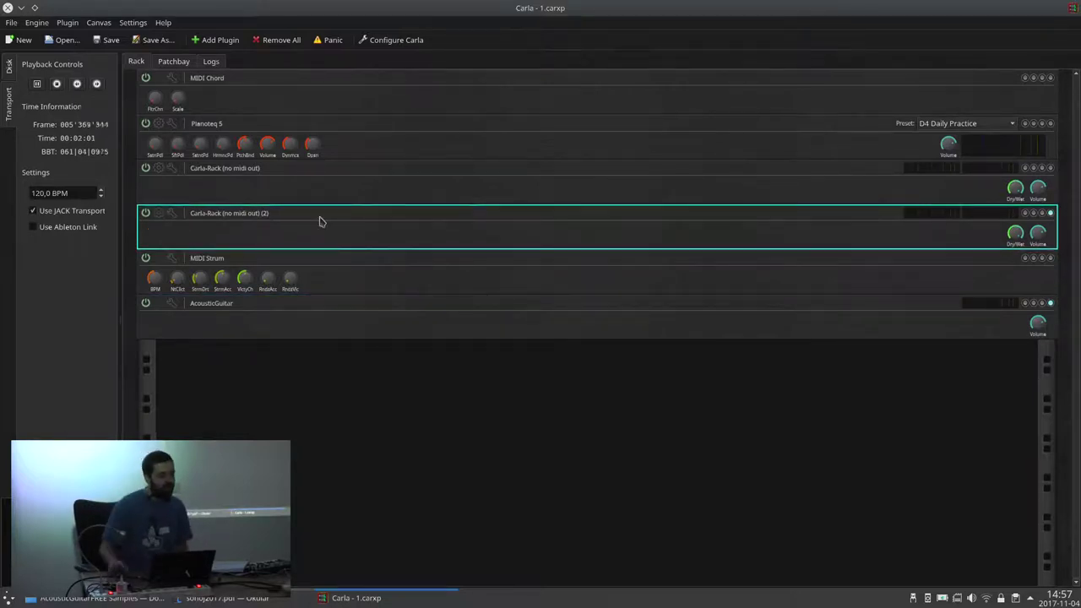
pyautogui.click(158, 168)
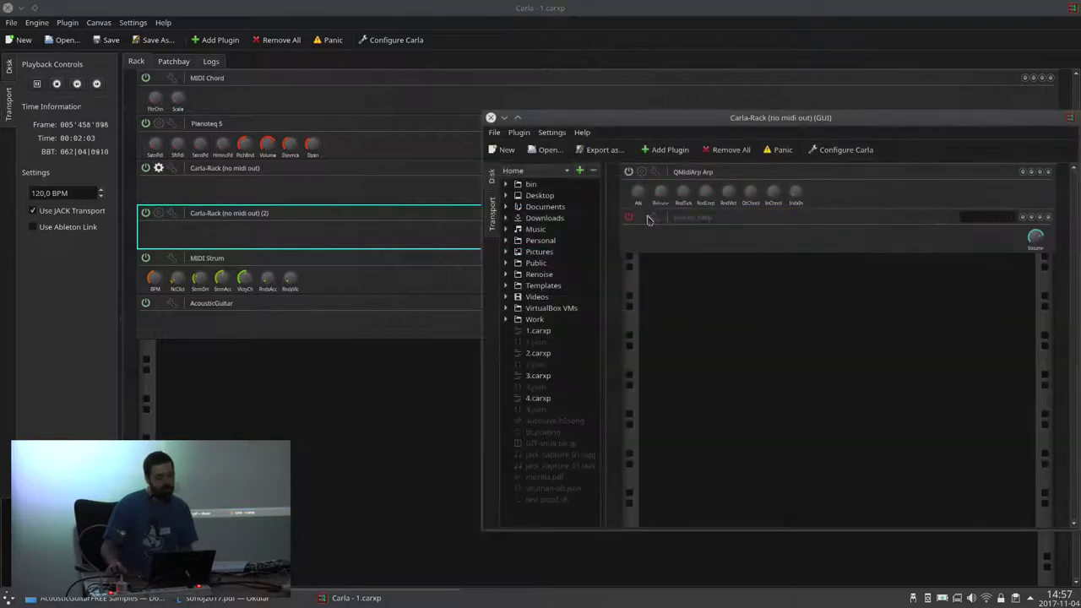
pyautogui.click(490, 117)
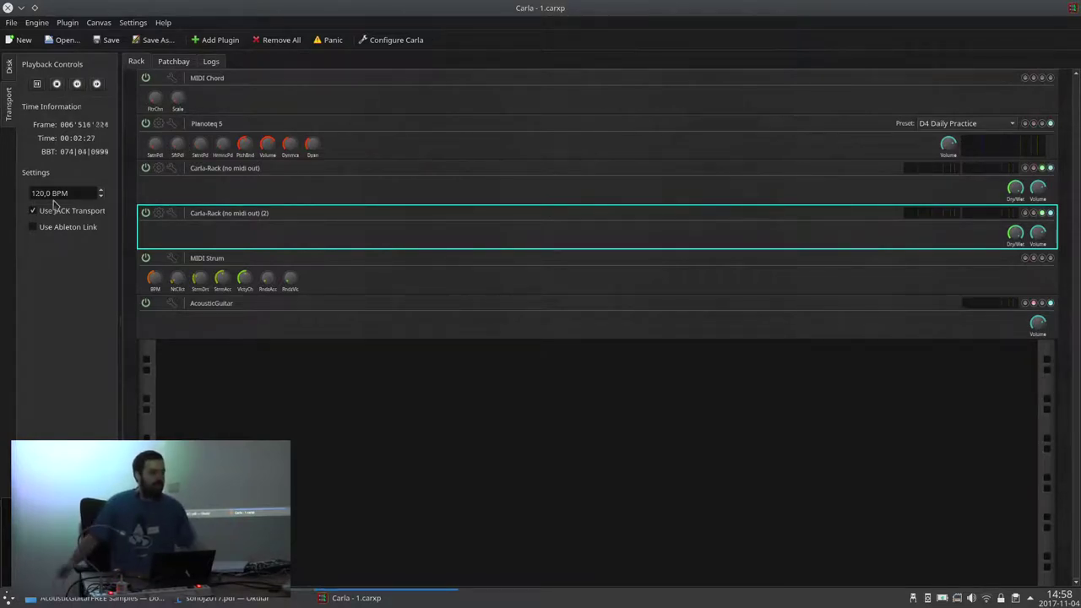
# Step: Remove all plugins, load the project 3.carxp from the home folder and show its rack
pyautogui.click(163, 64)
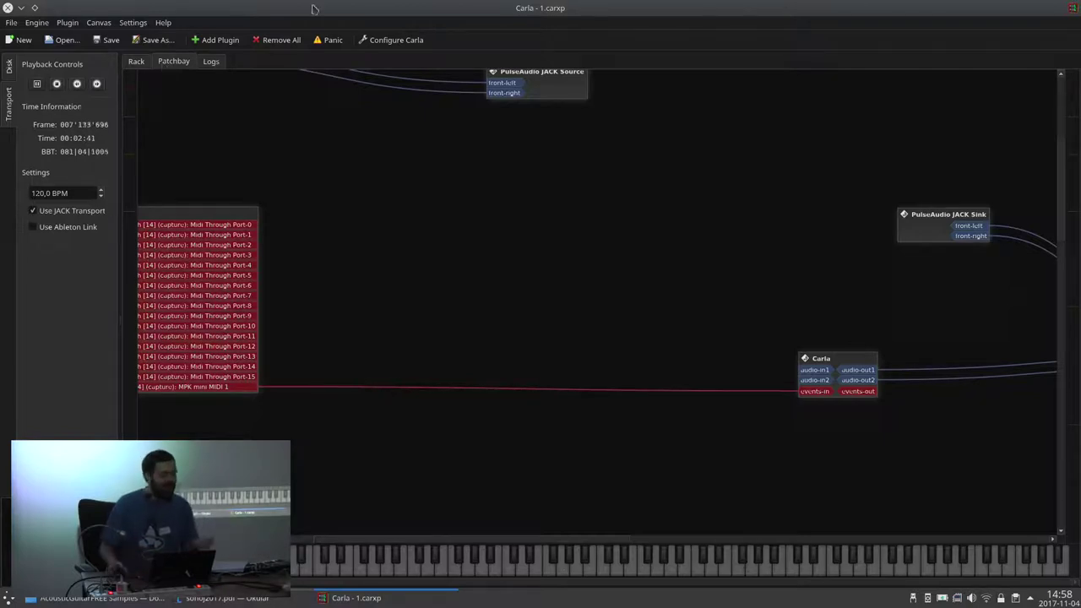
pyautogui.moveTo(389, 291); pyautogui.dragTo(304, 212)
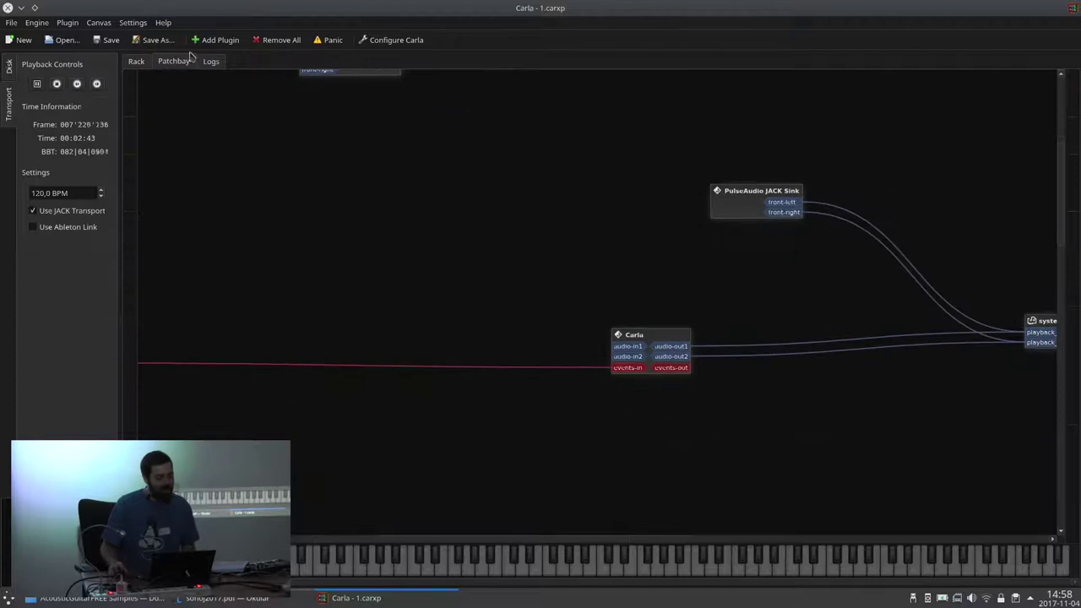
pyautogui.click(277, 41)
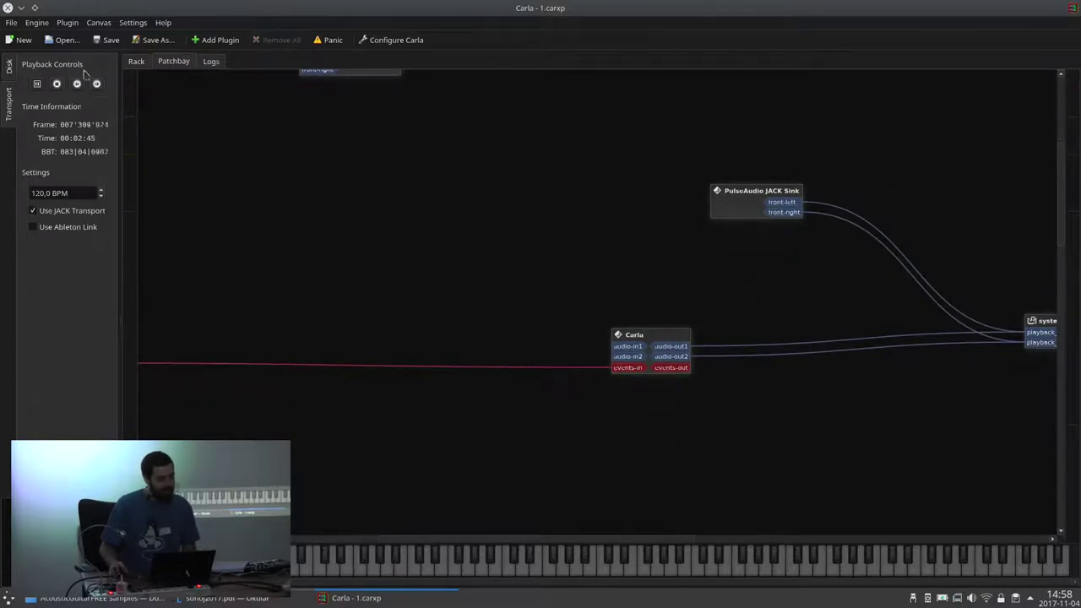
pyautogui.click(9, 67)
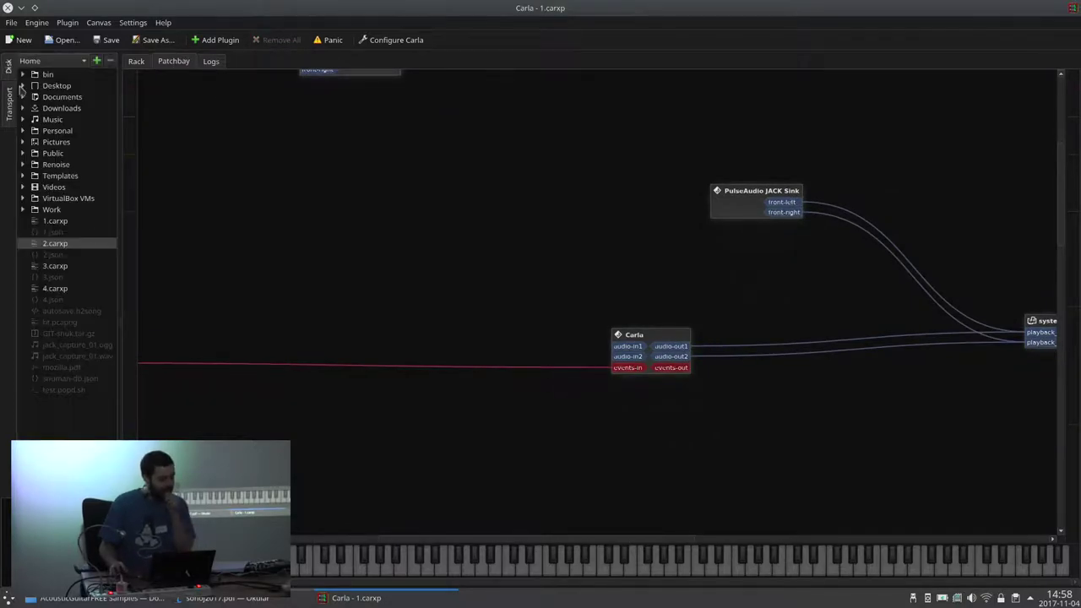
pyautogui.doubleClick(55, 266)
pyautogui.click(136, 62)
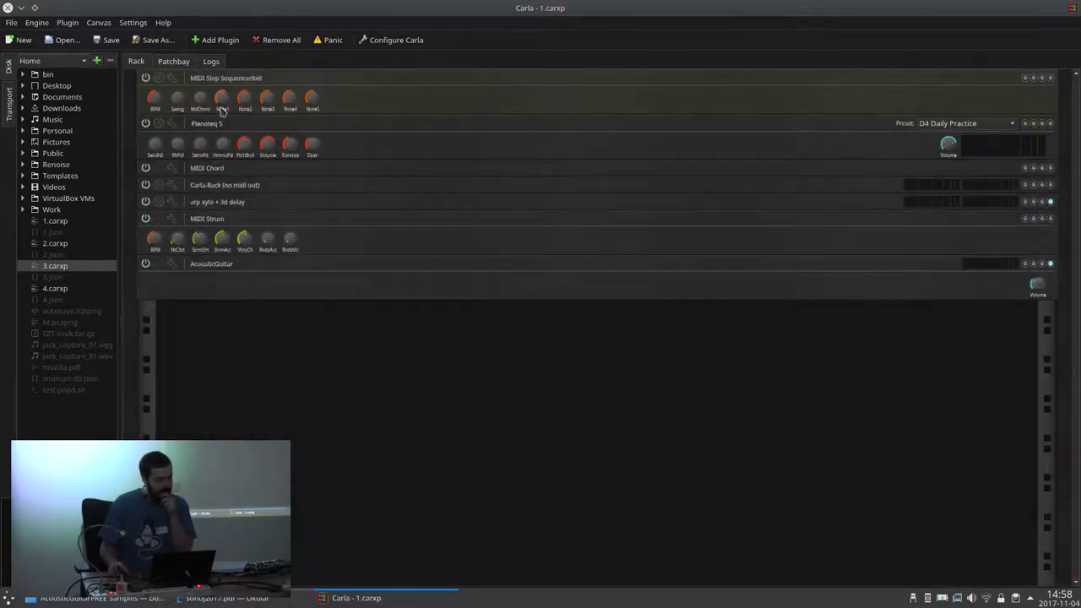
# Step: Examine the note grid of MIDI Step Sequencer8x8 and close its interface
pyautogui.click(158, 77)
pyautogui.moveTo(492, 159); pyautogui.dragTo(705, 199)
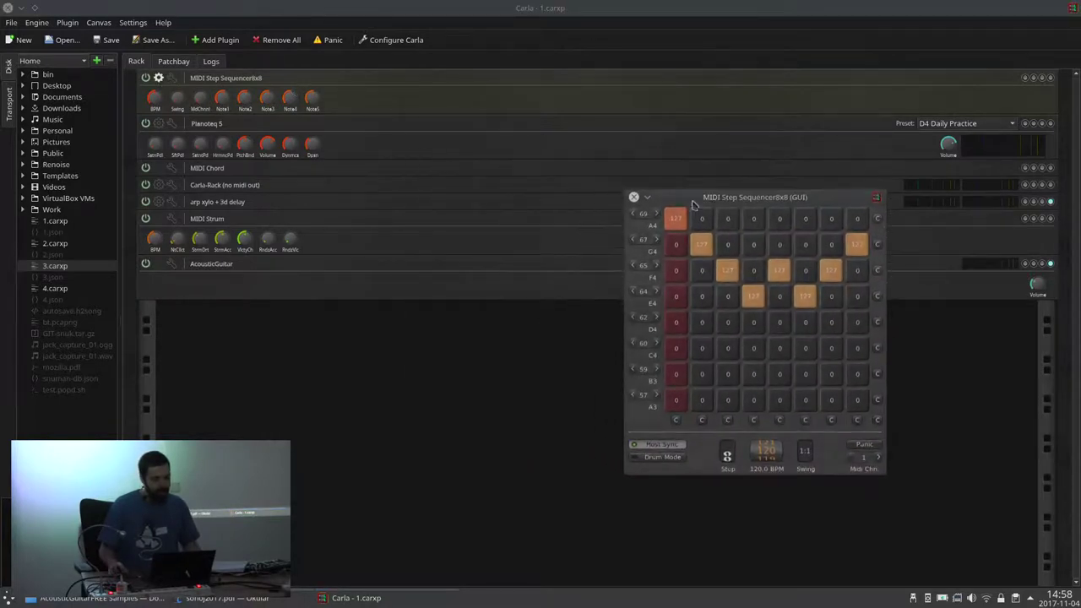
pyautogui.click(632, 196)
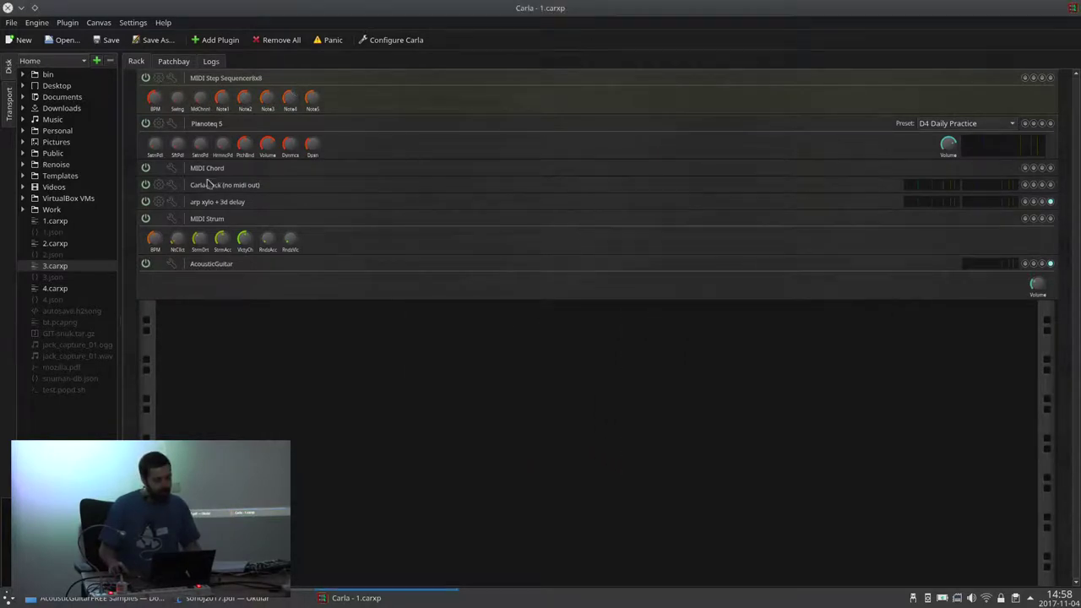
# Step: Open the nested Carla-Rack (no midi out), choose a preset pattern for its QMidiArp Arp and close the arpeggiator's interface
pyautogui.click(158, 184)
pyautogui.click(642, 172)
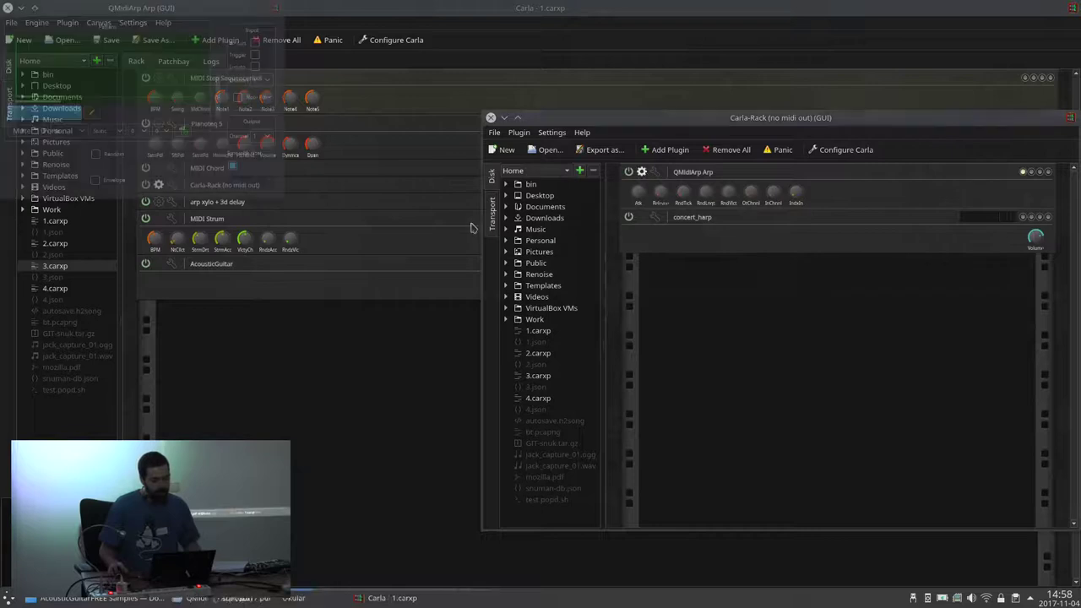
pyautogui.click(45, 118)
pyautogui.click(33, 139)
pyautogui.click(9, 9)
# Step: Choose a preset pattern for QMidiArp Arp in the arp xylo + 3d delay rack and close both nested rack windows
pyautogui.click(158, 201)
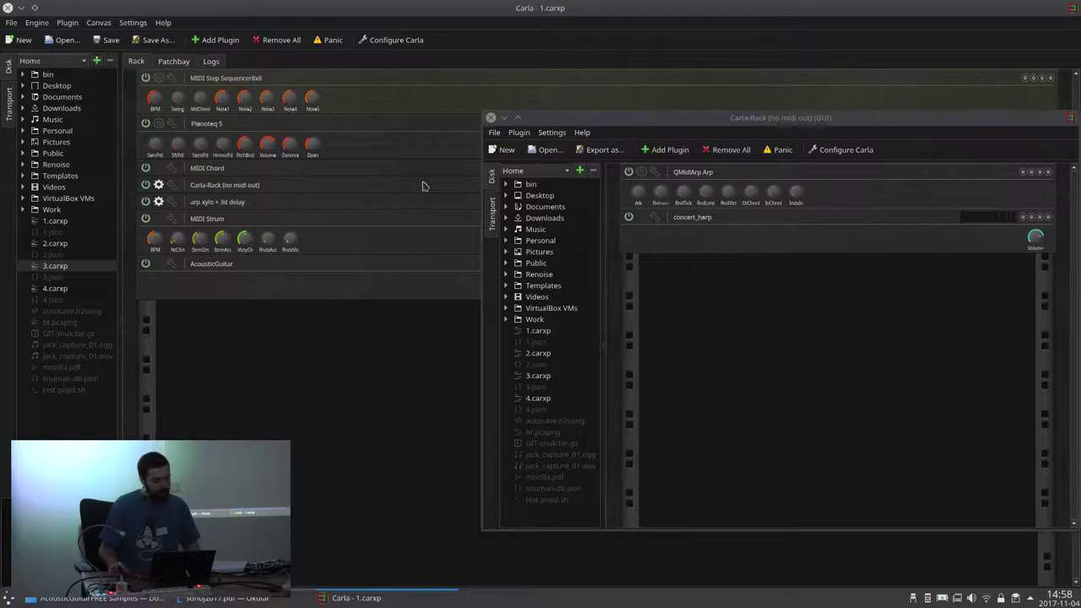
pyautogui.click(641, 173)
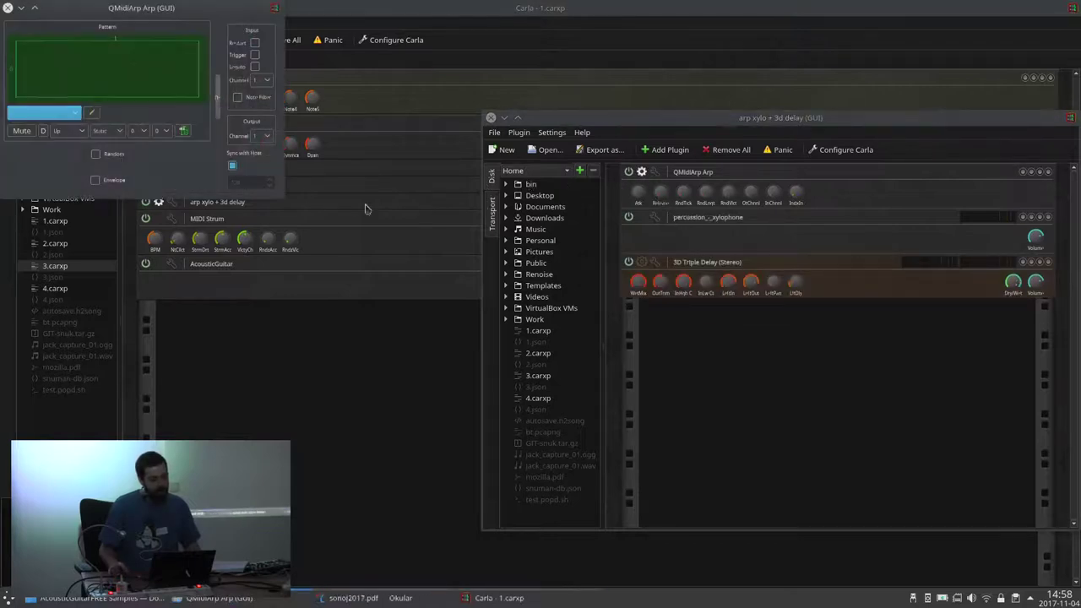
pyautogui.click(62, 113)
pyautogui.click(33, 136)
pyautogui.click(8, 7)
pyautogui.click(491, 117)
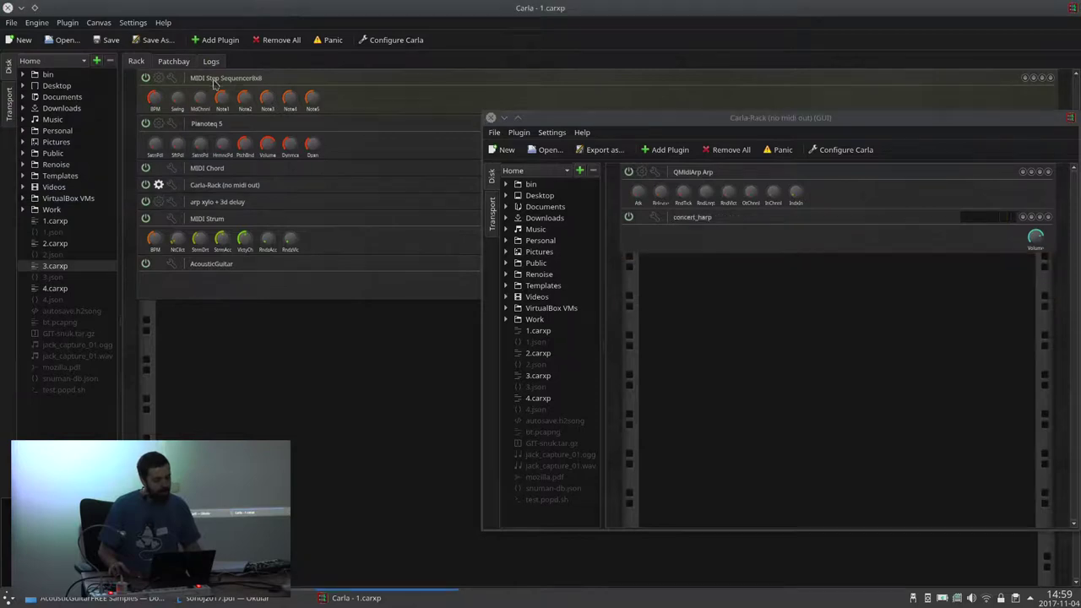
pyautogui.click(489, 118)
# Step: Examine the Carla node's connections in the patchbay and return to the rack
pyautogui.click(173, 61)
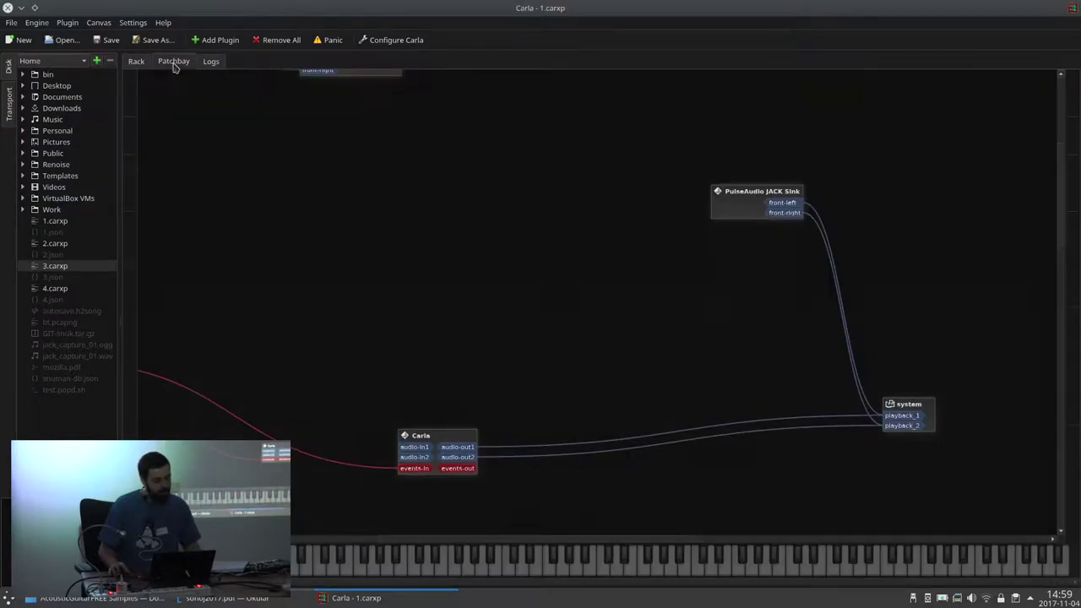
pyautogui.click(448, 326)
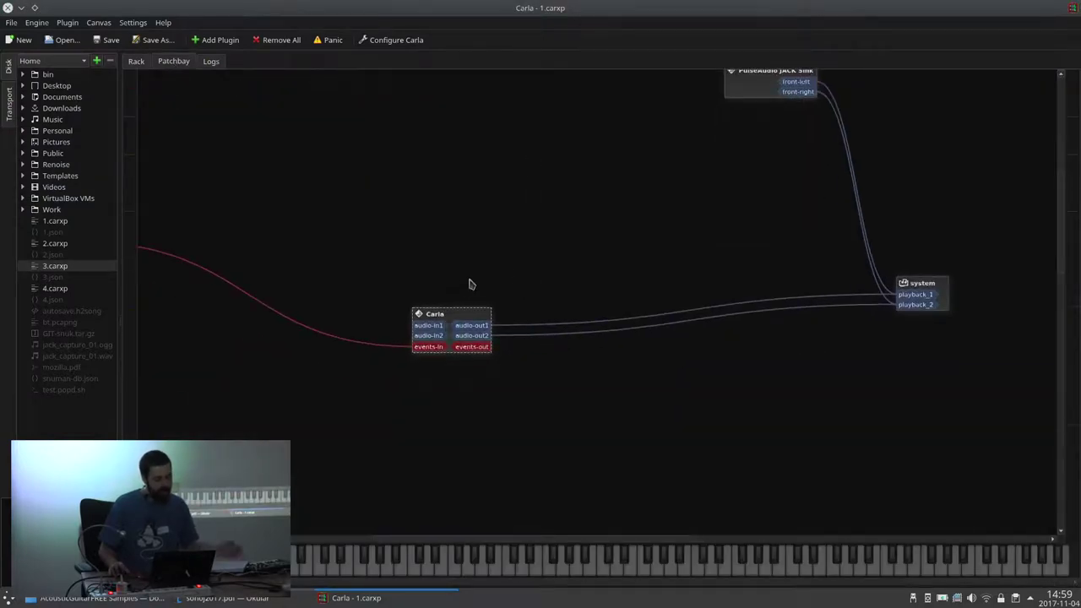
pyautogui.click(136, 60)
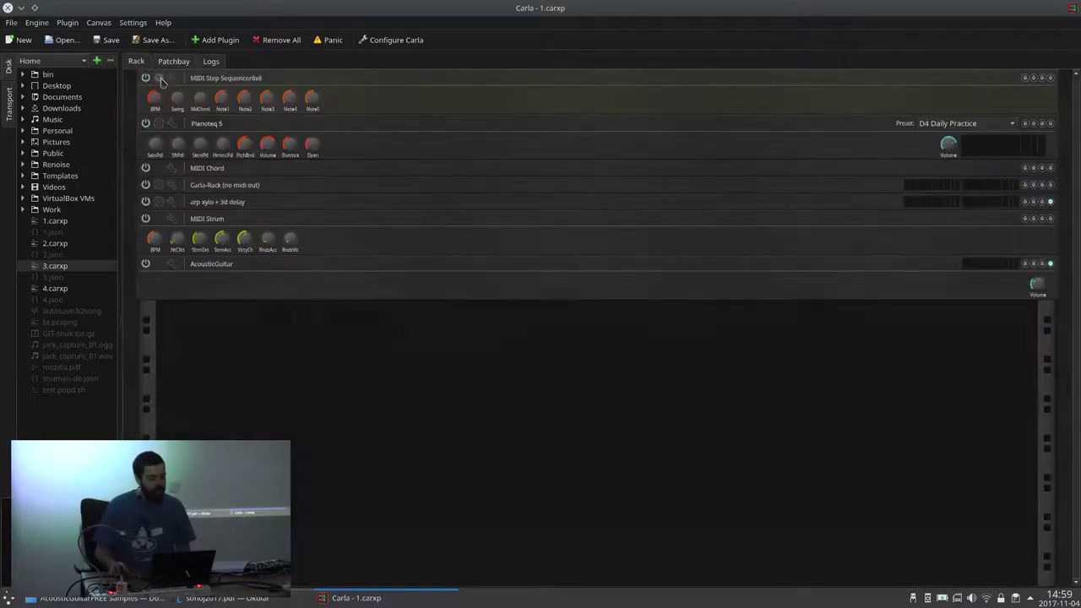
# Step: Open the MIDI Step Sequencer8x8 interface, play its pattern through the rack with the transport and stop playback
pyautogui.click(158, 79)
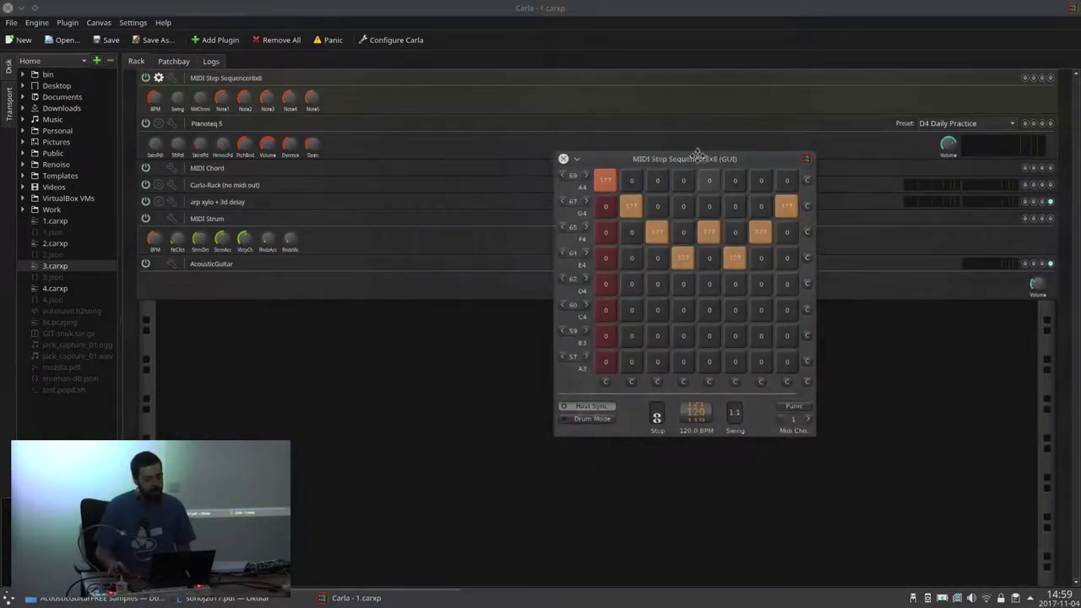
pyautogui.click(10, 103)
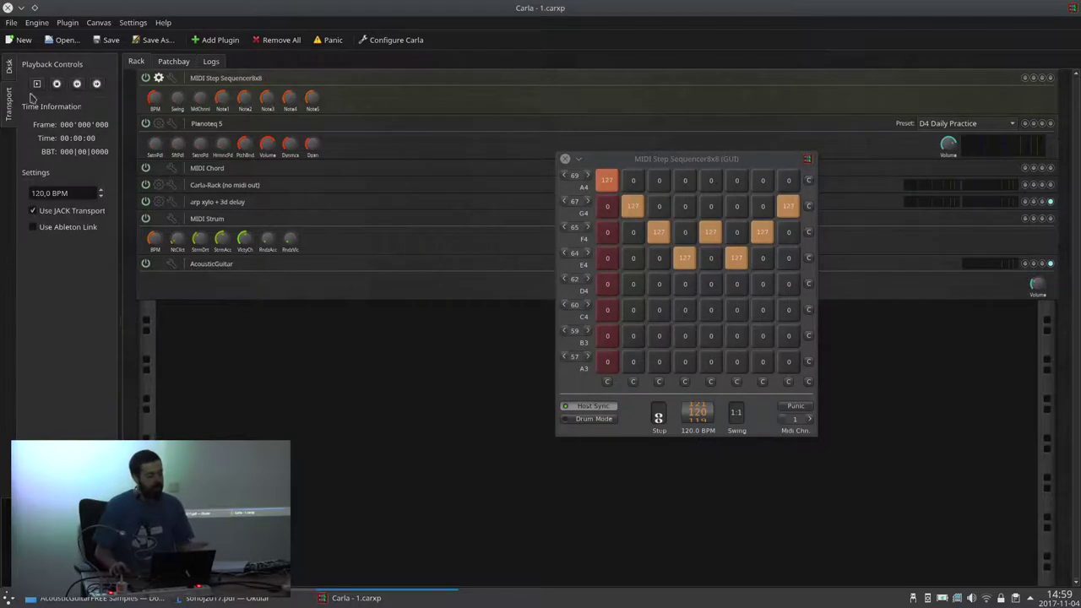
pyautogui.click(37, 84)
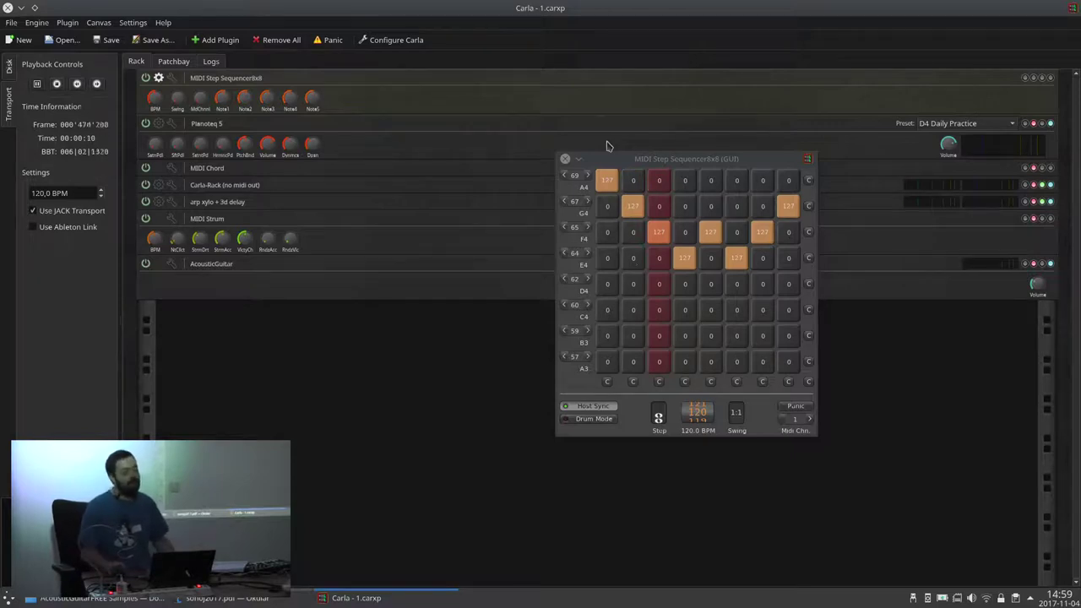
pyautogui.click(678, 157)
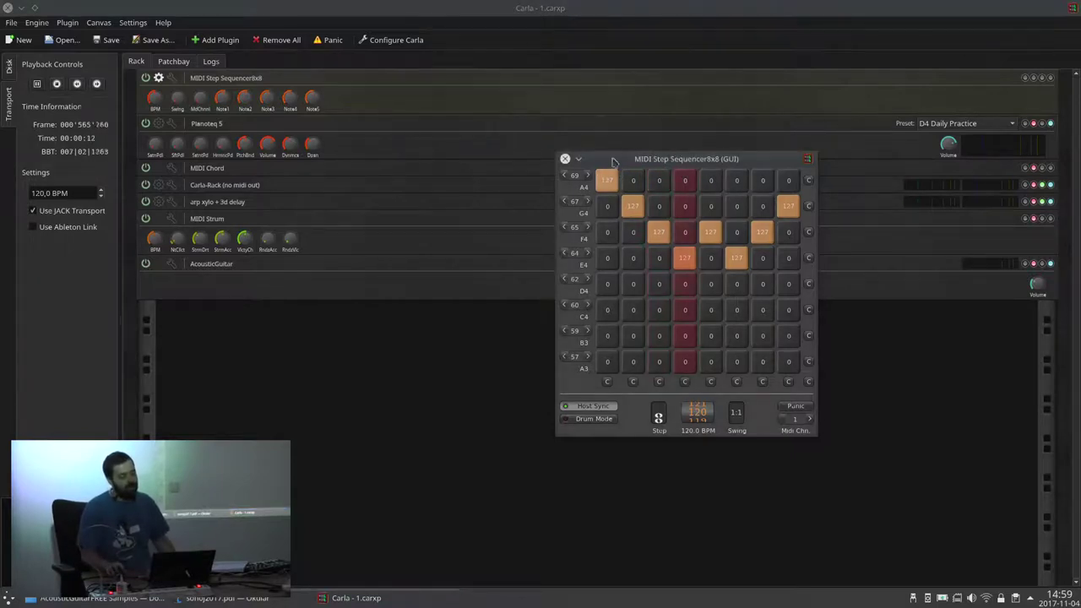
pyautogui.moveTo(623, 158); pyautogui.dragTo(527, 189)
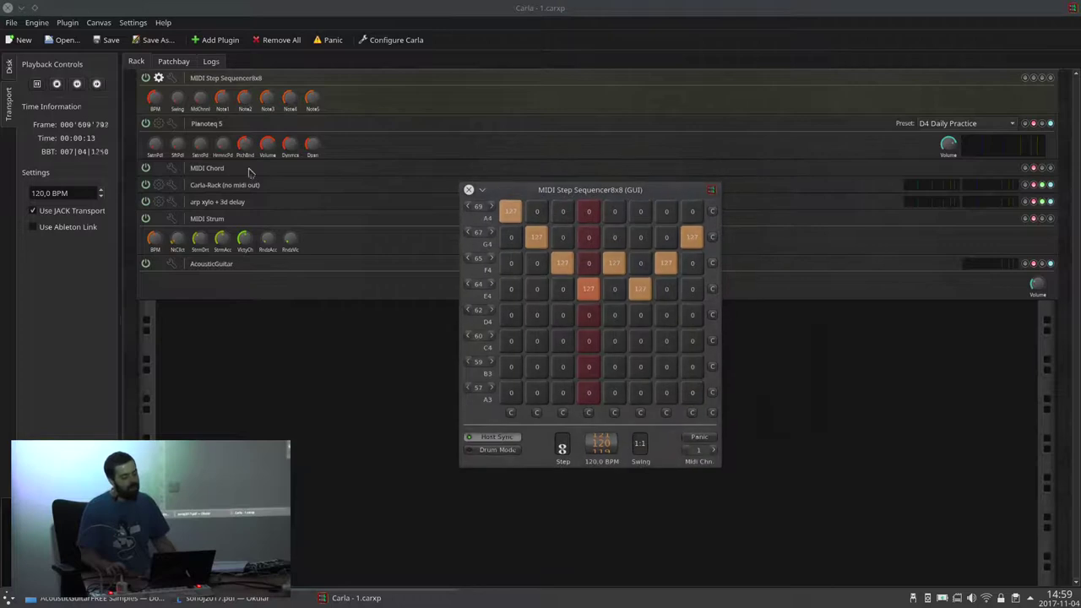
pyautogui.click(57, 85)
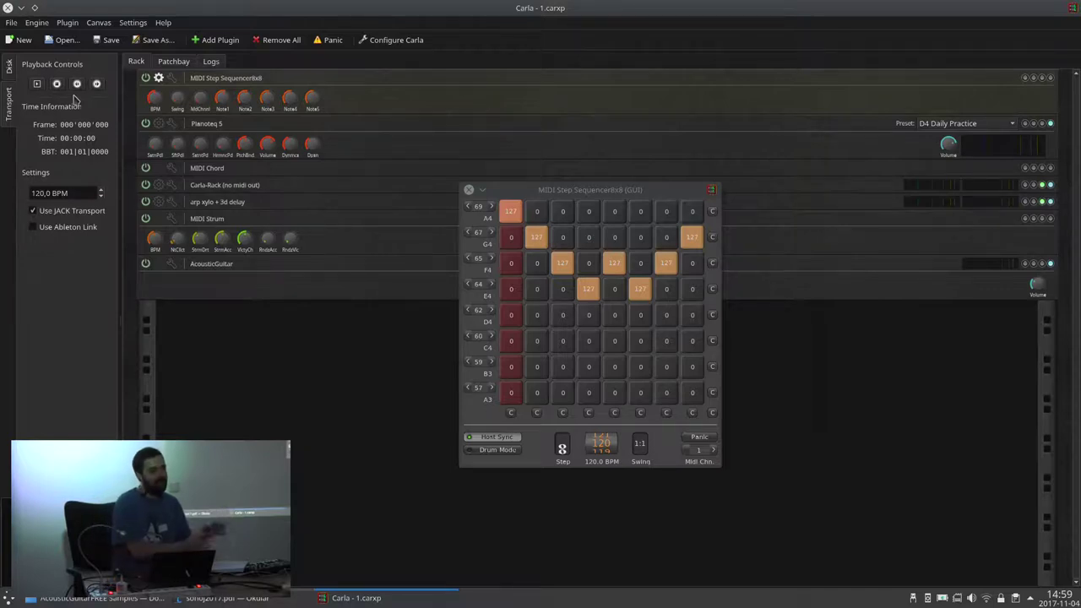
pyautogui.moveTo(531, 193); pyautogui.dragTo(452, 175)
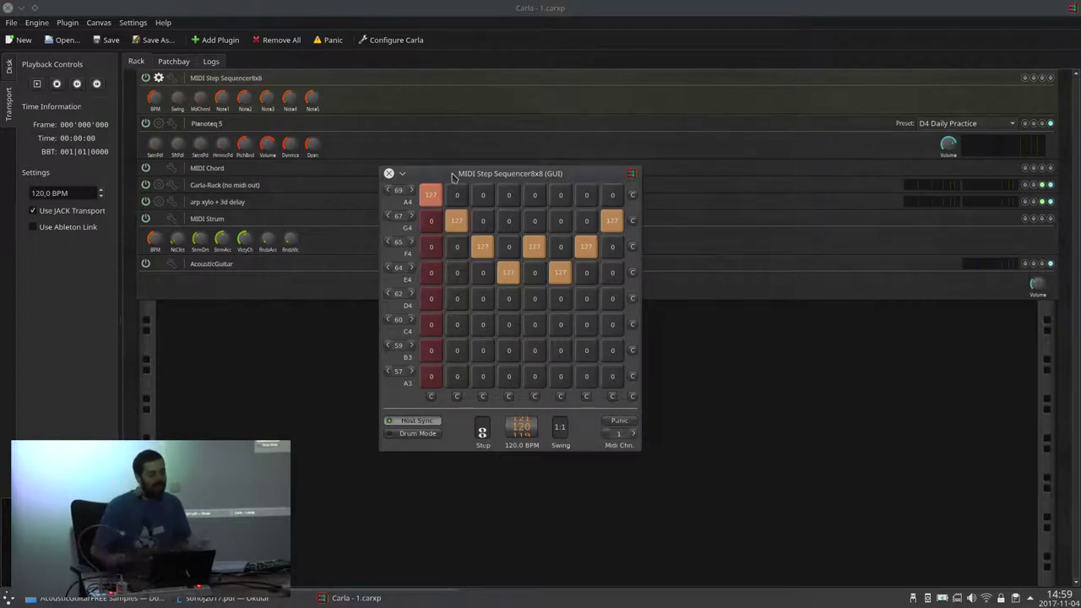
# Step: Search the plugin list for zynd and add the internal ZynDistortion effect to the rack with the Overdrive 1 preset
pyautogui.click(212, 39)
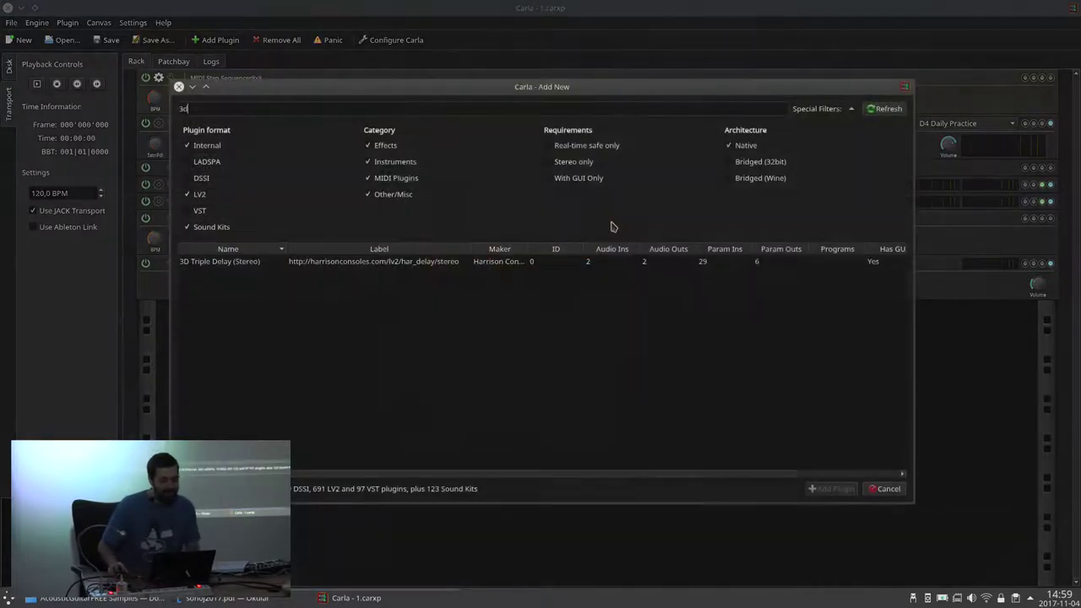
pyautogui.write('zynd')
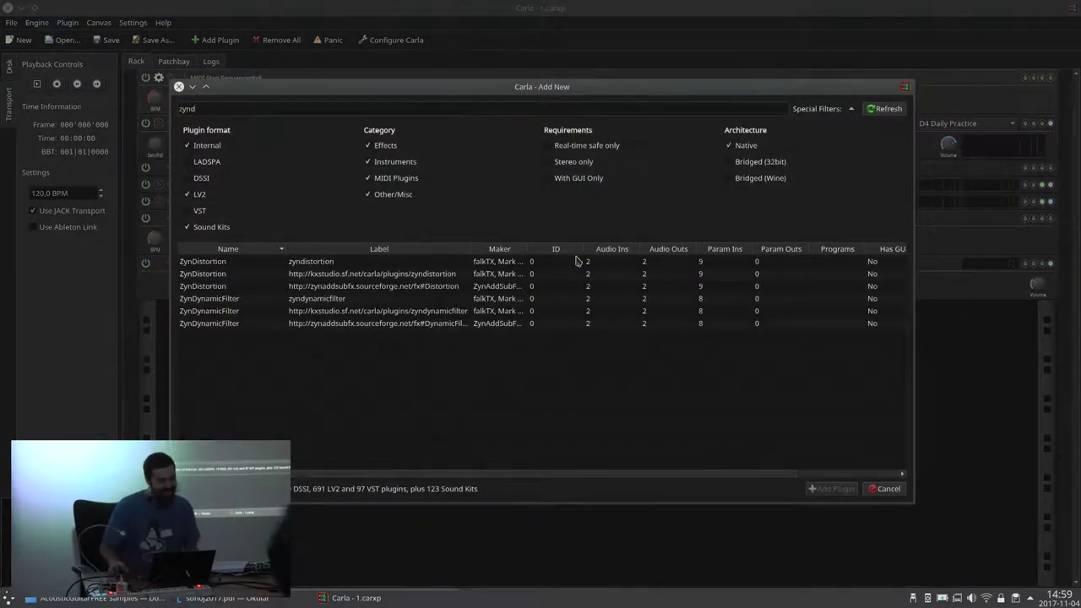
pyautogui.click(374, 265)
pyautogui.doubleClick(374, 265)
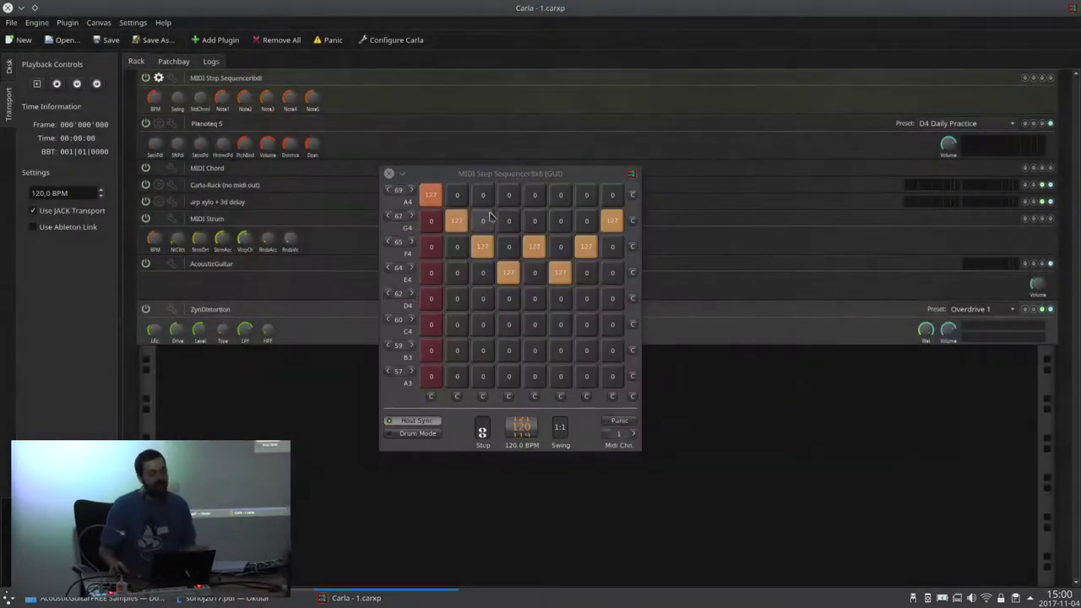
pyautogui.click(991, 312)
pyautogui.click(966, 322)
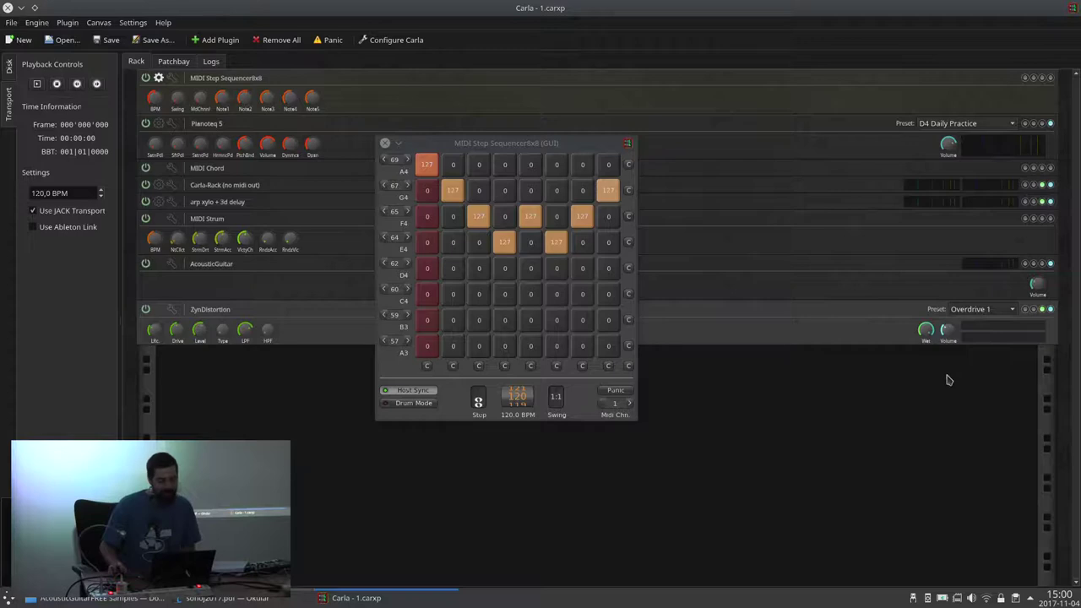
# Step: Play the sequence while cycling ZynDistortion through its presets, including Guitar Amp, settle on Quantisize and stop playback
pyautogui.click(37, 84)
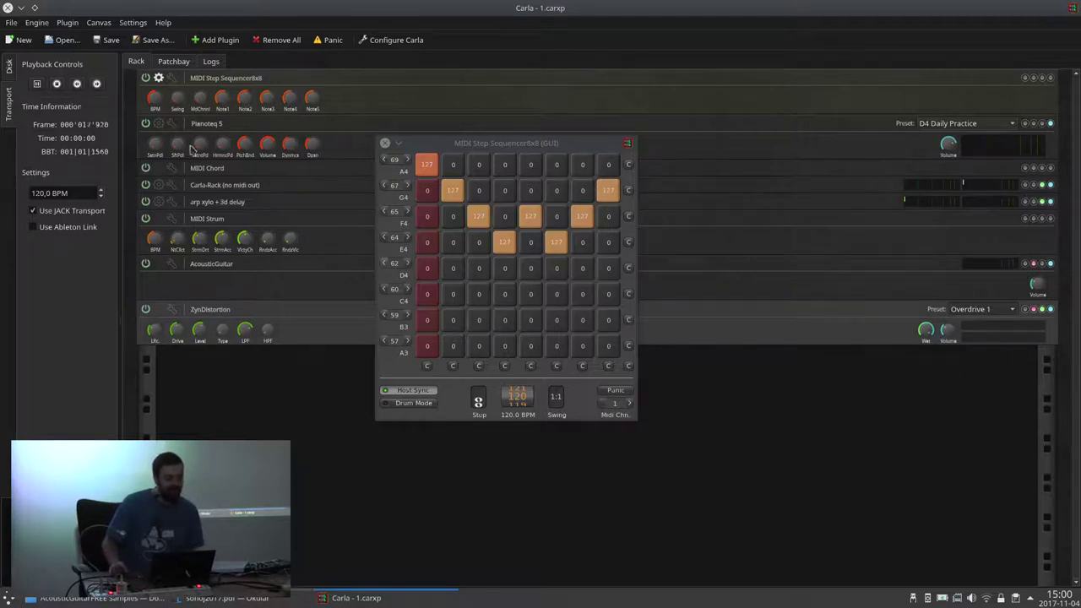
pyautogui.scroll(-1, 965, 315)
pyautogui.scroll(-1, 965, 315)
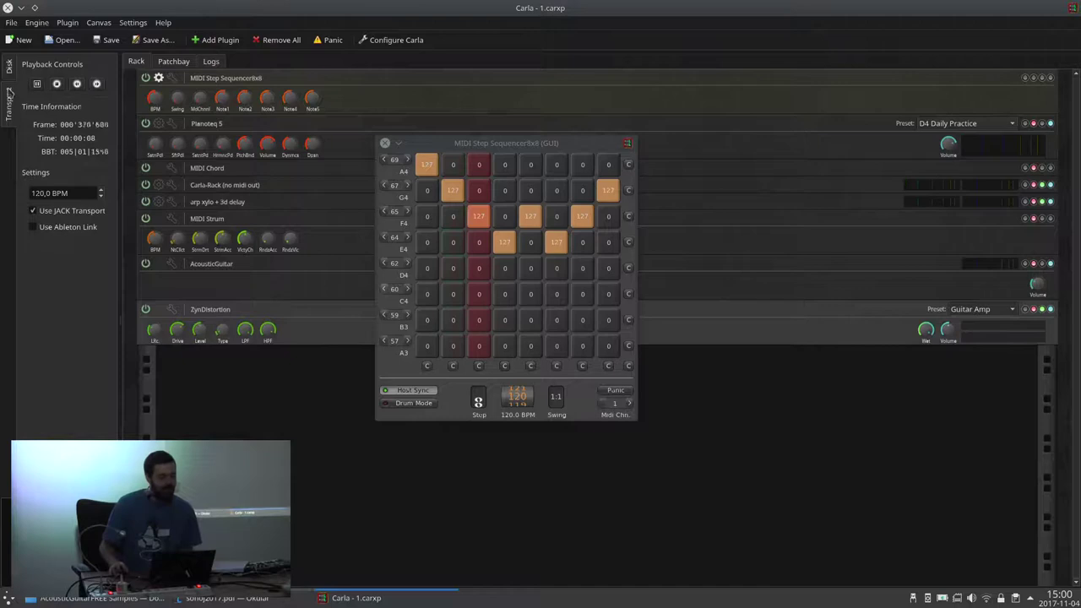
pyautogui.scroll(-1, 997, 317)
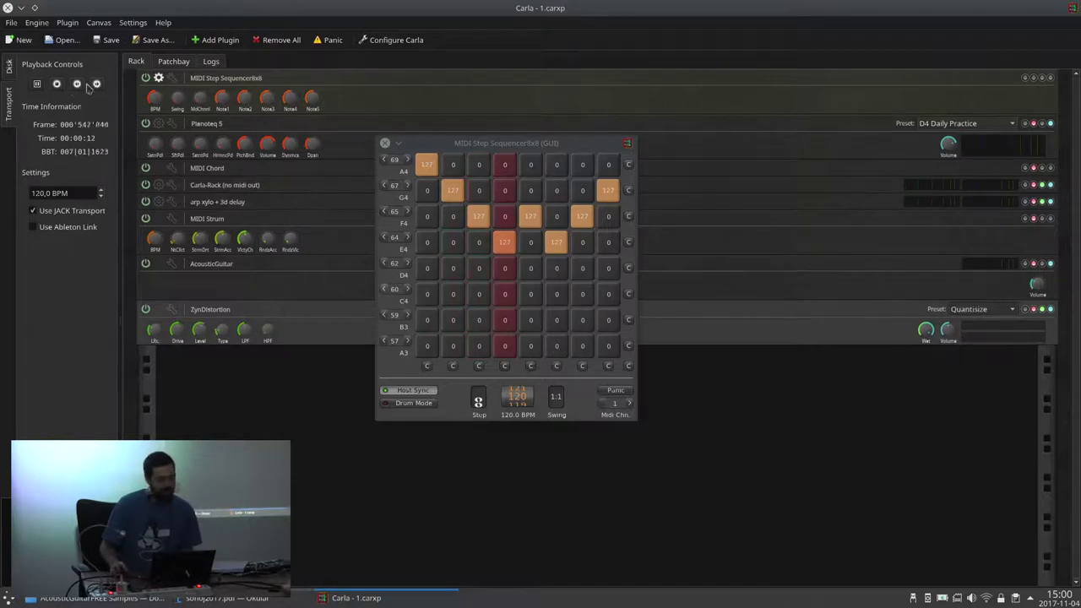
pyautogui.click(56, 84)
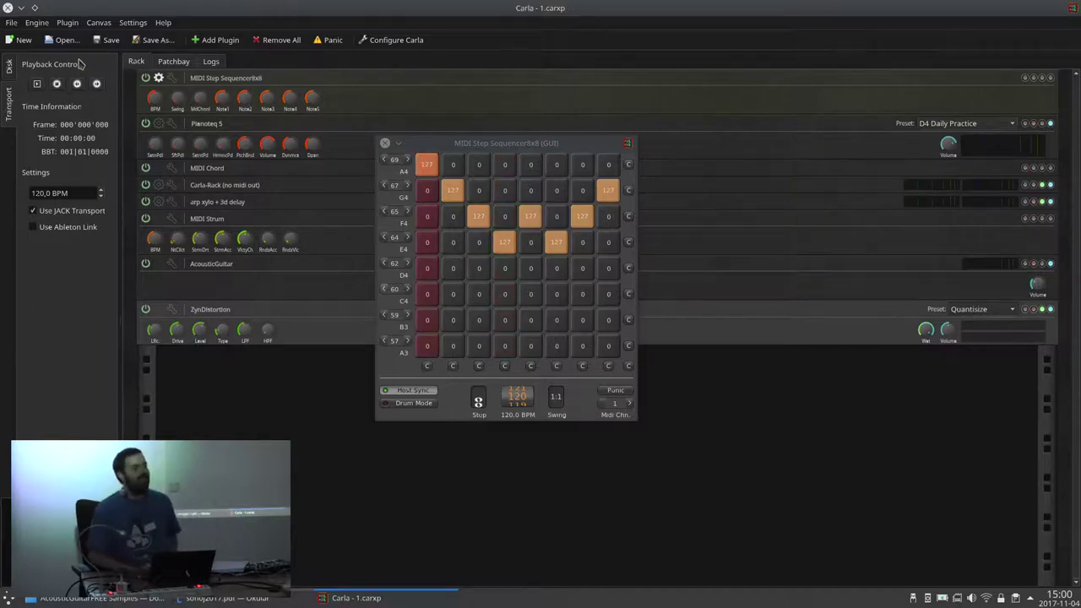
# Step: Close the MIDI Step Sequencer8x8 interface over the patchbay, examine the Carla node's connections and return to the rack
pyautogui.click(174, 61)
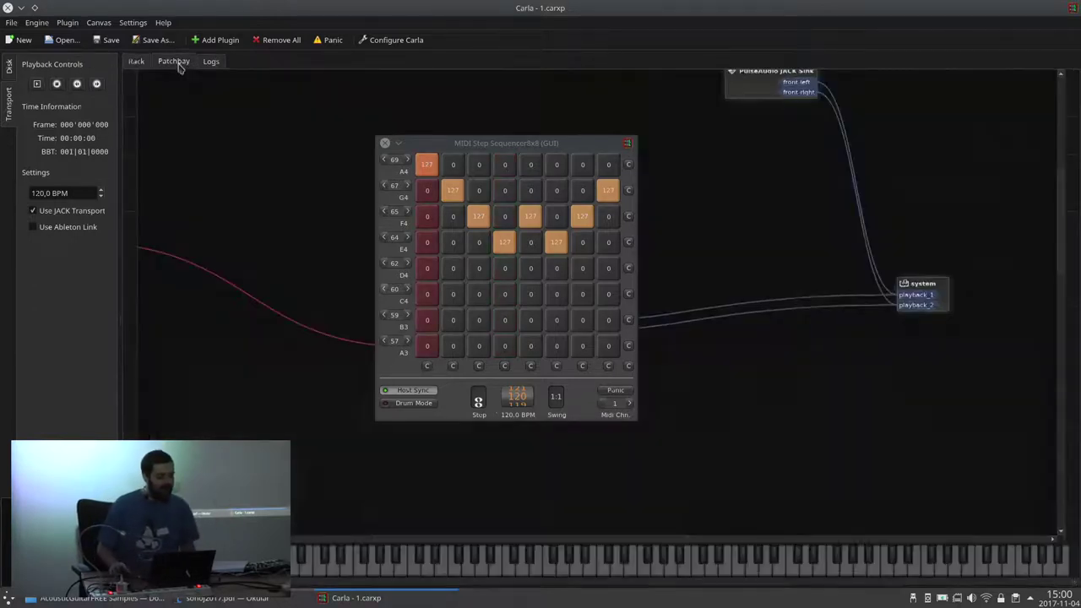
pyautogui.moveTo(457, 140); pyautogui.dragTo(296, 142)
pyautogui.click(224, 145)
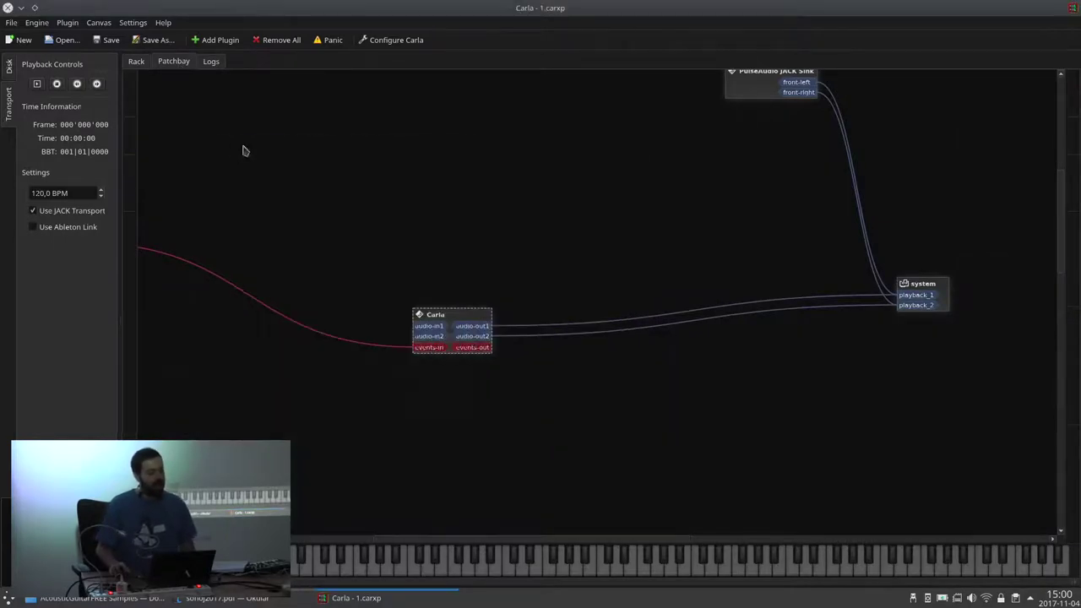
pyautogui.click(136, 62)
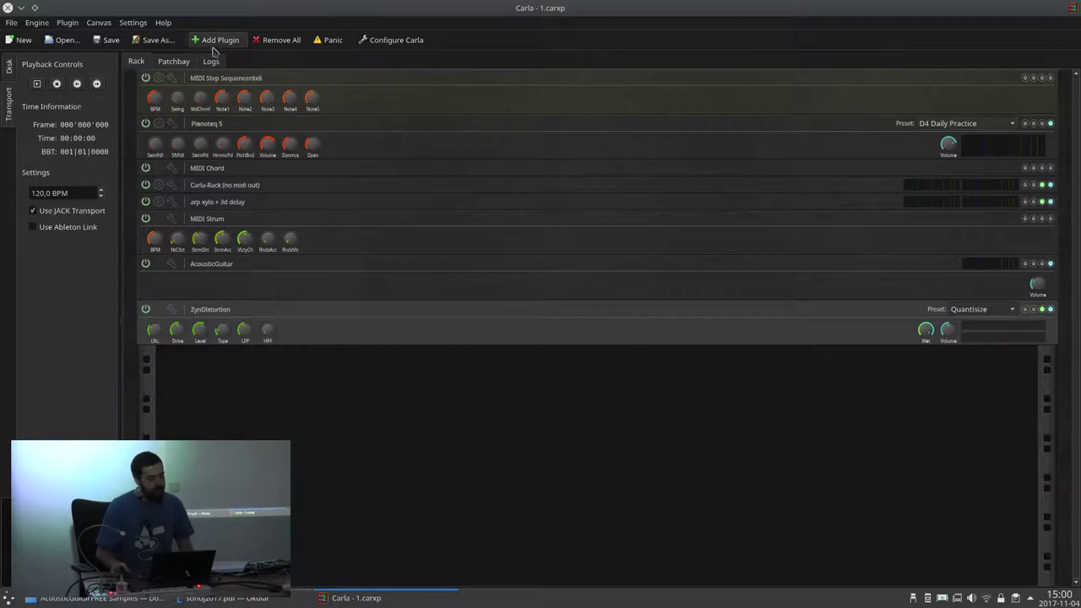
# Step: Start a new project, load 4.carxp from the Home folder and show its rack
pyautogui.click(177, 62)
pyautogui.click(7, 67)
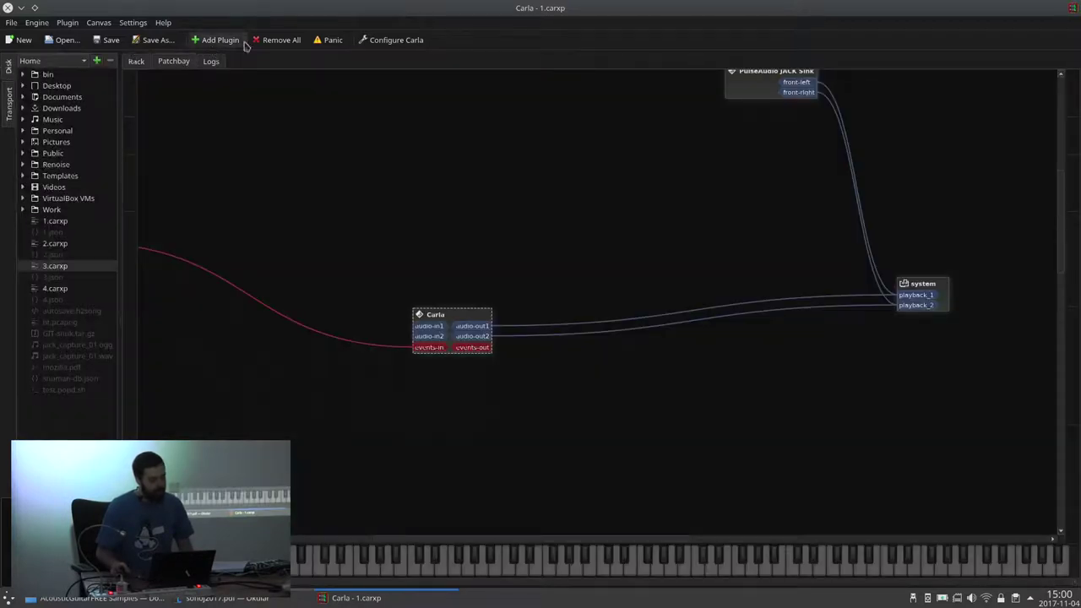
pyautogui.click(20, 39)
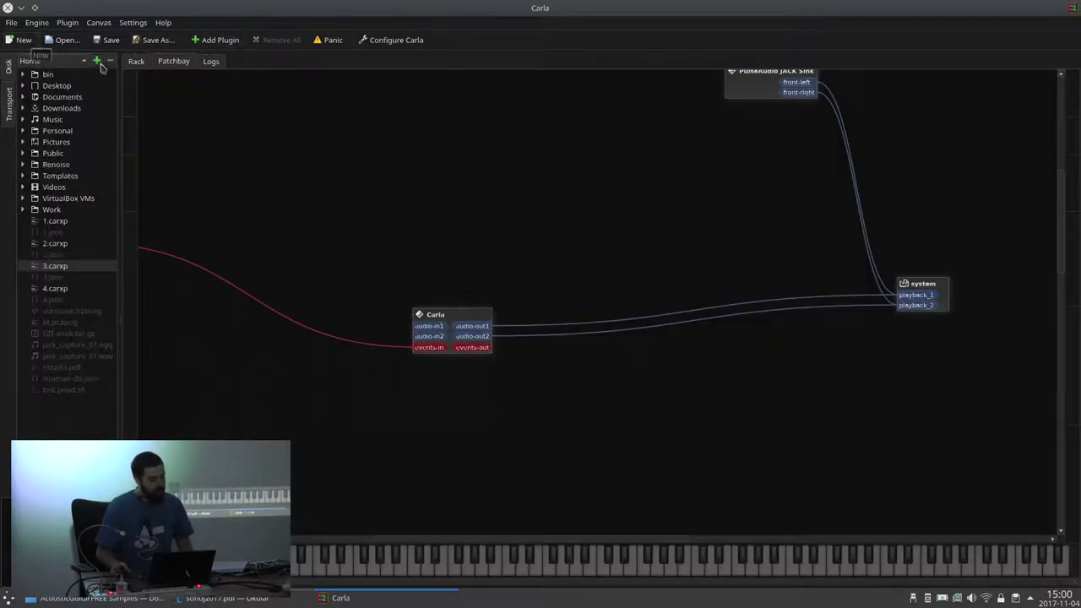
pyautogui.doubleClick(55, 289)
pyautogui.click(143, 63)
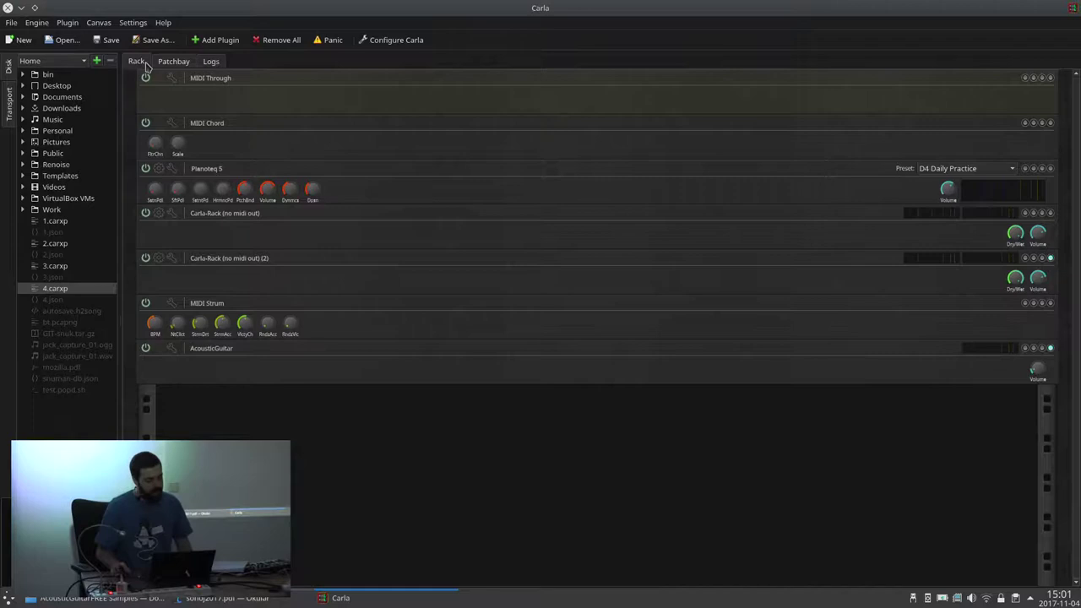
# Step: Open the MIDI Through plugin's details and remove all plugins from the loaded rack
pyautogui.click(173, 89)
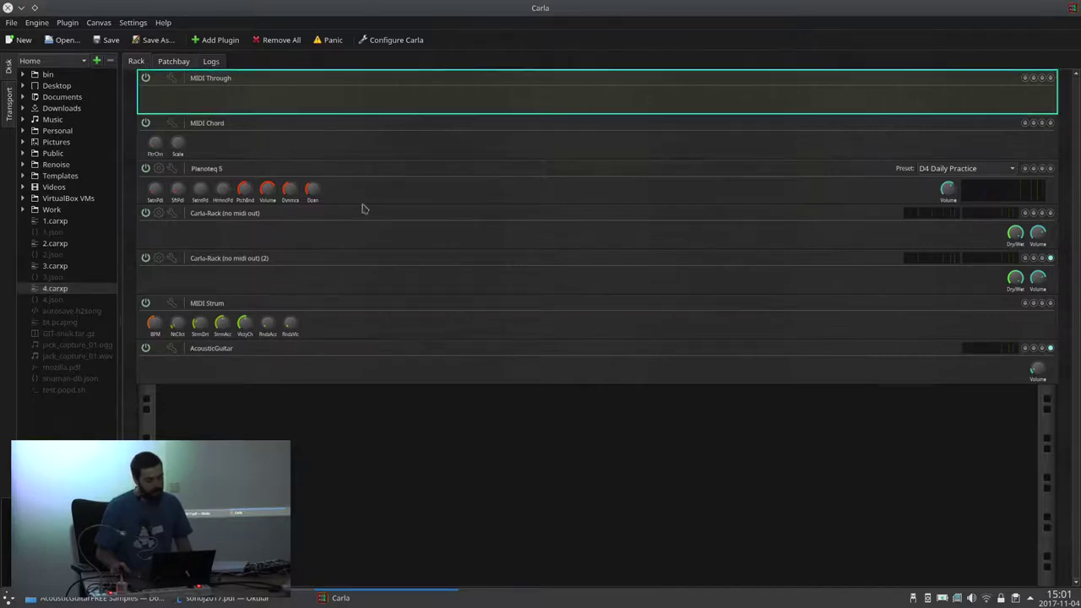
pyautogui.click(171, 78)
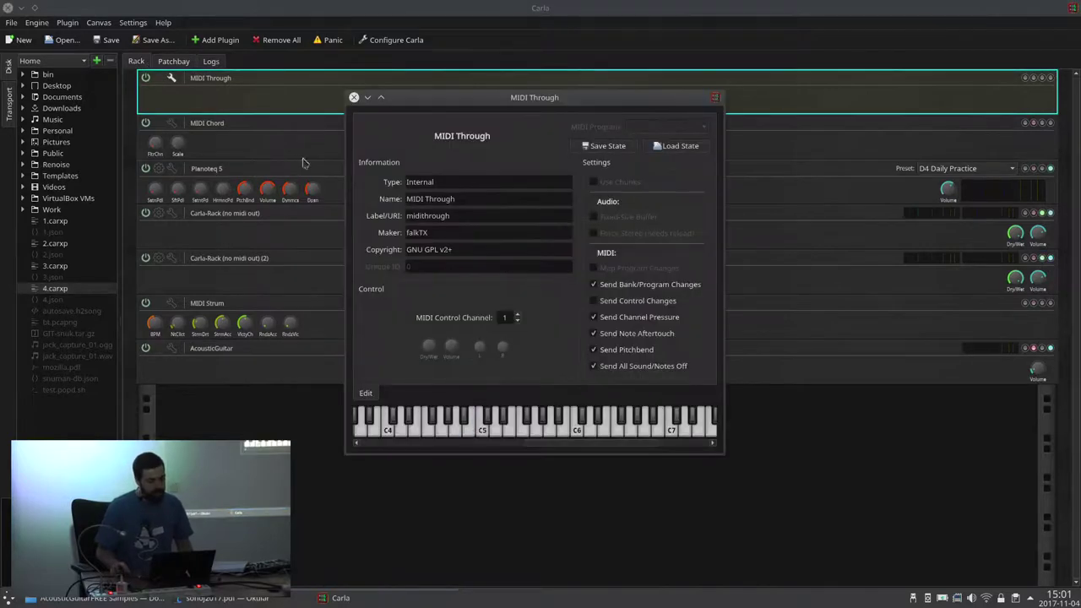
pyautogui.click(285, 43)
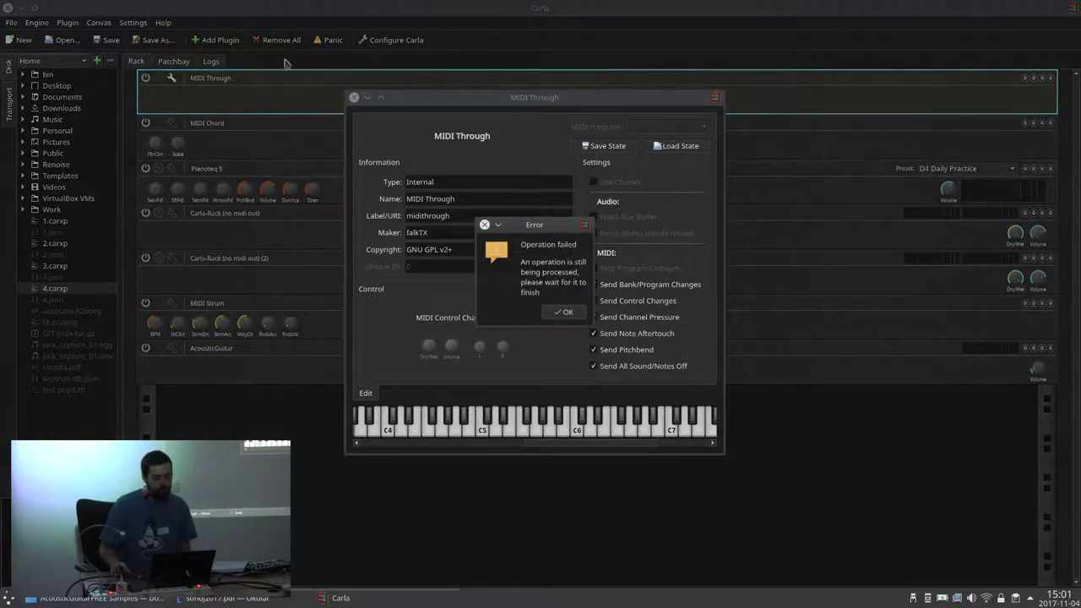
pyautogui.click(563, 312)
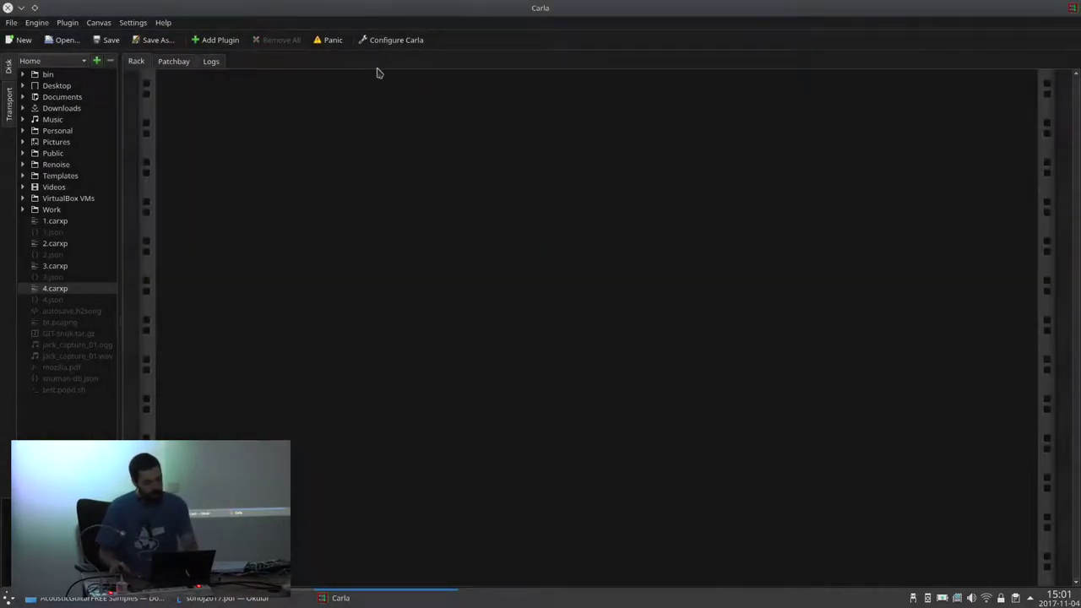
# Step: Change the engine's process mode so each plugin becomes its own JACK client, apply the settings and check the patchbay
pyautogui.click(387, 40)
pyautogui.click(413, 191)
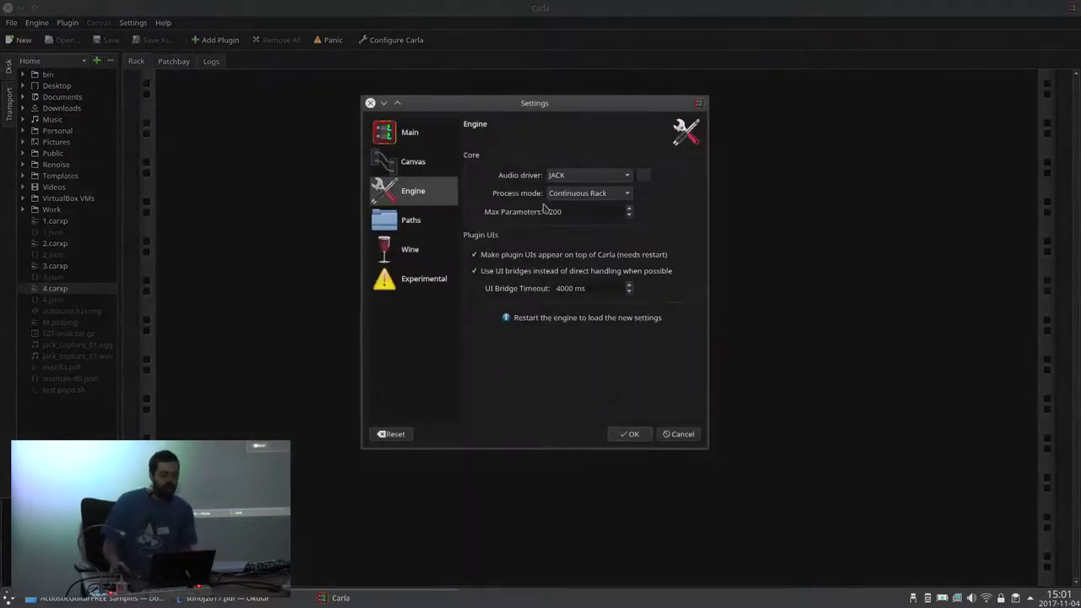
pyautogui.scroll(1, 572, 197)
pyautogui.click(616, 436)
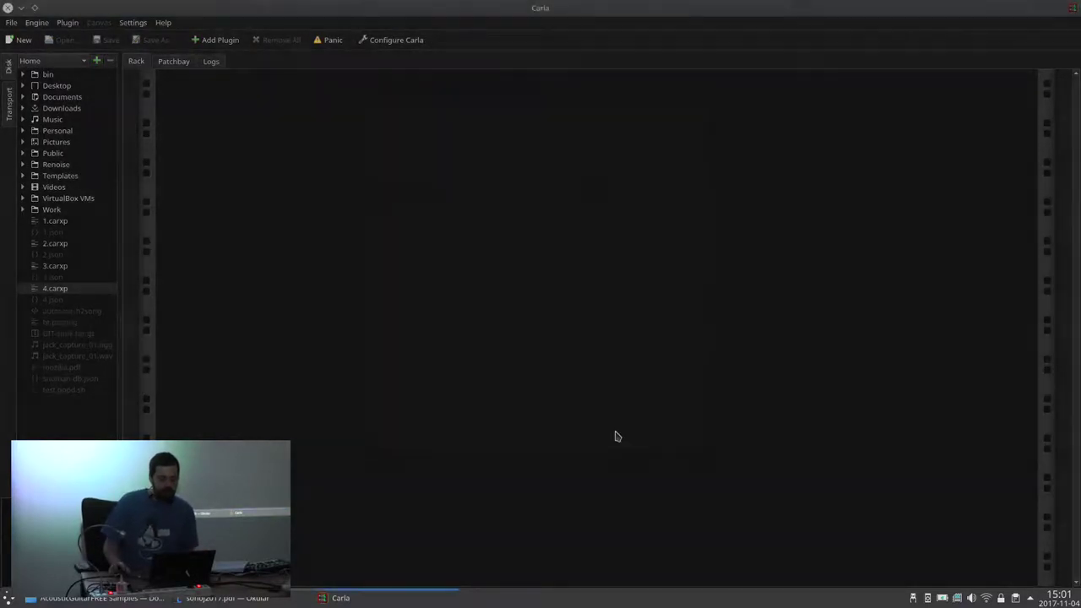
pyautogui.click(175, 62)
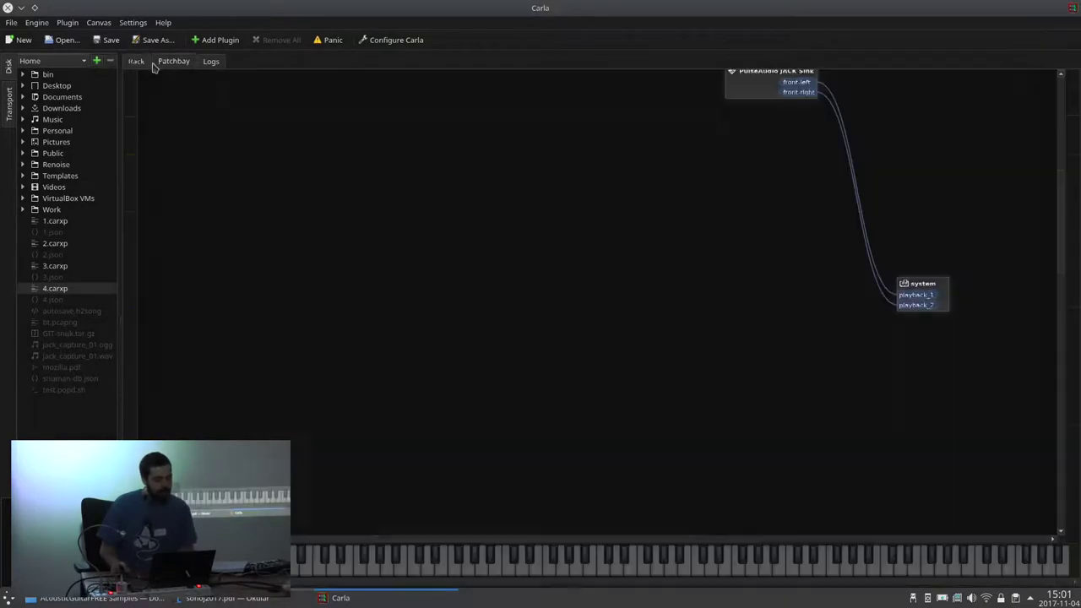
# Step: Search the plugin list for vector and add VectorJuice to the empty rack
pyautogui.click(138, 63)
pyautogui.click(218, 41)
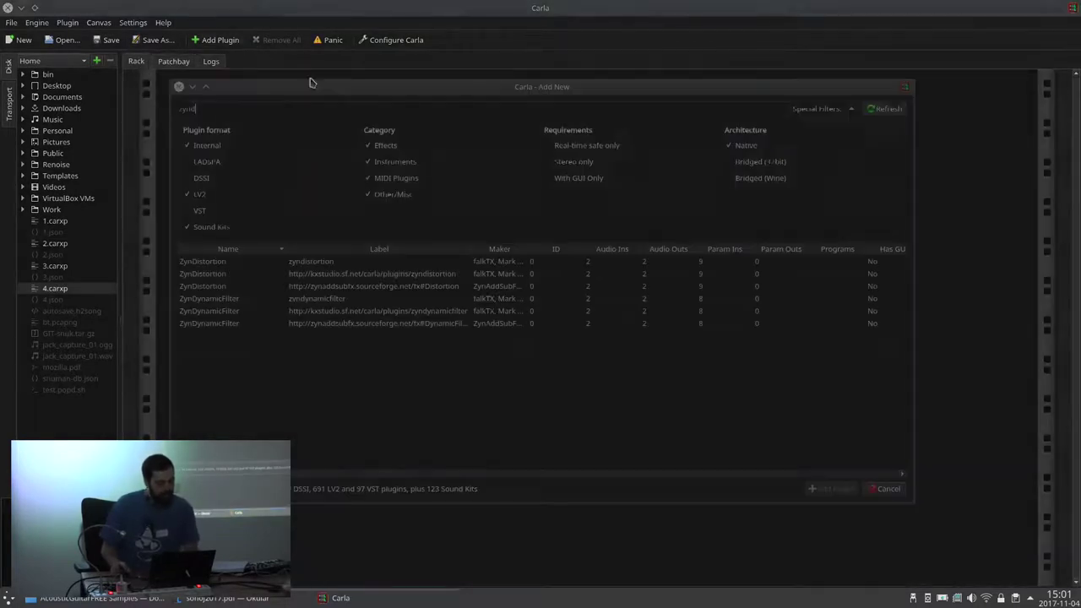
pyautogui.write('vector')
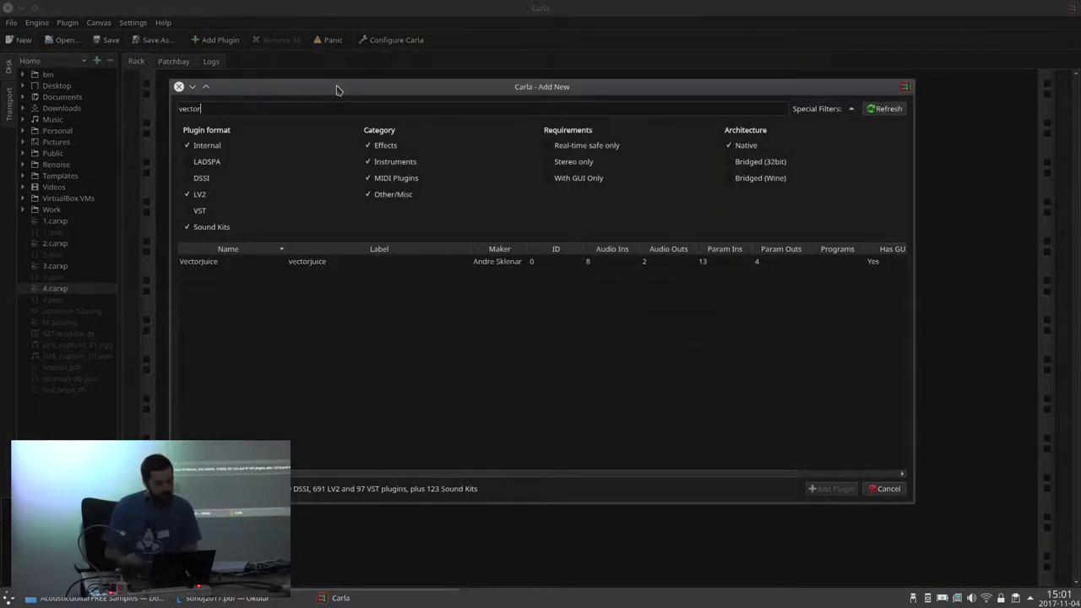
pyautogui.doubleClick(218, 261)
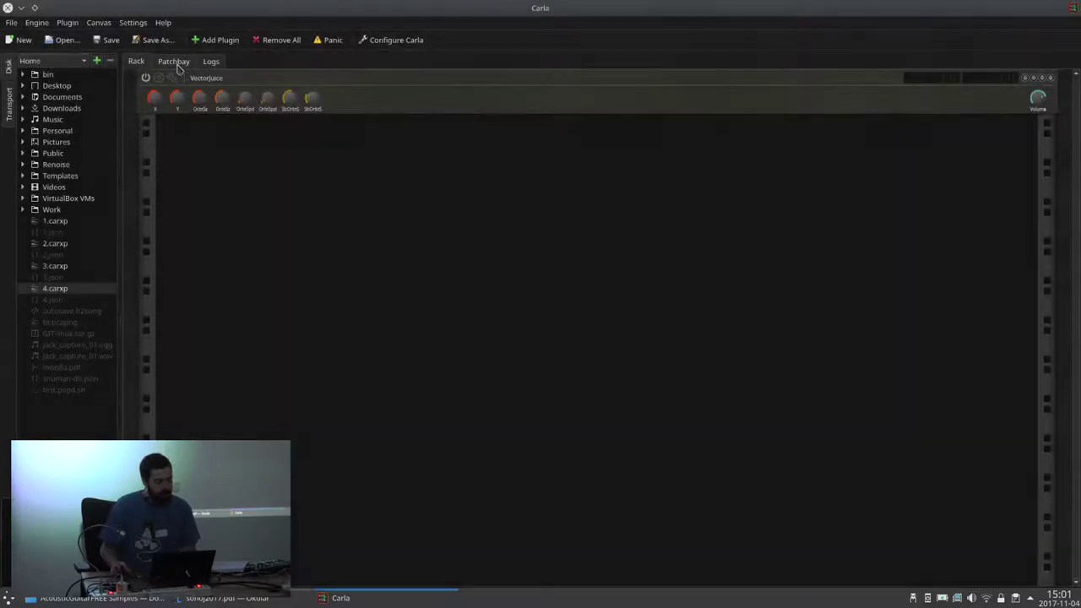
# Step: Reposition the VectorJuice node in the patchbay, open its interface and move that window clear of the node
pyautogui.click(177, 64)
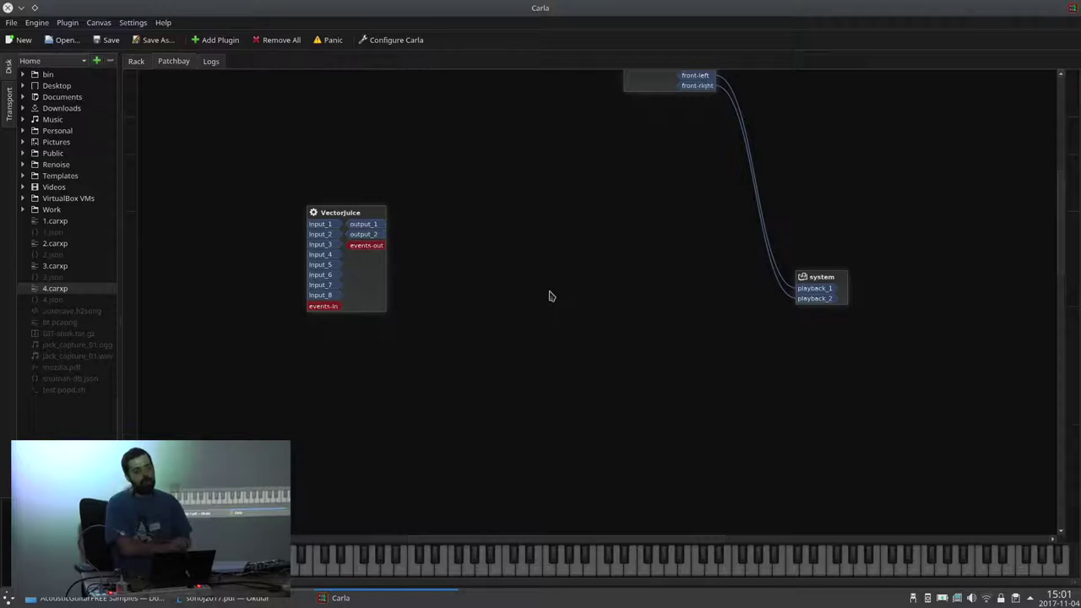
pyautogui.moveTo(380, 292); pyautogui.dragTo(413, 229)
pyautogui.doubleClick(413, 229)
pyautogui.moveTo(599, 170); pyautogui.dragTo(785, 234)
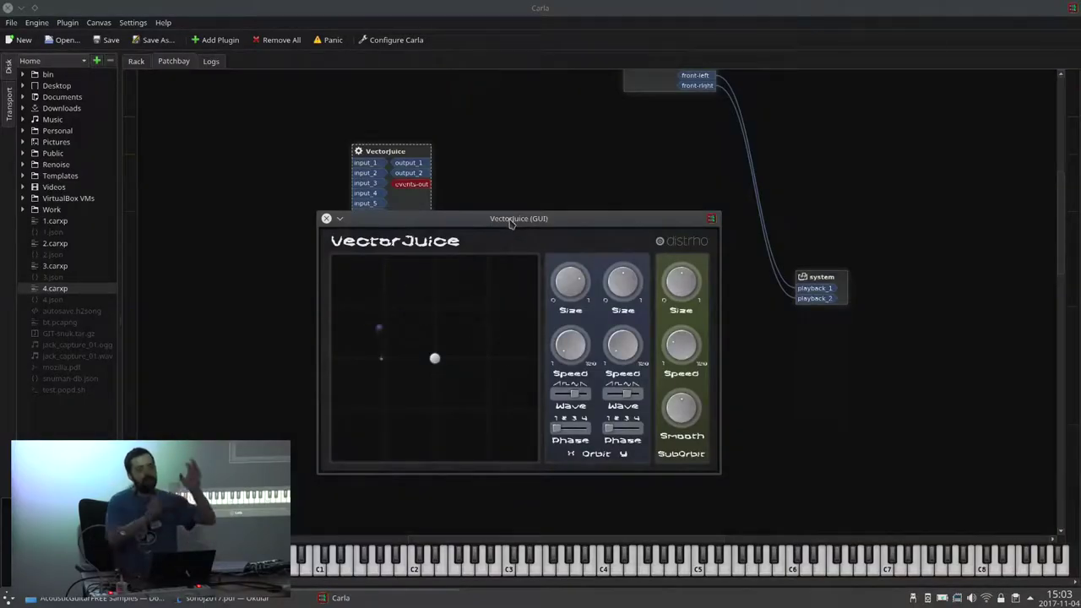
pyautogui.moveTo(510, 223); pyautogui.dragTo(671, 224)
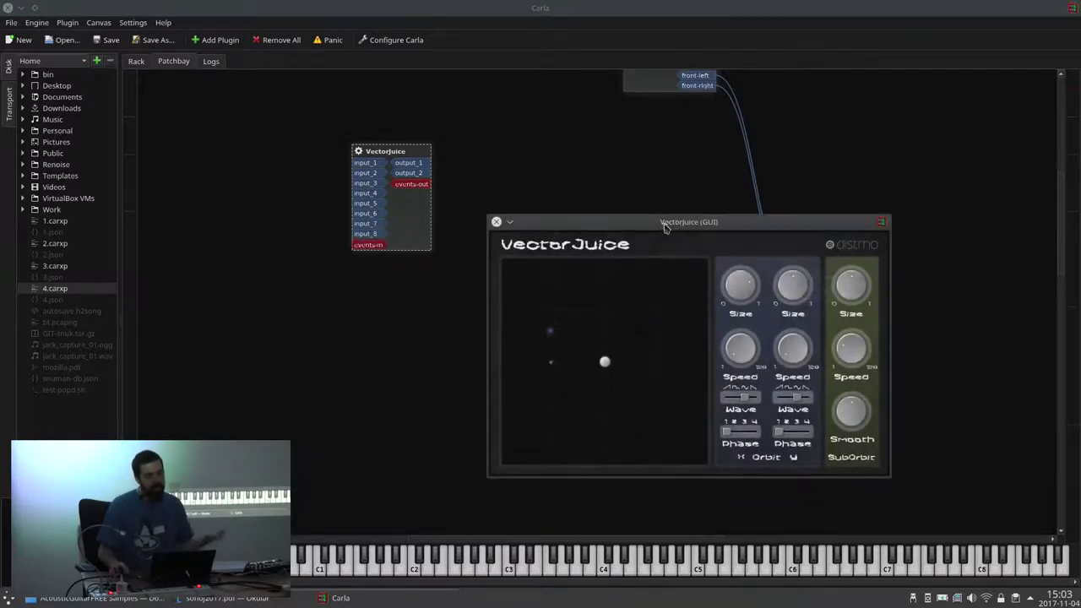
# Step: Remove all plugins and move the PulseAudio JACK Sink node in the patchbay to below the PulseAudio JACK Source node
pyautogui.click(281, 40)
pyautogui.click(148, 65)
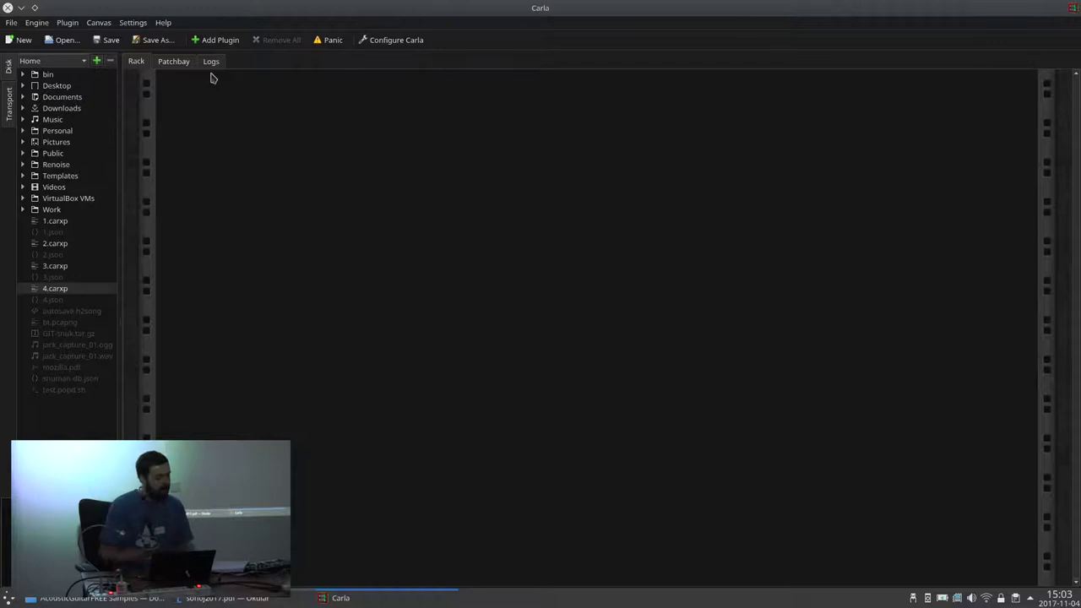
pyautogui.click(176, 64)
pyautogui.scroll(3, 562, 285)
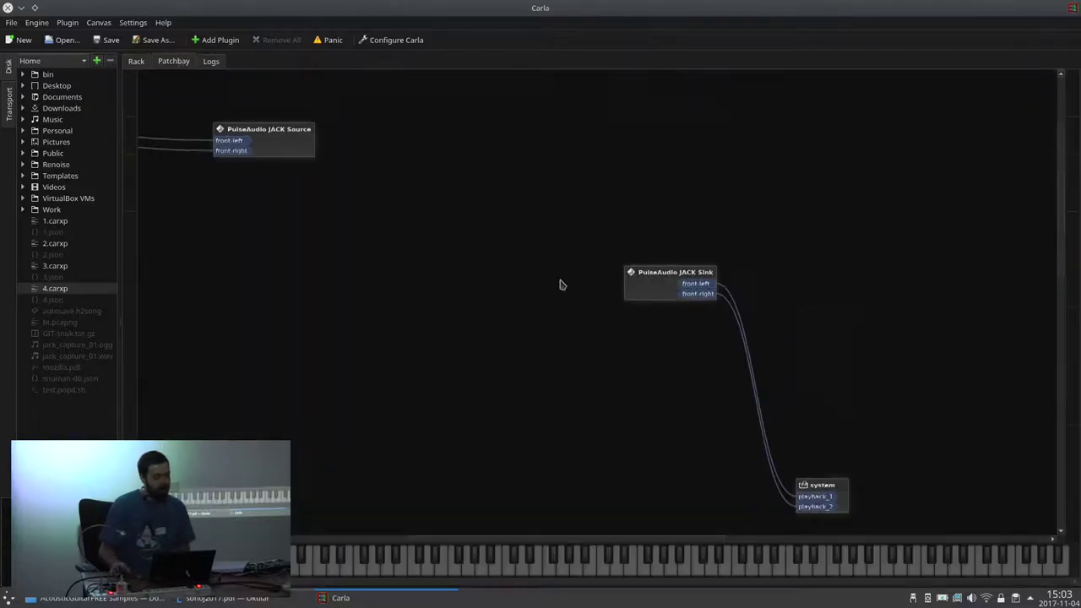
pyautogui.moveTo(674, 300); pyautogui.dragTo(230, 424)
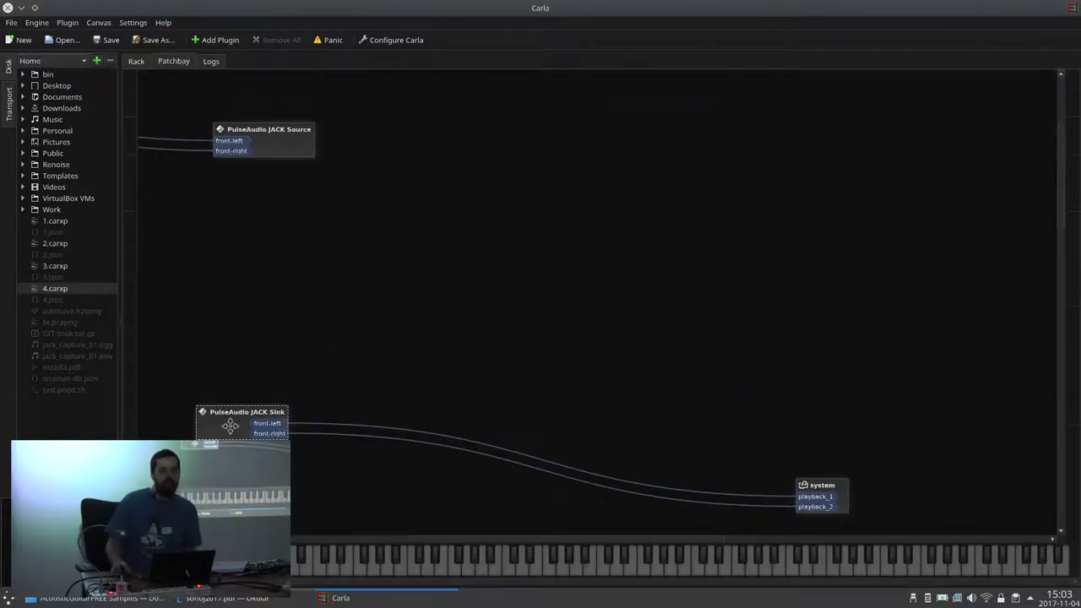
# Step: Switch to Dolphin, open the 14,4 GiB Removable Media device and lower the system master volume to 0%
pyautogui.click(120, 600)
pyautogui.click(633, 320)
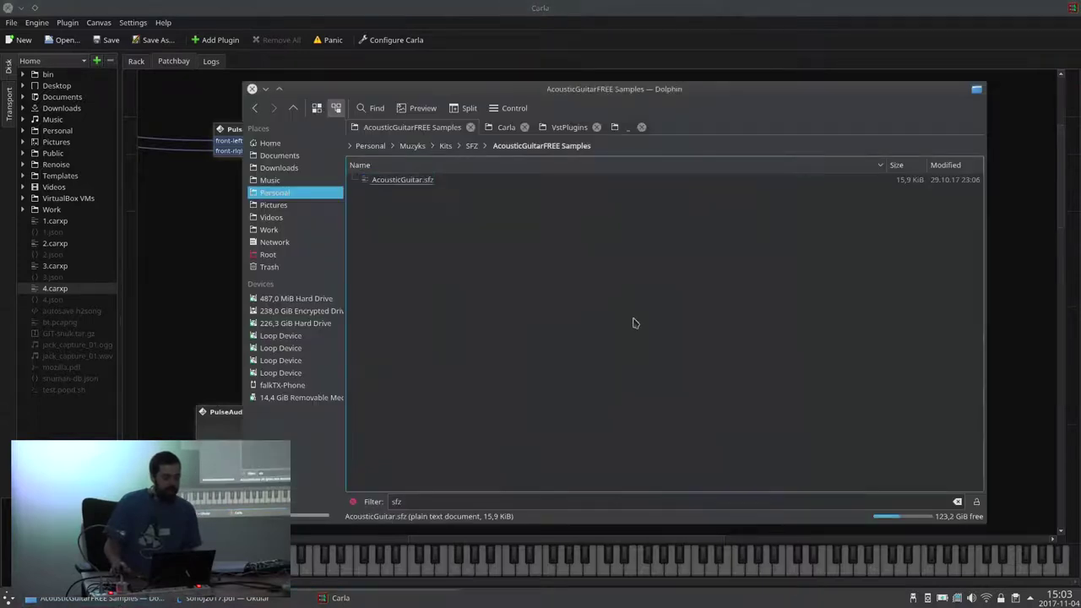
pyautogui.click(620, 131)
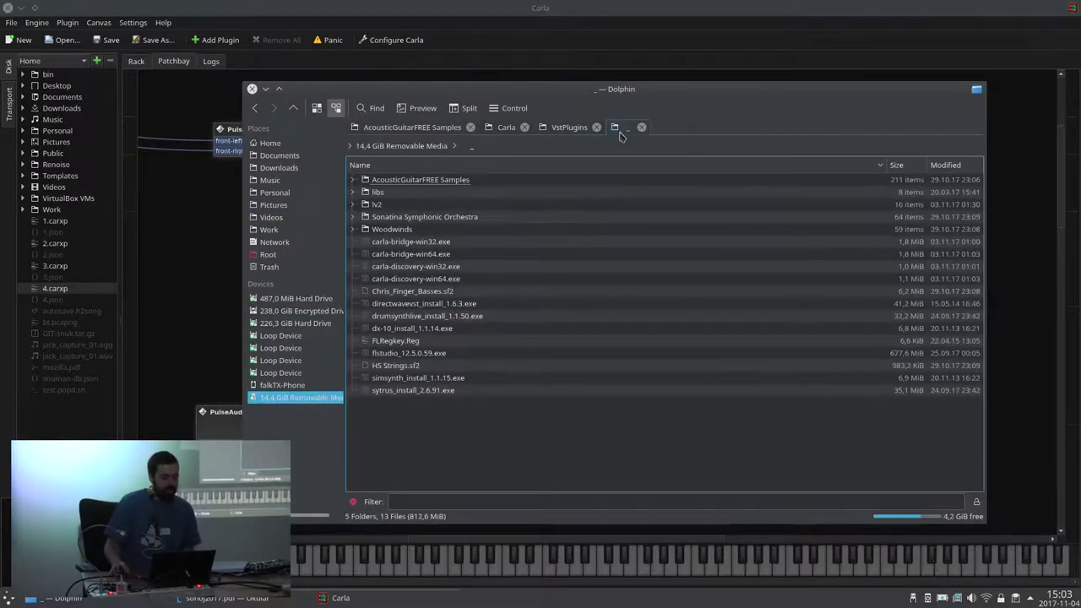
pyautogui.click(297, 218)
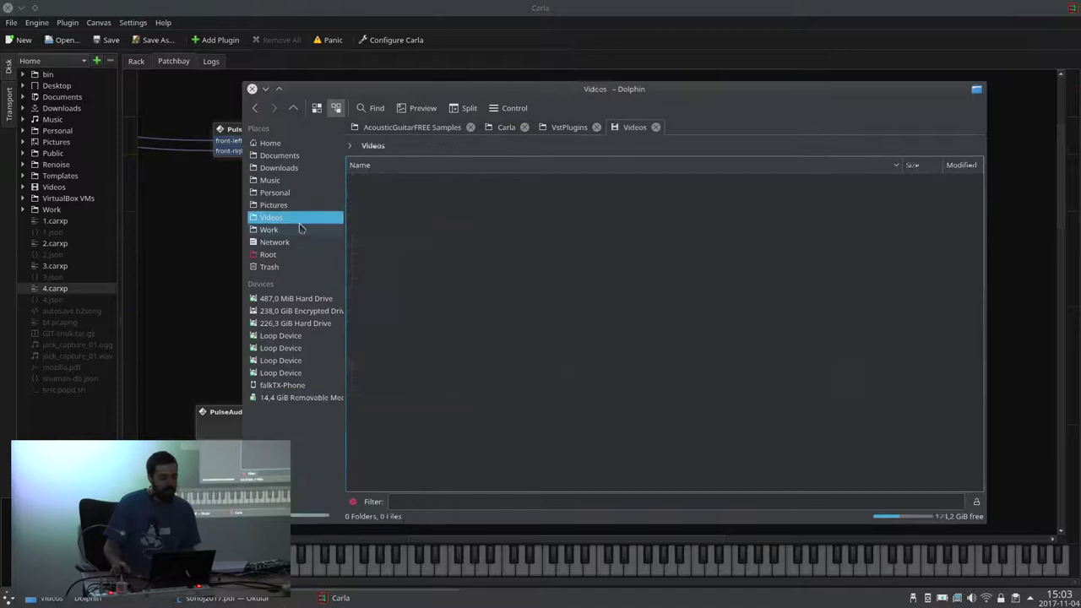
pyautogui.click(301, 397)
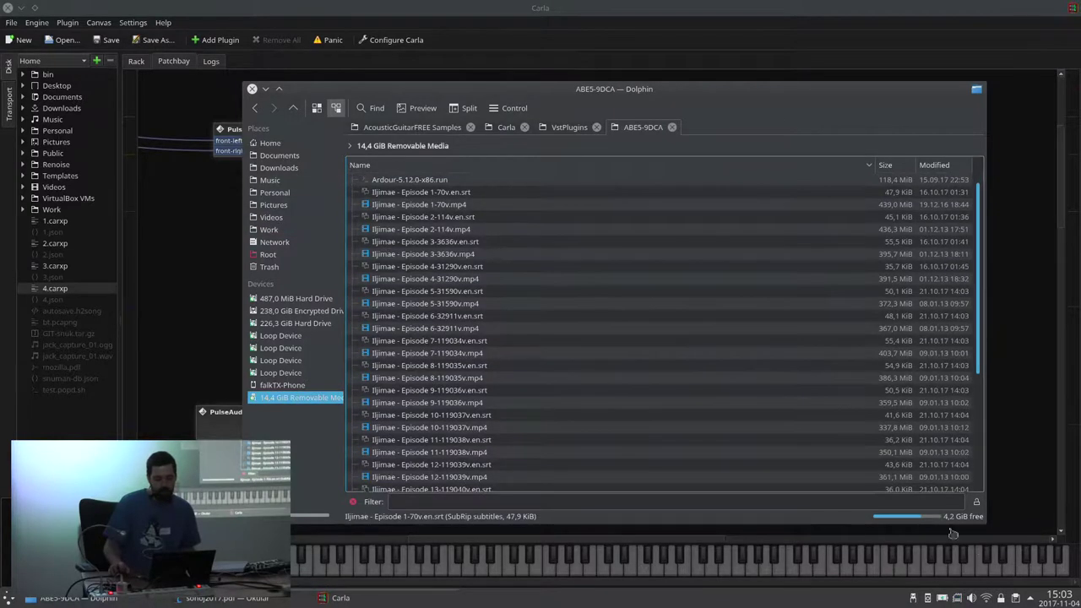
pyautogui.scroll(-20, 971, 599)
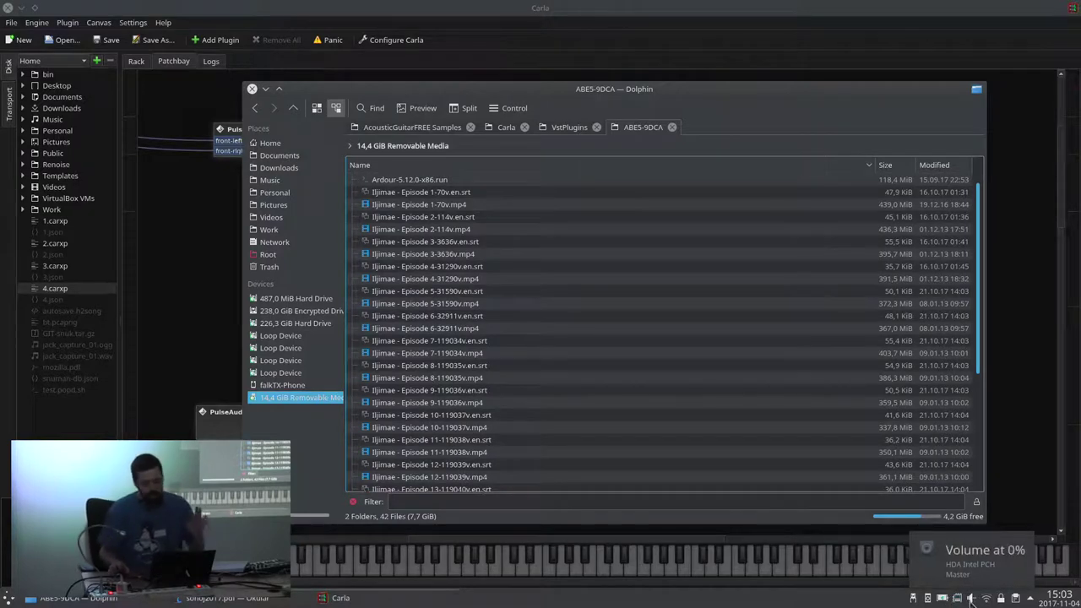
# Step: Play Iljimae - Episode 2-114v.mp4 from the removable drive in SMPlayer, and return to the Carla patchbay
pyautogui.scroll(1, 574, 330)
pyautogui.click(447, 266)
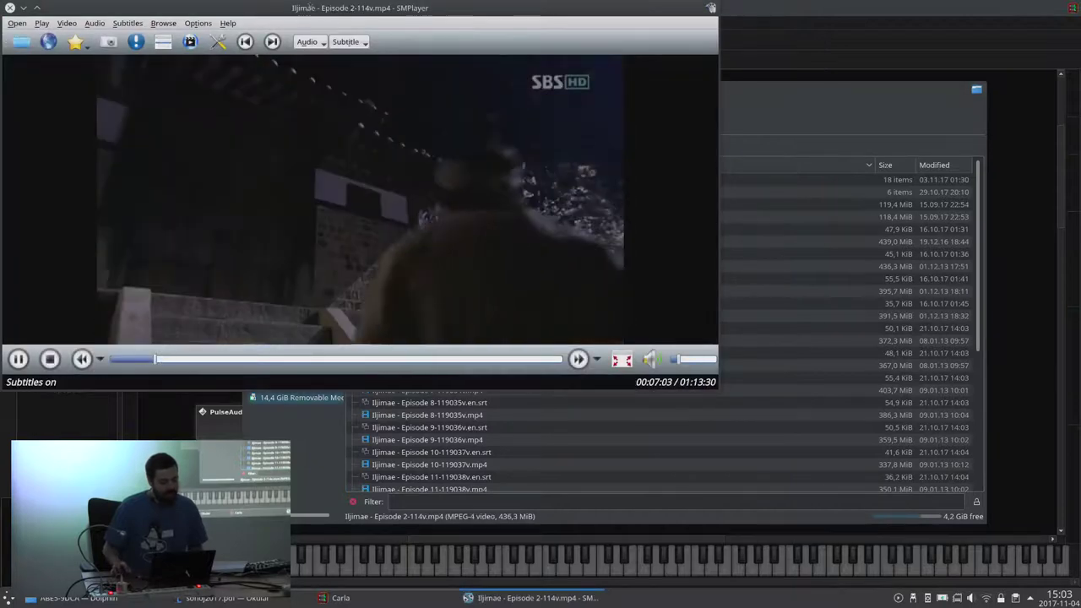
pyautogui.hotkey('alt', 'Tab')
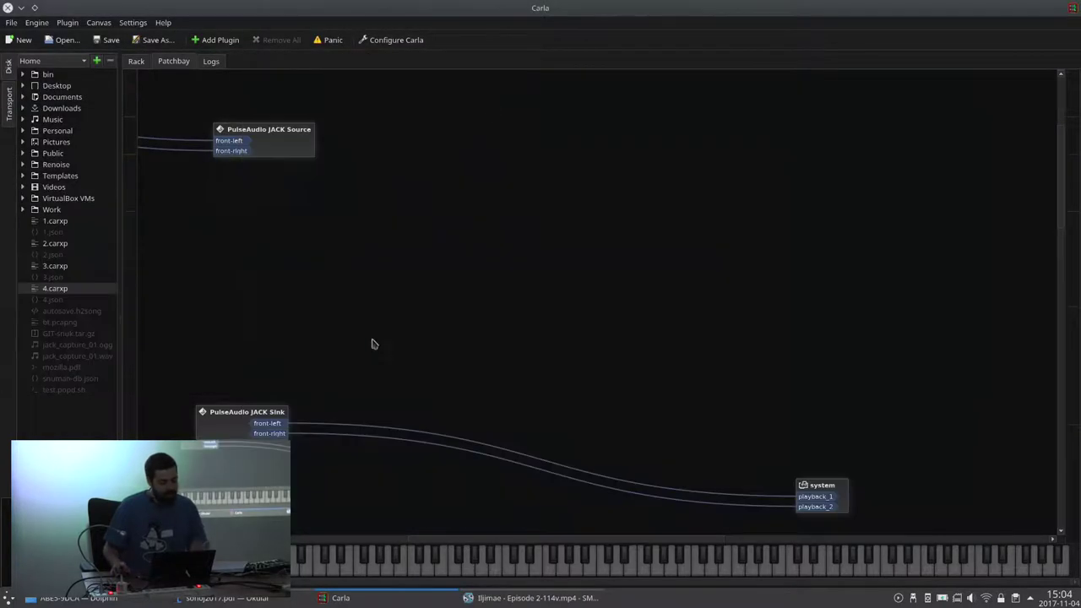
# Step: Search the plugin list for 3ban and add the DISTRHO version of 3 Band EQ to the patchbay
pyautogui.click(609, 449)
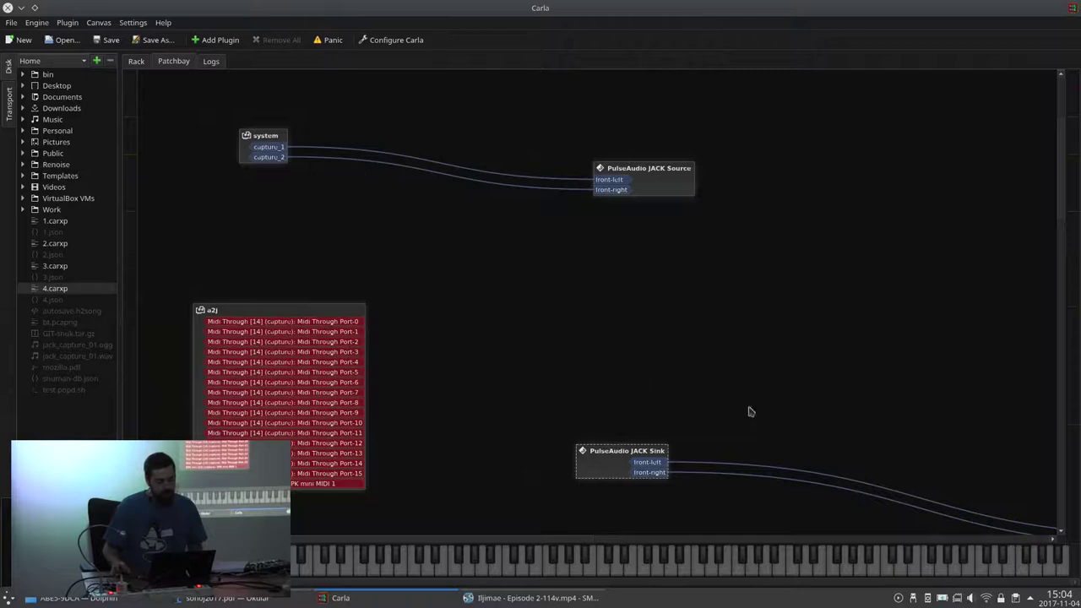
pyautogui.hotkey('ctrl', 'a')
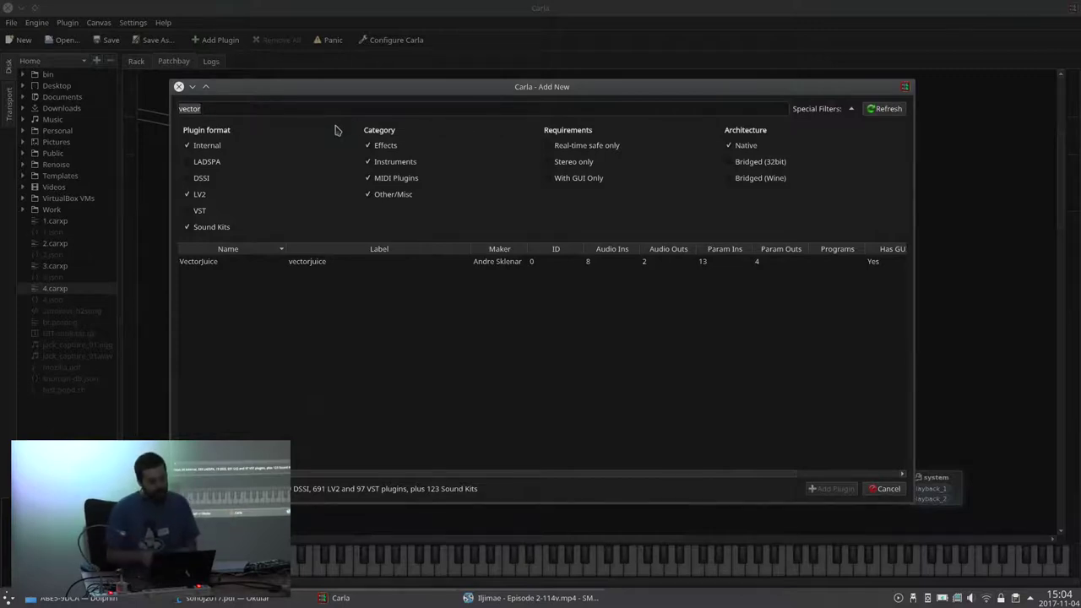
pyautogui.write('3ban')
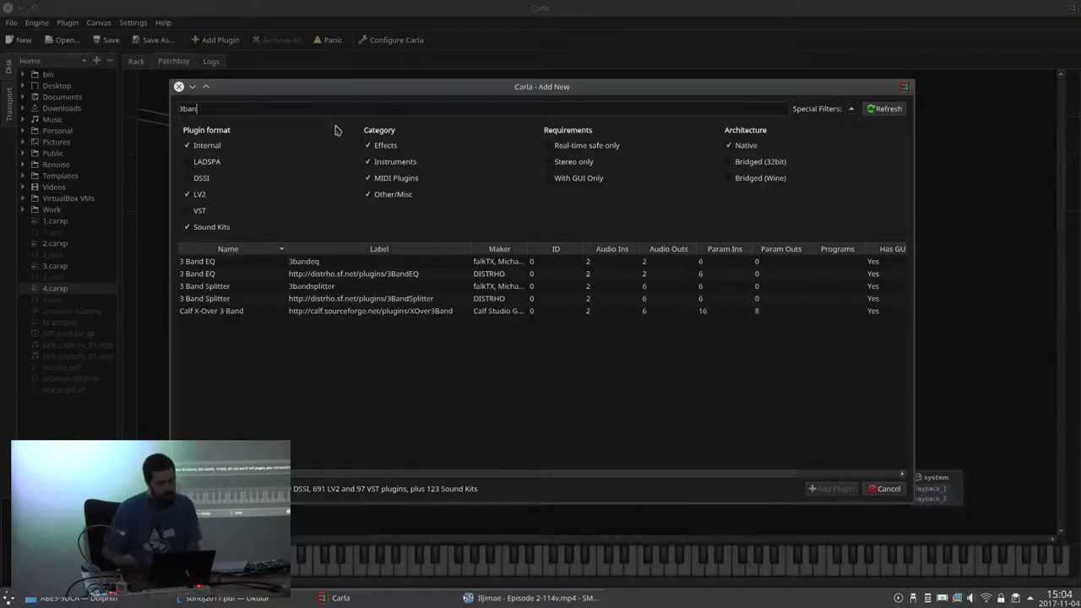
pyautogui.doubleClick(310, 275)
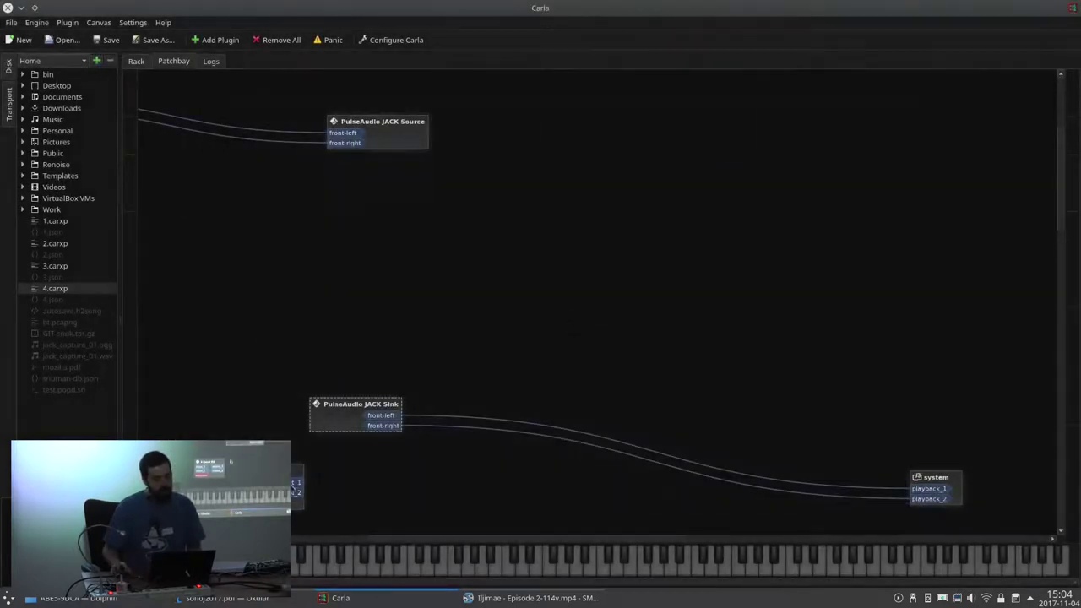
# Step: Connect the PulseAudio JACK Sink's front-left and front-right outputs to input_1 and input_2 of 3 Band EQ and adjust that node's position
pyautogui.moveTo(395, 416)
pyautogui.mouseDown()
pyautogui.moveTo(538, 394)
pyautogui.moveTo(387, 427)
pyautogui.mouseUp()
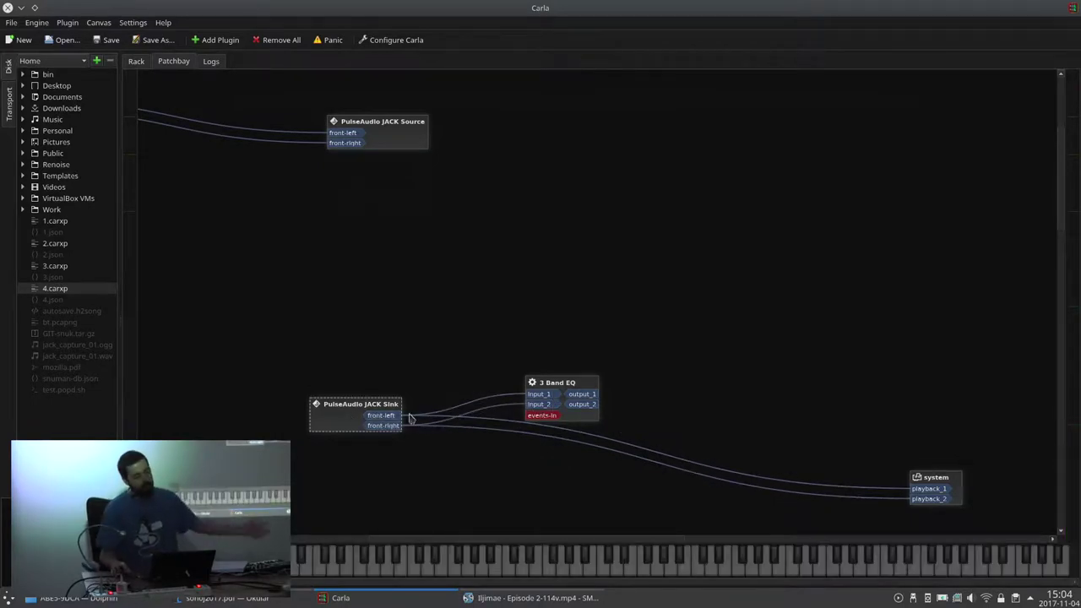
pyautogui.click(559, 383)
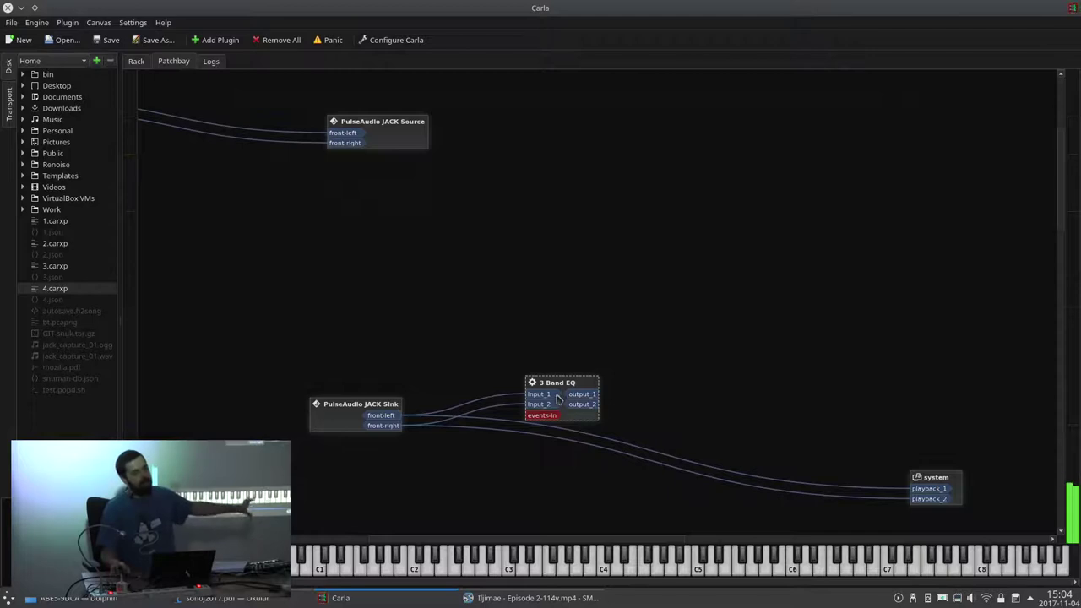
pyautogui.hotkey('alt', 'Tab')
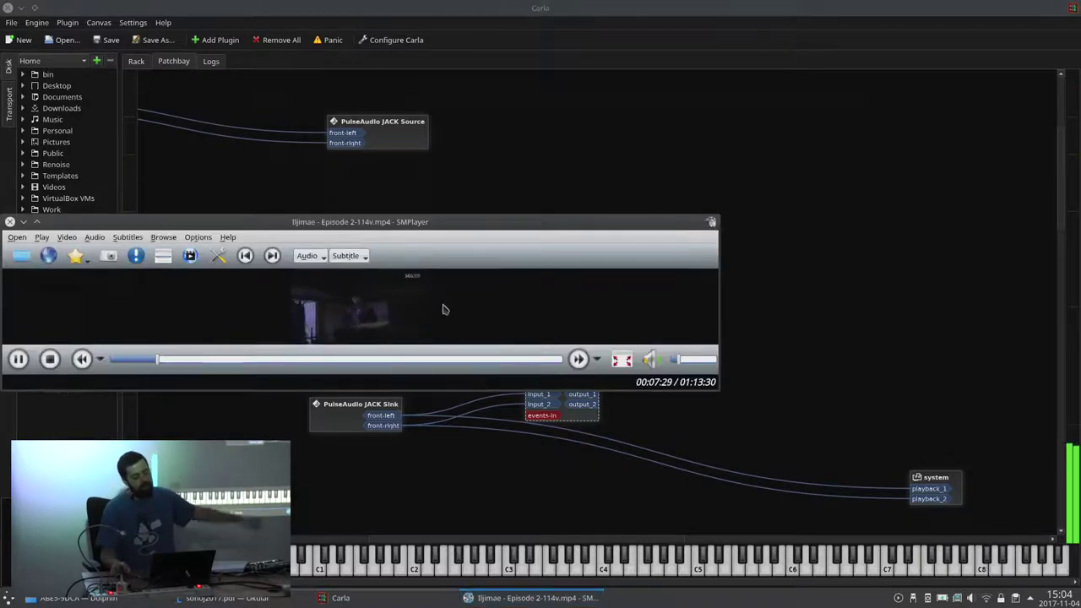
pyautogui.click(494, 190)
pyautogui.moveTo(555, 382); pyautogui.dragTo(548, 382)
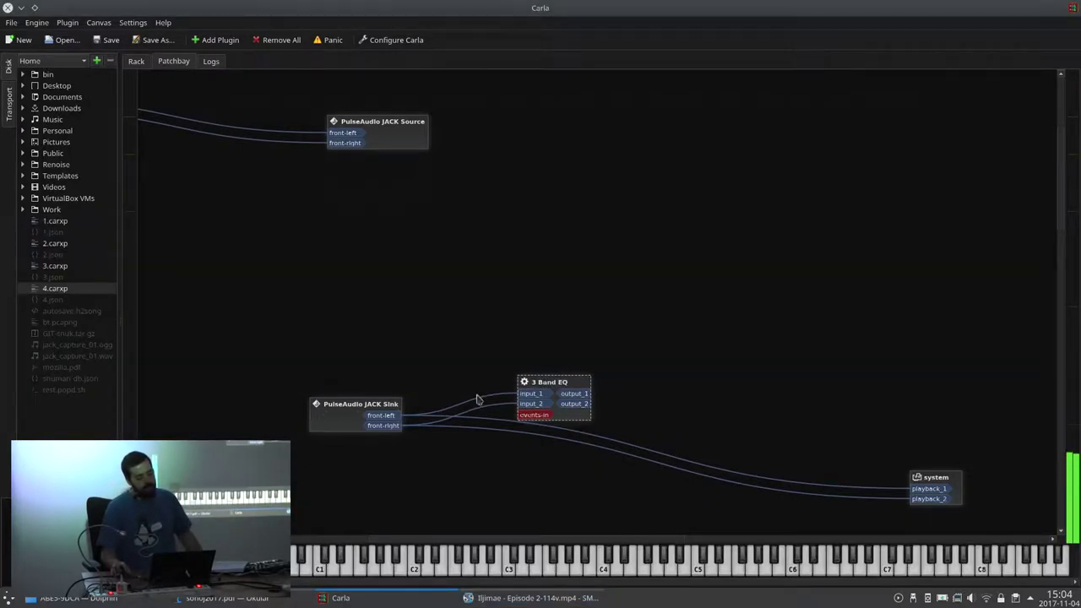
# Step: View the 3 Band EQ's custom interface, close it and remove the plugin from the patchbay
pyautogui.doubleClick(560, 390)
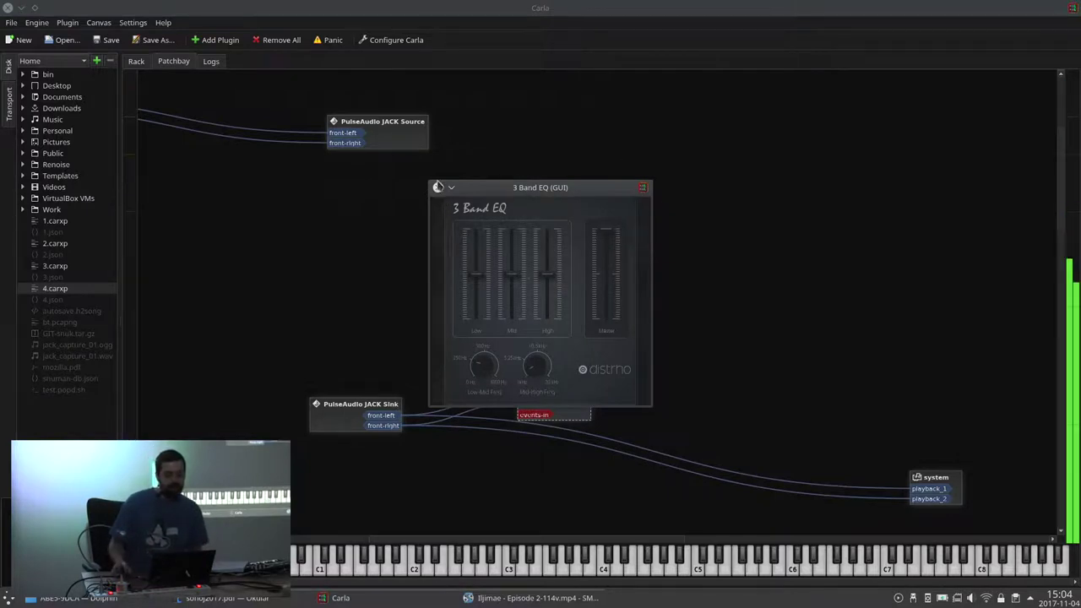
pyautogui.click(642, 186)
pyautogui.moveTo(540, 381); pyautogui.dragTo(540, 233)
pyautogui.rightClick(564, 231)
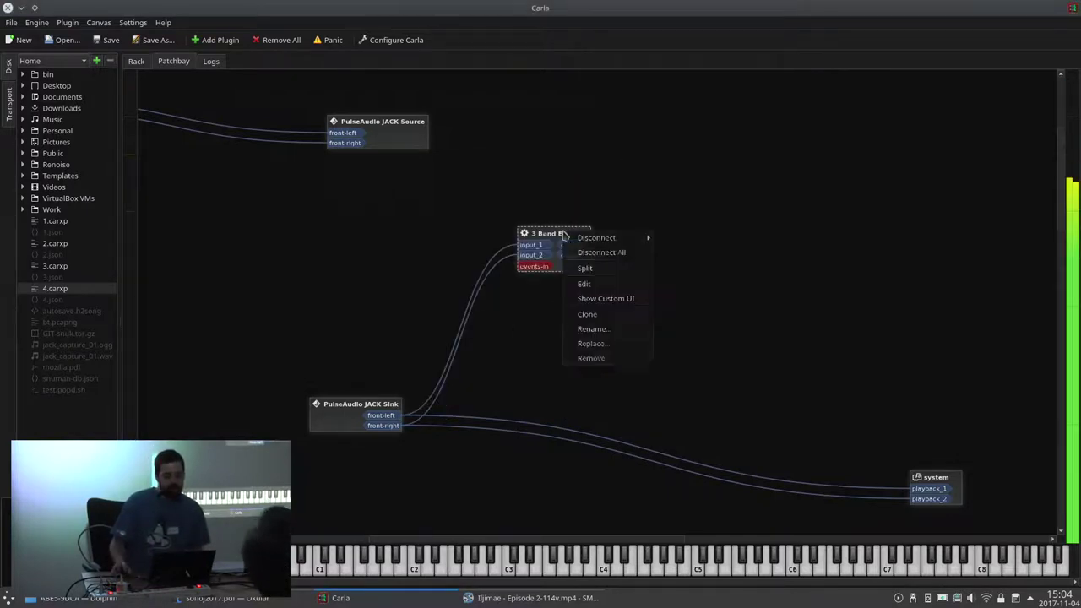
pyautogui.click(611, 360)
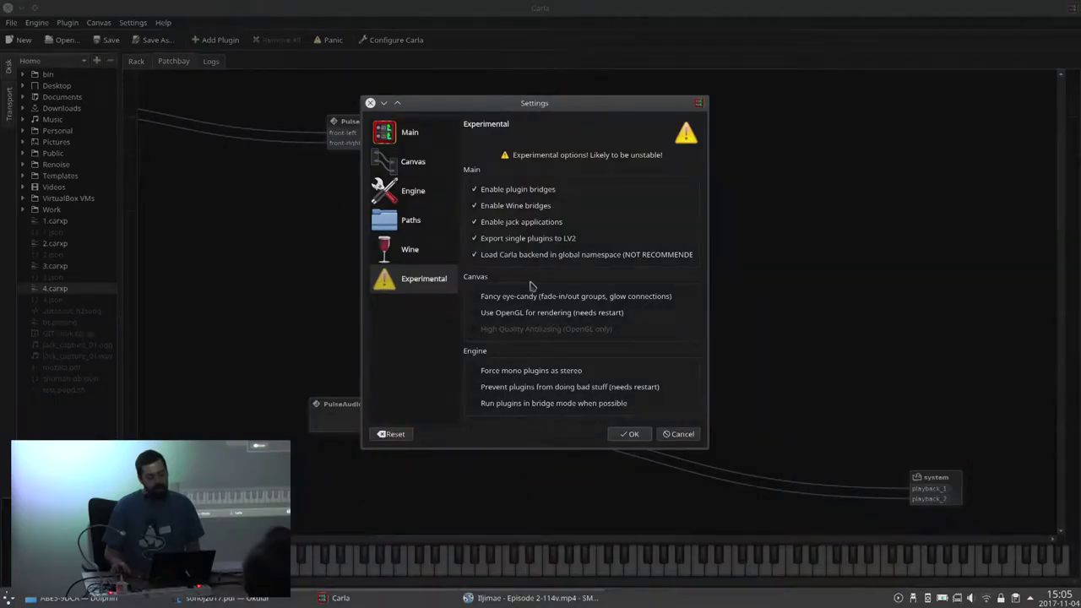
# Step: Enable JACK applications in Carla's experimental settings
pyautogui.click(626, 434)
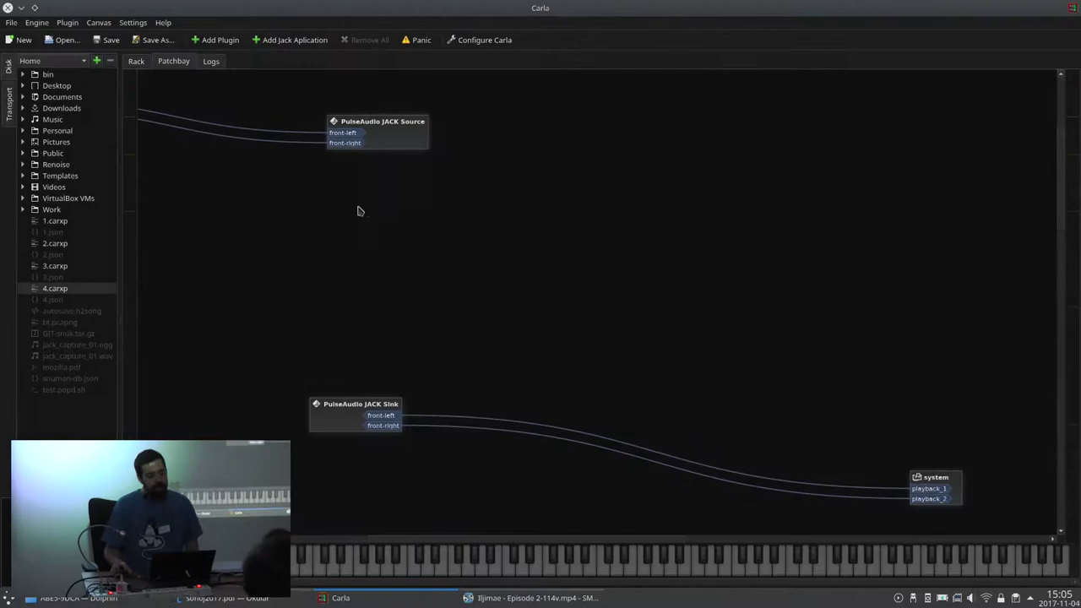
pyautogui.moveTo(725, 267); pyautogui.dragTo(567, 220)
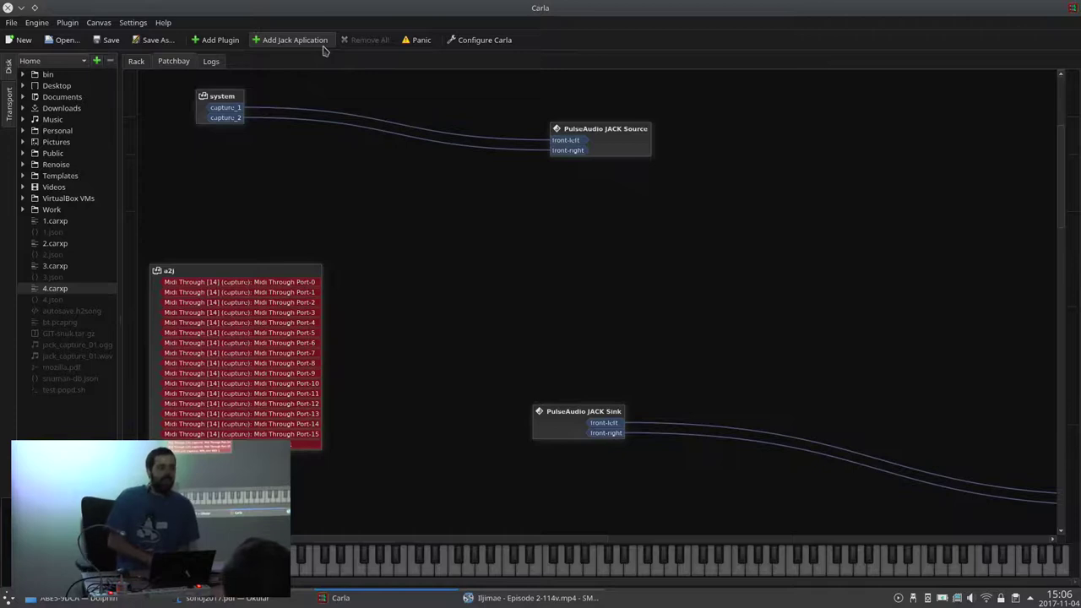
# Step: Bring up the drop-down terminal, change to another session, clear it and launch audacity from the command line
pyautogui.press('F12')
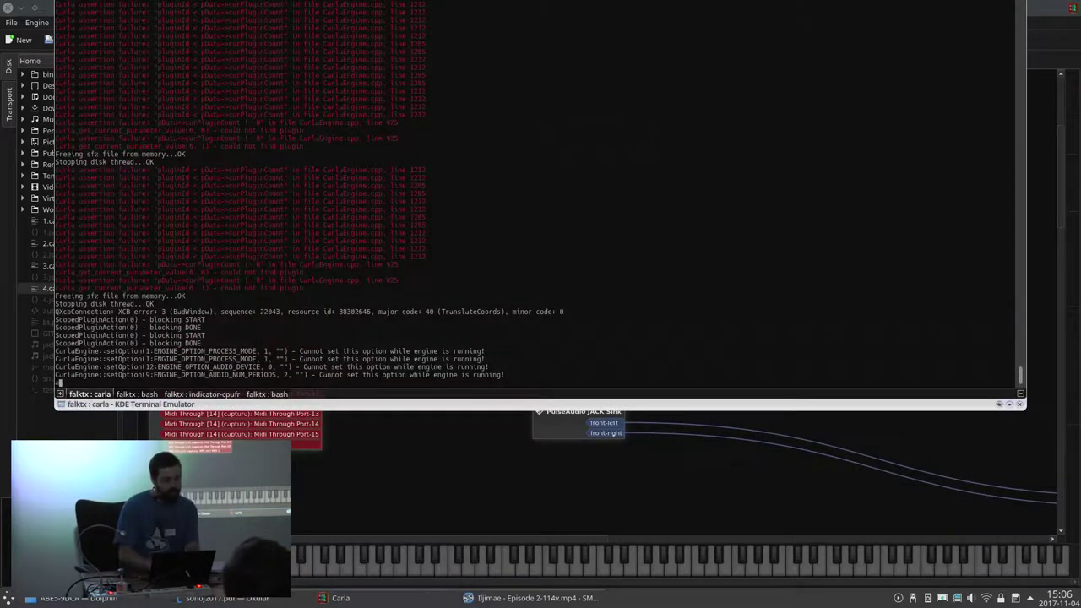
pyautogui.hotkey('shift', 'Left')
pyautogui.hotkey('ctrl', 'l')
pyautogui.press('Return')
pyautogui.write('uud')
pyautogui.press('Return')
pyautogui.write('audacity')
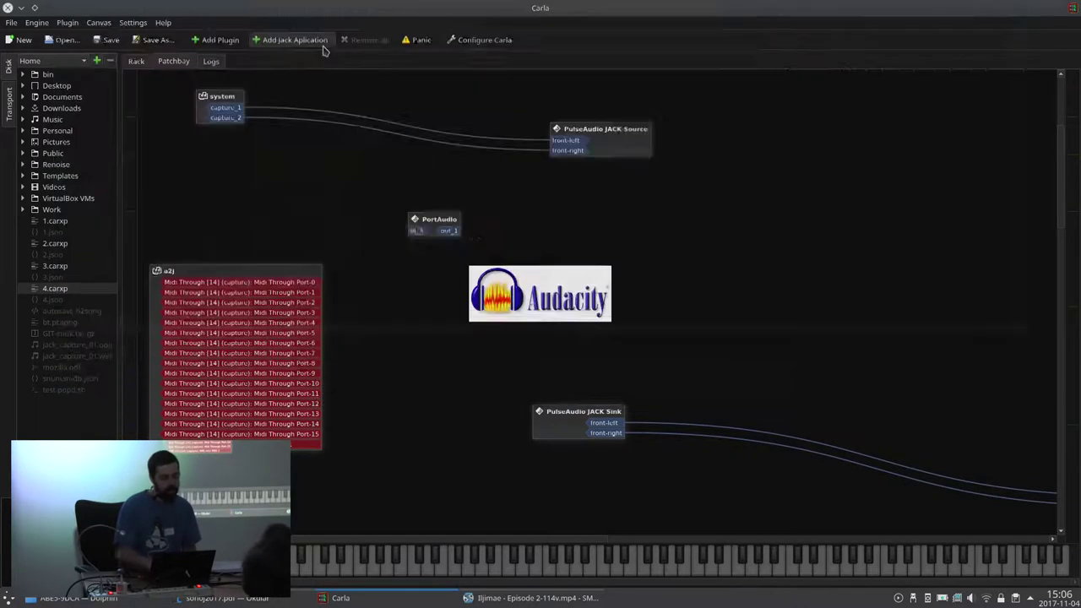
# Step: Open AR-Naruto-MedleyfromNaruto in Audacity from its recently used files
pyautogui.click(81, 138)
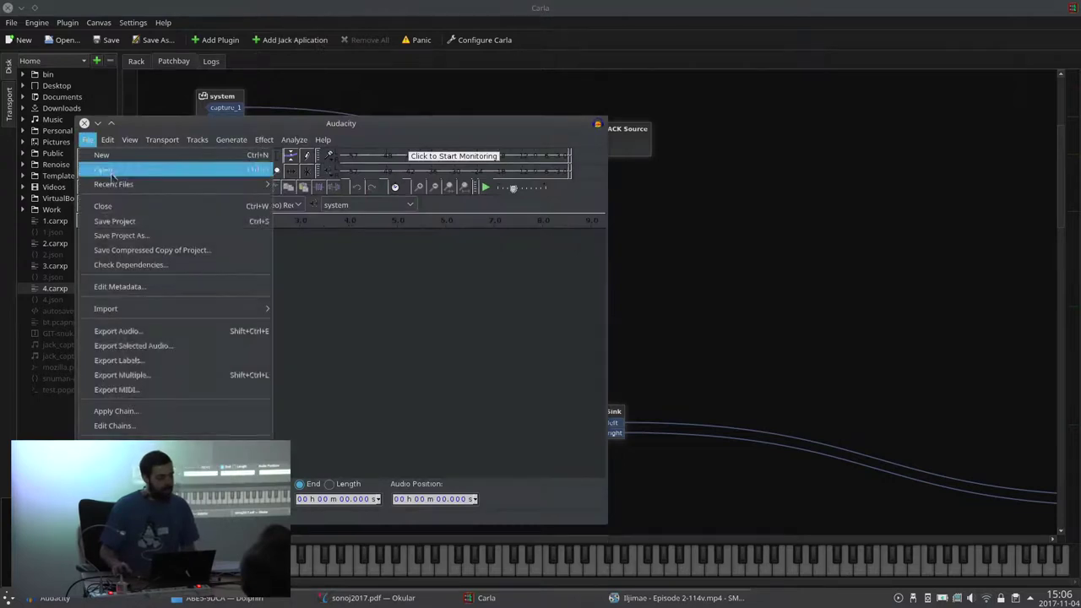
pyautogui.moveTo(149, 185)
pyautogui.click(379, 185)
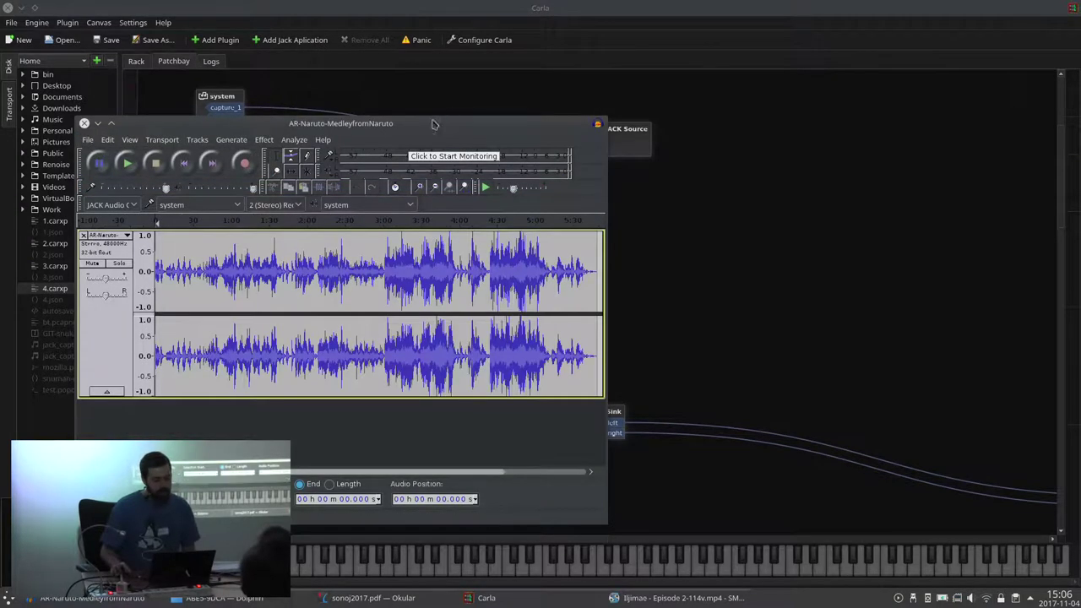
# Step: Play the medley in Audacity and reposition its PortAudio node in the Carla patchbay to below and left of the PulseAudio JACK Source
pyautogui.click(751, 235)
pyautogui.moveTo(765, 300); pyautogui.dragTo(621, 401)
pyautogui.moveTo(290, 338); pyautogui.dragTo(461, 314)
pyautogui.moveTo(578, 338); pyautogui.dragTo(870, 320)
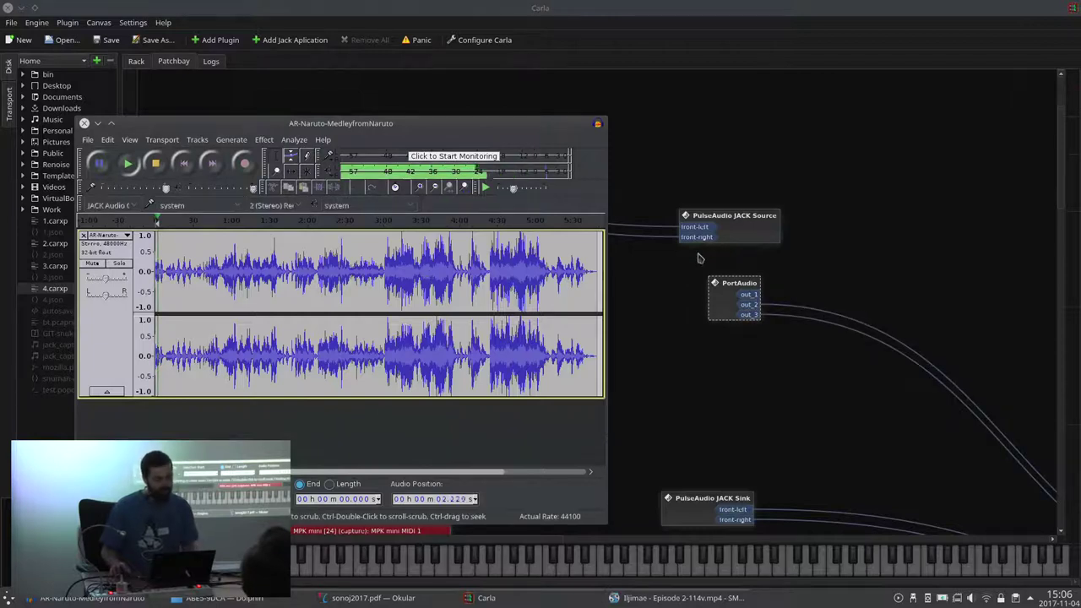
pyautogui.click(700, 330)
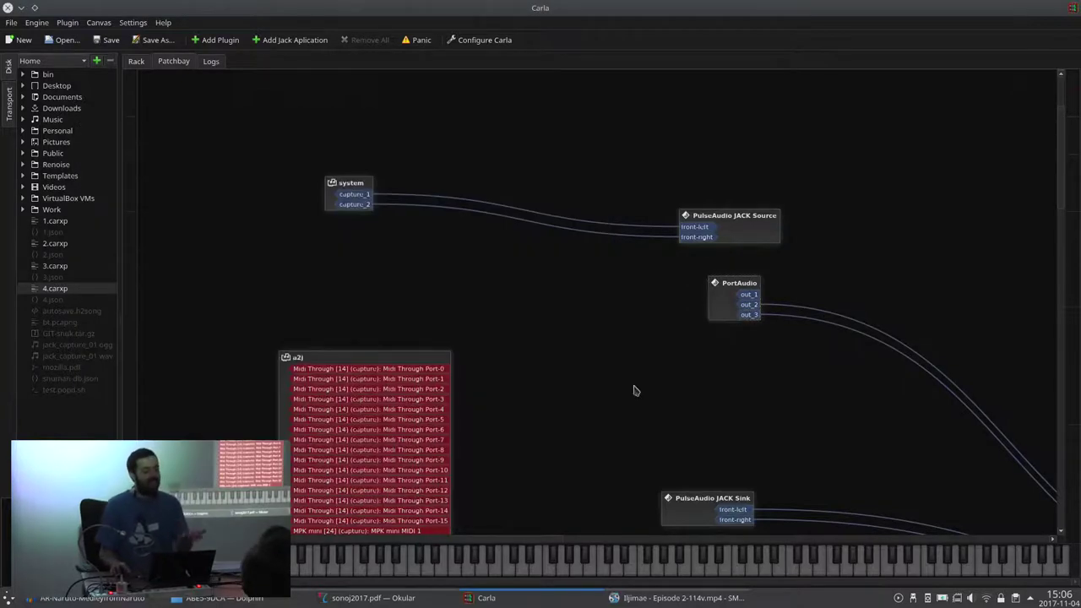
pyautogui.moveTo(738, 283); pyautogui.dragTo(566, 293)
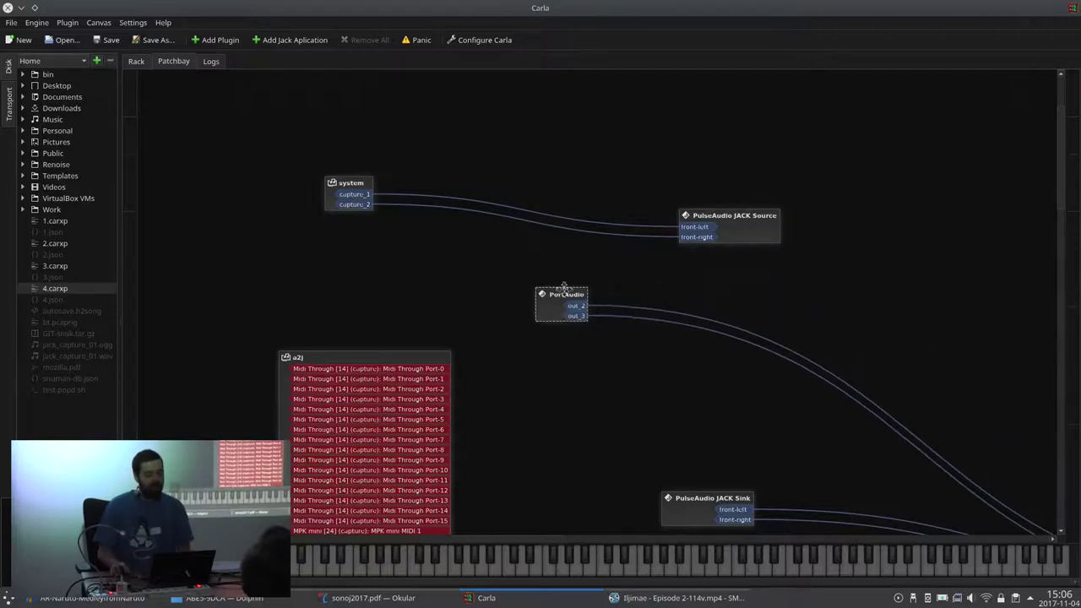
pyautogui.moveTo(737, 377); pyautogui.dragTo(606, 286)
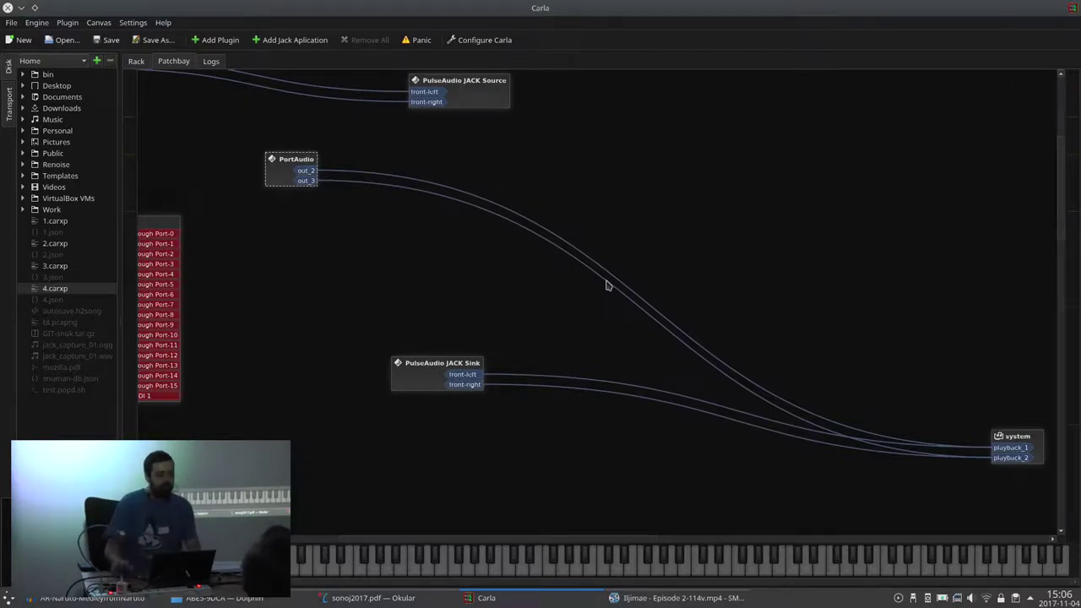
# Step: Stop the playback in Audacity and return to the Carla patchbay
pyautogui.hotkey('alt', 'Tab')
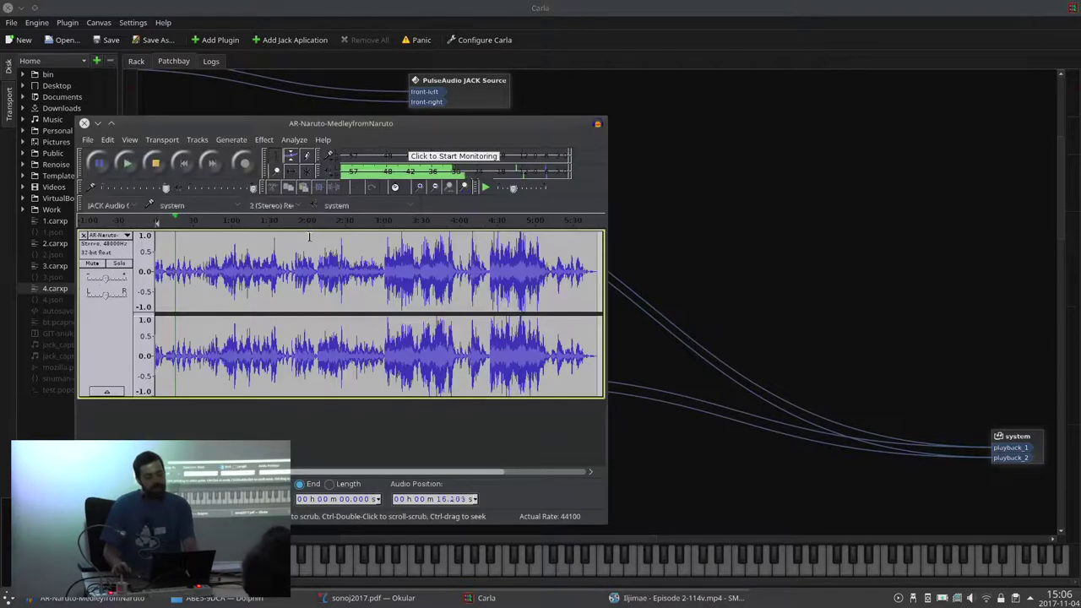
pyautogui.press('space')
pyautogui.hotkey('alt', 'Tab')
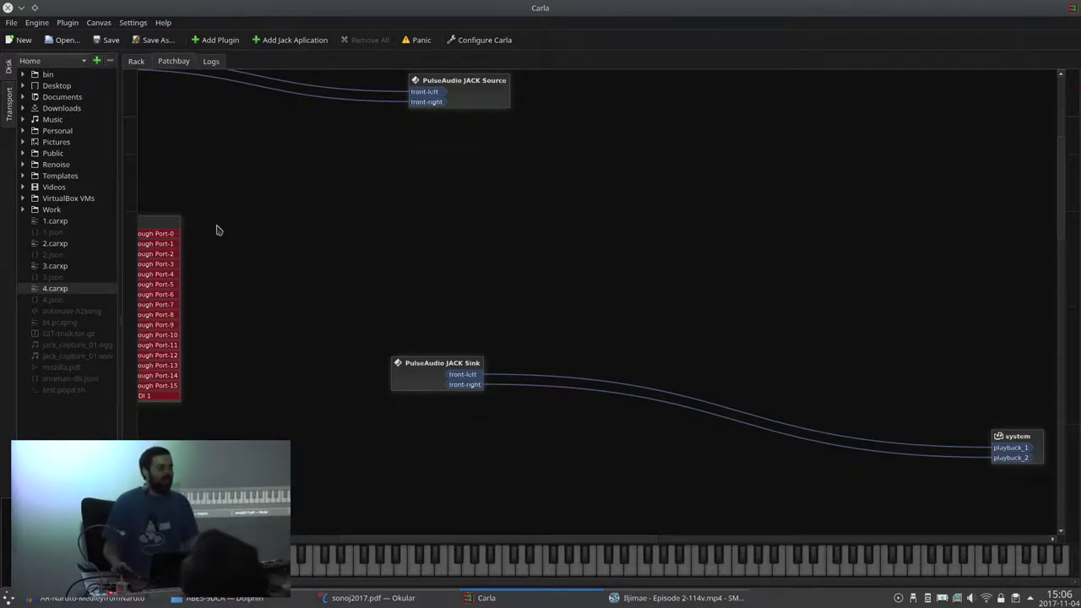
pyautogui.moveTo(235, 212); pyautogui.dragTo(385, 237)
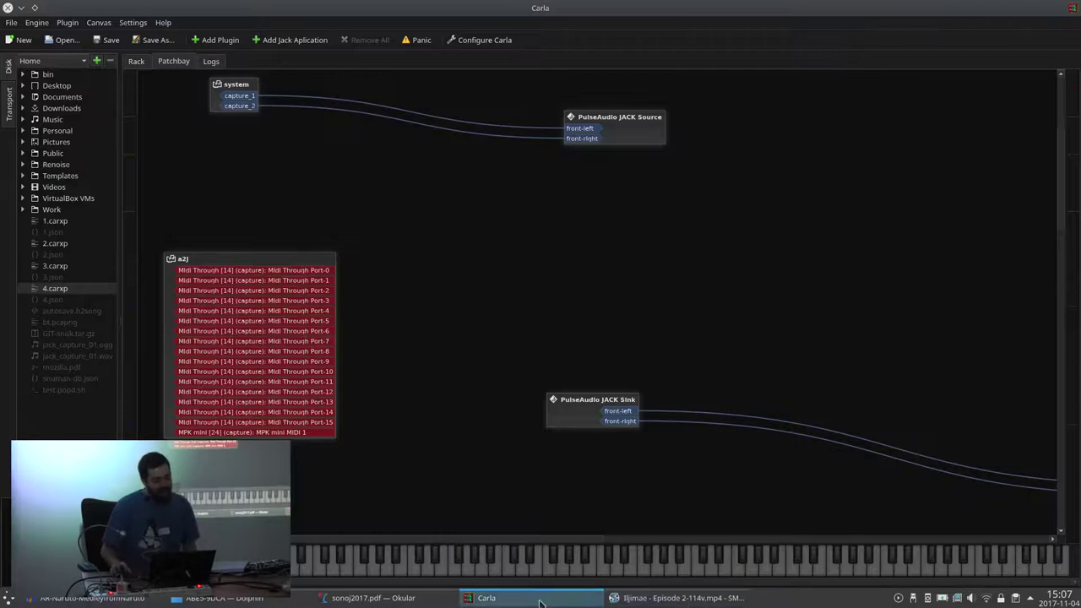
# Step: Close the standalone Audacity window holding the AR-Naruto-MedleyfromNaruto project
pyautogui.click(72, 599)
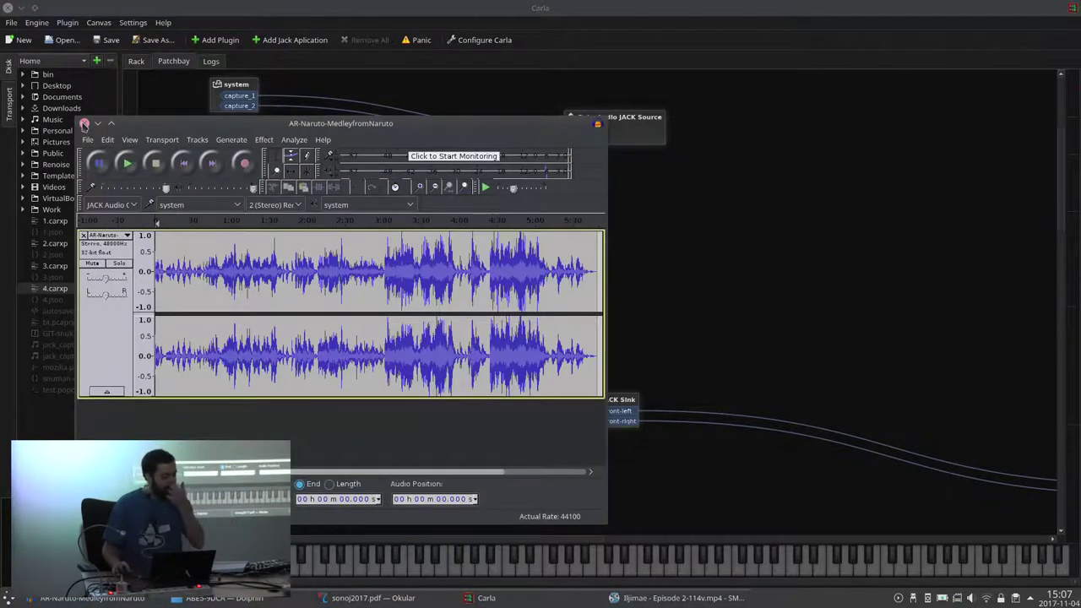
pyautogui.click(83, 123)
pyautogui.click(287, 364)
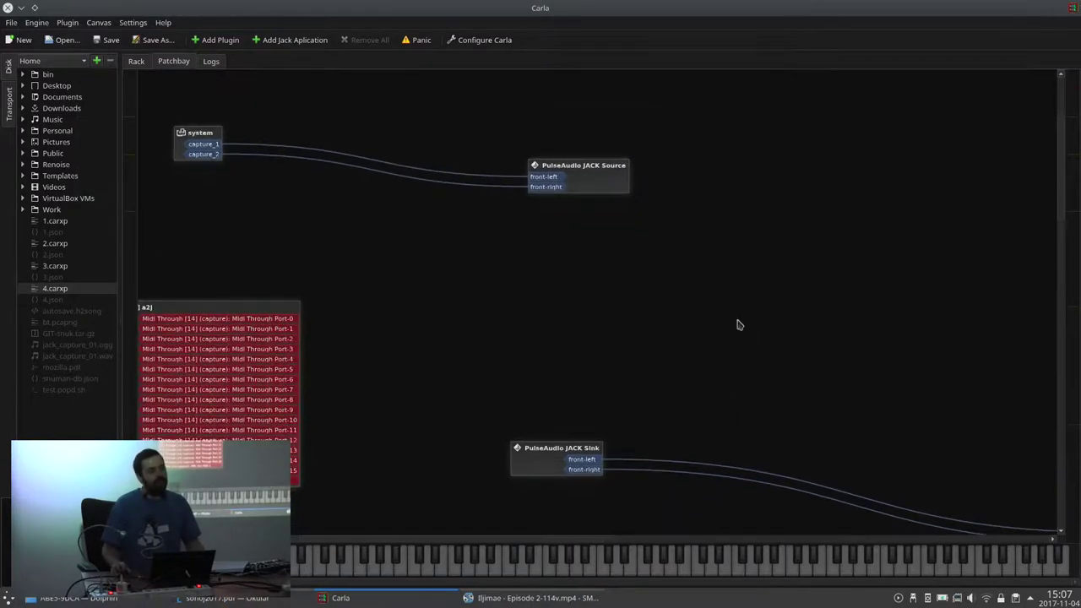
# Step: Add a JACK application to Carla with the command audacity and move its patchbay node to the left
pyautogui.click(306, 44)
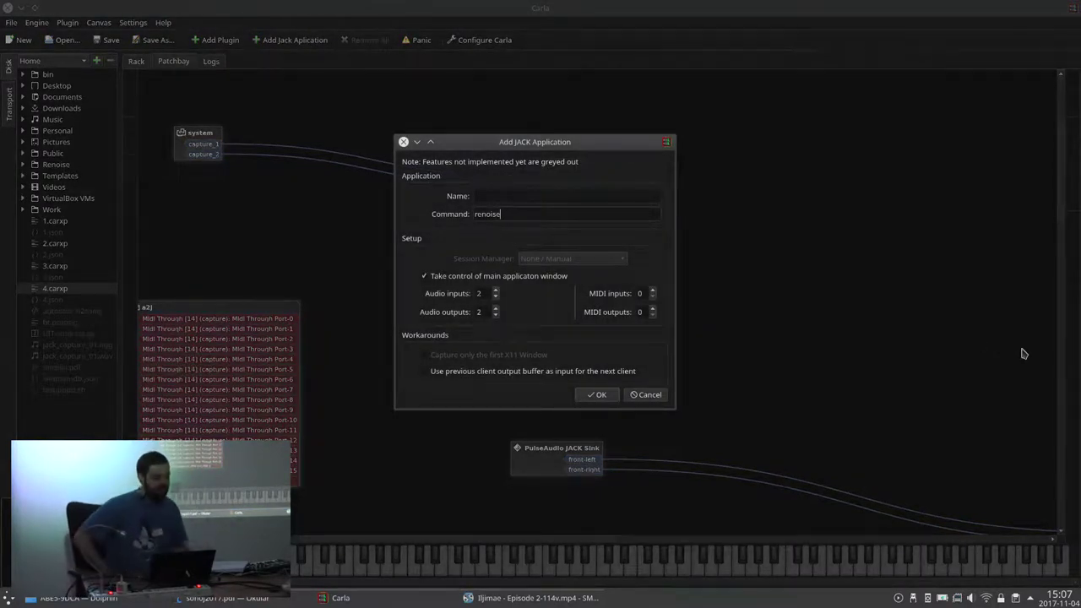
pyautogui.hotkey('ctrl', 'a')
pyautogui.write('au')
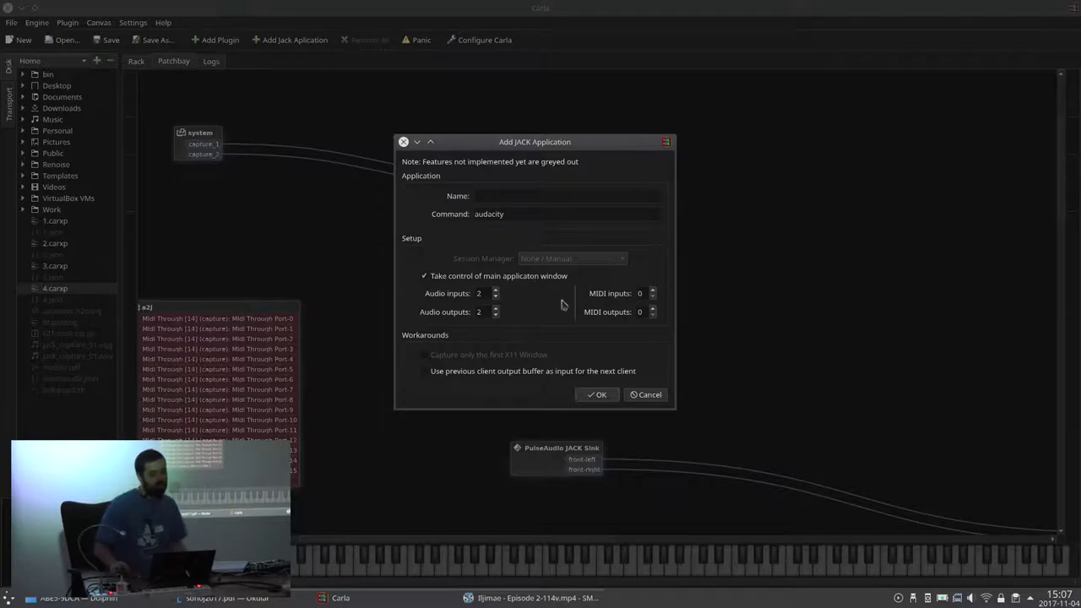
pyautogui.click(600, 394)
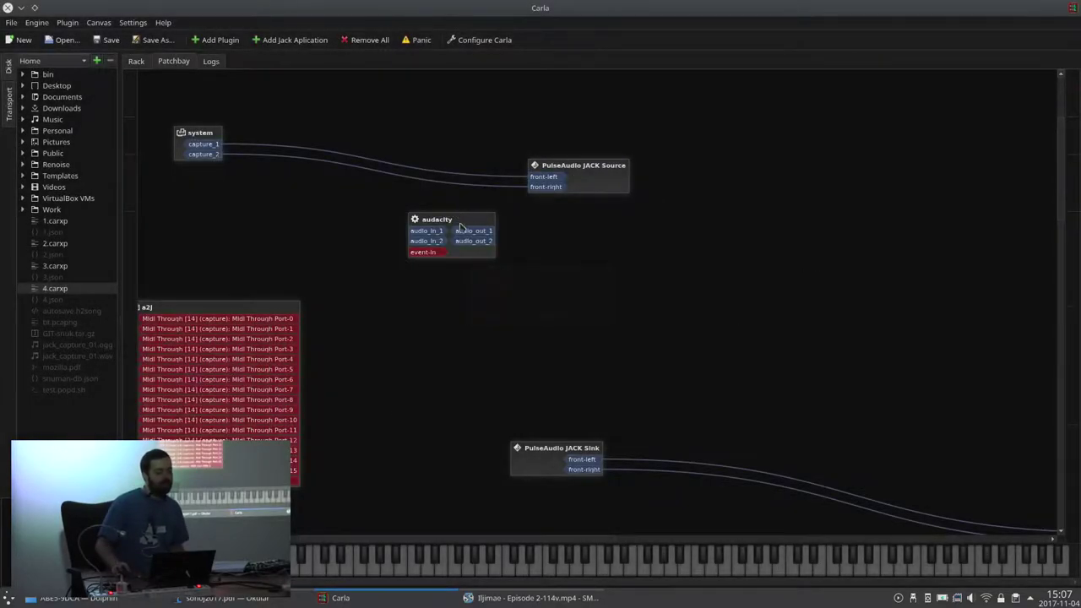
pyautogui.moveTo(462, 222); pyautogui.dragTo(377, 222)
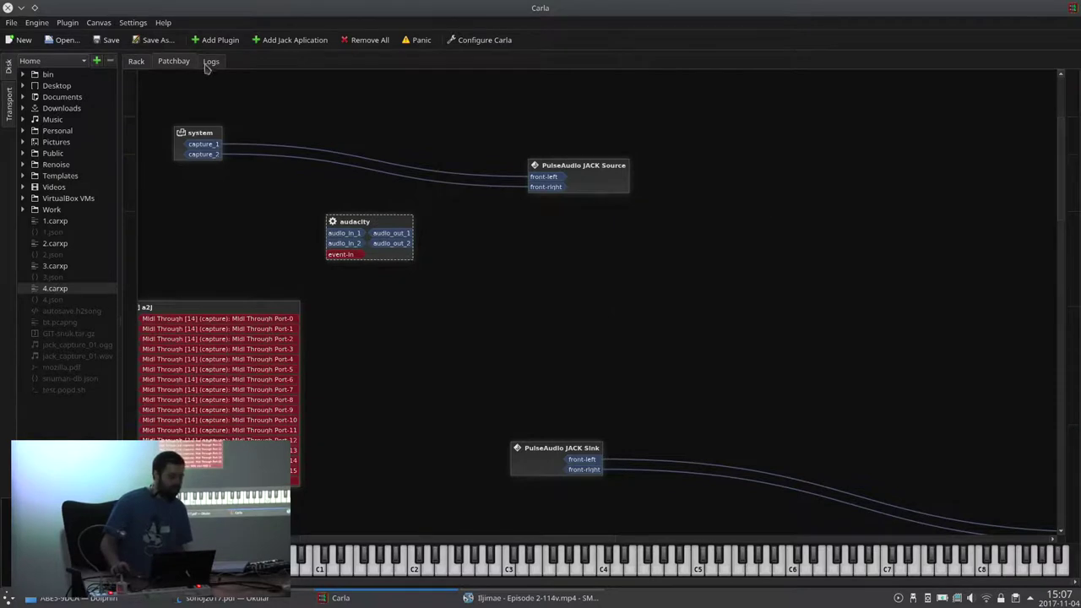
# Step: Switch to the rack view, select the audacity entry and show its application window
pyautogui.click(136, 61)
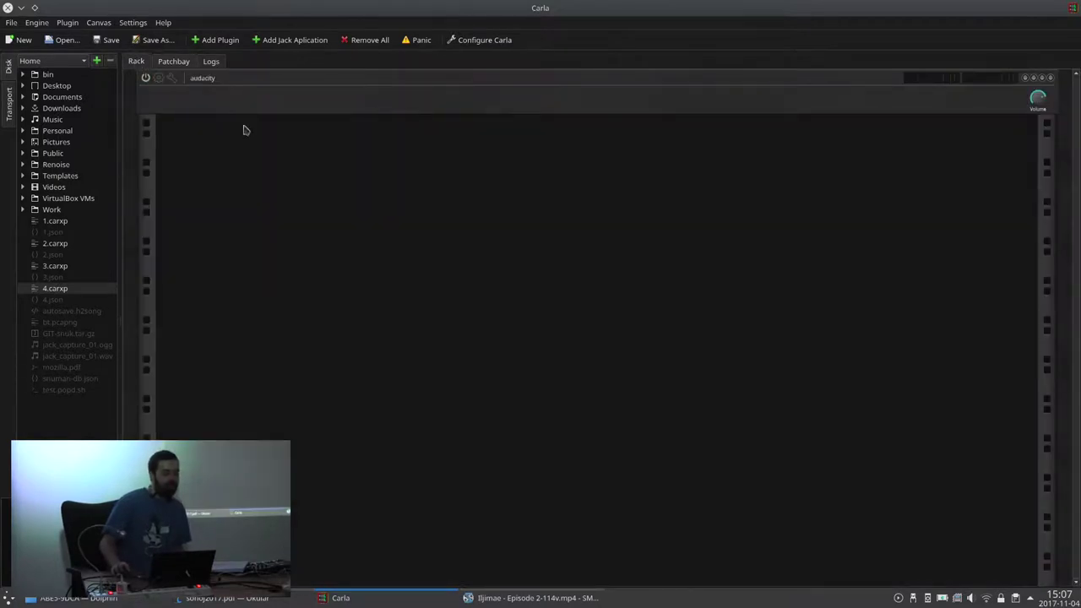
pyautogui.click(245, 88)
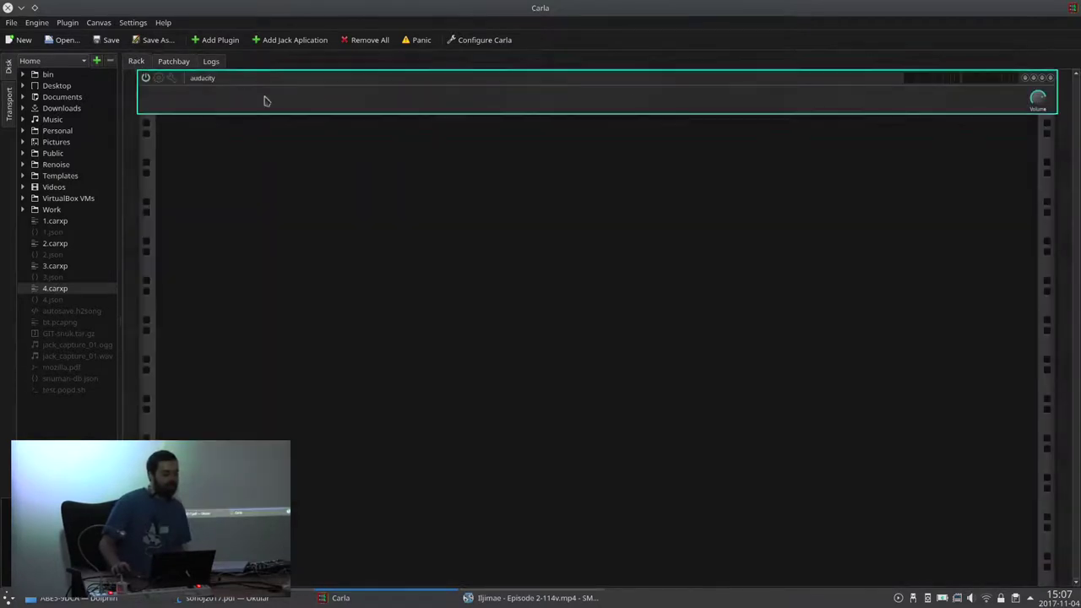
pyautogui.click(159, 77)
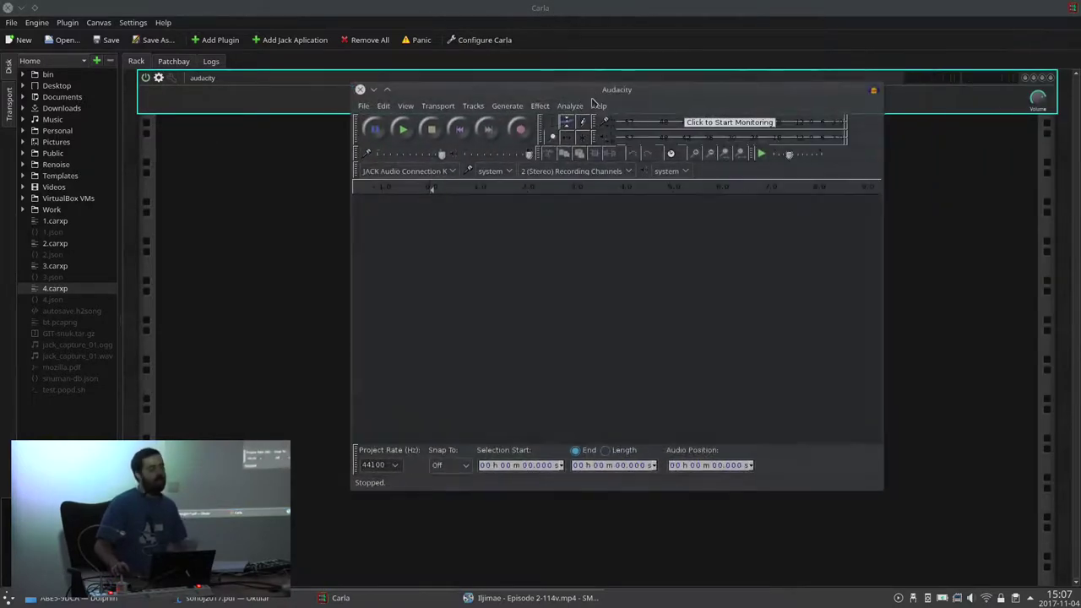
# Step: Open the recent AR-Naruto-MedleyfromNaruto file in the hosted Audacity and start its playback
pyautogui.click(363, 105)
pyautogui.click(819, 386)
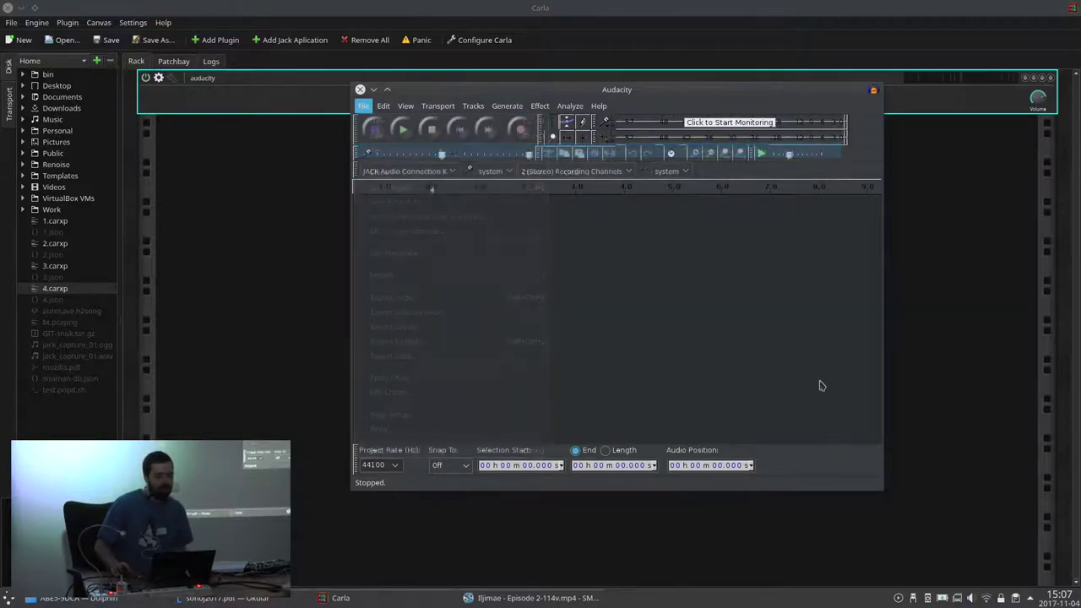
pyautogui.click(403, 130)
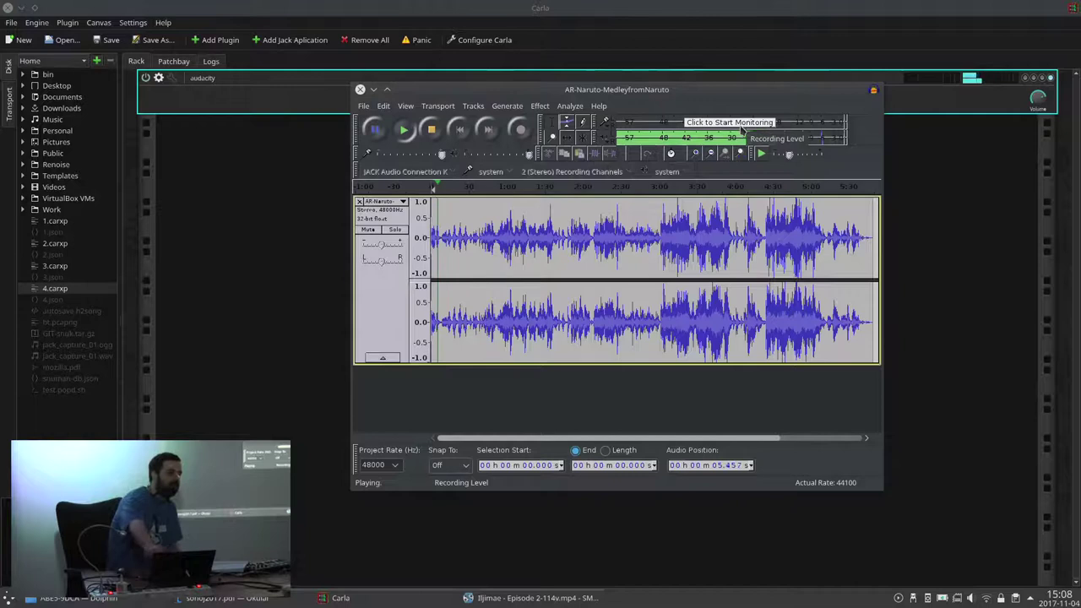
# Step: Move the Audacity window off the patchbay and connect the audacity node's two audio outputs to system playback_1 and playback_2
pyautogui.click(173, 61)
pyautogui.moveTo(799, 102); pyautogui.dragTo(2, 169)
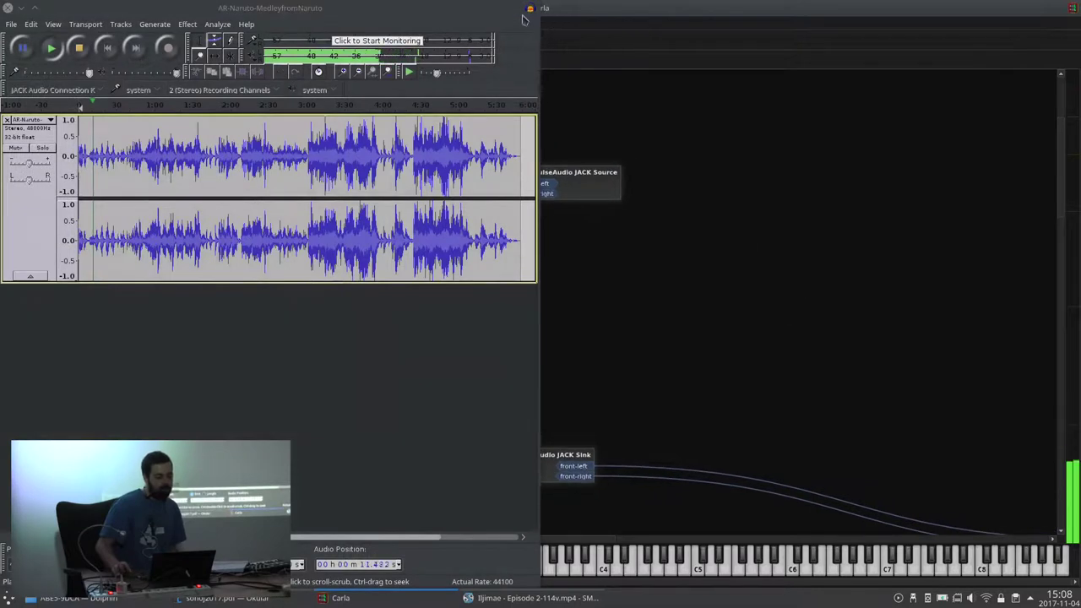
pyautogui.moveTo(524, 12); pyautogui.dragTo(406, 434)
pyautogui.moveTo(336, 159); pyautogui.dragTo(749, 291)
pyautogui.moveTo(529, 144)
pyautogui.mouseDown()
pyautogui.moveTo(843, 309)
pyautogui.moveTo(529, 154)
pyautogui.mouseUp()
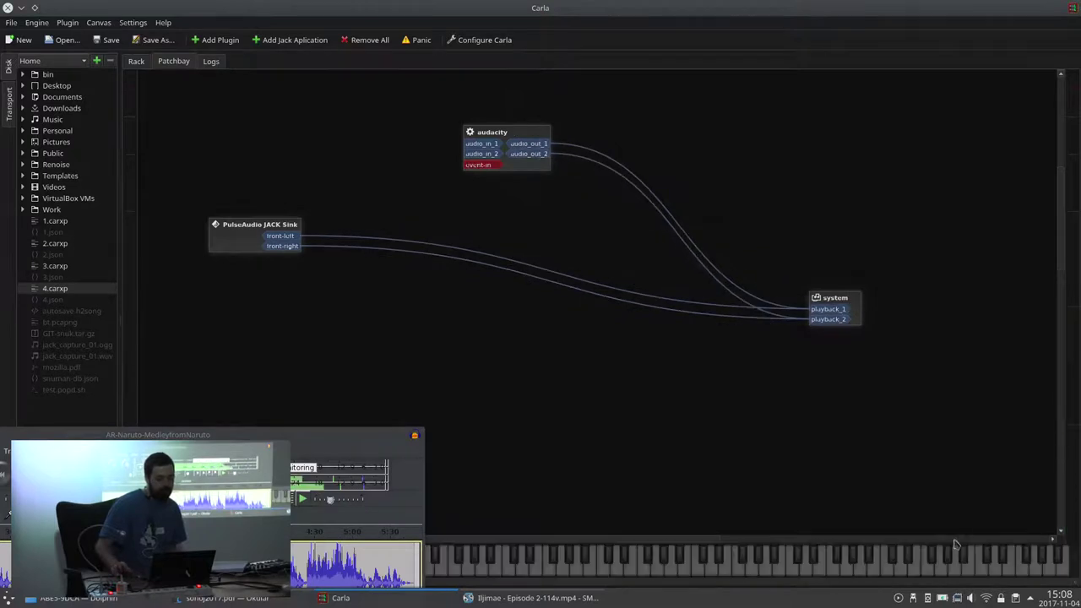
# Step: Set the system volume to 80% and close the Iljimae - Episode 2 video player window
pyautogui.scroll(8, 971, 598)
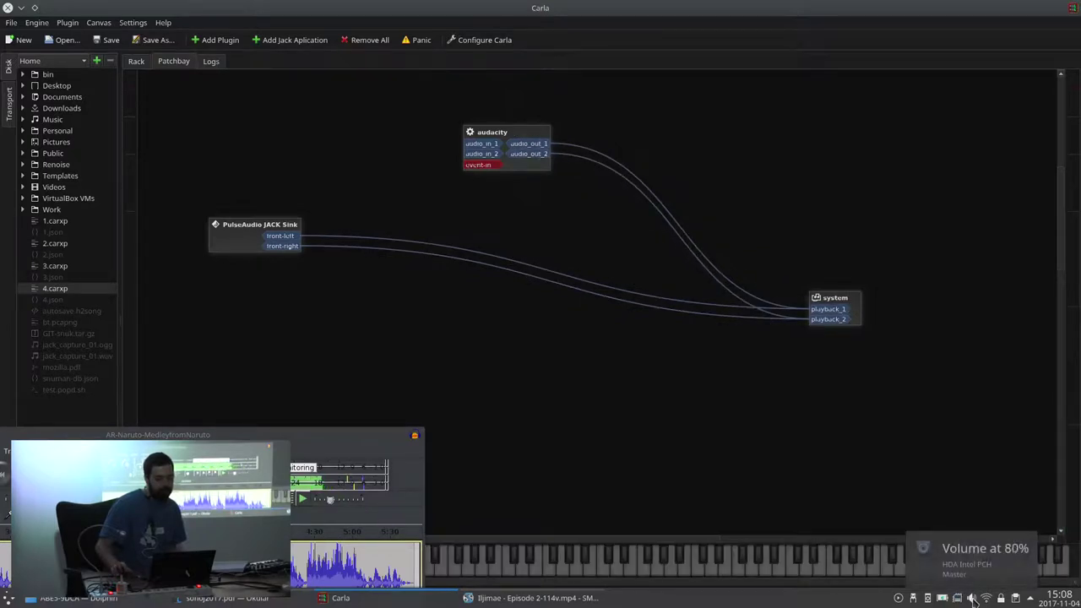
pyautogui.rightClick(531, 598)
pyautogui.press('Escape')
# Step: Stop the Audacity playback, then briefly replay the track with the window placed below the audacity patchbay node
pyautogui.moveTo(73, 399); pyautogui.dragTo(344, 228)
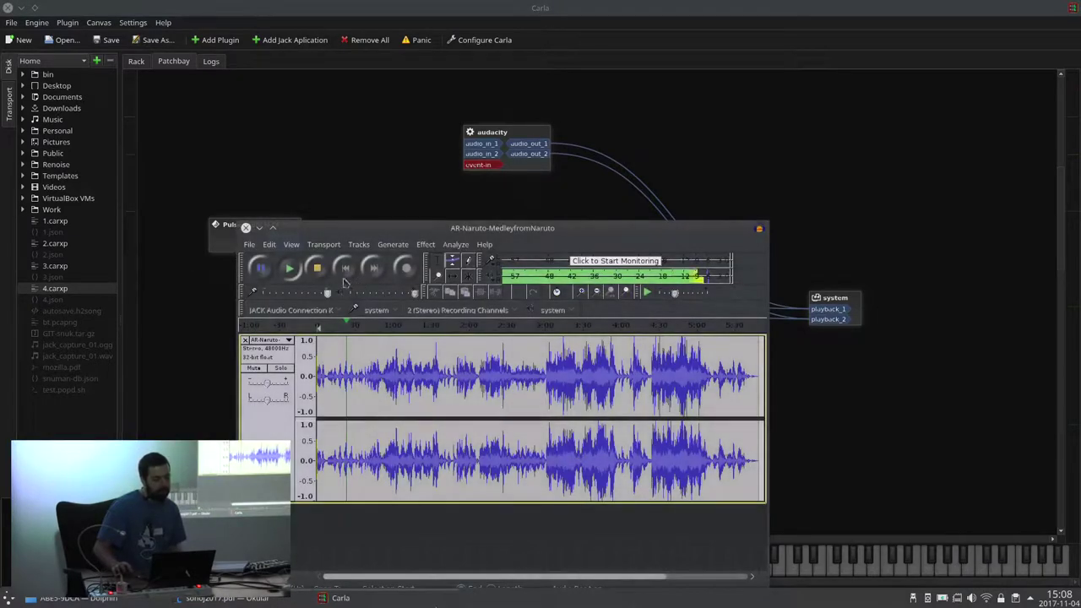
pyautogui.press('space')
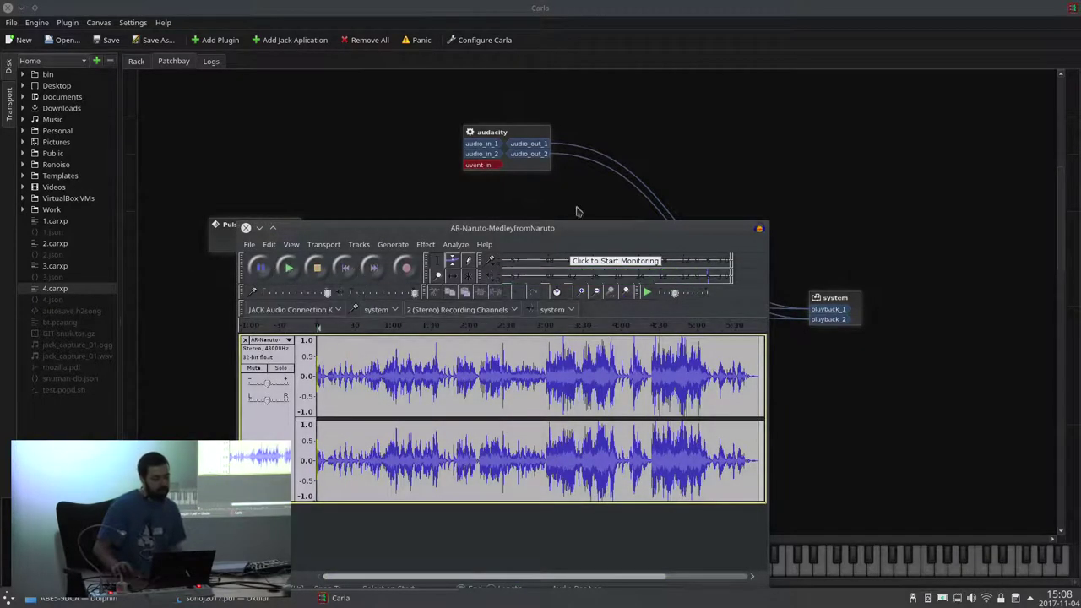
pyautogui.moveTo(317, 227); pyautogui.dragTo(382, 327)
pyautogui.click(513, 140)
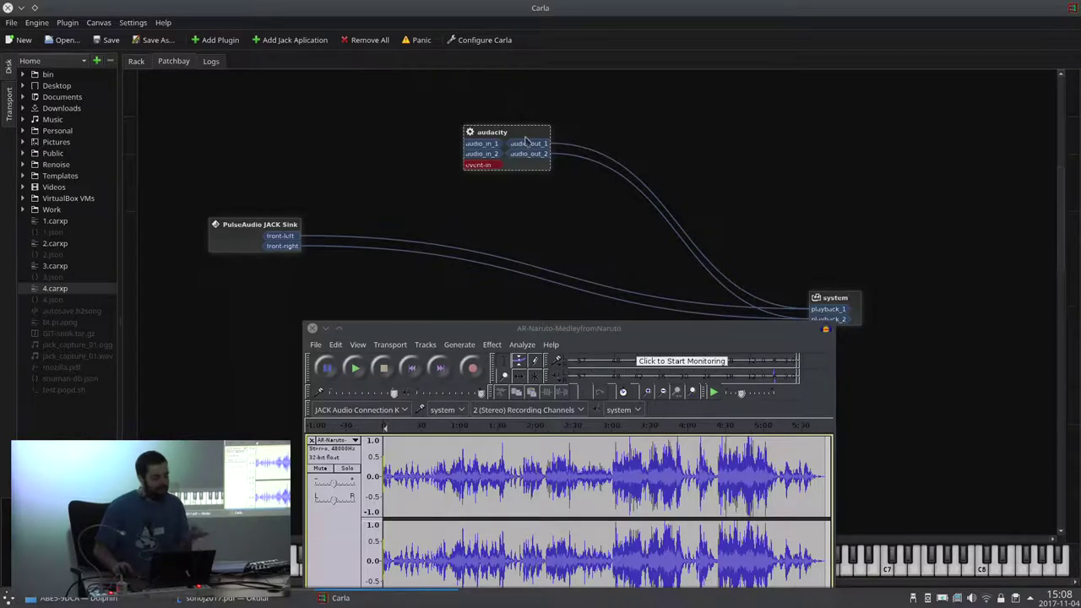
pyautogui.click(436, 325)
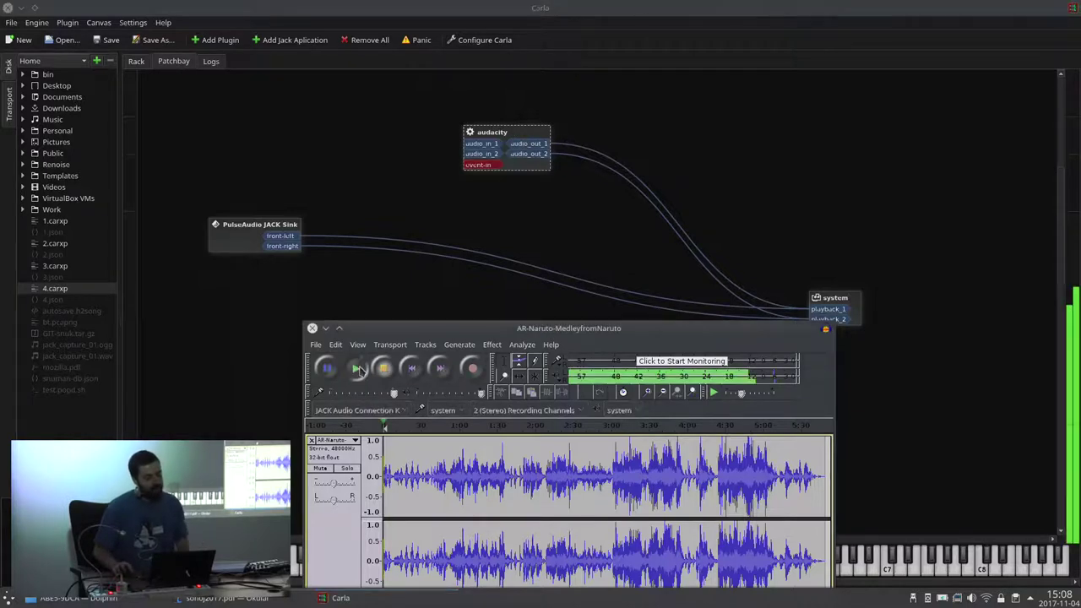
pyautogui.click(541, 251)
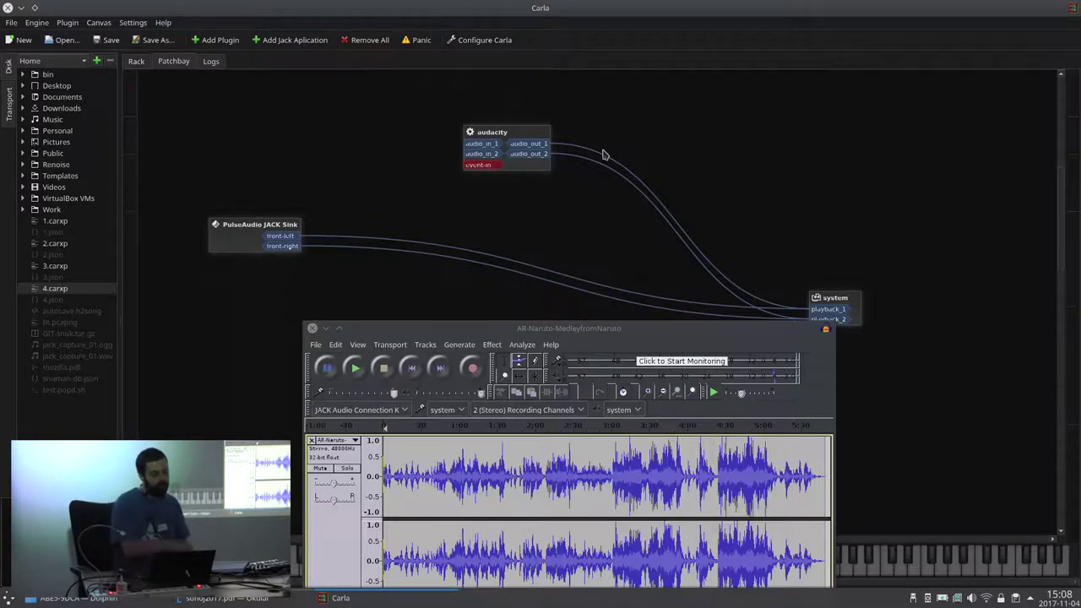
pyautogui.moveTo(522, 331); pyautogui.dragTo(436, 259)
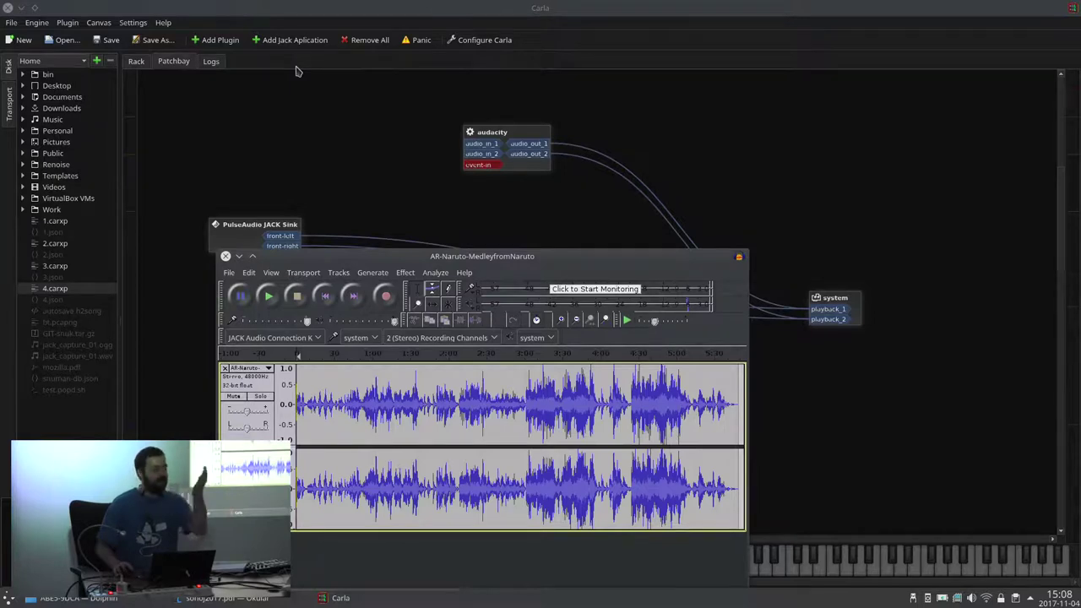
# Step: Add a JACK application with the command hydrogen and move the Hydrogen window clear of its patchbay node
pyautogui.click(287, 40)
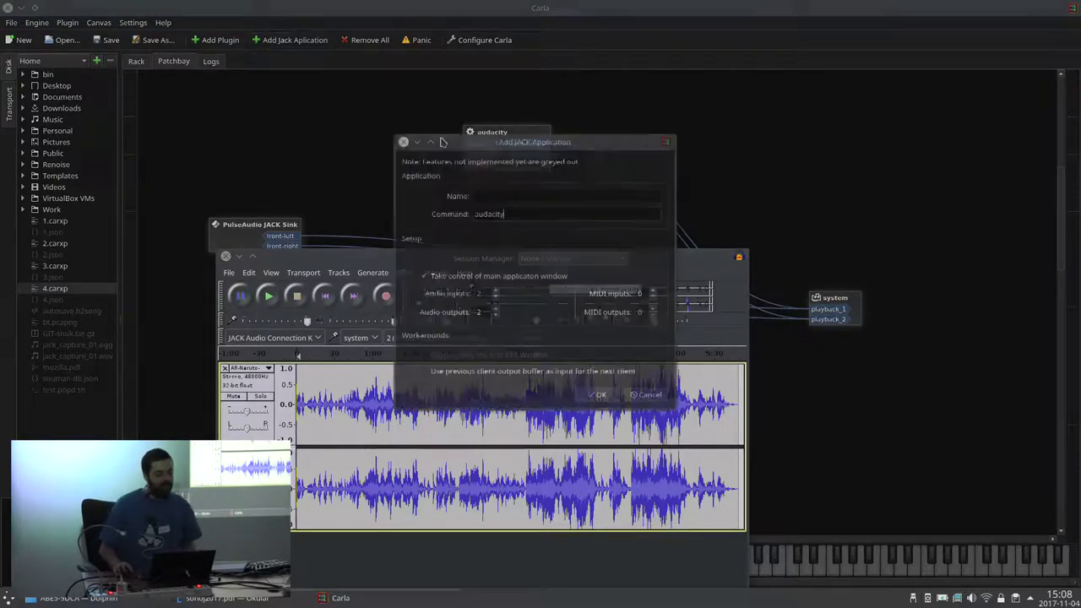
pyautogui.hotkey('ctrl', 'a')
pyautogui.write('hyd')
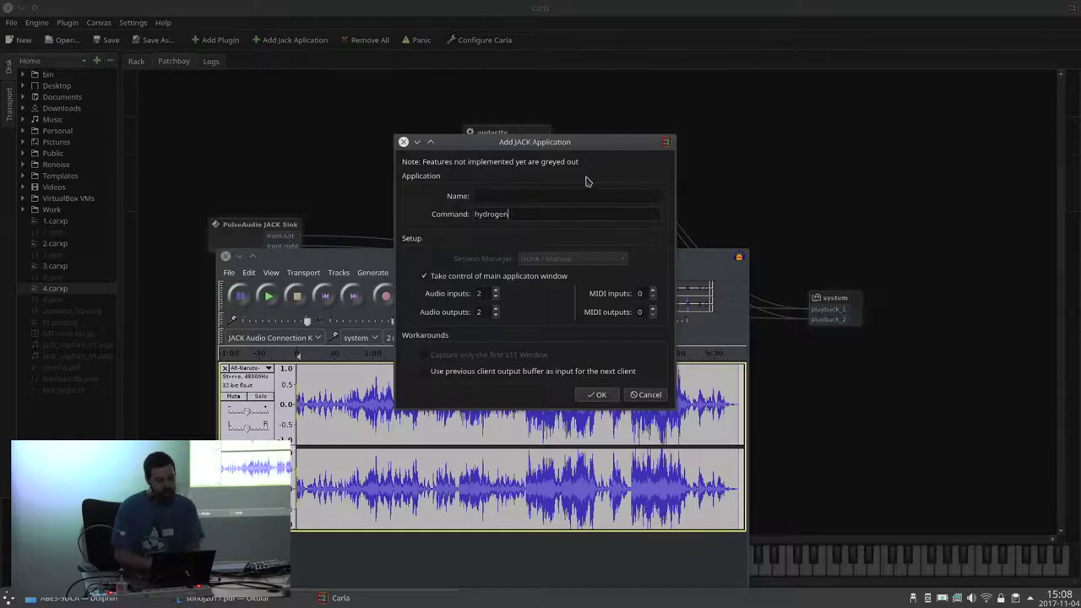
pyautogui.press('Return')
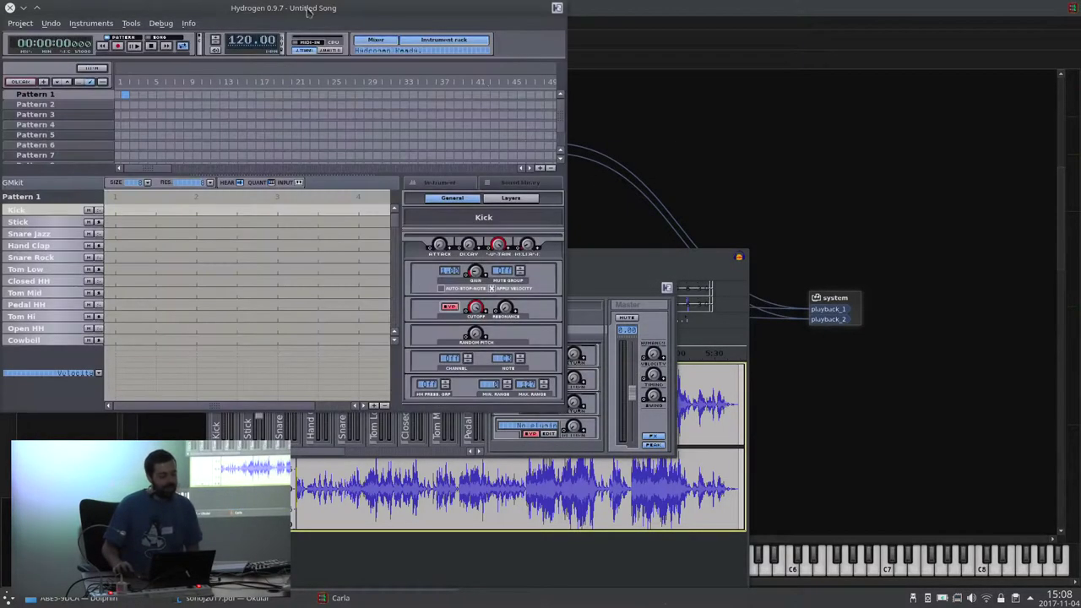
pyautogui.moveTo(308, 11); pyautogui.dragTo(731, 116)
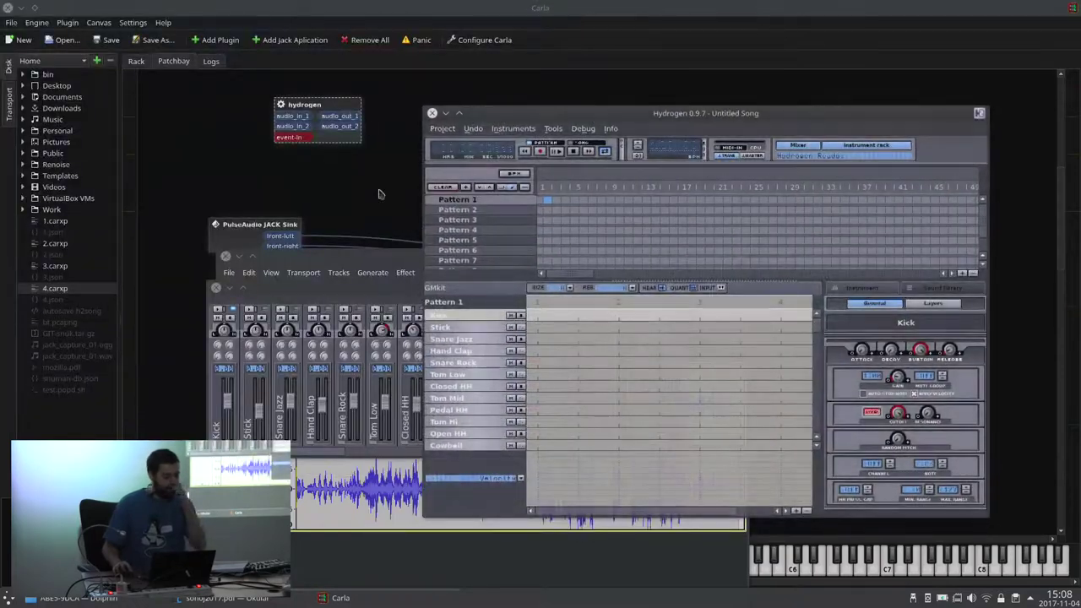
# Step: Switch Carla to the rack view and open the Diddley demo song in Hydrogen
pyautogui.click(139, 63)
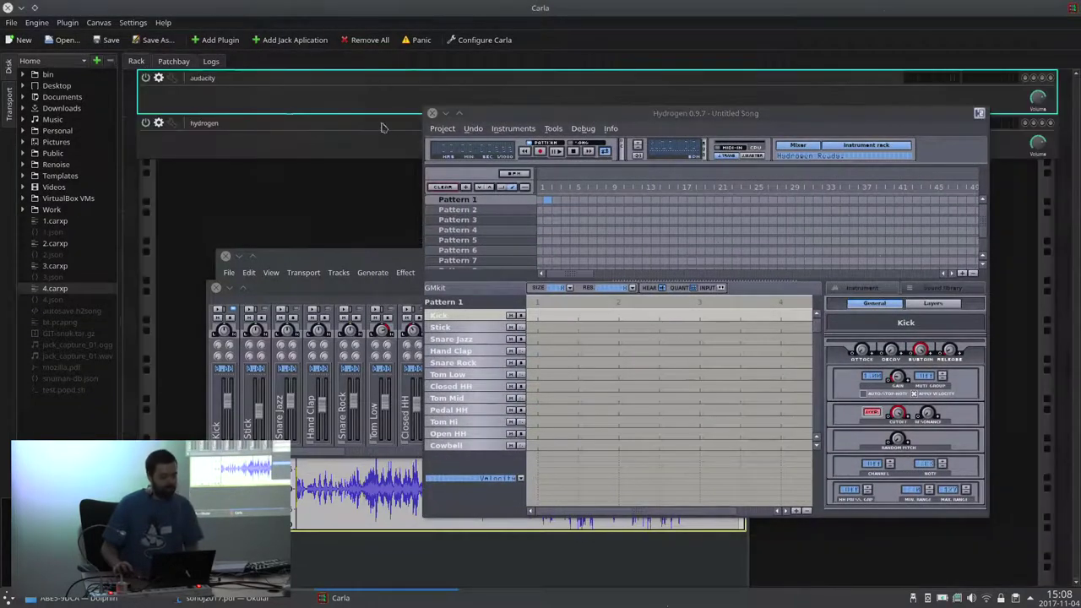
pyautogui.click(452, 131)
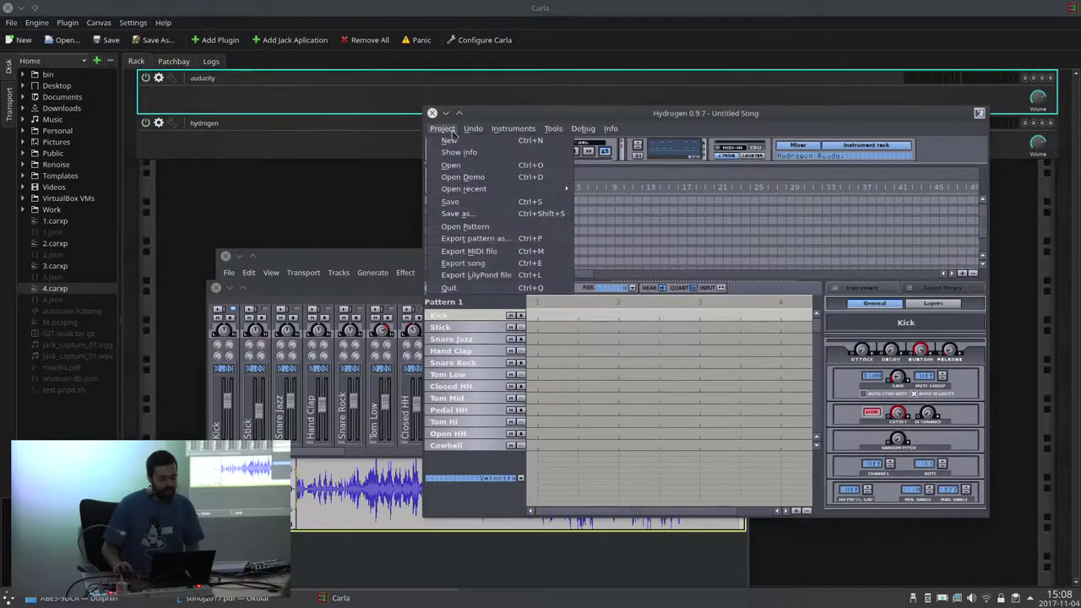
pyautogui.click(534, 177)
pyautogui.click(671, 257)
pyautogui.doubleClick(671, 257)
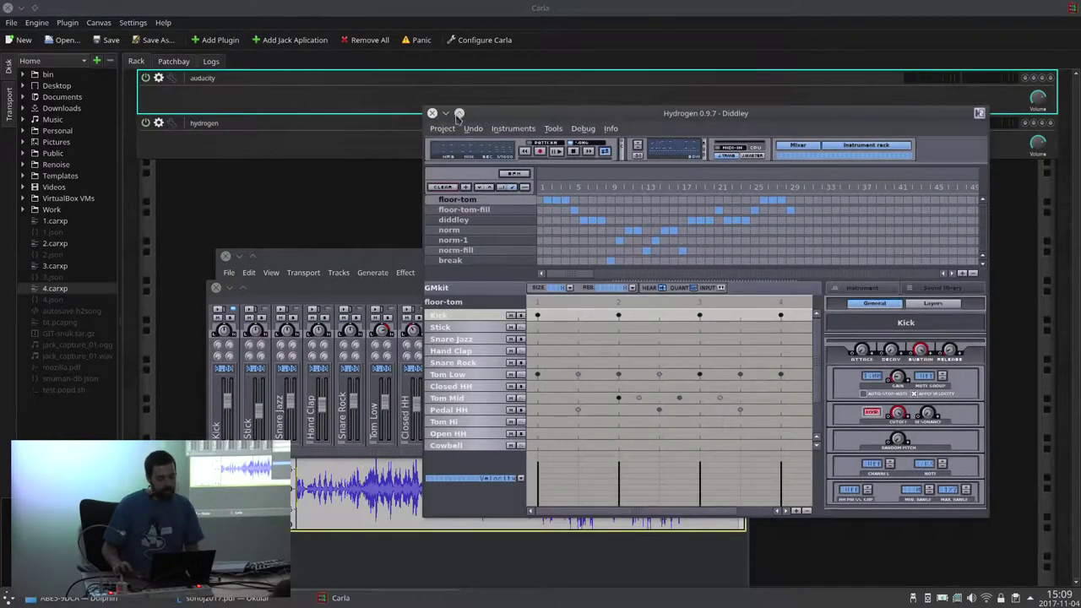
# Step: Move the Hydrogen window below the rack entries and start playback from Carla's transport controls
pyautogui.moveTo(478, 114); pyautogui.dragTo(469, 111)
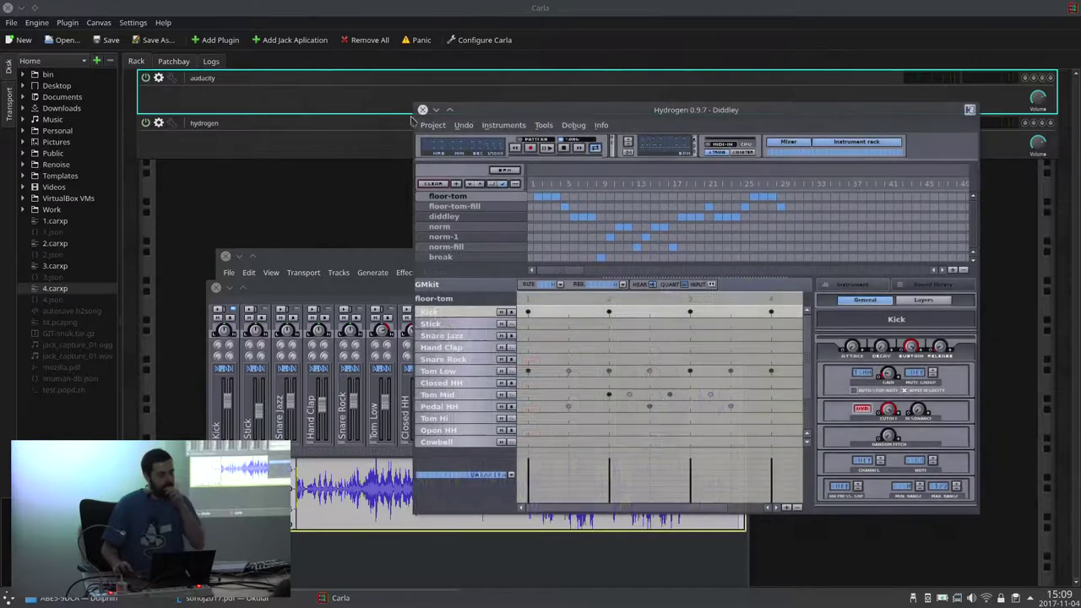
pyautogui.moveTo(589, 116); pyautogui.dragTo(580, 179)
pyautogui.click(17, 108)
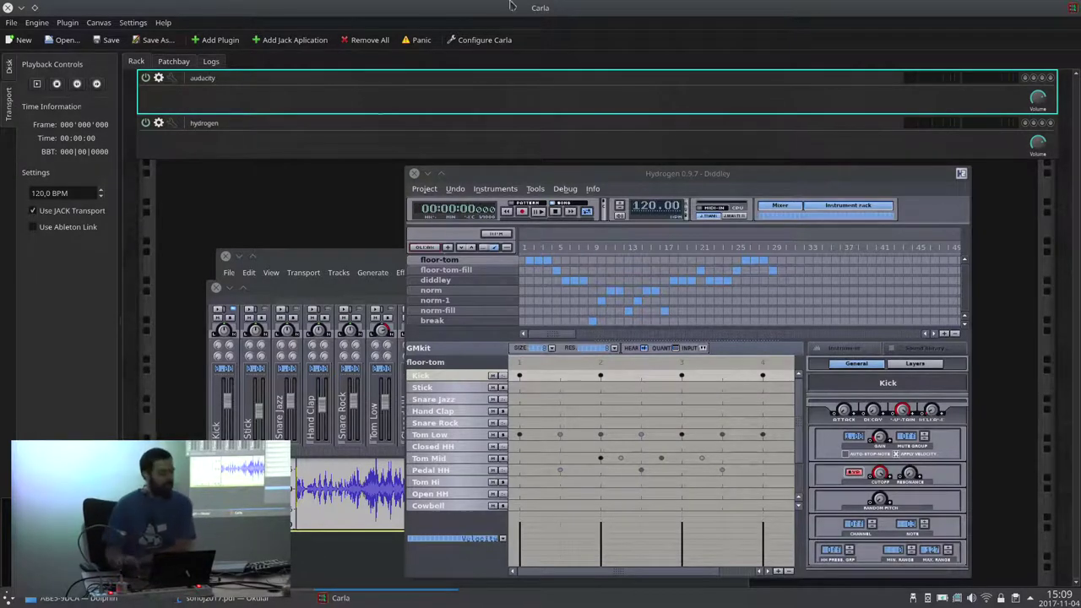
pyautogui.click(37, 84)
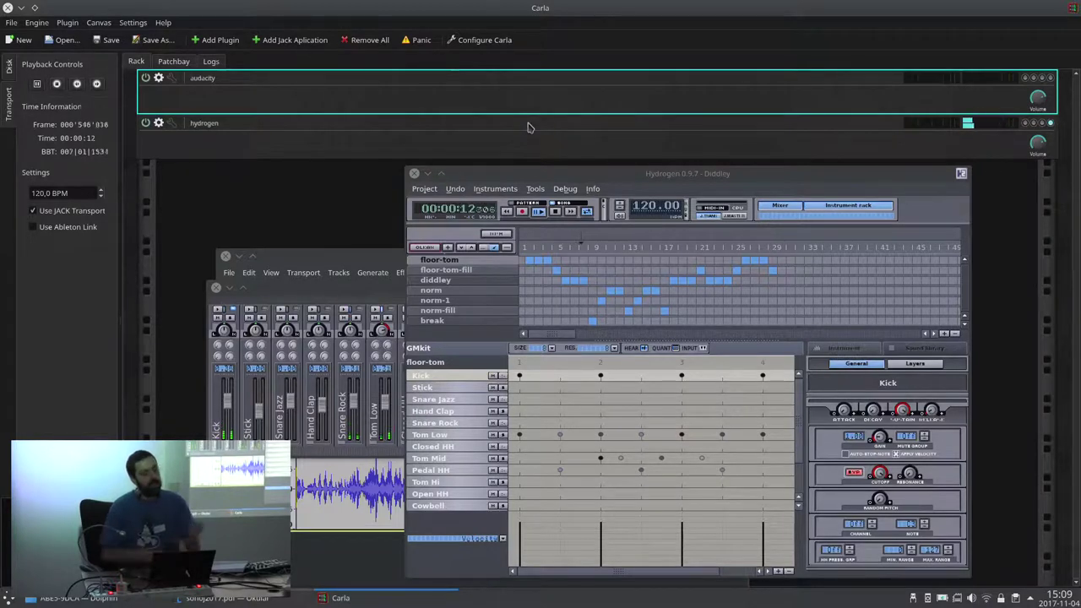
# Step: Close the Hydrogen window during playback and relaunch it by reactivating the hydrogen rack entry
pyautogui.moveTo(492, 176); pyautogui.dragTo(475, 166)
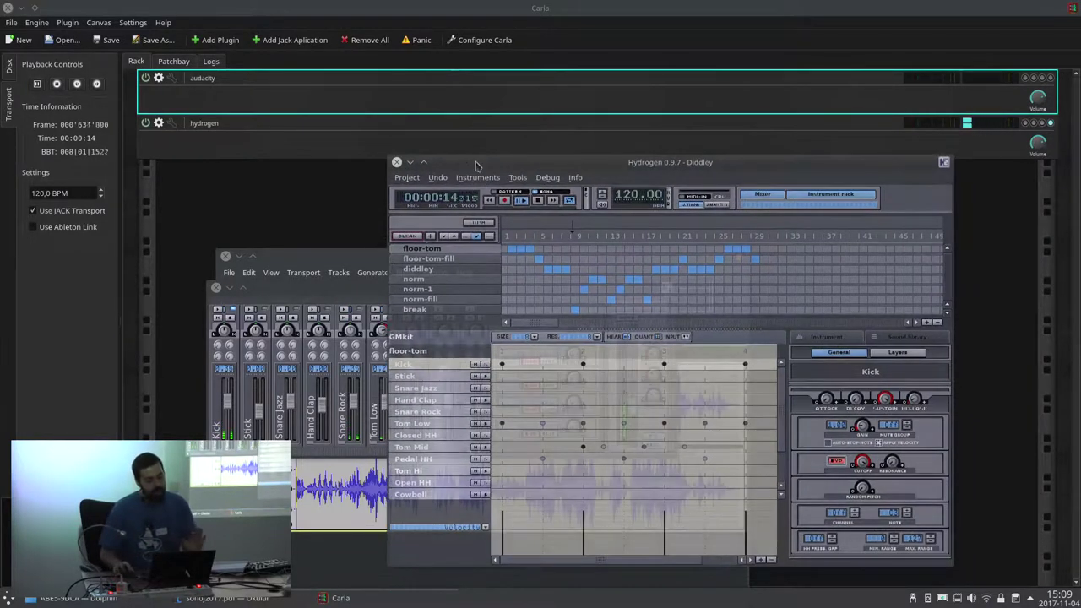
pyautogui.click(397, 162)
pyautogui.click(337, 157)
pyautogui.moveTo(287, 259); pyautogui.dragTo(288, 172)
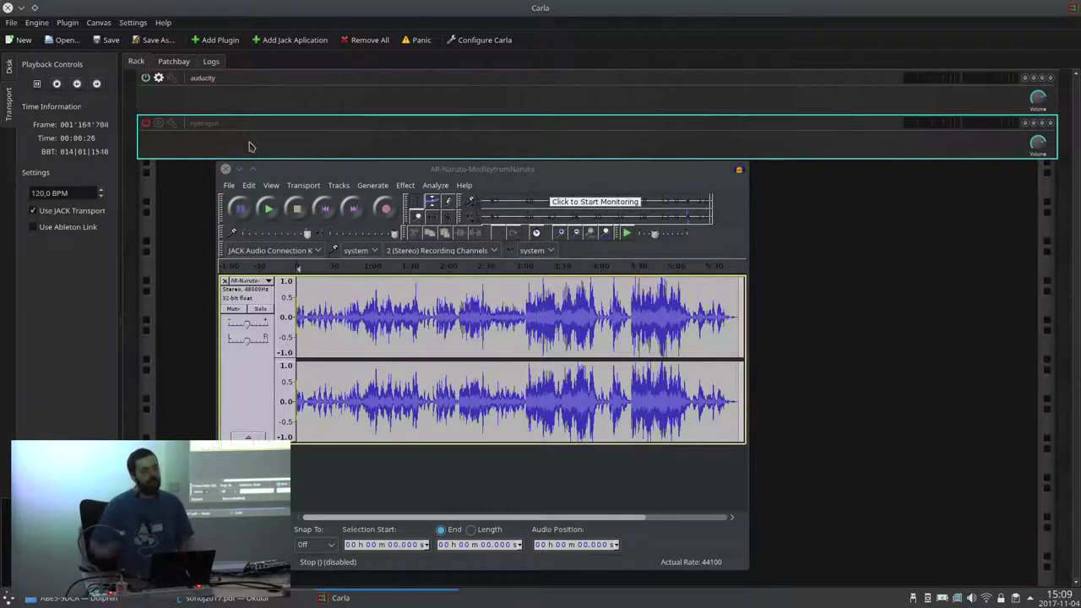
pyautogui.click(145, 124)
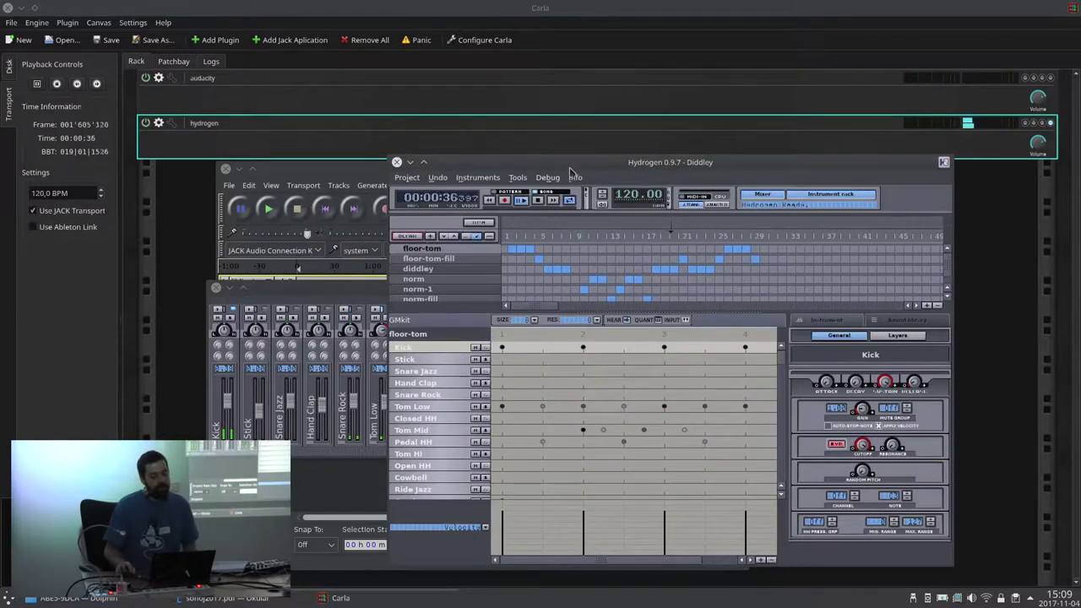
pyautogui.moveTo(570, 169); pyautogui.dragTo(544, 116)
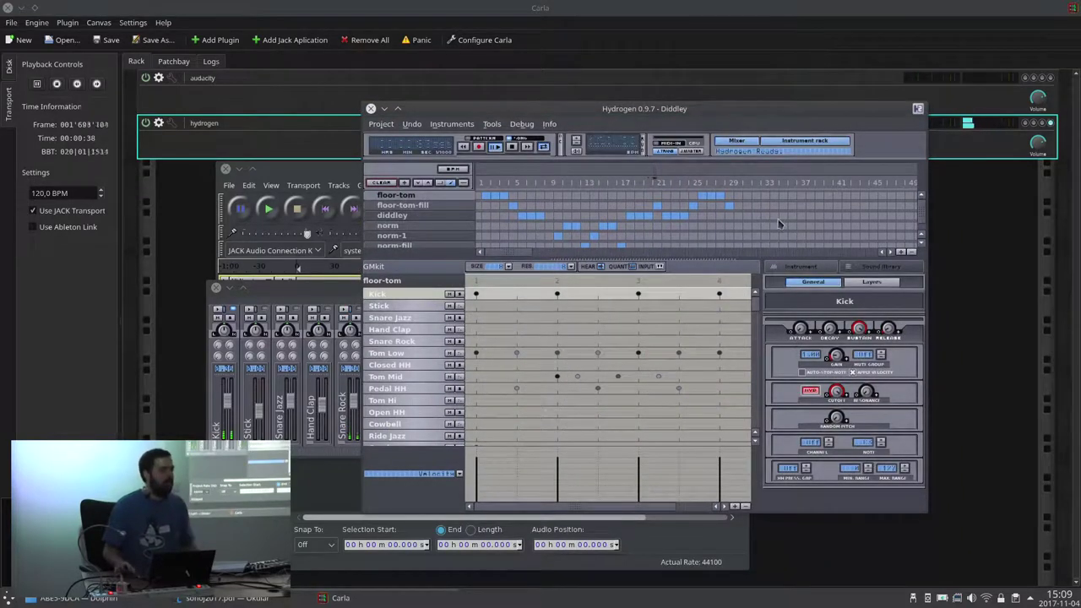
# Step: Hide and show the hosted Audacity window repeatedly from its rack entry, leaving it shown over the Hydrogen window
pyautogui.click(161, 82)
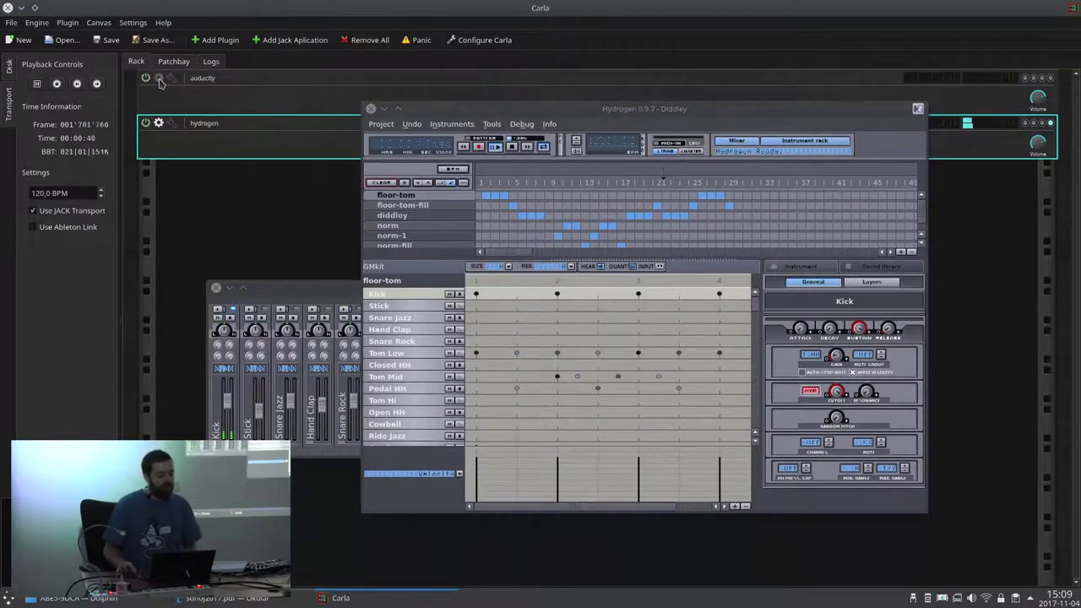
pyautogui.click(160, 82)
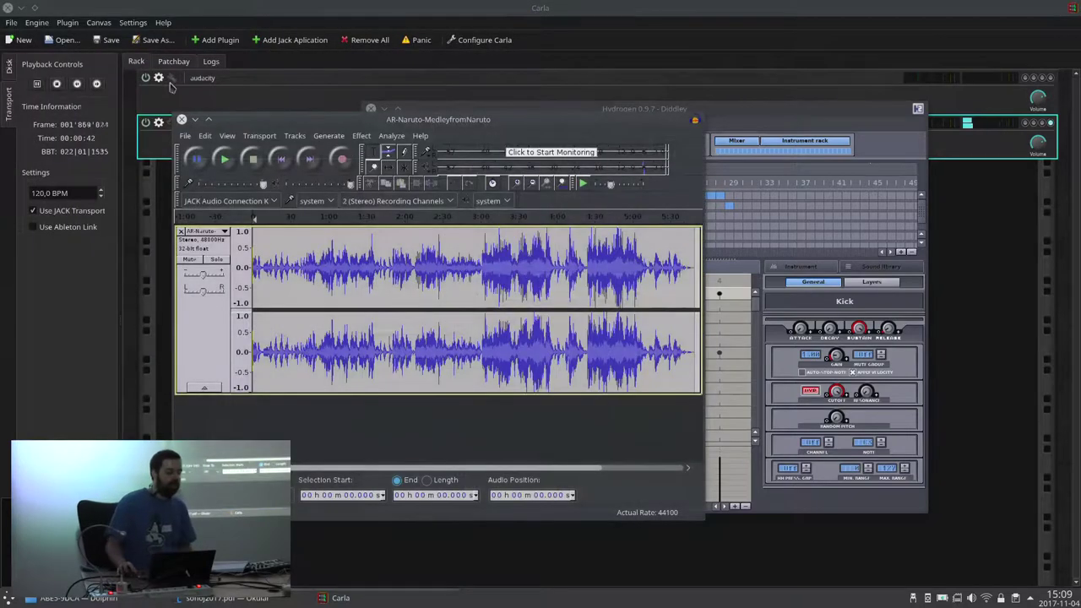
pyautogui.click(159, 77)
pyautogui.click(159, 78)
pyautogui.moveTo(191, 22); pyautogui.dragTo(338, 89)
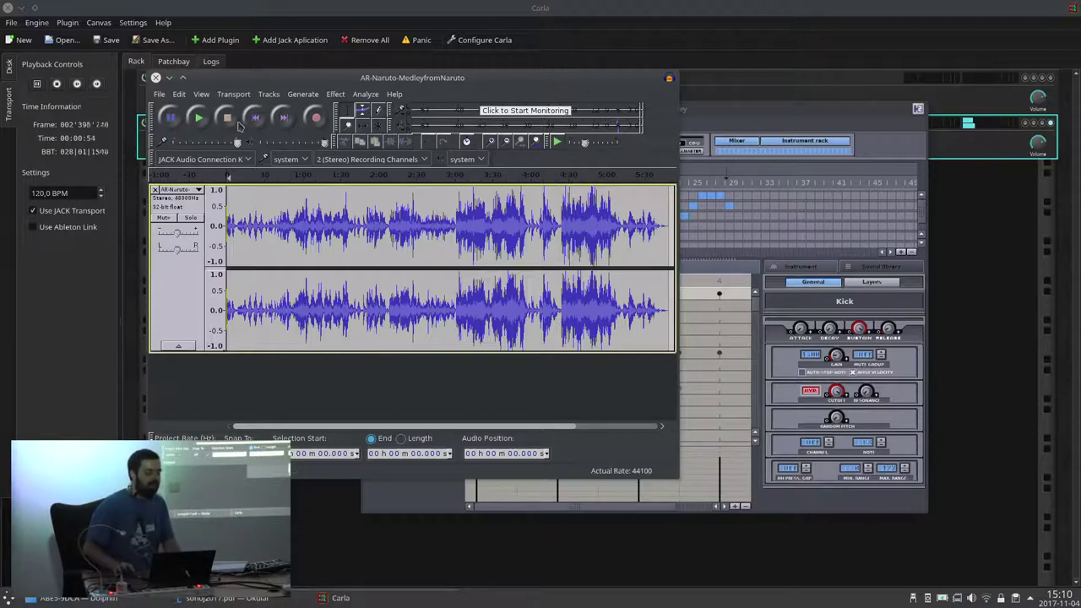
# Step: Stop Carla's transport playback and shift the Audacity window slightly
pyautogui.click(57, 84)
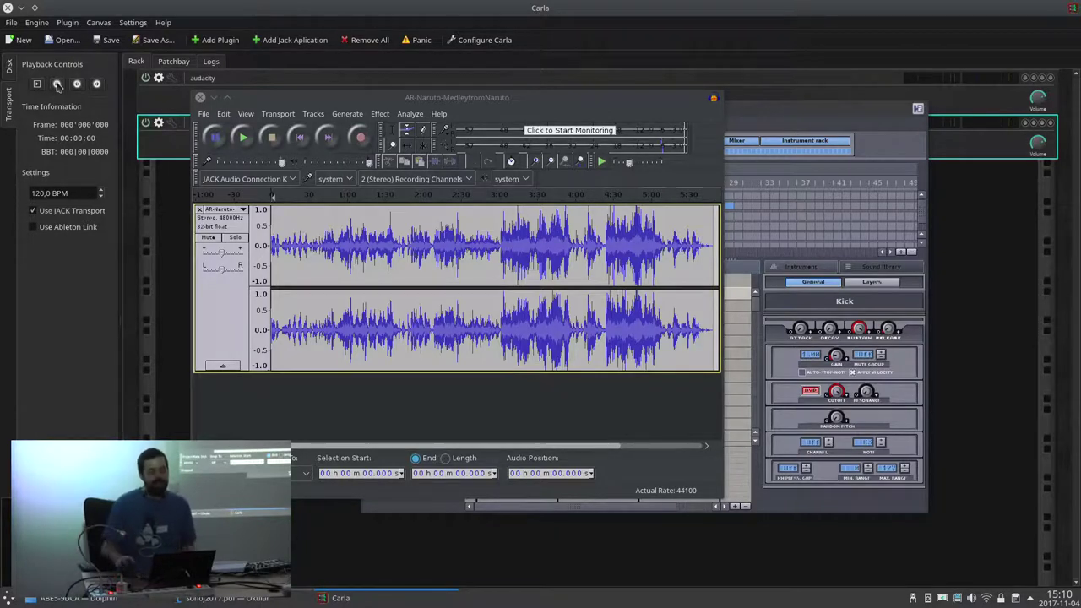
pyautogui.moveTo(355, 102); pyautogui.dragTo(370, 107)
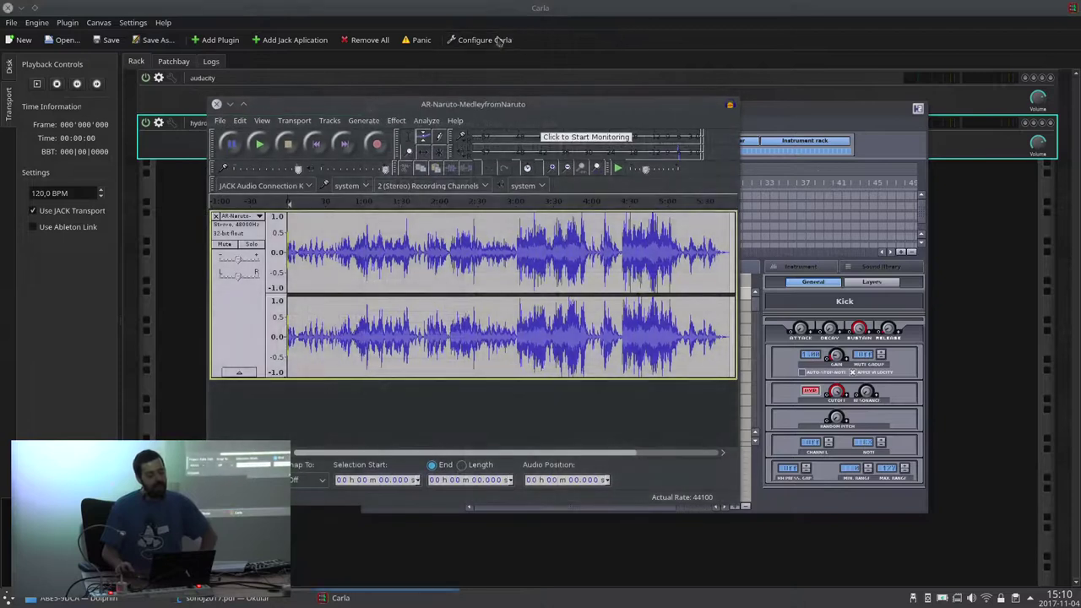
# Step: Review the experimental options in Carla's settings and leave them without making changes
pyautogui.click(490, 41)
pyautogui.click(414, 278)
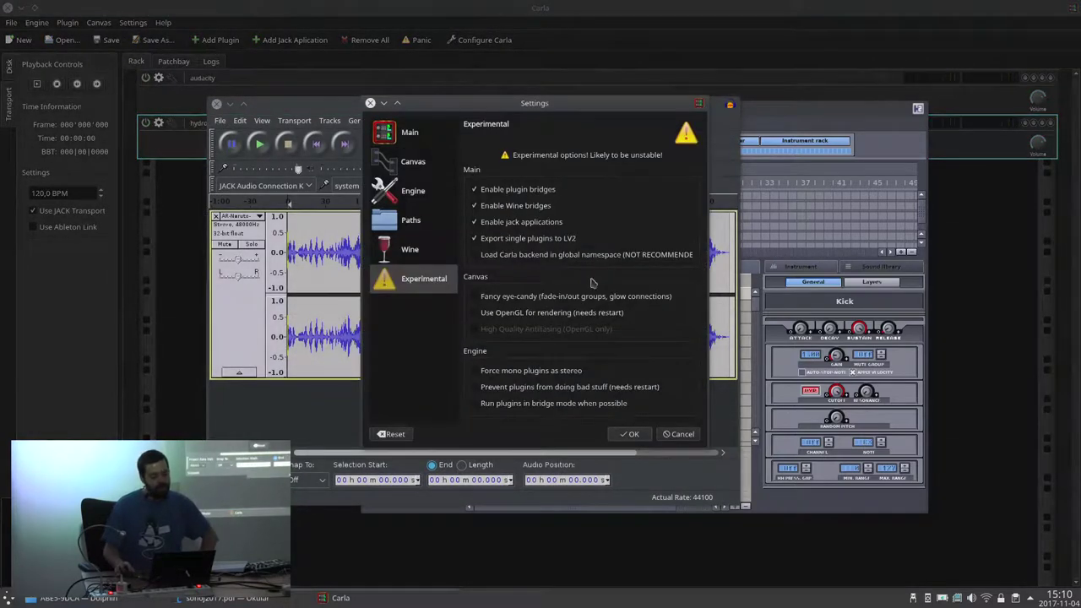
pyautogui.click(680, 434)
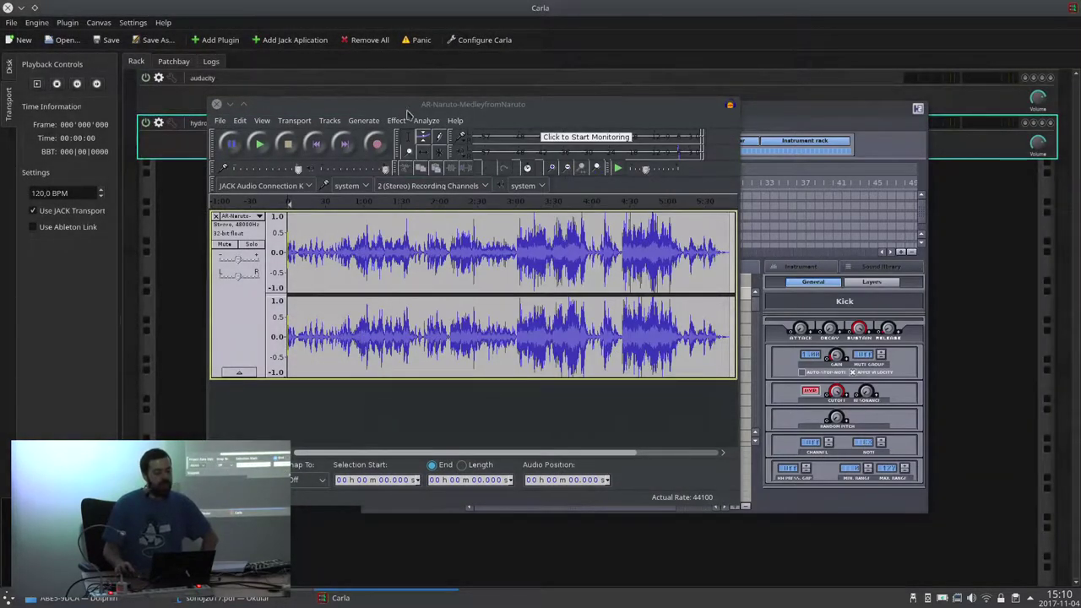
# Step: Move the Audacity window slightly aside and open the Add JACK Application dialog
pyautogui.moveTo(410, 105); pyautogui.dragTo(433, 111)
pyautogui.click(276, 43)
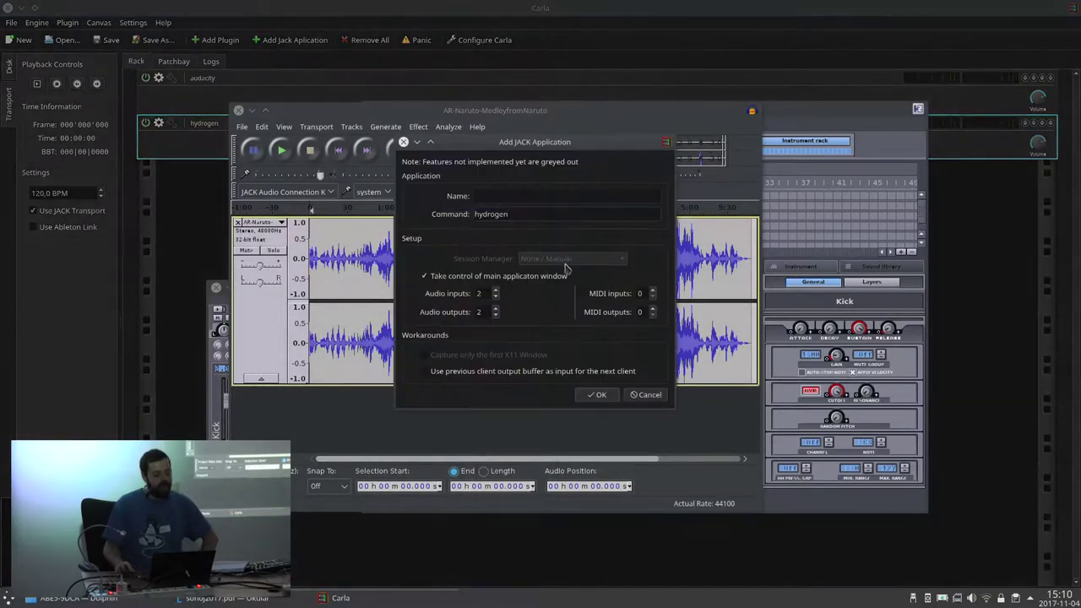
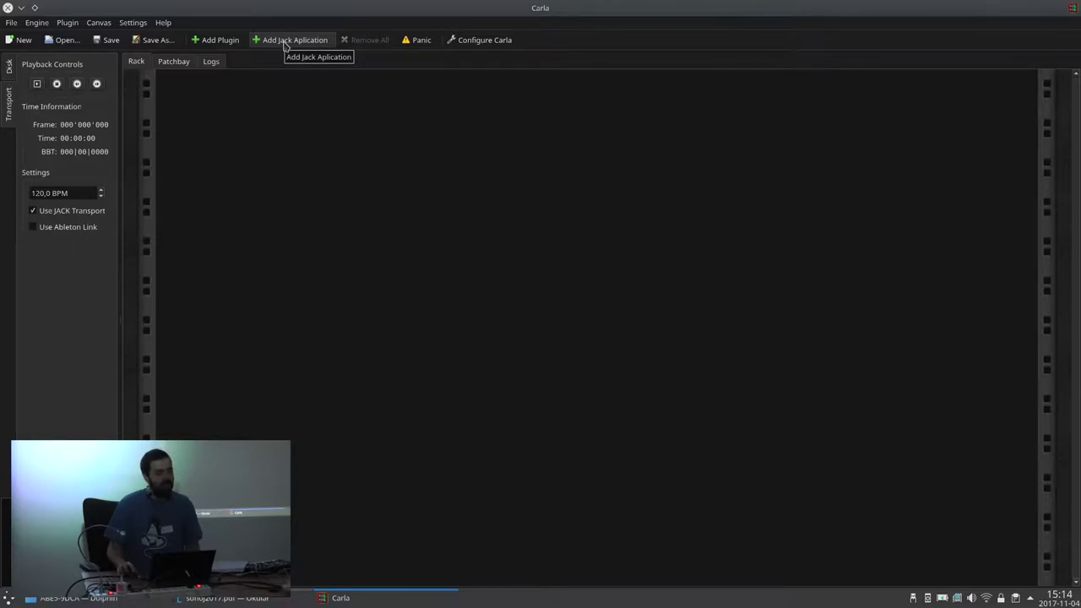
# Step: Add hydrogen as a JACK application, close its Mixer window and select the hydrogen rack entry
pyautogui.click(285, 42)
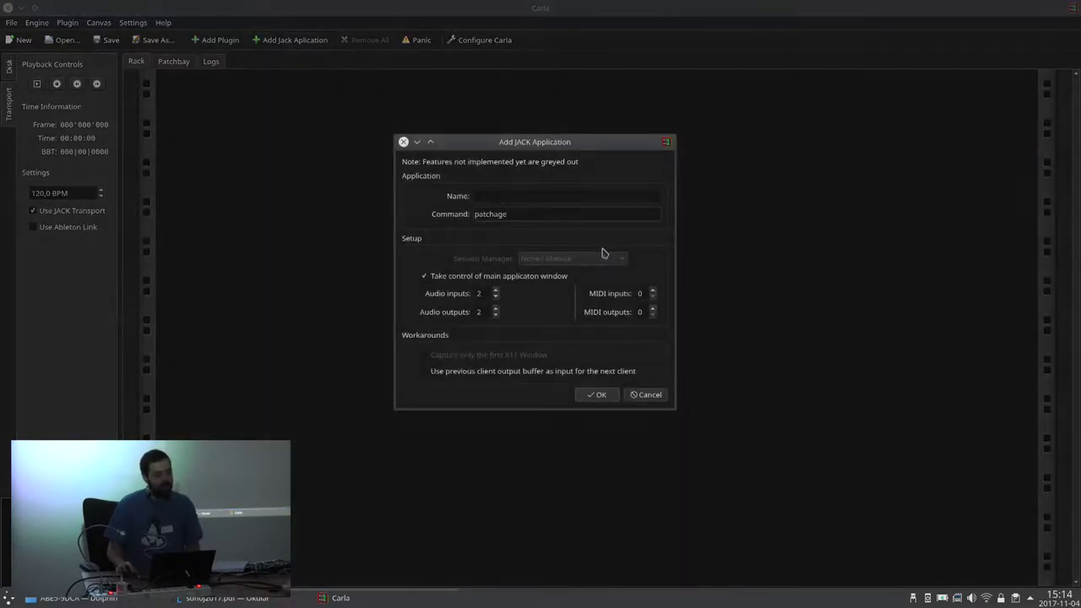
pyautogui.hotkey('ctrl', 'a')
pyautogui.write('hyd')
pyautogui.click(596, 395)
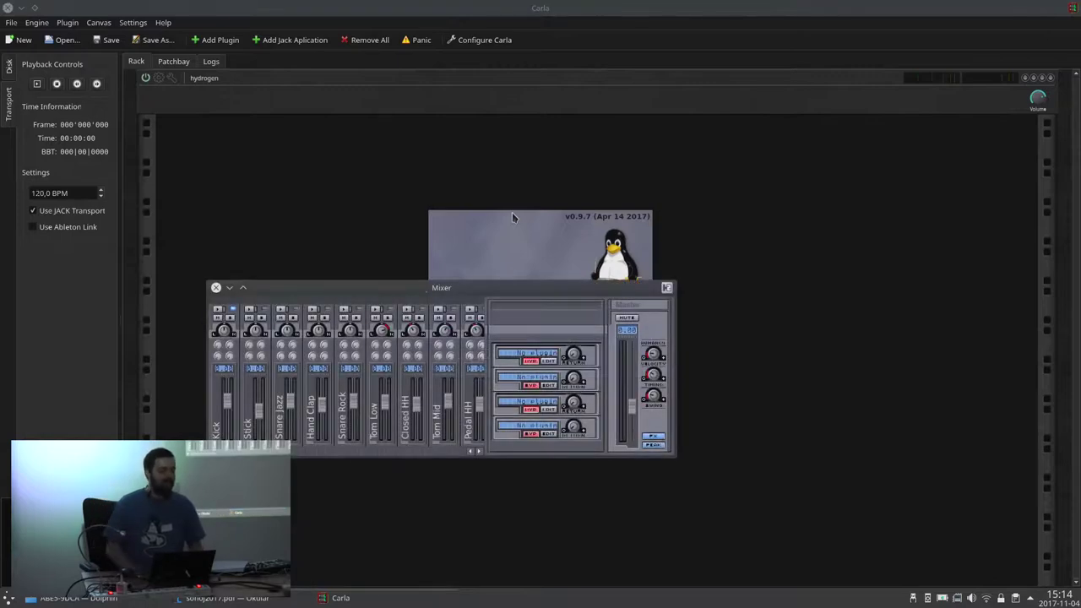
pyautogui.click(216, 288)
pyautogui.click(310, 106)
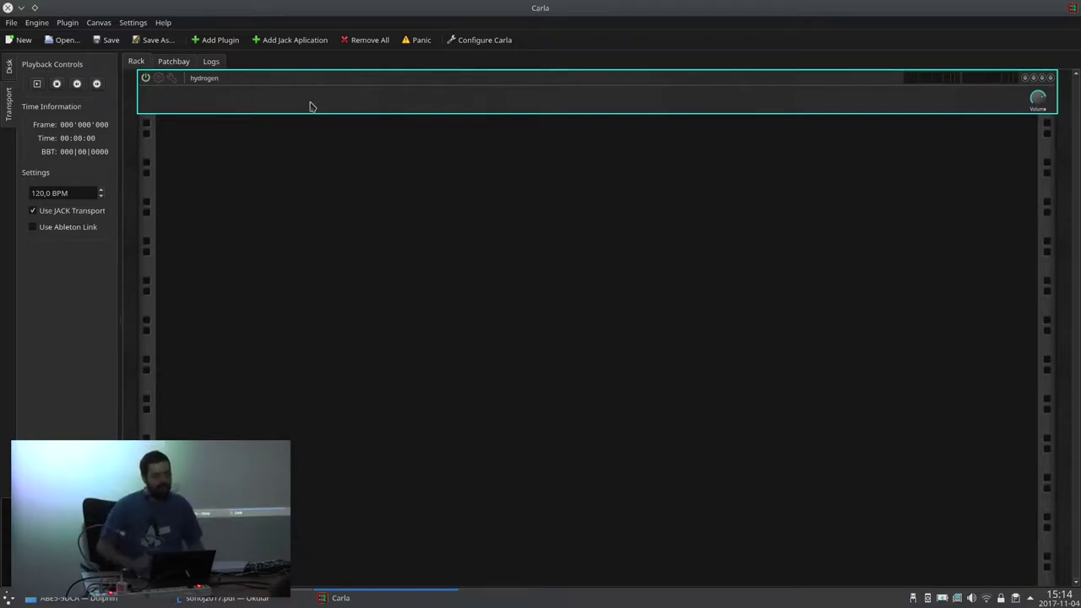
pyautogui.rightClick(306, 95)
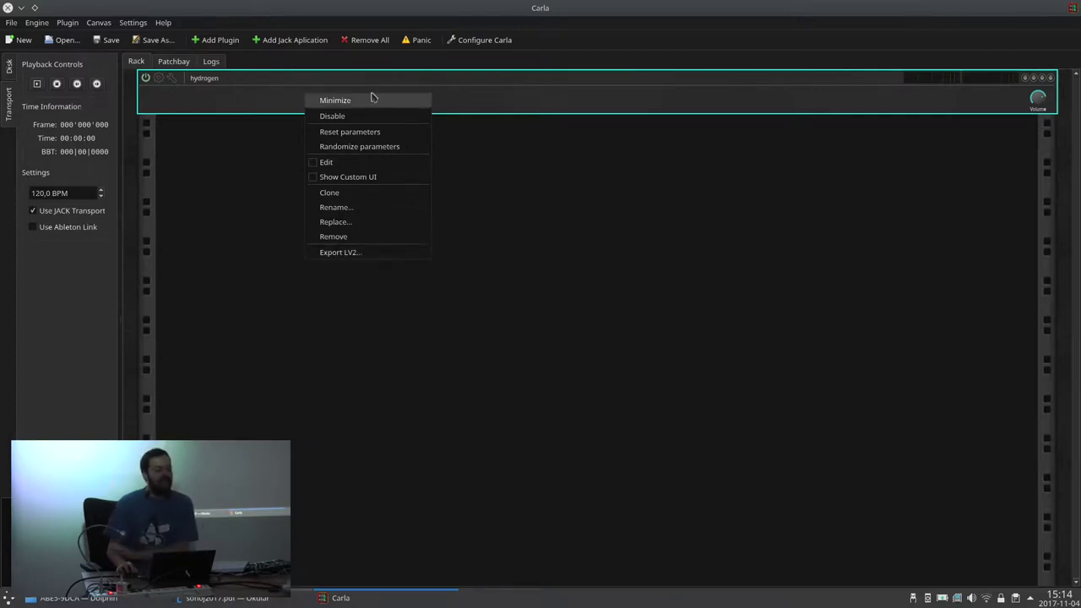
pyautogui.click(355, 253)
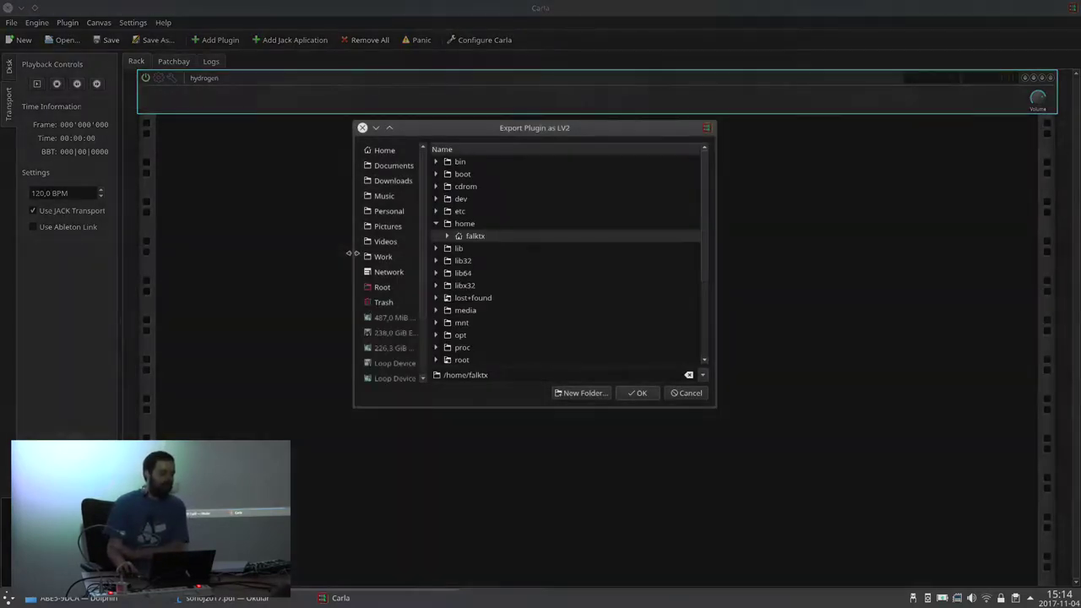
pyautogui.click(686, 392)
pyautogui.rightClick(381, 77)
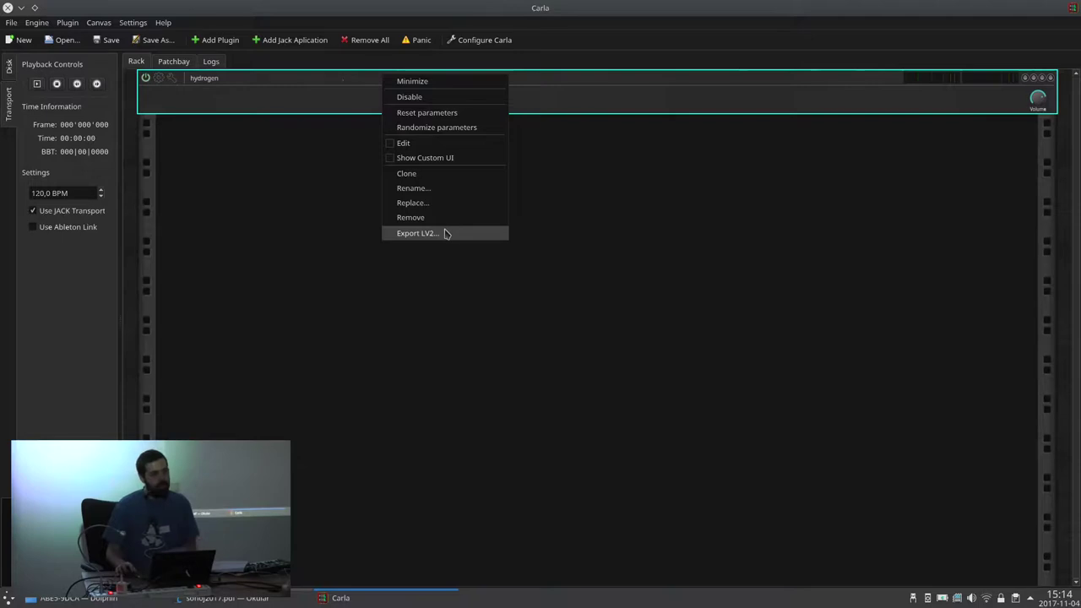
pyautogui.click(273, 95)
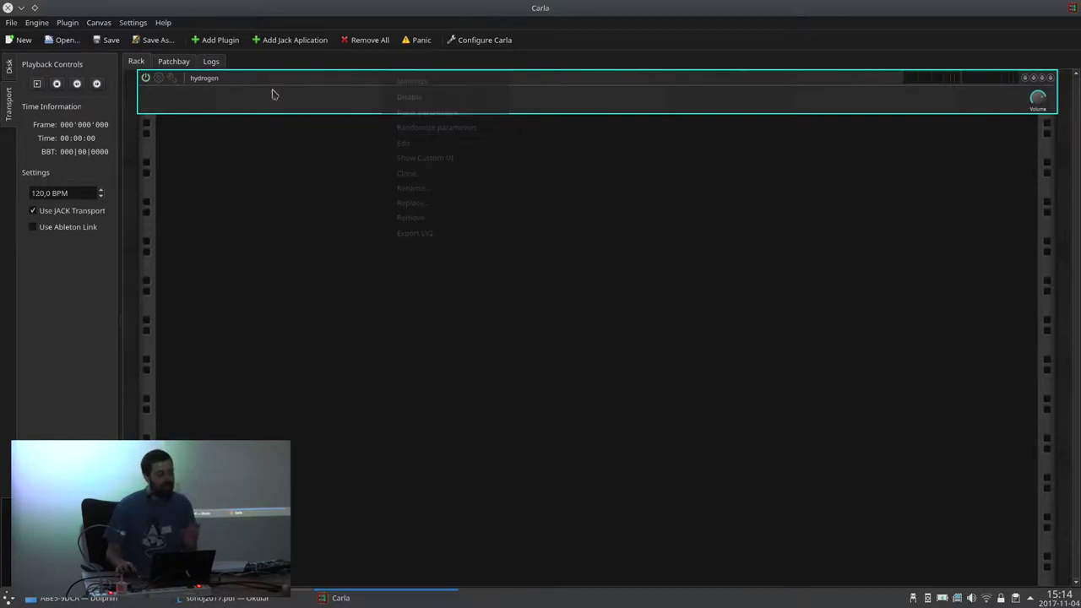
# Step: Remove everything from the rack and add audacity as a JACK application
pyautogui.click(364, 40)
pyautogui.click(296, 40)
pyautogui.hotkey('ctrl', 'a')
pyautogui.write('a')
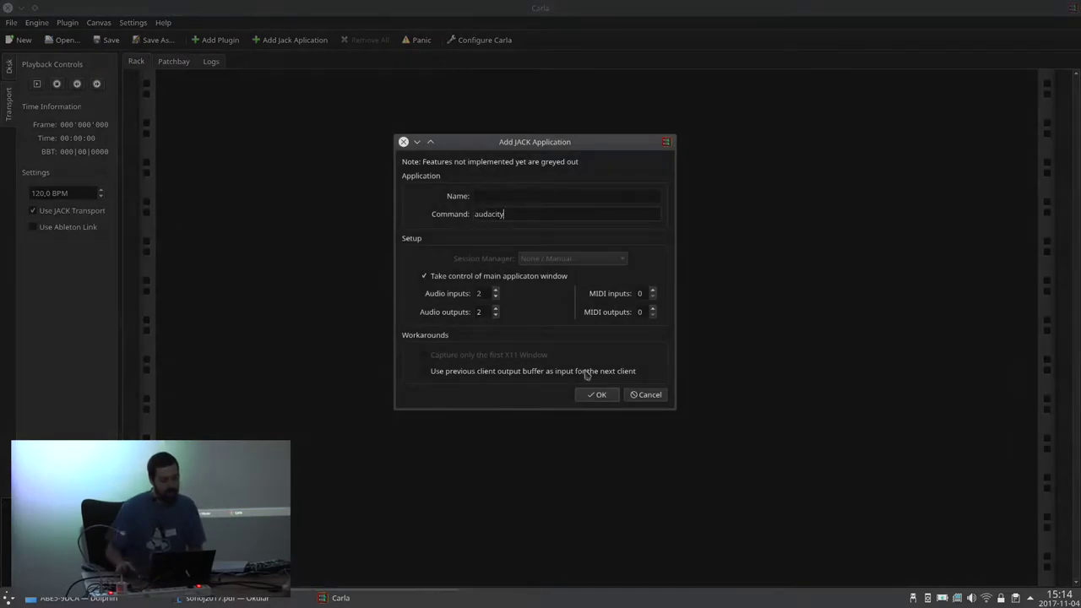
pyautogui.click(597, 394)
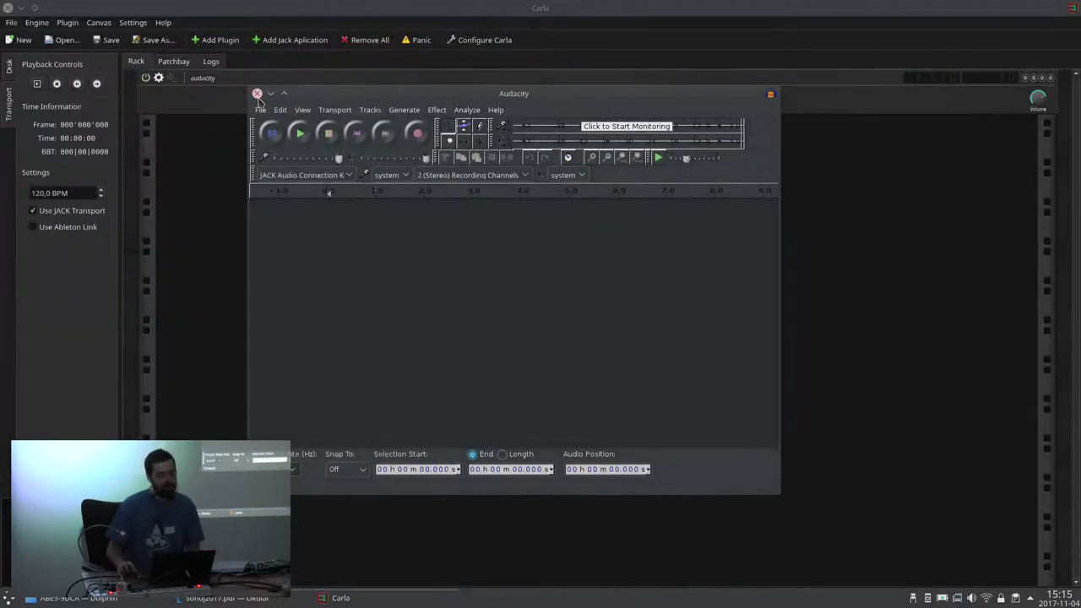
# Step: Close the hosted Audacity window and export its rack entry as an LV2 plugin to Videos/auda.lv2 in the home folder
pyautogui.click(257, 92)
pyautogui.rightClick(251, 92)
pyautogui.click(199, 93)
pyautogui.rightClick(397, 98)
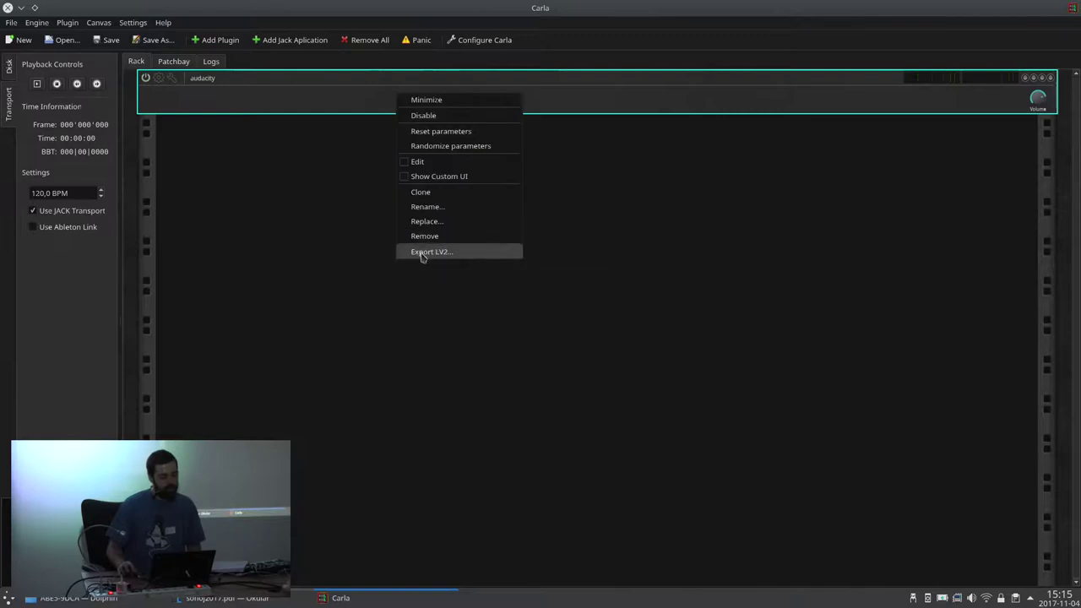
pyautogui.click(420, 252)
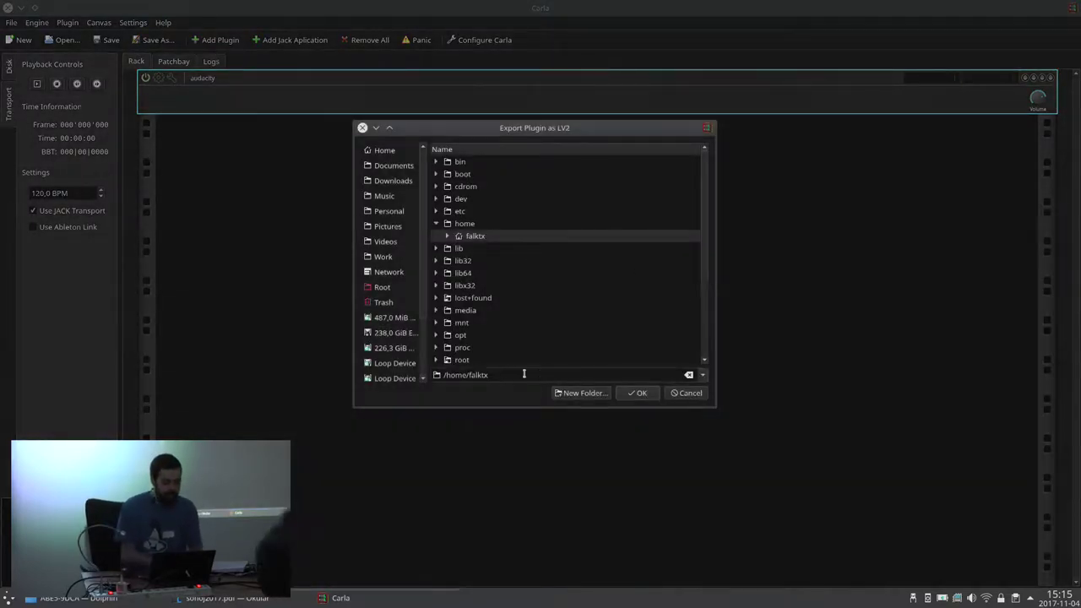
pyautogui.write('/Videos/')
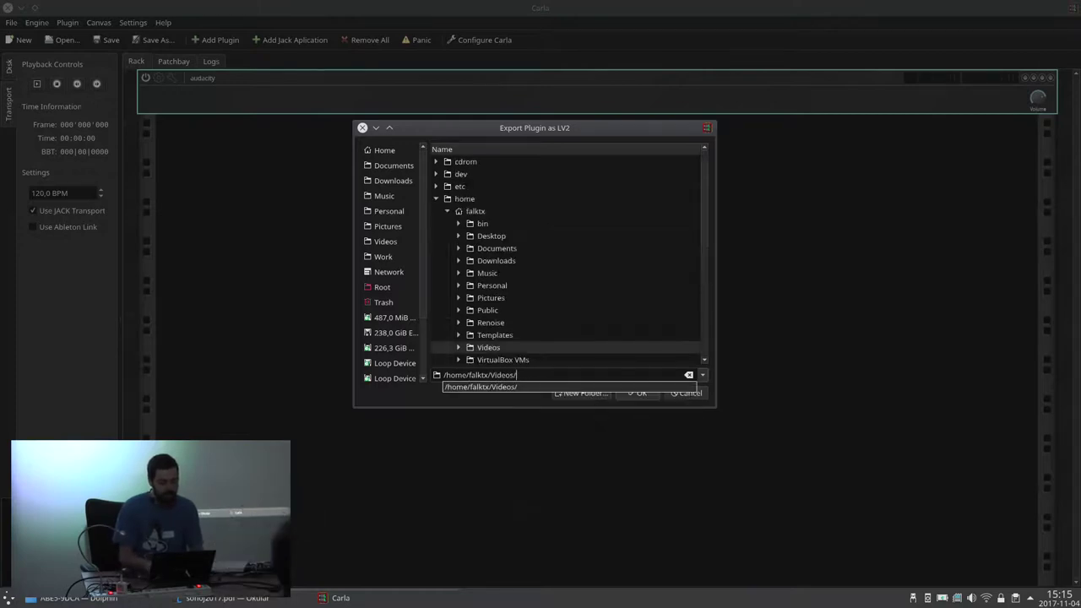
pyautogui.write('auda.lv2')
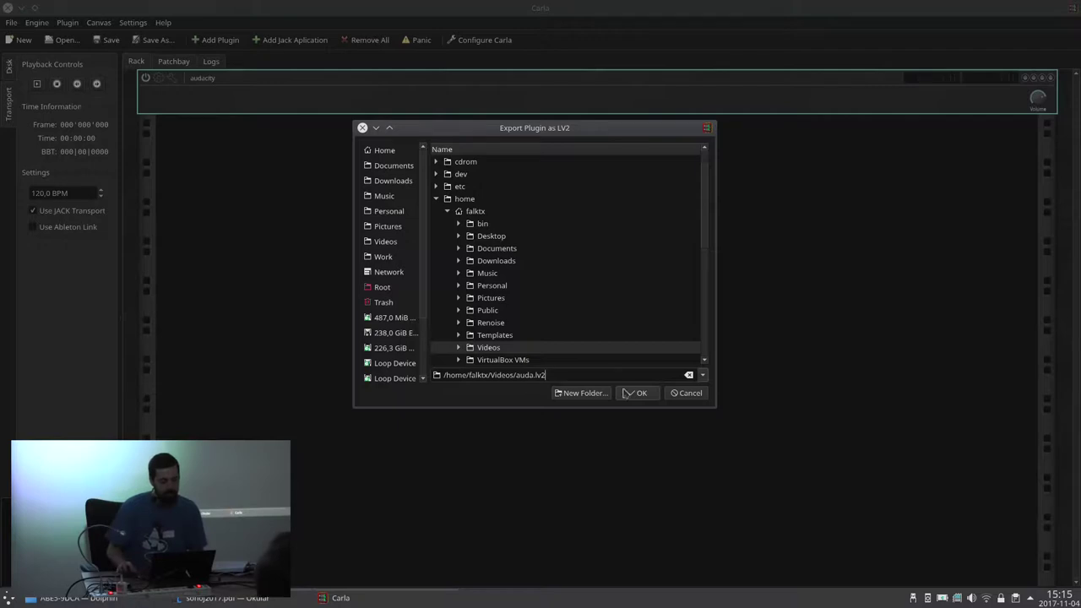
pyautogui.click(626, 393)
# Step: Switch to Dolphin and rename the exported Videos.lv2 folder in the home folder to audacity.lv2
pyautogui.hotkey('alt', 'Tab')
pyautogui.hotkey('alt', 'Home')
pyautogui.scroll(-4, 651, 254)
pyautogui.scroll(-4, 651, 253)
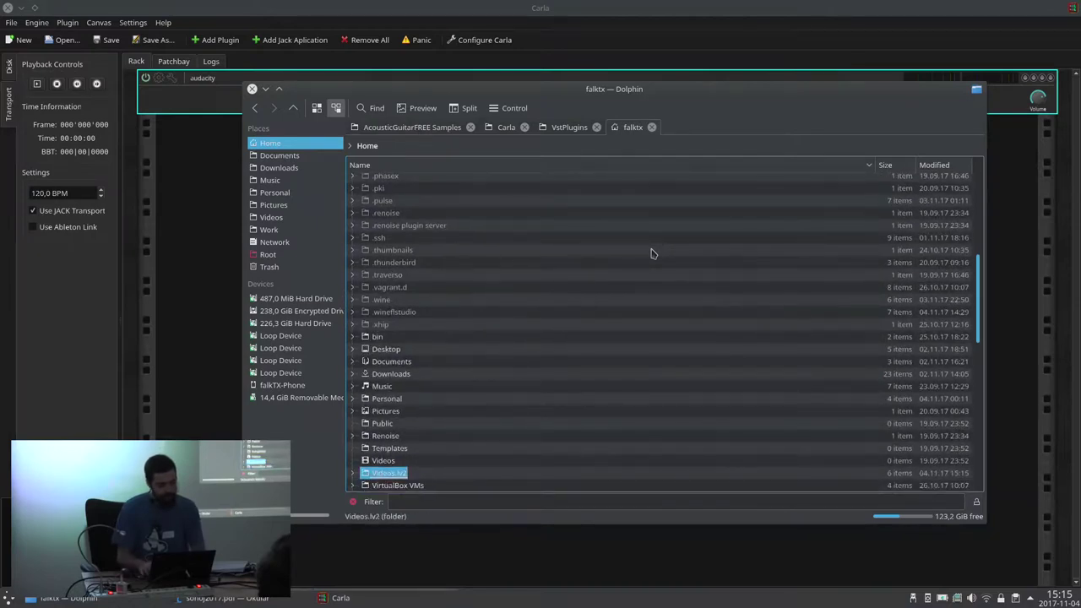
pyautogui.write('audac')
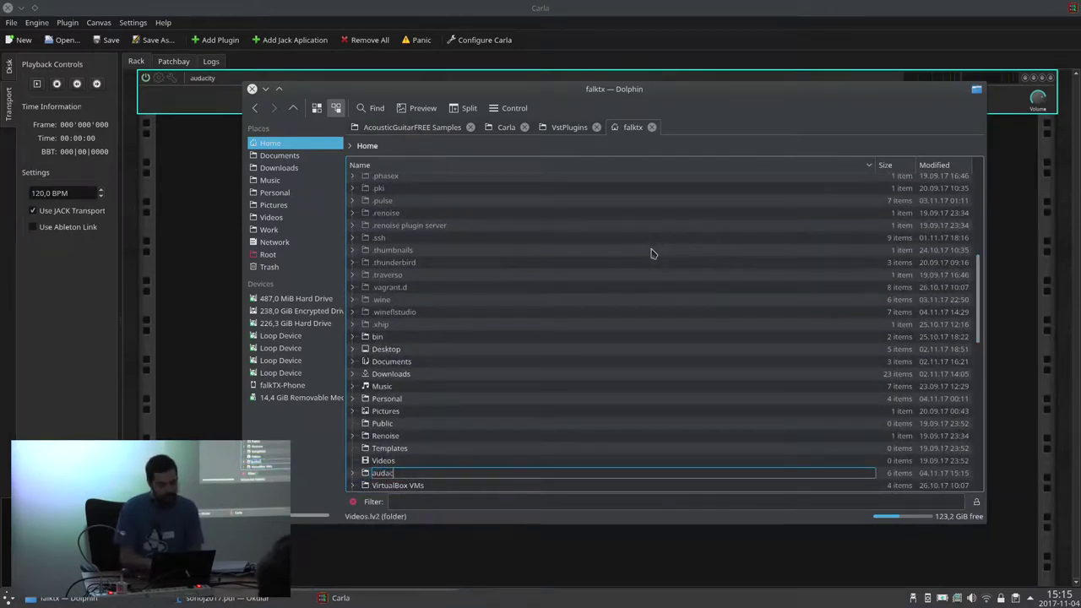
pyautogui.write('ity.lv2')
pyautogui.press('Return')
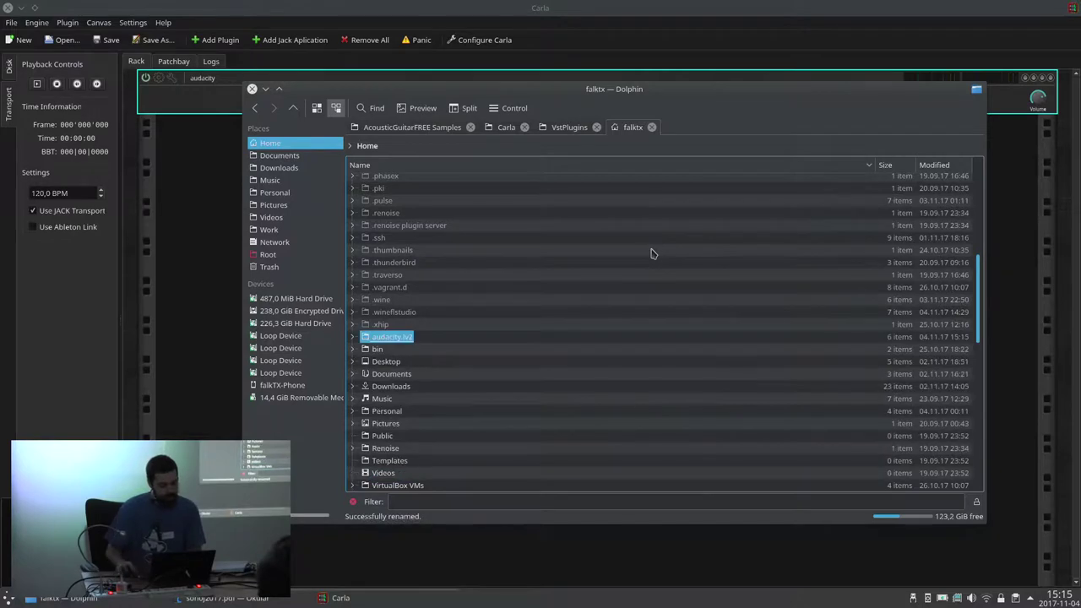
# Step: Move the audacity.lv2 folder into the hidden .lv2 folder and open it there
pyautogui.press('End')
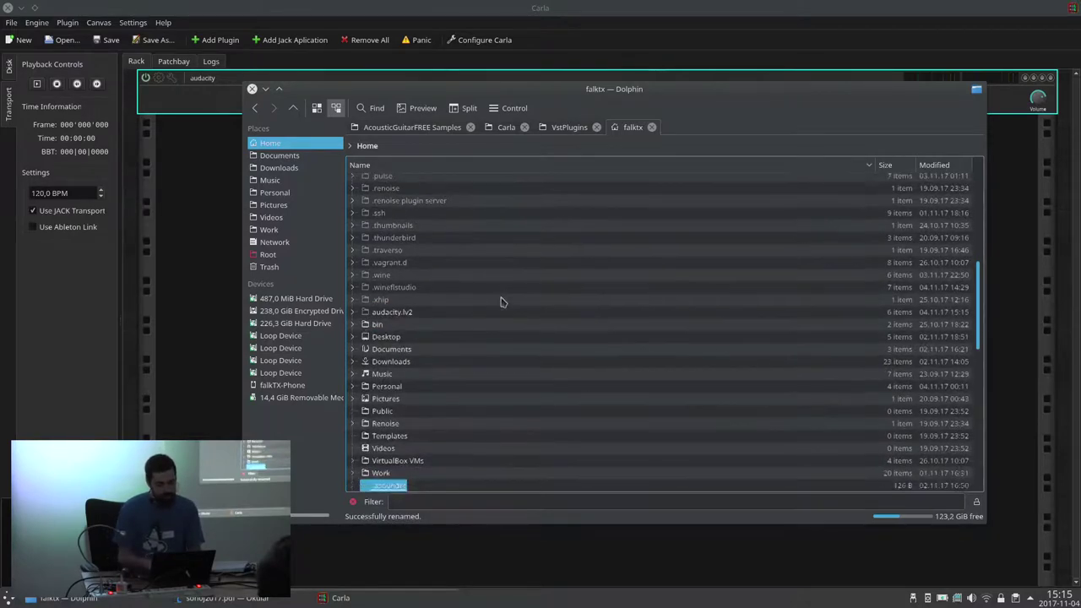
pyautogui.write('.lv')
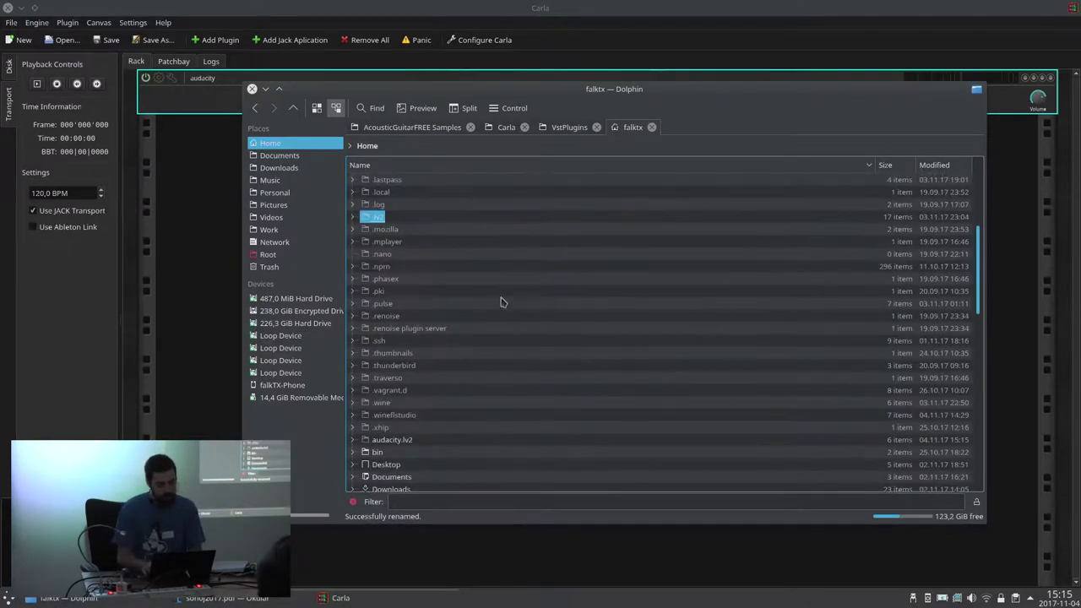
pyautogui.press('Return')
pyautogui.write('x')
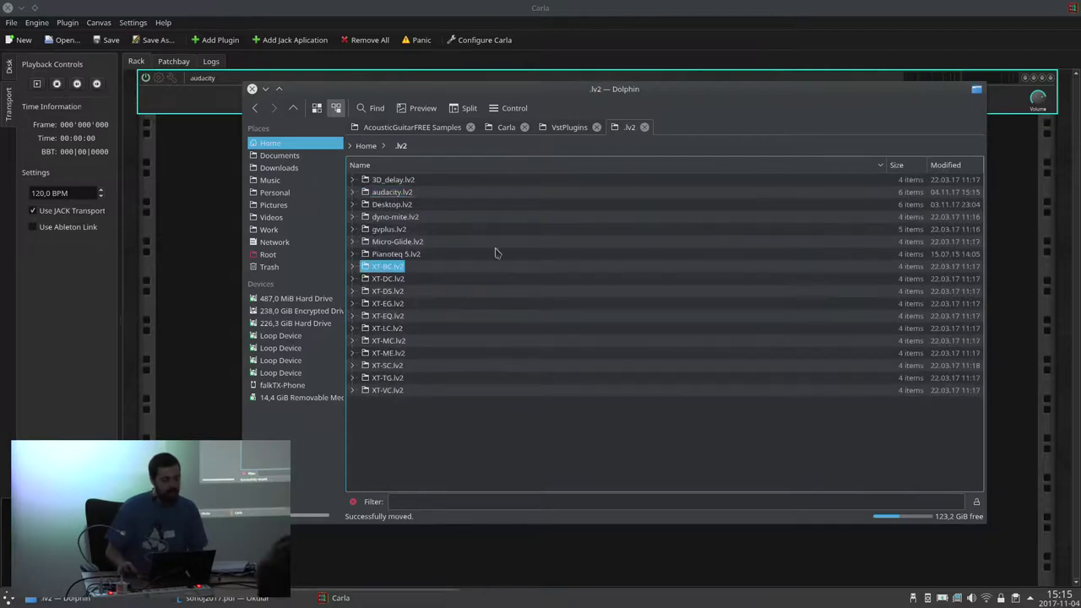
pyautogui.write('a')
pyautogui.press('Return')
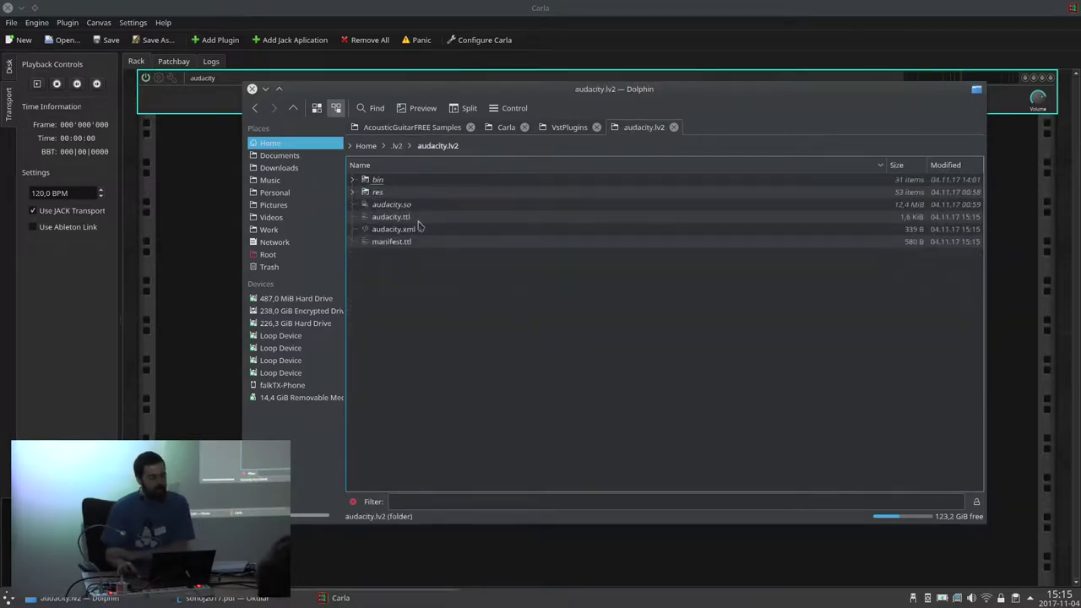
# Step: Open manifest.ttl in Kate, enlarge the text and examine the plugin and external UI declarations
pyautogui.click(404, 245)
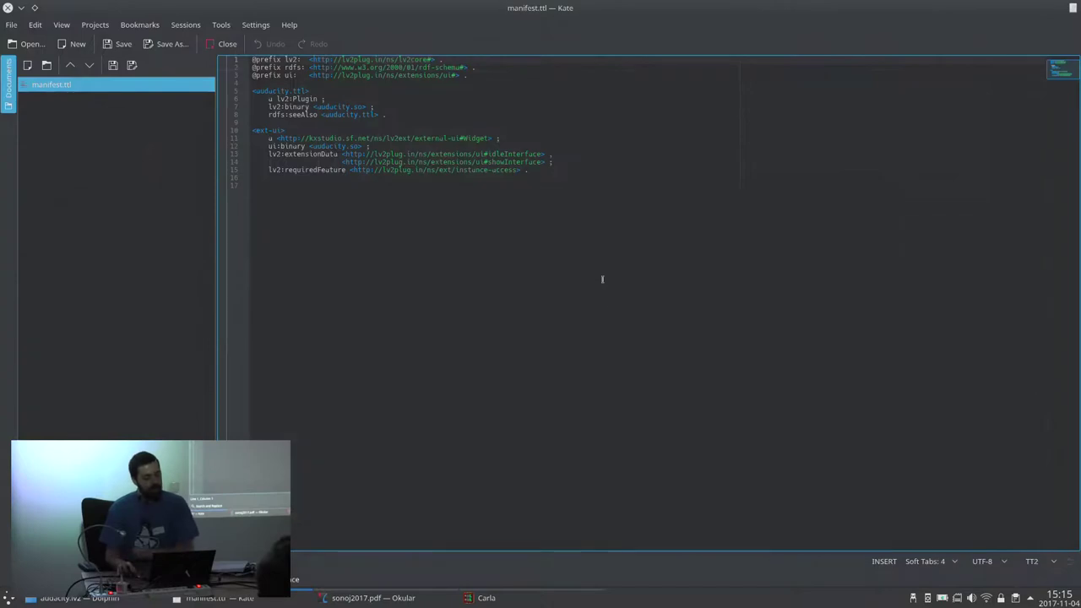
pyautogui.hotkey('ctrl', '+')
pyautogui.hotkey('ctrl', '+')
pyautogui.hotkey('ctrl', '+')
pyautogui.hotkey('ctrl', '+')
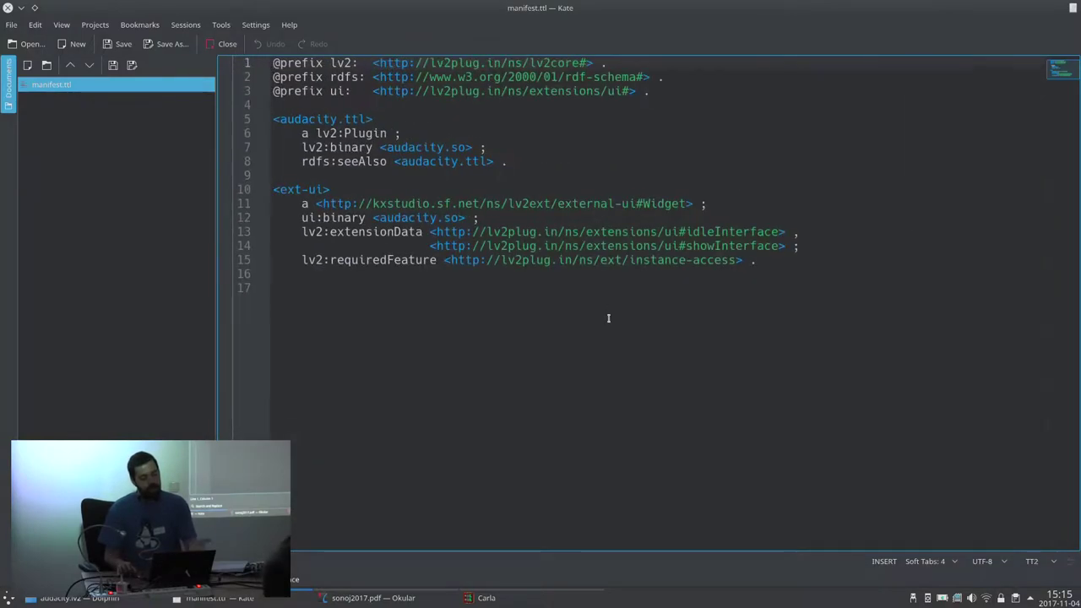
pyautogui.click(358, 161)
pyautogui.moveTo(305, 98); pyautogui.dragTo(413, 287)
pyautogui.click(418, 289)
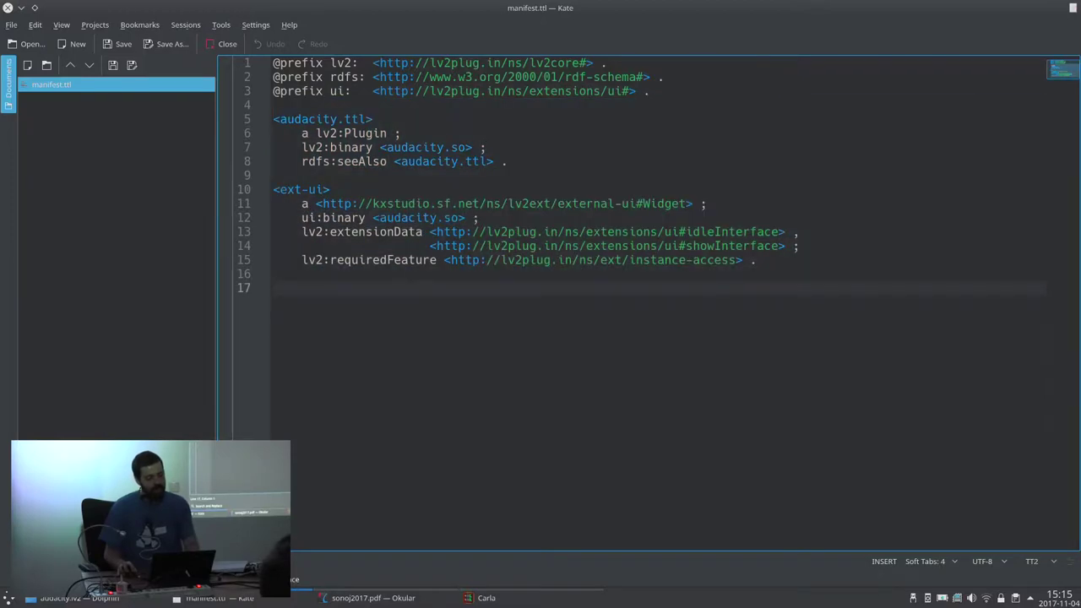
# Step: Open audacity.ttl from the same folder and examine its audio and control port definitions
pyautogui.hotkey('ctrl', 'o')
pyautogui.doubleClick(388, 211)
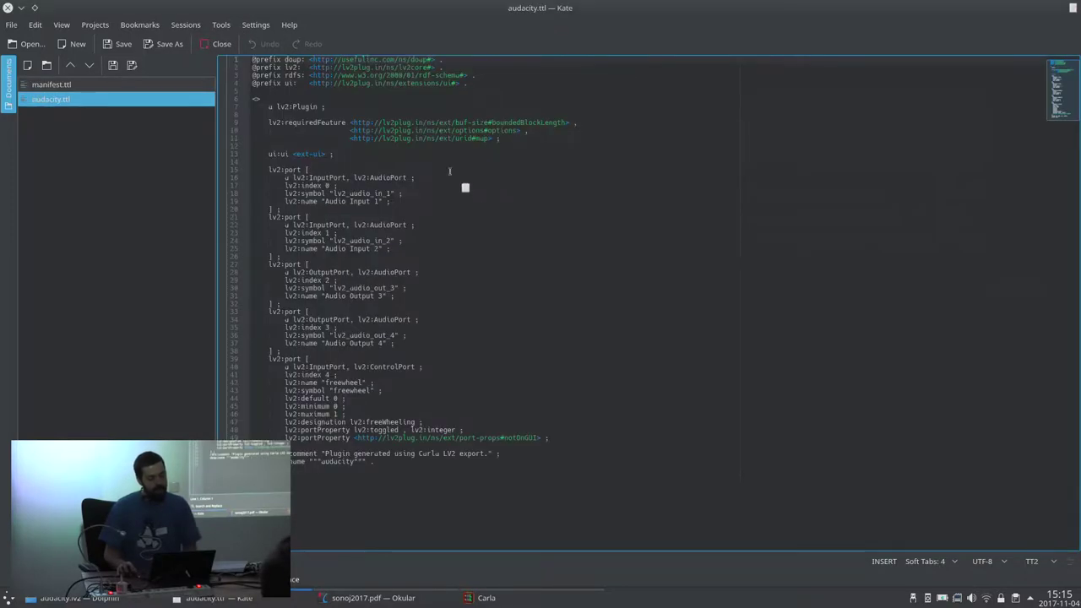
pyautogui.moveTo(393, 165); pyautogui.dragTo(511, 465)
pyautogui.click(451, 512)
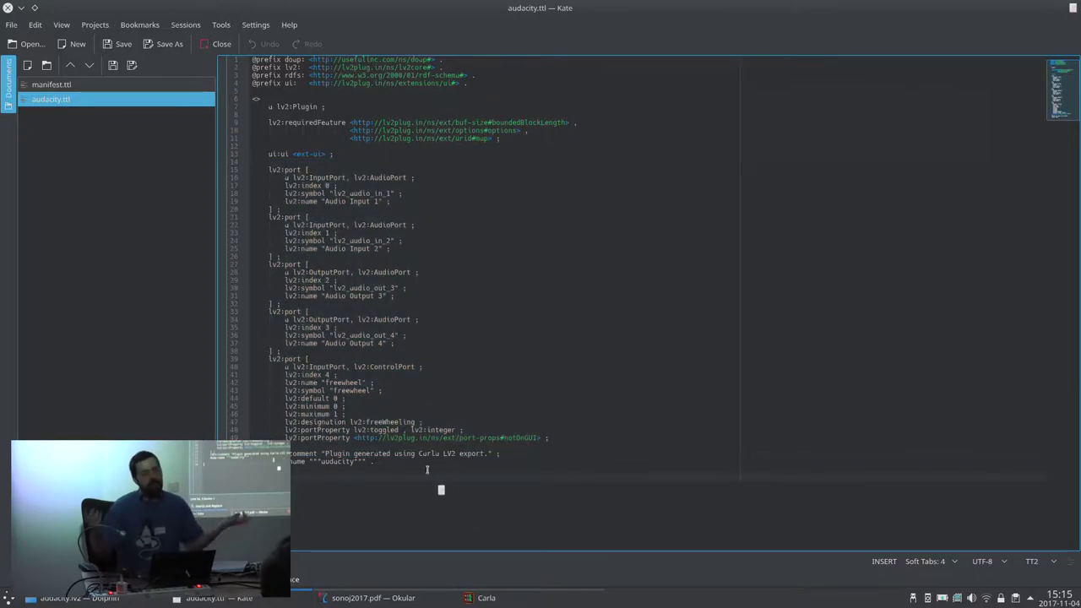
# Step: Switch to Dolphin's terminal, list the installed LV2 plugins with lv2ls, and filter the list with grep for Audac and audac
pyautogui.hotkey('alt', 'Tab')
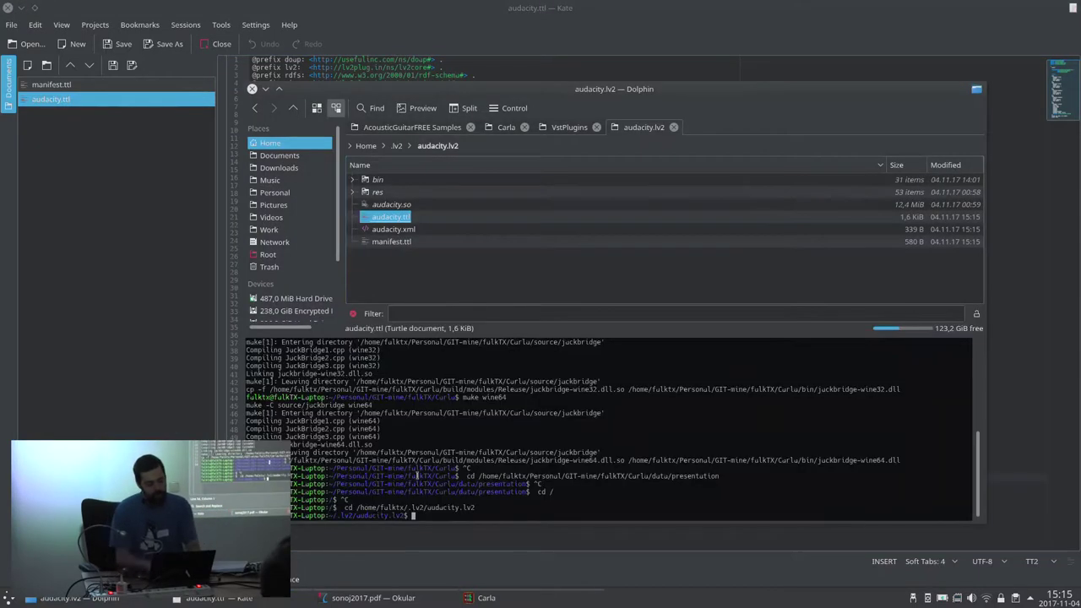
pyautogui.write('lv2ls')
pyautogui.press('Return')
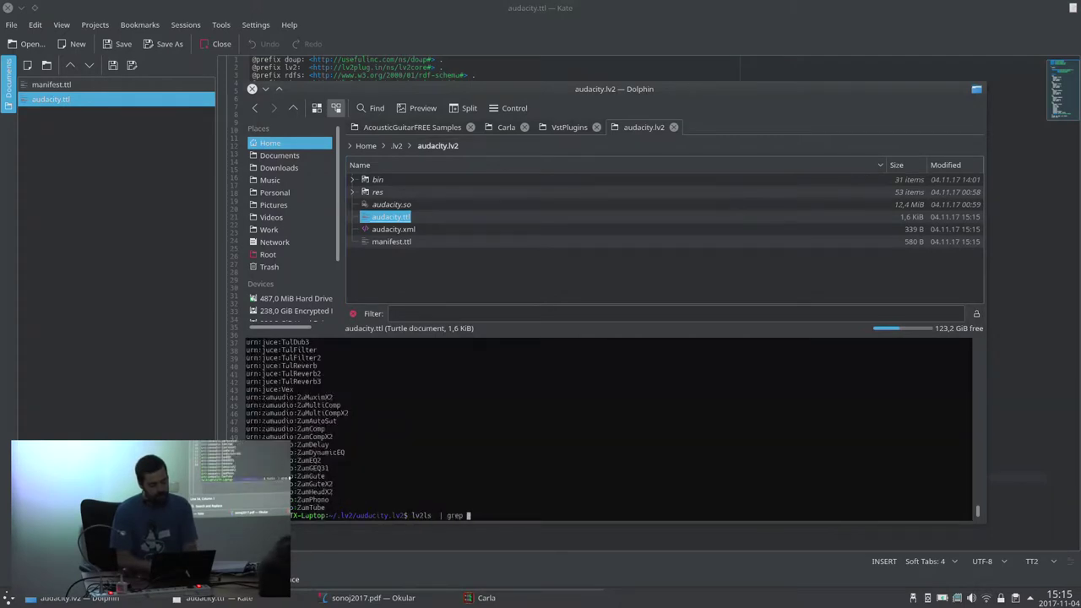
pyautogui.write('c')
pyautogui.press('Return')
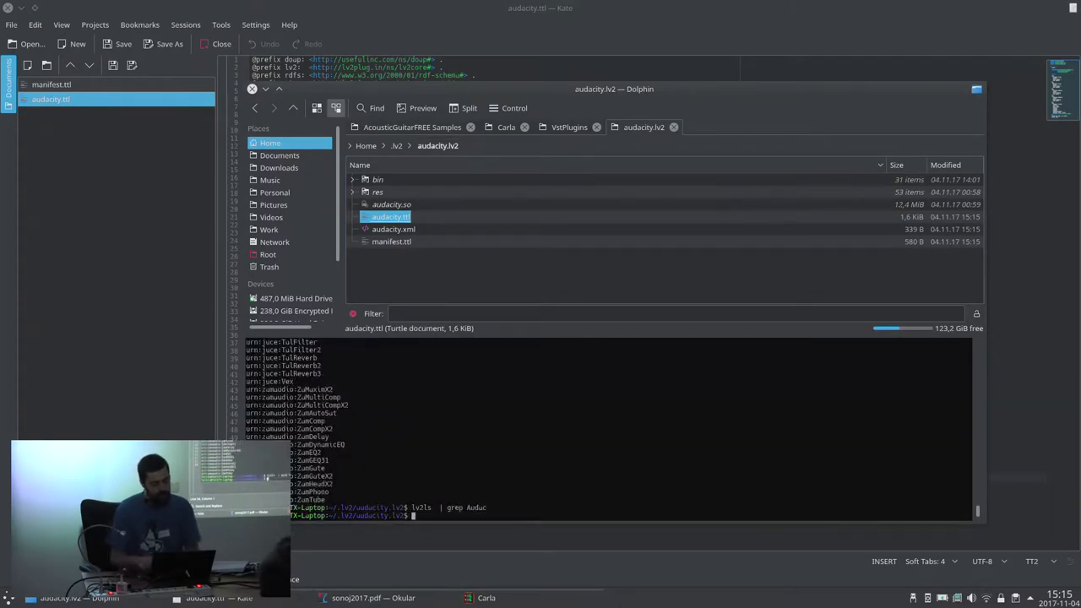
pyautogui.press('Up')
pyautogui.press('BackSpace')
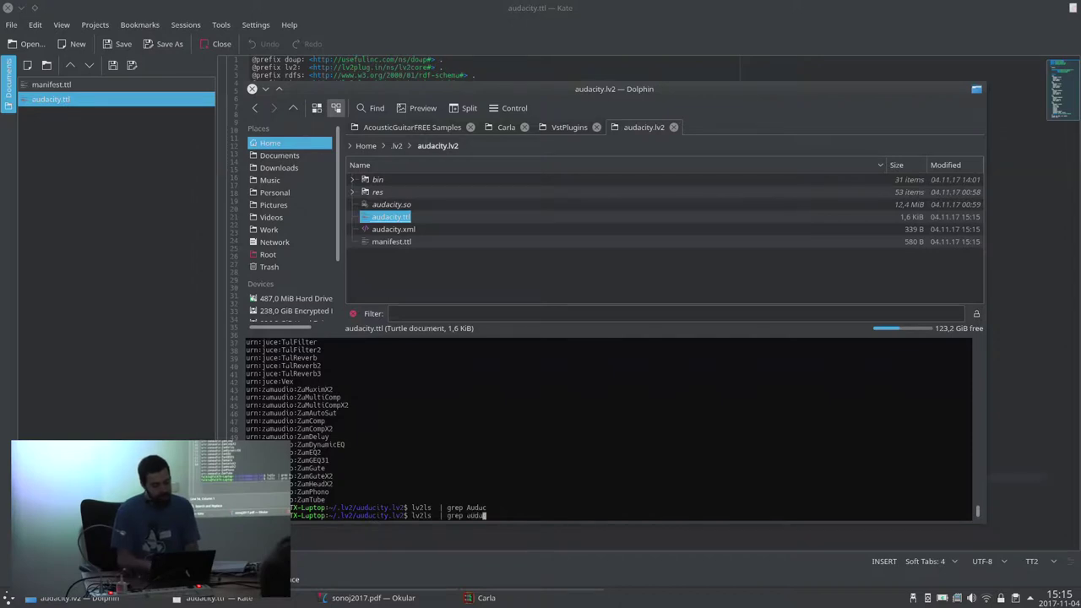
pyautogui.write('c')
pyautogui.press('Return')
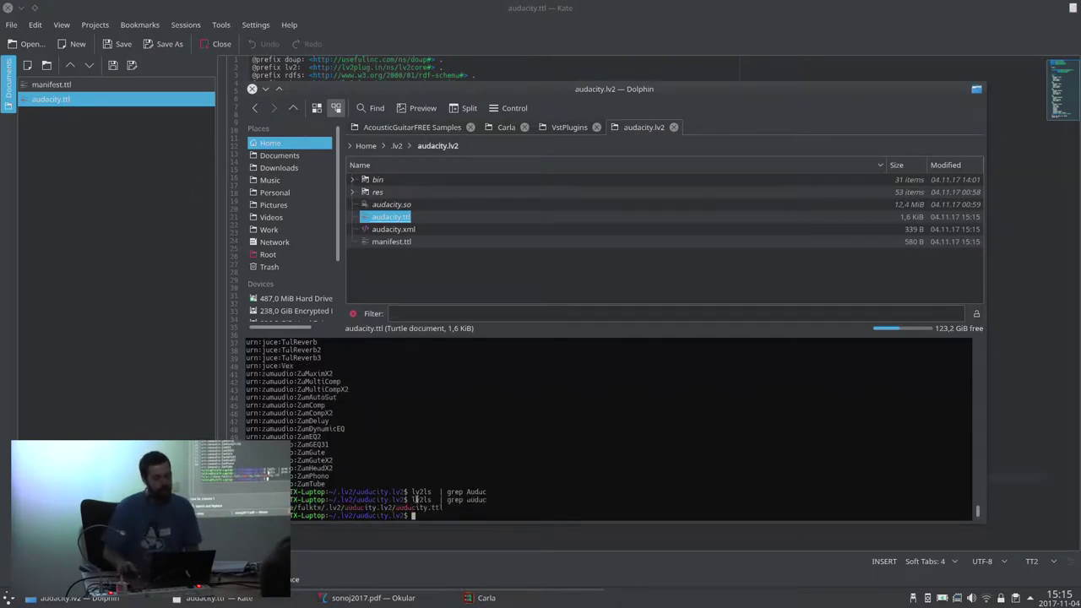
# Step: Copy the audacity.ttl plugin URI from the grep result and run jalv.extui with it in the terminal
pyautogui.doubleClick(414, 507)
pyautogui.moveTo(414, 507); pyautogui.dragTo(611, 516)
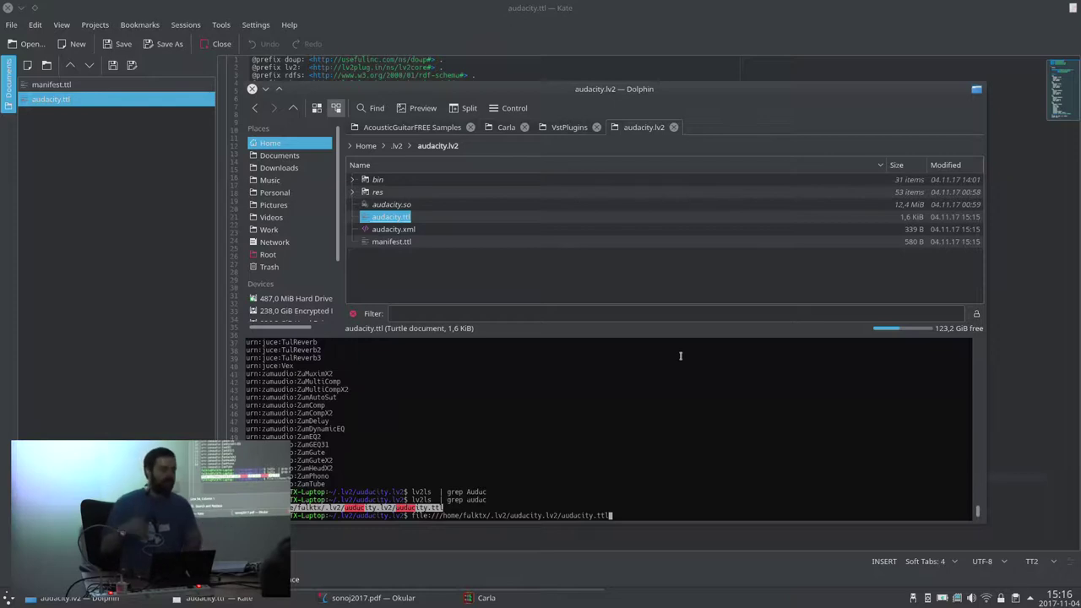
pyautogui.write('jalv.gt')
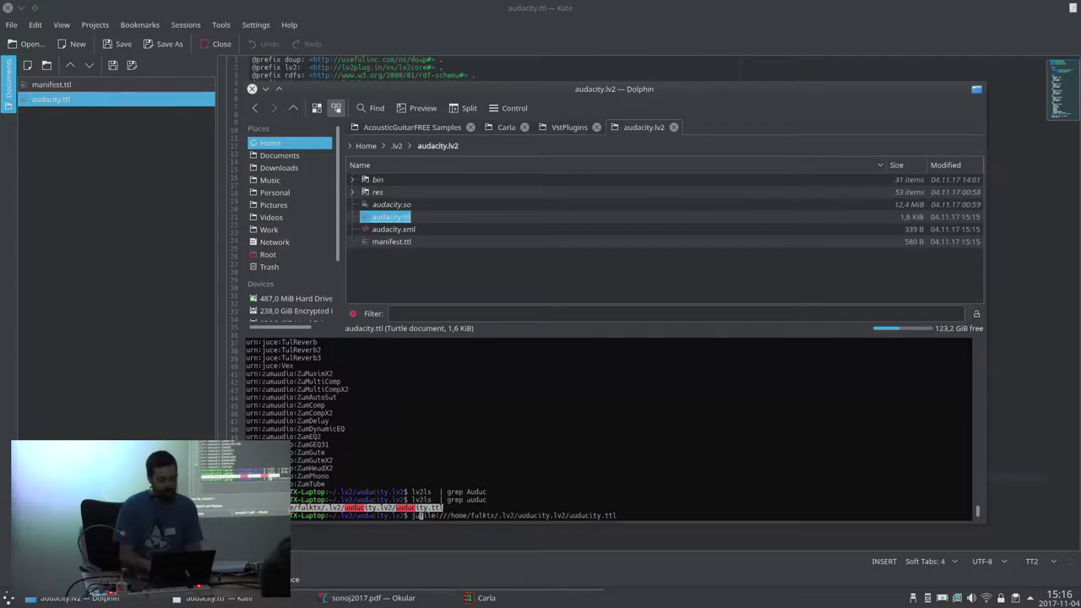
pyautogui.write('k')
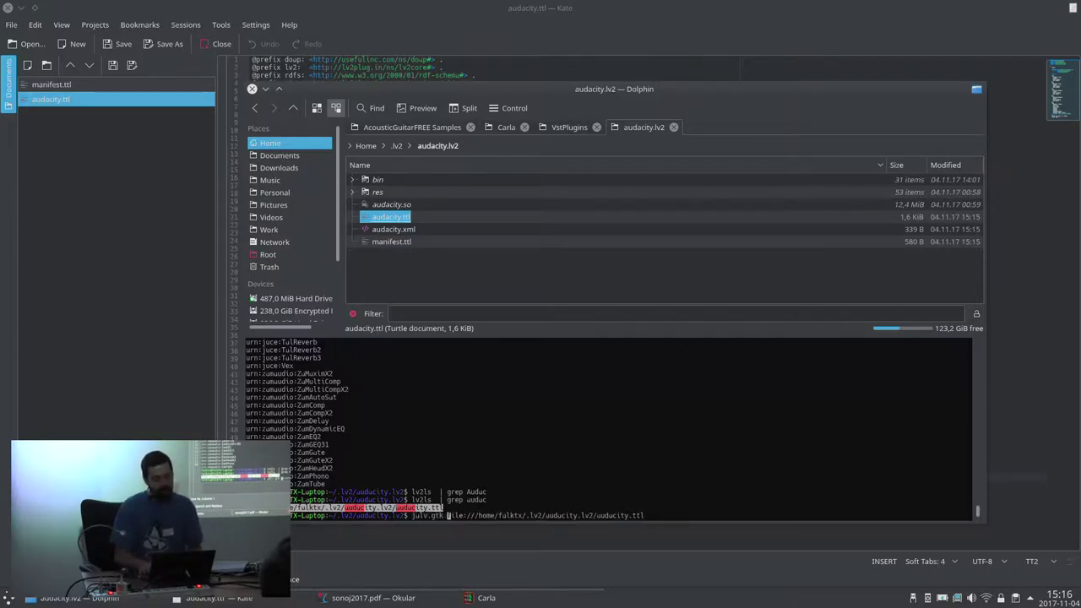
pyautogui.press('BackSpace')
pyautogui.press('BackSpace')
pyautogui.press('BackSpace')
pyautogui.press('BackSpace')
pyautogui.write('extui')
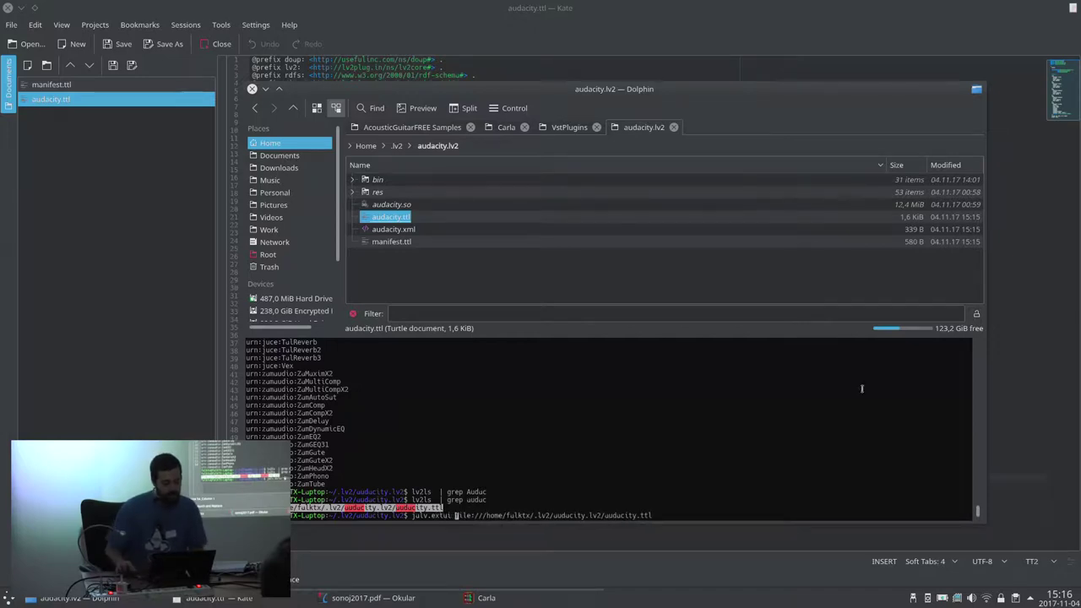
pyautogui.press('Return')
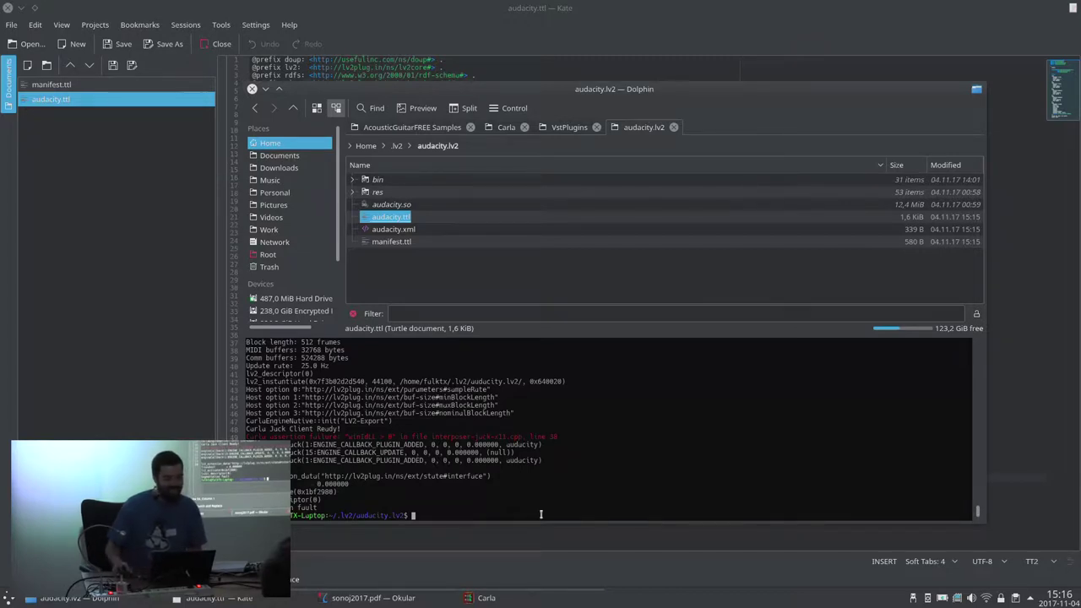
# Step: Switch to Carla and remove all plugins from the rack
pyautogui.hotkey('alt', 'Tab')
pyautogui.click(359, 40)
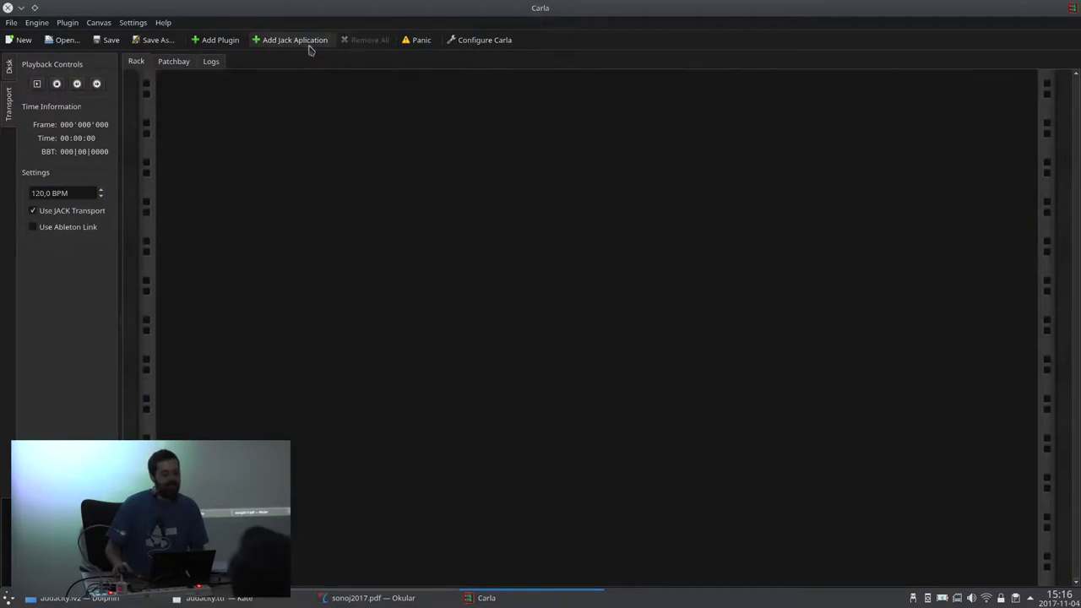
pyautogui.click(310, 47)
pyautogui.press('Escape')
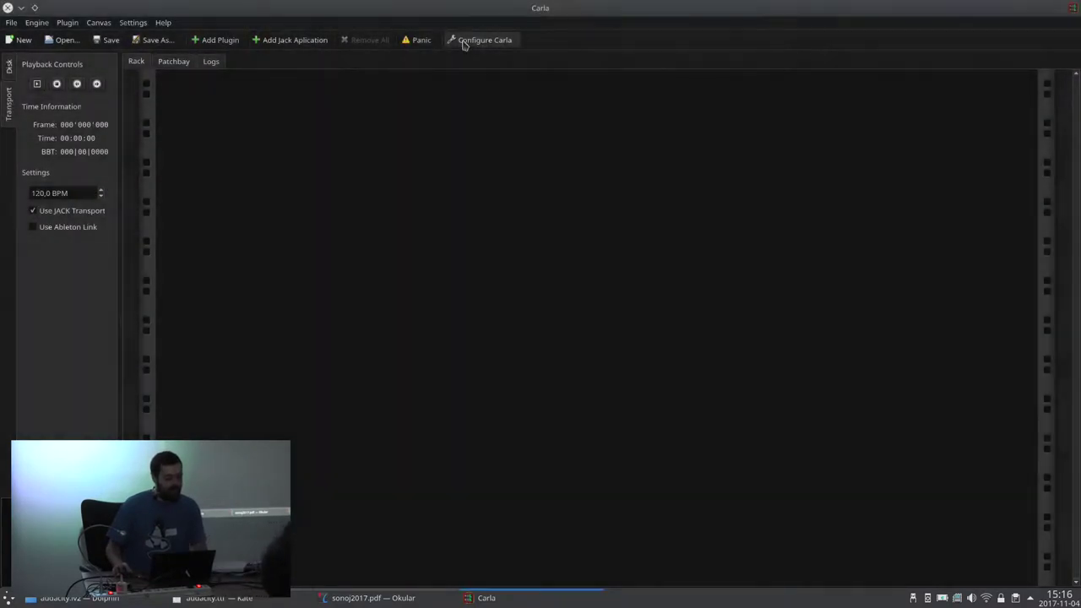
# Step: Restrict the plugin formats to LADSPA only, search for tap, and add TAP Chorus/Flanger to the rack
pyautogui.click(234, 43)
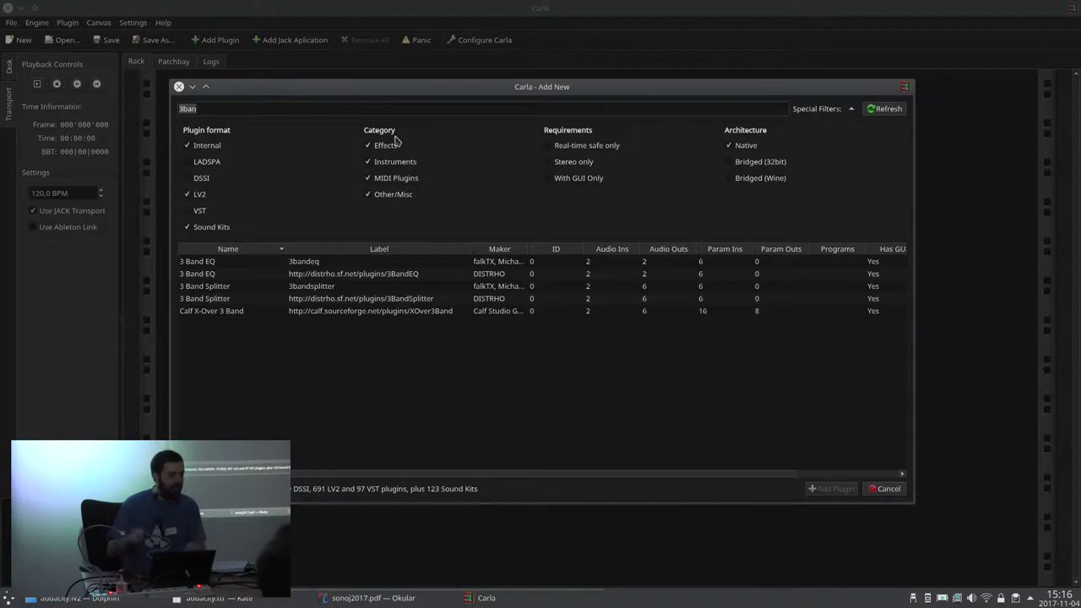
pyautogui.click(187, 161)
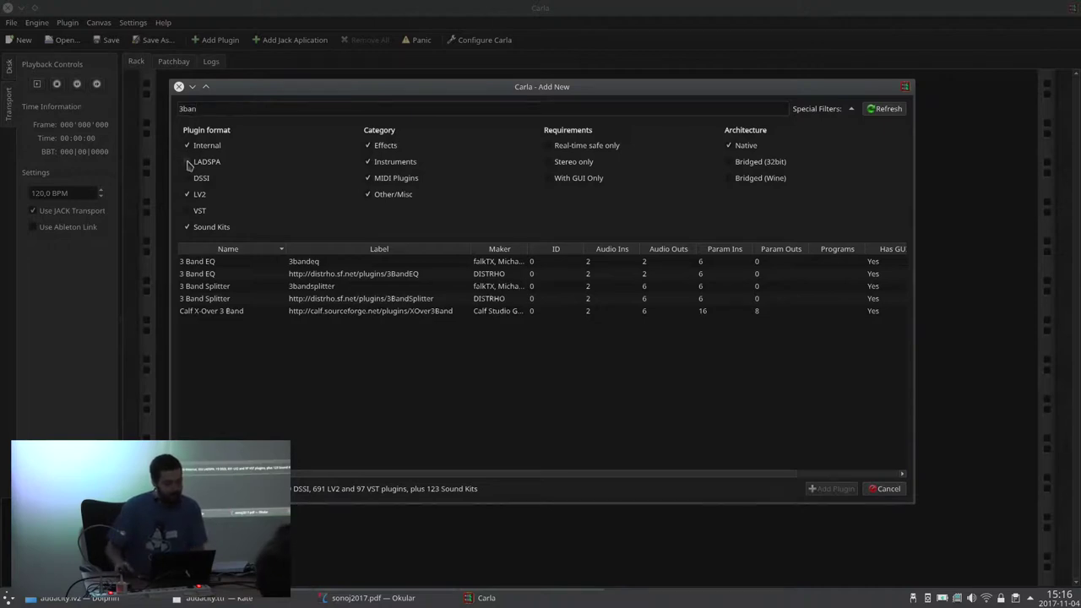
pyautogui.click(195, 145)
pyautogui.click(194, 195)
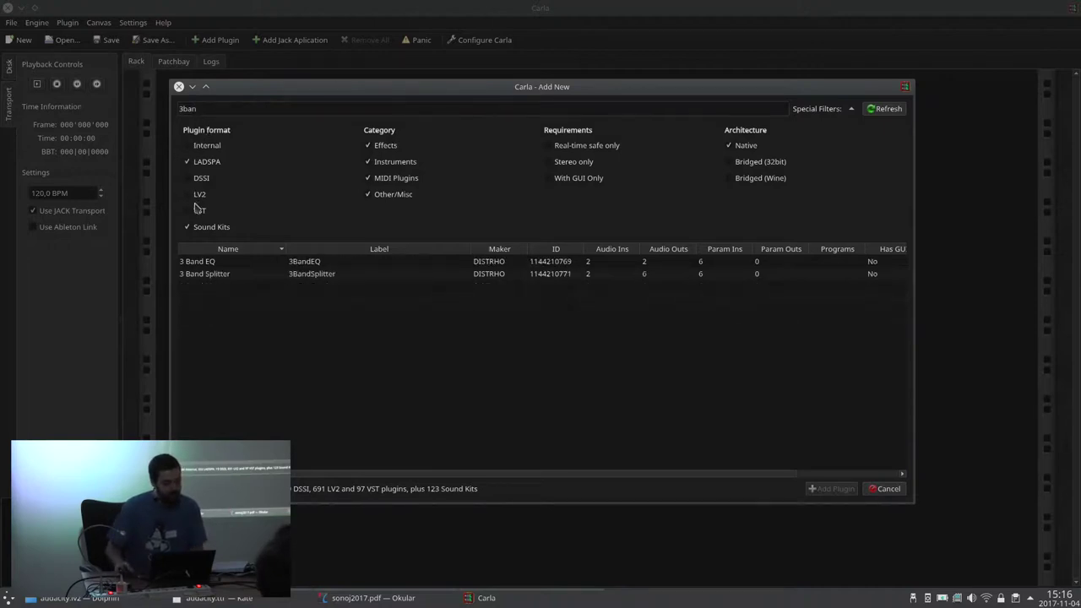
pyautogui.doubleClick(217, 104)
pyautogui.write('tap')
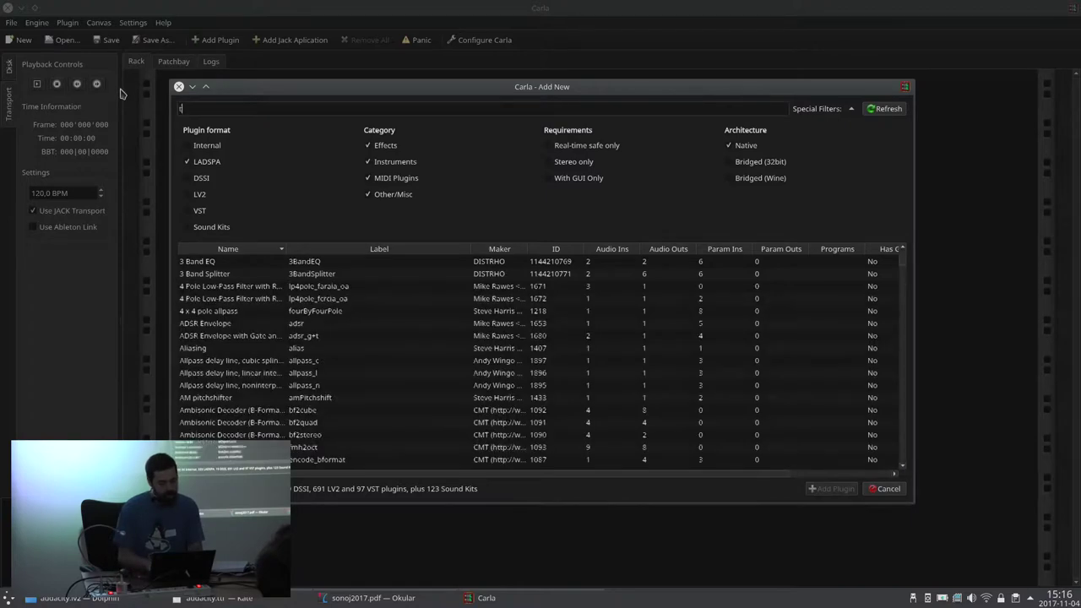
pyautogui.doubleClick(237, 275)
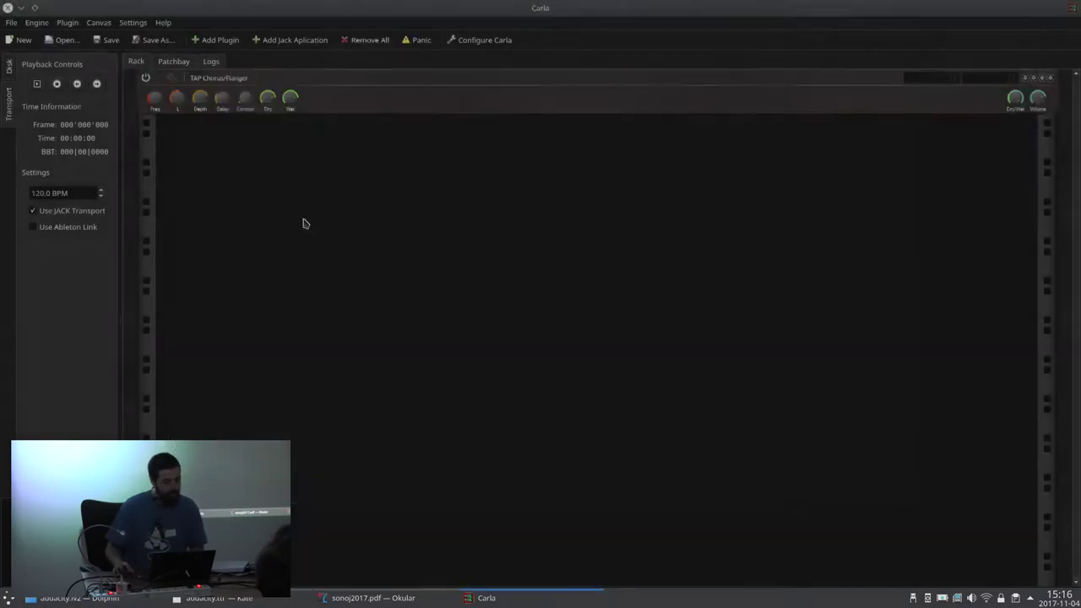
# Step: Export the TAP Chorus/Flanger plugin as LV2 with the path Videos/aahahha.lv2 in the home folder
pyautogui.rightClick(400, 99)
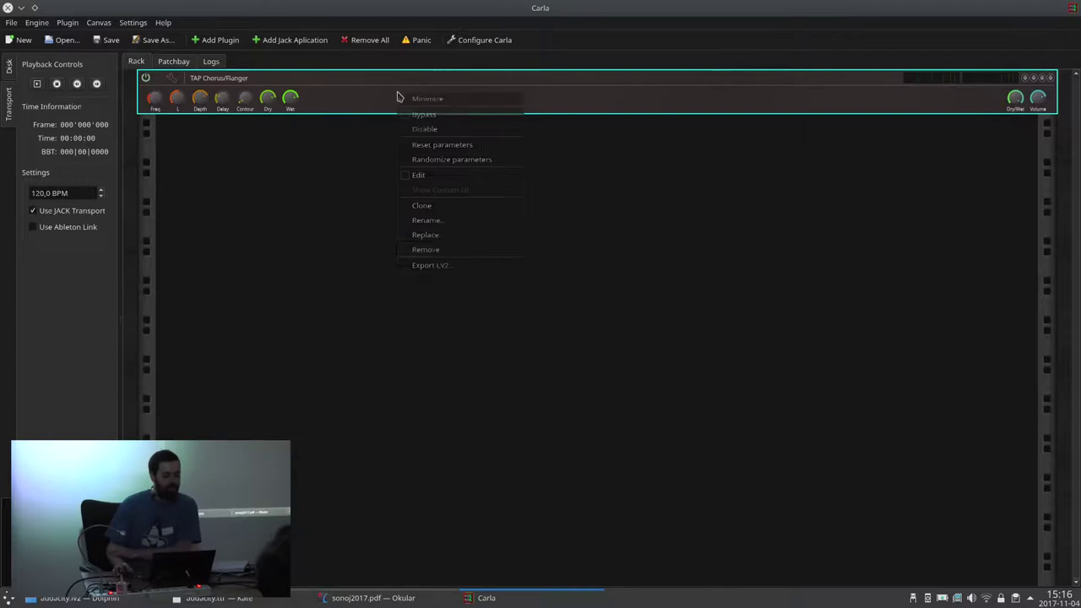
pyautogui.click(445, 265)
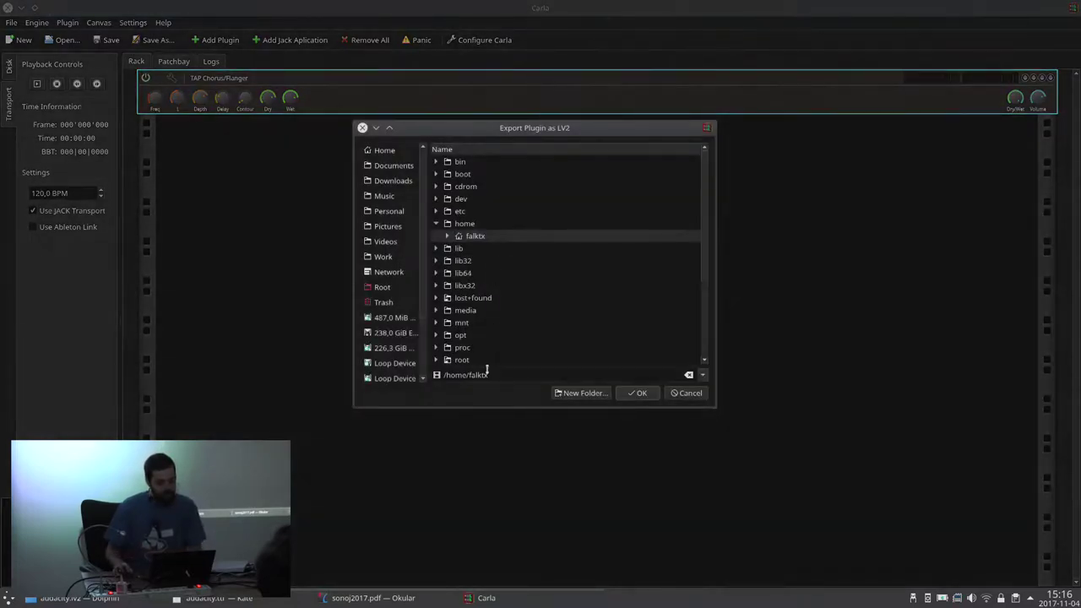
pyautogui.write('/Videos/a')
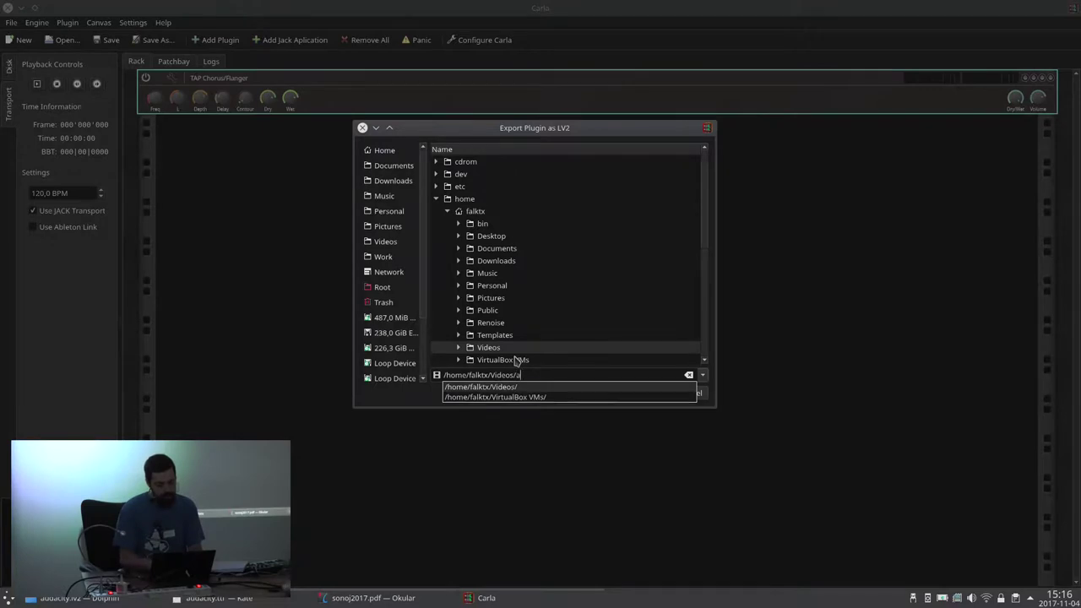
pyautogui.write('ahahha.lv2')
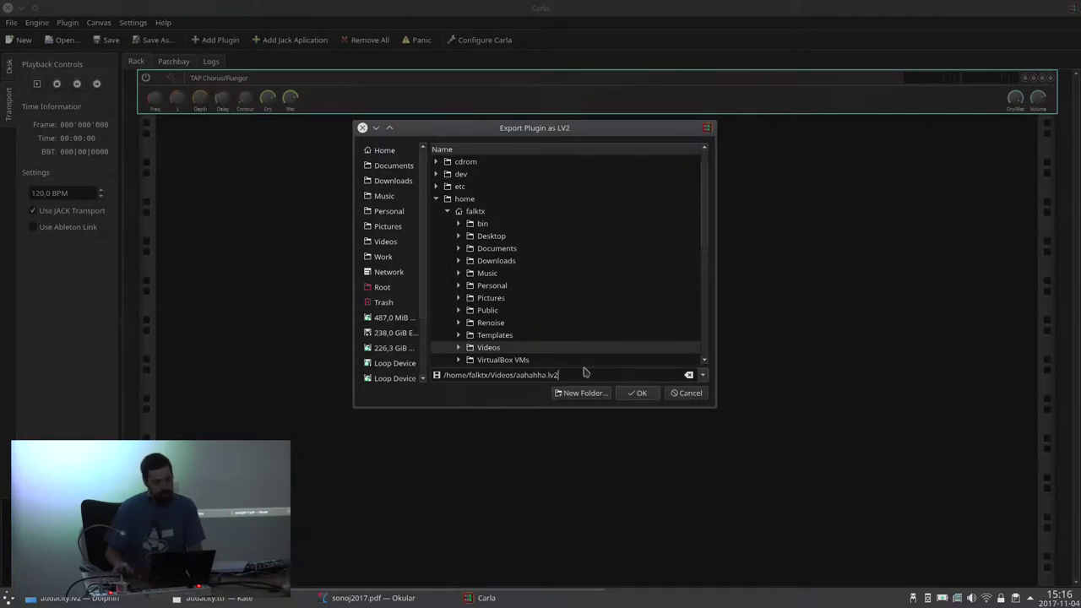
pyautogui.click(624, 395)
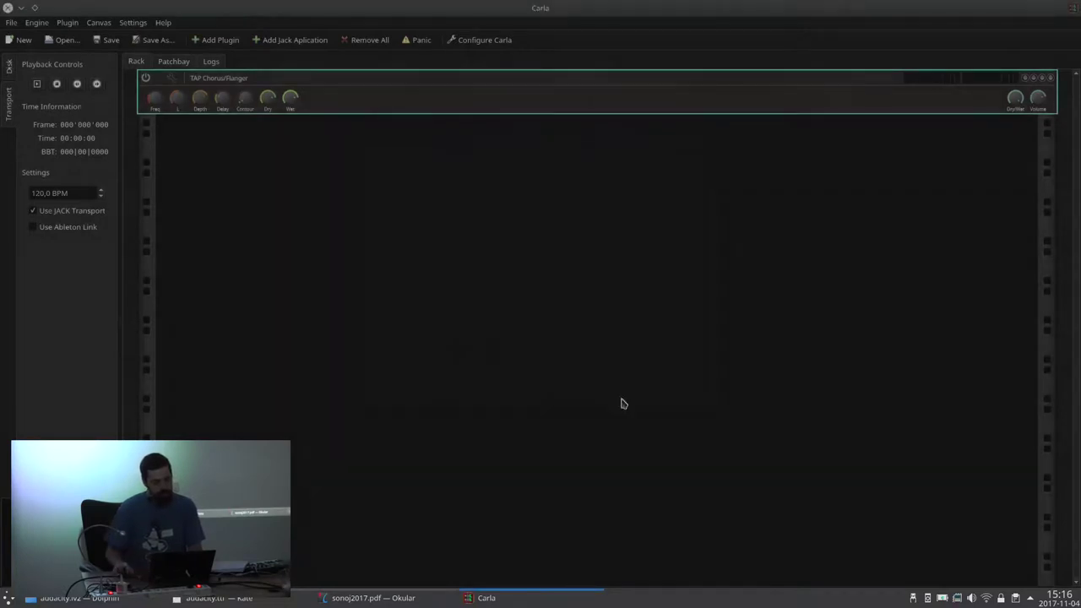
# Step: Switch to Dolphin, hide its terminal, and rename the exported Videos.lv2 folder in the home folder as tap.lv2
pyautogui.click(75, 598)
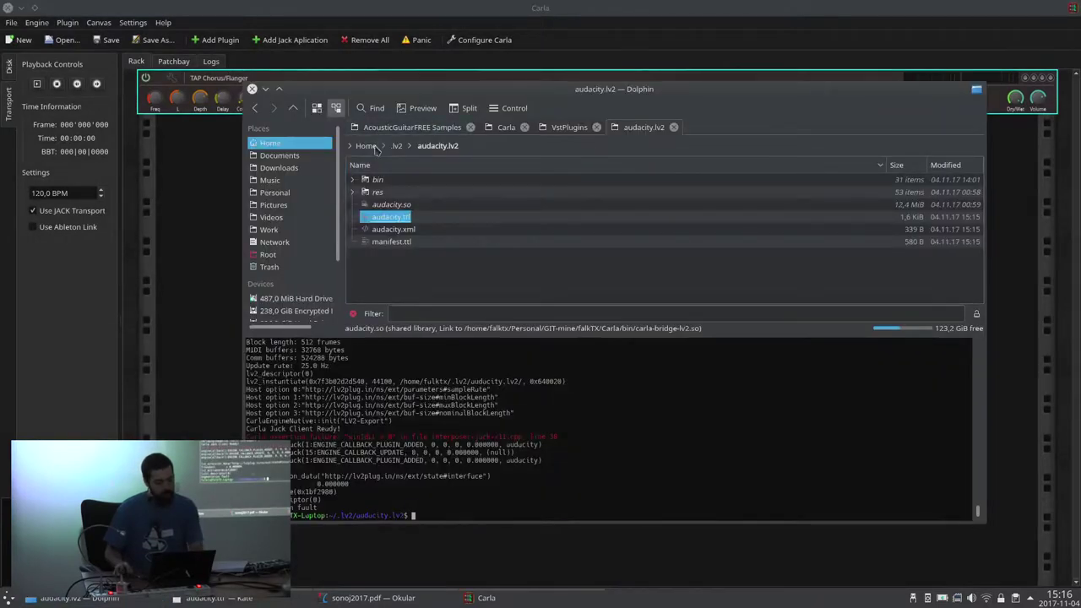
pyautogui.press('F4')
pyautogui.scroll(-15, 642, 349)
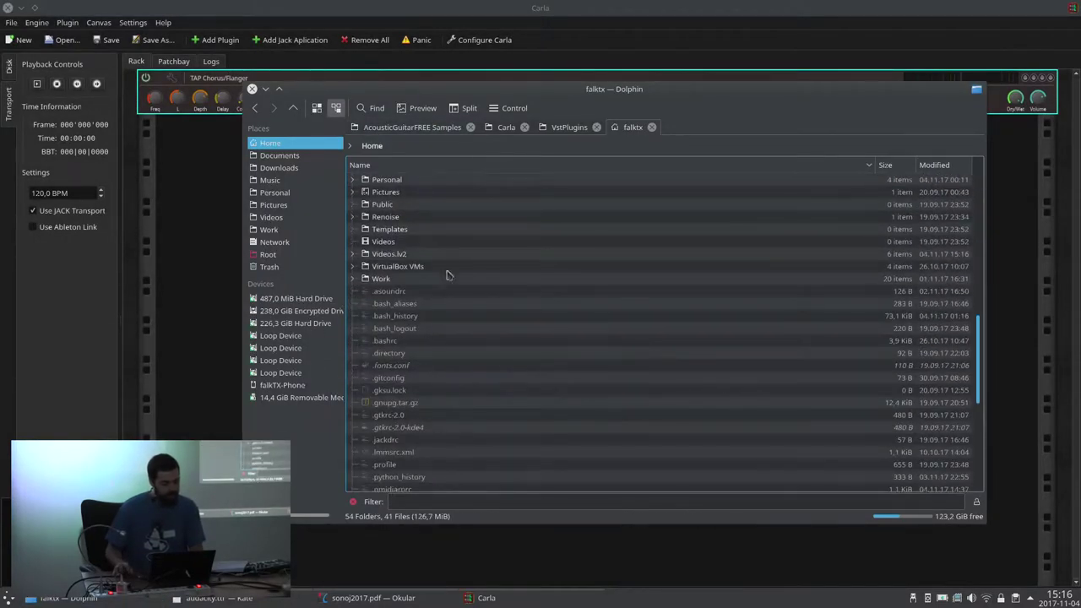
pyautogui.press('F2')
pyautogui.write('tap.lv')
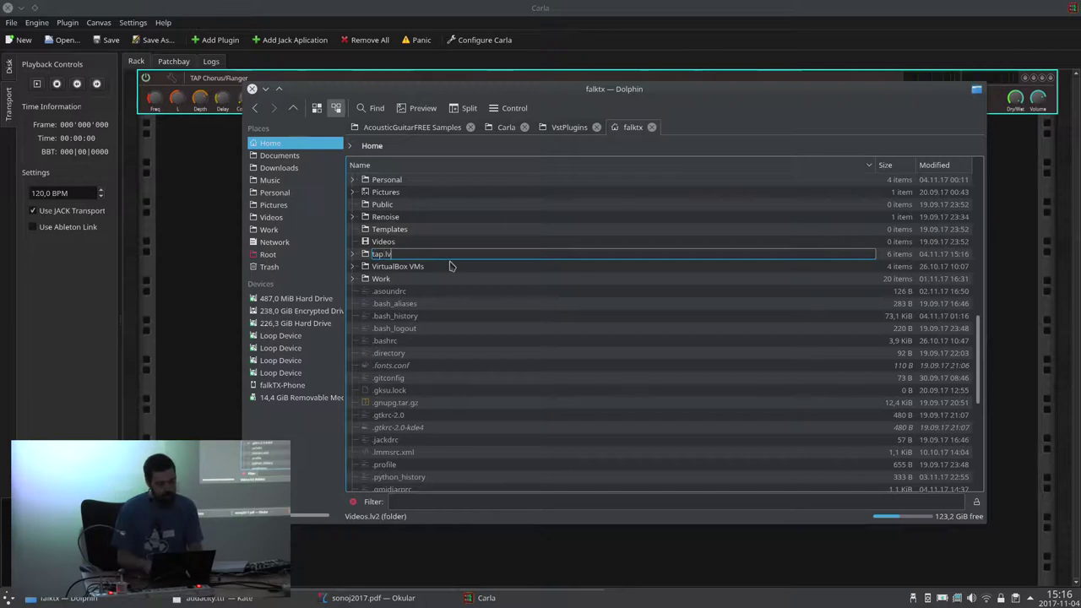
pyautogui.press('Return')
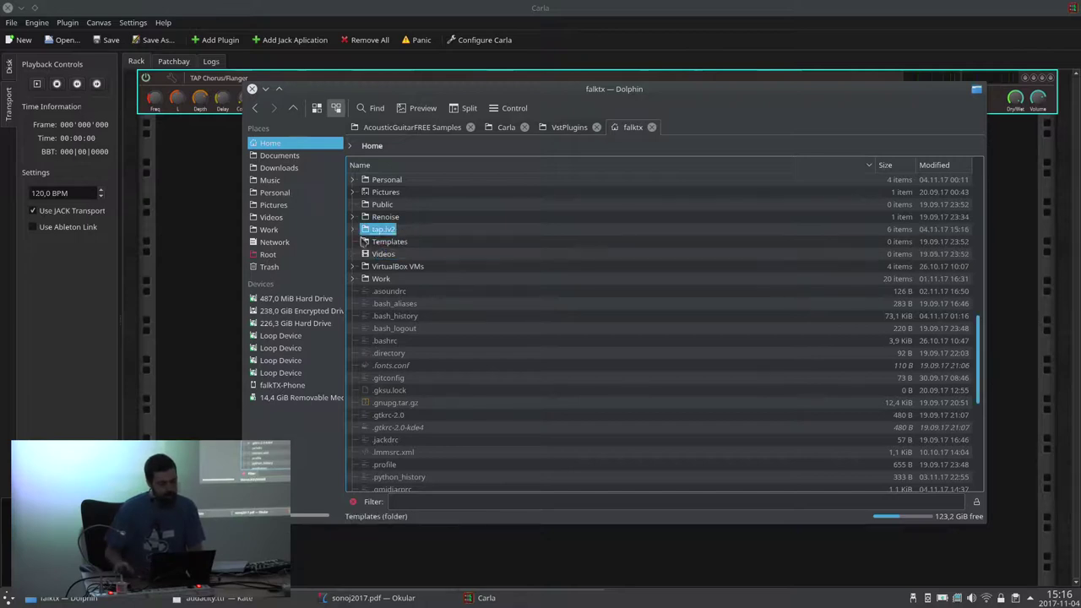
# Step: Move the tap.lv2 folder into the hidden .lv2 folder
pyautogui.write('.lv2')
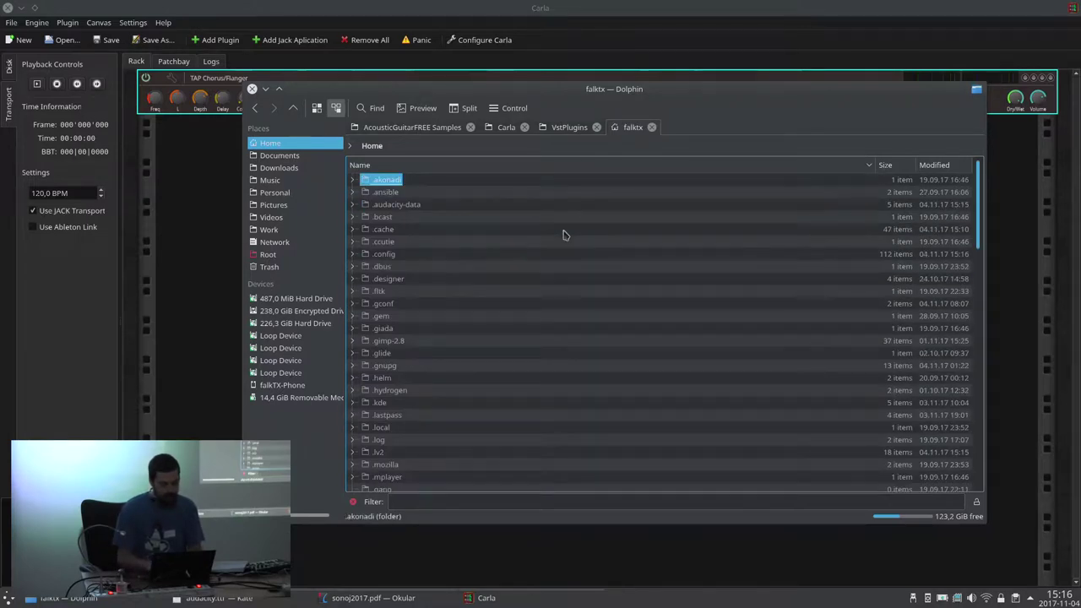
pyautogui.press('Return')
pyautogui.hotkey('ctrl', 'v')
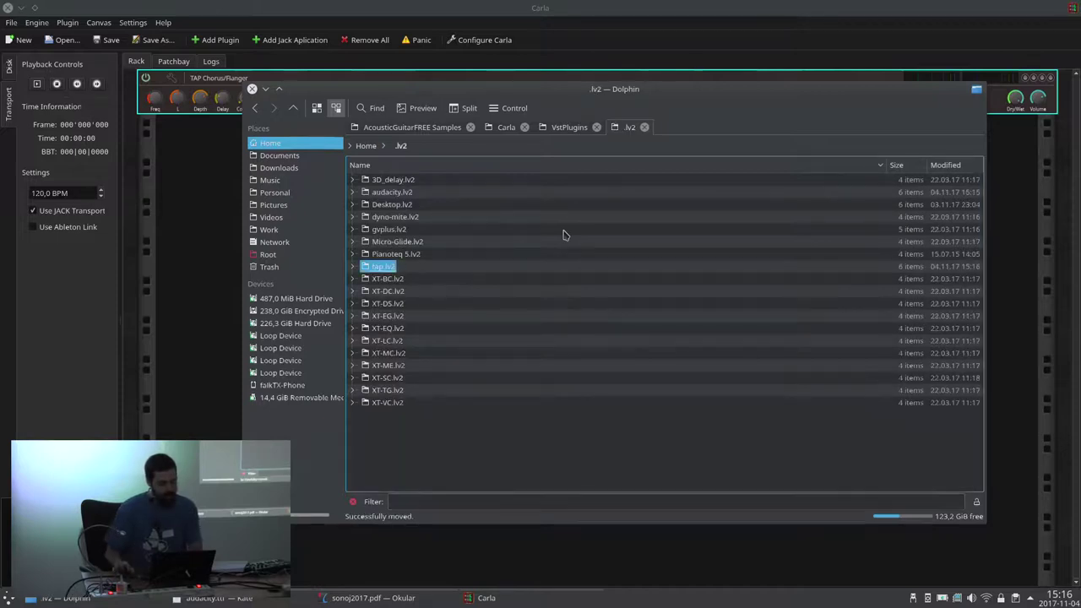
# Step: Reopen the terminal and list the installed LV2 plugins with lv2ls, filtering with grep for tap, cho and file
pyautogui.press('F4')
pyautogui.write('lv2ls | grep audac')
pyautogui.write('ap')
pyautogui.press('Return')
pyautogui.press('Up')
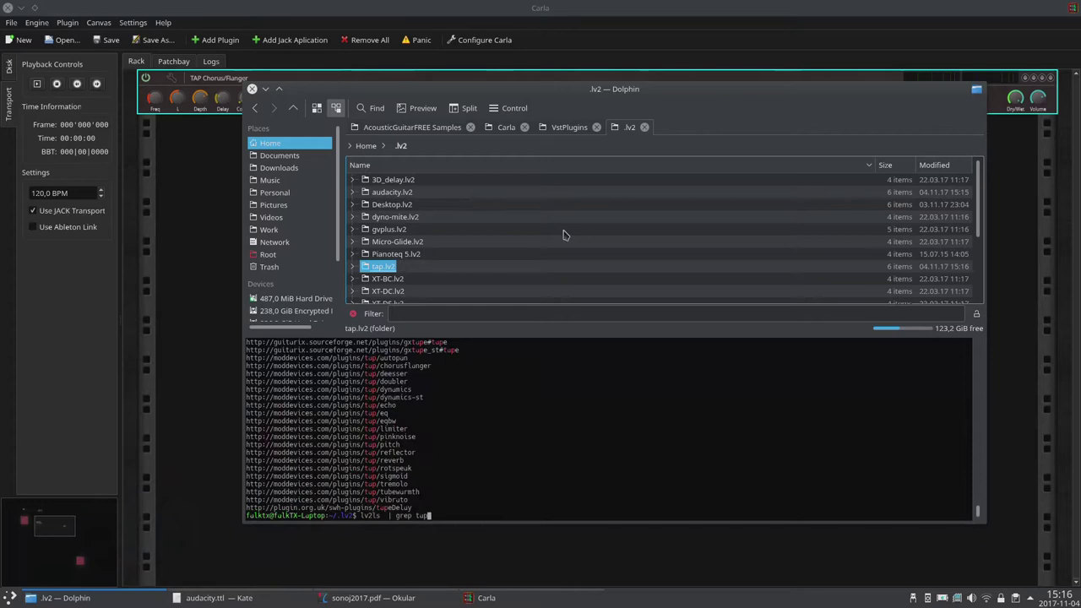
pyautogui.write('cho')
pyautogui.press('Return')
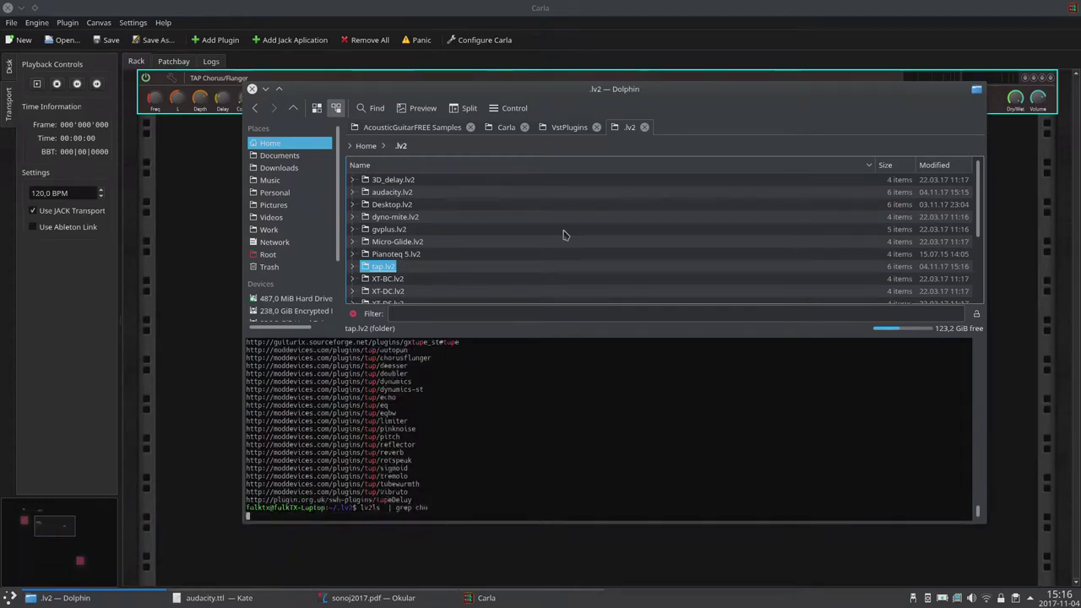
pyautogui.press('Up')
pyautogui.press('BackSpace')
pyautogui.write('file')
pyautogui.press('Return')
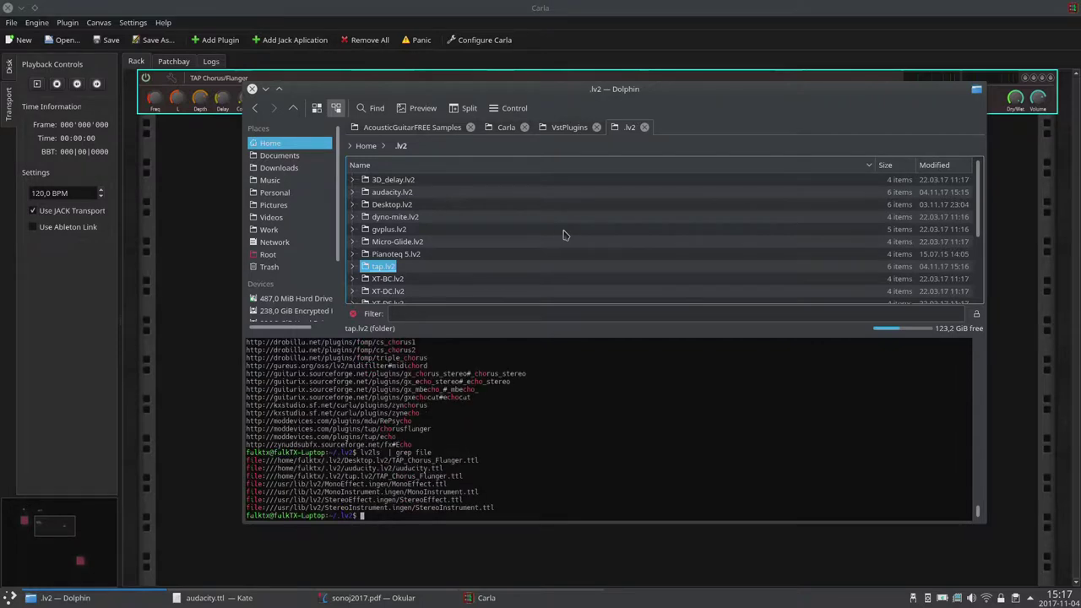
# Step: Run jalv.gtk with the tap.lv2/TAP_Chorus_Flanger.ttl URI from the list and move the plugin window over the file manager
pyautogui.tripleClick(394, 475)
pyautogui.middleClick(434, 468)
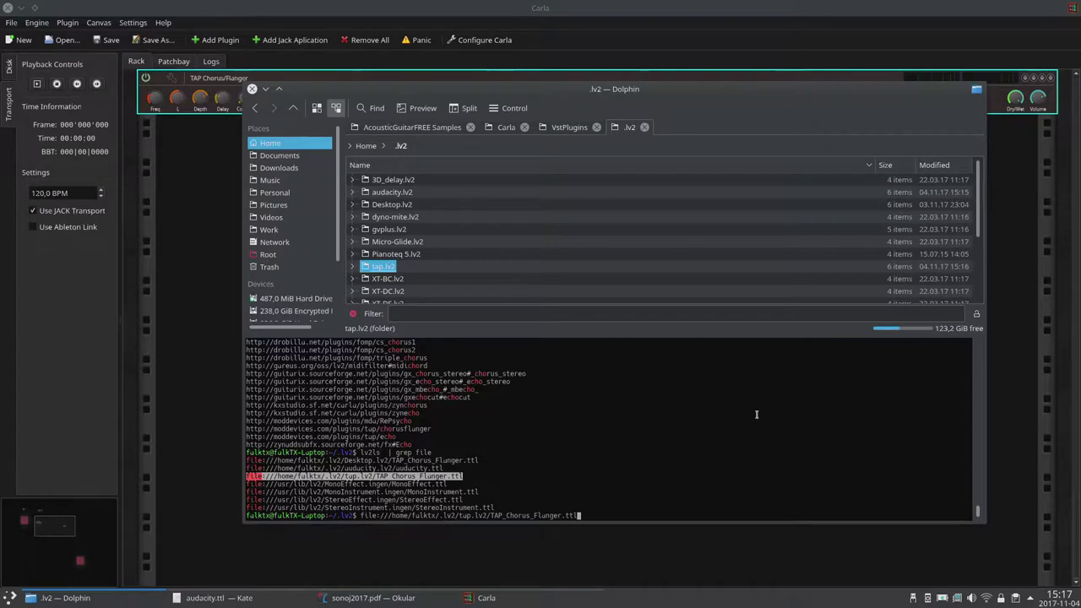
pyautogui.write('jalv.')
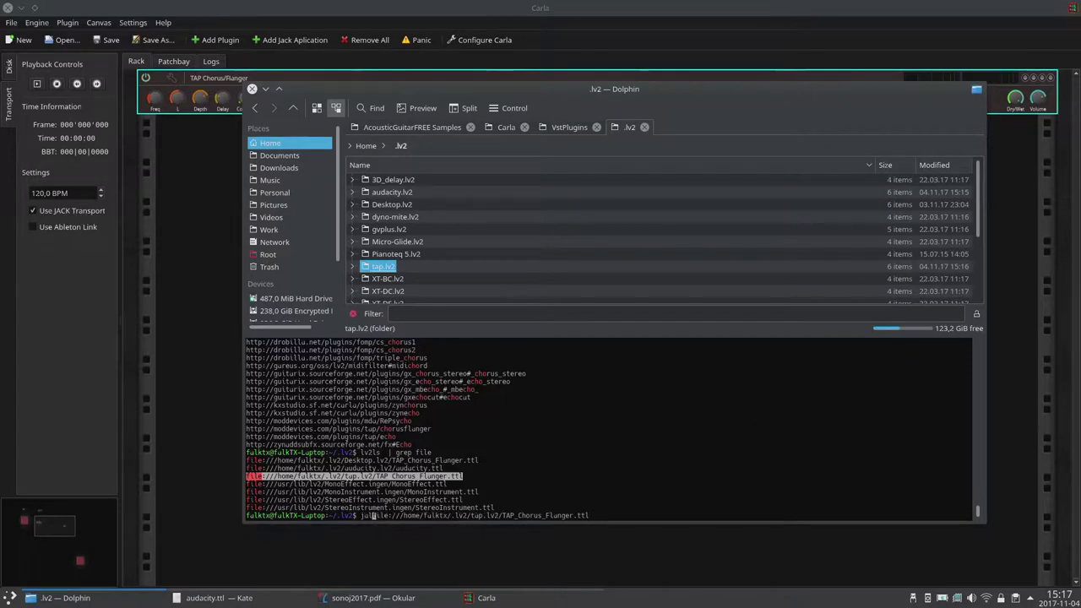
pyautogui.write('qt')
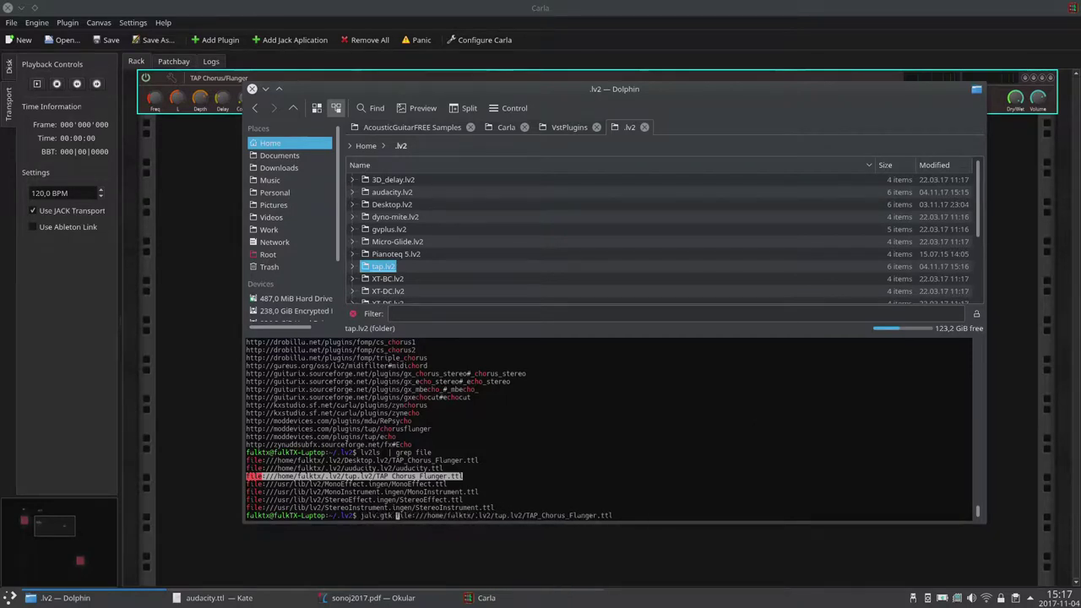
pyautogui.press('Return')
pyautogui.moveTo(125, 6); pyautogui.dragTo(274, 279)
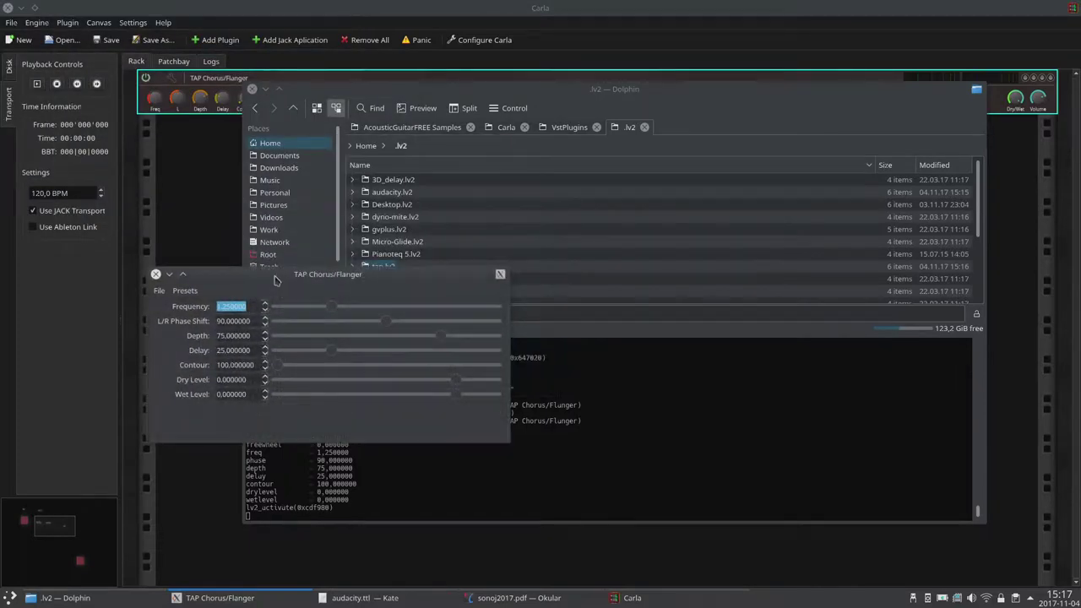
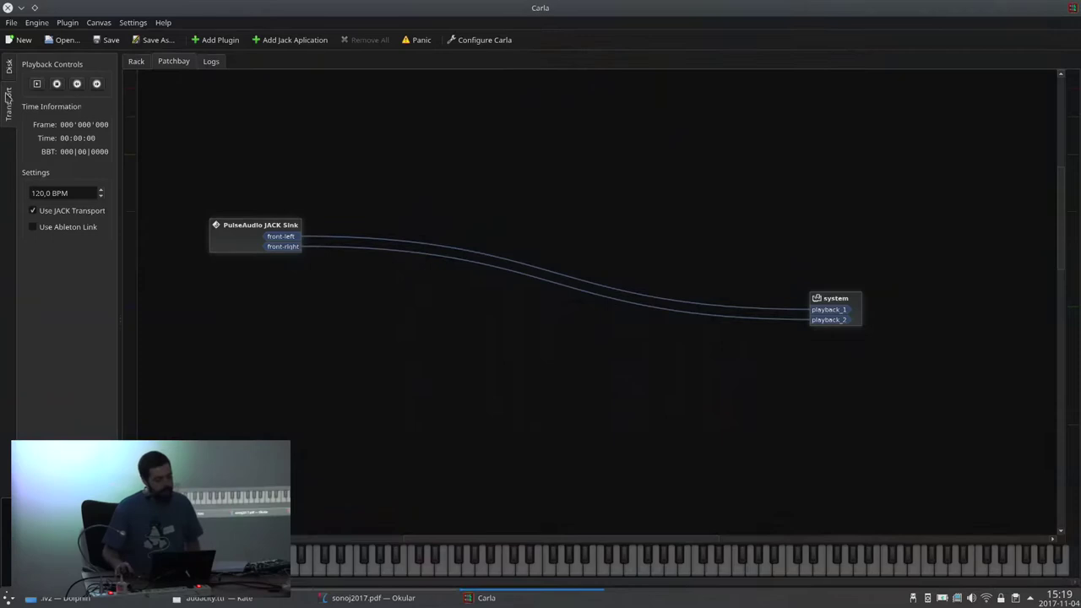
# Step: Load the 1.carxp project from the home folder in Carla and remove all of its plugins
pyautogui.click(8, 73)
pyautogui.doubleClick(58, 222)
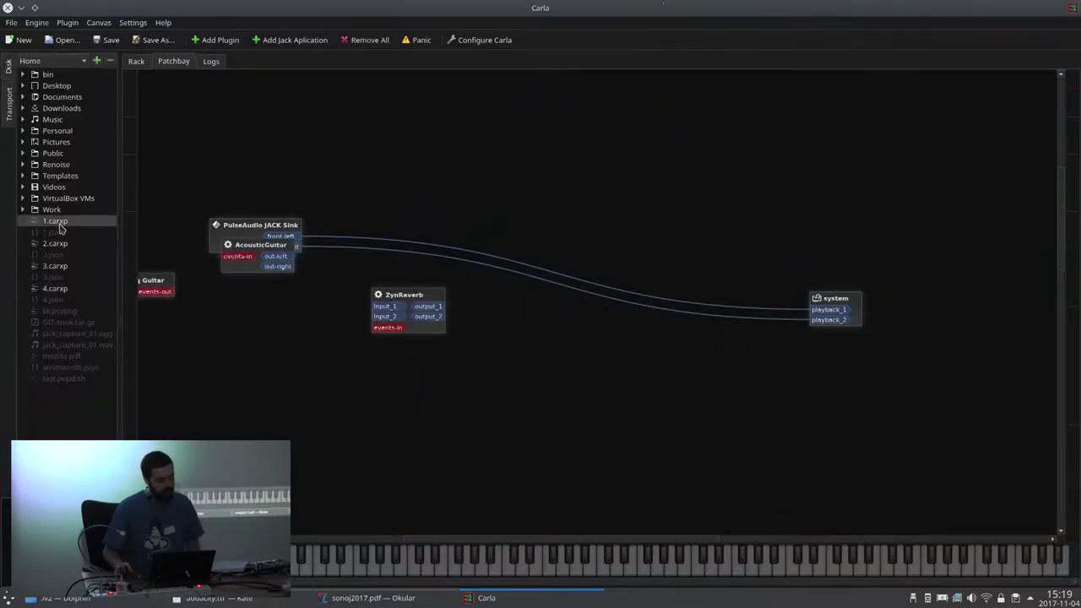
pyautogui.click(365, 40)
# Step: Load the 2.carxp project from the home folder, show its plugins in the rack, and set the system volume to 80%
pyautogui.doubleClick(56, 244)
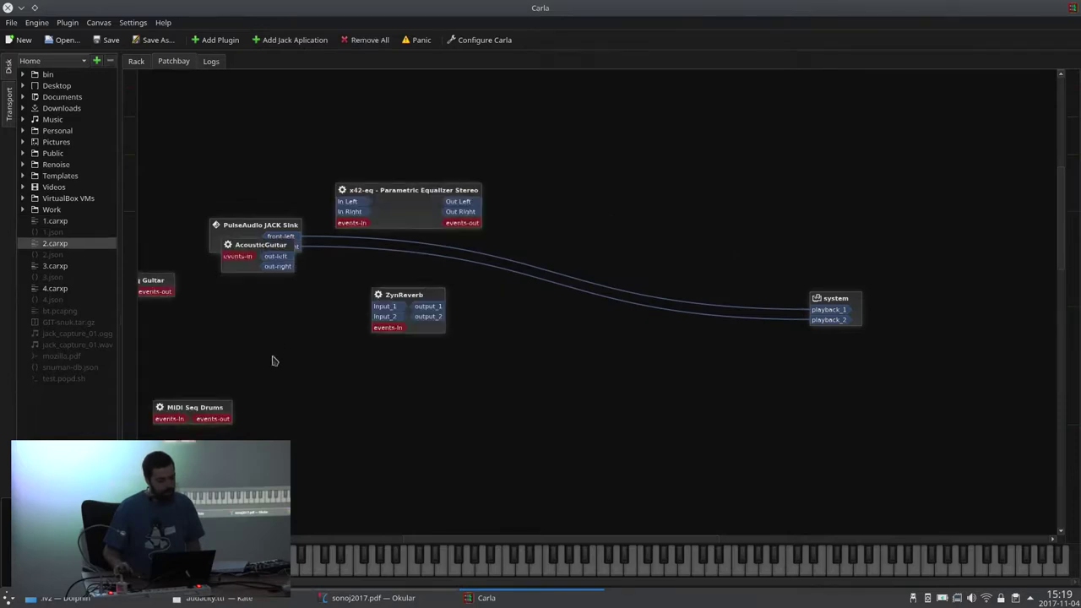
pyautogui.click(136, 61)
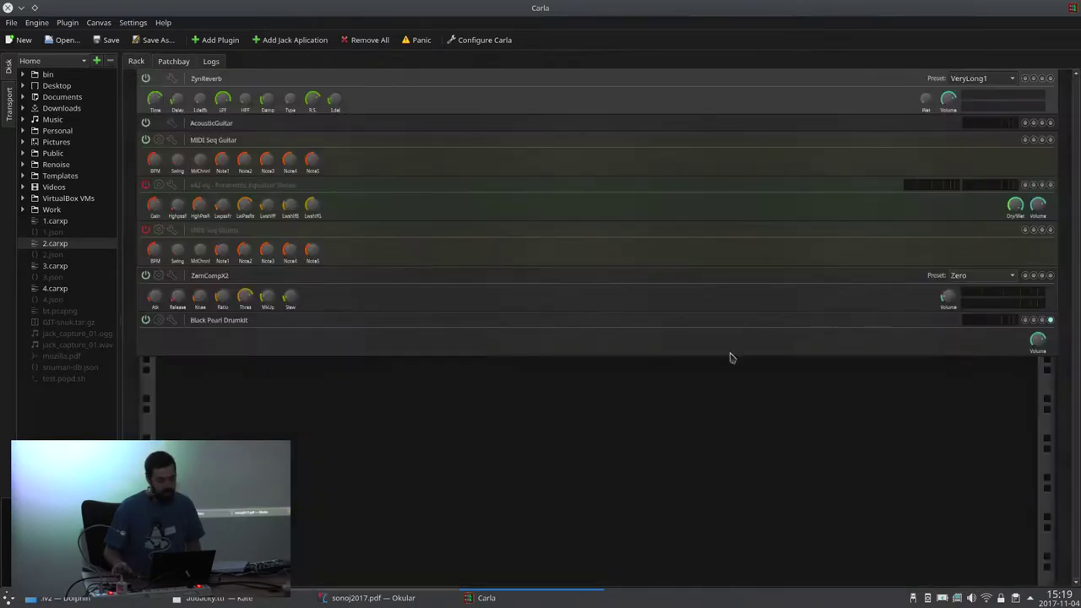
pyautogui.scroll(1, 969, 600)
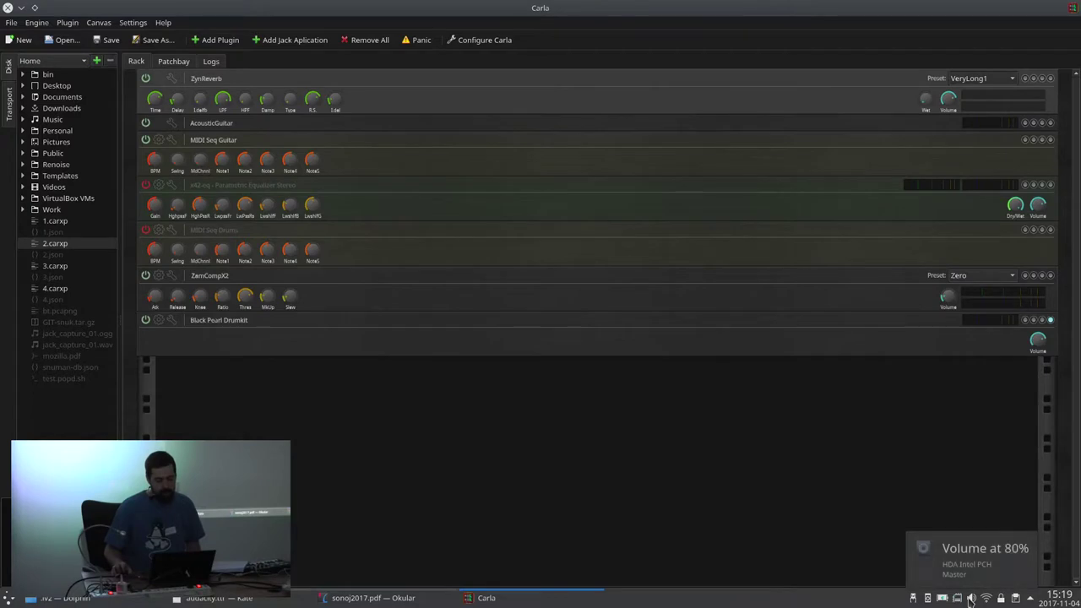
# Step: Activate the x42-eq and MIDI Seq Drums plugins in the rack and start the transport playback
pyautogui.click(145, 185)
pyautogui.click(151, 238)
pyautogui.click(146, 230)
pyautogui.click(10, 98)
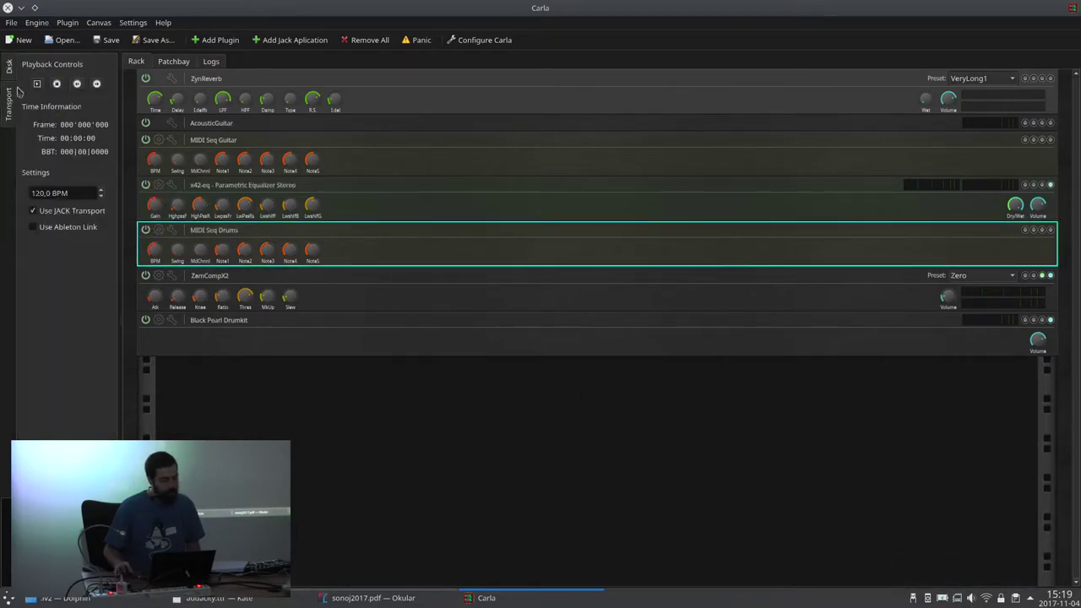
pyautogui.click(38, 83)
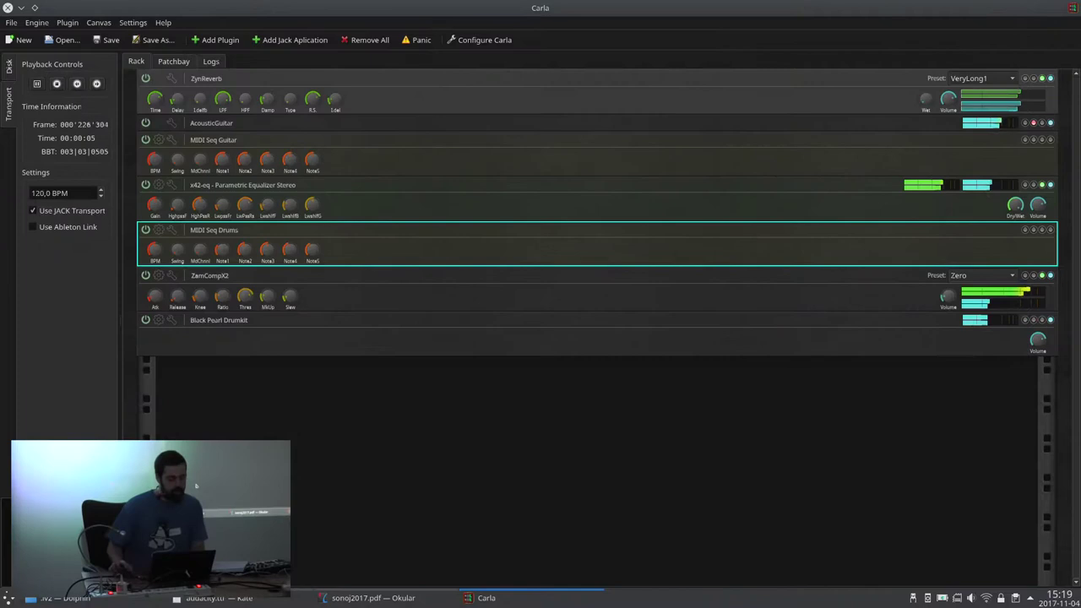
# Step: Open the OSC information in Carla's About window and copy the TCP host URL
pyautogui.click(163, 22)
pyautogui.click(177, 37)
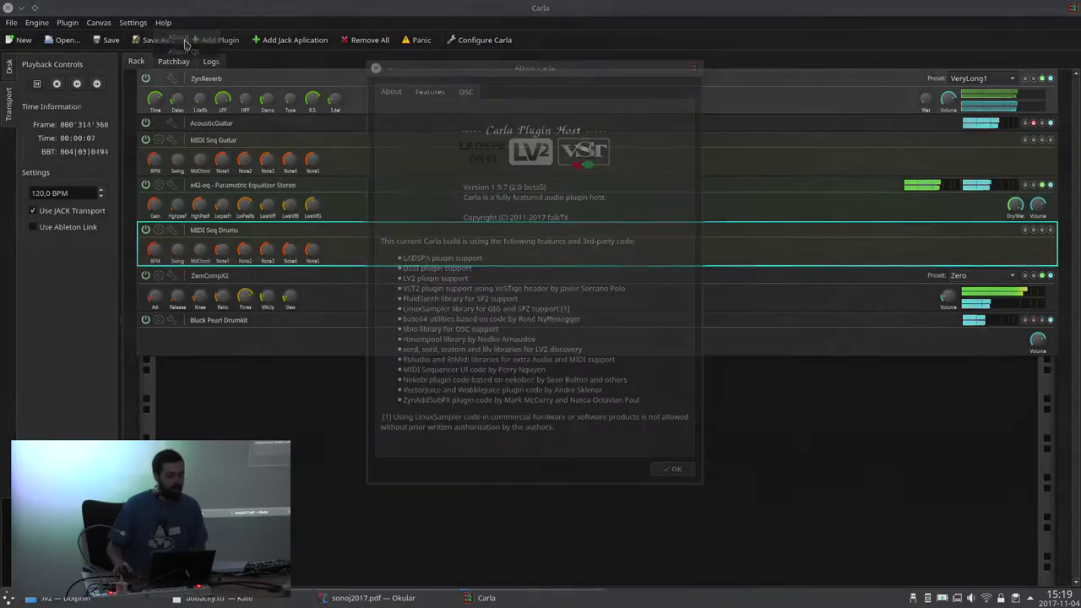
pyautogui.click(464, 93)
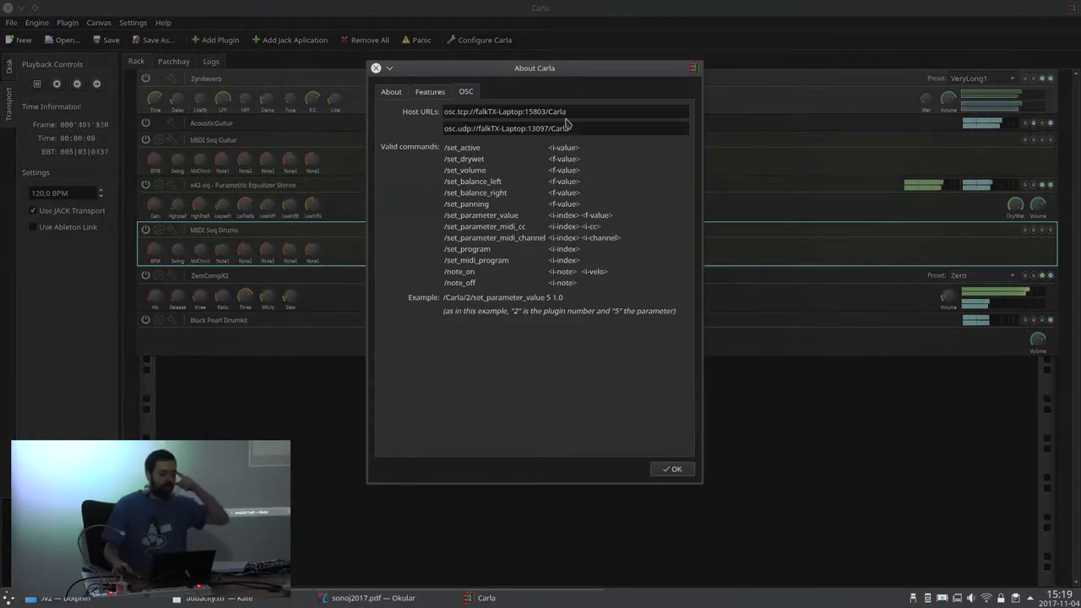
pyautogui.moveTo(566, 116); pyautogui.dragTo(400, 103)
pyautogui.rightClick(526, 109)
pyautogui.click(541, 118)
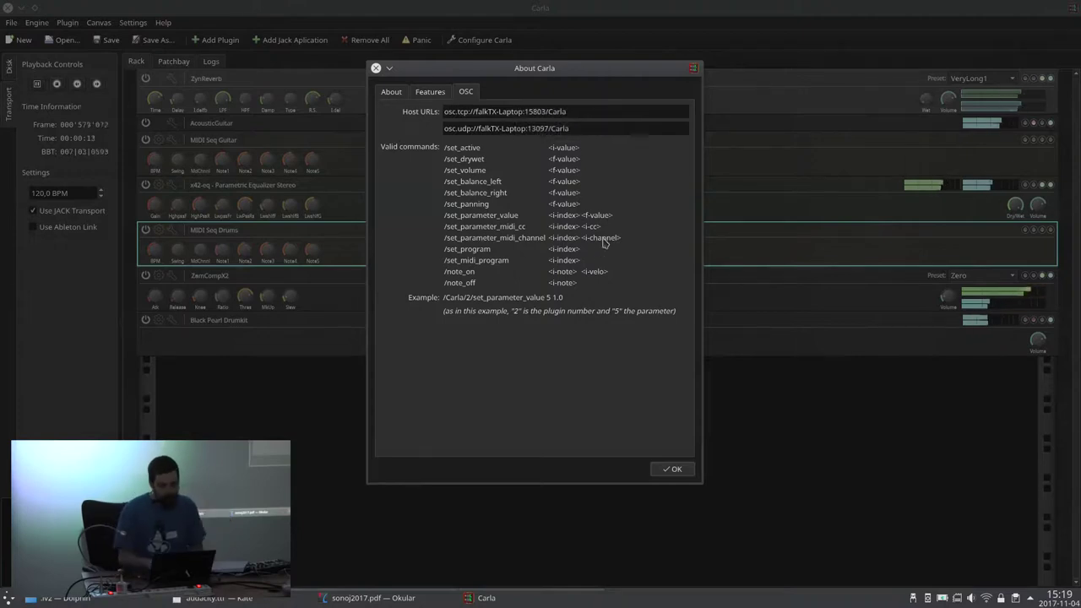
# Step: Clear the terminal and run carla-control, removing the pasted OSC address from the command line
pyautogui.hotkey('alt', 'Tab')
pyautogui.hotkey('ctrl', 'l')
pyautogui.write('c')
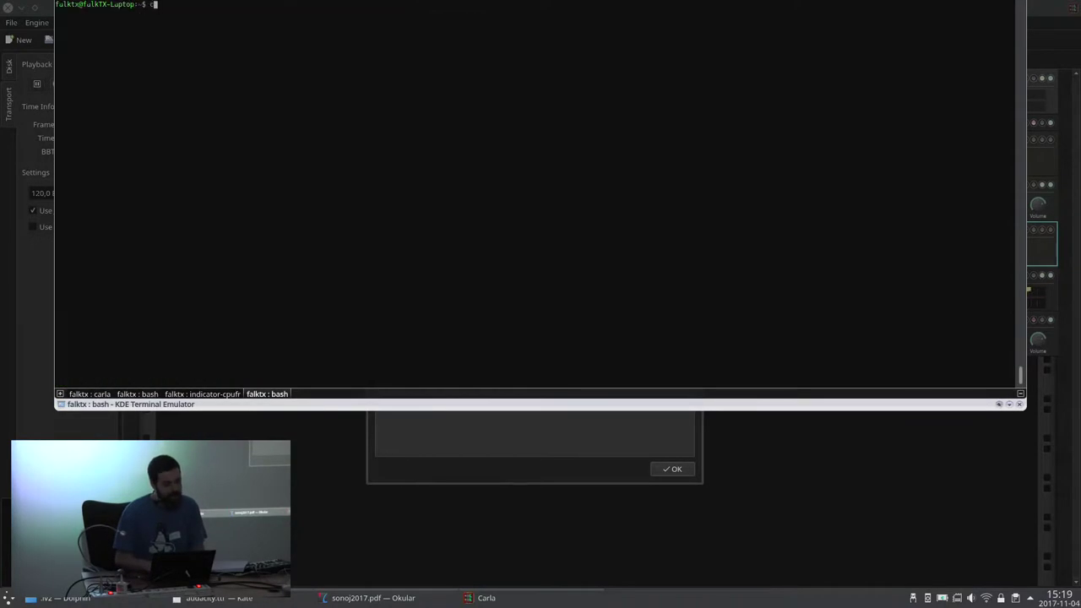
pyautogui.write('arla-c')
pyautogui.press('Tab')
pyautogui.hotkey('ctrl', 'shift', 'v')
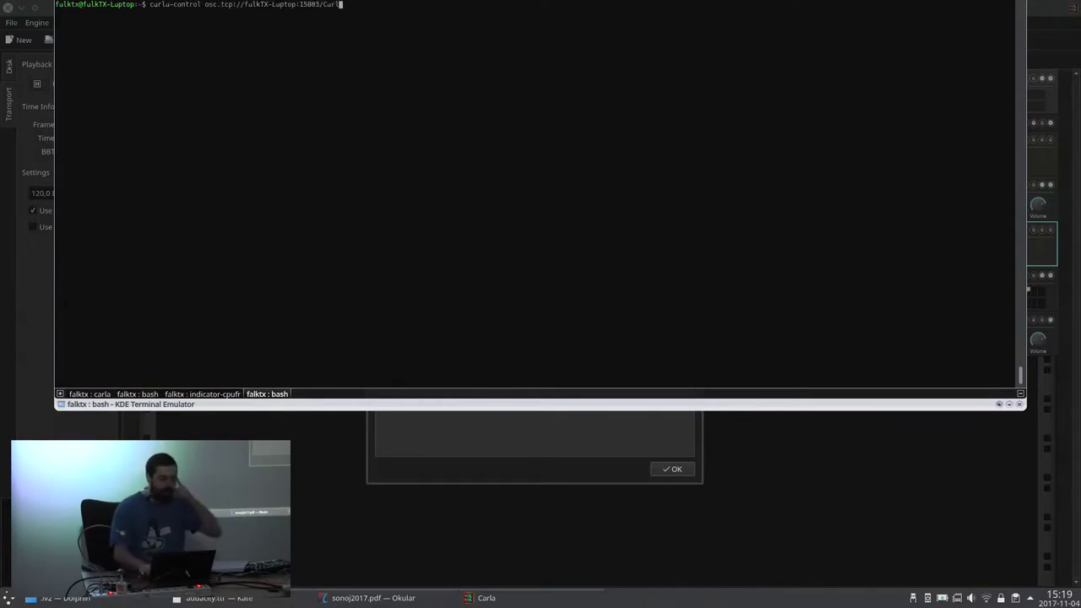
pyautogui.press('BackSpace')
pyautogui.press('BackSpace')
pyautogui.press('BackSpace')
pyautogui.press('BackSpace')
pyautogui.press('BackSpace')
pyautogui.press('BackSpace')
pyautogui.press('BackSpace')
pyautogui.press('BackSpace')
pyautogui.press('BackSpace')
pyautogui.press('BackSpace')
pyautogui.press('BackSpace')
pyautogui.press('BackSpace')
pyautogui.press('BackSpace')
pyautogui.press('BackSpace')
pyautogui.press('BackSpace')
pyautogui.press('BackSpace')
pyautogui.press('BackSpace')
pyautogui.press('BackSpace')
pyautogui.press('BackSpace')
pyautogui.press('BackSpace')
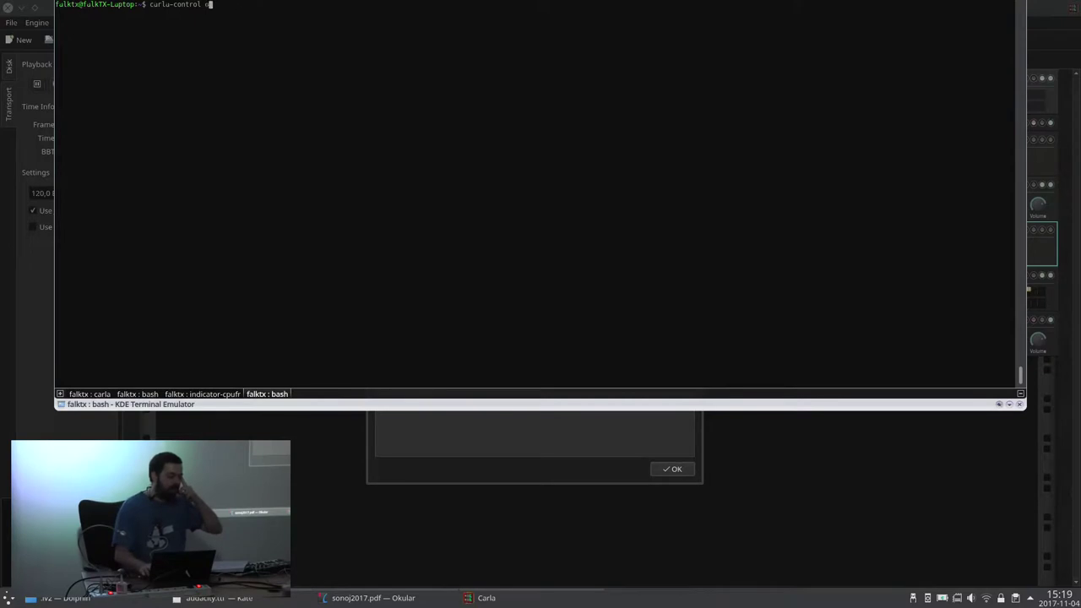
pyautogui.press('Return')
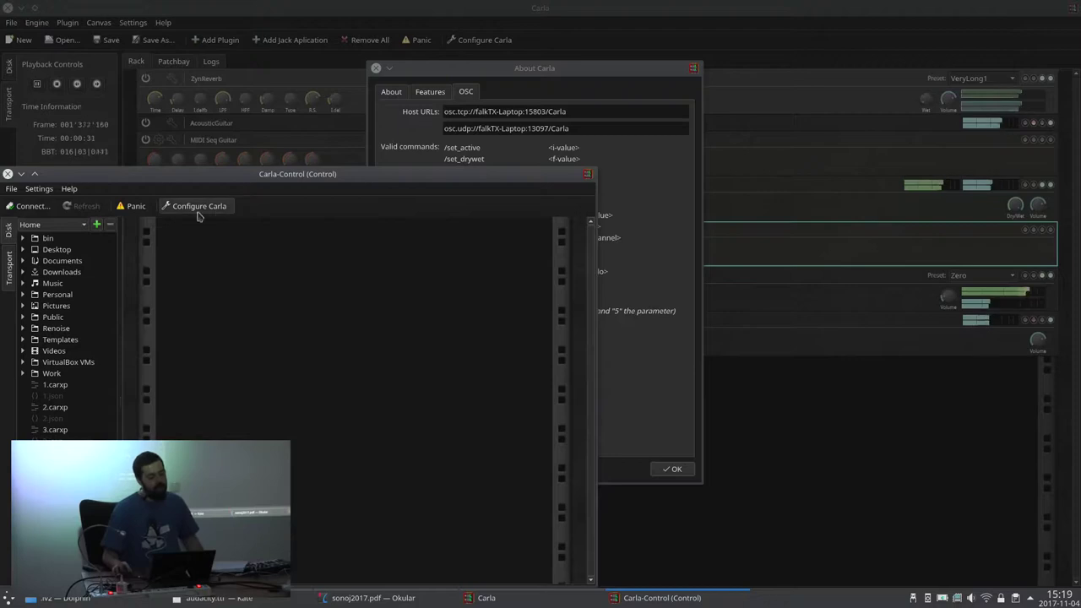
# Step: Begin a new connection in Carla-Control with the copied OSC TCP address and widen the dialog to show it fully
pyautogui.click(10, 209)
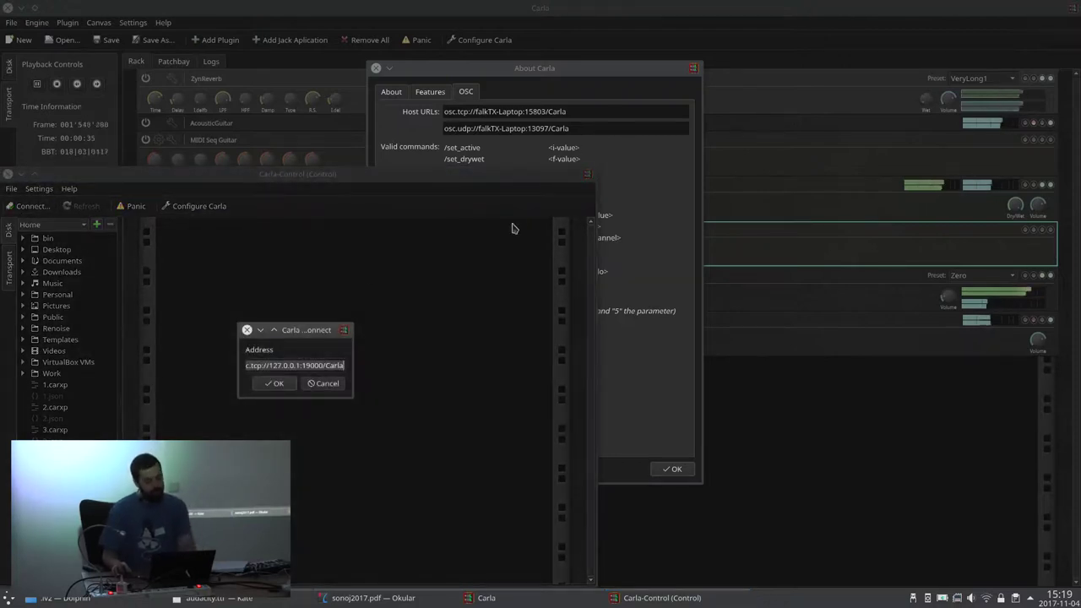
pyautogui.hotkey('ctrl', 'a')
pyautogui.hotkey('ctrl', 'v')
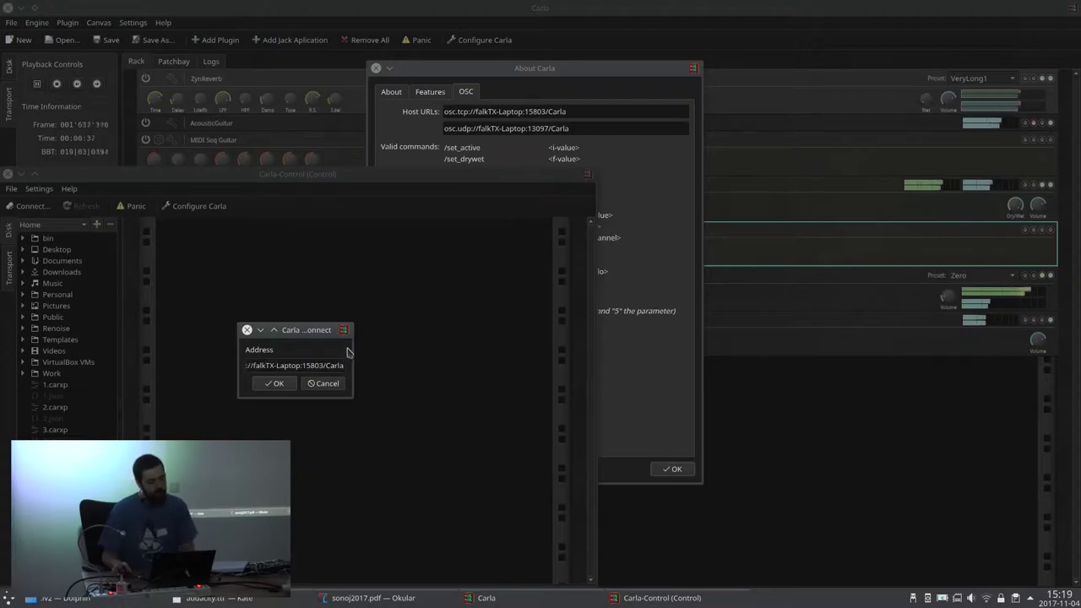
pyautogui.moveTo(353, 349); pyautogui.dragTo(547, 350)
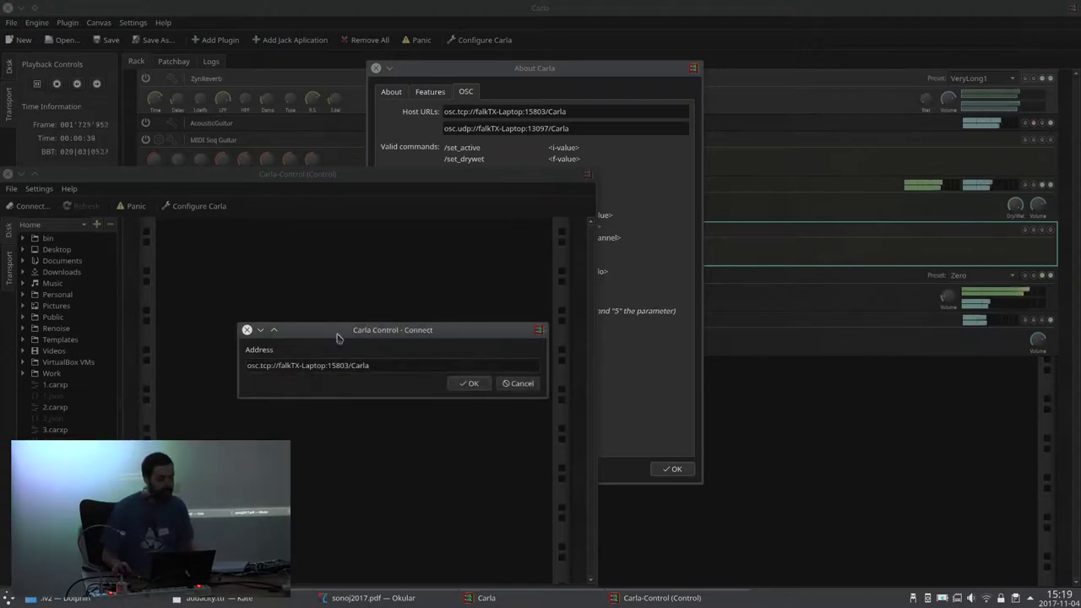
# Step: Replace the host name in the OSC address with 127.0.0.1 and connect to the running Carla instance
pyautogui.doubleClick(338, 366)
pyautogui.press('Left')
pyautogui.press('BackSpace')
pyautogui.press('BackSpace')
pyautogui.press('BackSpace')
pyautogui.press('BackSpace')
pyautogui.press('BackSpace')
pyautogui.press('BackSpace')
pyautogui.press('BackSpace')
pyautogui.press('BackSpace')
pyautogui.press('BackSpace')
pyautogui.press('BackSpace')
pyautogui.press('BackSpace')
pyautogui.press('BackSpace')
pyautogui.press('BackSpace')
pyautogui.press('BackSpace')
pyautogui.write('127.0.0.1')
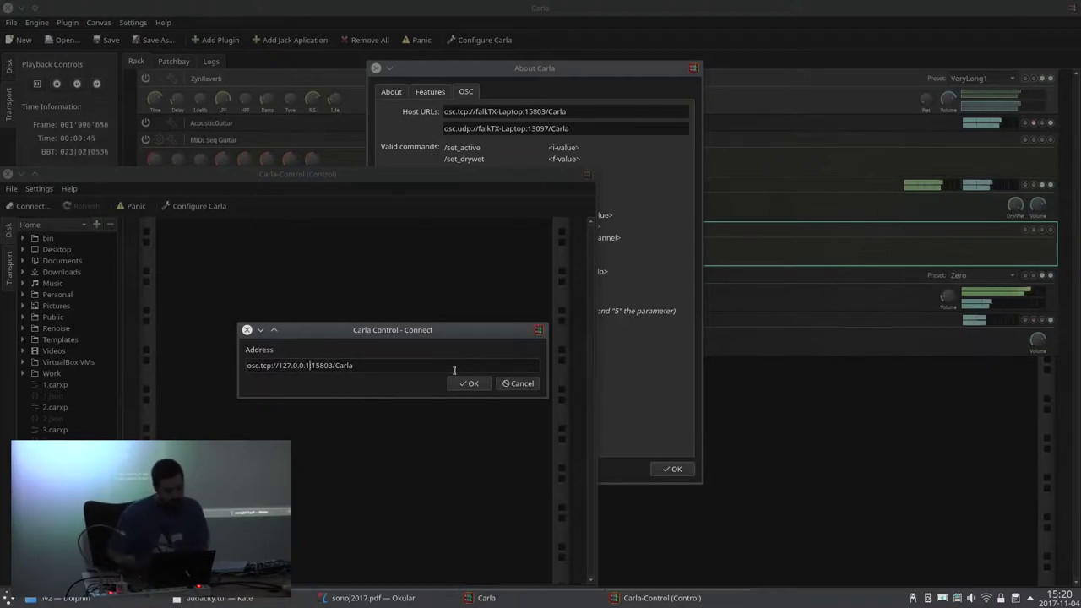
pyautogui.click(471, 385)
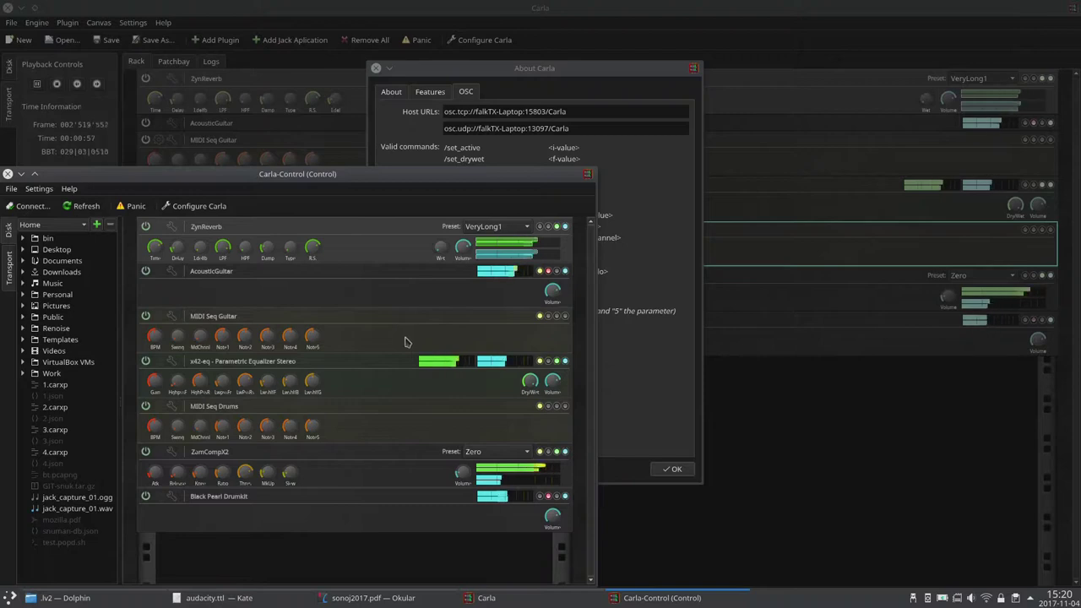
# Step: Deactivate ZynReverb, AcousticGuitar, MIDI Seq Guitar and x42-eq remotely from Carla-Control
pyautogui.click(145, 226)
pyautogui.click(145, 271)
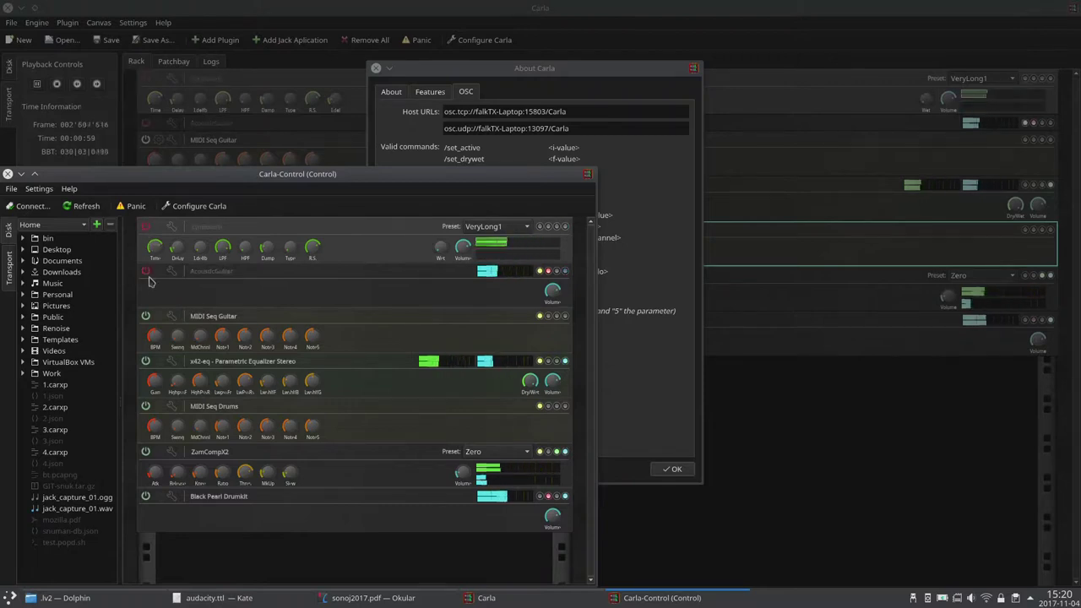
pyautogui.click(145, 316)
pyautogui.click(145, 361)
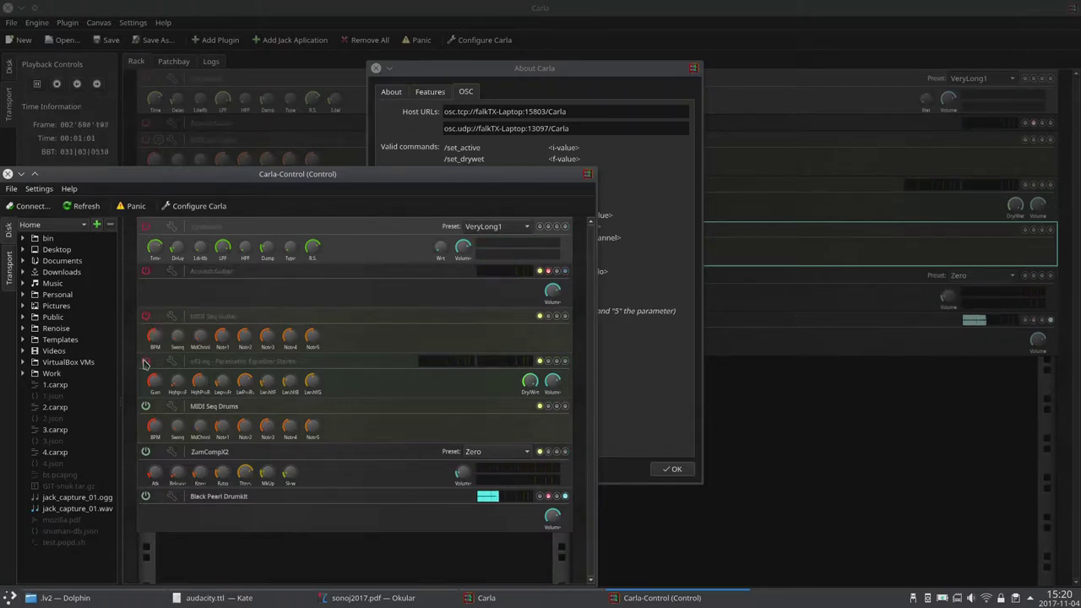
# Step: Close the About Carla window and tile Carla-Control side by side with the main Carla window
pyautogui.click(463, 70)
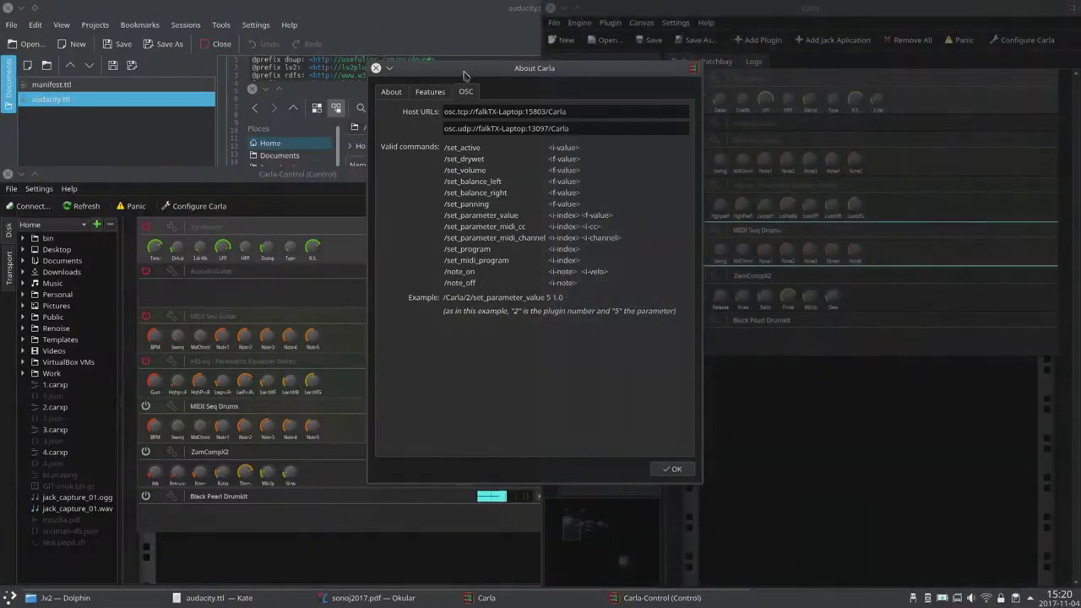
pyautogui.click(376, 67)
pyautogui.moveTo(297, 173); pyautogui.dragTo(90, 329)
# Step: Reactivate AcousticGuitar, ZynReverb, MIDI Seq Guitar and x42-eq from Carla-Control
pyautogui.click(145, 105)
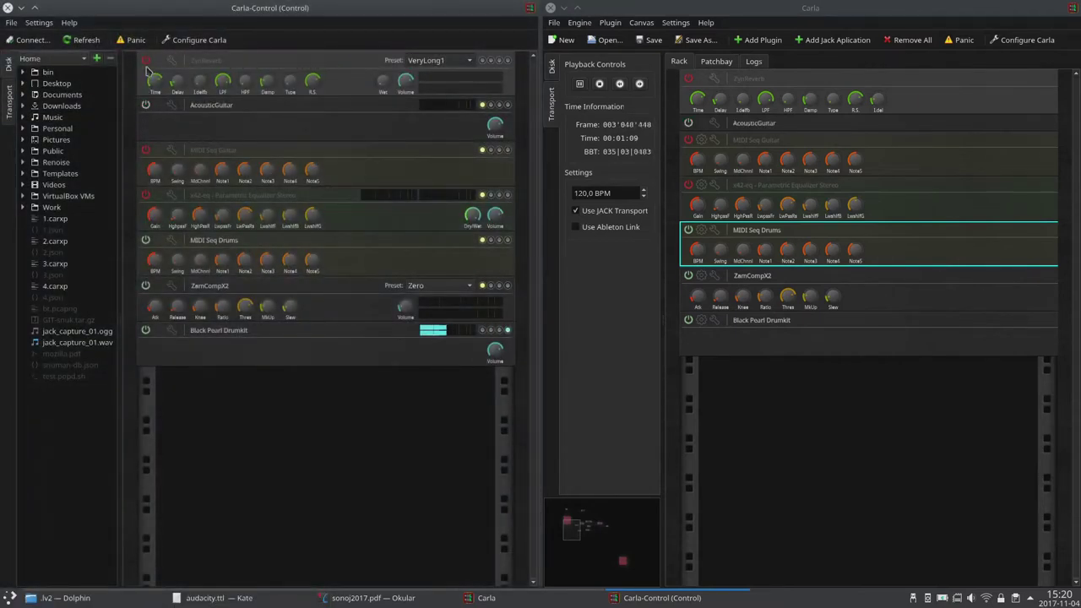
pyautogui.click(146, 61)
pyautogui.click(145, 149)
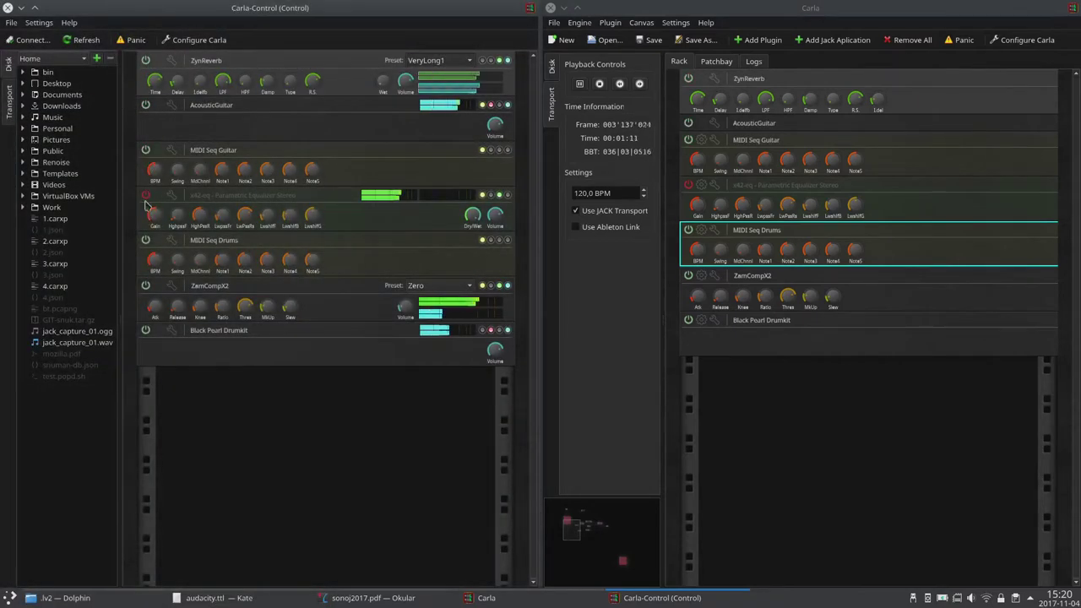
pyautogui.click(146, 196)
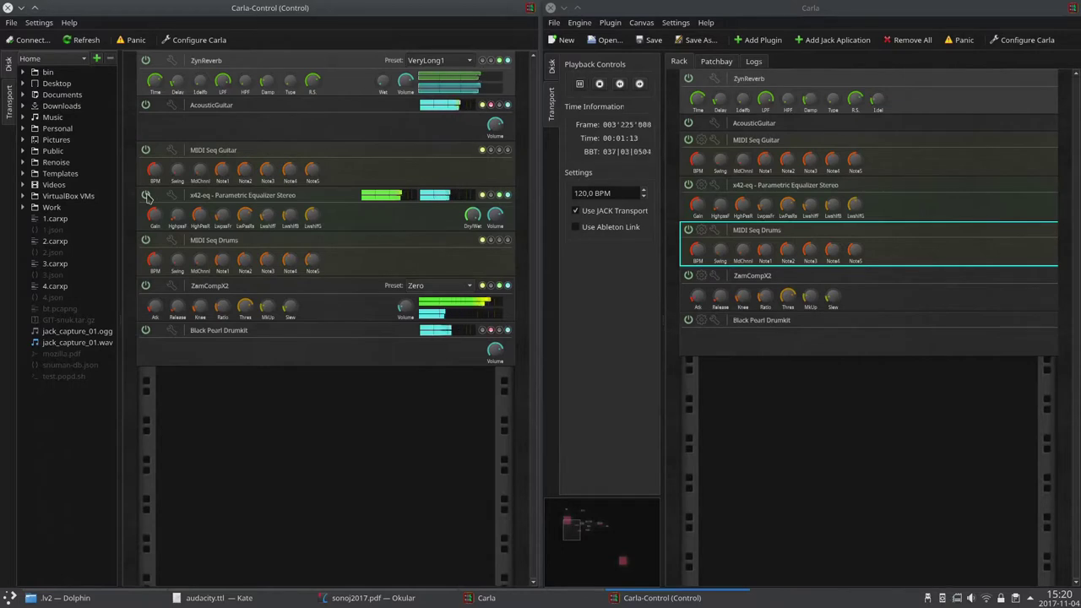
pyautogui.click(819, 480)
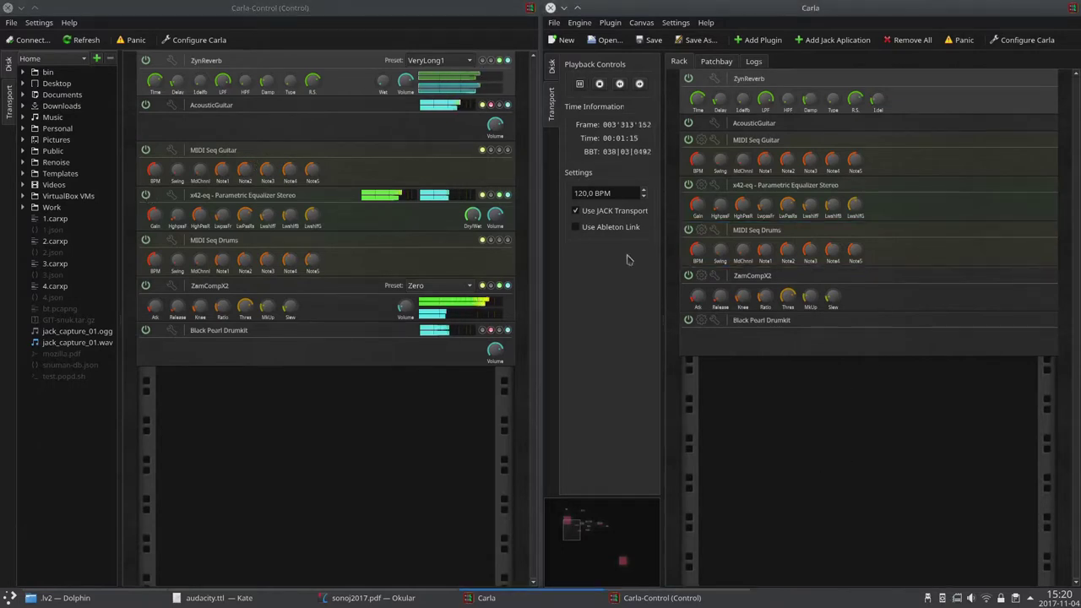
pyautogui.click(342, 149)
pyautogui.click(330, 126)
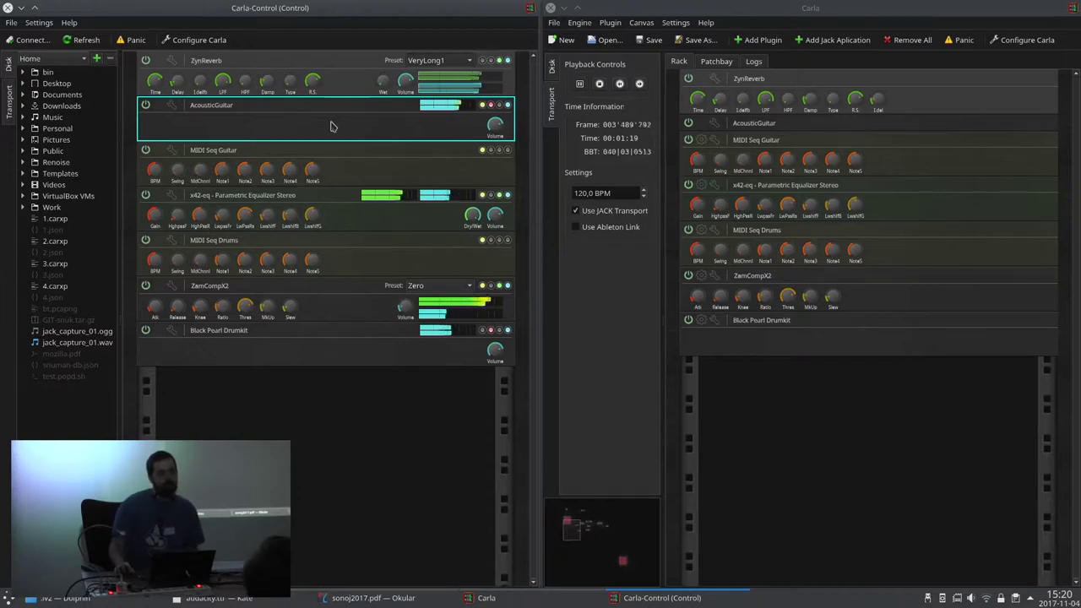
pyautogui.click(351, 226)
pyautogui.click(358, 165)
pyautogui.click(368, 213)
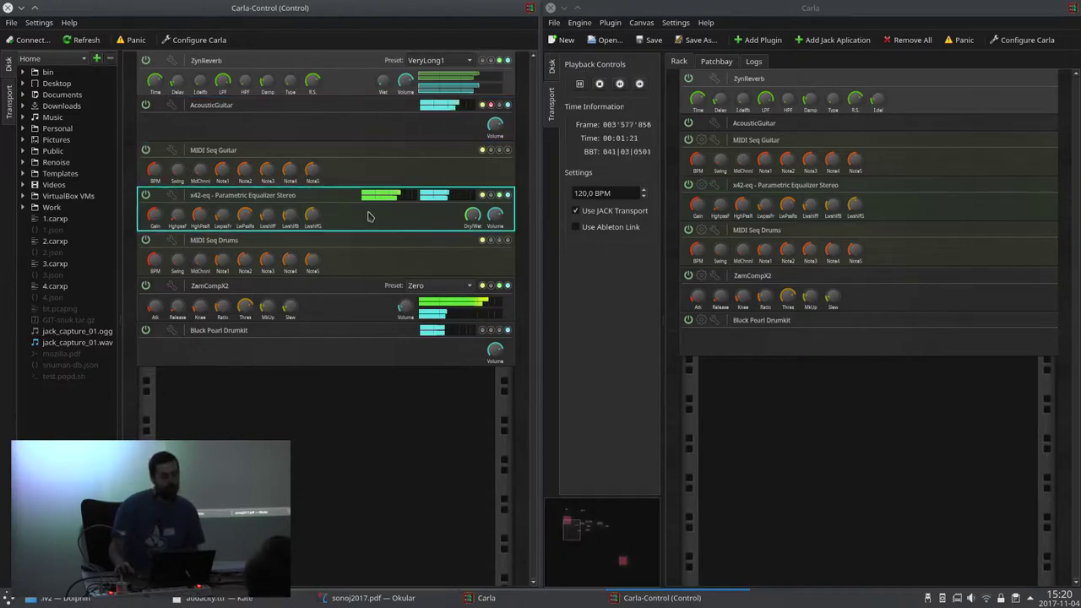
pyautogui.click(377, 256)
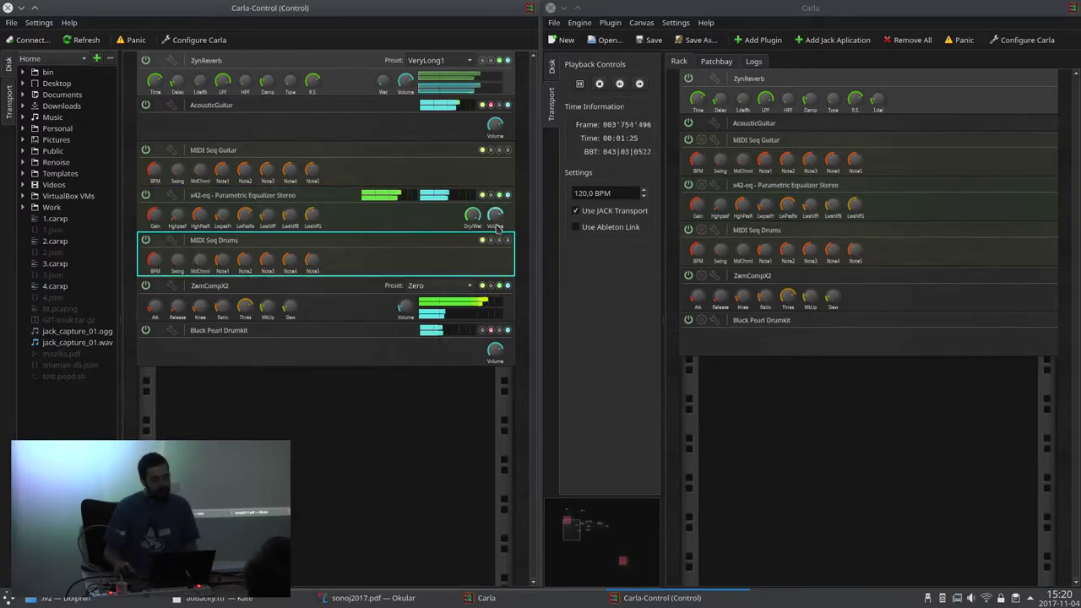
pyautogui.scroll(2, 497, 218)
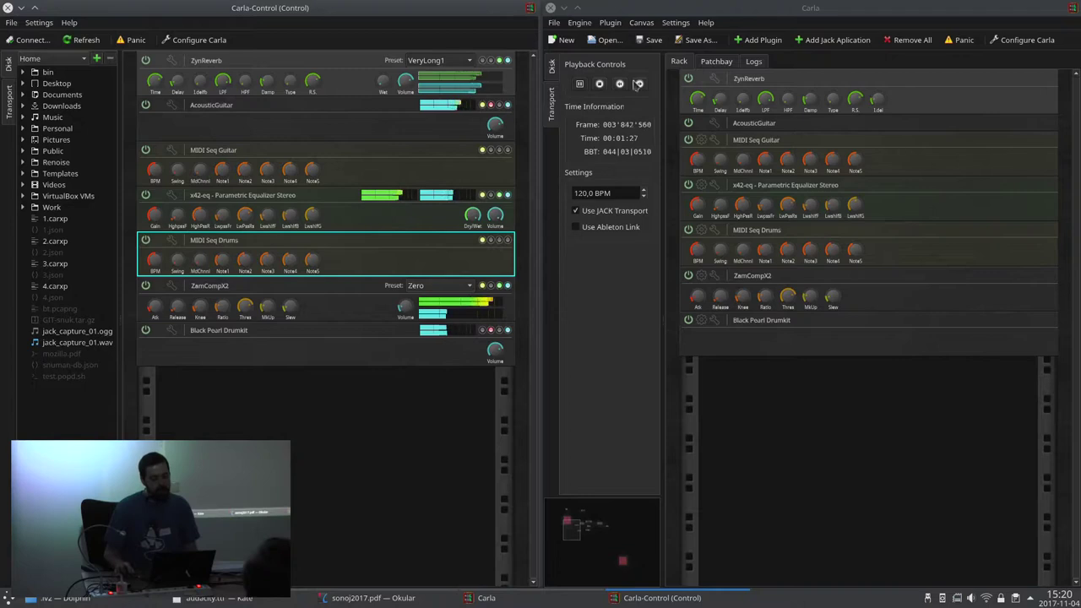
# Step: Deactivate ZynReverb, AcousticGuitar, MIDI Seq Guitar and x42-eq in the main Carla rack
pyautogui.click(688, 78)
pyautogui.click(693, 151)
pyautogui.click(689, 123)
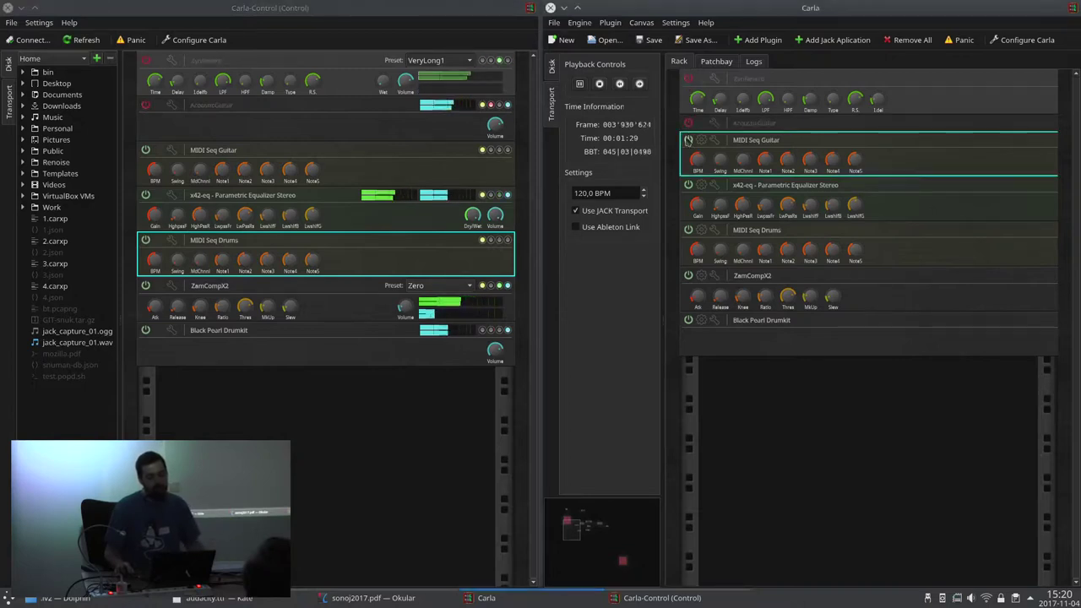
pyautogui.click(688, 139)
pyautogui.click(687, 184)
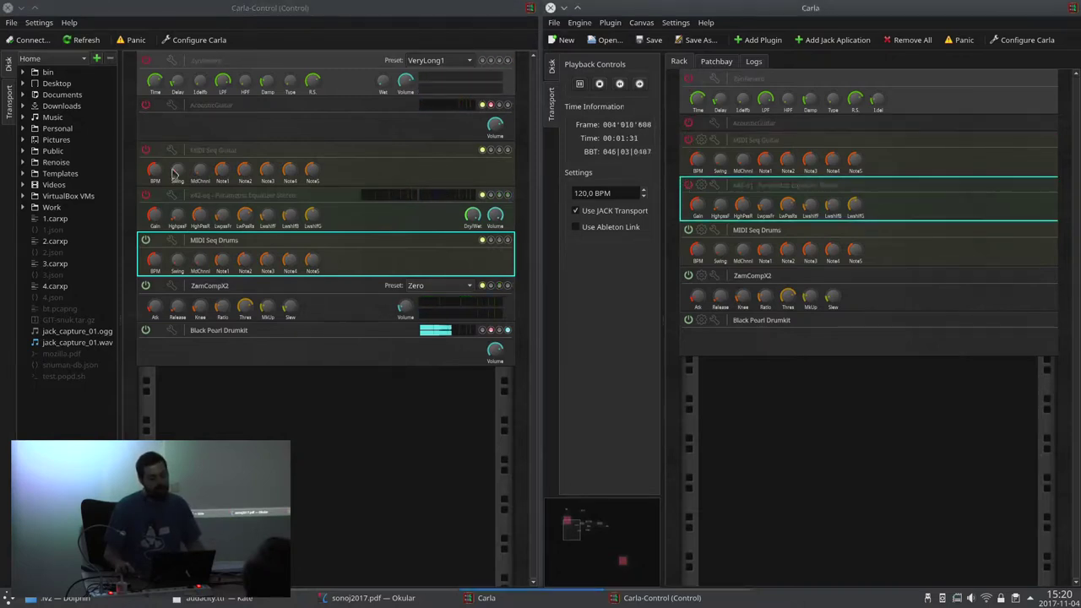
# Step: Turn x42-eq, MIDI Seq Guitar, AcousticGuitar and ZynReverb back on from Carla-Control
pyautogui.click(145, 195)
pyautogui.click(146, 150)
pyautogui.click(145, 105)
pyautogui.click(148, 56)
pyautogui.click(147, 62)
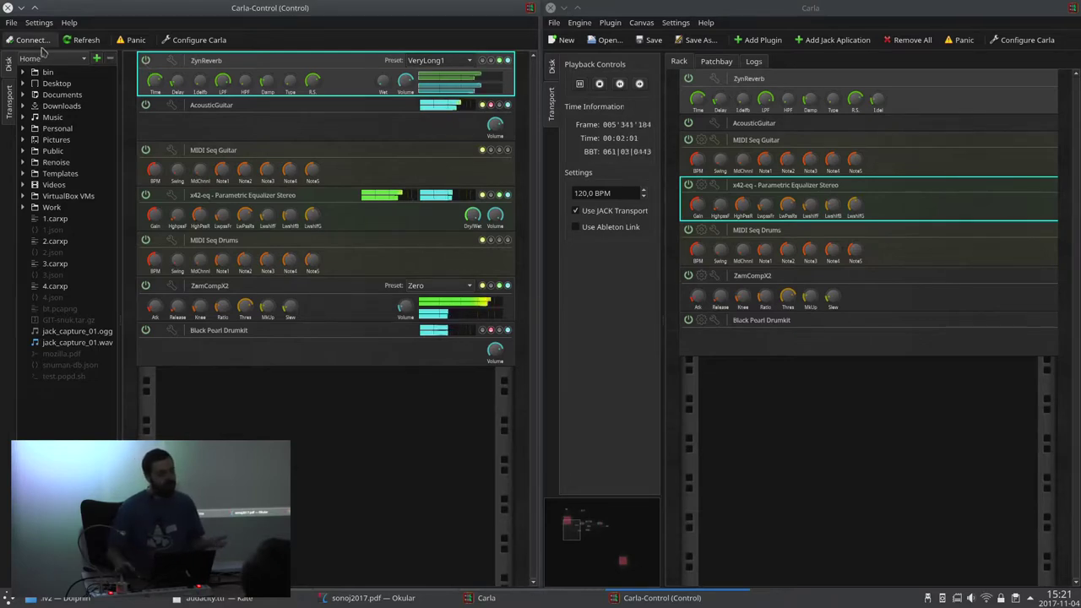
# Step: View the AcousticGuitar edit window and its state file loading dialog in Carla-Control, and close both without loading anything
pyautogui.click(208, 116)
pyautogui.doubleClick(180, 113)
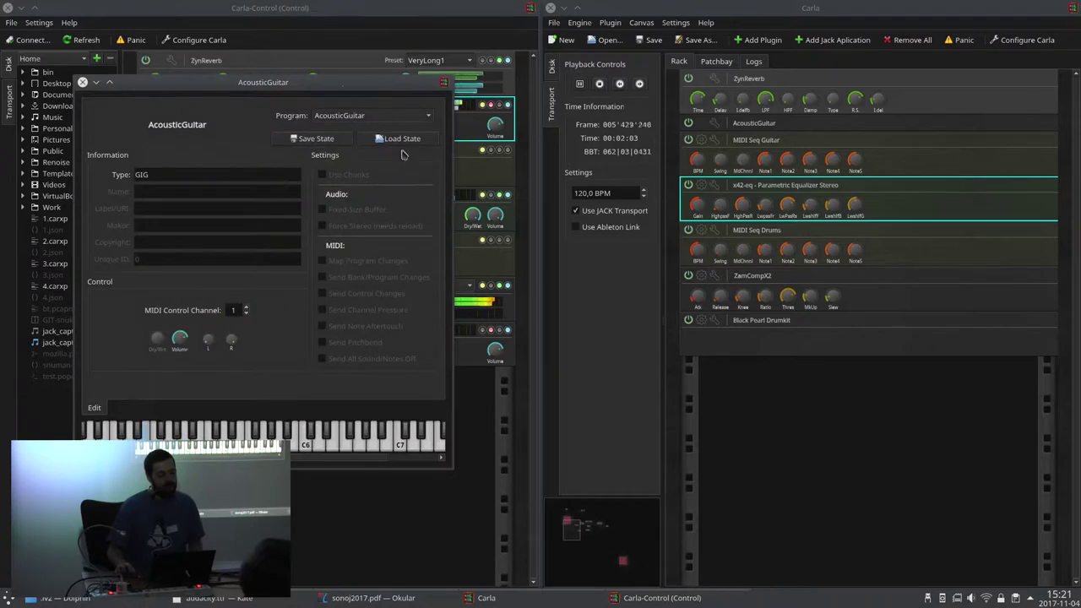
pyautogui.click(402, 139)
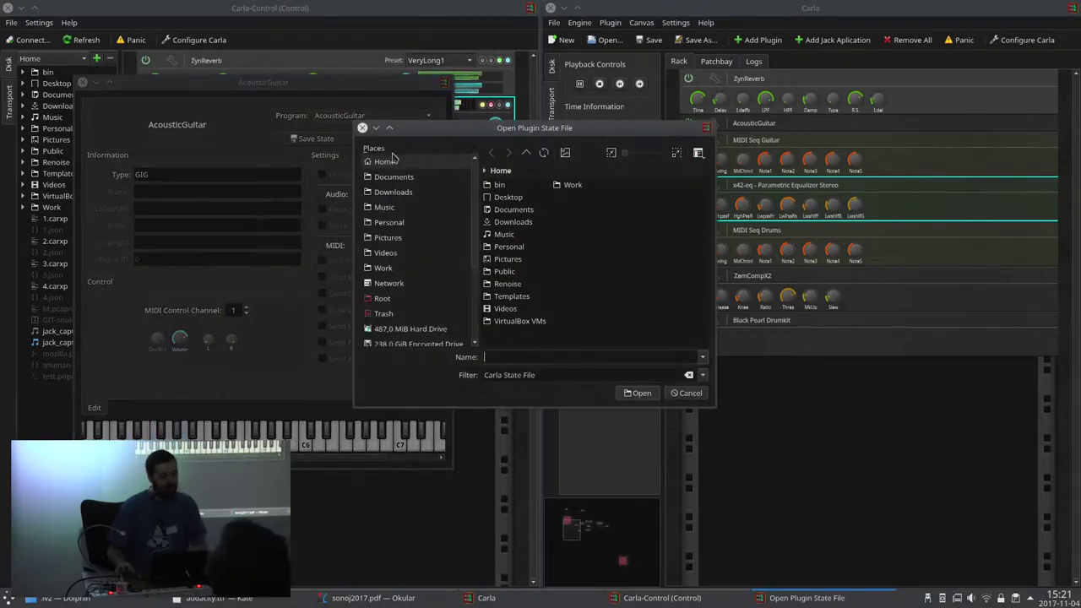
pyautogui.moveTo(425, 130); pyautogui.dragTo(268, 184)
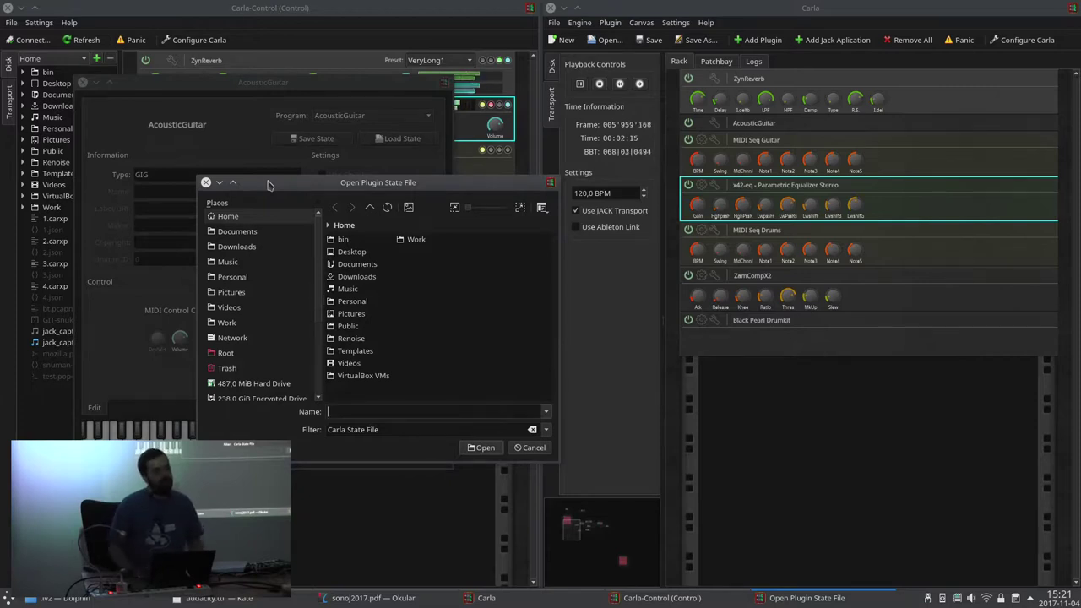
pyautogui.press('Escape')
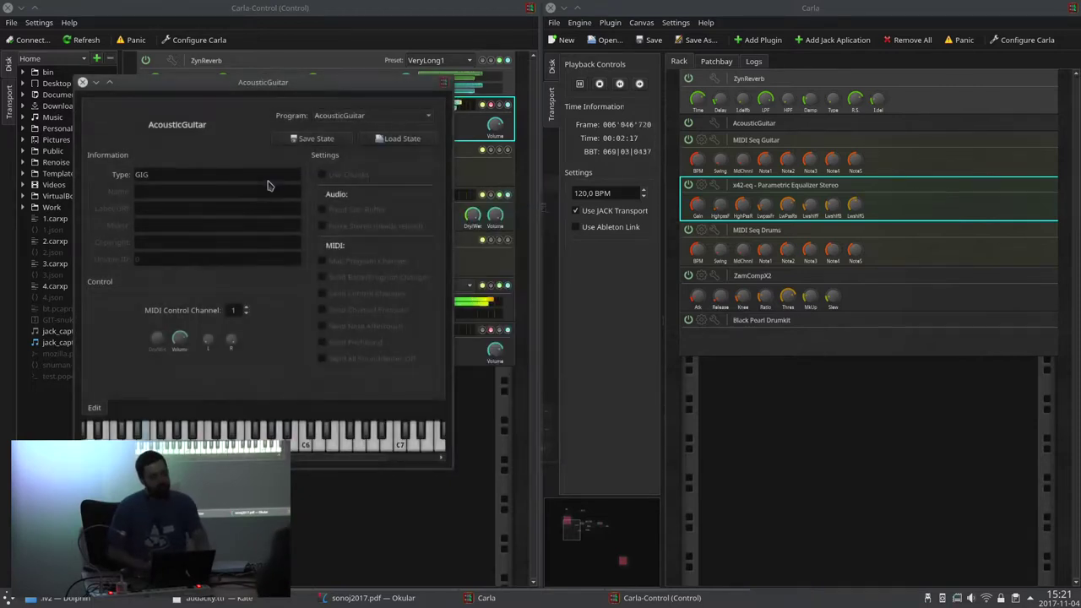
pyautogui.press('Escape')
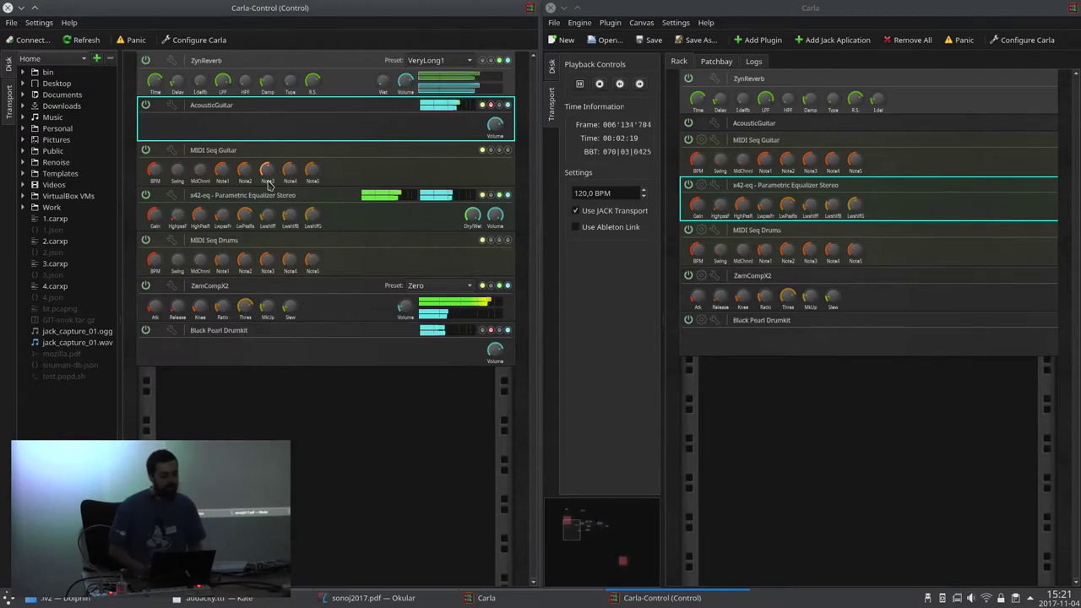